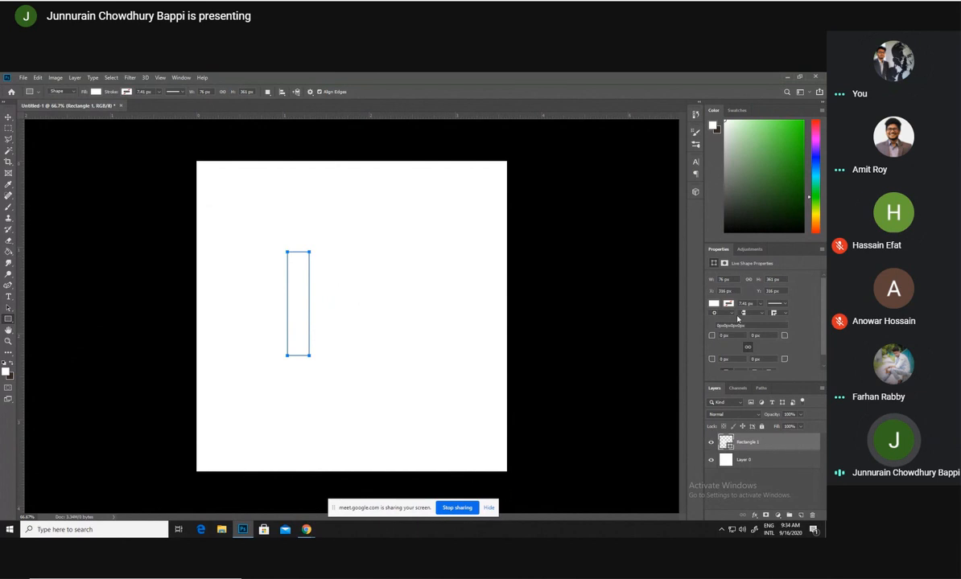
- Fill the tall rectangle with the dark blue from the recently used colors
{"action": "left_click", "coordinate": [715, 304]}
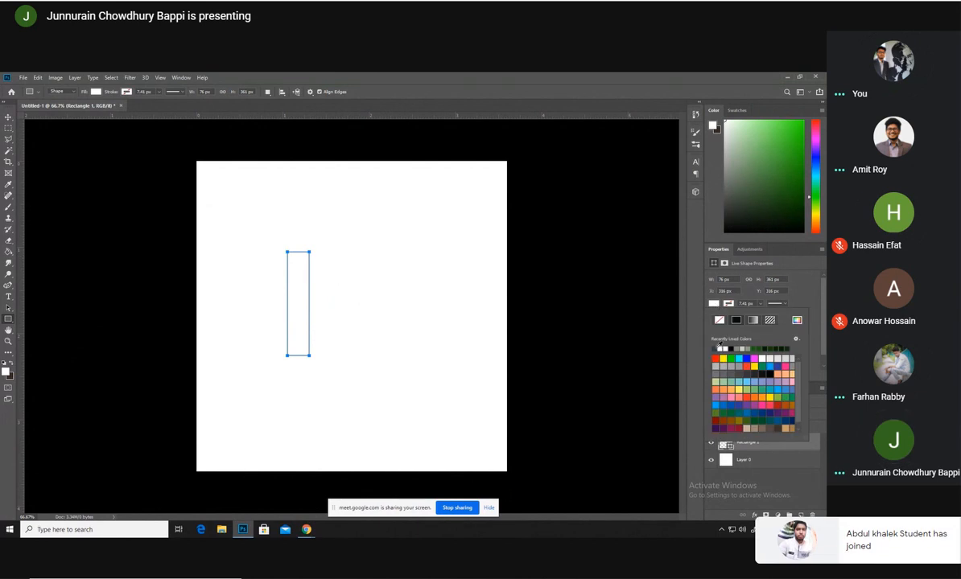
{"action": "left_click", "coordinate": [715, 349]}
{"action": "left_click", "coordinate": [719, 321]}
{"action": "left_click", "coordinate": [388, 306]}
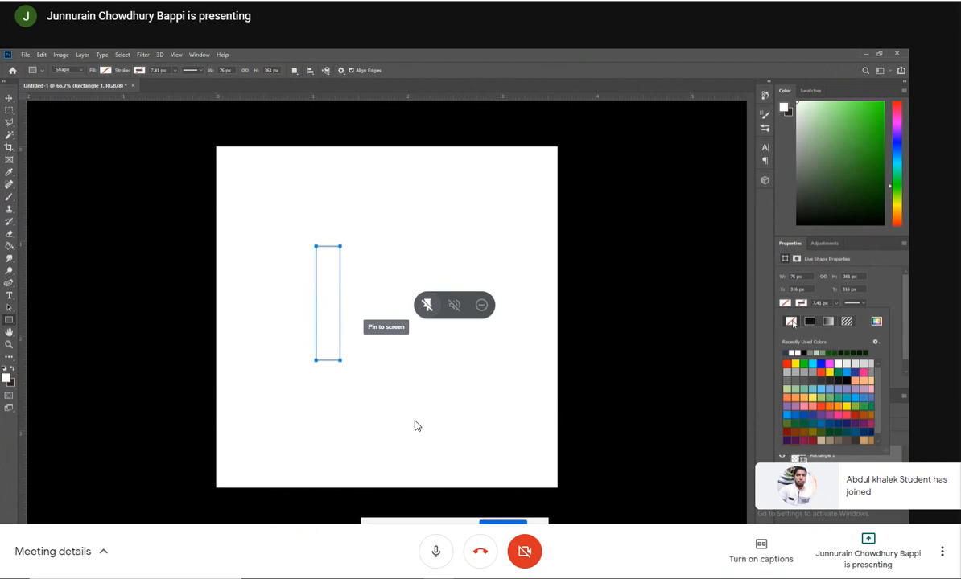
{"action": "left_click", "coordinate": [851, 323]}
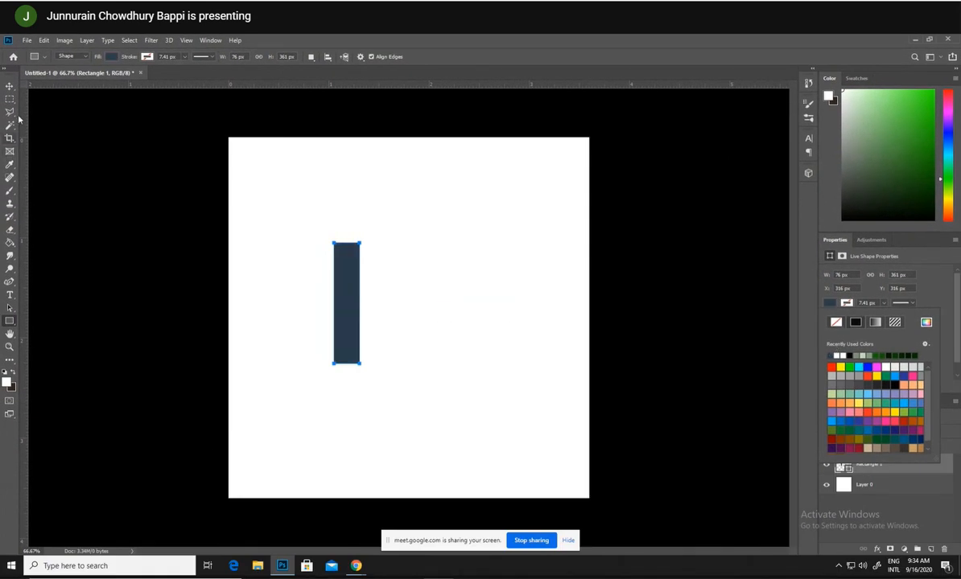
{"action": "left_click", "coordinate": [10, 87]}
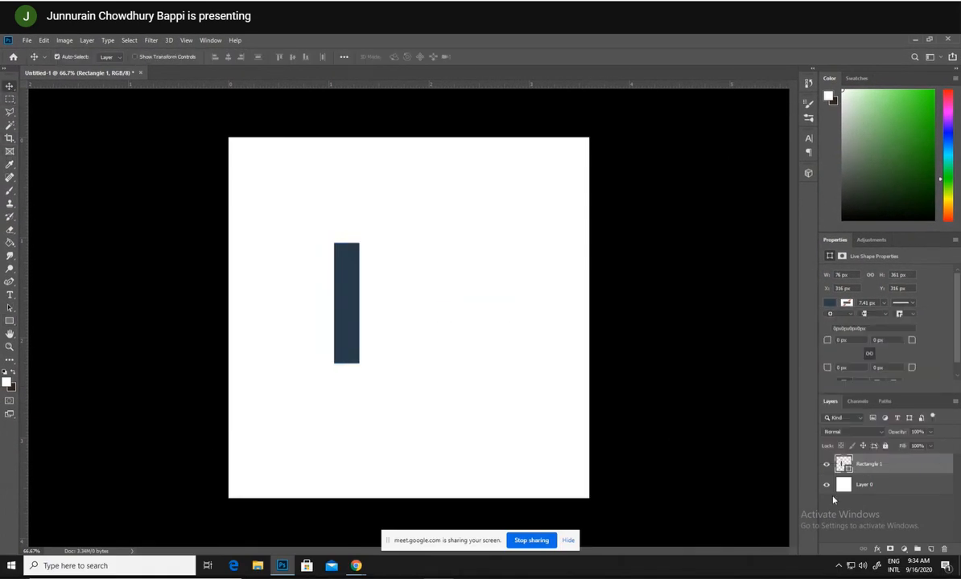
- Add a Gradient Overlay effect to the dark blue rectangle's layer
{"action": "left_click", "coordinate": [876, 549]}
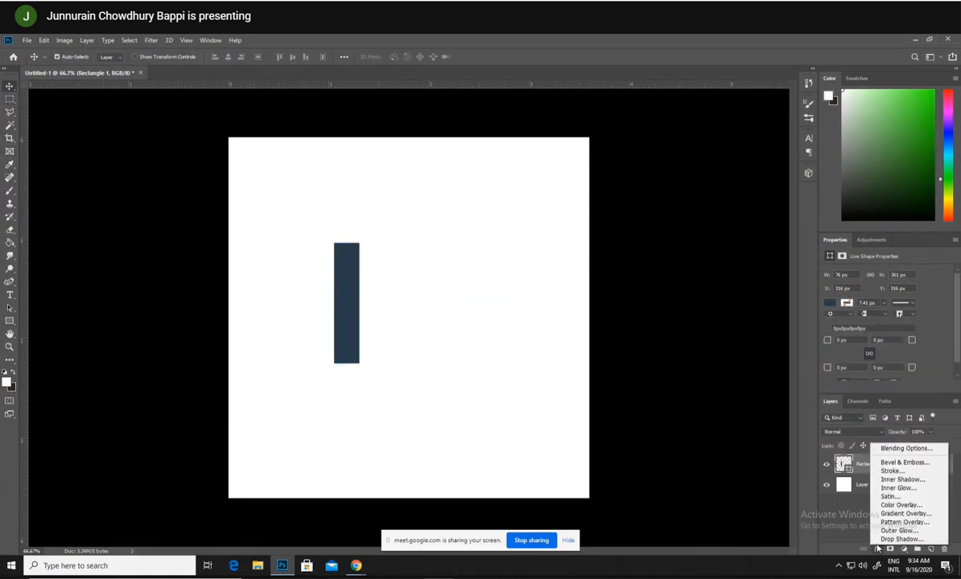
{"action": "left_click", "coordinate": [884, 516]}
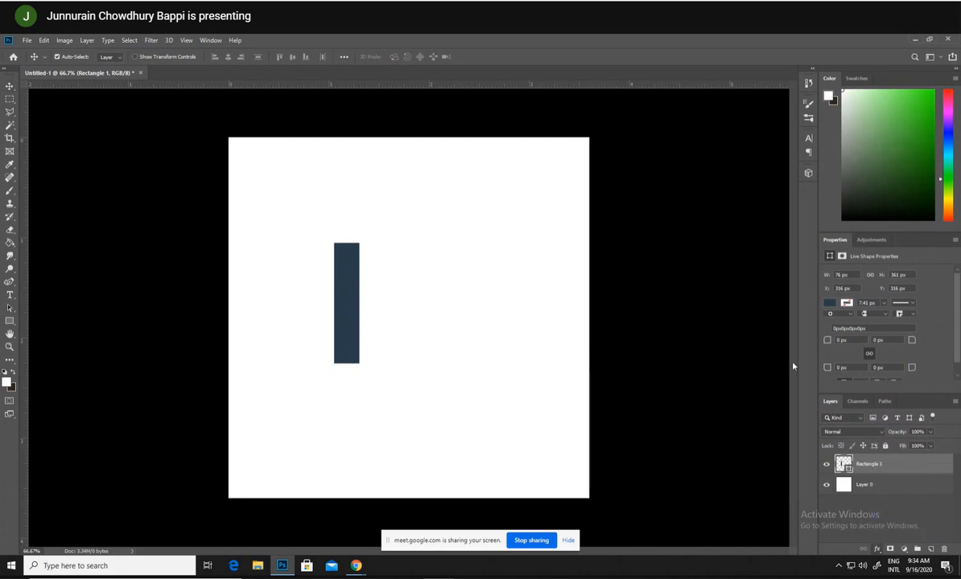
{"action": "left_click", "coordinate": [763, 190]}
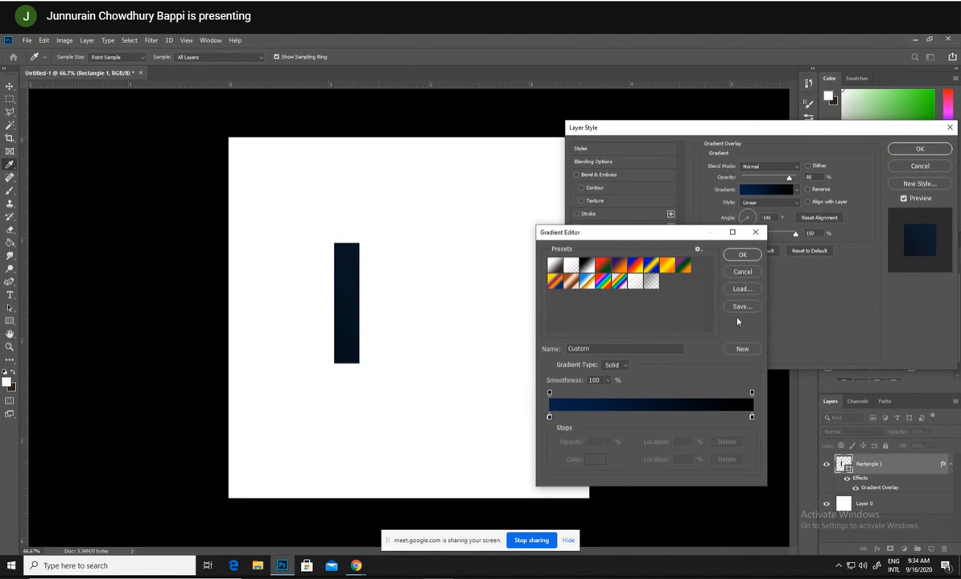
{"action": "left_click", "coordinate": [754, 234]}
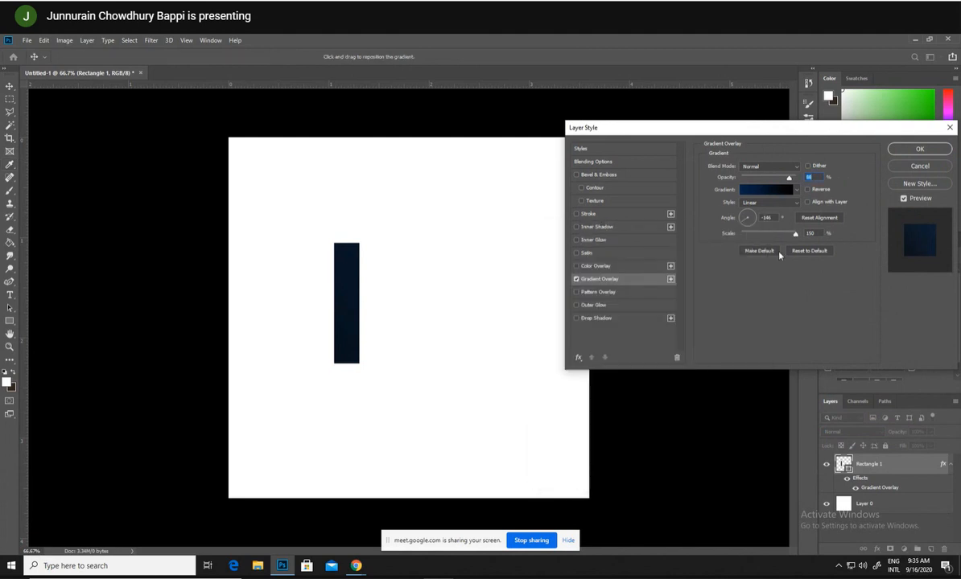
- Change the overlay gradient's black end stop to the light grey cac8c8
{"action": "left_click", "coordinate": [763, 191]}
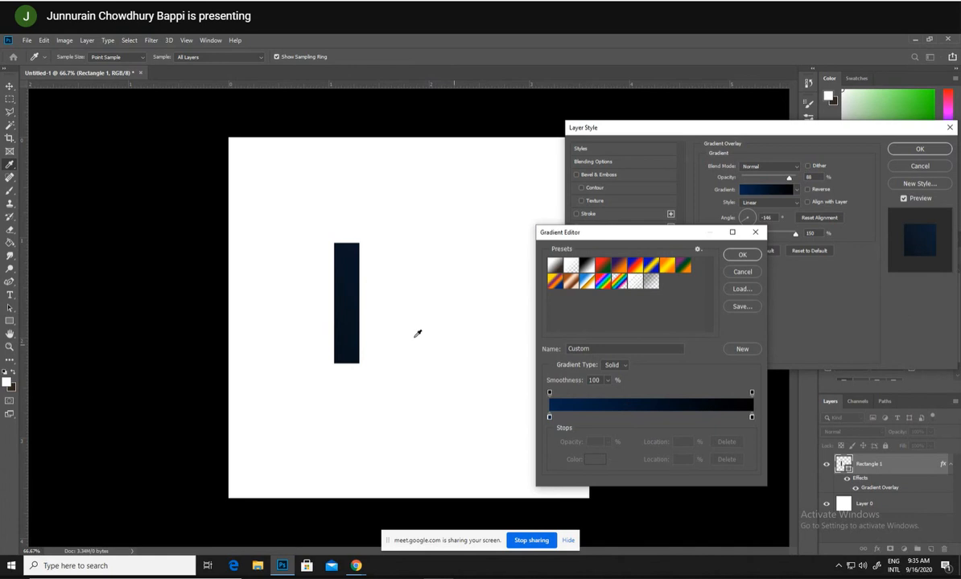
{"action": "double_click", "coordinate": [550, 417]}
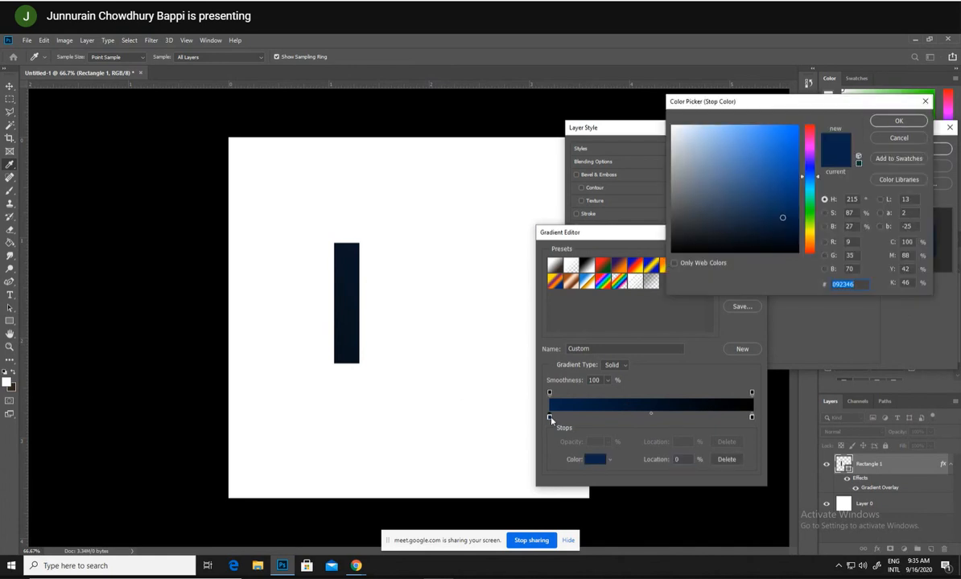
{"action": "left_click", "coordinate": [924, 102]}
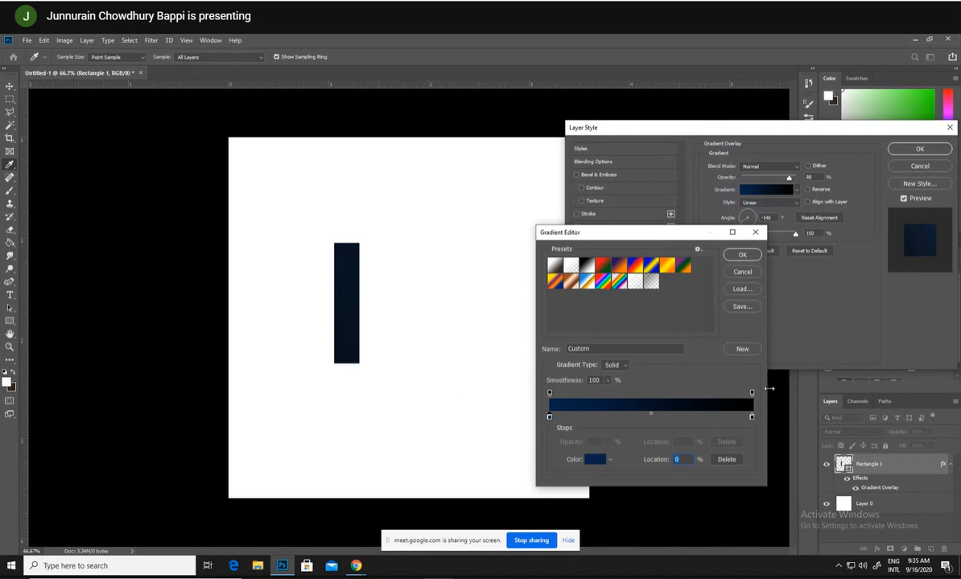
{"action": "double_click", "coordinate": [751, 418]}
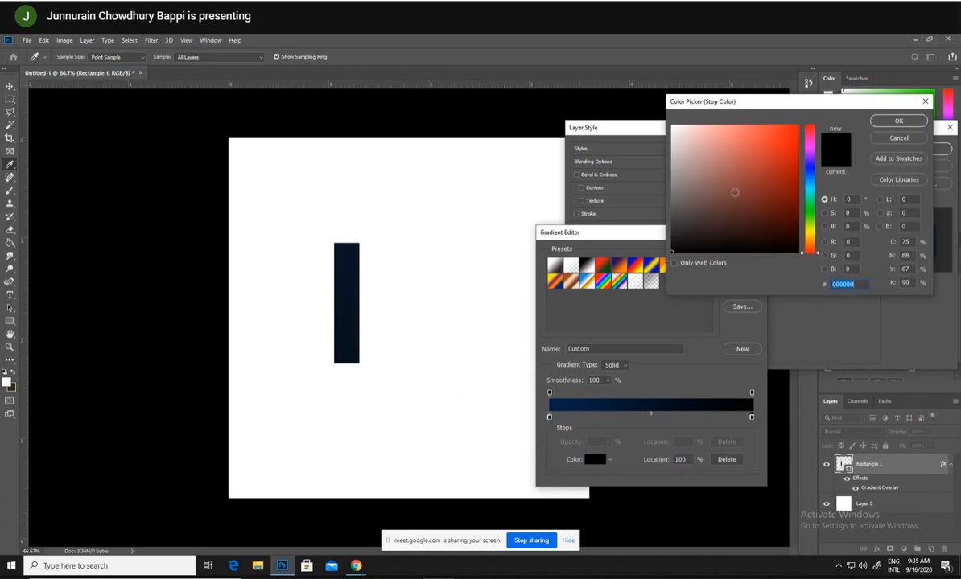
{"action": "left_click", "coordinate": [673, 167]}
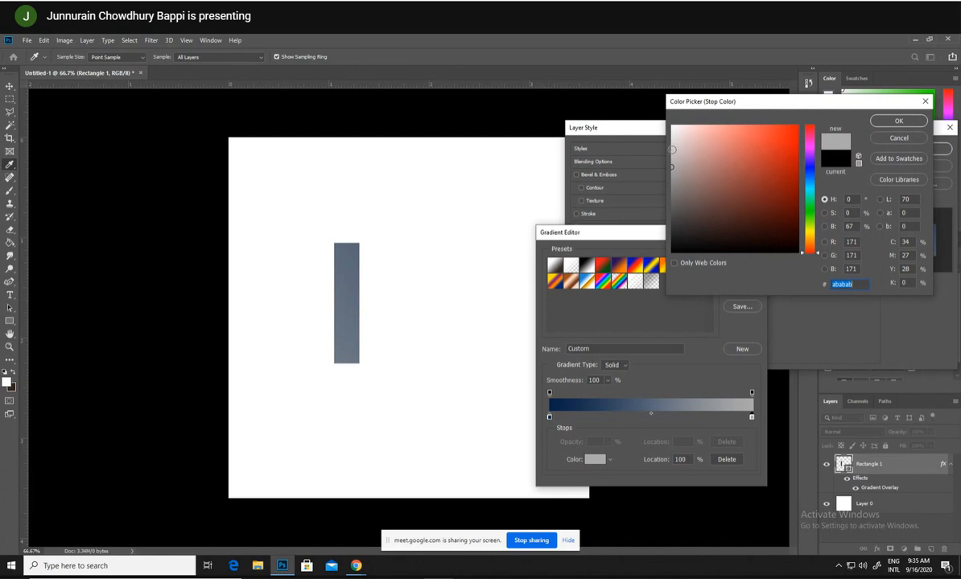
{"action": "left_click", "coordinate": [673, 151]}
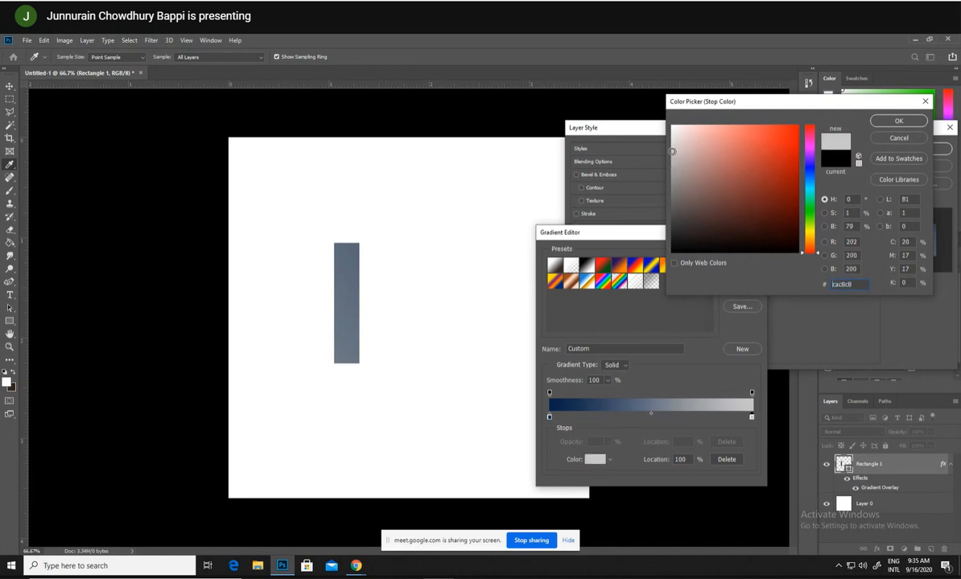
{"action": "left_click", "coordinate": [897, 124]}
- Move the gradient's dark blue stop to 24% and set the linear overlay's angle to 90°
{"action": "left_click_drag", "start_coordinate": [653, 416], "coordinate": [606, 428]}
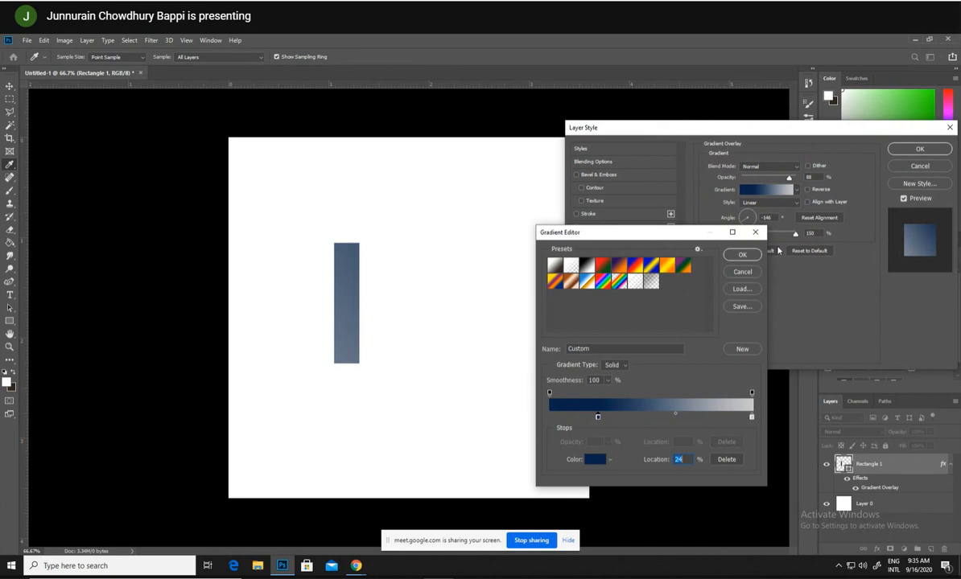
{"action": "left_click", "coordinate": [743, 255]}
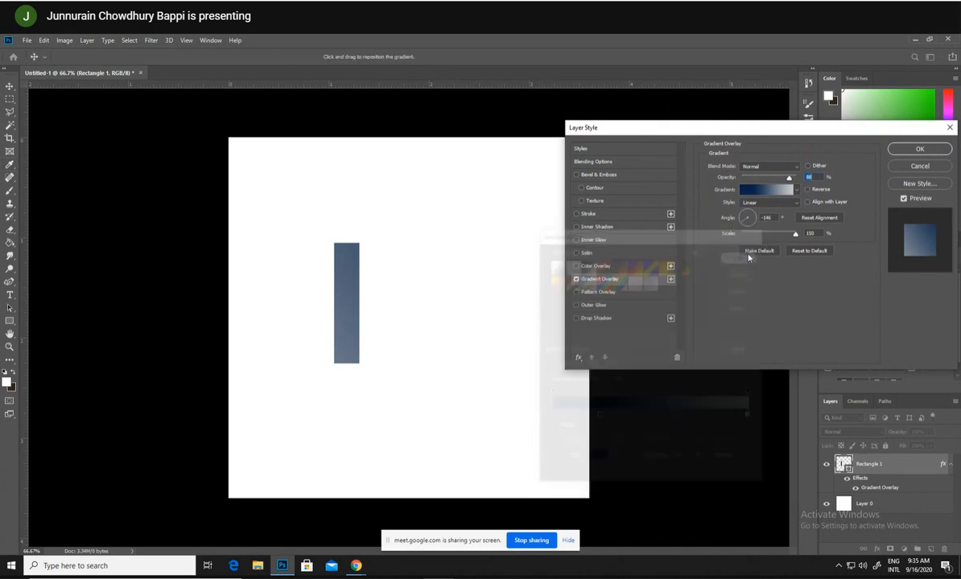
{"action": "left_click", "coordinate": [796, 204]}
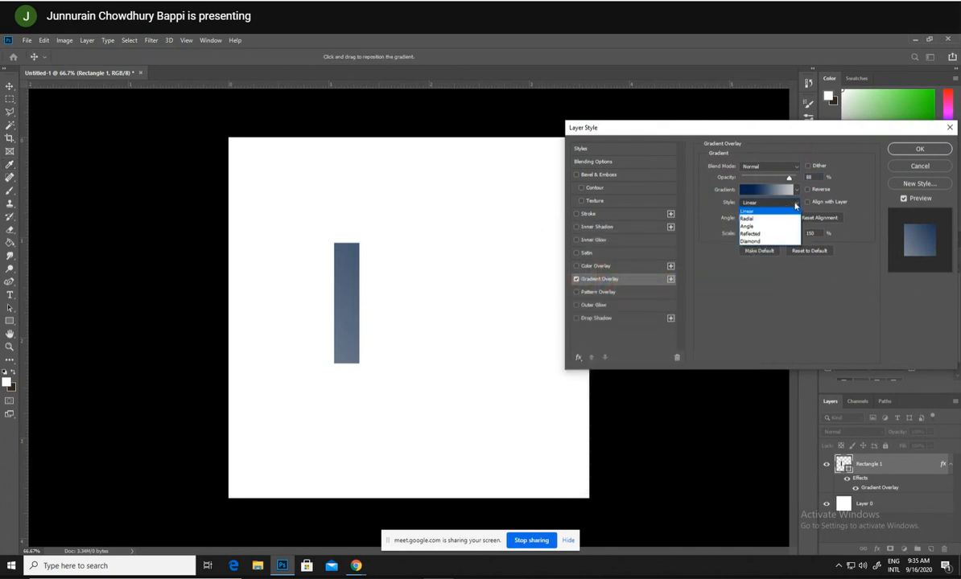
{"action": "left_click", "coordinate": [796, 206]}
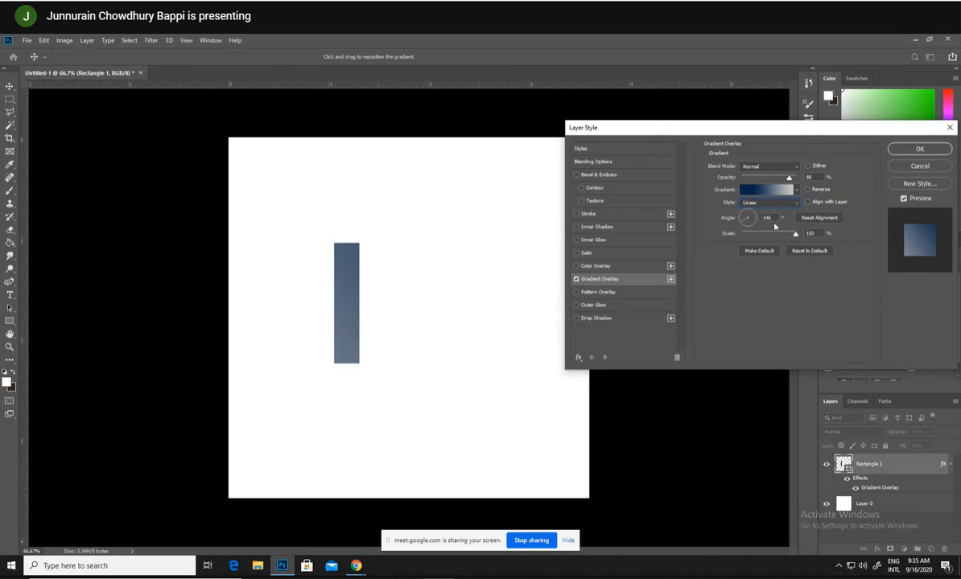
{"action": "left_click_drag", "start_coordinate": [742, 224], "coordinate": [750, 218]}
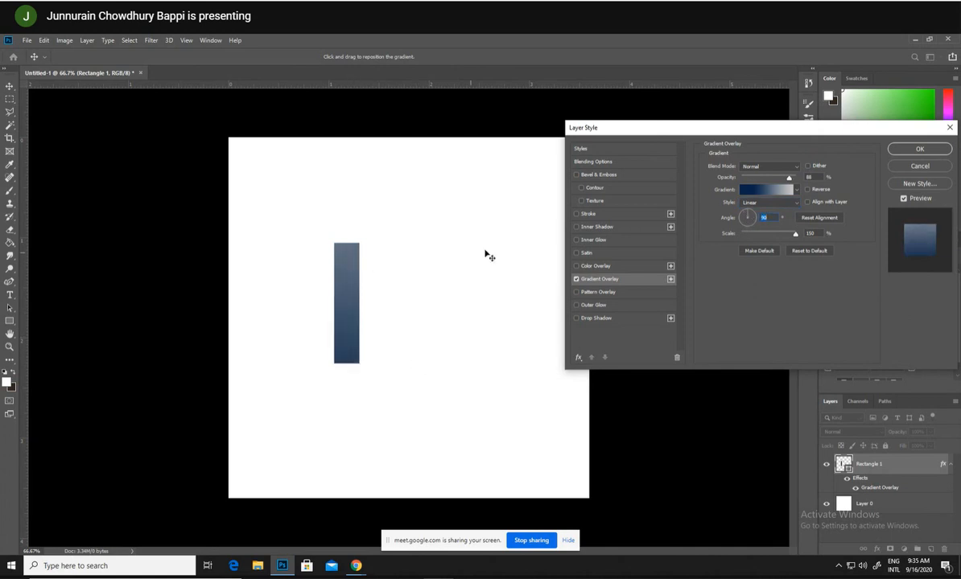
- Move the gradient's light grey stop to 84% and apply the layer style to the rectangle
{"action": "left_click", "coordinate": [784, 193]}
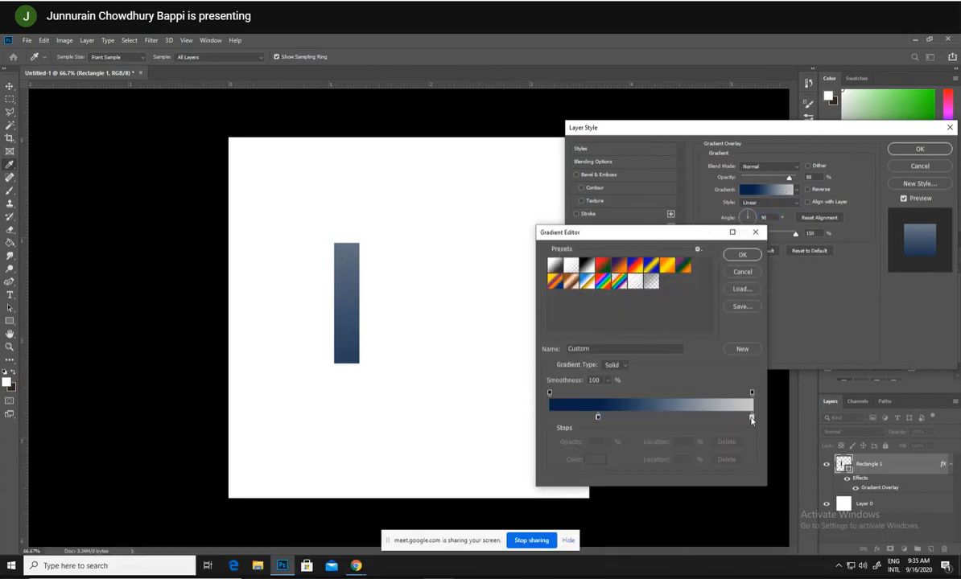
{"action": "left_click_drag", "start_coordinate": [751, 419], "coordinate": [722, 422]}
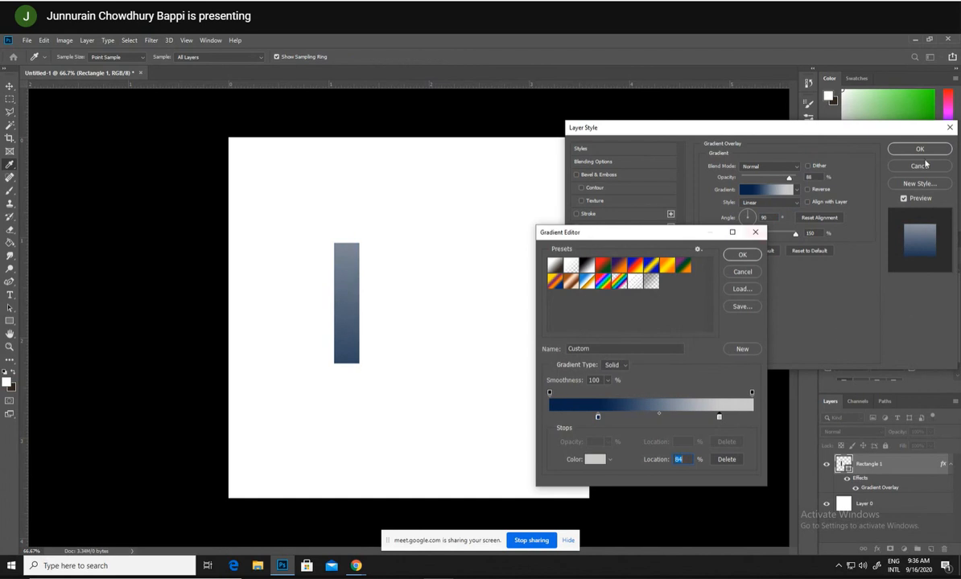
{"action": "left_click", "coordinate": [754, 255]}
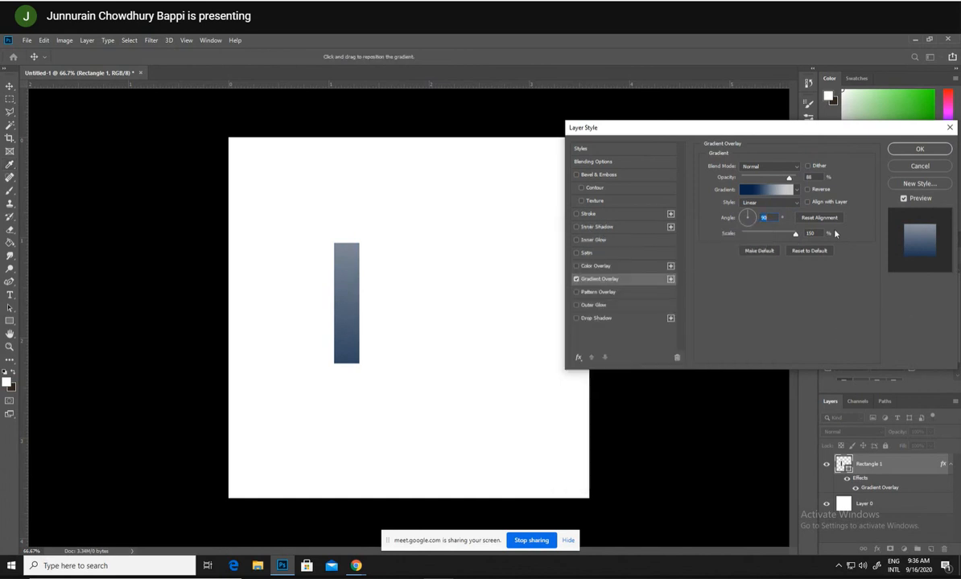
{"action": "left_click", "coordinate": [919, 149]}
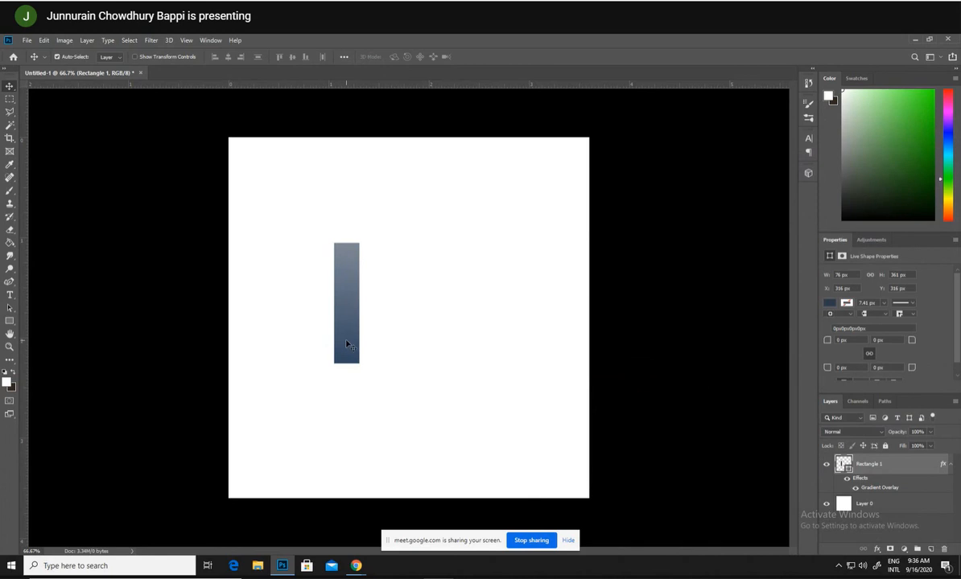
- Duplicate the gradient rectangle to the right at about X 578 px as the second stem of an N
{"action": "left_click_drag", "start_coordinate": [347, 344], "coordinate": [420, 344]}
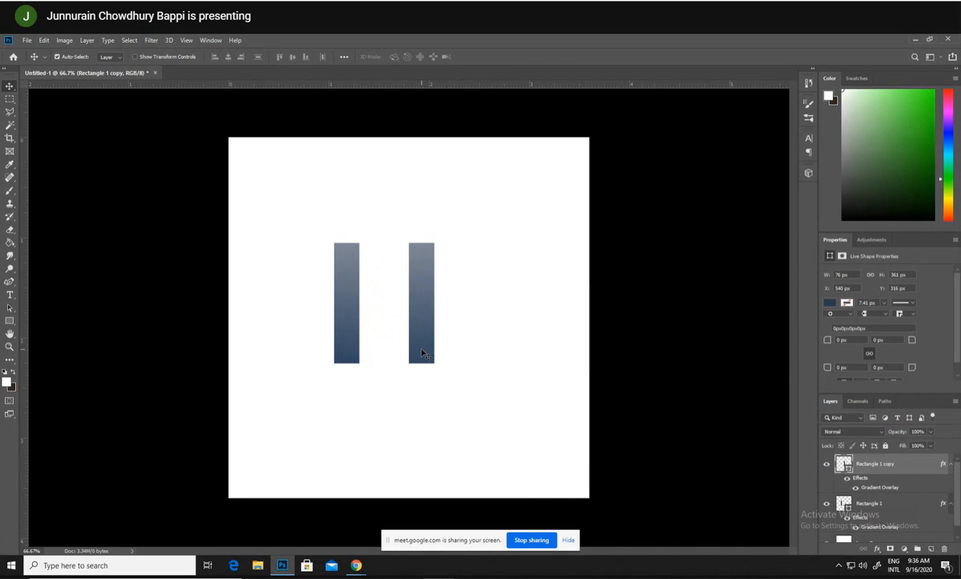
{"action": "left_click_drag", "start_coordinate": [421, 354], "coordinate": [441, 350]}
- Rotate another rectangle copy by about -38° and stretch it between the two stems as the diagonal of the N
{"action": "key", "text": "ctrl+t"}
{"action": "left_click_drag", "start_coordinate": [436, 223], "coordinate": [400, 262]}
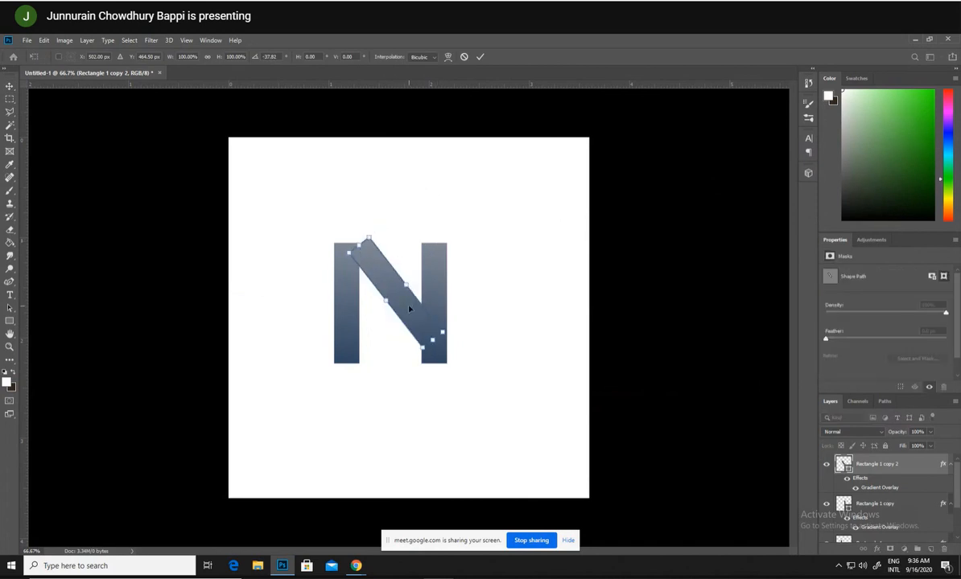
{"action": "left_click_drag", "start_coordinate": [409, 309], "coordinate": [399, 315]}
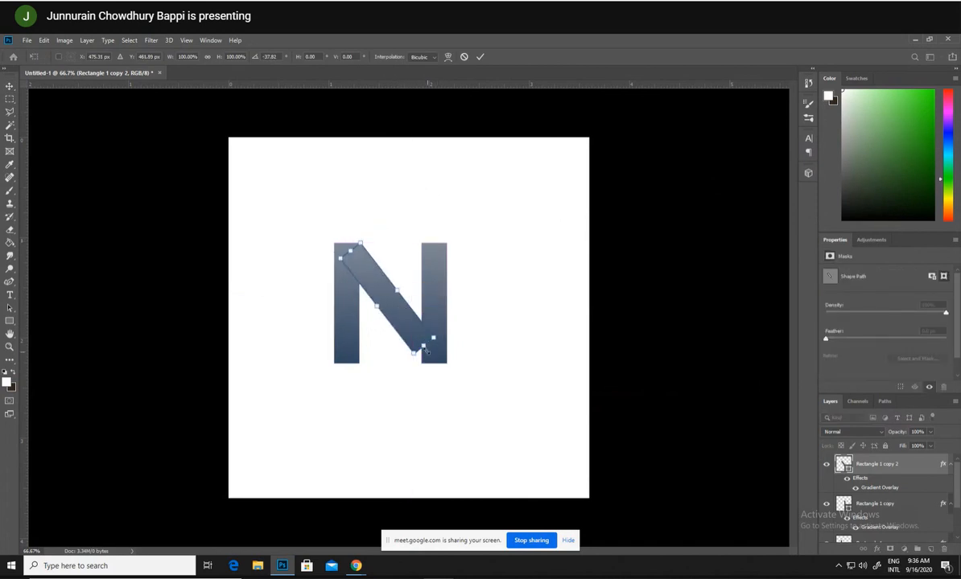
{"action": "left_click_drag", "start_coordinate": [426, 351], "coordinate": [436, 355]}
{"action": "key", "text": "Return"}
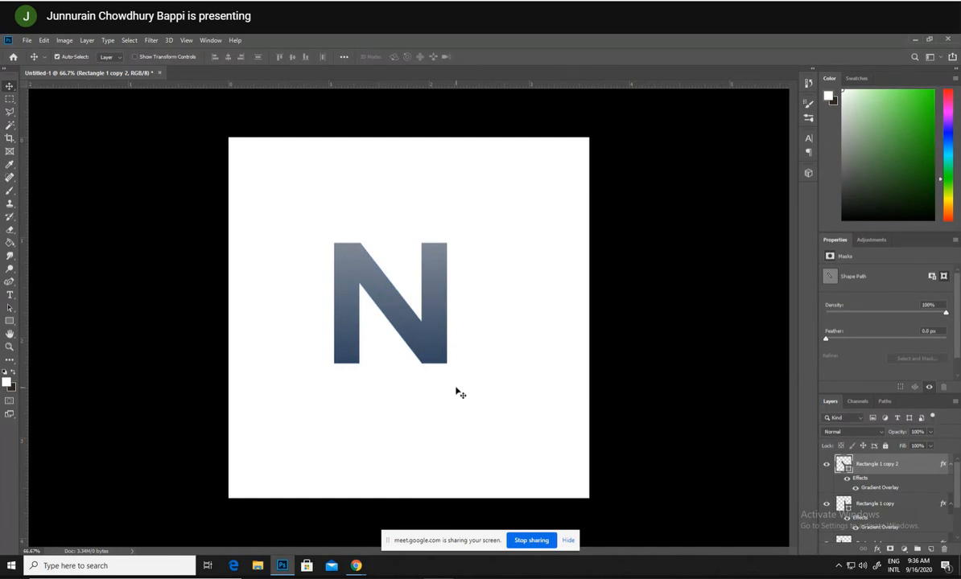
{"action": "left_click", "coordinate": [349, 295]}
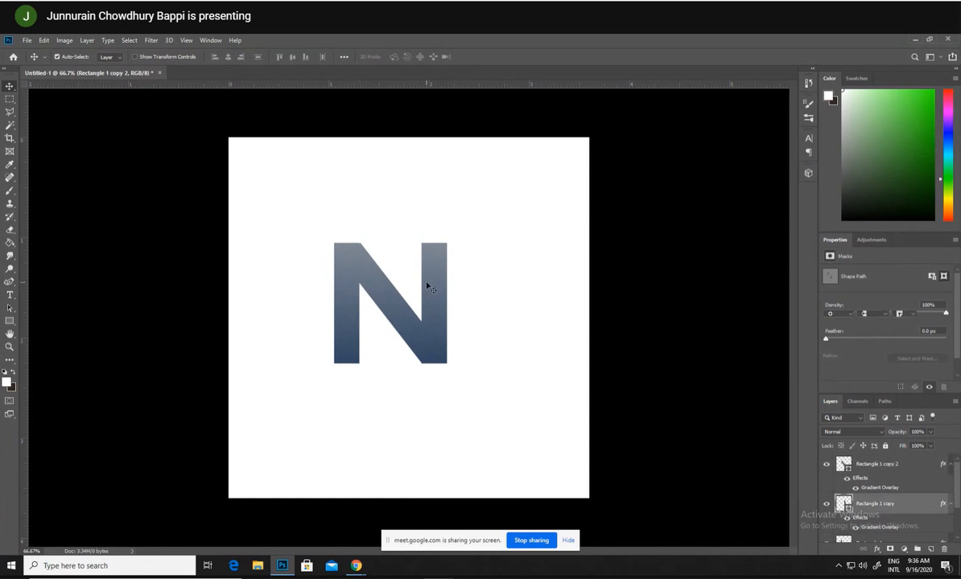
{"action": "left_click_drag", "start_coordinate": [429, 286], "coordinate": [452, 236]}
{"action": "key", "text": "ctrl+z"}
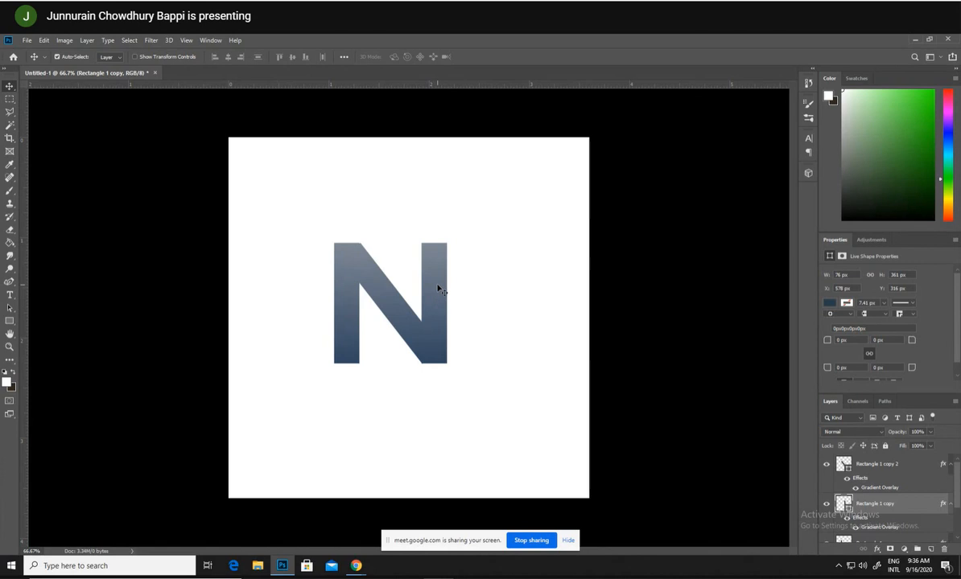
{"action": "mouse_move", "coordinate": [436, 286]}
{"action": "left_mouse_down"}
{"action": "mouse_move", "coordinate": [436, 264]}
{"action": "mouse_move", "coordinate": [436, 279]}
{"action": "left_mouse_up"}
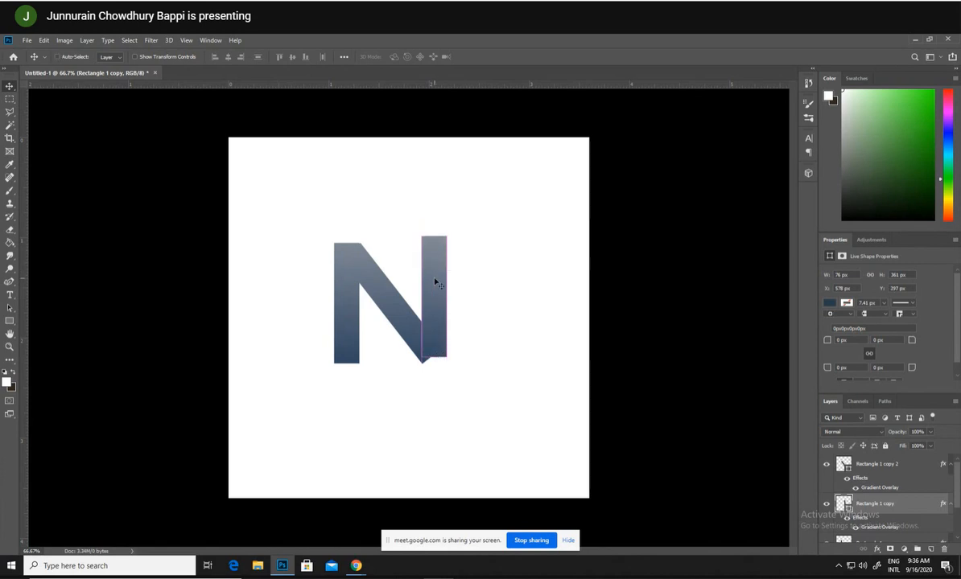
{"action": "key", "text": "ctrl+z"}
- Move the N's left stem, diagonal and right stem up the canvas, keeping them joined with their tops at about Y 122 px
{"action": "left_click_drag", "start_coordinate": [335, 288], "coordinate": [329, 223]}
{"action": "left_click_drag", "start_coordinate": [385, 305], "coordinate": [360, 242]}
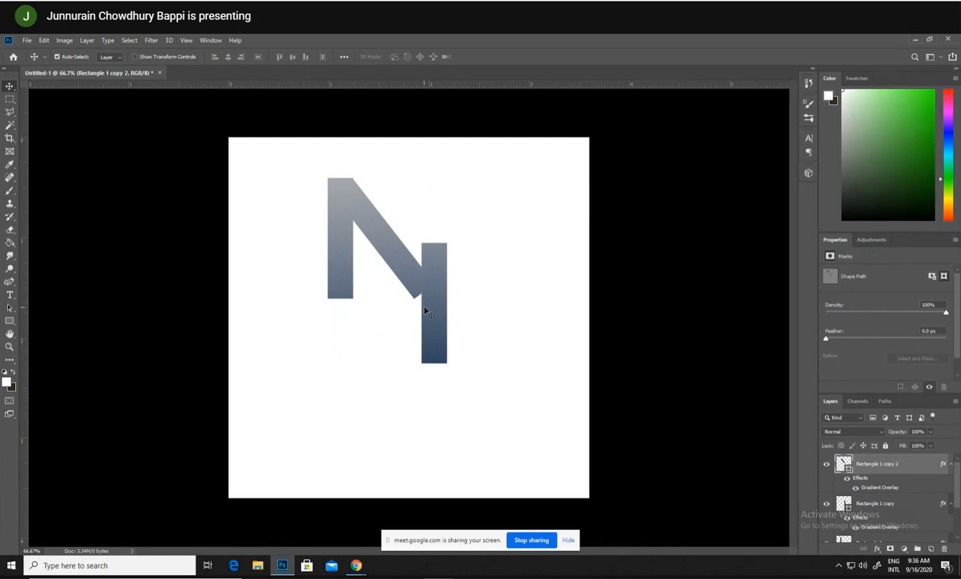
{"action": "left_click_drag", "start_coordinate": [423, 307], "coordinate": [427, 243]}
- Duplicate the N's left stem below the letter, placing the copy at about X 311 px, Y 570 px
{"action": "left_click", "coordinate": [346, 264]}
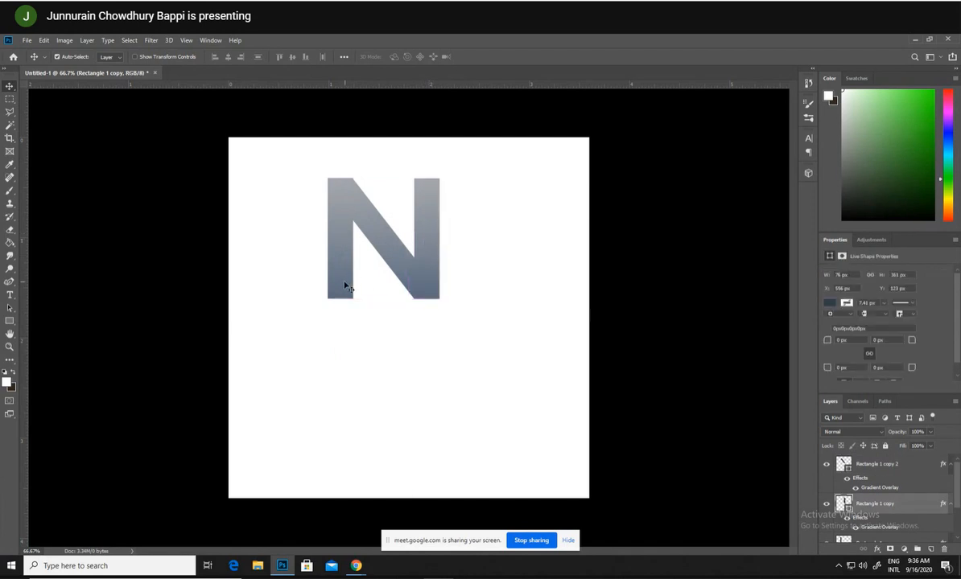
{"action": "left_click", "coordinate": [341, 285]}
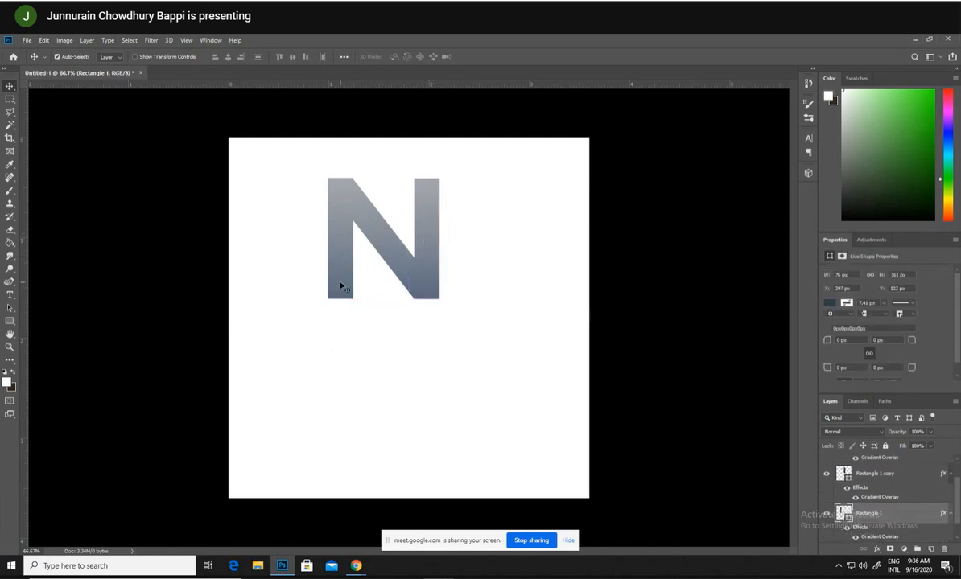
{"action": "left_click_drag", "start_coordinate": [341, 286], "coordinate": [342, 436]}
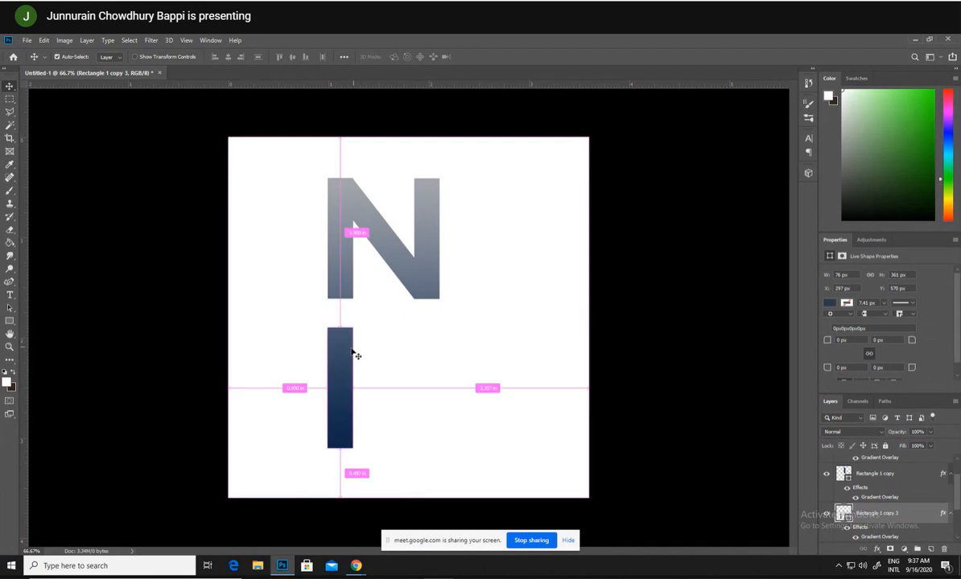
{"action": "mouse_move", "coordinate": [342, 361]}
{"action": "left_mouse_down"}
{"action": "mouse_move", "coordinate": [368, 365]}
{"action": "mouse_move", "coordinate": [345, 359]}
{"action": "left_mouse_up"}
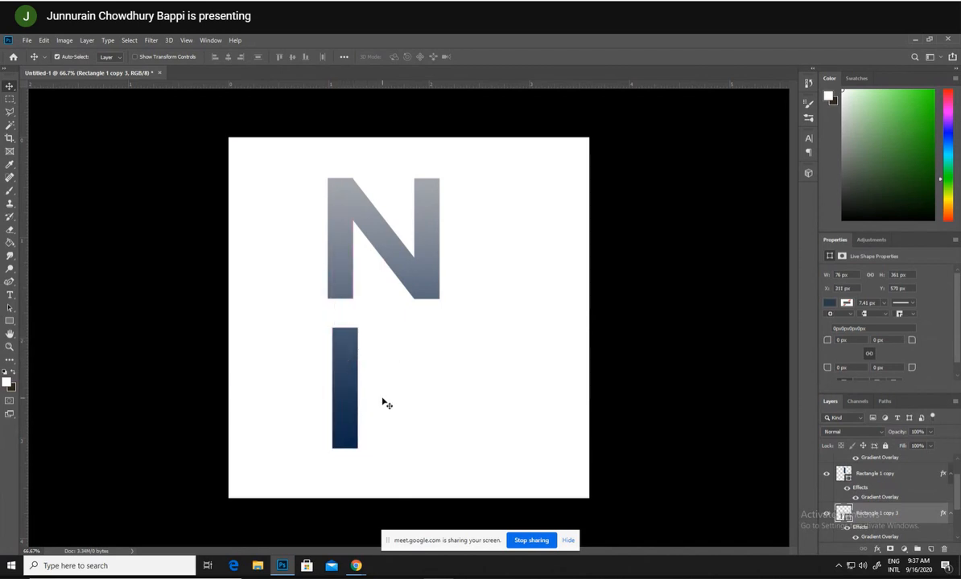
- Undo the duplication and placement of the stem copy below the N
{"action": "key", "text": "ctrl+z"}
{"action": "key", "text": "ctrl+z"}
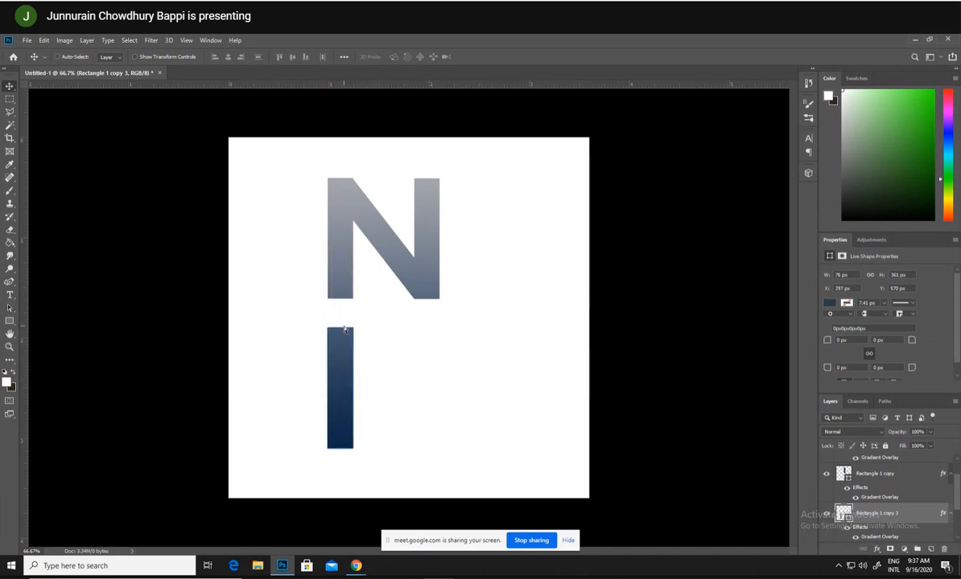
{"action": "key", "text": "ctrl+z"}
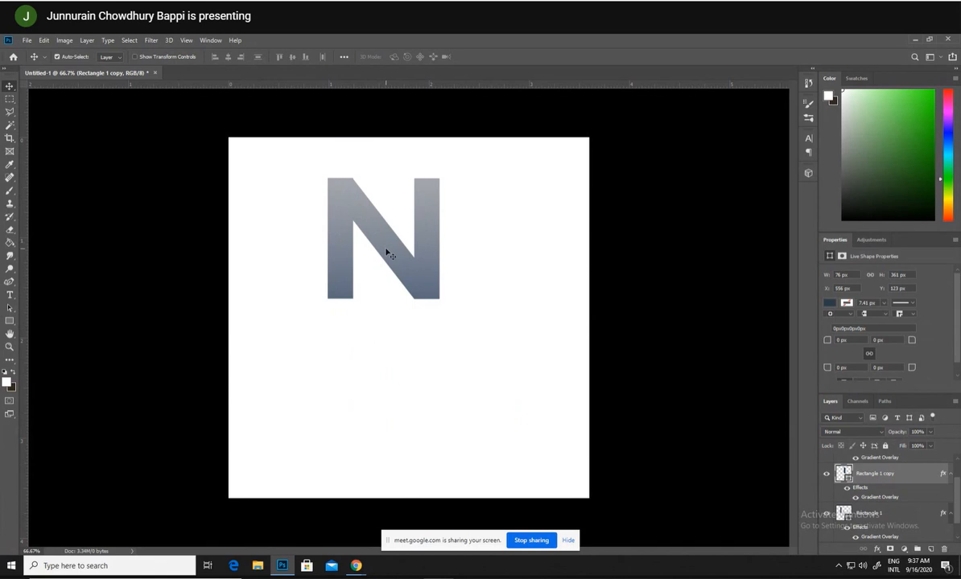
- Try flipping the N's diagonal vertically and horizontally with Free Transform, undoing each flip
{"action": "key", "text": "ctrl+j"}
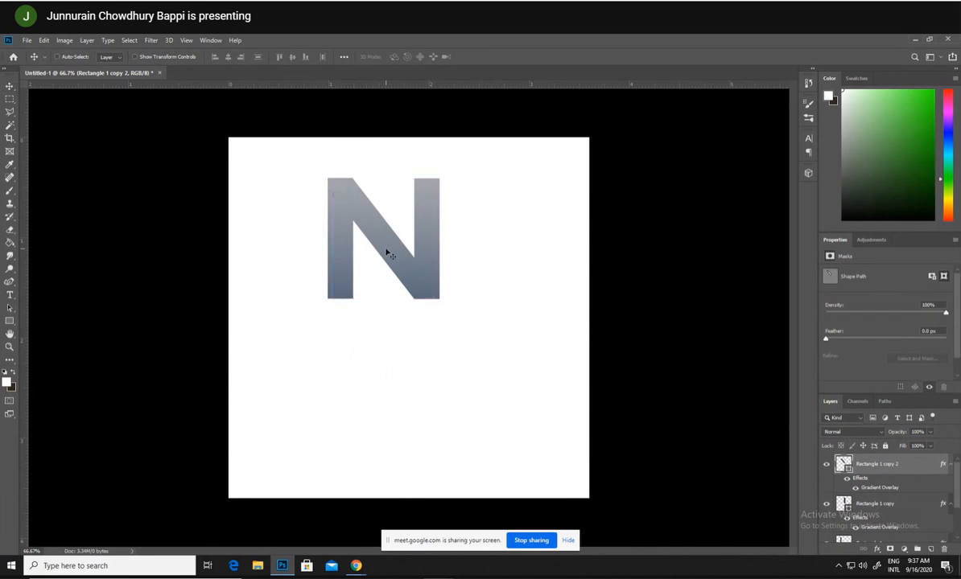
{"action": "key", "text": "ctrl+t"}
{"action": "right_click", "coordinate": [387, 252]}
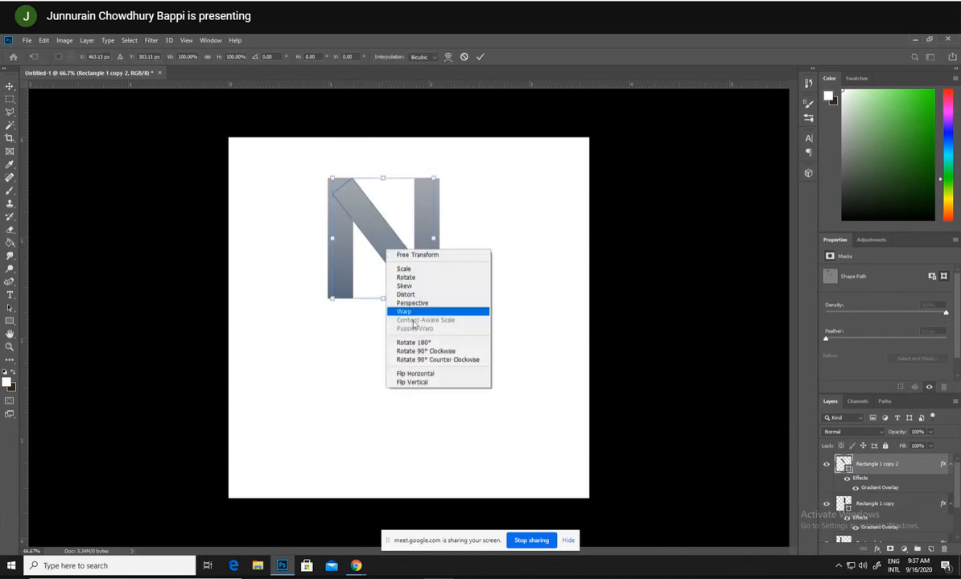
{"action": "left_click", "coordinate": [431, 383]}
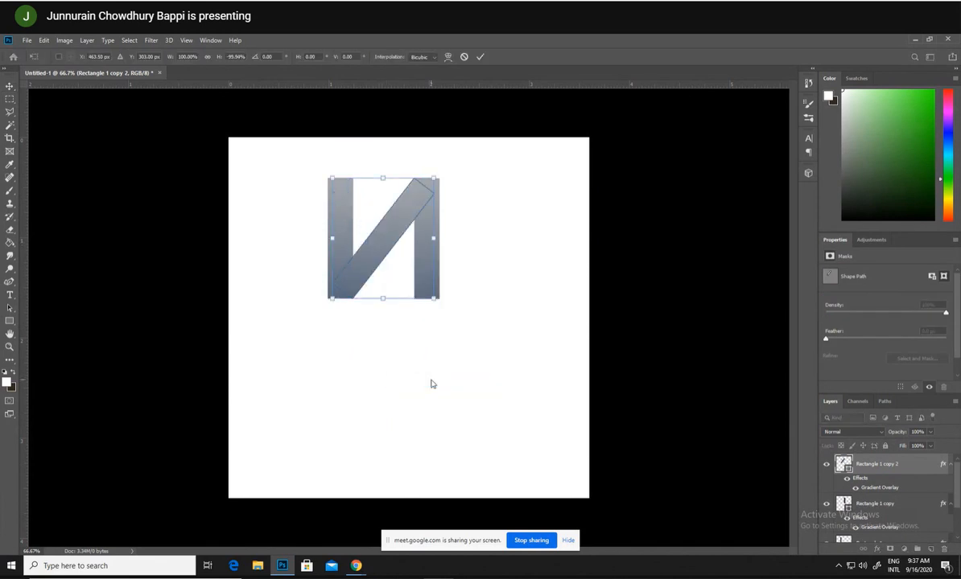
{"action": "key", "text": "ctrl+z"}
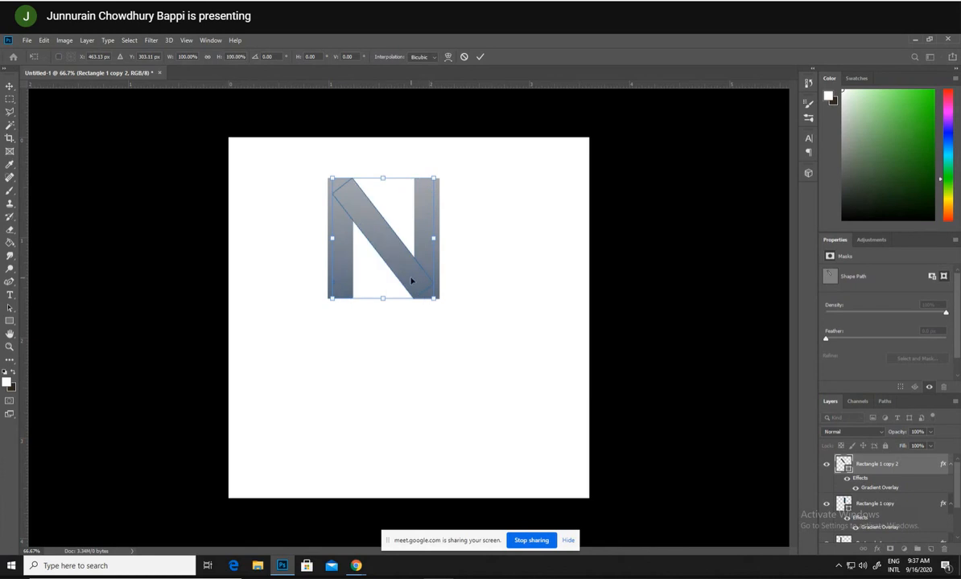
{"action": "right_click", "coordinate": [412, 280]}
{"action": "left_click", "coordinate": [441, 403]}
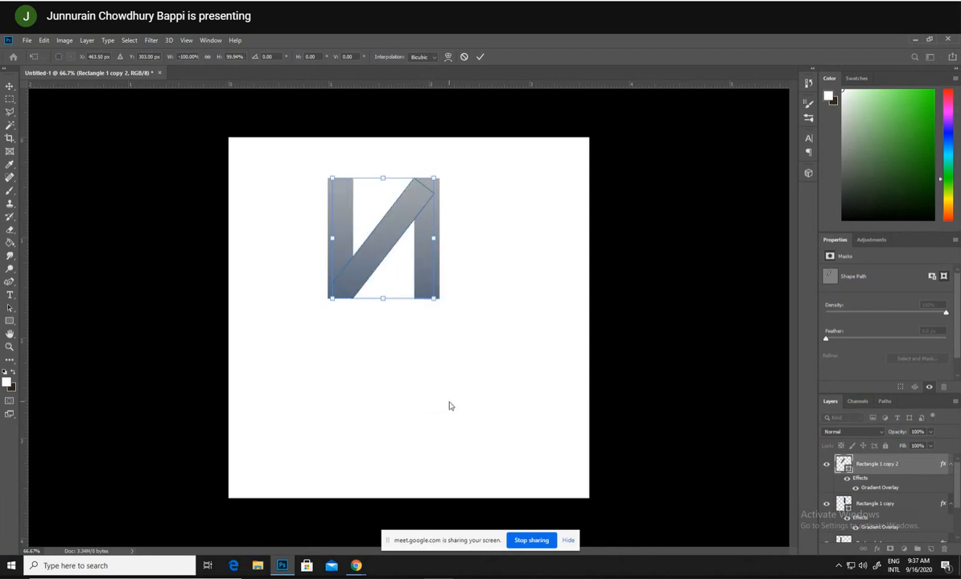
{"action": "key", "text": "ctrl+z"}
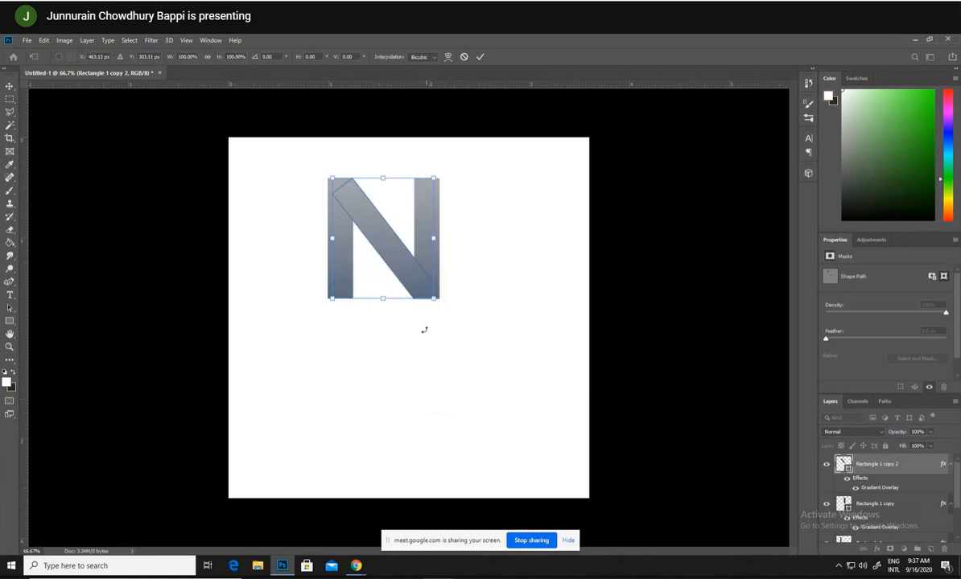
- Rotate the N's diagonal by about 179° and move it out to the right of the second stem
{"action": "left_click_drag", "start_coordinate": [460, 161], "coordinate": [293, 331]}
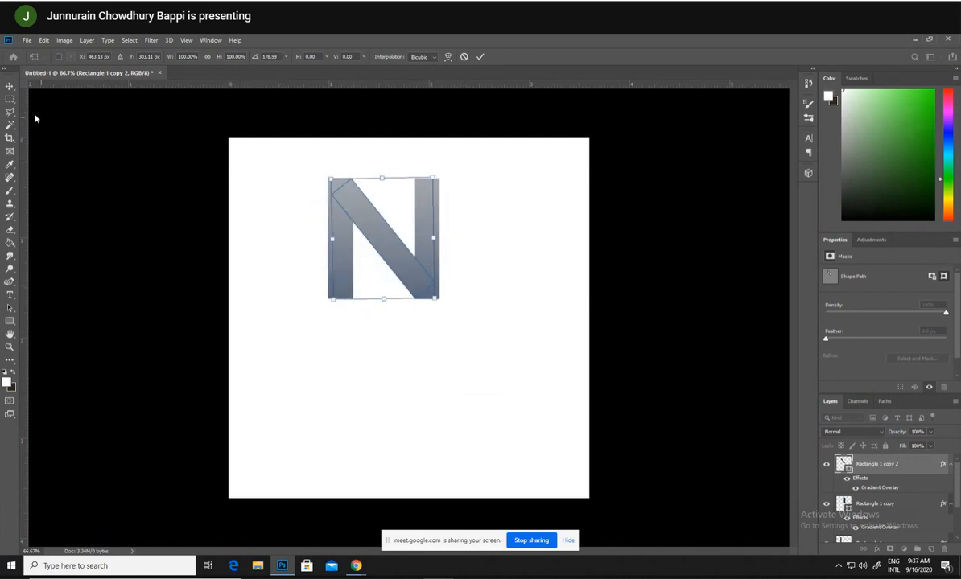
{"action": "left_click", "coordinate": [10, 86]}
{"action": "left_click_drag", "start_coordinate": [379, 245], "coordinate": [523, 239]}
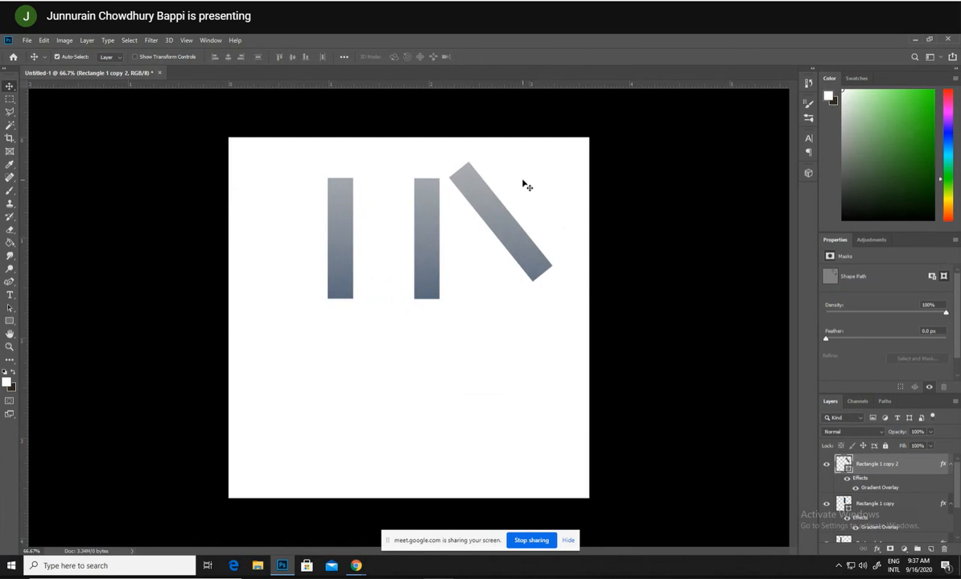
- Rotate the diagonal by about 178° and move it back between the N's two stems
{"action": "key", "text": "ctrl+t"}
{"action": "left_click_drag", "start_coordinate": [555, 150], "coordinate": [442, 380]}
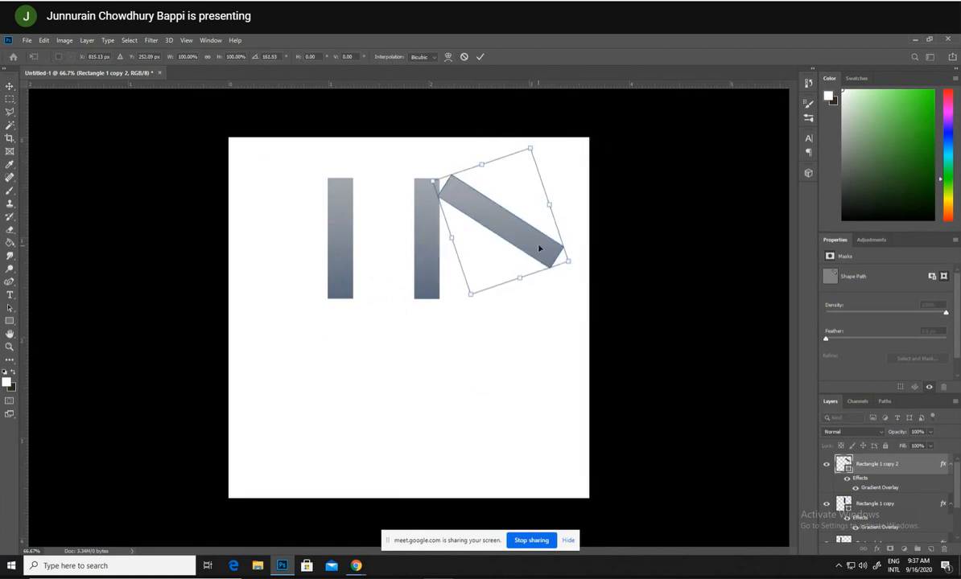
{"action": "left_click_drag", "start_coordinate": [563, 150], "coordinate": [569, 177]}
{"action": "left_click_drag", "start_coordinate": [530, 251], "coordinate": [415, 266]}
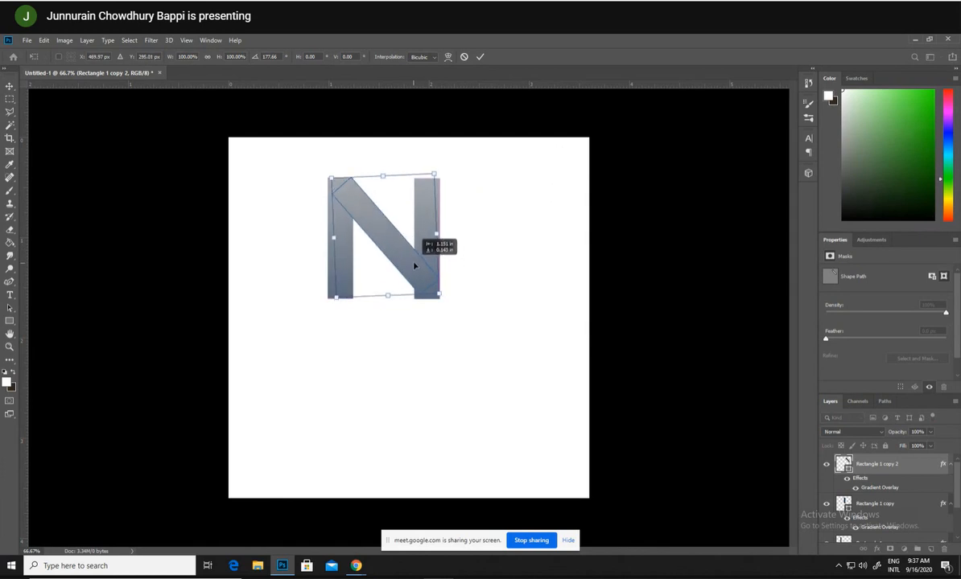
{"action": "left_click", "coordinate": [9, 86]}
{"action": "left_click_drag", "start_coordinate": [401, 259], "coordinate": [405, 257]}
{"action": "left_click_drag", "start_coordinate": [403, 257], "coordinate": [404, 256]}
- Rotate the diagonal by about 3.6° and realign its ends with the two stems
{"action": "key", "text": "ctrl"}
{"action": "key", "text": "ctrl+t"}
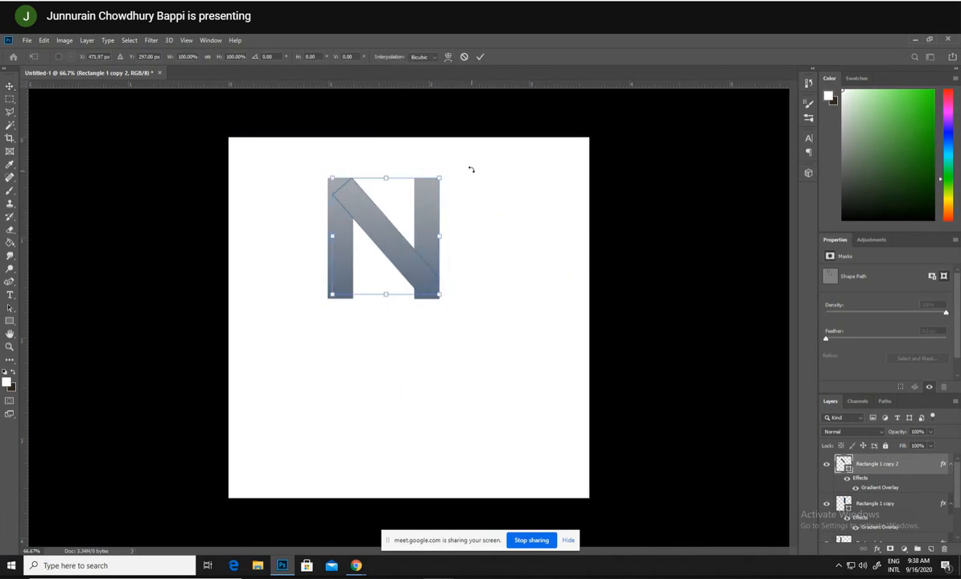
{"action": "left_click_drag", "start_coordinate": [470, 172], "coordinate": [477, 177]}
{"action": "left_click_drag", "start_coordinate": [385, 240], "coordinate": [382, 240]}
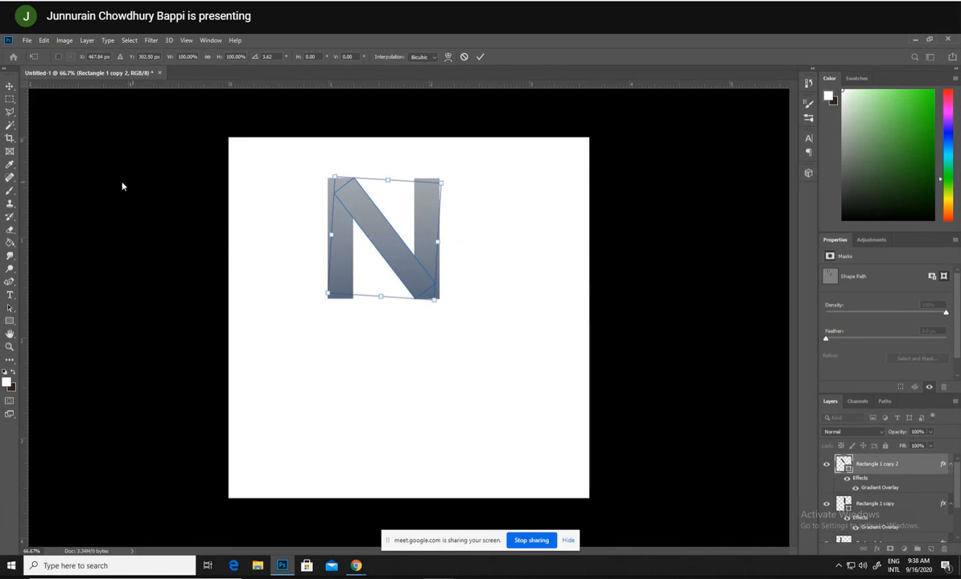
{"action": "key", "text": "Escape"}
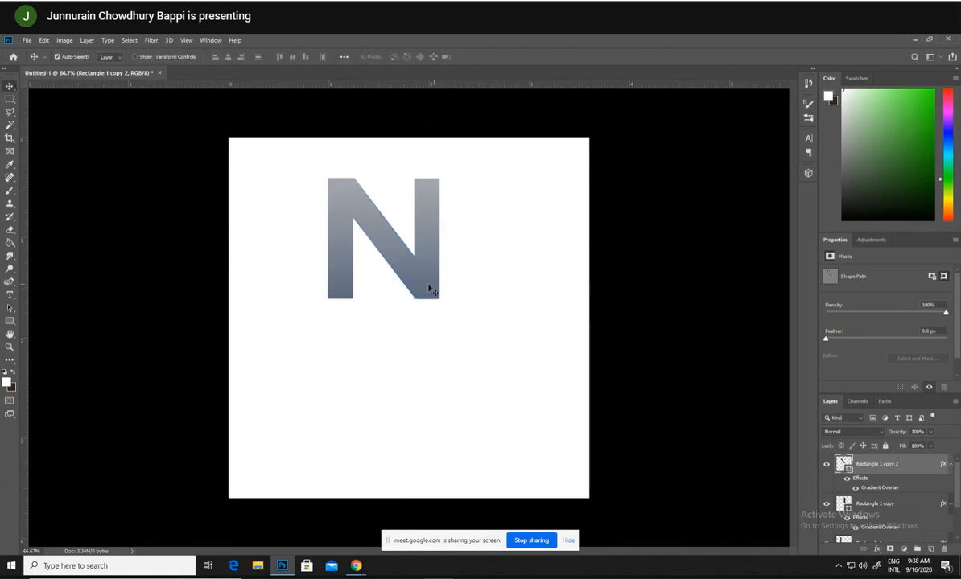
{"action": "left_click_drag", "start_coordinate": [403, 271], "coordinate": [405, 274]}
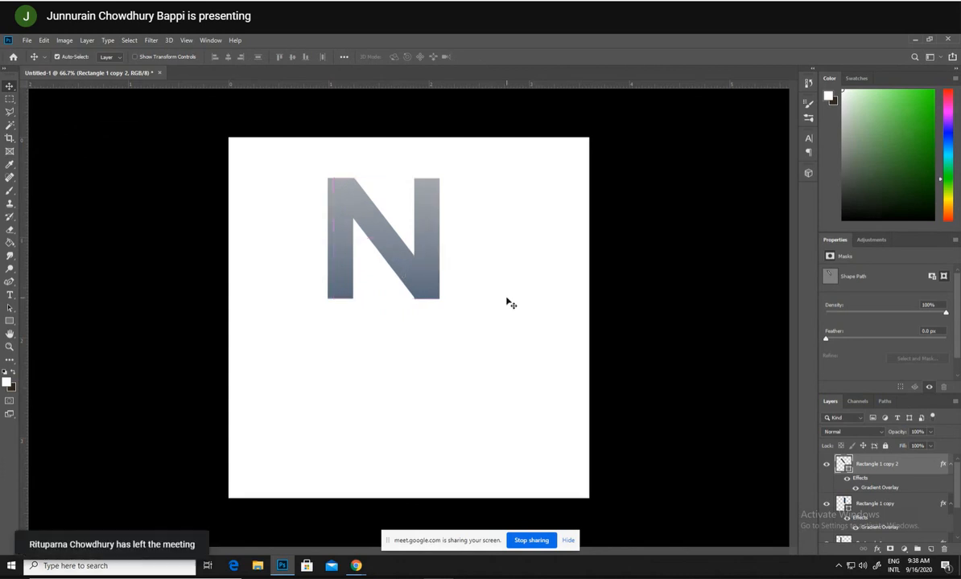
{"action": "left_click_drag", "start_coordinate": [405, 265], "coordinate": [404, 262]}
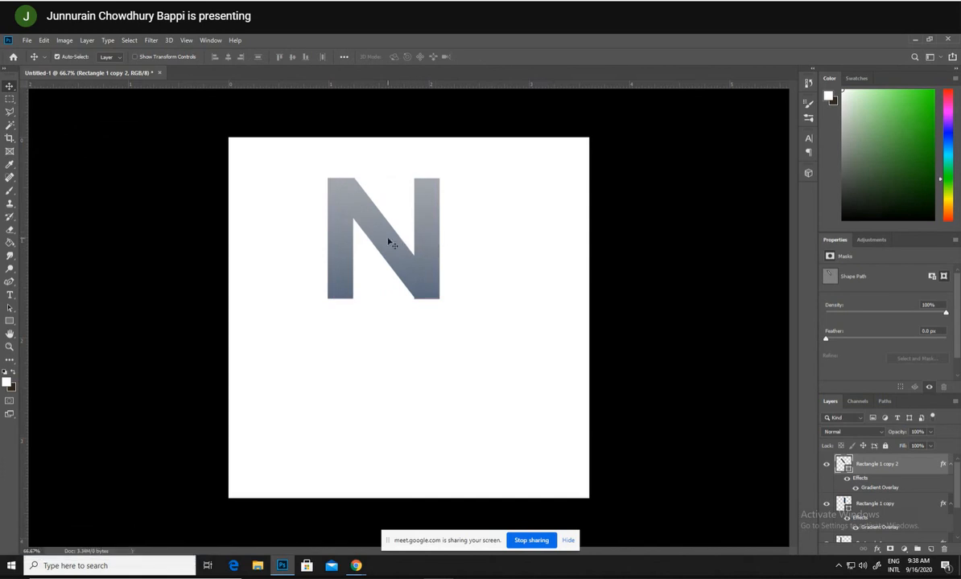
- Darken the diagonal's Gradient Overlay by moving the gradient's dark blue color stop to 41%
{"action": "double_click", "coordinate": [882, 487]}
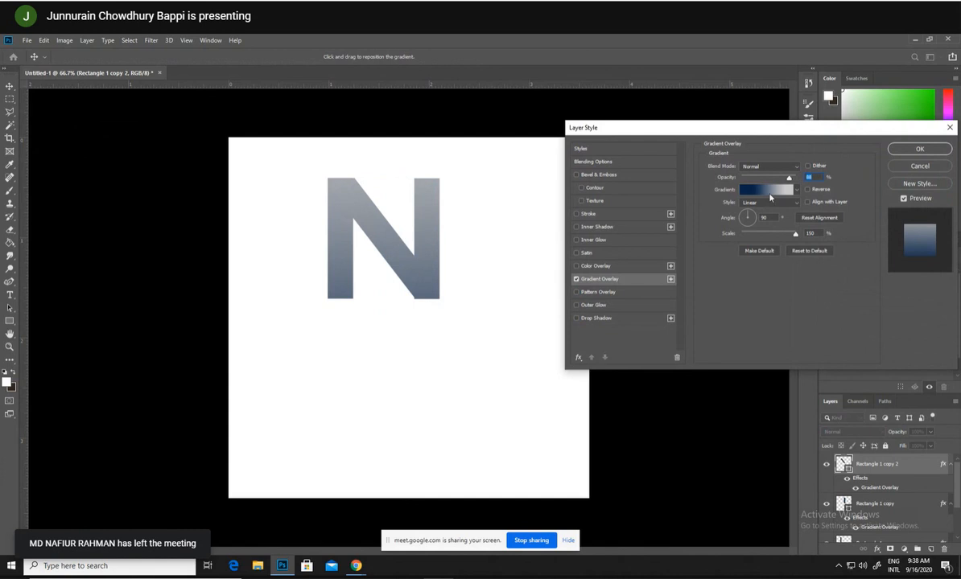
{"action": "left_click", "coordinate": [769, 193]}
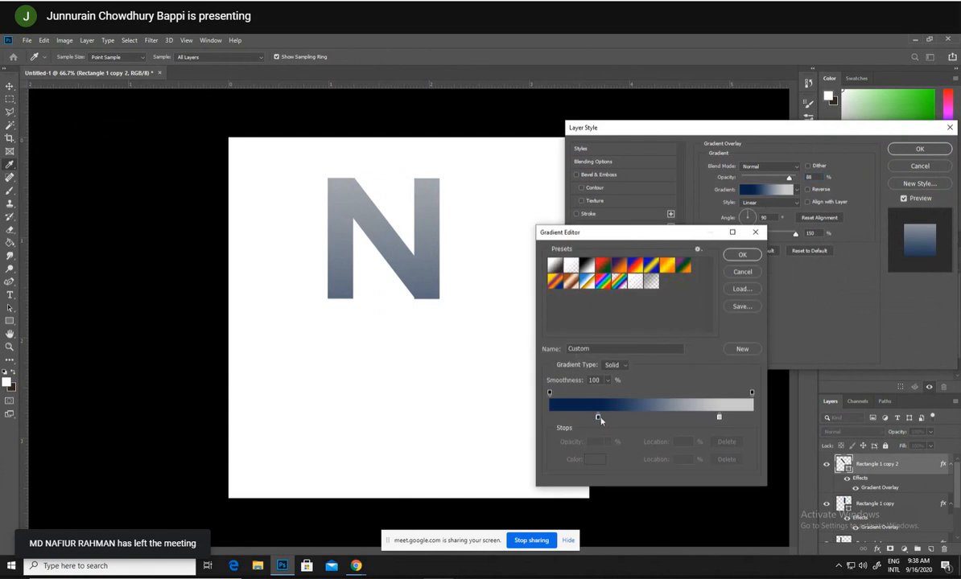
{"action": "left_click_drag", "start_coordinate": [599, 419], "coordinate": [632, 418]}
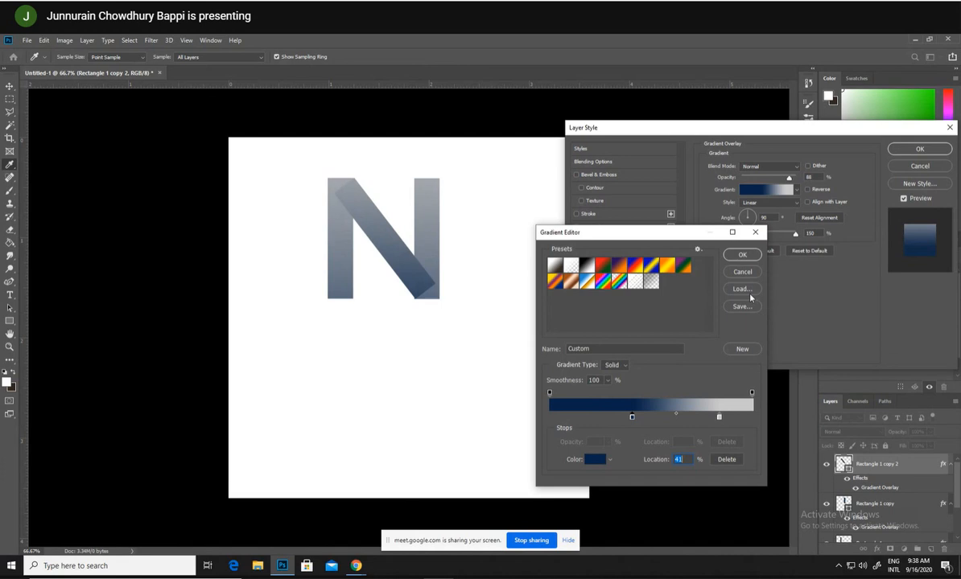
{"action": "left_click", "coordinate": [742, 254]}
{"action": "left_click", "coordinate": [920, 149]}
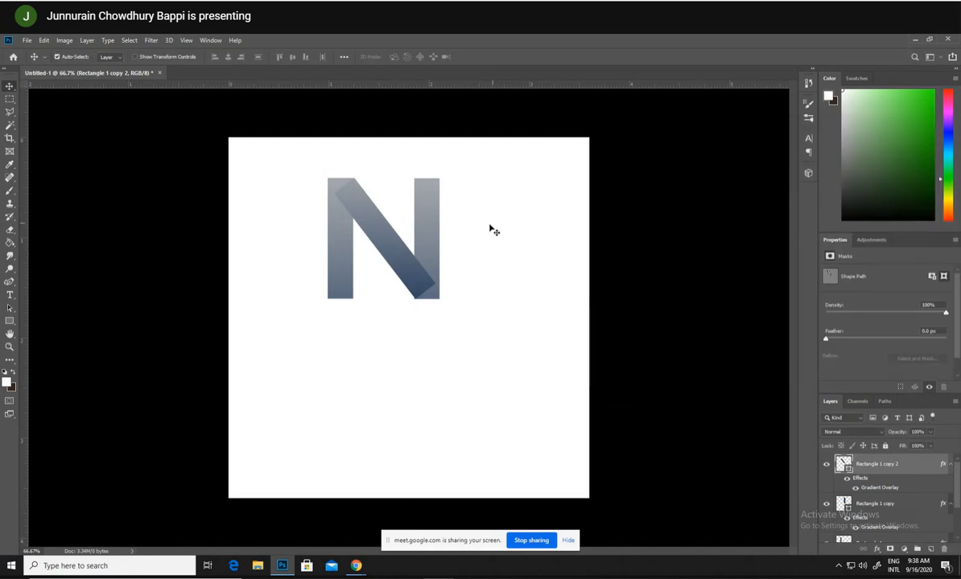
- Reorder the layers so the diagonal, Rectangle 1 copy 2, sits beneath both stem layers
{"action": "left_click_drag", "start_coordinate": [870, 466], "coordinate": [873, 512]}
{"action": "scroll", "coordinate": [874, 489], "scroll_direction": "down", "scroll_amount": 2}
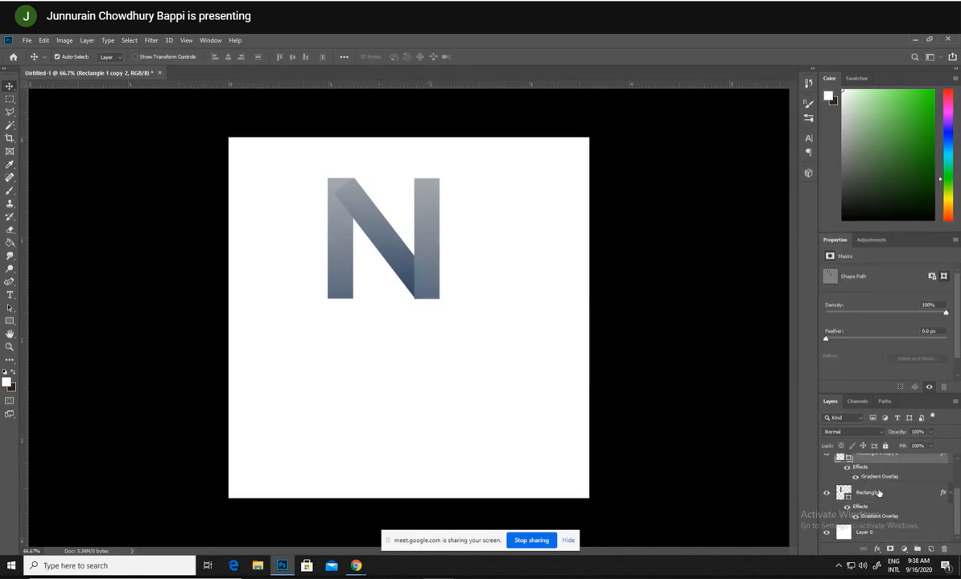
{"action": "scroll", "coordinate": [879, 492], "scroll_direction": "up", "scroll_amount": 2}
{"action": "scroll", "coordinate": [883, 505], "scroll_direction": "down", "scroll_amount": 2}
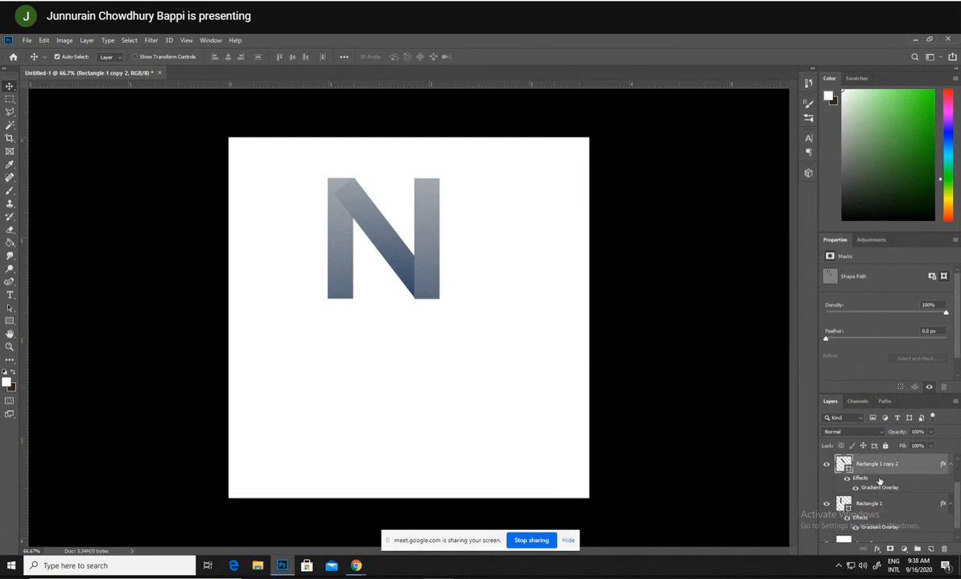
{"action": "left_click_drag", "start_coordinate": [880, 482], "coordinate": [853, 515]}
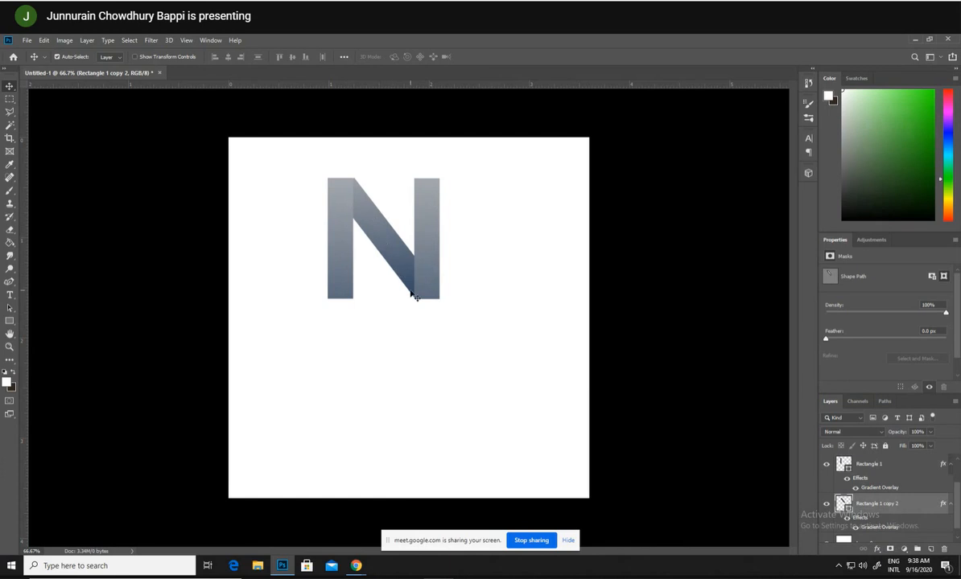
- Rotate the diagonal by about -1.6° and reposition it so its ends tuck behind the two stems
{"action": "key", "text": "z"}
{"action": "left_click_drag", "start_coordinate": [409, 292], "coordinate": [438, 290]}
{"action": "scroll", "coordinate": [424, 283], "scroll_direction": "up", "scroll_amount": 3}
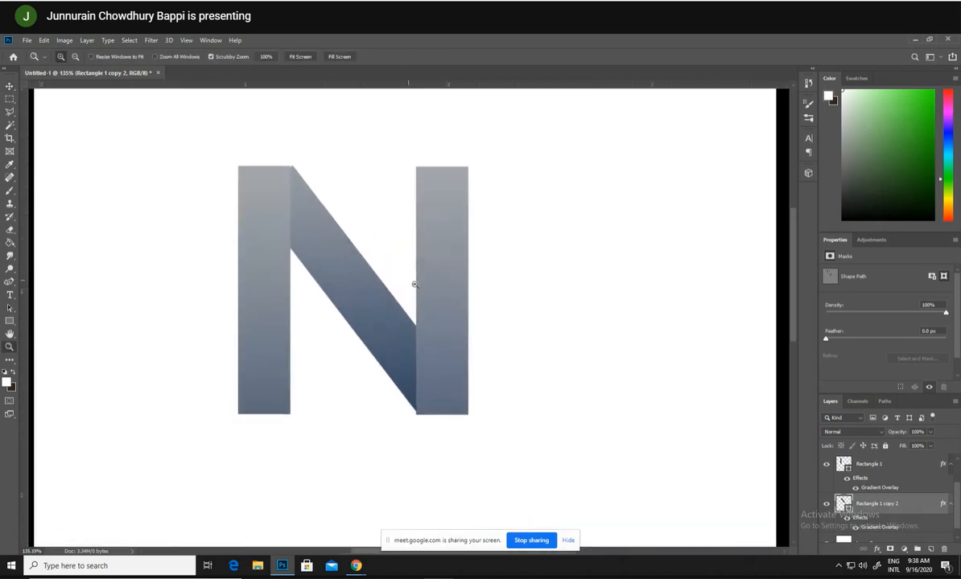
{"action": "left_click", "coordinate": [10, 85]}
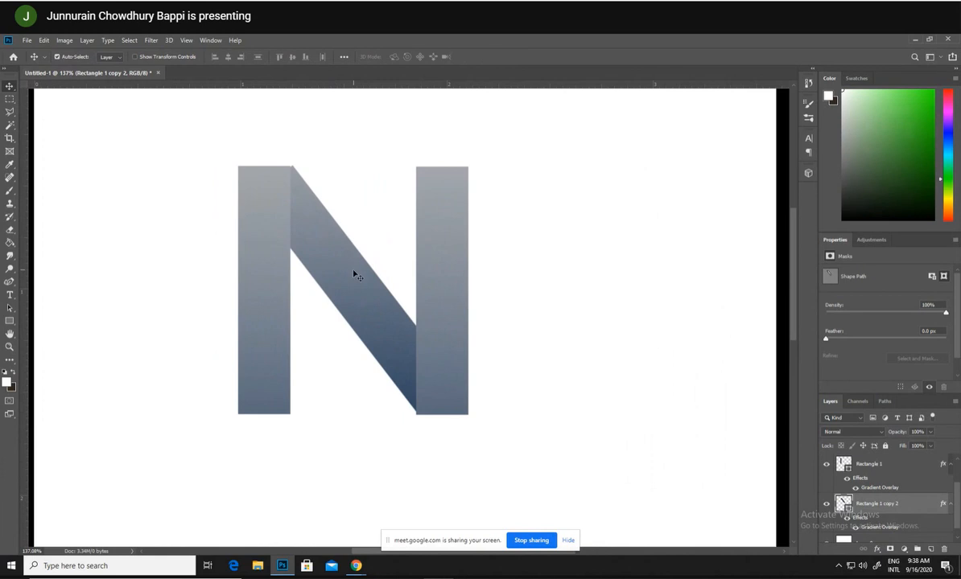
{"action": "left_click_drag", "start_coordinate": [352, 272], "coordinate": [362, 286]}
{"action": "key", "text": "ctrl+t"}
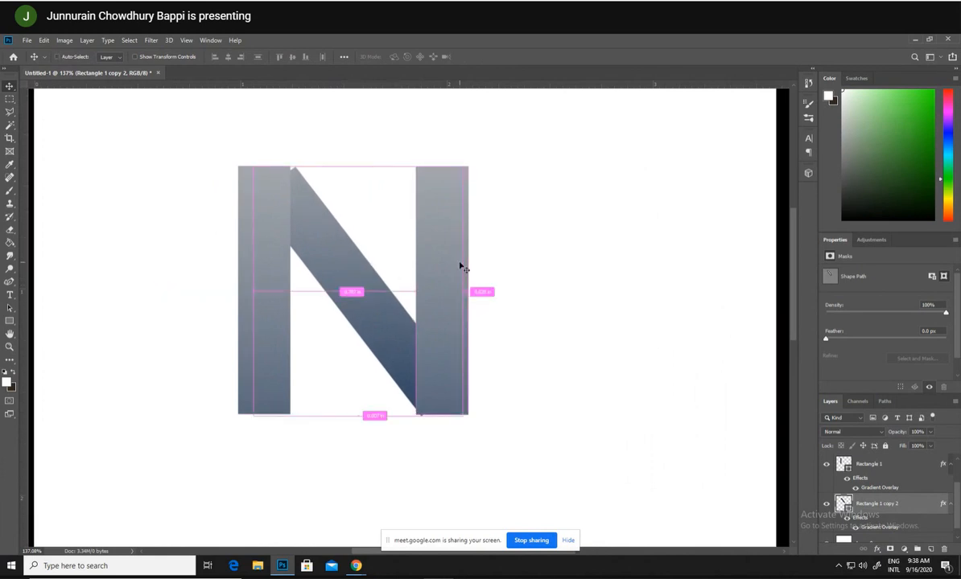
{"action": "left_click_drag", "start_coordinate": [466, 257], "coordinate": [491, 142]}
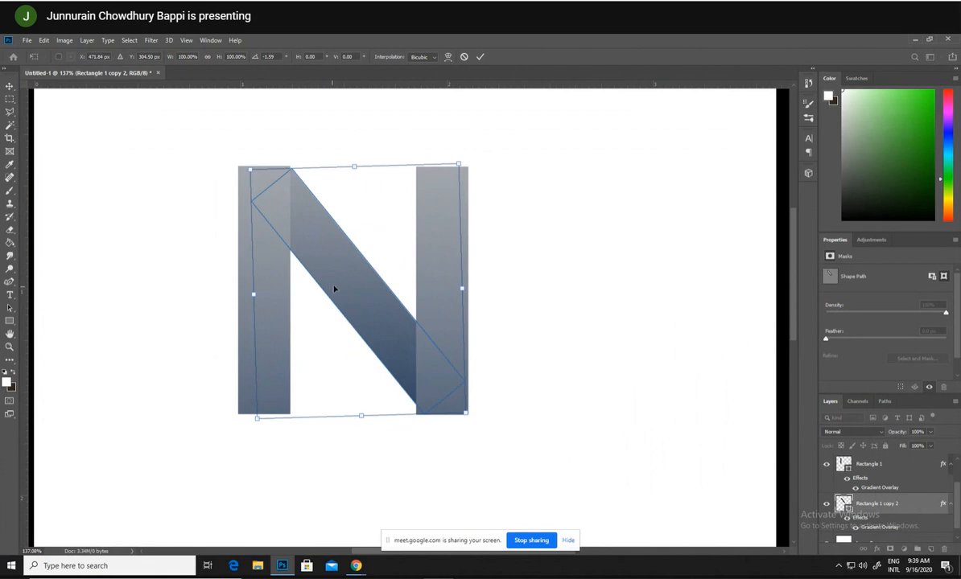
{"action": "left_click_drag", "start_coordinate": [339, 287], "coordinate": [336, 285]}
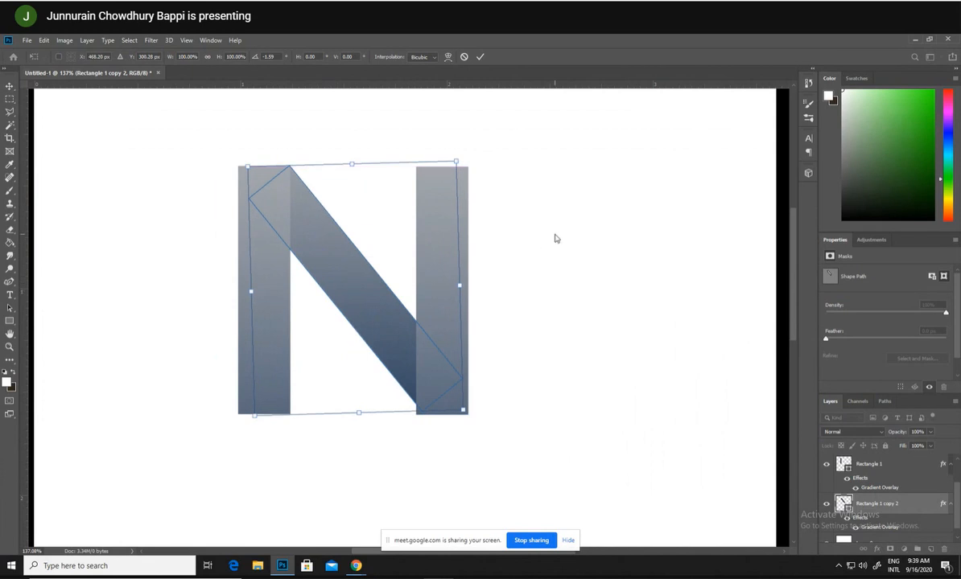
{"action": "key", "text": "Return"}
{"action": "left_click_drag", "start_coordinate": [392, 326], "coordinate": [394, 332]}
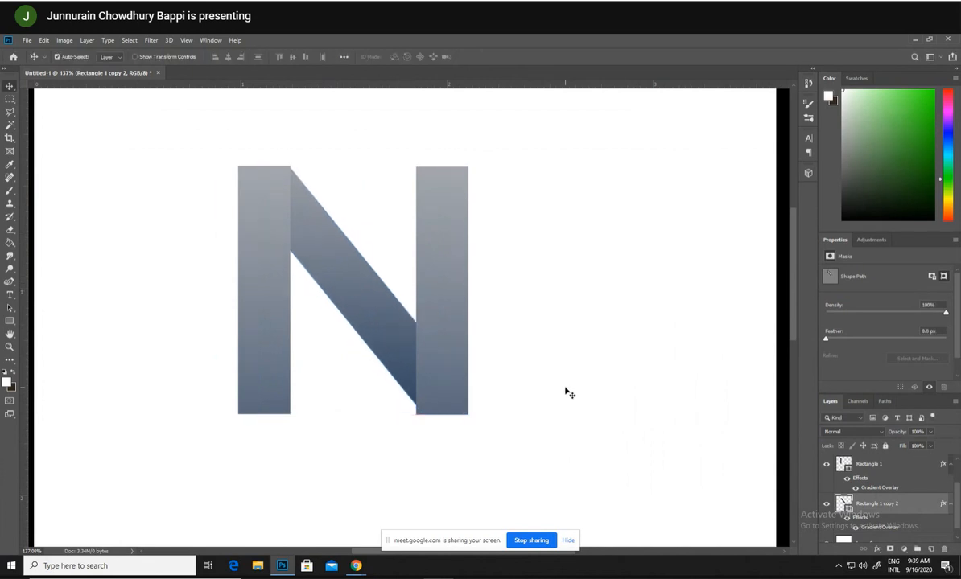
{"action": "key", "text": "z"}
{"action": "left_click_drag", "start_coordinate": [519, 424], "coordinate": [491, 420]}
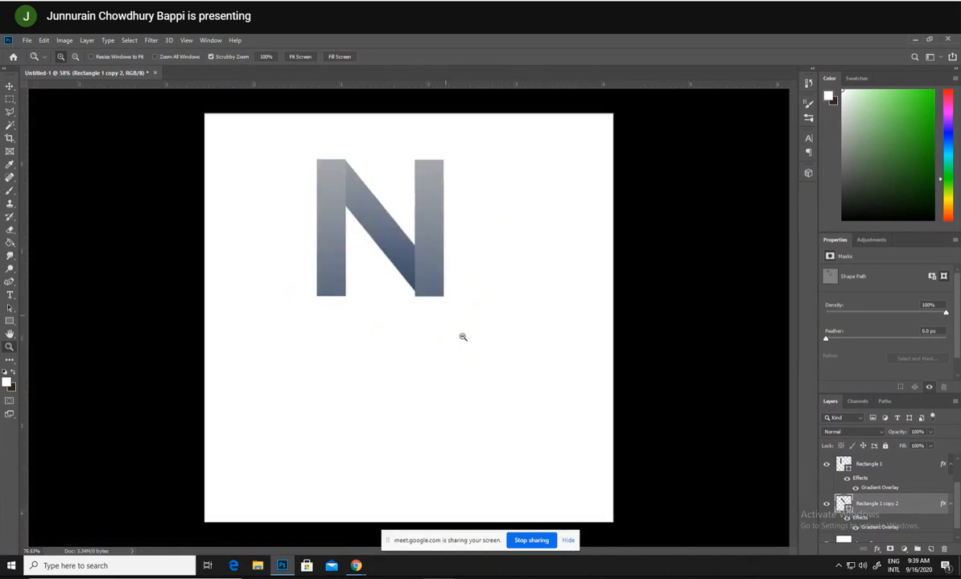
{"action": "left_click_drag", "start_coordinate": [463, 337], "coordinate": [507, 309]}
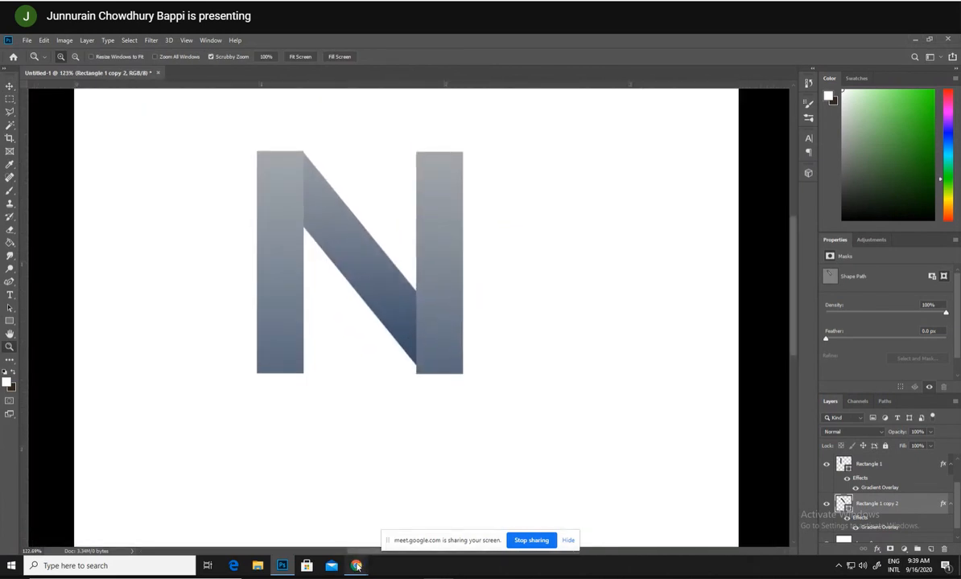
{"action": "left_click", "coordinate": [340, 518]}
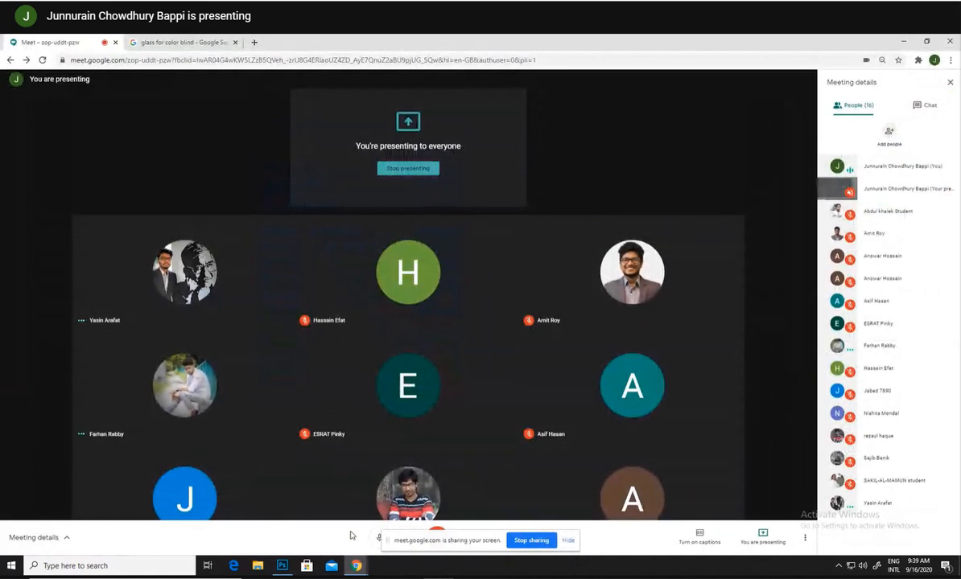
{"action": "left_click", "coordinate": [290, 568]}
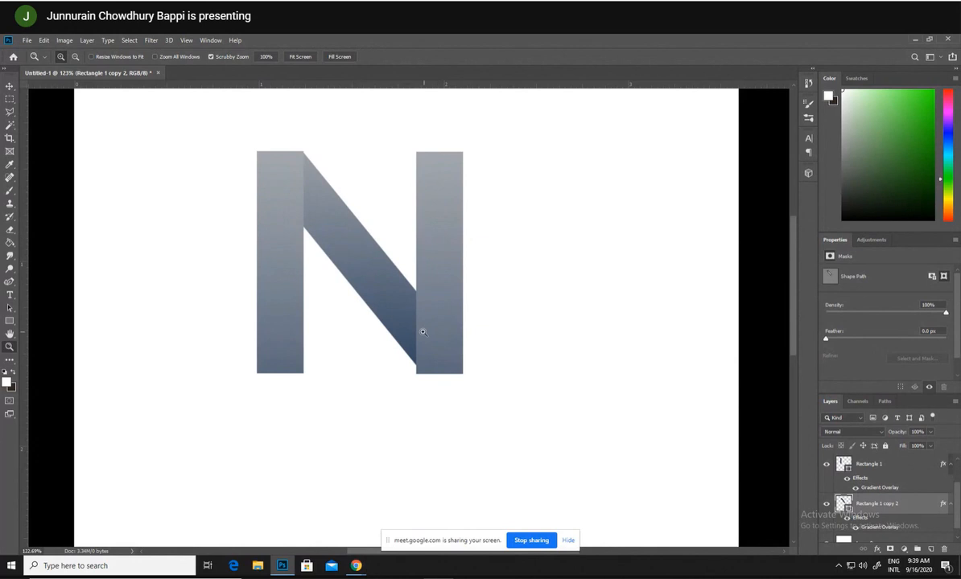
{"action": "left_click", "coordinate": [10, 86]}
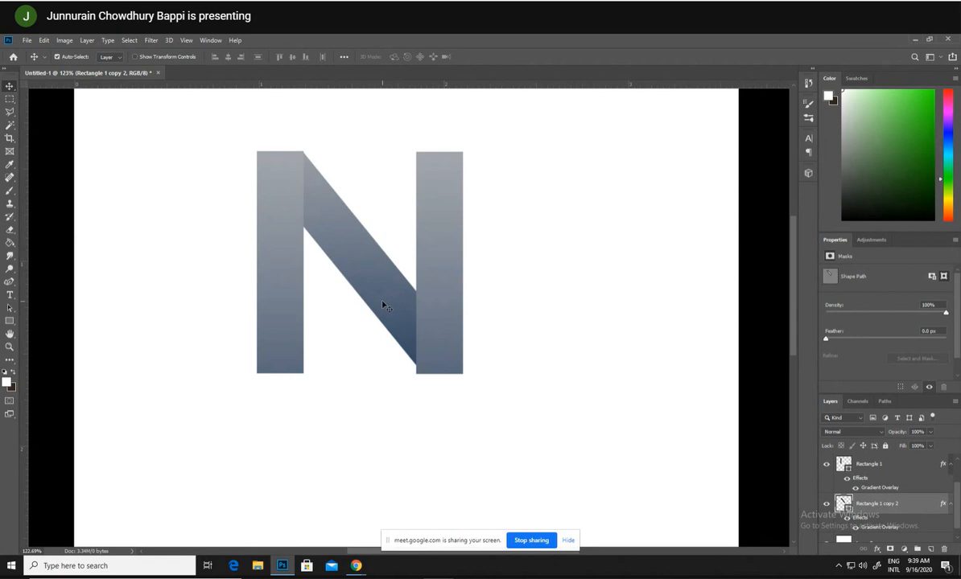
- Rotate the diagonal by 0.25° and nudge it slightly down and left so its ends stay tucked behind the stems
{"action": "left_click_drag", "start_coordinate": [384, 306], "coordinate": [385, 302]}
{"action": "key", "text": "ctrl+t"}
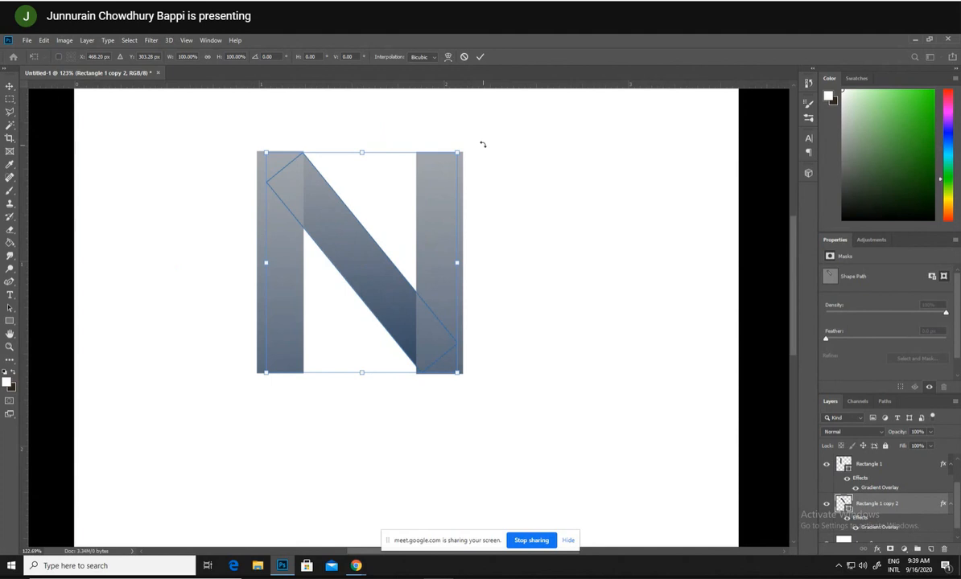
{"action": "left_click_drag", "start_coordinate": [483, 144], "coordinate": [483, 144]}
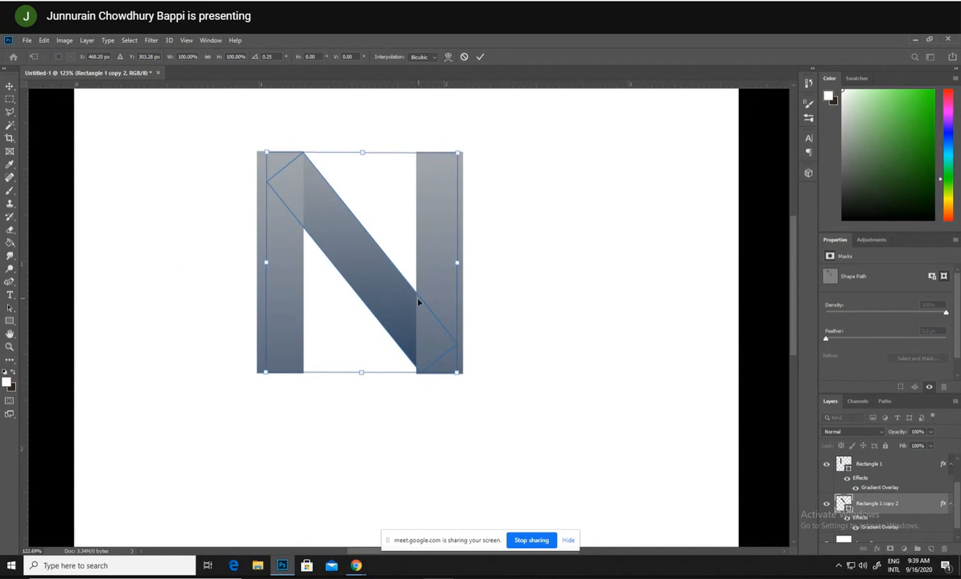
{"action": "left_click_drag", "start_coordinate": [411, 315], "coordinate": [419, 302]}
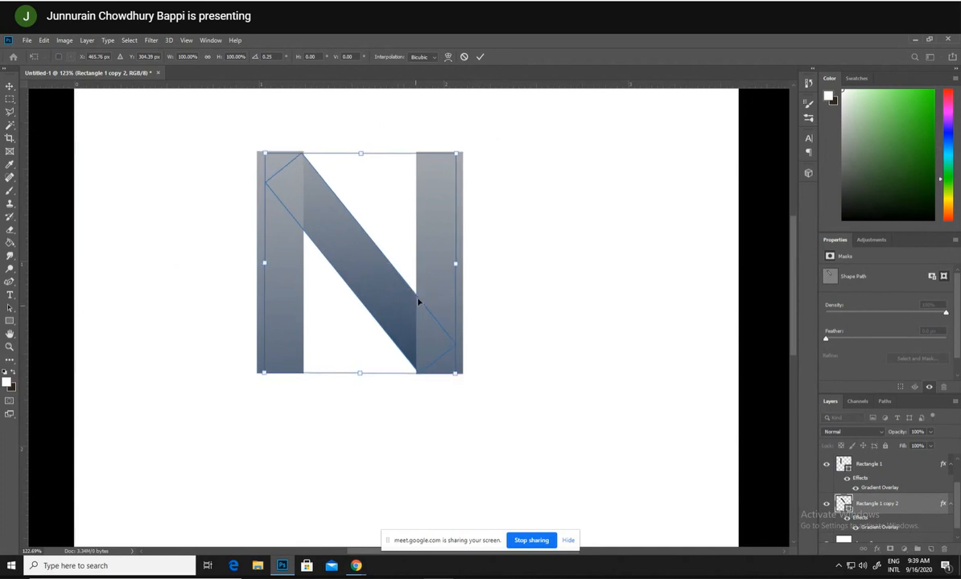
{"action": "key", "text": "Return"}
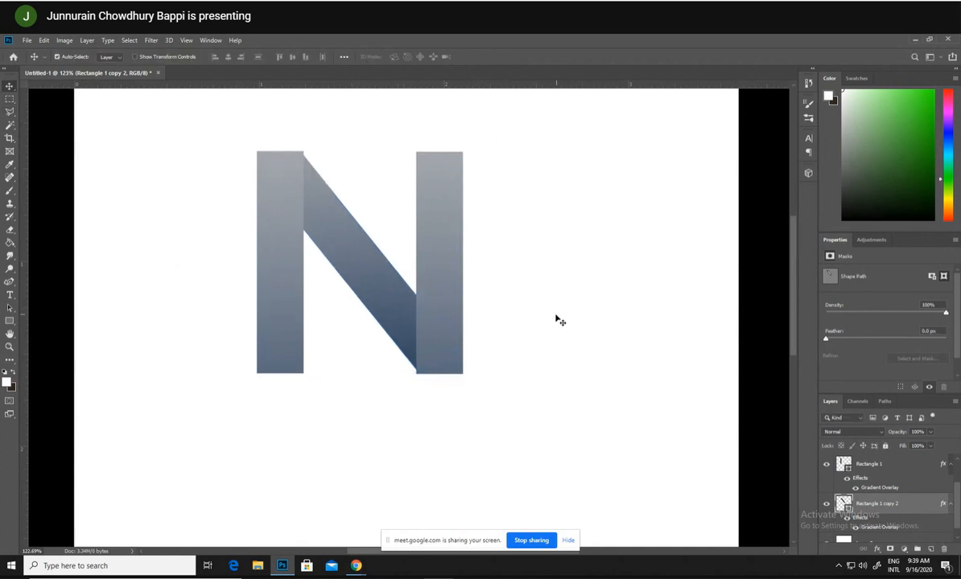
- Set the scale of the diagonal's Gradient Overlay to 119%
{"action": "double_click", "coordinate": [873, 529]}
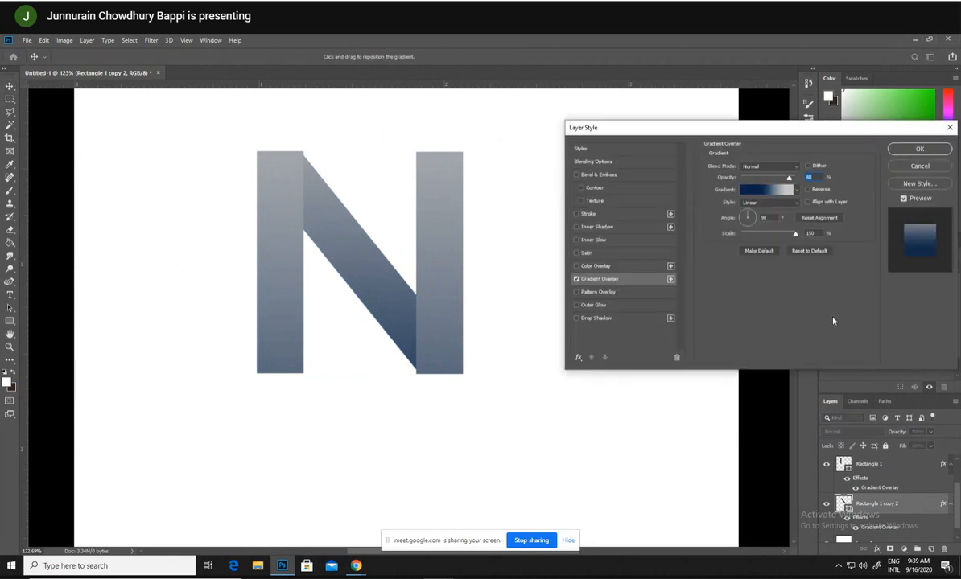
{"action": "left_click", "coordinate": [759, 234]}
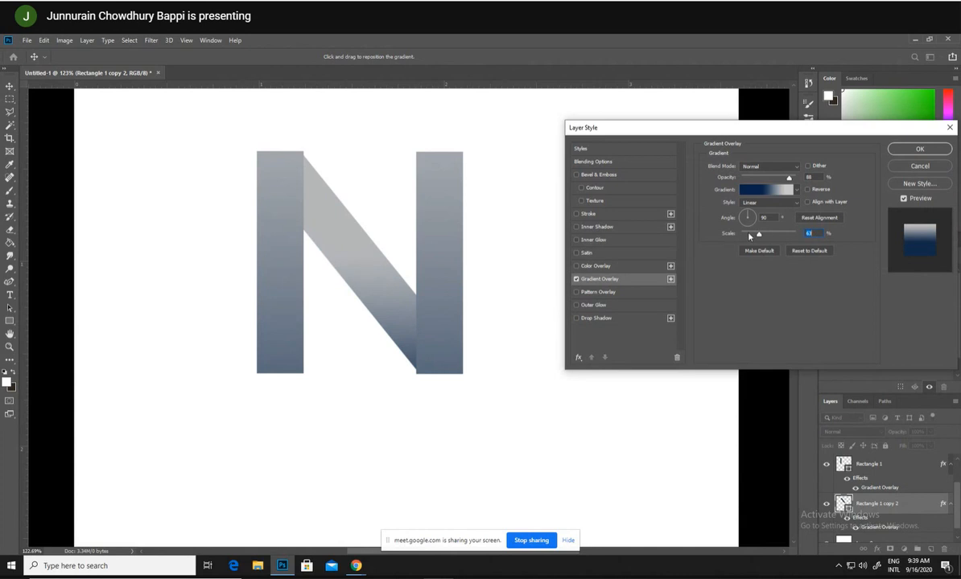
{"action": "left_click", "coordinate": [749, 234]}
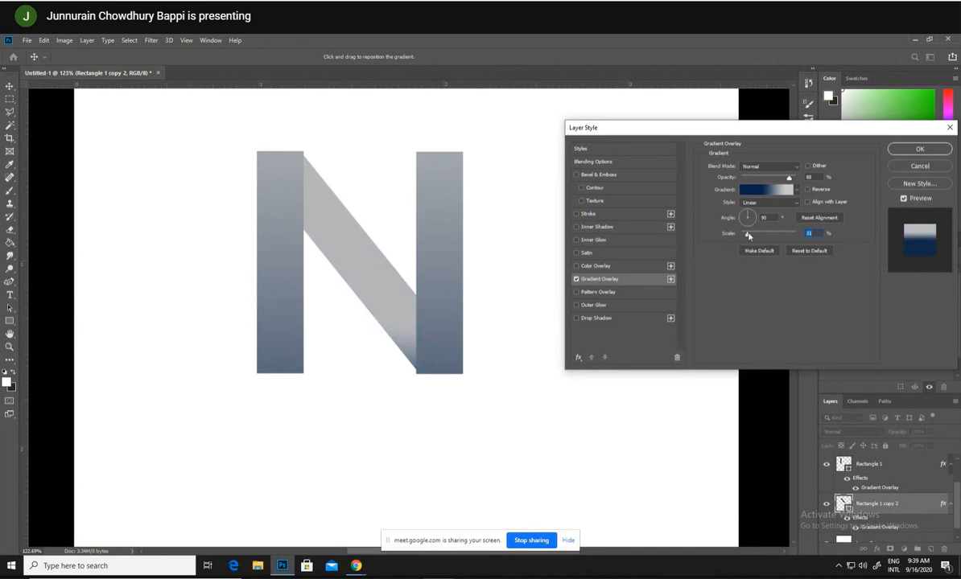
{"action": "left_click", "coordinate": [782, 235]}
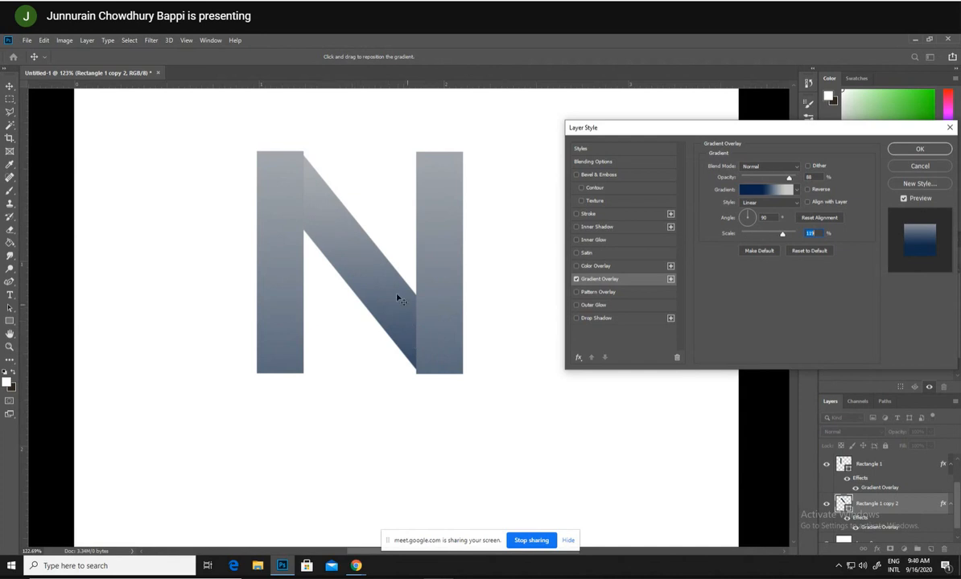
{"action": "left_click", "coordinate": [753, 193]}
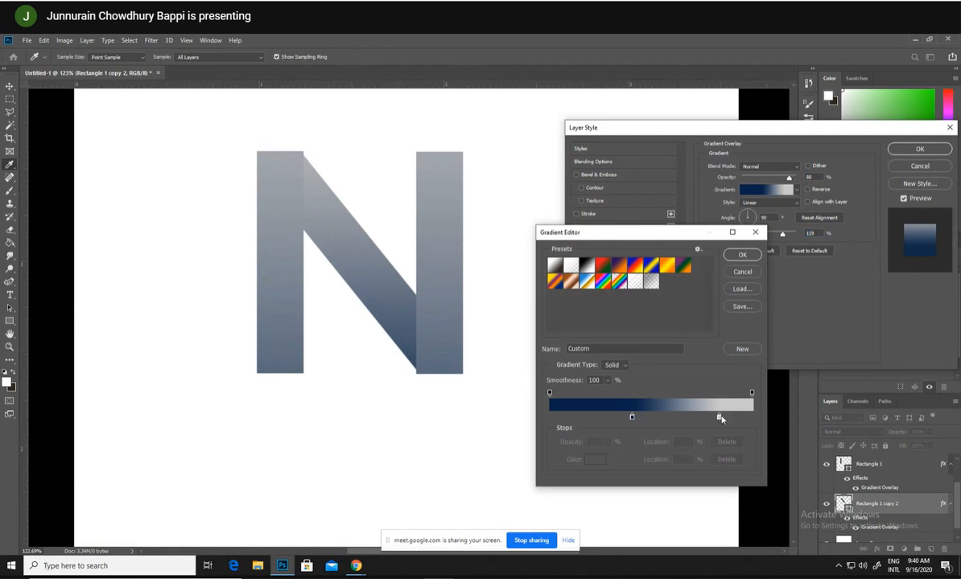
{"action": "left_click_drag", "start_coordinate": [721, 419], "coordinate": [766, 430]}
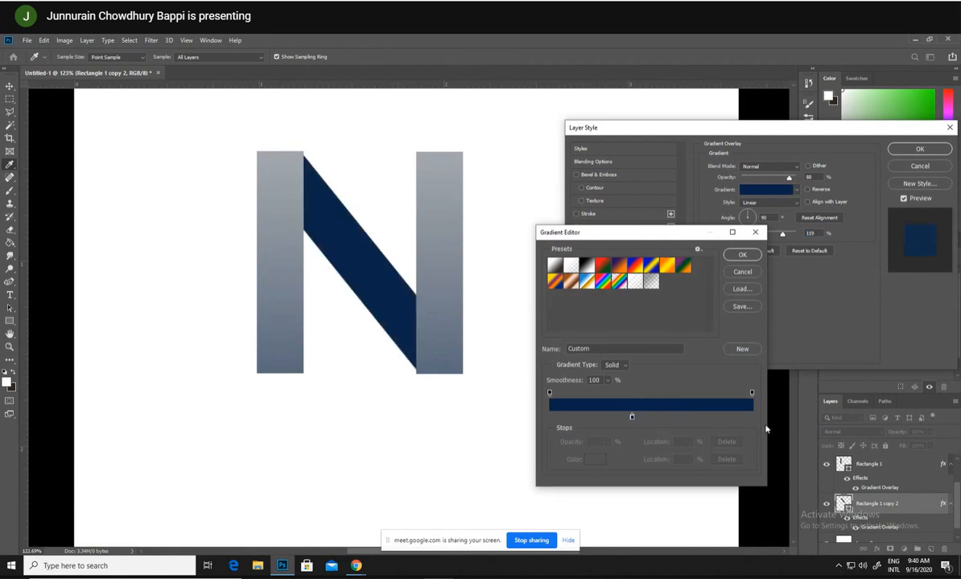
{"action": "left_click_drag", "start_coordinate": [632, 420], "coordinate": [550, 417]}
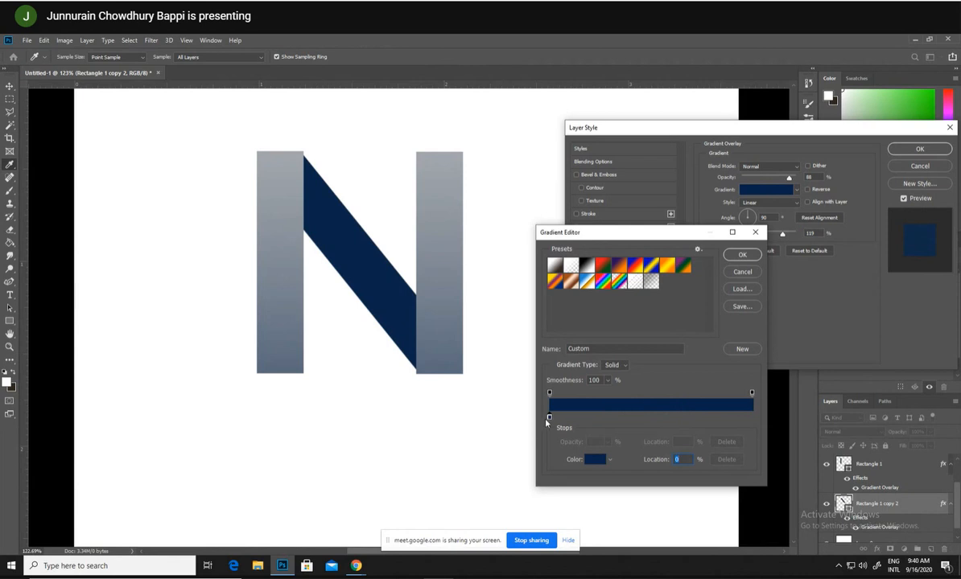
{"action": "left_click_drag", "start_coordinate": [550, 418], "coordinate": [624, 427]}
{"action": "left_click", "coordinate": [742, 255]}
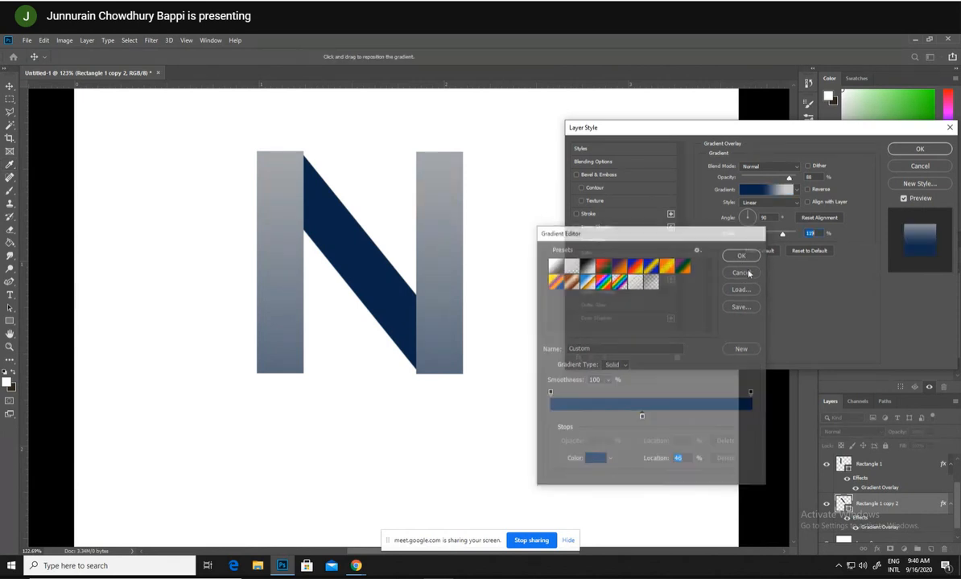
- Apply the Gradient Overlay settings to the diagonal's layer style
{"action": "left_click", "coordinate": [920, 149]}
{"action": "left_click", "coordinate": [435, 551]}
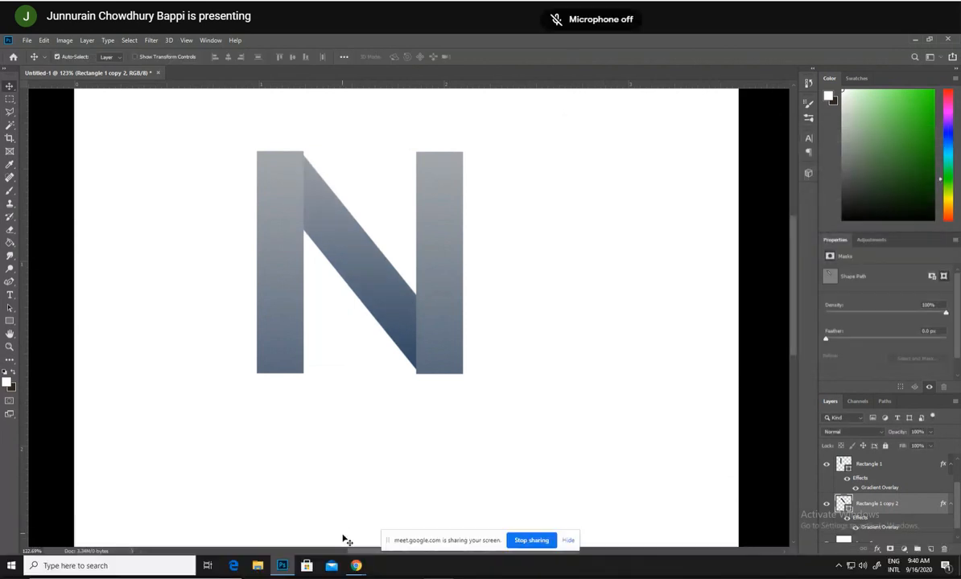
{"action": "left_click", "coordinate": [356, 566]}
{"action": "left_click", "coordinate": [306, 523]}
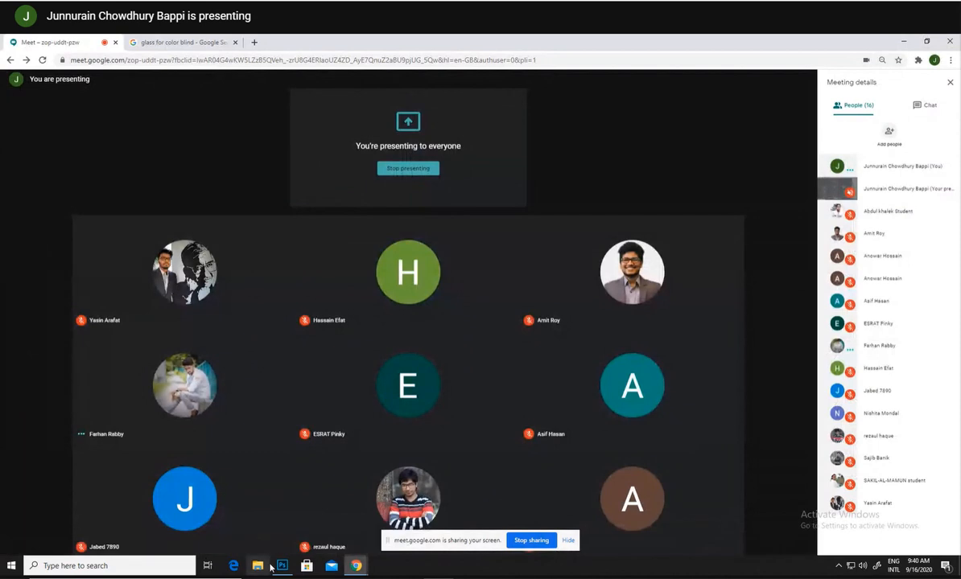
{"action": "mouse_move", "coordinate": [278, 565]}
{"action": "left_click", "coordinate": [276, 493]}
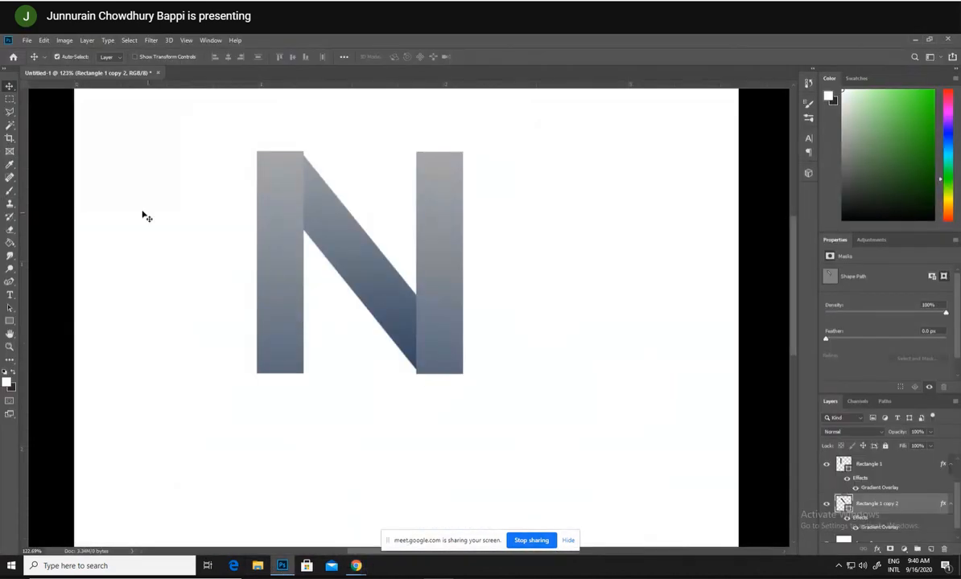
{"action": "scroll", "coordinate": [846, 519], "scroll_direction": "down", "scroll_amount": 2}
{"action": "scroll", "coordinate": [107, 314], "scroll_direction": "down", "scroll_amount": 1}
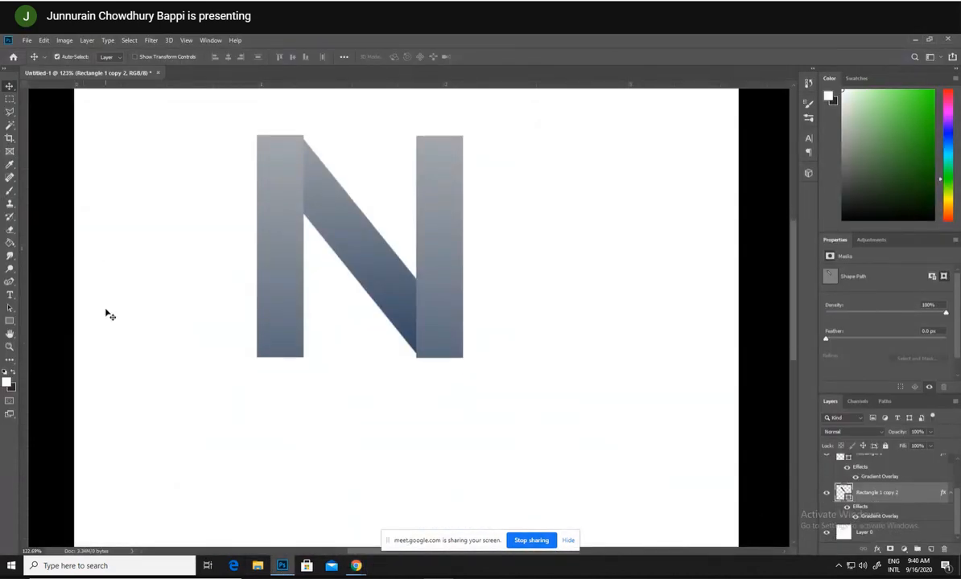
{"action": "scroll", "coordinate": [104, 313], "scroll_direction": "down", "scroll_amount": 1}
{"action": "scroll", "coordinate": [85, 332], "scroll_direction": "up", "scroll_amount": 4}
{"action": "left_click", "coordinate": [9, 347]}
{"action": "left_click_drag", "start_coordinate": [175, 374], "coordinate": [146, 370]}
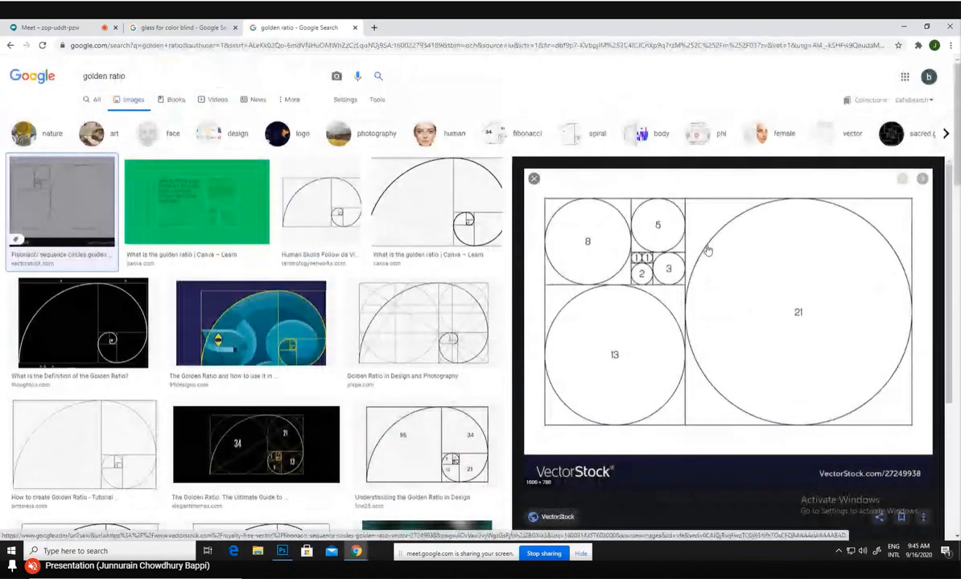
- Save the Fibonacci circles golden ratio picture from Google Images as a JPEG in the DOWNLOADS folder, keeping the suggested file name
{"action": "right_click", "coordinate": [709, 259]}
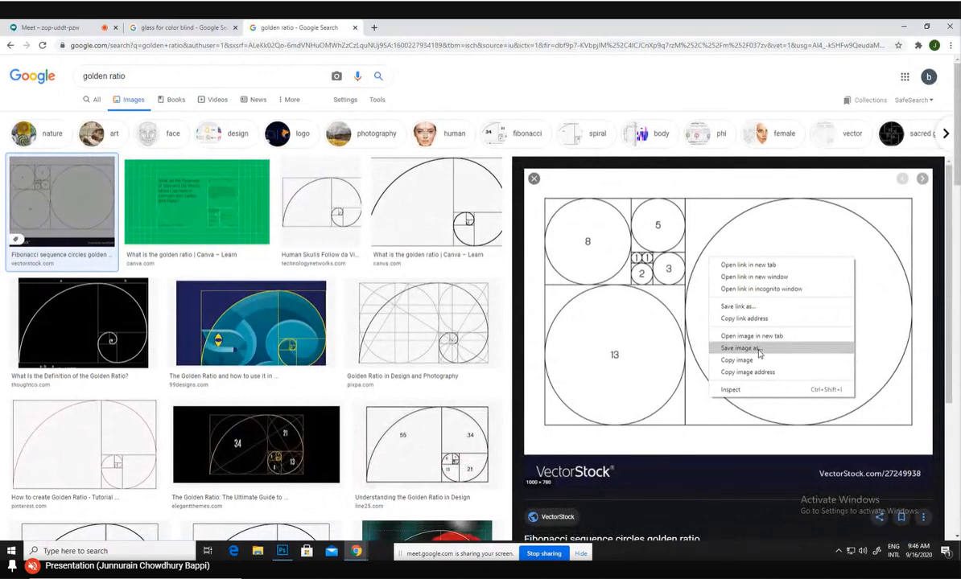
{"action": "left_click", "coordinate": [757, 351]}
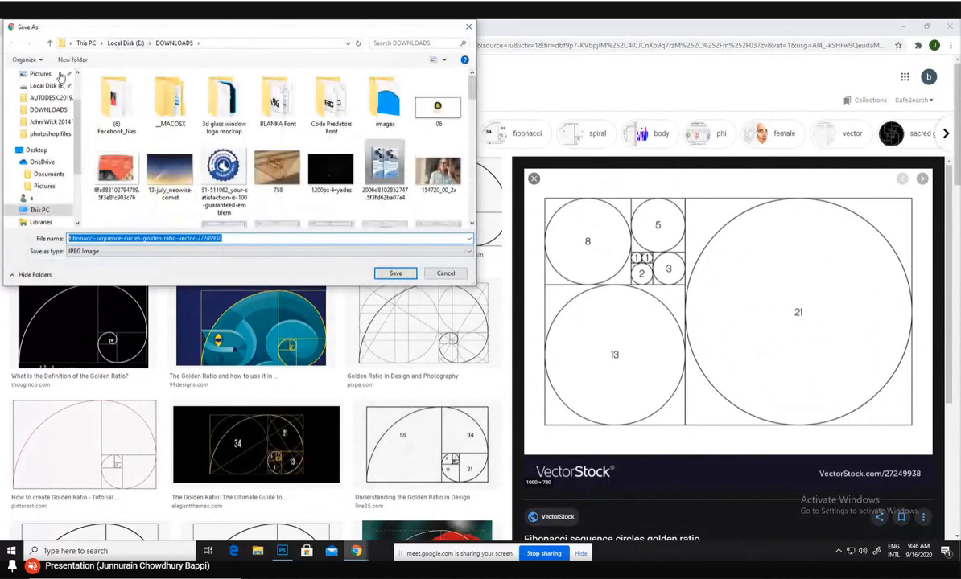
{"action": "scroll", "coordinate": [57, 85], "scroll_direction": "up", "scroll_amount": 2}
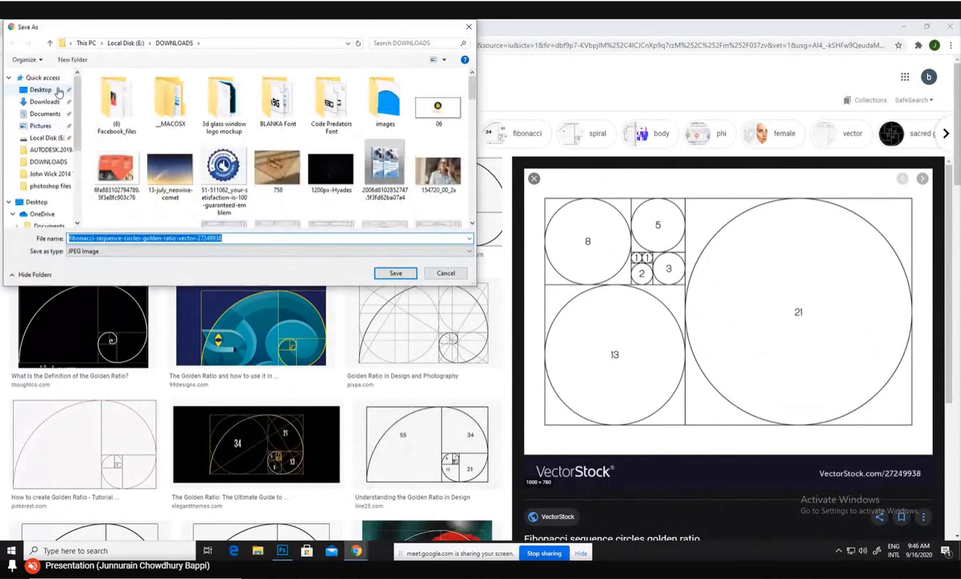
{"action": "left_click", "coordinate": [395, 273]}
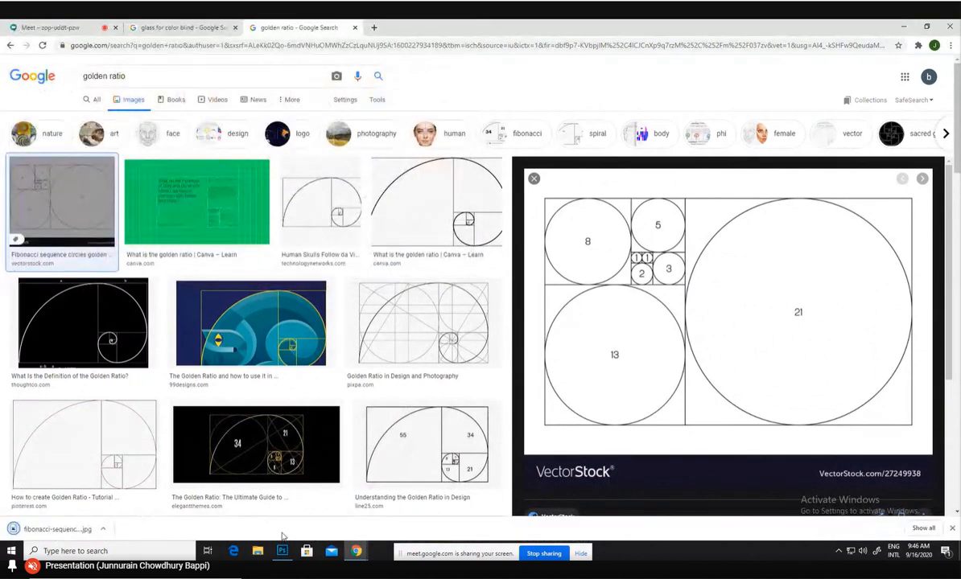
- Return to the Google Meet call in Chrome and resume presenting the screen
{"action": "left_click", "coordinate": [282, 551]}
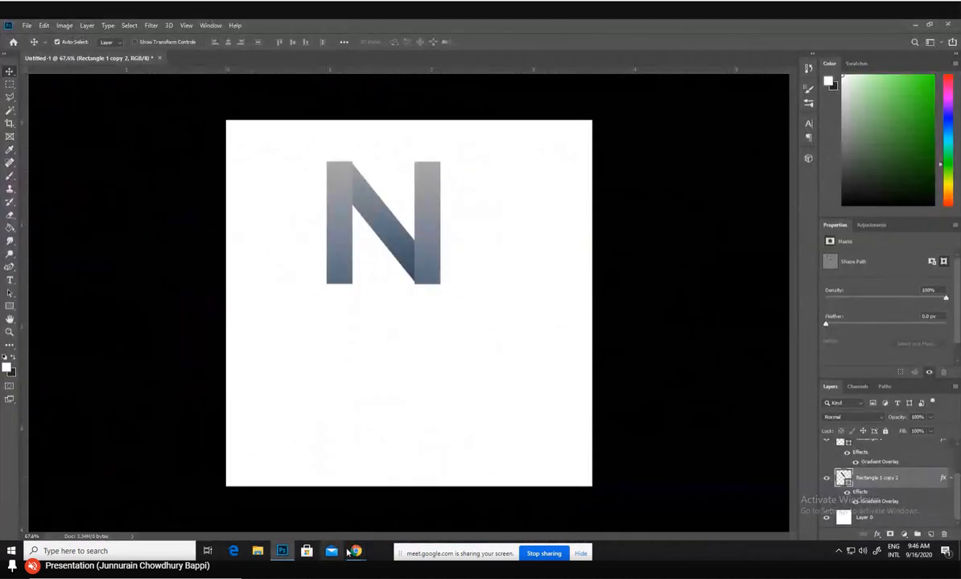
{"action": "mouse_move", "coordinate": [348, 552]}
{"action": "left_click", "coordinate": [282, 483]}
{"action": "left_click", "coordinate": [91, 26]}
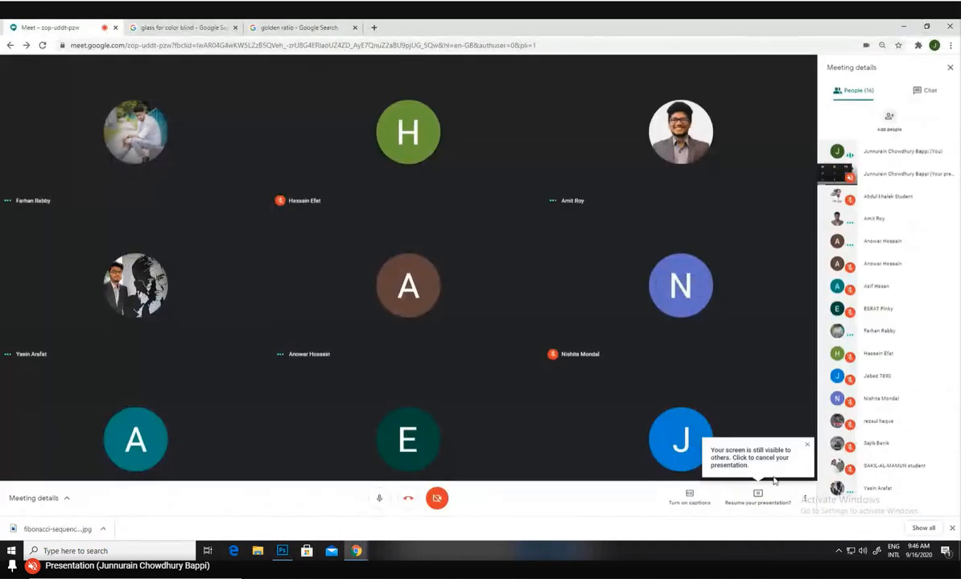
{"action": "left_click", "coordinate": [758, 498]}
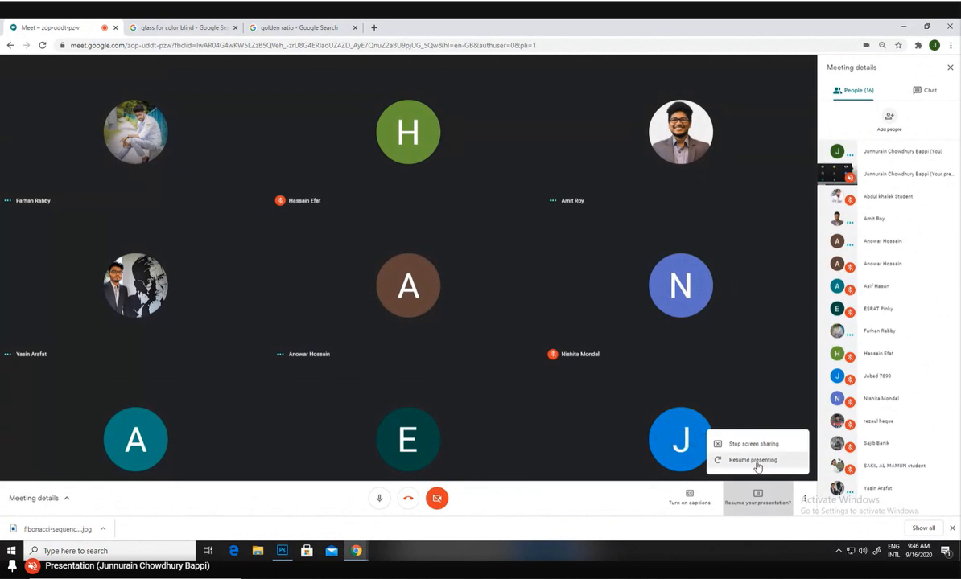
{"action": "left_click", "coordinate": [753, 461]}
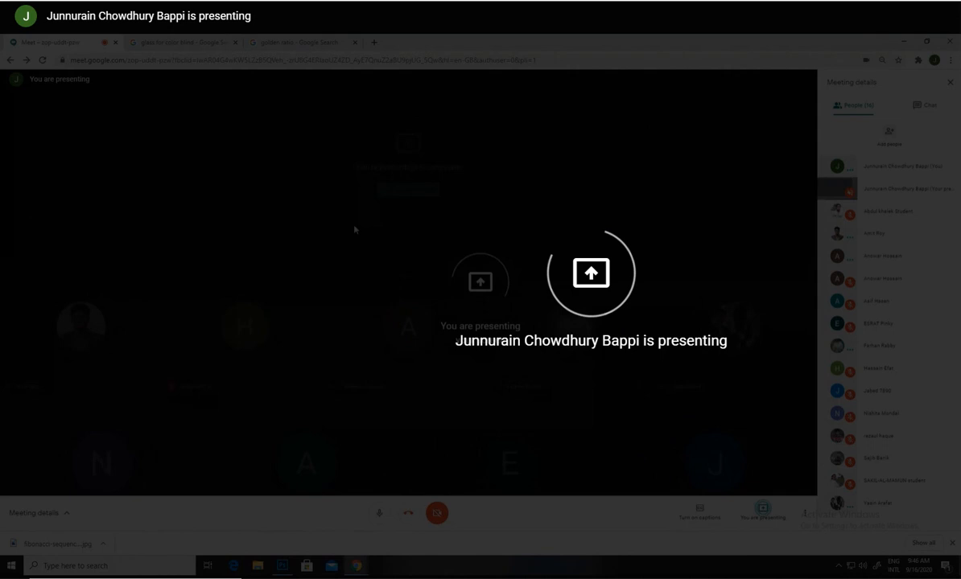
- Switch to Photoshop and bring up the DOWNLOADS folder for opening a file
{"action": "left_click", "coordinate": [282, 566]}
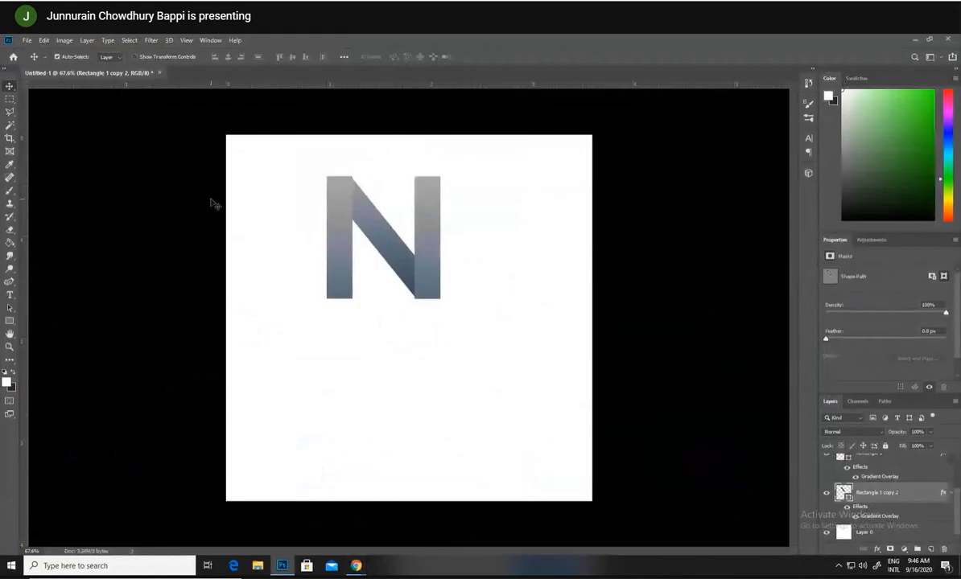
{"action": "key", "text": "ctrl+o"}
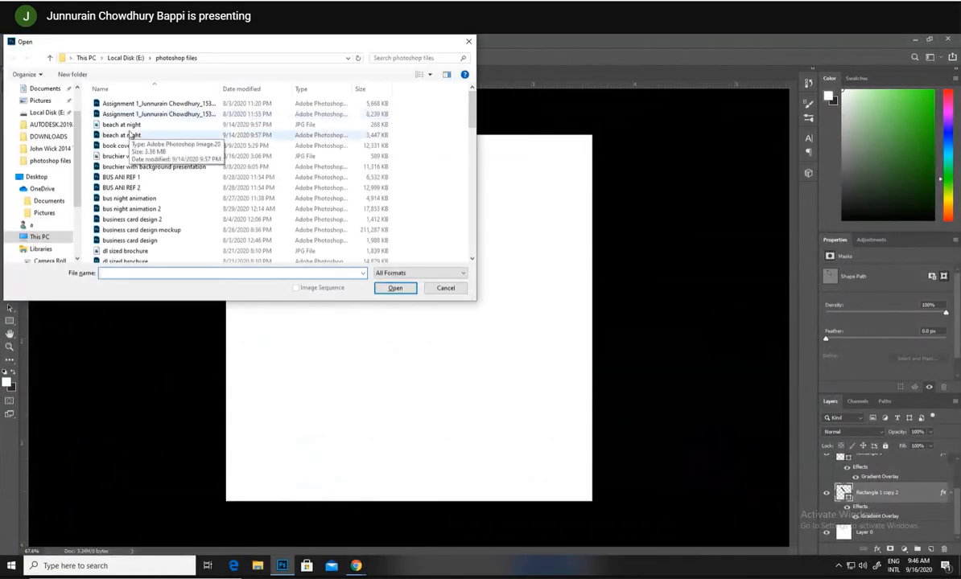
{"action": "left_click", "coordinate": [48, 136]}
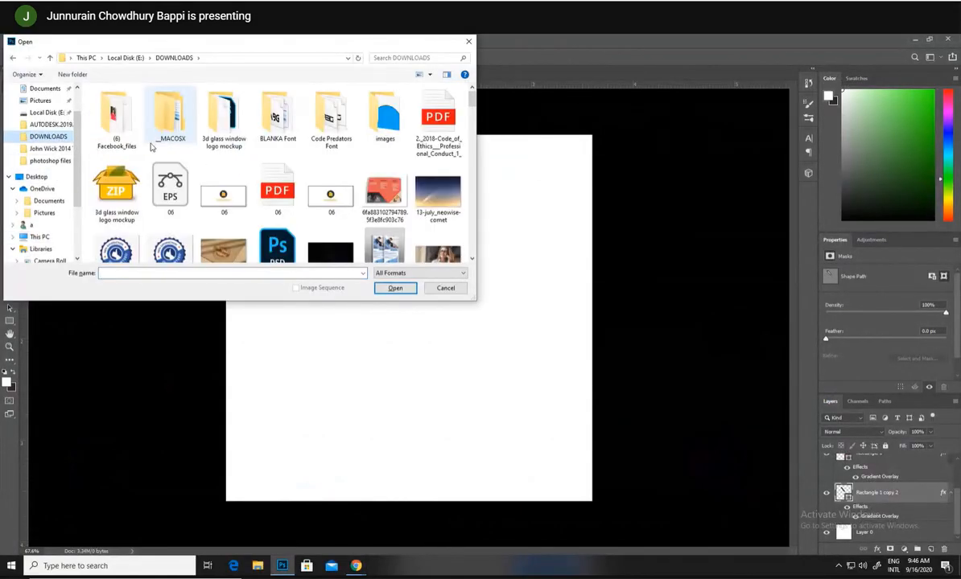
- Look through the files in the DOWNLOADS folder for the saved golden ratio picture
{"action": "scroll", "coordinate": [224, 144], "scroll_direction": "down", "scroll_amount": 2}
{"action": "scroll", "coordinate": [223, 145], "scroll_direction": "down", "scroll_amount": 3}
{"action": "scroll", "coordinate": [223, 145], "scroll_direction": "up", "scroll_amount": 4}
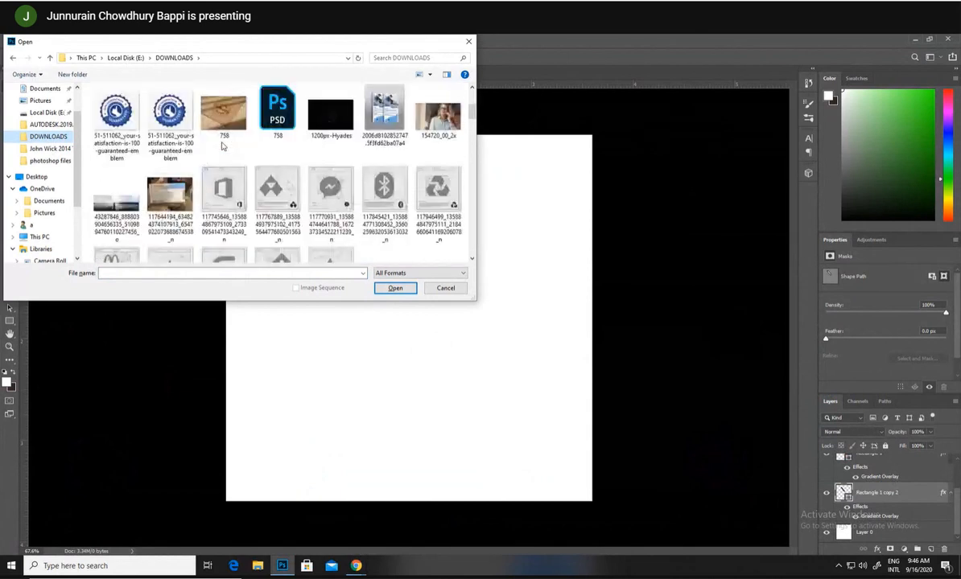
{"action": "scroll", "coordinate": [224, 145], "scroll_direction": "down", "scroll_amount": 1}
{"action": "scroll", "coordinate": [223, 145], "scroll_direction": "down", "scroll_amount": 5}
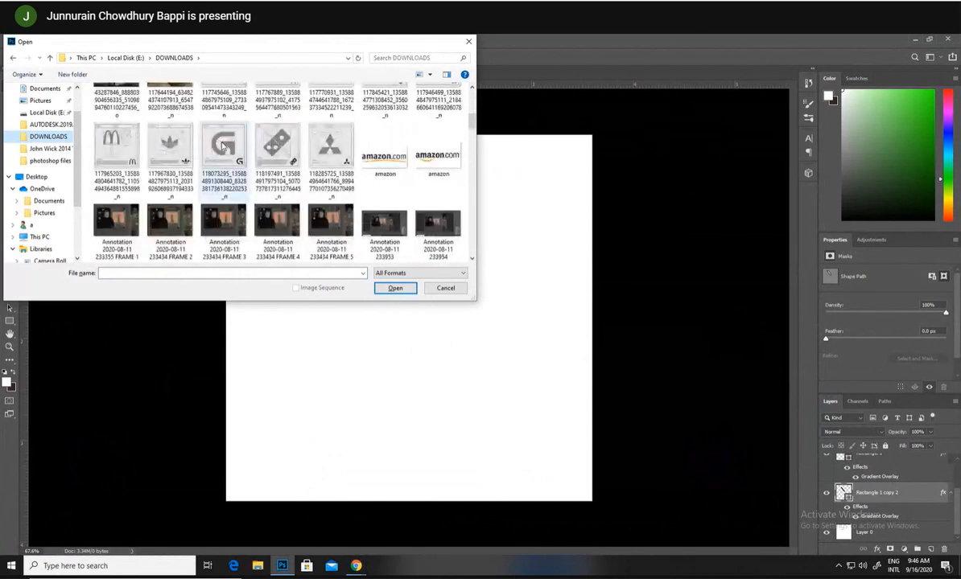
{"action": "scroll", "coordinate": [222, 145], "scroll_direction": "down", "scroll_amount": 4}
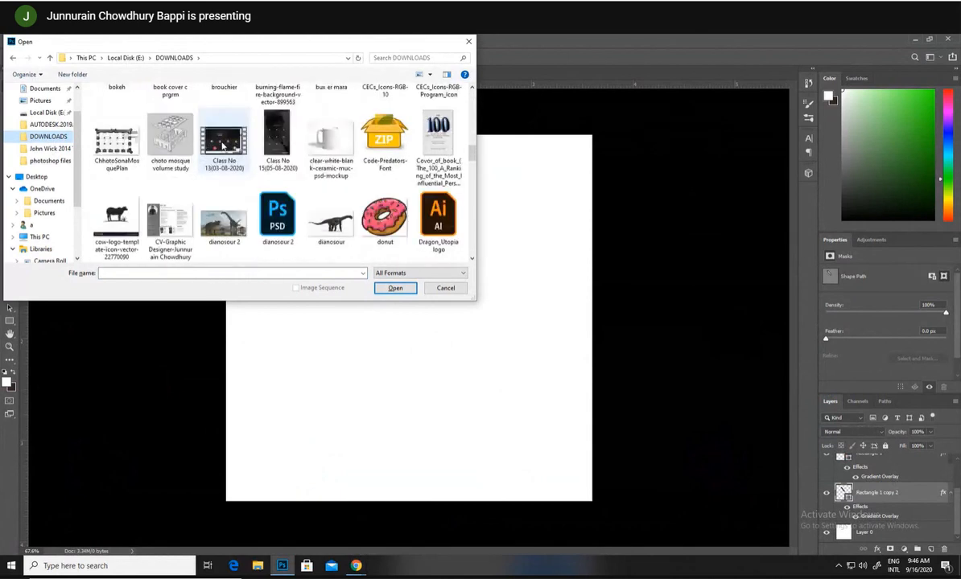
{"action": "scroll", "coordinate": [223, 145], "scroll_direction": "up", "scroll_amount": 10}
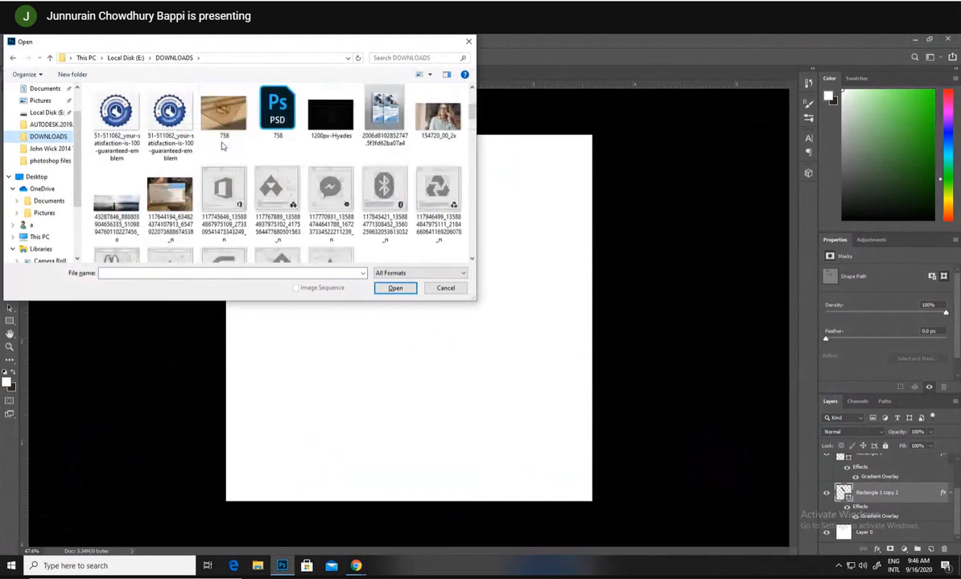
{"action": "scroll", "coordinate": [222, 145], "scroll_direction": "down", "scroll_amount": 9}
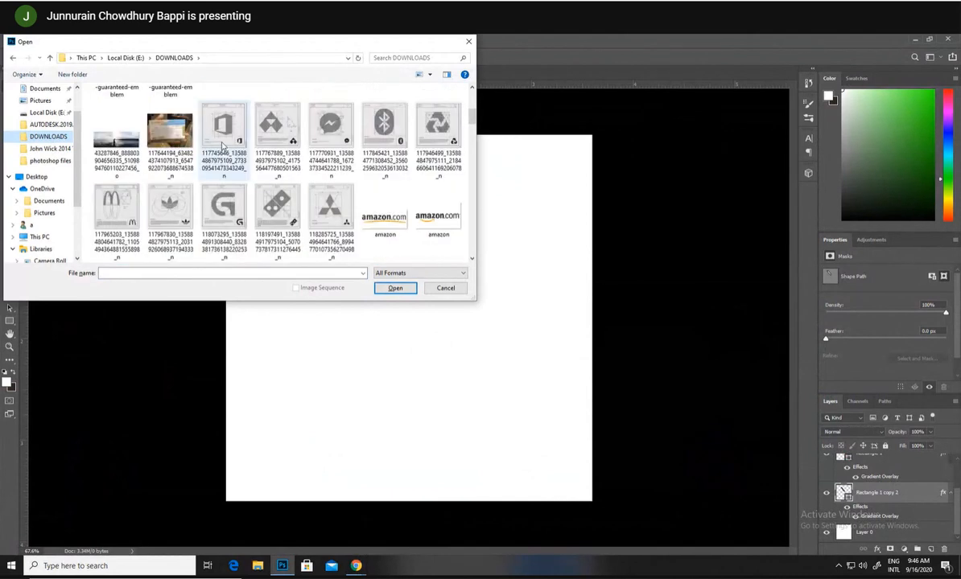
{"action": "scroll", "coordinate": [223, 144], "scroll_direction": "down", "scroll_amount": 1}
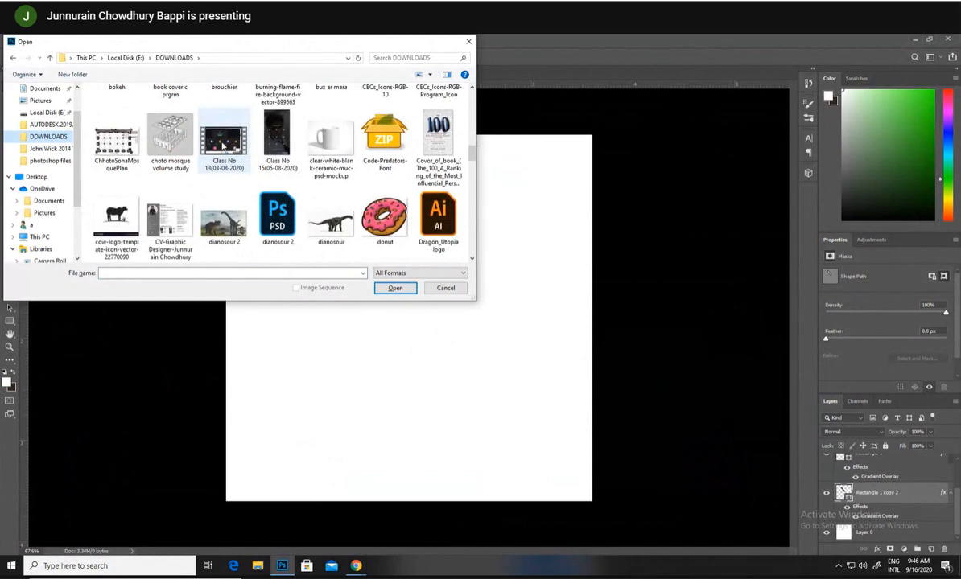
{"action": "scroll", "coordinate": [223, 144], "scroll_direction": "down", "scroll_amount": 12}
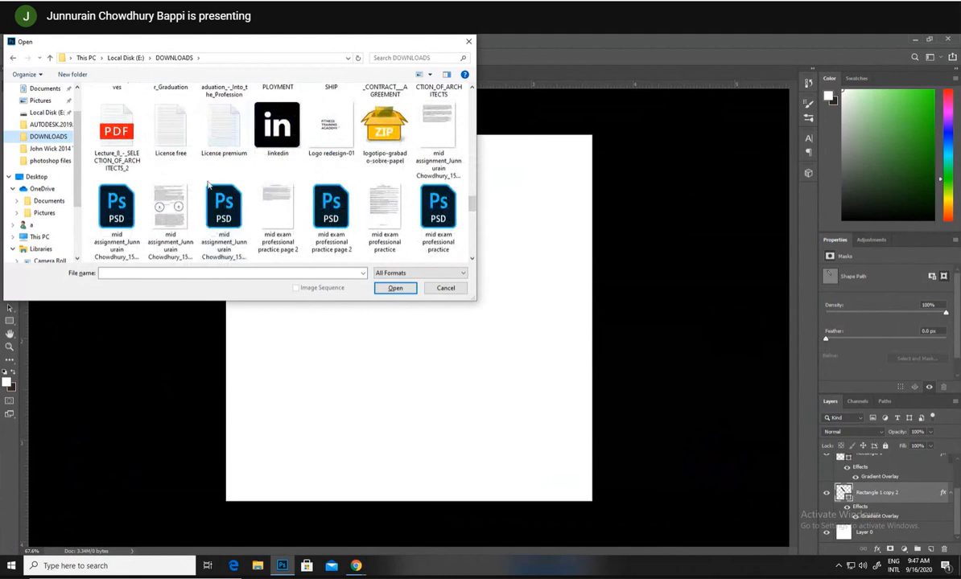
{"action": "scroll", "coordinate": [206, 187], "scroll_direction": "down", "scroll_amount": 4}
{"action": "scroll", "coordinate": [206, 189], "scroll_direction": "down", "scroll_amount": 2}
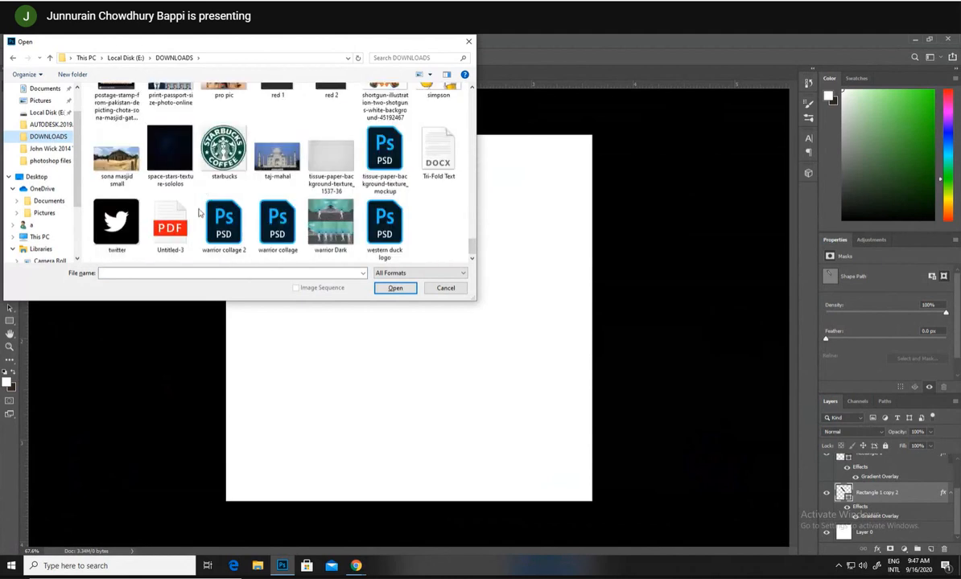
- Try to find the golden ratio picture by a file name starting with "G", and browse back through the folder
{"action": "type", "text": "GO"}
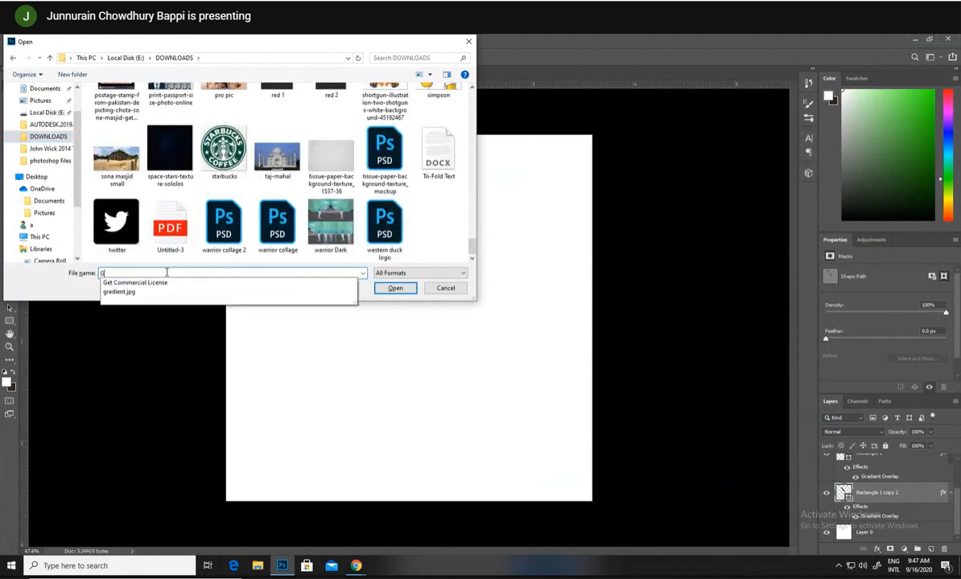
{"action": "key", "text": "BackSpace"}
{"action": "key", "text": "BackSpace"}
{"action": "key", "text": "BackSpace"}
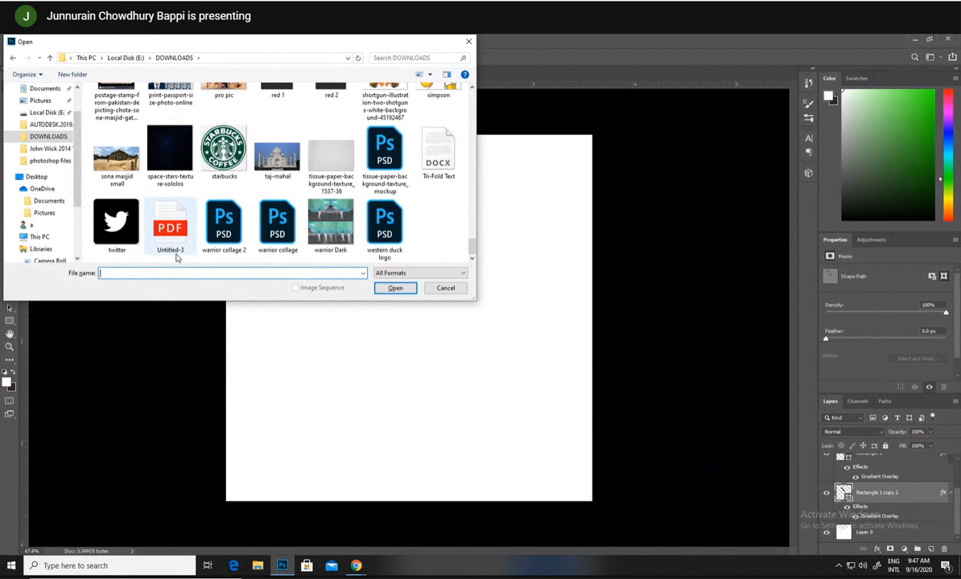
{"action": "type", "text": "g"}
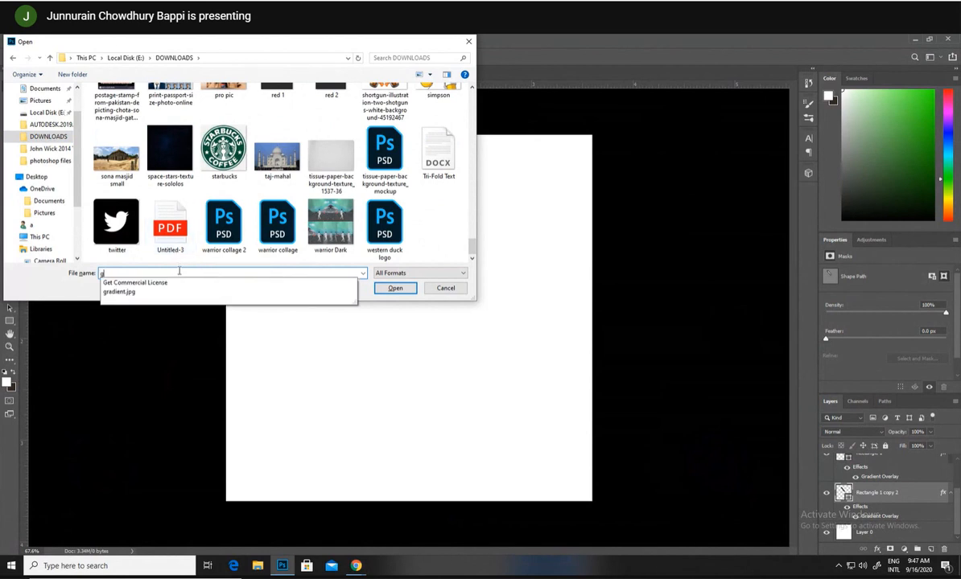
{"action": "key", "text": "BackSpace"}
{"action": "scroll", "coordinate": [204, 175], "scroll_direction": "up", "scroll_amount": 5}
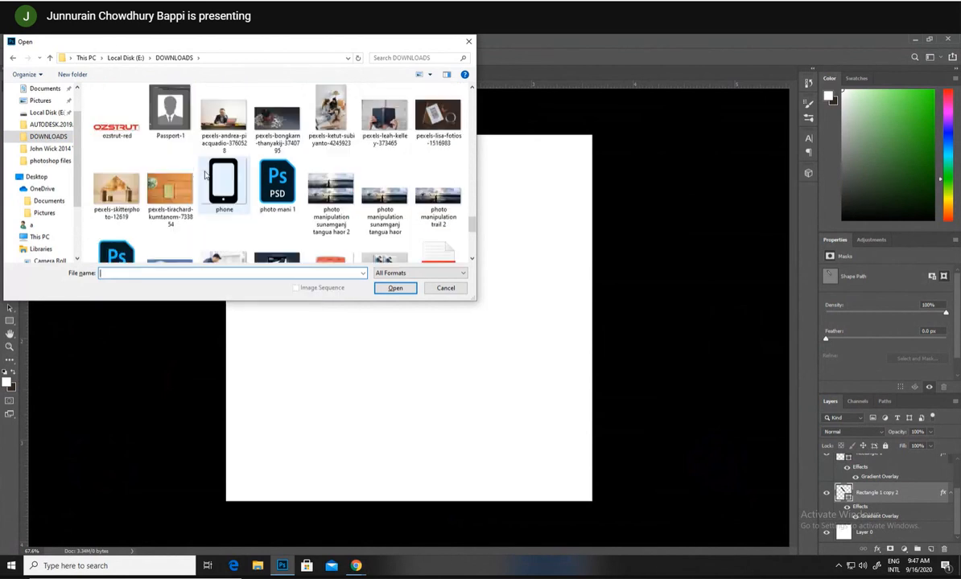
{"action": "scroll", "coordinate": [204, 175], "scroll_direction": "up", "scroll_amount": 3}
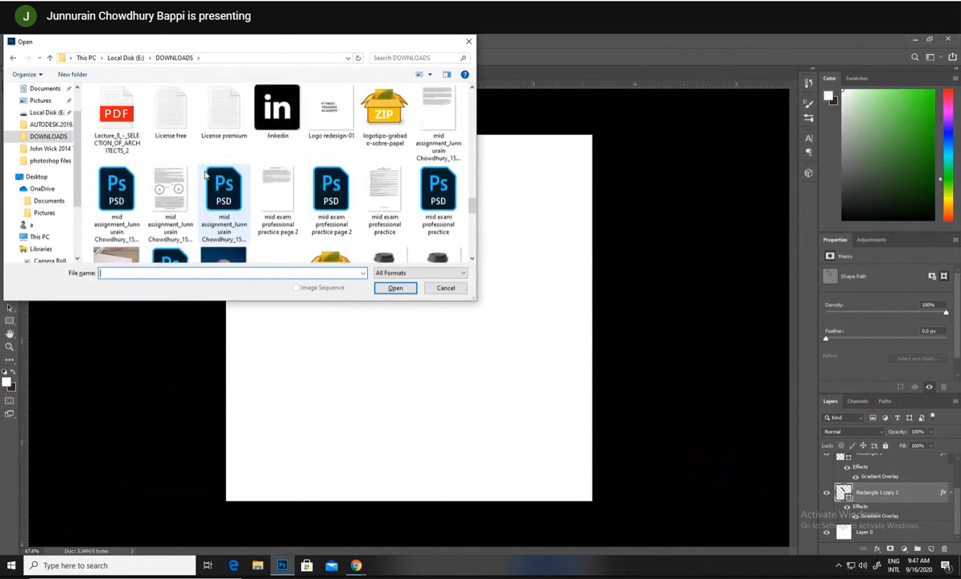
{"action": "scroll", "coordinate": [204, 174], "scroll_direction": "up", "scroll_amount": 3}
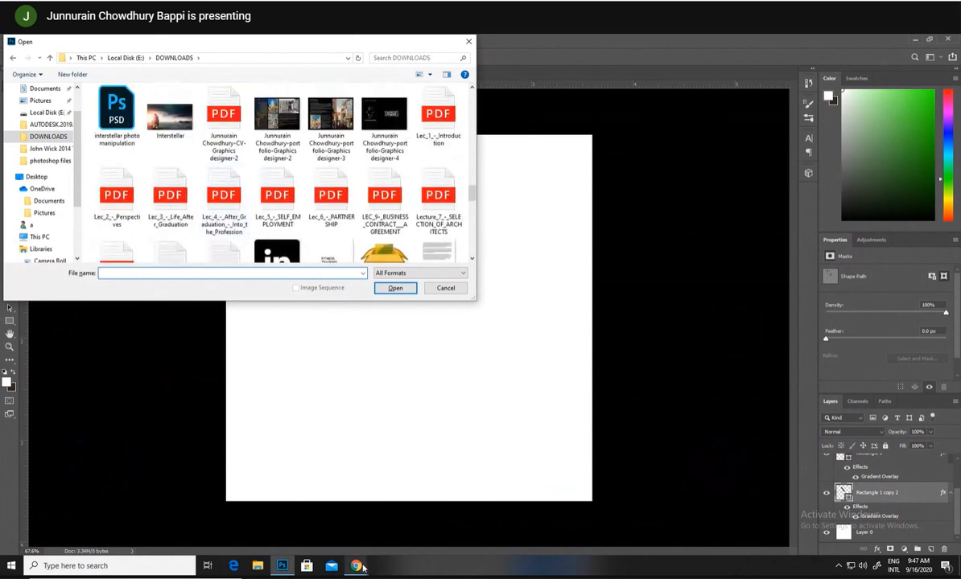
- Switch to Chrome and show the downloaded Fibonacci picture in its folder to check its file name
{"action": "mouse_move", "coordinate": [357, 566]}
{"action": "left_click", "coordinate": [295, 529]}
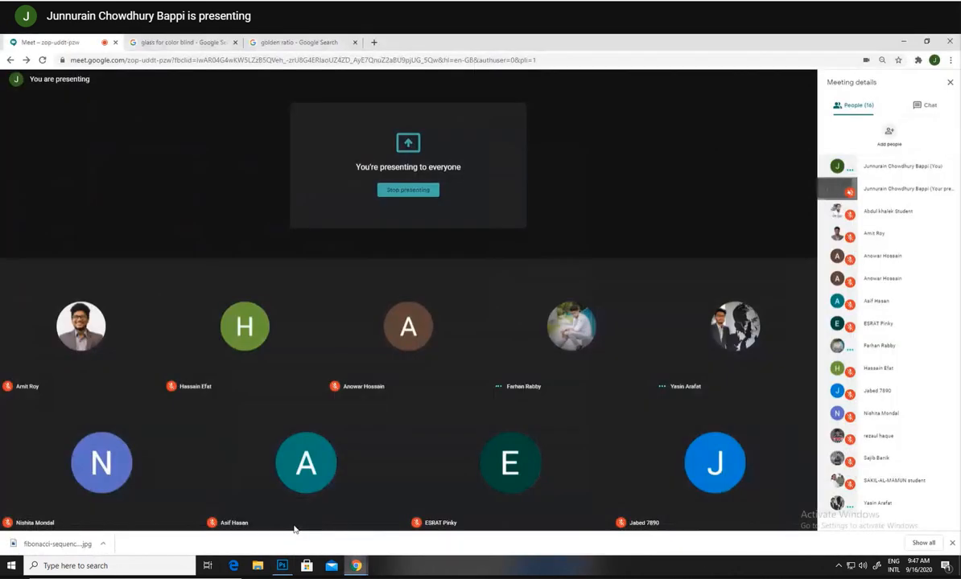
{"action": "left_click", "coordinate": [103, 544]}
{"action": "left_click", "coordinate": [123, 509]}
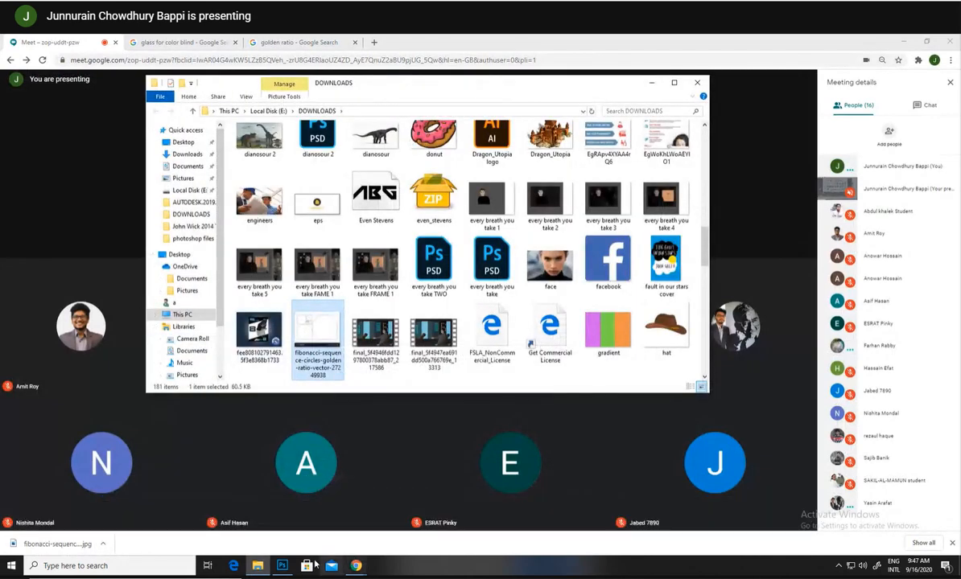
- Open fibonacci-sequence-circles-golden-ratio-vector-27249938.jpg in Photoshop and unlock its Background layer
{"action": "left_click", "coordinate": [283, 566]}
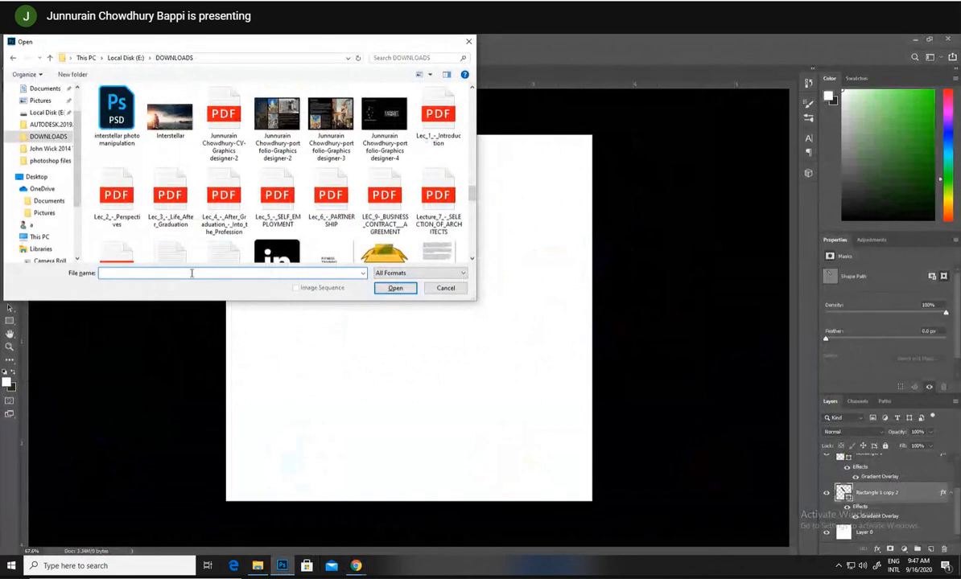
{"action": "type", "text": "fi"}
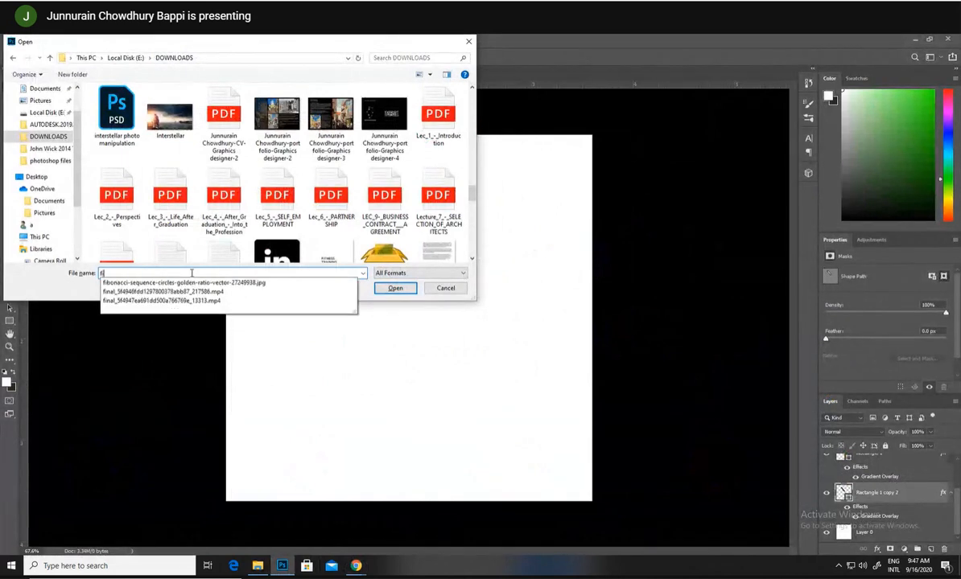
{"action": "left_click", "coordinate": [206, 284]}
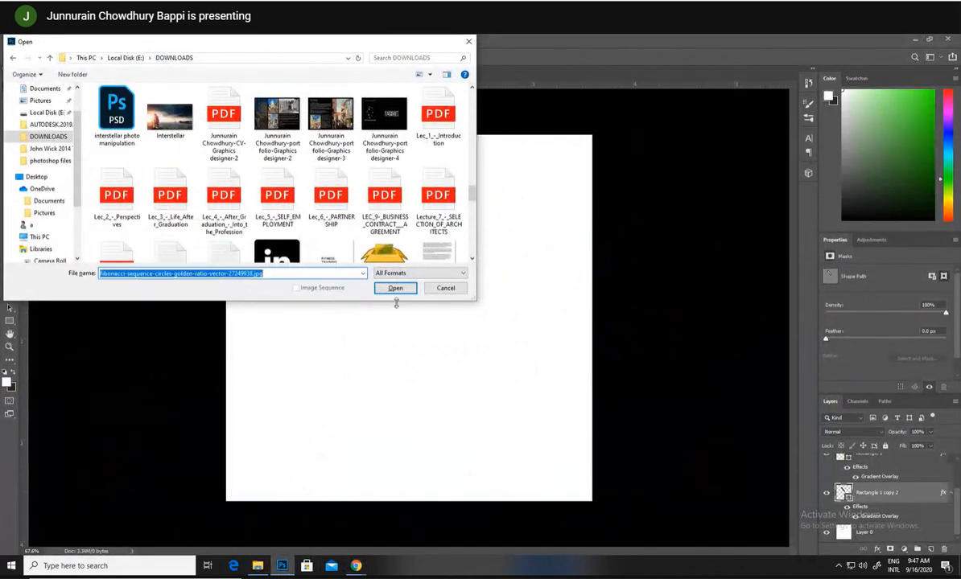
{"action": "left_click", "coordinate": [394, 288]}
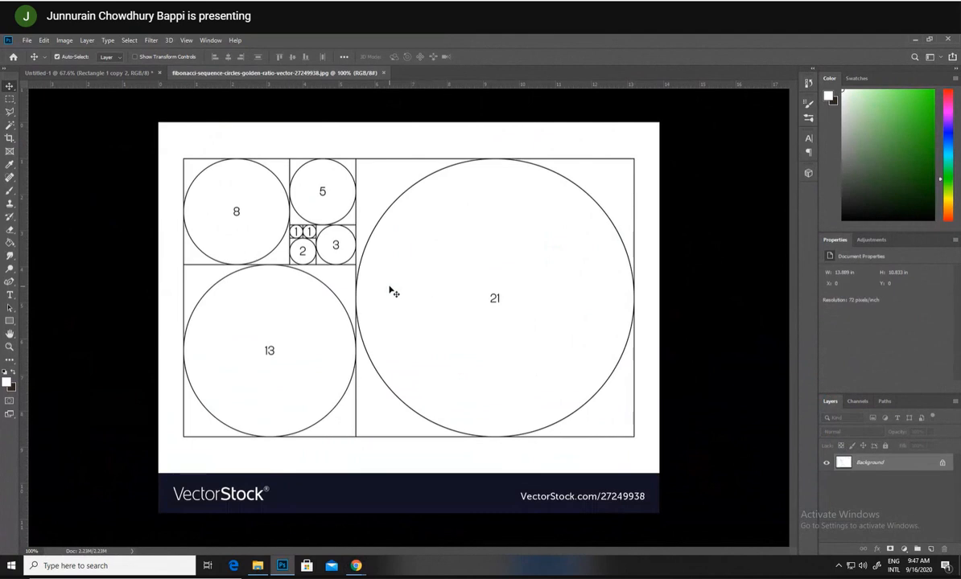
{"action": "double_click", "coordinate": [944, 465]}
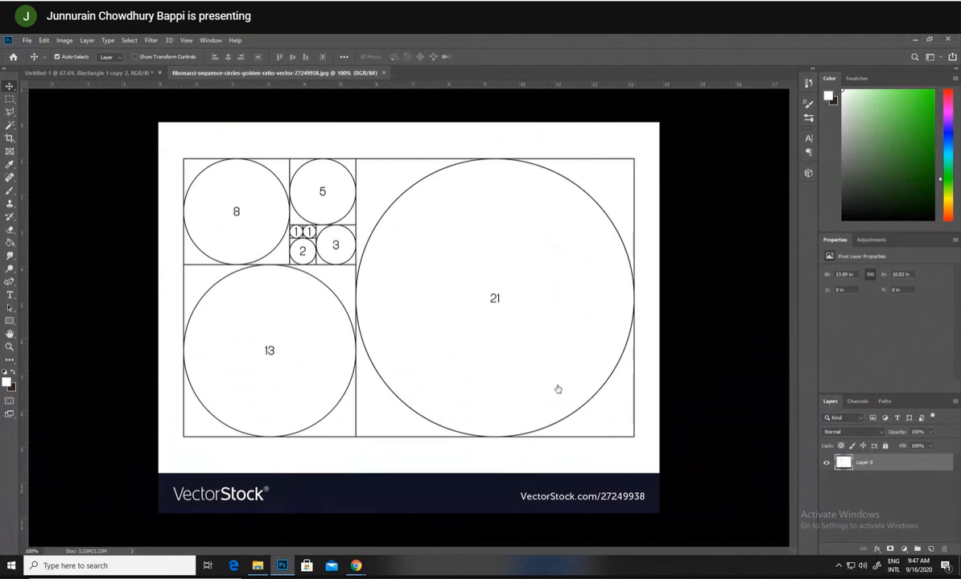
{"action": "left_click", "coordinate": [918, 151]}
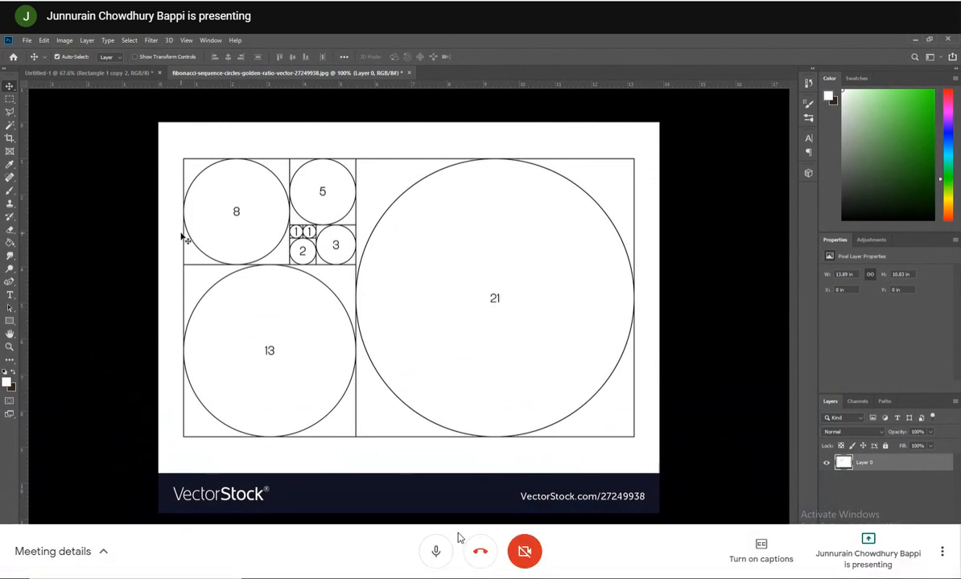
- Mute the microphone in the Google Meet call and bring the Meet window in Chrome to the front
{"action": "left_click", "coordinate": [440, 557]}
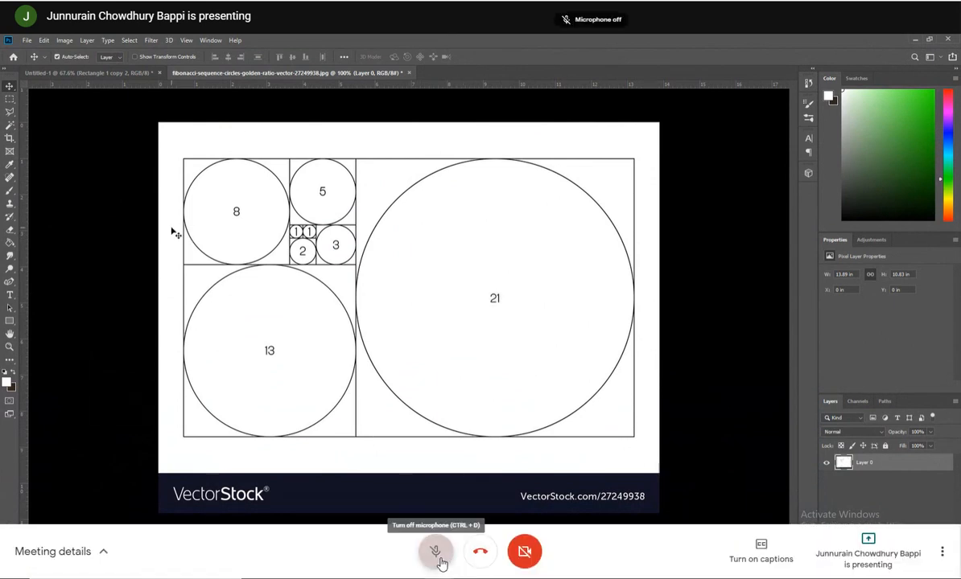
{"action": "mouse_move", "coordinate": [356, 565]}
{"action": "left_click", "coordinate": [313, 522]}
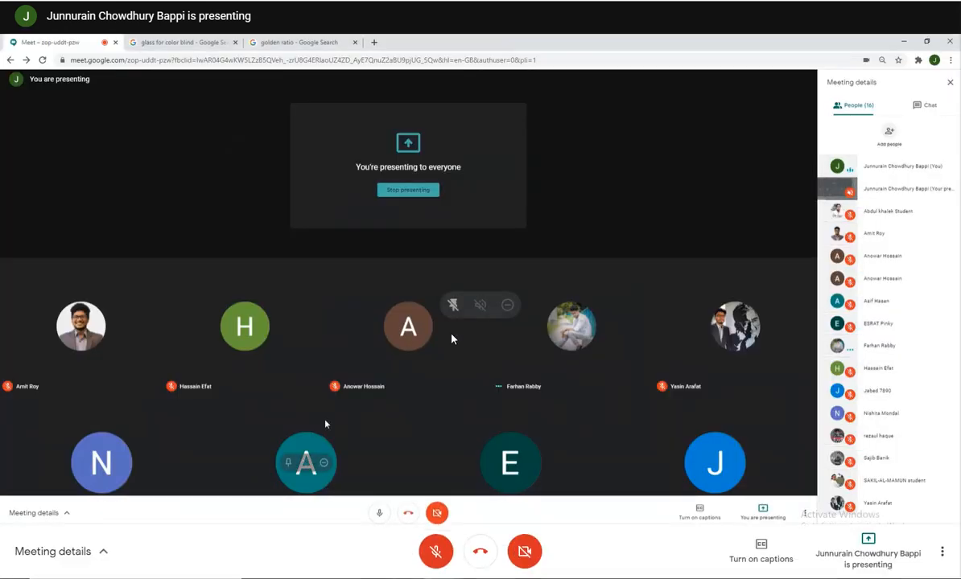
- Pin two call participants one after the other, and pin the shared presentation to the main view again
{"action": "left_click", "coordinate": [454, 311]}
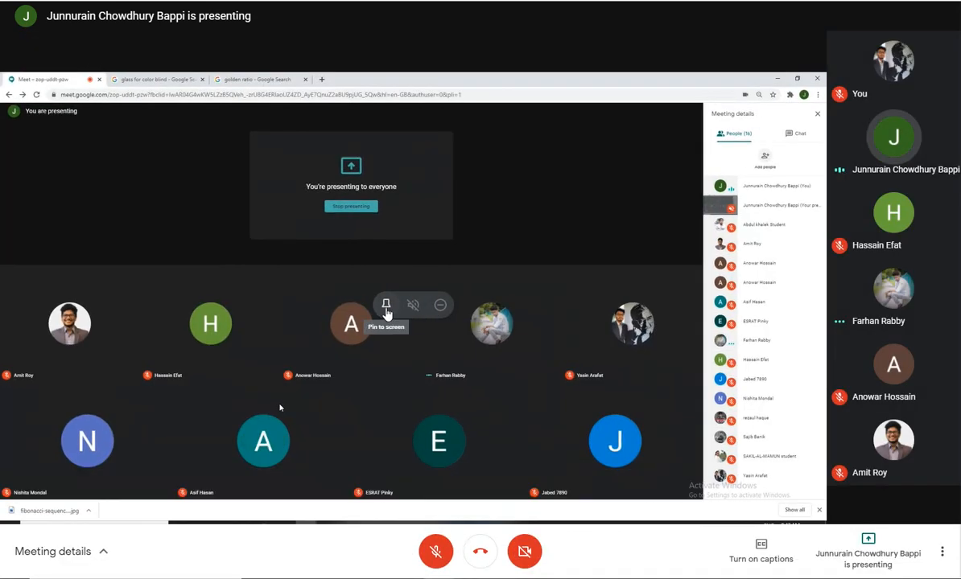
{"action": "left_click", "coordinate": [869, 152]}
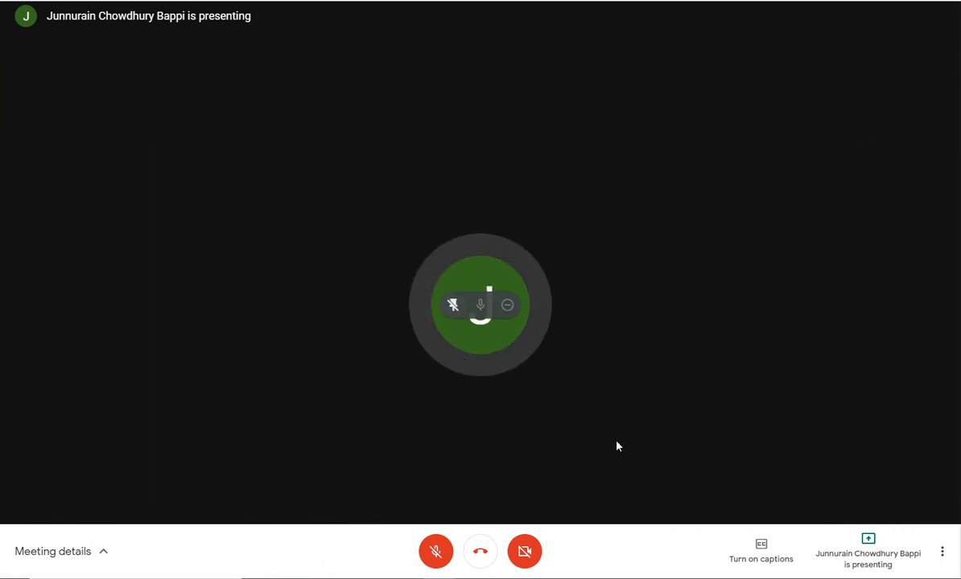
{"action": "left_click", "coordinate": [450, 308]}
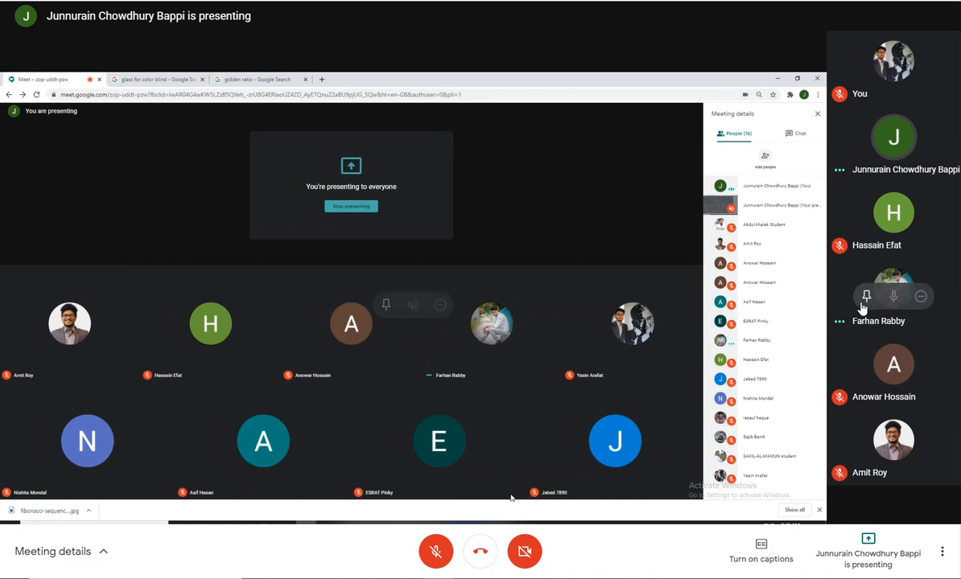
{"action": "left_click", "coordinate": [865, 298]}
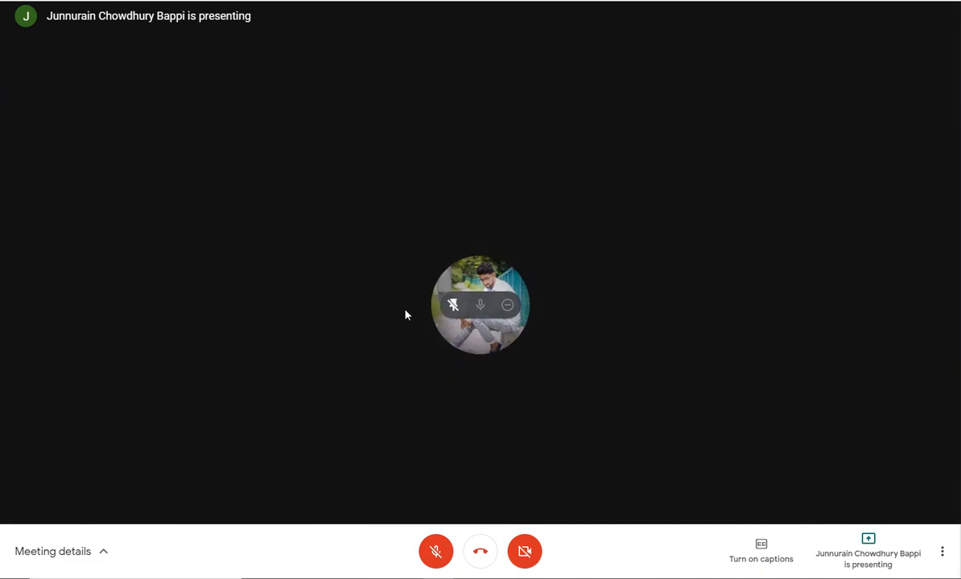
{"action": "left_click", "coordinate": [446, 302]}
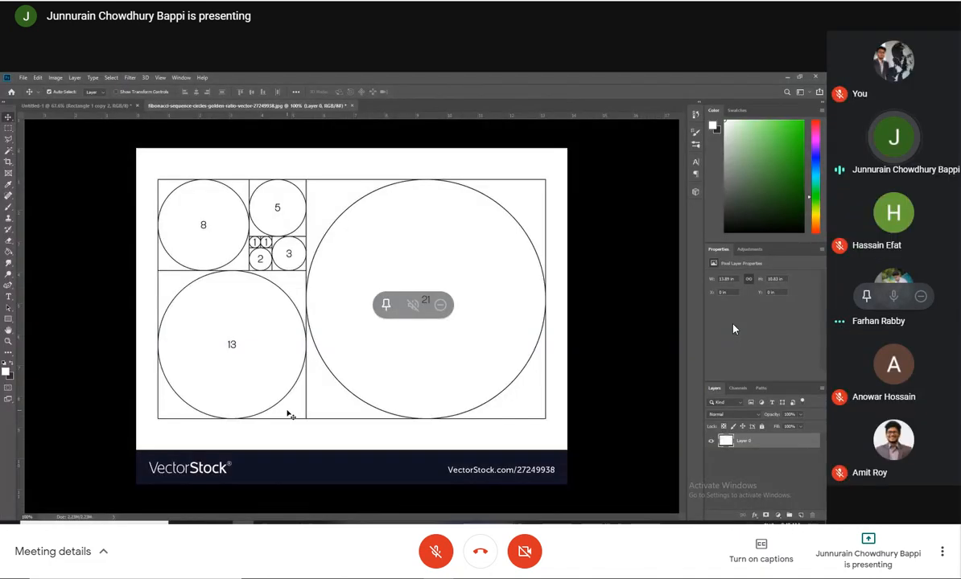
{"action": "left_click", "coordinate": [386, 305]}
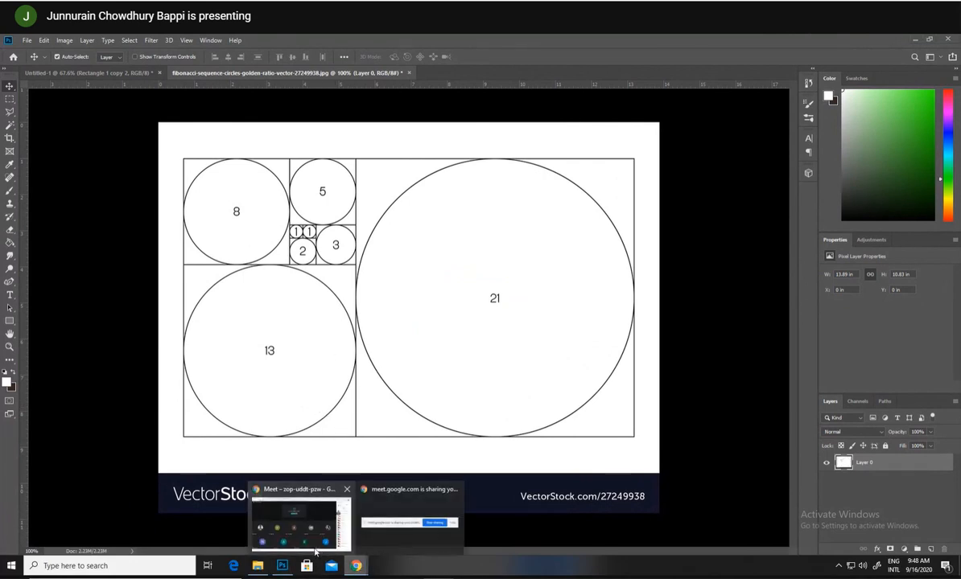
- Switch to Chrome and show the golden ratio Google search results
{"action": "left_click", "coordinate": [310, 519]}
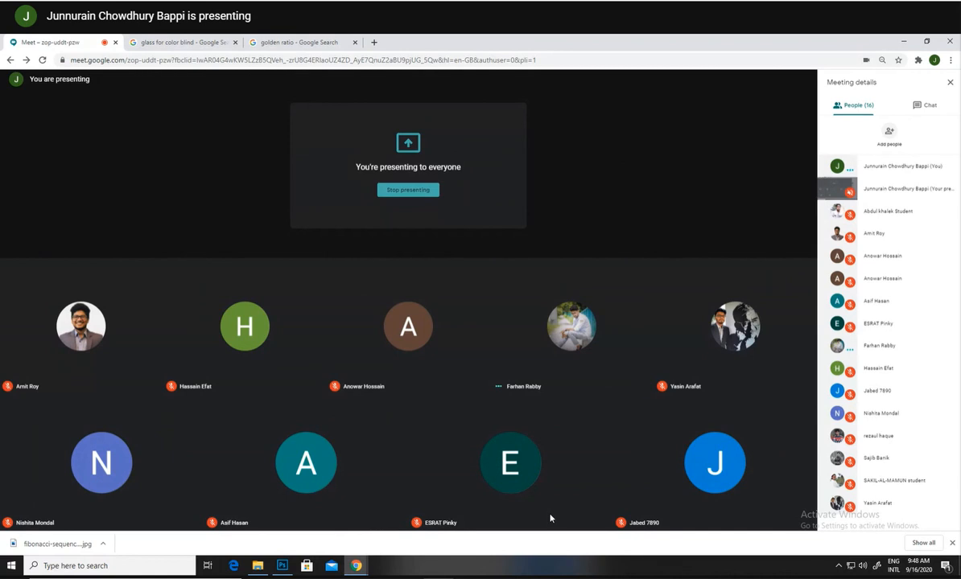
{"action": "left_click", "coordinate": [292, 43]}
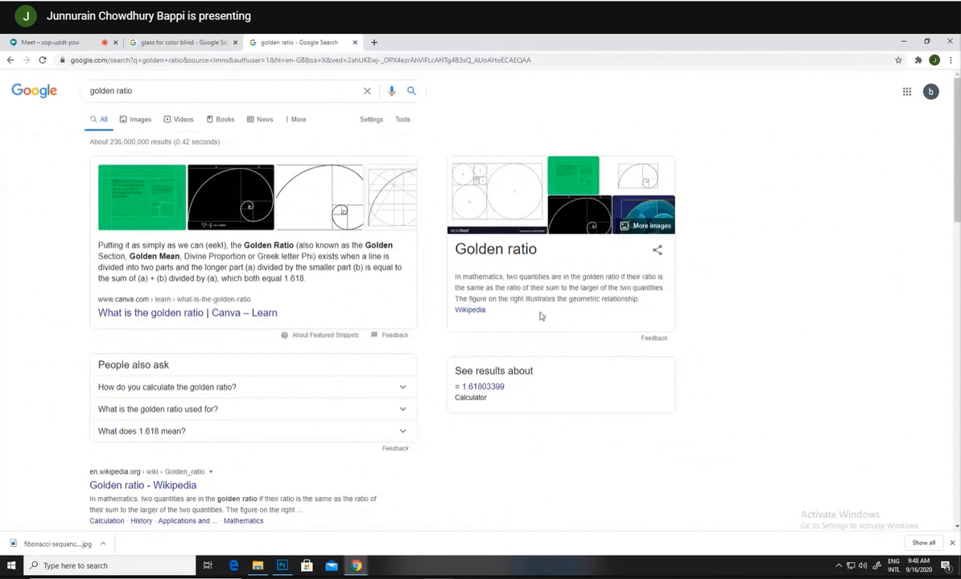
- Look through the golden ratio search results and open the Wikipedia article on the golden ratio
{"action": "scroll", "coordinate": [270, 361], "scroll_direction": "down", "scroll_amount": 2}
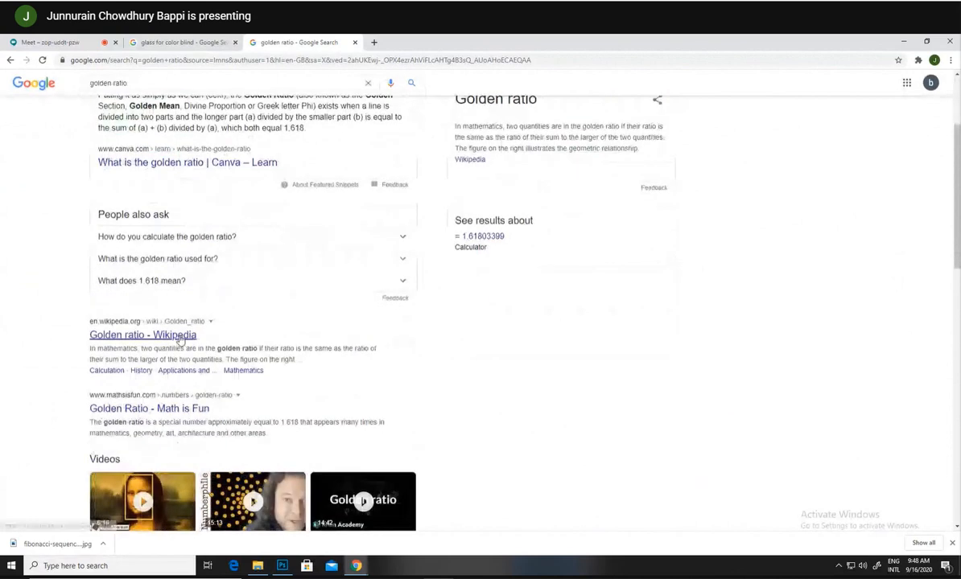
{"action": "scroll", "coordinate": [189, 338], "scroll_direction": "down", "scroll_amount": 2}
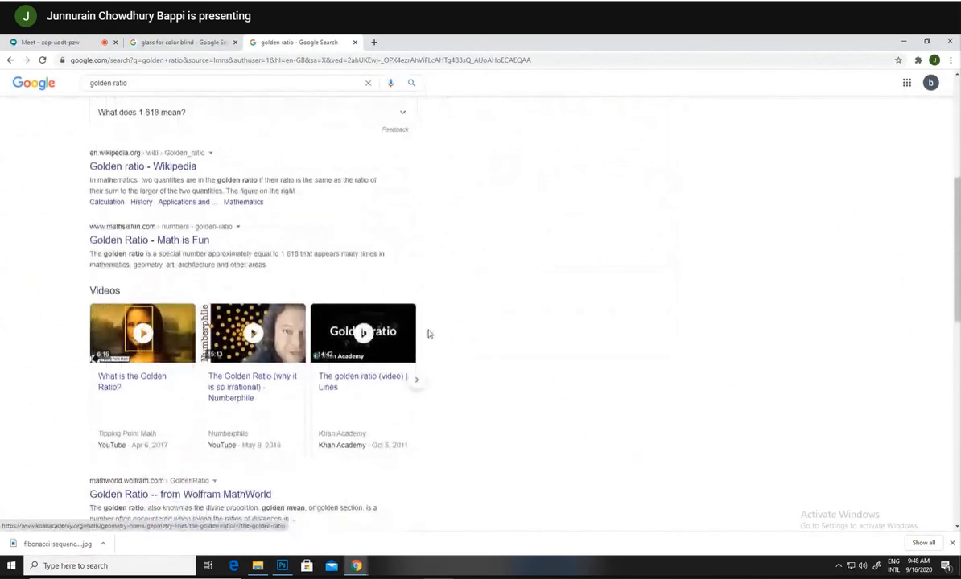
{"action": "scroll", "coordinate": [429, 334], "scroll_direction": "down", "scroll_amount": 3}
{"action": "scroll", "coordinate": [41, 214], "scroll_direction": "up", "scroll_amount": 5}
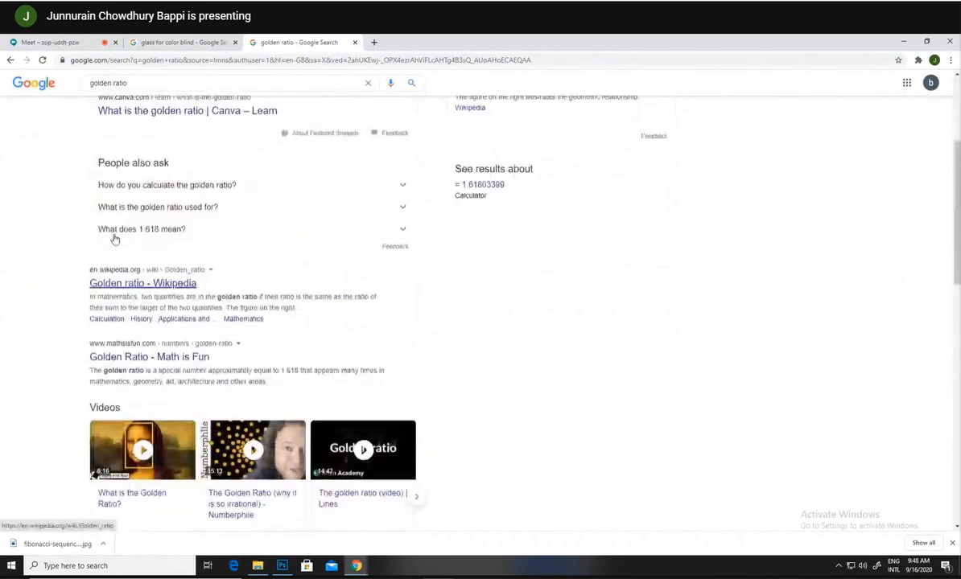
{"action": "scroll", "coordinate": [115, 239], "scroll_direction": "up", "scroll_amount": 3}
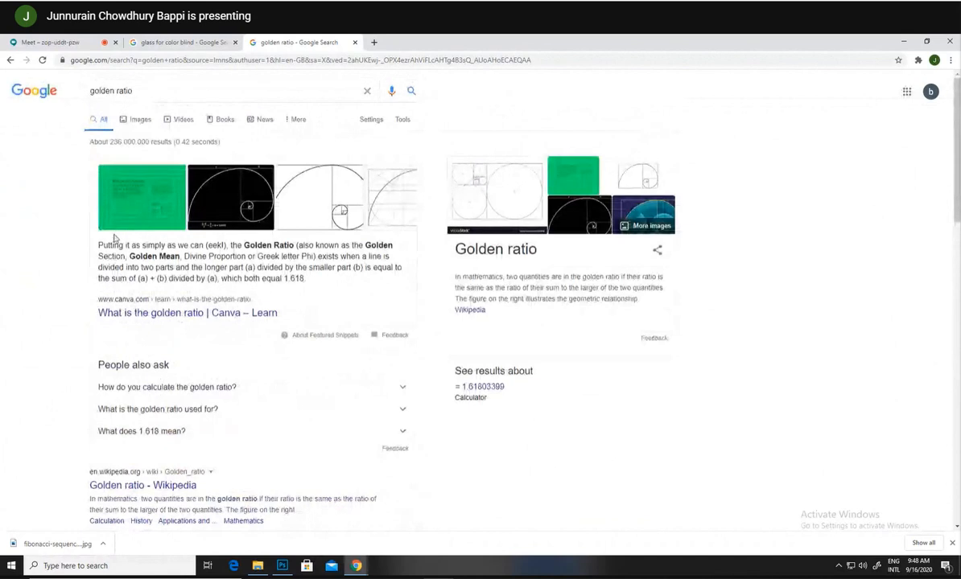
{"action": "scroll", "coordinate": [115, 239], "scroll_direction": "down", "scroll_amount": 2}
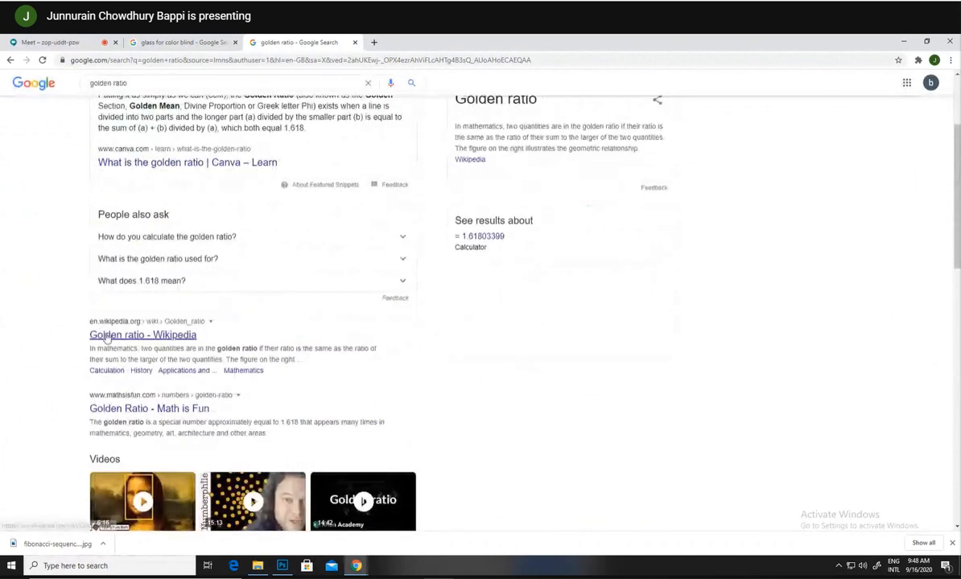
{"action": "left_click", "coordinate": [107, 338]}
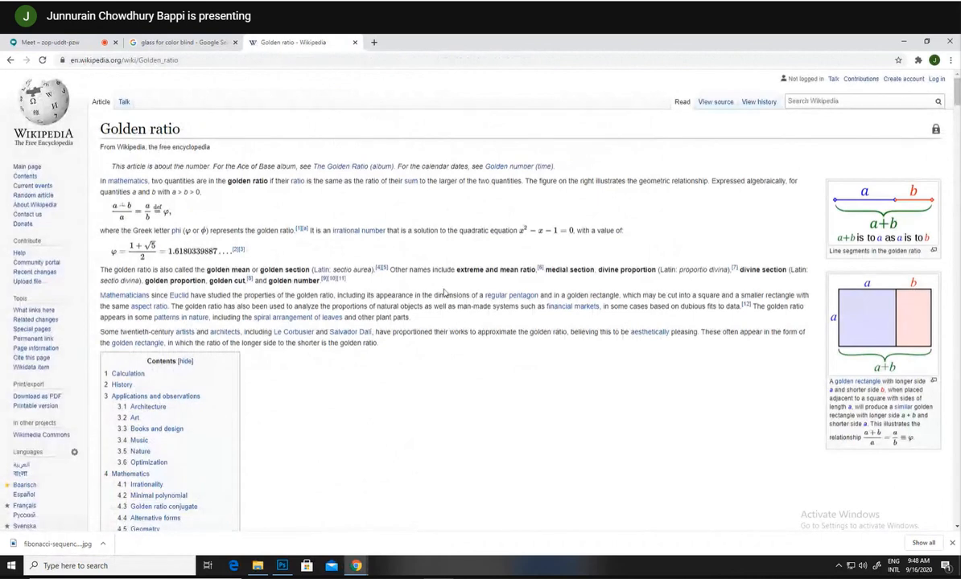
- Skim the golden ratio article down to its Calculation section, highlight the introduction's opening words about mathematicians since Euclid, and preview the Euclid link
{"action": "scroll", "coordinate": [444, 292], "scroll_direction": "down", "scroll_amount": 2}
{"action": "scroll", "coordinate": [443, 293], "scroll_direction": "down", "scroll_amount": 8}
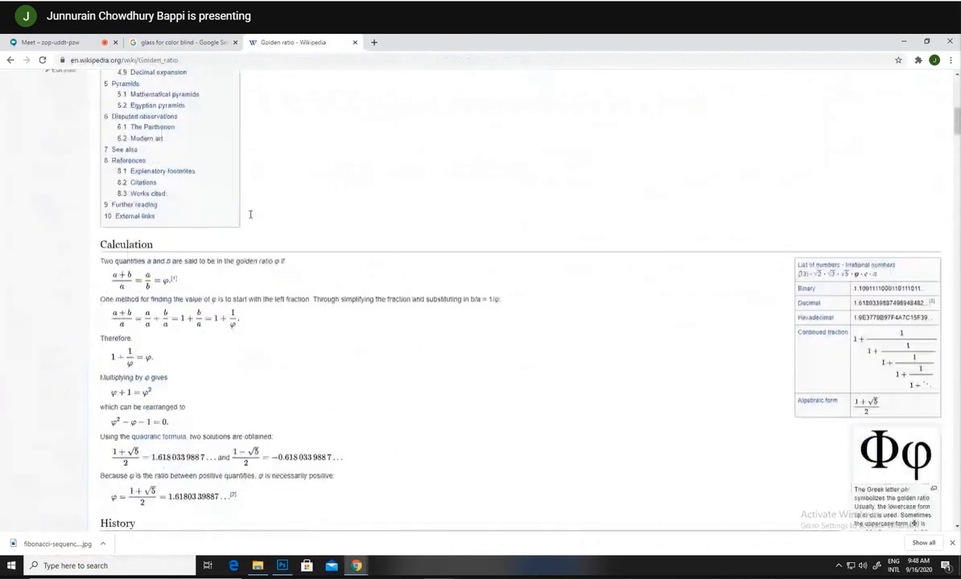
{"action": "scroll", "coordinate": [250, 218], "scroll_direction": "up", "scroll_amount": 12}
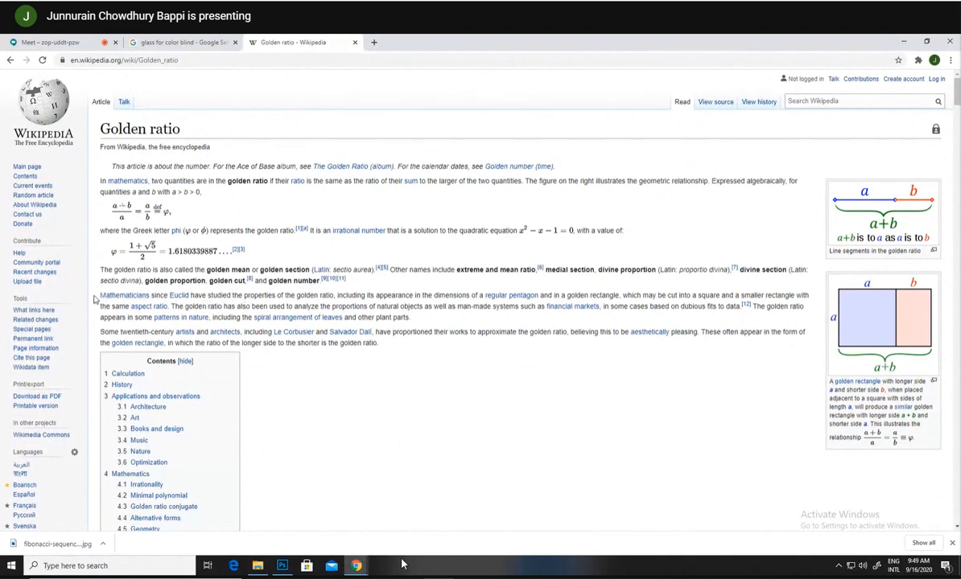
{"action": "left_click_drag", "start_coordinate": [101, 295], "coordinate": [331, 297]}
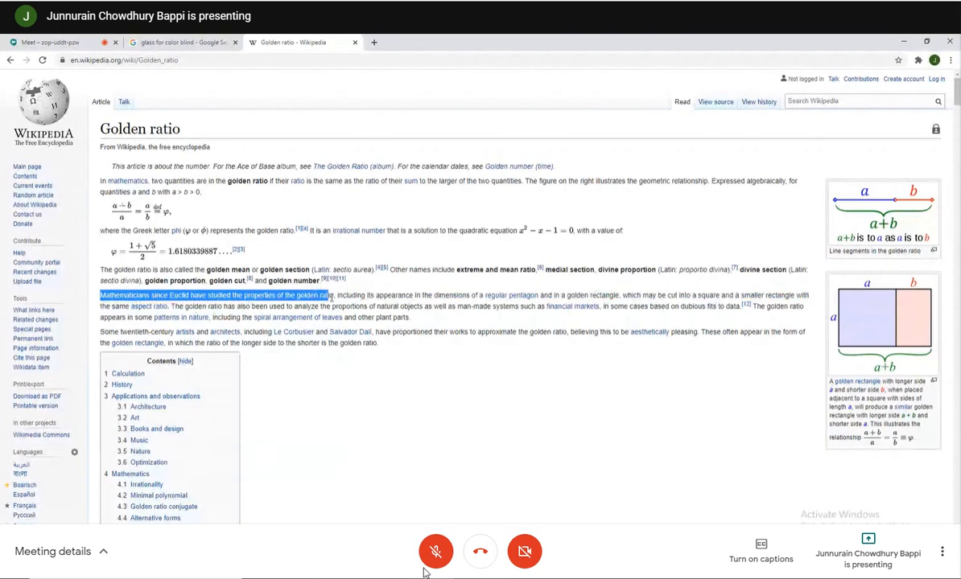
{"action": "left_click", "coordinate": [241, 317]}
{"action": "mouse_move", "coordinate": [187, 300]}
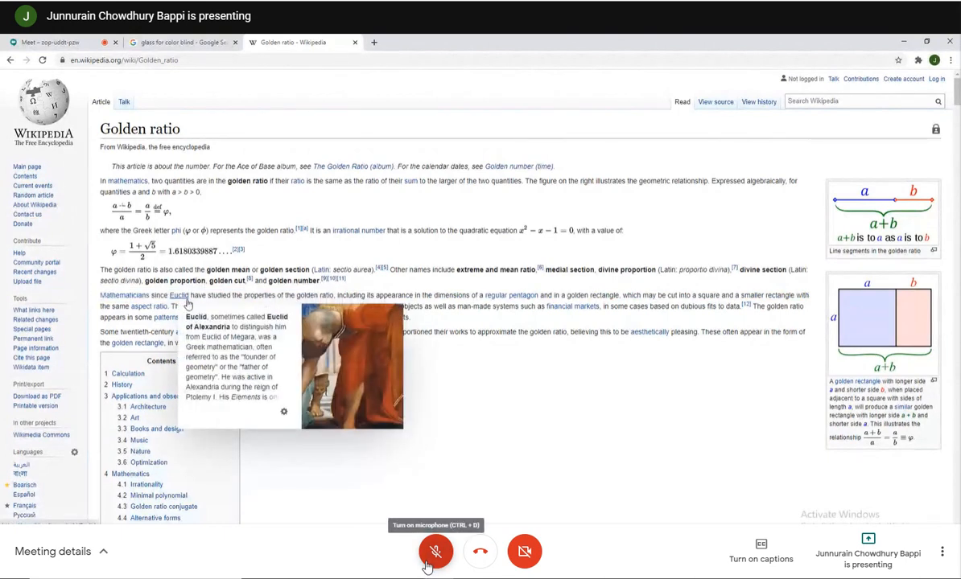
- Turn on the microphone in the Meet call, and view the linked Euclid article before returning to the golden ratio article
{"action": "left_click", "coordinate": [433, 557]}
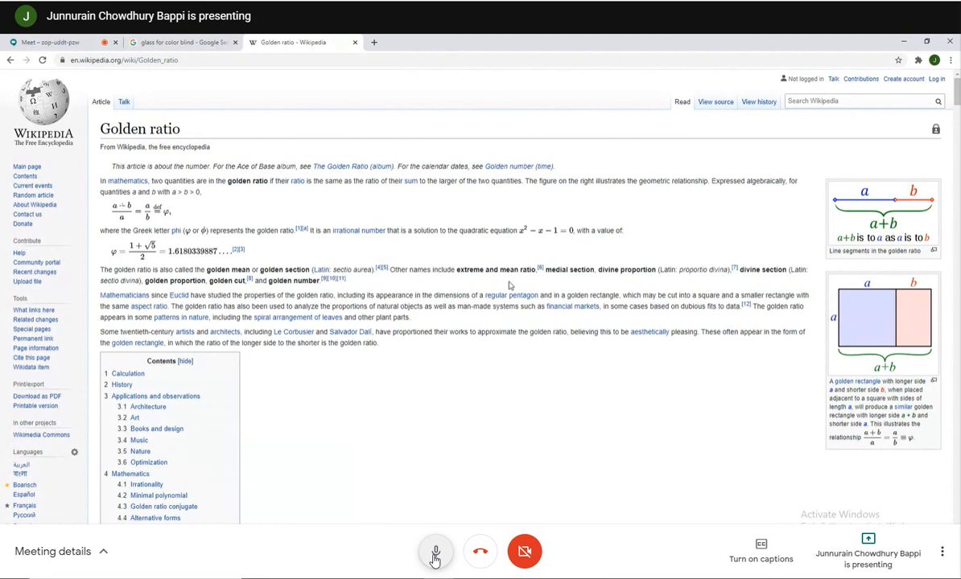
{"action": "left_click", "coordinate": [180, 297]}
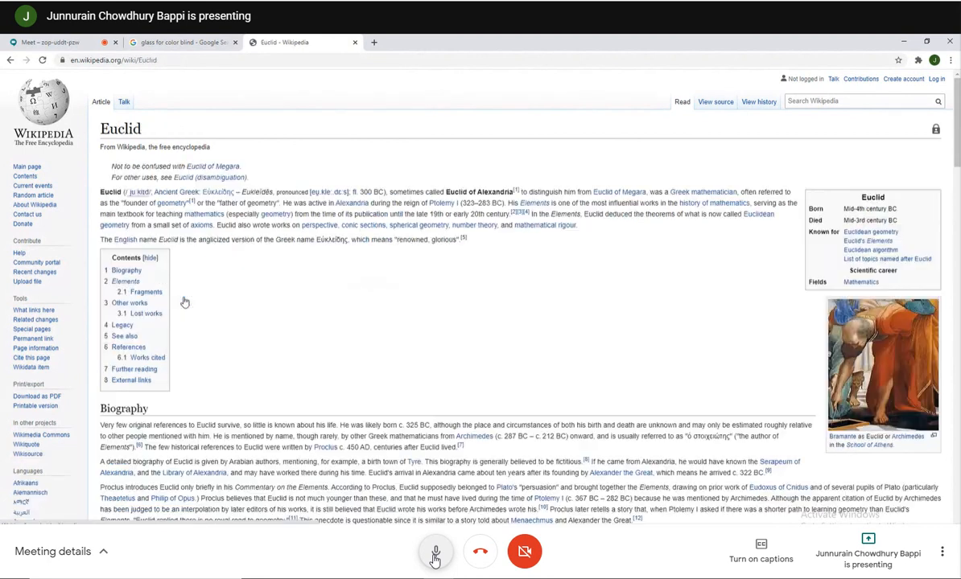
{"action": "left_click", "coordinate": [10, 59]}
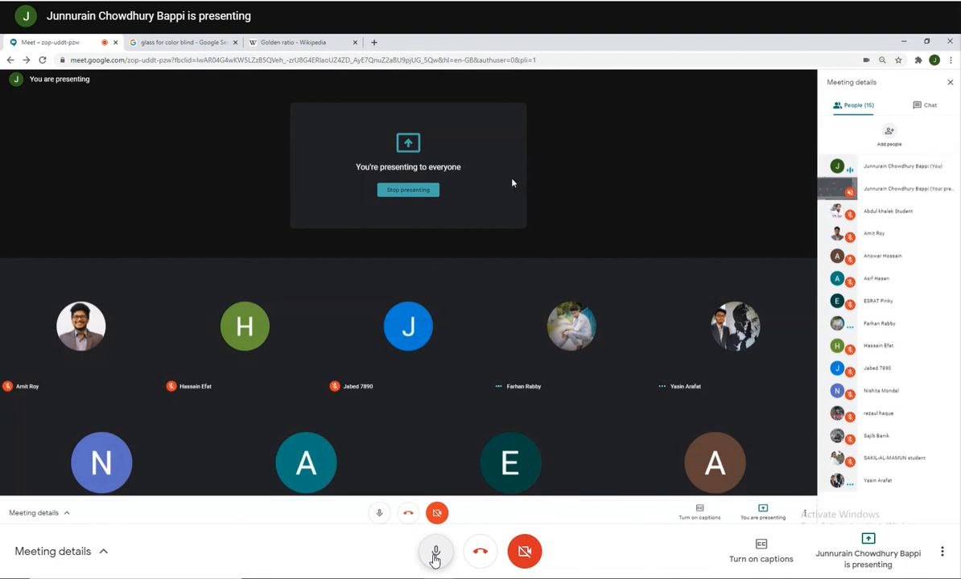
{"action": "left_click", "coordinate": [298, 44]}
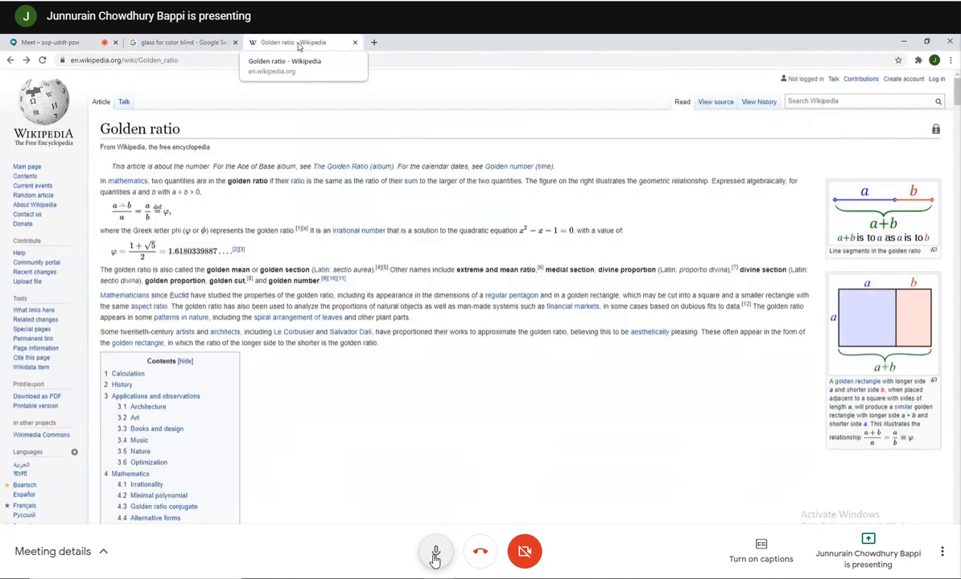
- Open the linked Le Corbusier article and look through its sections from Early life to The Decorative Art of Today
{"action": "left_click", "coordinate": [293, 332]}
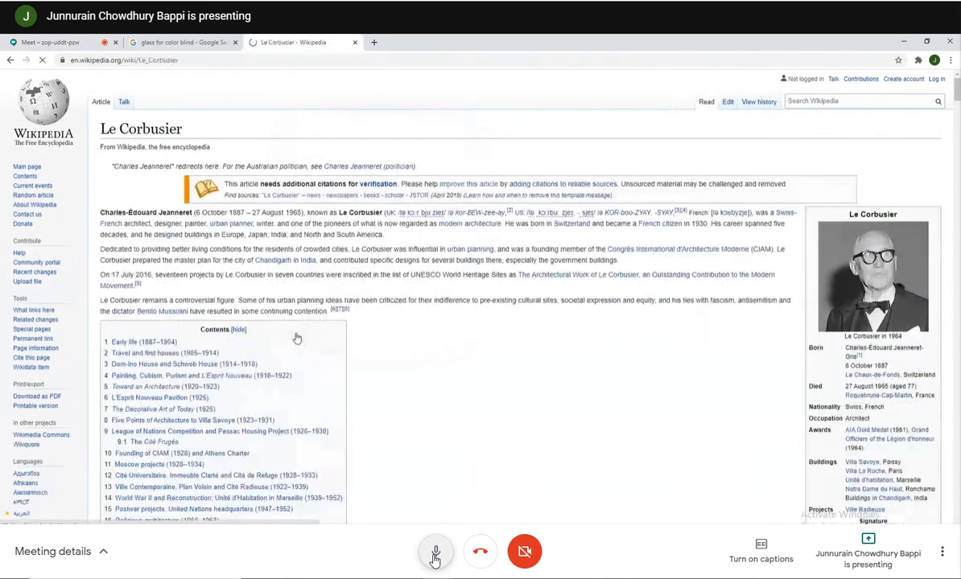
{"action": "scroll", "coordinate": [426, 345], "scroll_direction": "down", "scroll_amount": 2}
{"action": "scroll", "coordinate": [426, 345], "scroll_direction": "down", "scroll_amount": 10}
{"action": "scroll", "coordinate": [426, 345], "scroll_direction": "up", "scroll_amount": 3}
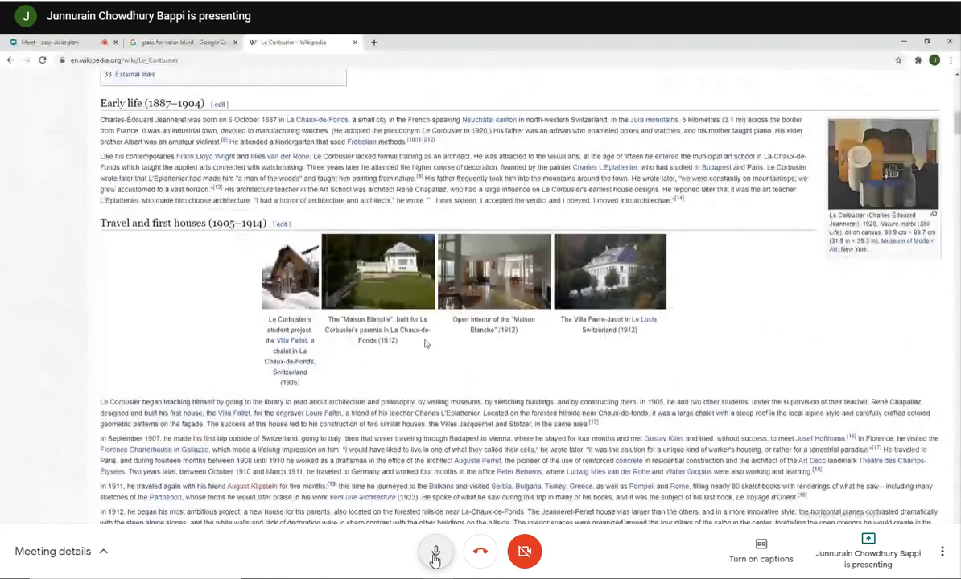
{"action": "scroll", "coordinate": [426, 344], "scroll_direction": "down", "scroll_amount": 6}
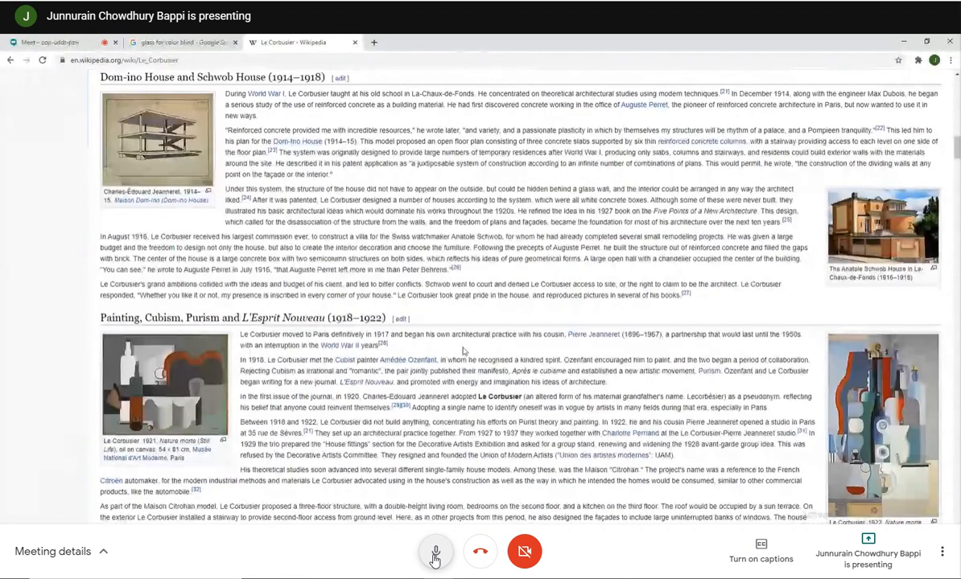
{"action": "scroll", "coordinate": [463, 351], "scroll_direction": "down", "scroll_amount": 5}
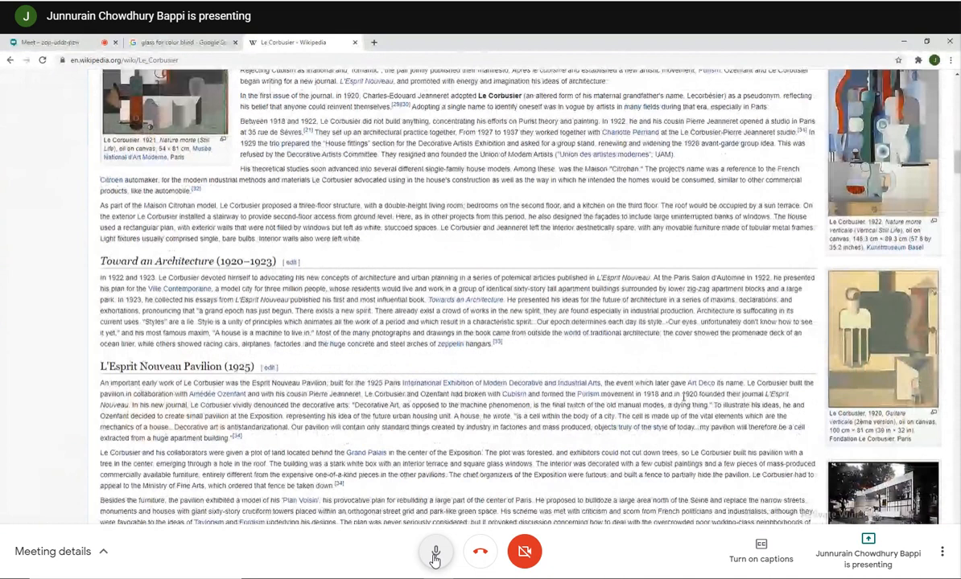
{"action": "scroll", "coordinate": [889, 247], "scroll_direction": "up", "scroll_amount": 4}
{"action": "scroll", "coordinate": [889, 246], "scroll_direction": "down", "scroll_amount": 8}
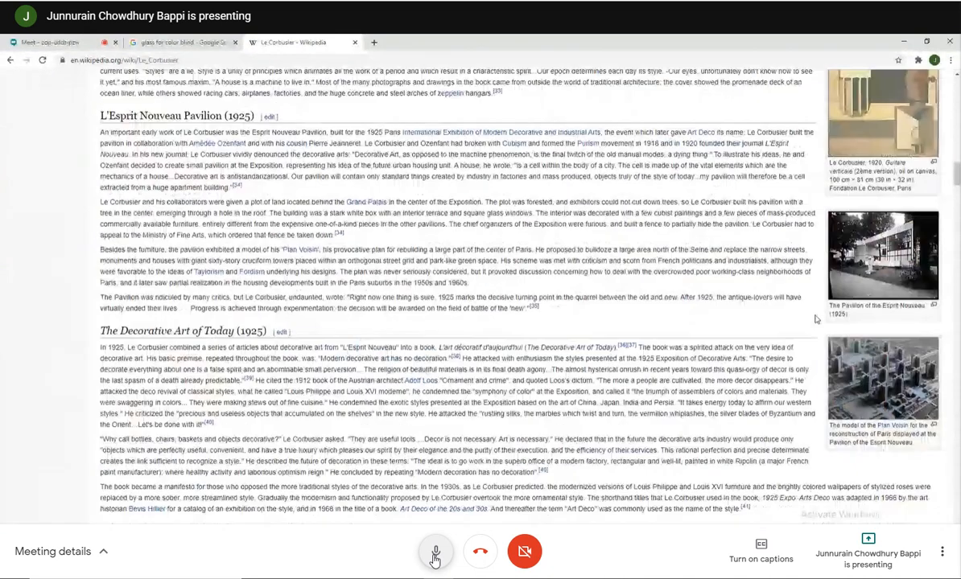
- View the enlarged Villa Savoye photo from the Five Points of Architecture section, and return to the article
{"action": "scroll", "coordinate": [816, 319], "scroll_direction": "down", "scroll_amount": 5}
{"action": "left_click", "coordinate": [691, 332]}
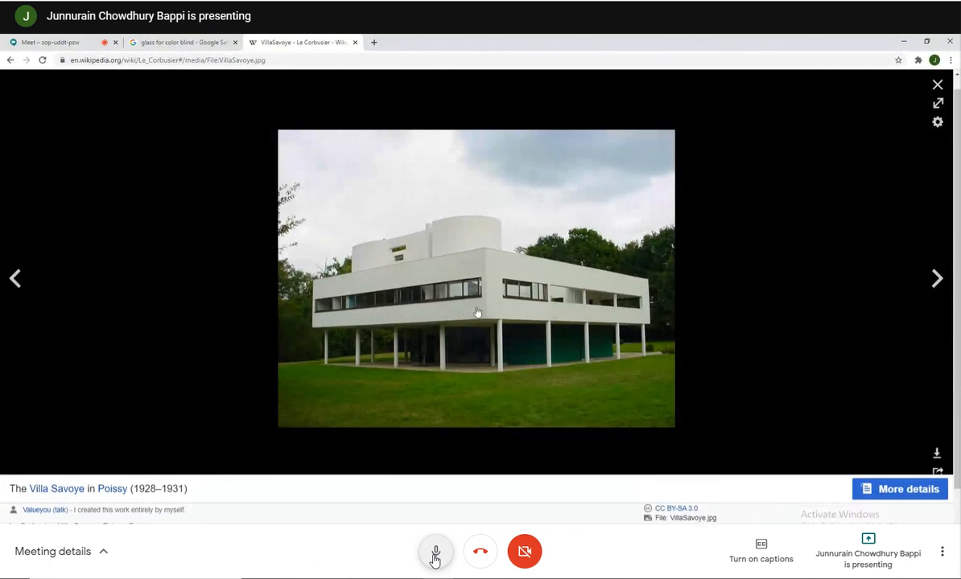
{"action": "left_click", "coordinate": [10, 60]}
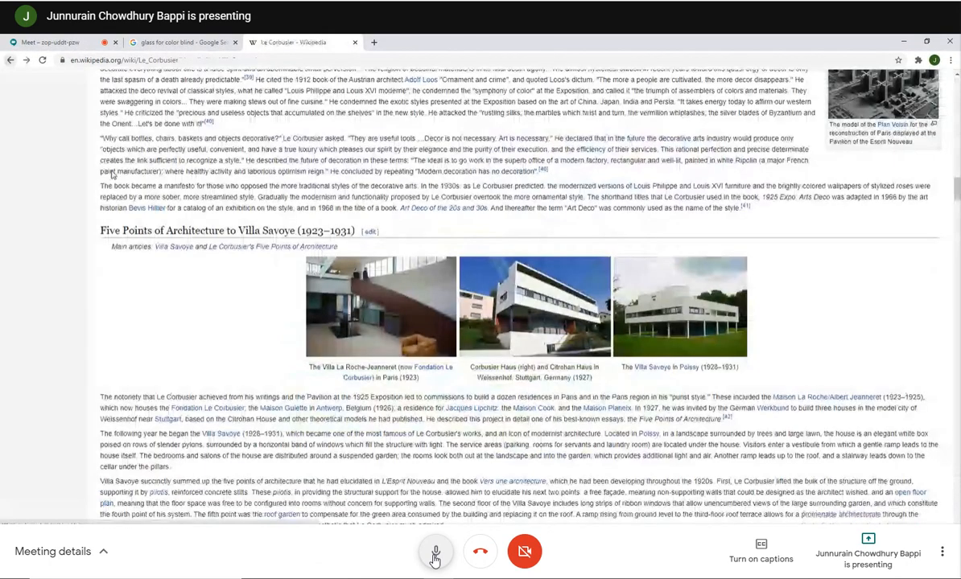
- View the enlarged 1921 Nature morte painting from the Painting, Cubism, Purism section, and return to the article
{"action": "scroll", "coordinate": [312, 284], "scroll_direction": "down", "scroll_amount": 15}
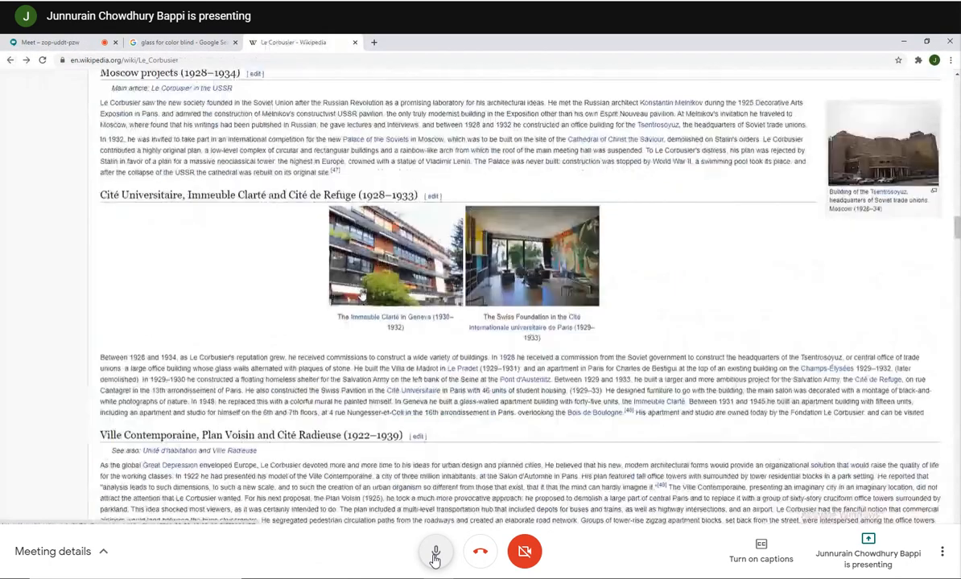
{"action": "scroll", "coordinate": [362, 295], "scroll_direction": "up", "scroll_amount": 12}
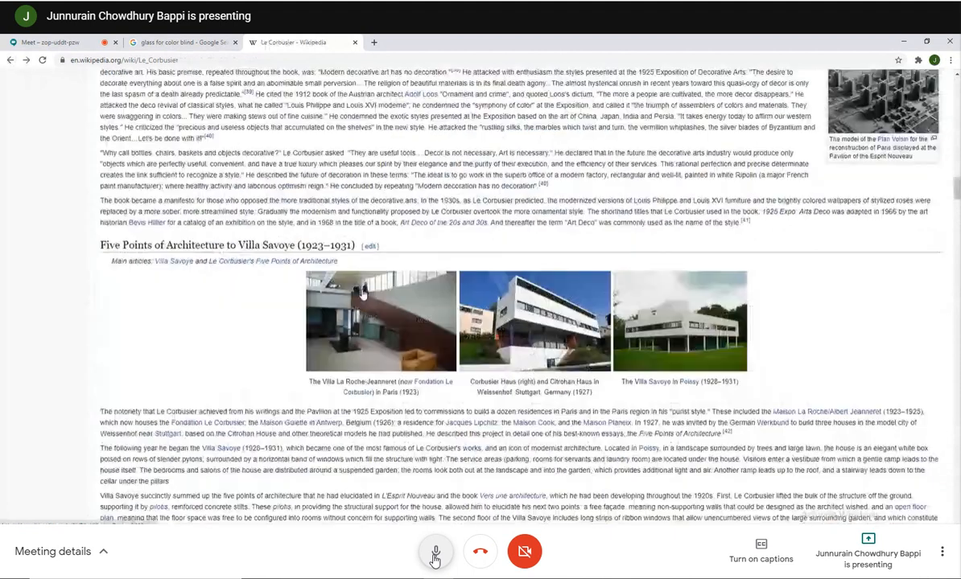
{"action": "scroll", "coordinate": [362, 295], "scroll_direction": "up", "scroll_amount": 5}
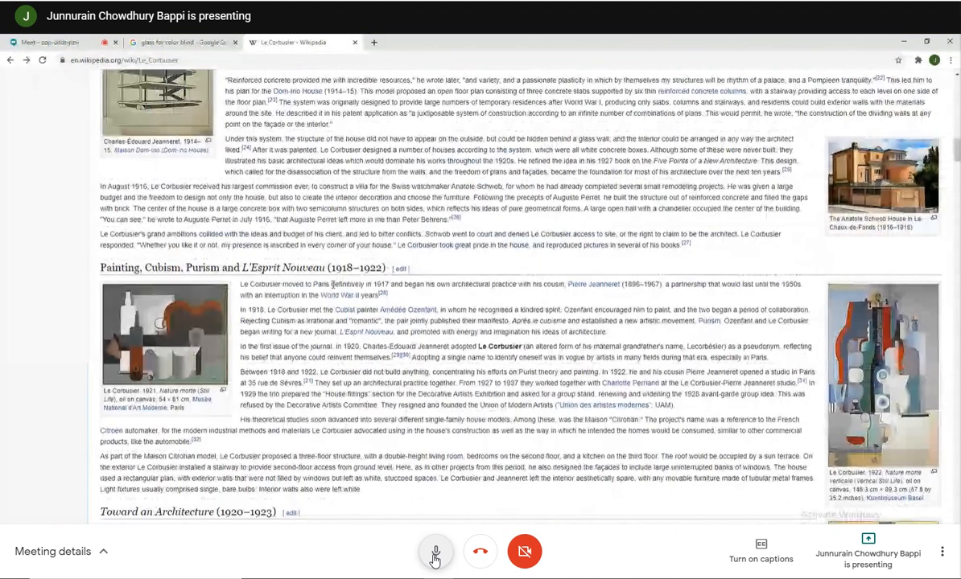
{"action": "left_click", "coordinate": [213, 306]}
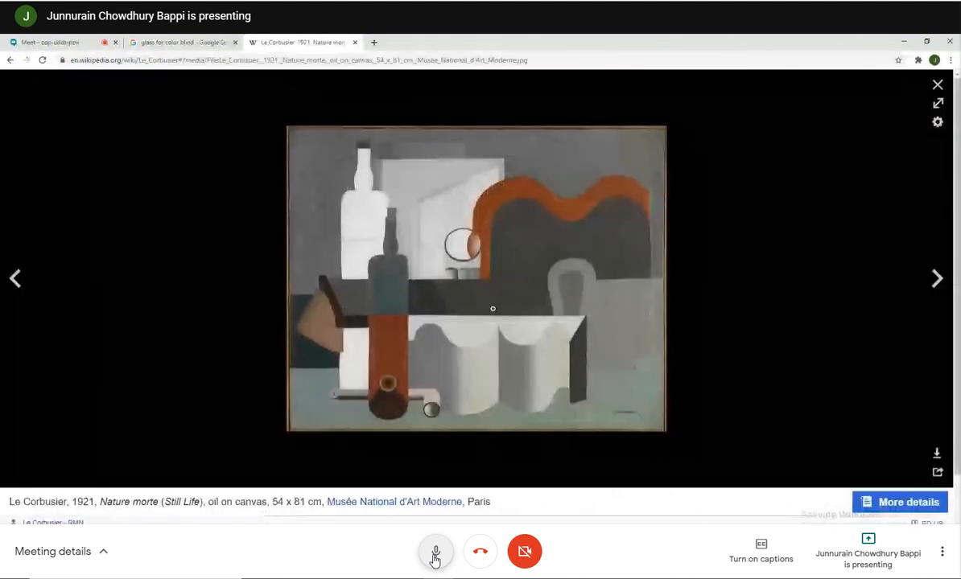
{"action": "left_click", "coordinate": [10, 60]}
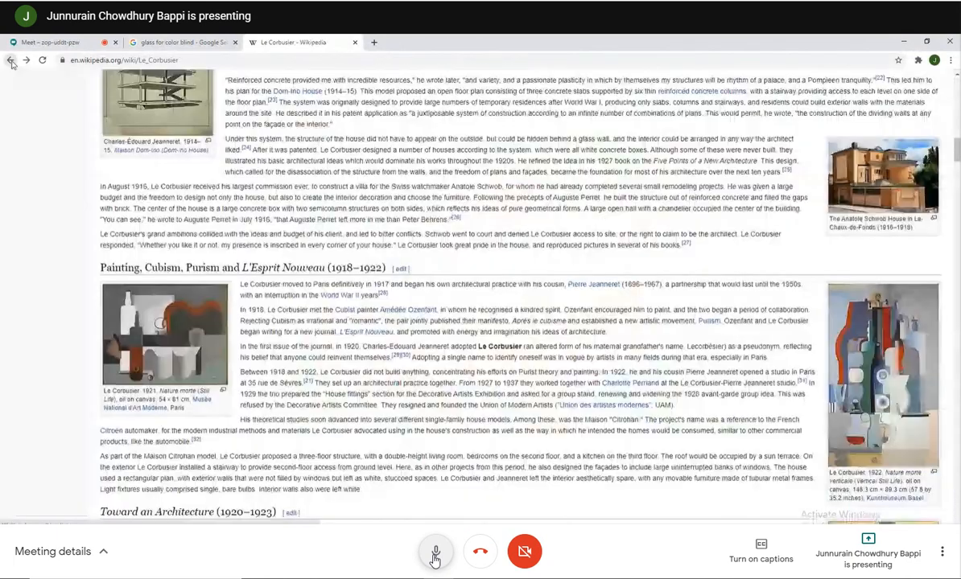
- View the enlarged 1922 Nature morte verticale painting, and return to the Le Corbusier article
{"action": "scroll", "coordinate": [575, 300], "scroll_direction": "down", "scroll_amount": 2}
{"action": "scroll", "coordinate": [869, 388], "scroll_direction": "up", "scroll_amount": 3}
{"action": "left_click", "coordinate": [868, 392]}
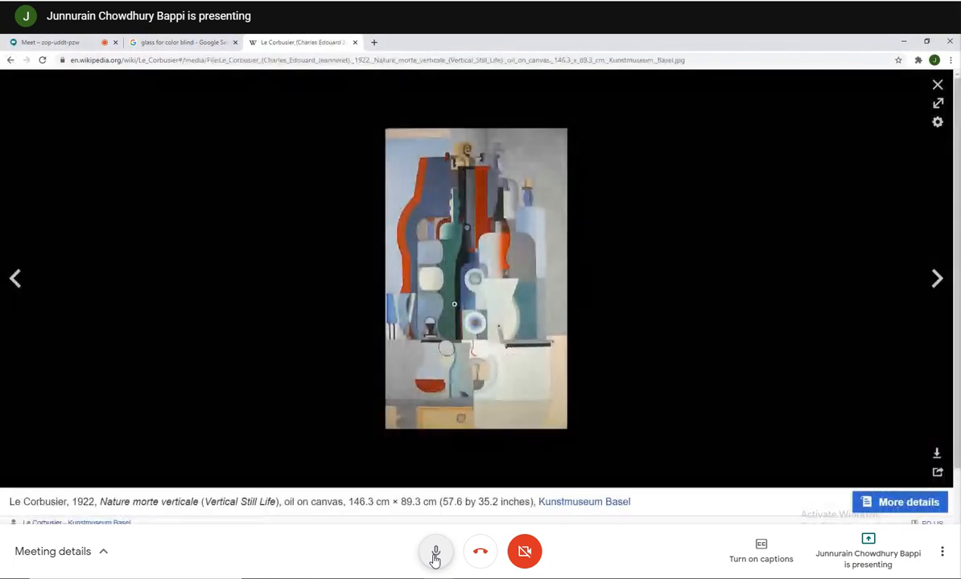
{"action": "left_click", "coordinate": [7, 60]}
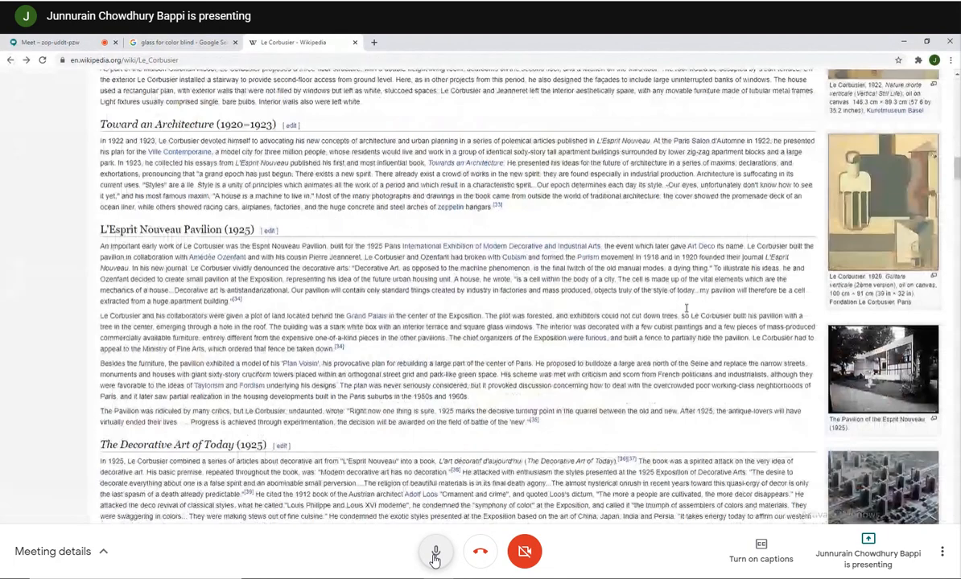
- Browse the Le Corbusier article's building photos down to the Religious architecture (1950–1963) section, briefly checking the Meet call on the way
{"action": "scroll", "coordinate": [687, 309], "scroll_direction": "down", "scroll_amount": 8}
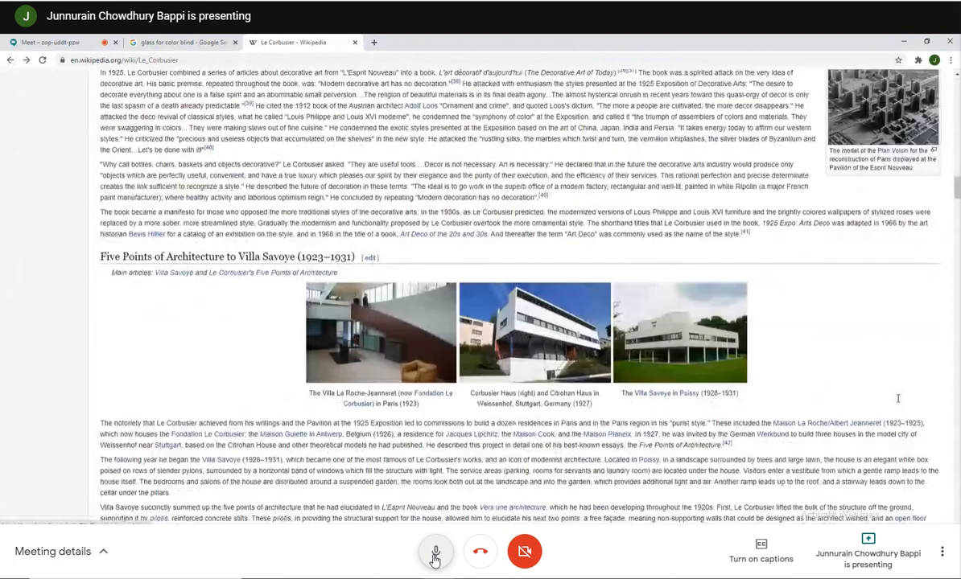
{"action": "scroll", "coordinate": [897, 398], "scroll_direction": "down", "scroll_amount": 15}
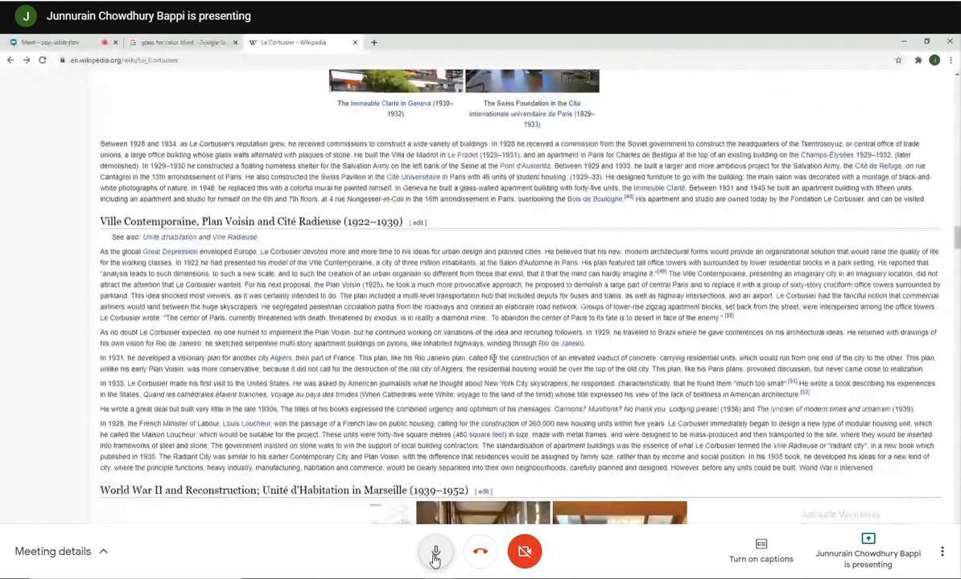
{"action": "scroll", "coordinate": [494, 359], "scroll_direction": "down", "scroll_amount": 20}
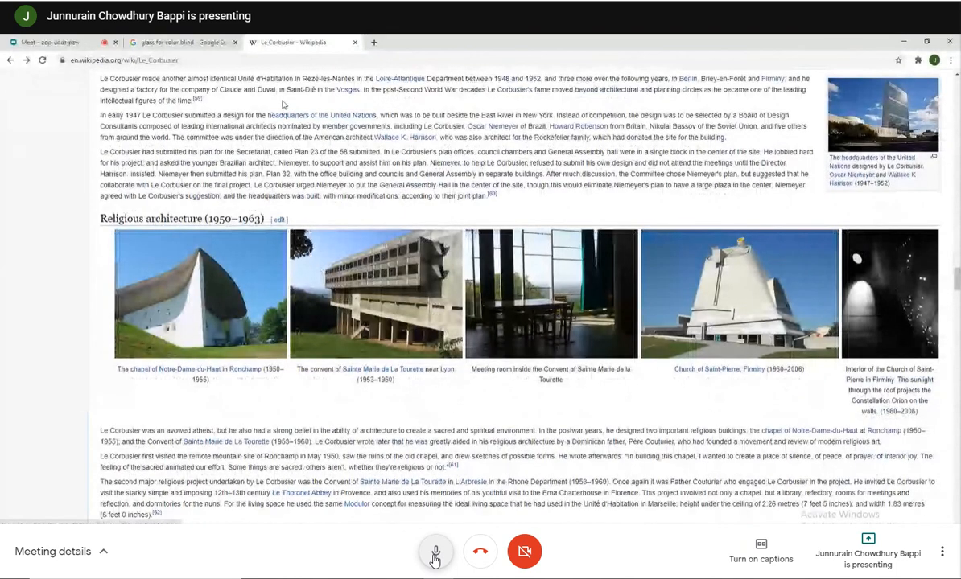
{"action": "left_click", "coordinate": [91, 42]}
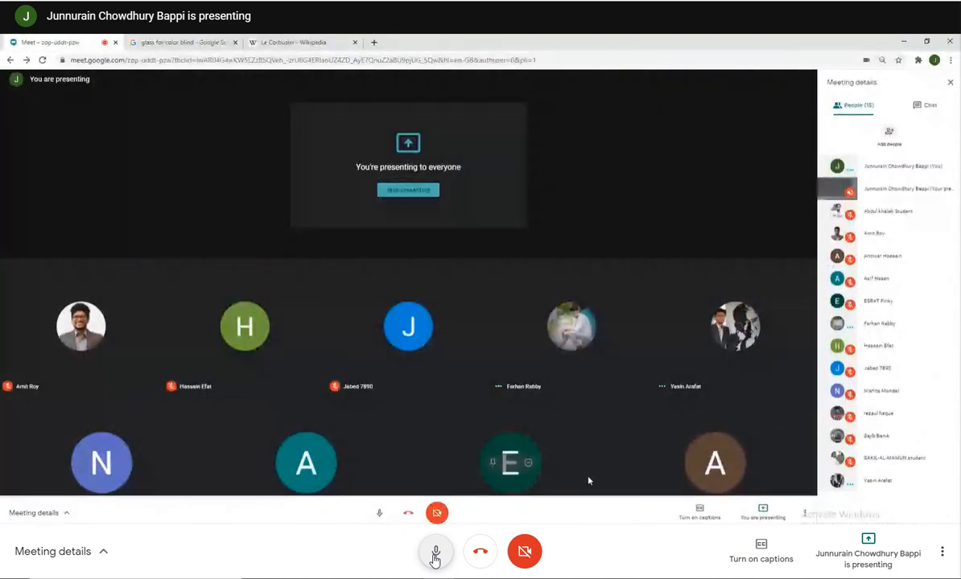
{"action": "left_click", "coordinate": [276, 42]}
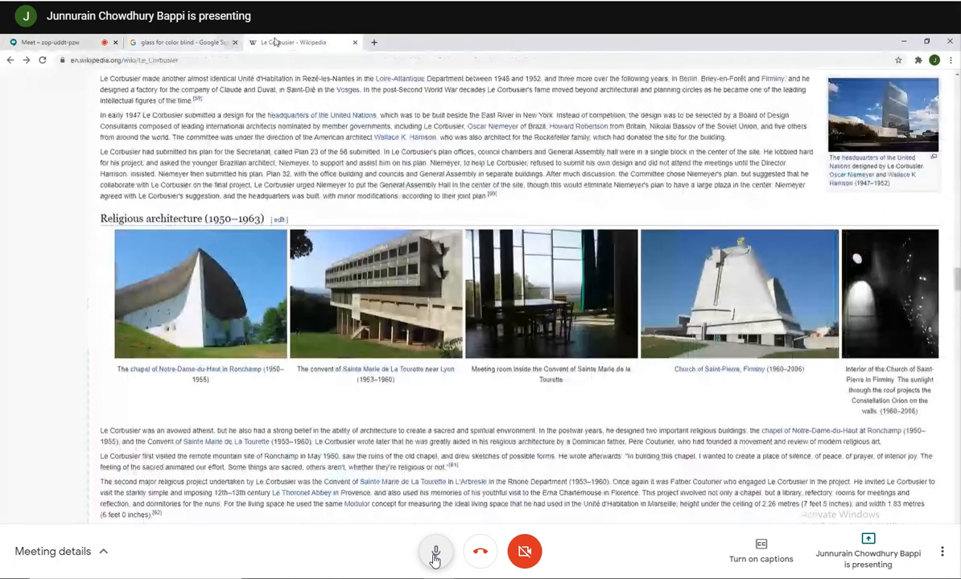
{"action": "scroll", "coordinate": [683, 303], "scroll_direction": "down", "scroll_amount": 1}
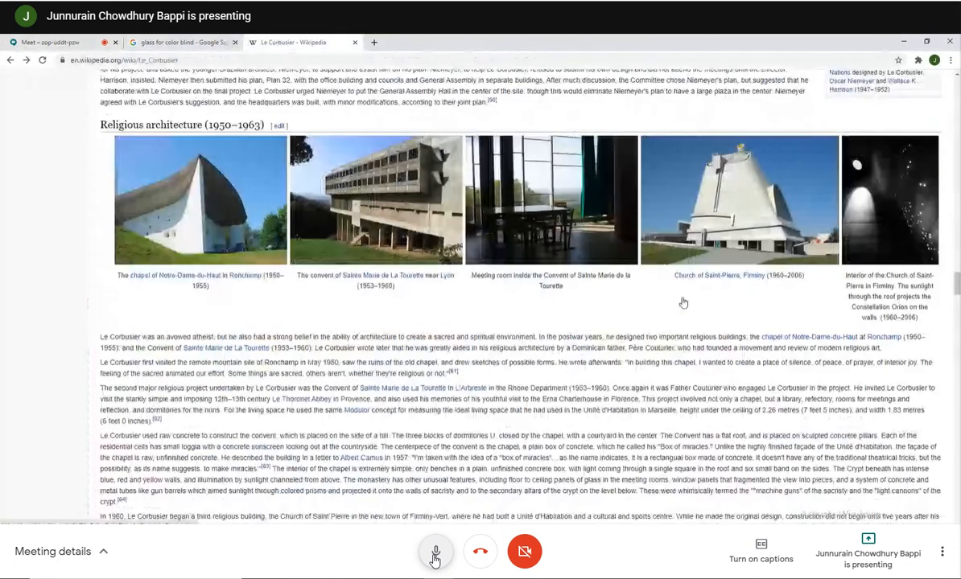
{"action": "scroll", "coordinate": [492, 260], "scroll_direction": "up", "scroll_amount": 1}
{"action": "scroll", "coordinate": [659, 375], "scroll_direction": "up", "scroll_amount": 1}
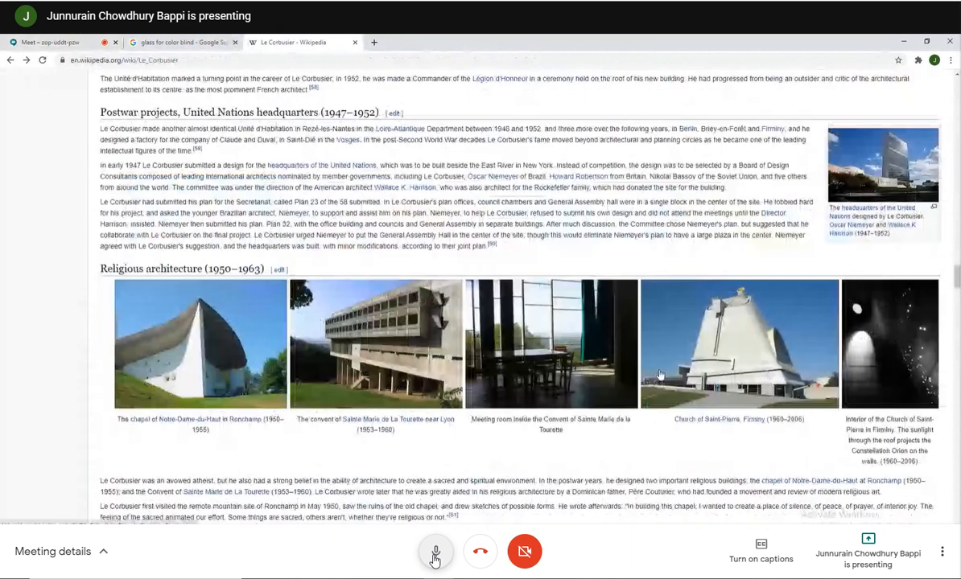
- Browse the Le Corbusier article past the Chandigarh section, and view the enlarged National Museum of Western Art photo
{"action": "scroll", "coordinate": [659, 375], "scroll_direction": "up", "scroll_amount": 1}
{"action": "scroll", "coordinate": [778, 375], "scroll_direction": "down", "scroll_amount": 10}
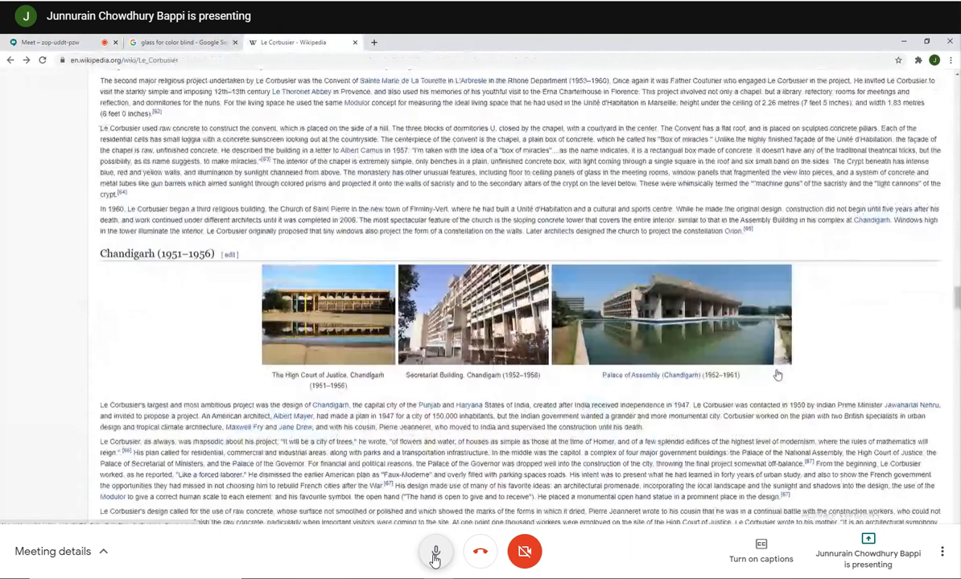
{"action": "left_click", "coordinate": [777, 375]}
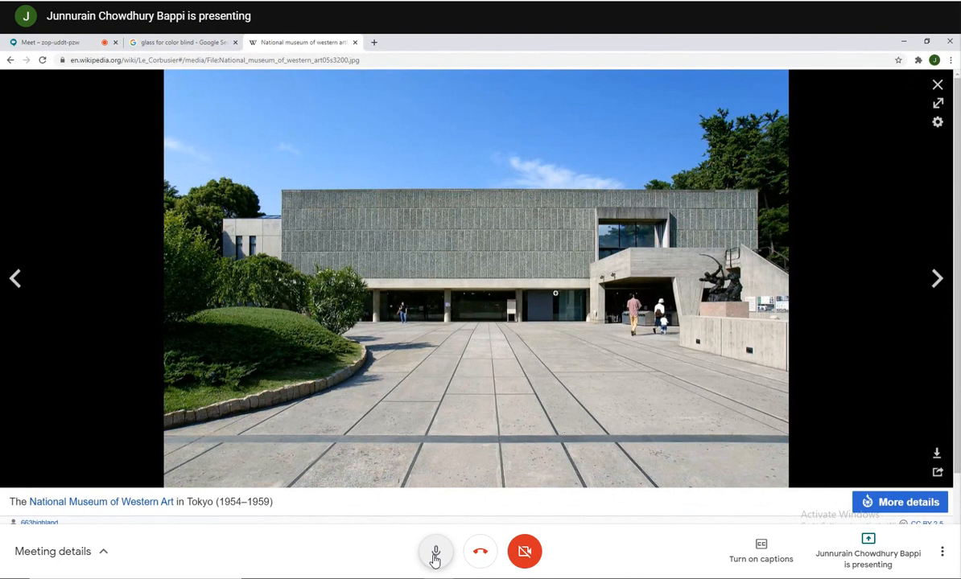
- Switch to Photoshop, set the Brush to 6 px with swapped foreground and background colours, and make a short mark at the golden rectangle's upper-left corner
{"action": "mouse_move", "coordinate": [439, 578]}
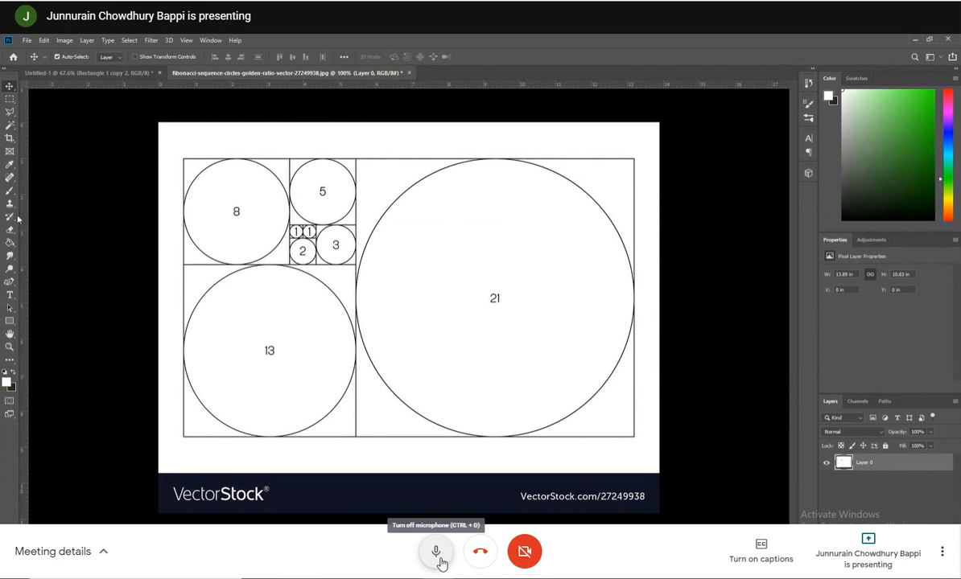
{"action": "left_click", "coordinate": [10, 191]}
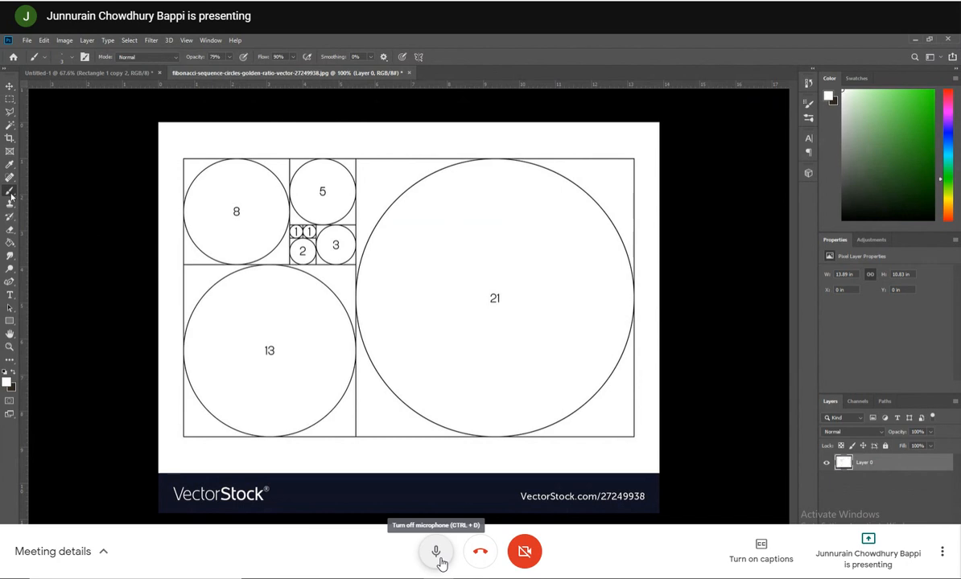
{"action": "left_click", "coordinate": [71, 57]}
{"action": "left_click_drag", "start_coordinate": [56, 89], "coordinate": [58, 90]}
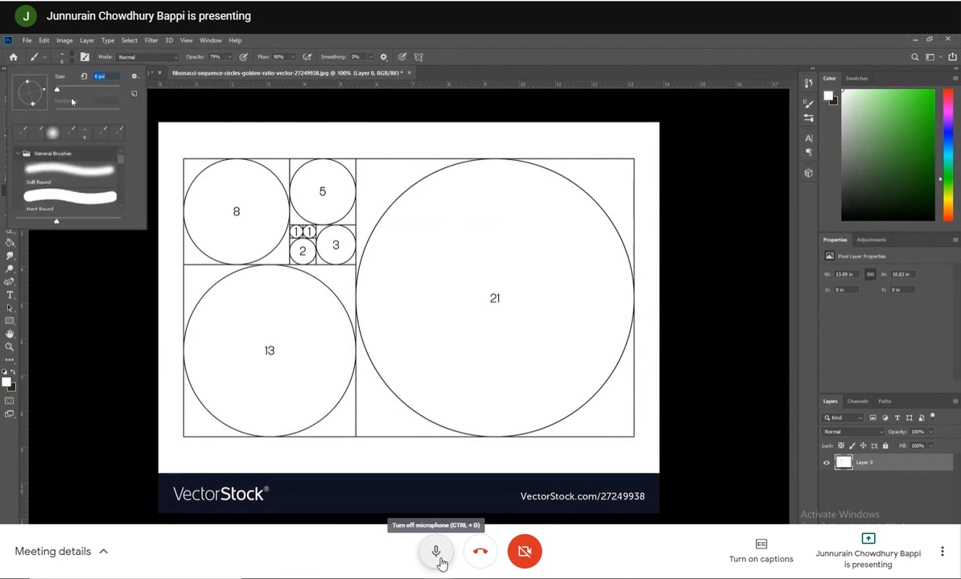
{"action": "left_click", "coordinate": [184, 158]}
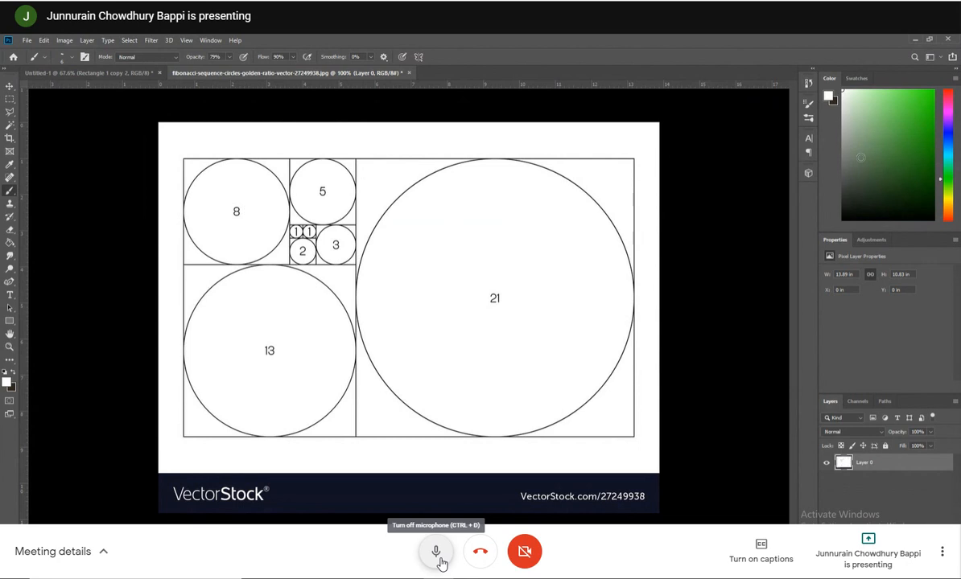
{"action": "key", "text": "x"}
{"action": "mouse_move", "coordinate": [179, 156]}
{"action": "left_mouse_down"}
{"action": "mouse_move", "coordinate": [176, 256]}
{"action": "mouse_move", "coordinate": [329, 268]}
{"action": "mouse_move", "coordinate": [362, 251]}
{"action": "mouse_move", "coordinate": [364, 147]}
{"action": "mouse_move", "coordinate": [183, 153]}
{"action": "left_mouse_up"}
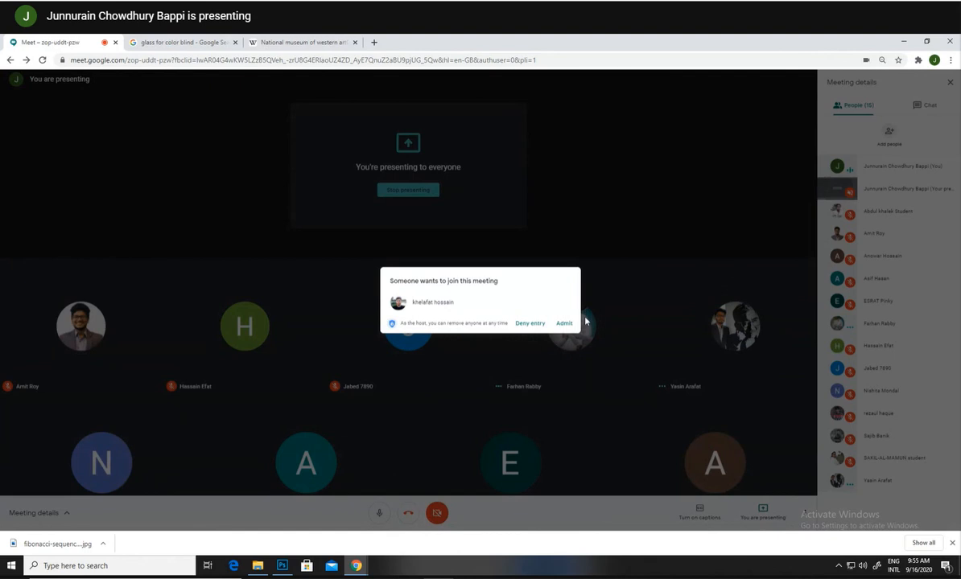
- Admit the person waiting to join the Meet call, and return to Photoshop
{"action": "left_click", "coordinate": [565, 323]}
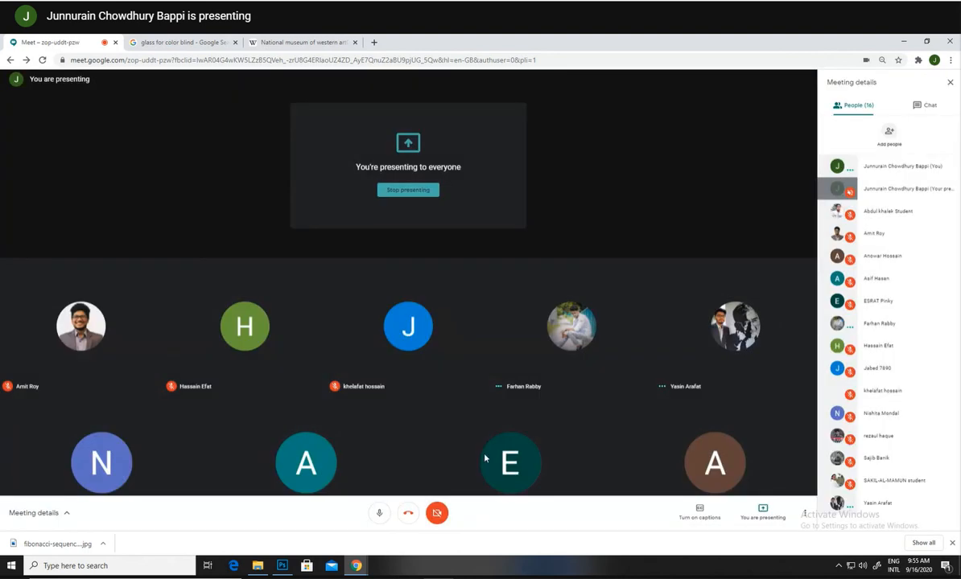
{"action": "left_click", "coordinate": [283, 566]}
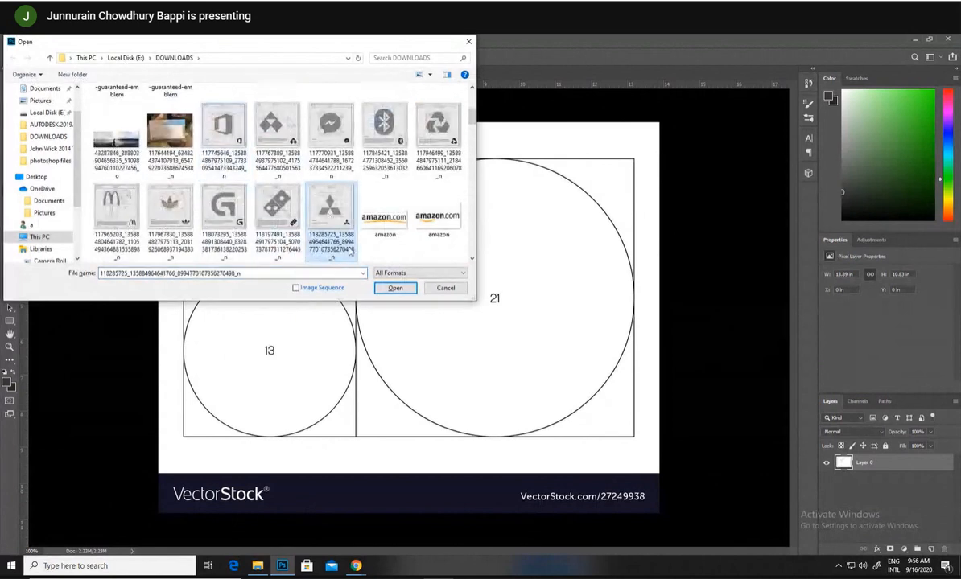
- Open the ten logo construction images, from the Office logo to the Mitsubishi one, from the DOWNLOADS folder
{"action": "left_click", "coordinate": [224, 129]}
{"action": "left_click", "coordinate": [346, 222], "text": "shift"}
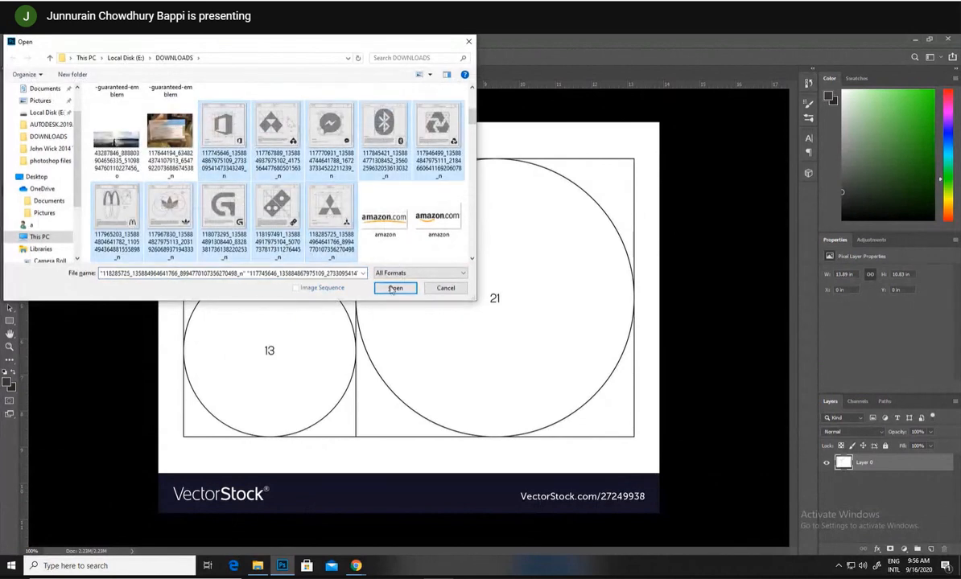
{"action": "left_click", "coordinate": [395, 287]}
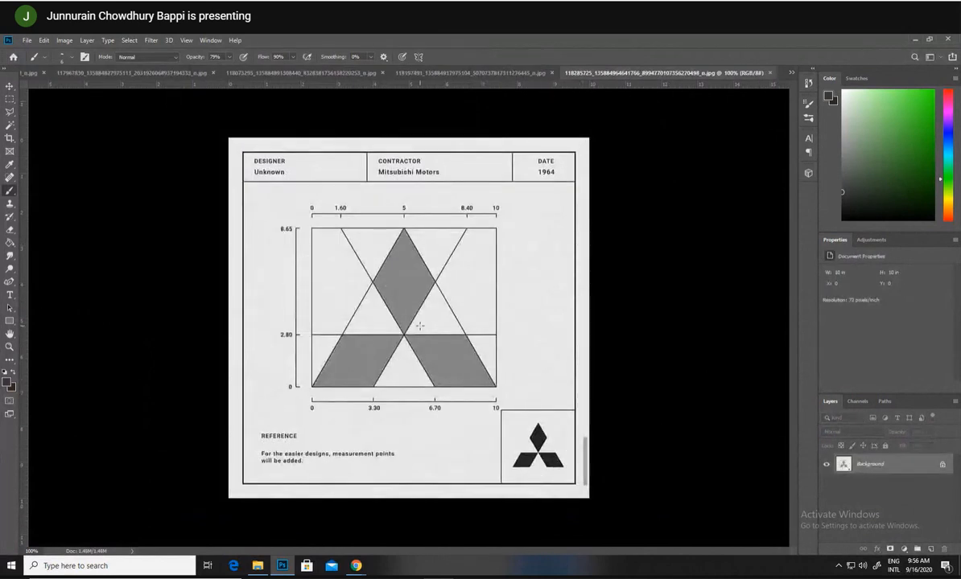
- Zoom in on the Mitsubishi Motors logo construction, and compare its measurements with the golden ratio value in the Wikipedia Golden ratio article
{"action": "key", "text": "z"}
{"action": "mouse_move", "coordinate": [439, 339]}
{"action": "left_mouse_down"}
{"action": "mouse_move", "coordinate": [465, 345]}
{"action": "mouse_move", "coordinate": [453, 351]}
{"action": "left_mouse_up"}
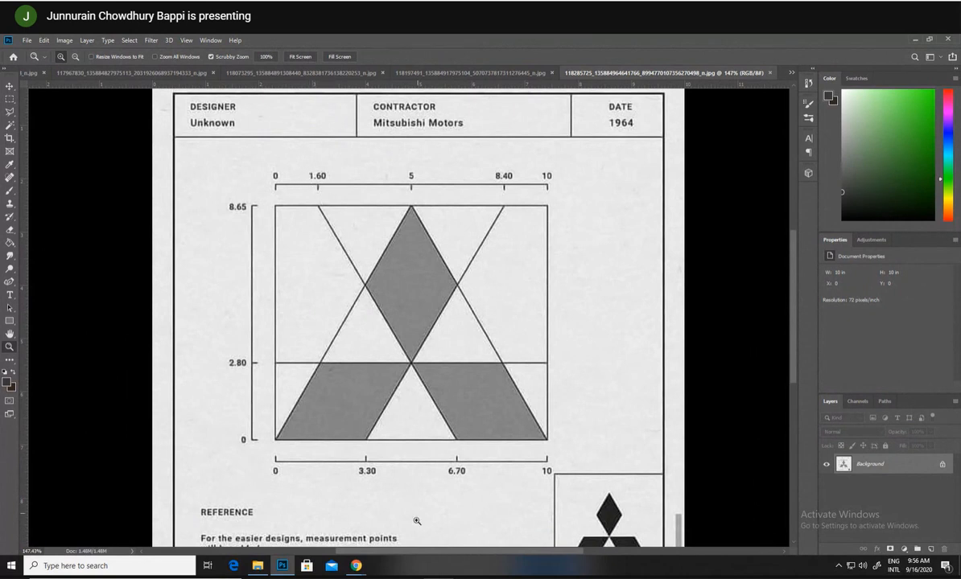
{"action": "mouse_move", "coordinate": [356, 565]}
{"action": "left_click", "coordinate": [294, 497]}
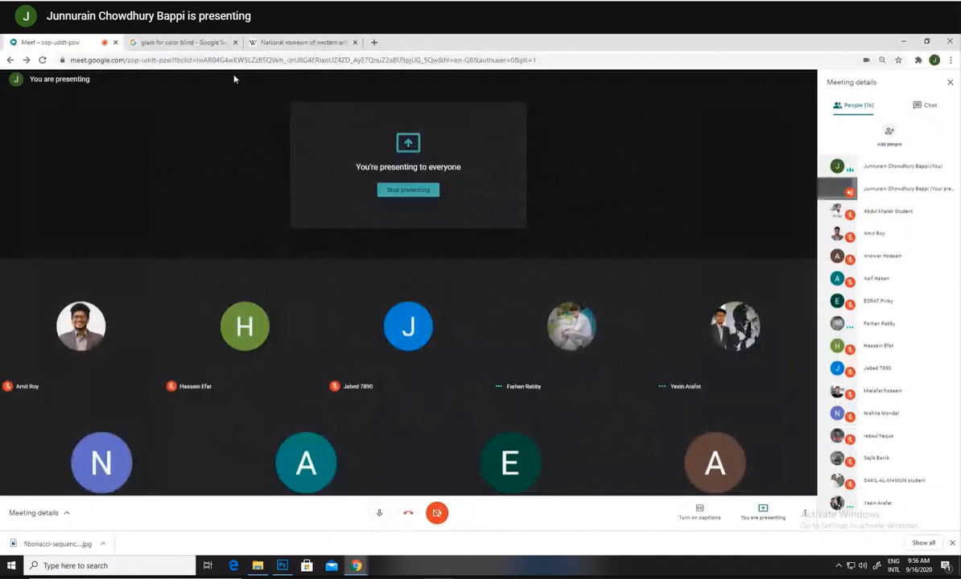
{"action": "left_click", "coordinate": [279, 42]}
{"action": "left_click", "coordinate": [11, 61]}
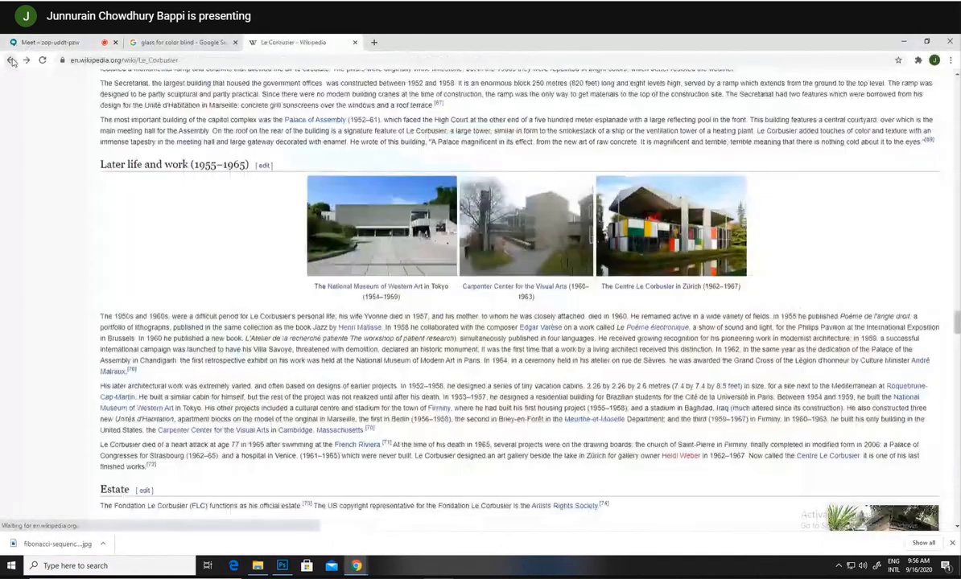
{"action": "left_click", "coordinate": [11, 60]}
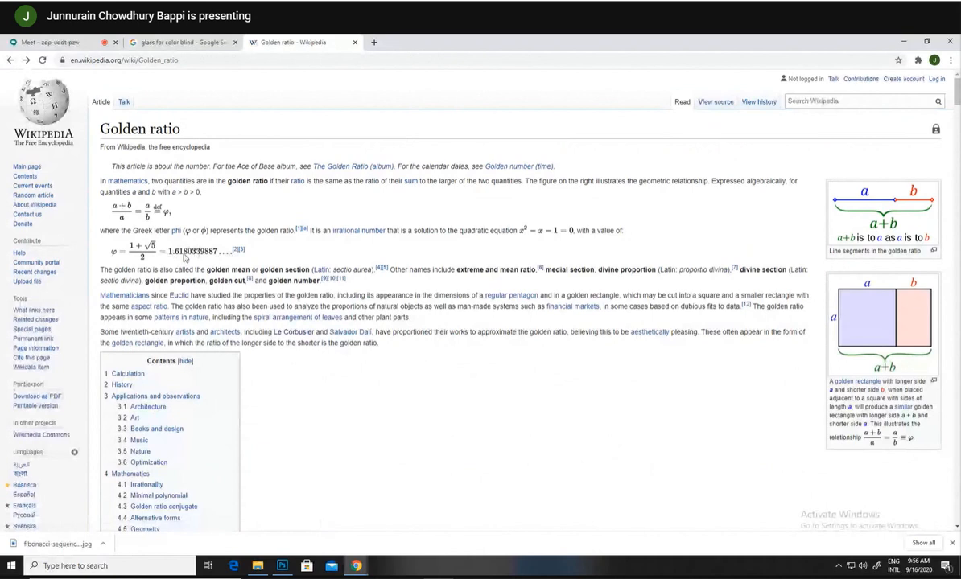
{"action": "left_click", "coordinate": [281, 566]}
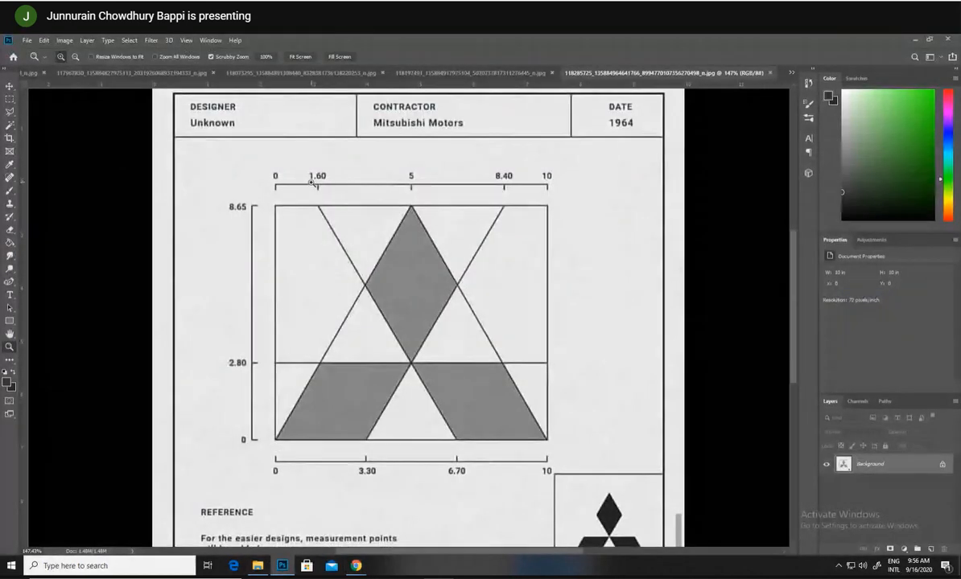
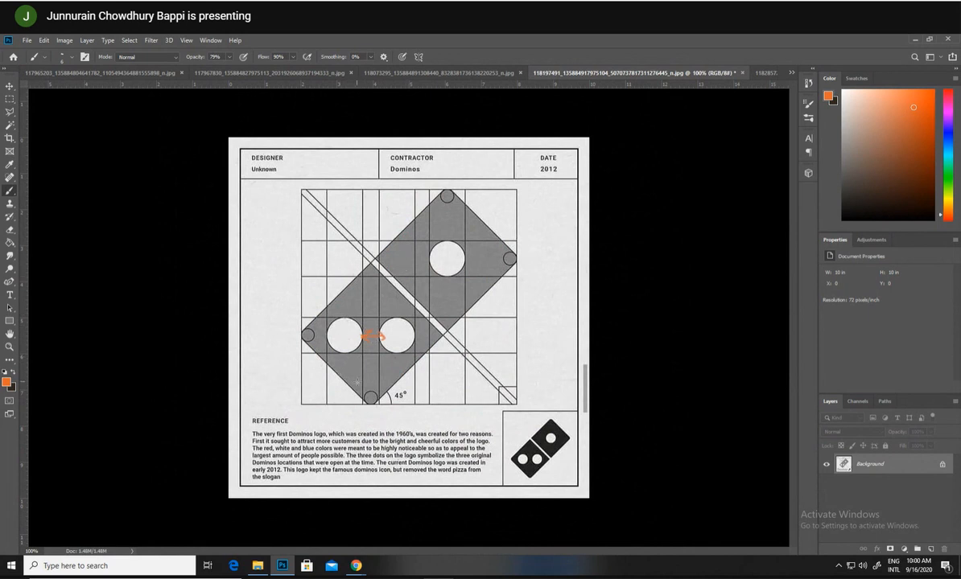
- Brush a vertical mark along the Dominos logo construction, and toggle the Meet microphone while moving on to the Logitech image
{"action": "left_click_drag", "start_coordinate": [326, 276], "coordinate": [323, 413]}
{"action": "left_click", "coordinate": [435, 554]}
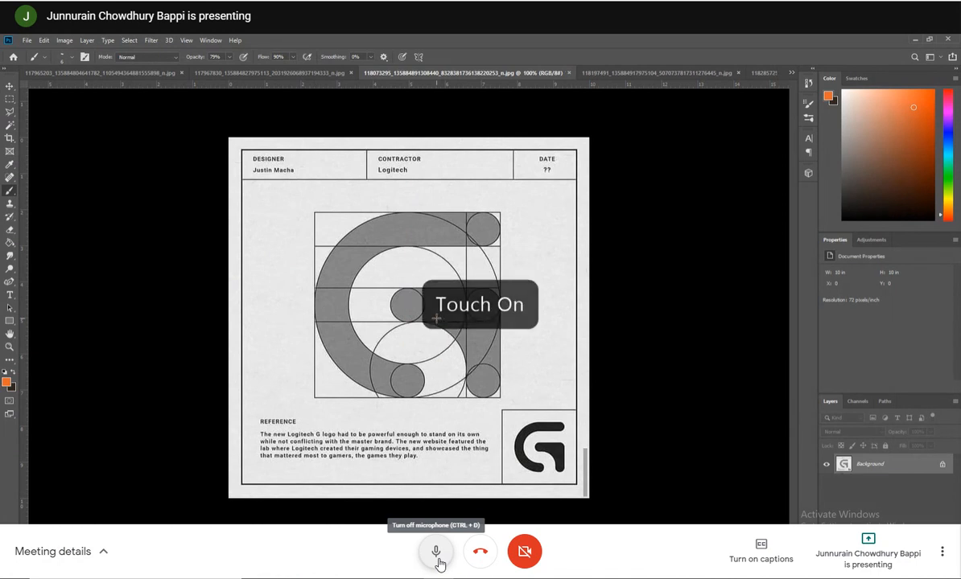
{"action": "left_click", "coordinate": [437, 555]}
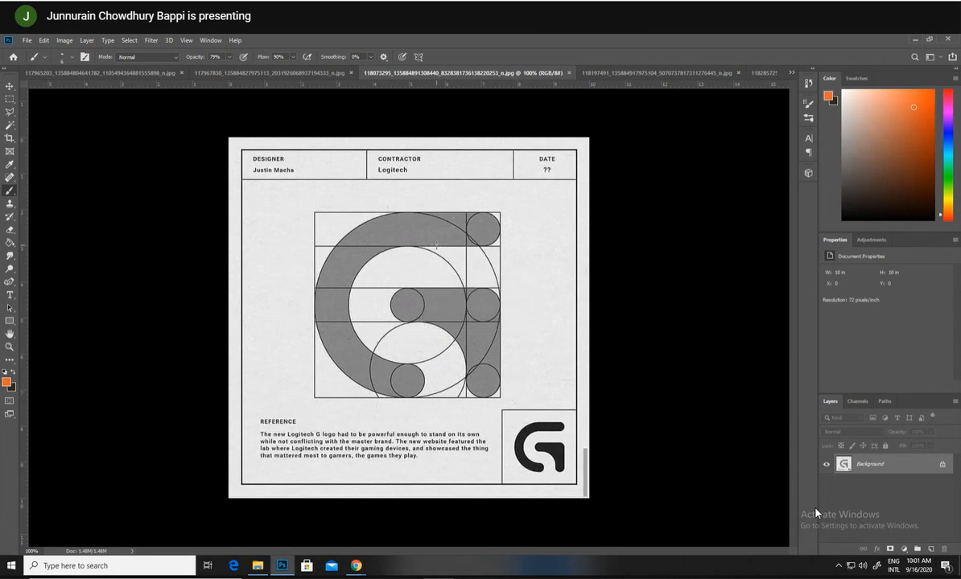
- Brush trial marks around the inner curves of the Logitech G construction, undoing each one
{"action": "mouse_move", "coordinate": [390, 345]}
{"action": "left_mouse_down"}
{"action": "mouse_move", "coordinate": [388, 326]}
{"action": "mouse_move", "coordinate": [405, 321]}
{"action": "left_mouse_up"}
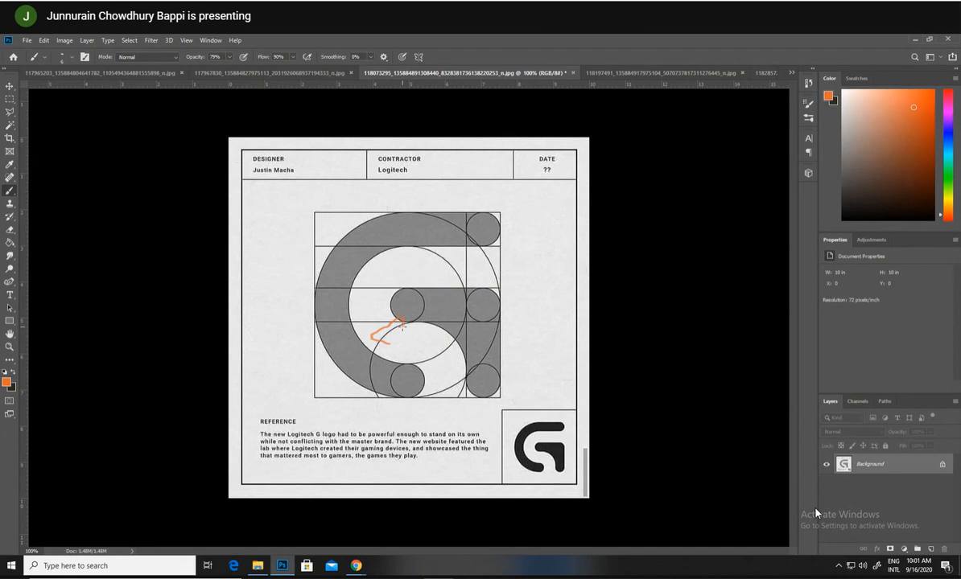
{"action": "key", "text": "ctrl+z"}
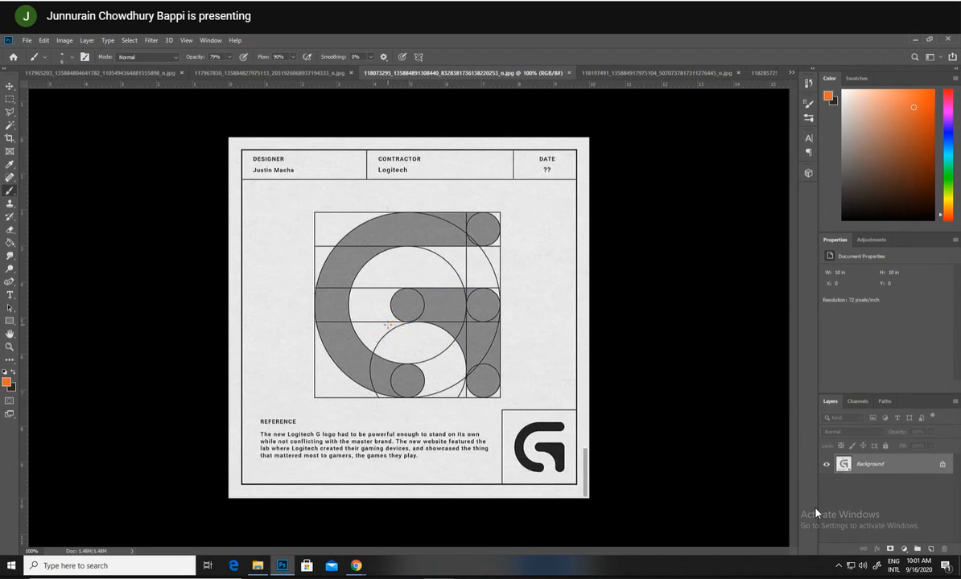
{"action": "mouse_move", "coordinate": [447, 313]}
{"action": "left_mouse_down"}
{"action": "mouse_move", "coordinate": [455, 360]}
{"action": "mouse_move", "coordinate": [432, 353]}
{"action": "left_mouse_up"}
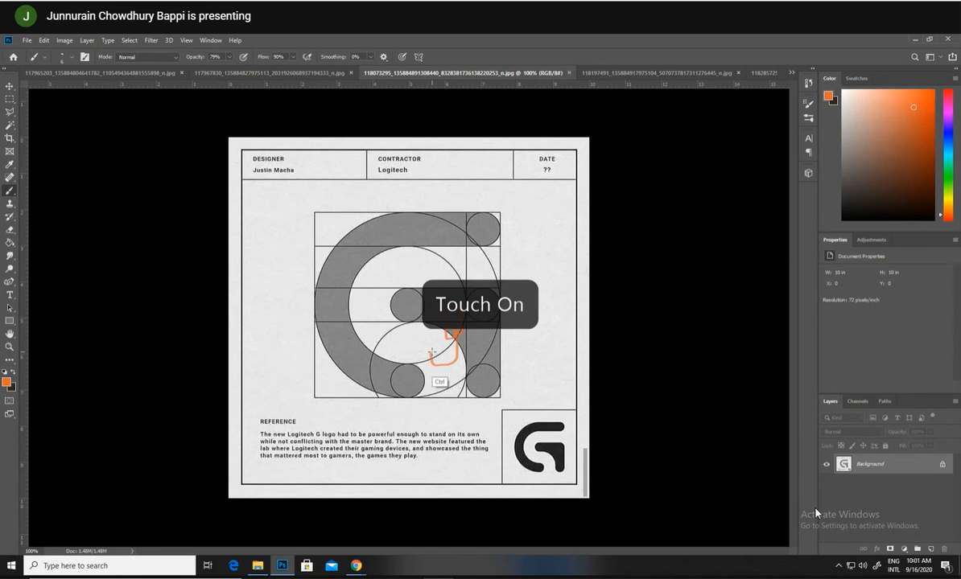
{"action": "key", "text": "ctrl+z"}
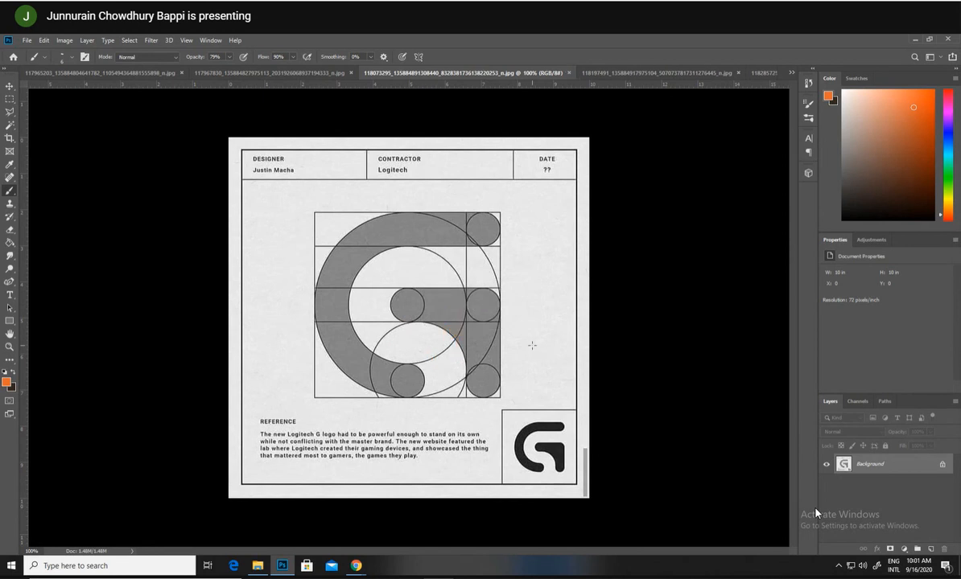
- Unlock the Logitech image's Background layer, and undo a trial brush stroke on the G
{"action": "left_click", "coordinate": [6, 177]}
{"action": "left_click", "coordinate": [8, 189]}
{"action": "key", "text": "shift"}
{"action": "left_click", "coordinate": [942, 464]}
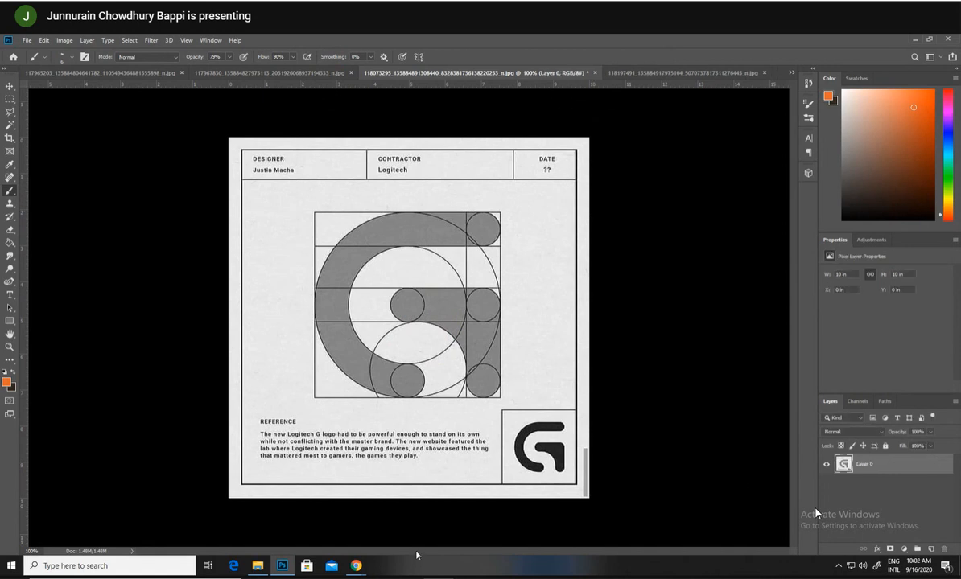
{"action": "left_click_drag", "start_coordinate": [383, 252], "coordinate": [377, 291]}
{"action": "key", "text": "ctrl+z"}
- Draw an ellipse about 193 by 182 px over the lower construction circle of the Logitech G
{"action": "left_click", "coordinate": [11, 320]}
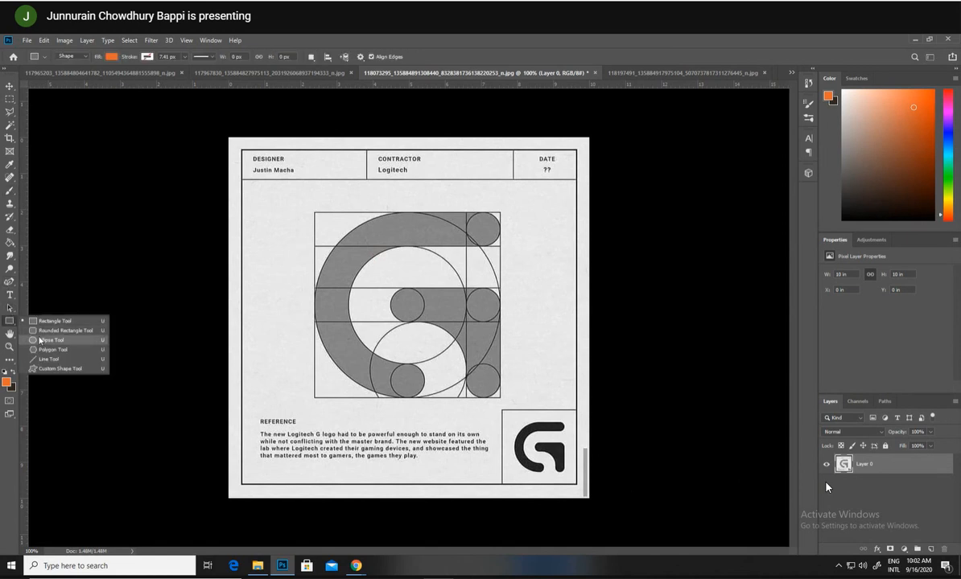
{"action": "left_click", "coordinate": [39, 340]}
{"action": "left_click_drag", "start_coordinate": [376, 326], "coordinate": [473, 416]}
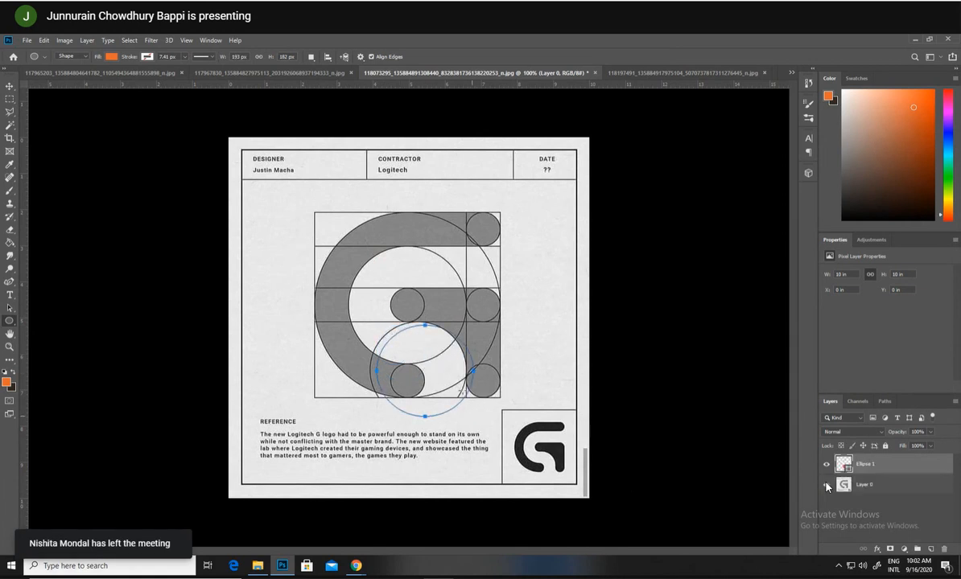
- Remove the ellipse's fill and give its stroke an orange colour
{"action": "left_click", "coordinate": [829, 320]}
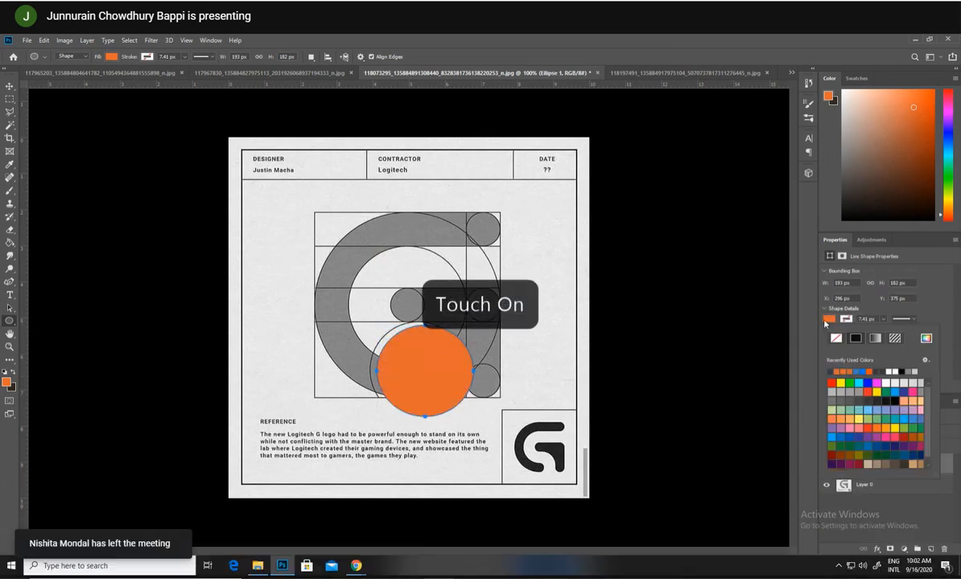
{"action": "left_click", "coordinate": [836, 338]}
{"action": "left_click", "coordinate": [846, 320]}
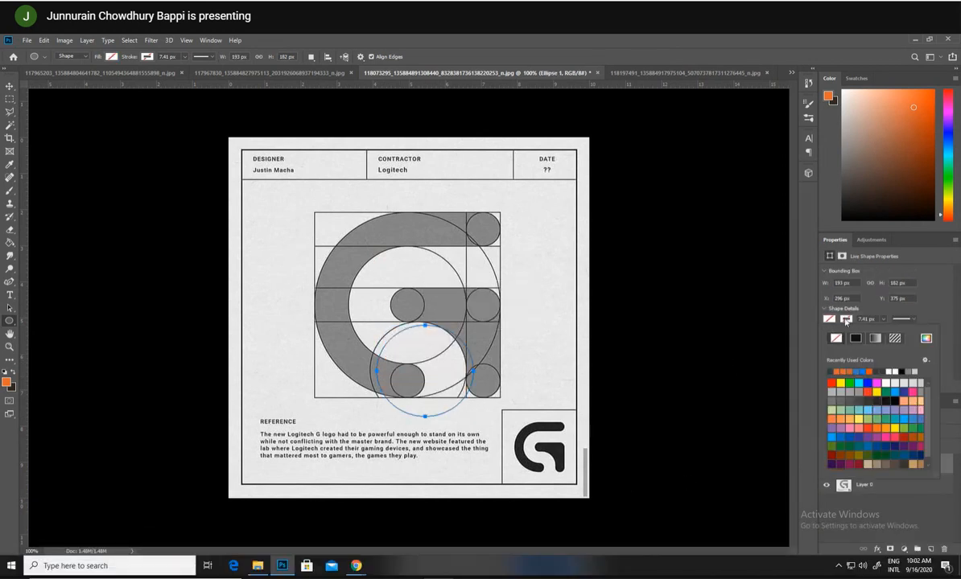
{"action": "left_click", "coordinate": [845, 320]}
{"action": "left_click", "coordinate": [846, 320]}
{"action": "left_click", "coordinate": [842, 371]}
- Move the orange ellipse onto the G's lower construction circle, at about X 280 px, Y 360 px, and turn on the Meet microphone
{"action": "left_click", "coordinate": [10, 86]}
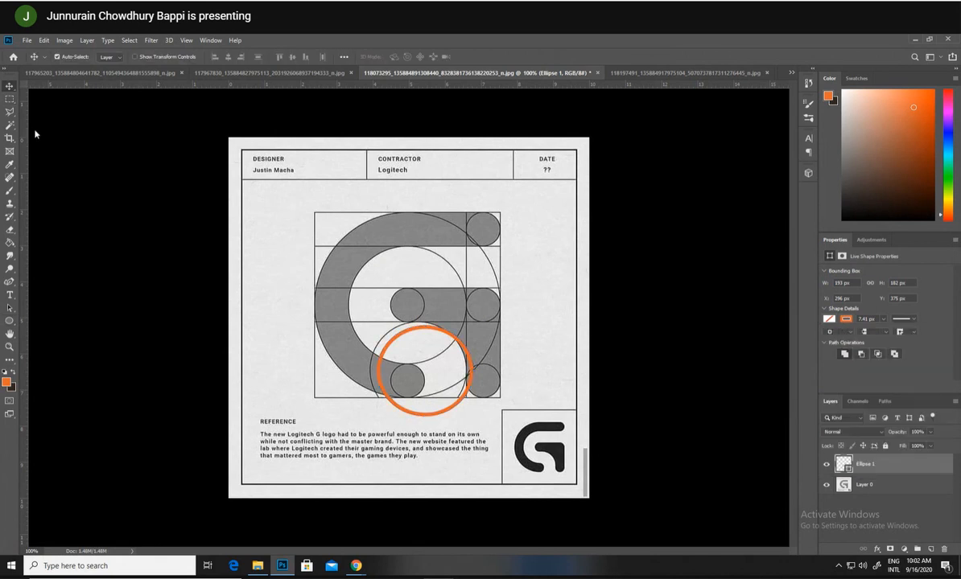
{"action": "left_click_drag", "start_coordinate": [388, 349], "coordinate": [375, 339]}
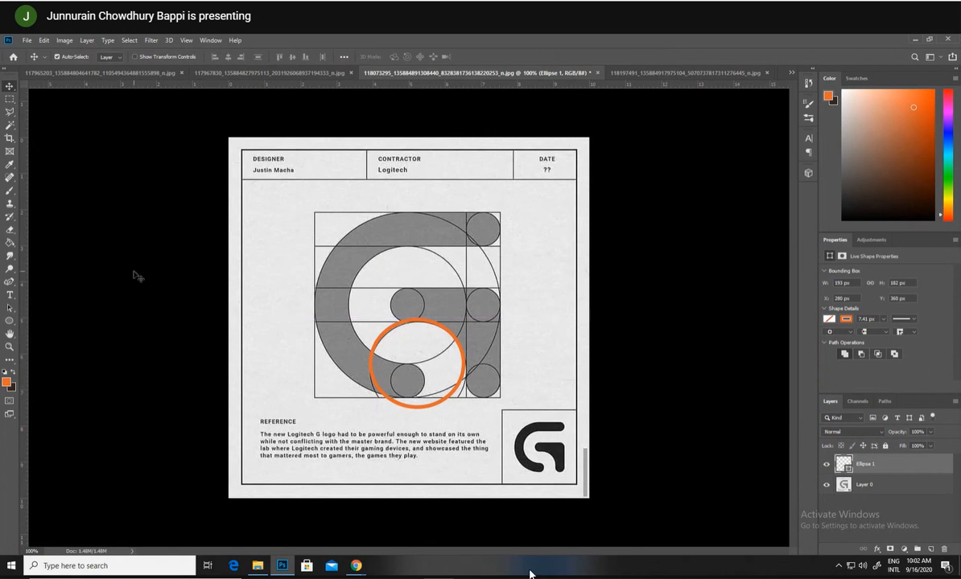
{"action": "left_click", "coordinate": [435, 553]}
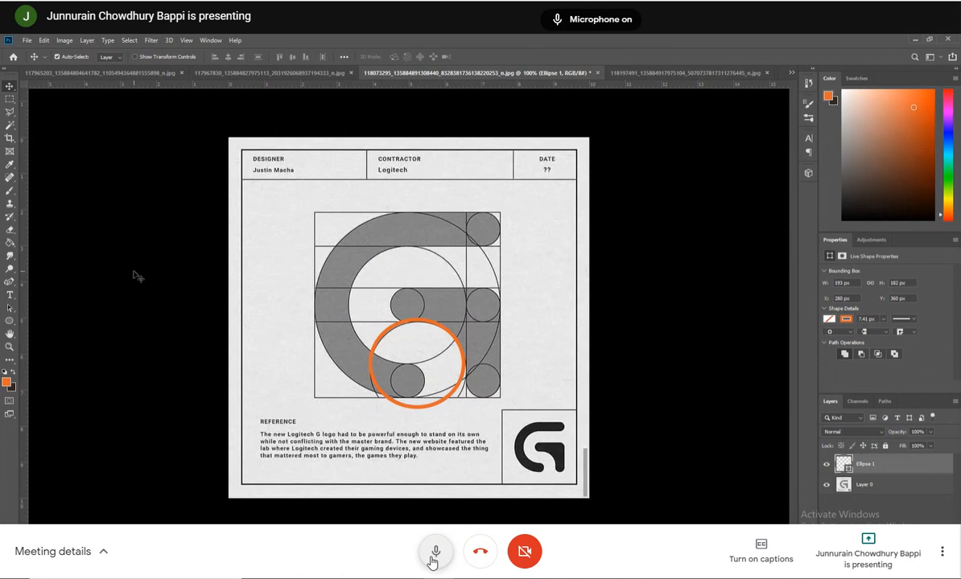
{"action": "key", "text": "b"}
{"action": "left_click", "coordinate": [480, 320]}
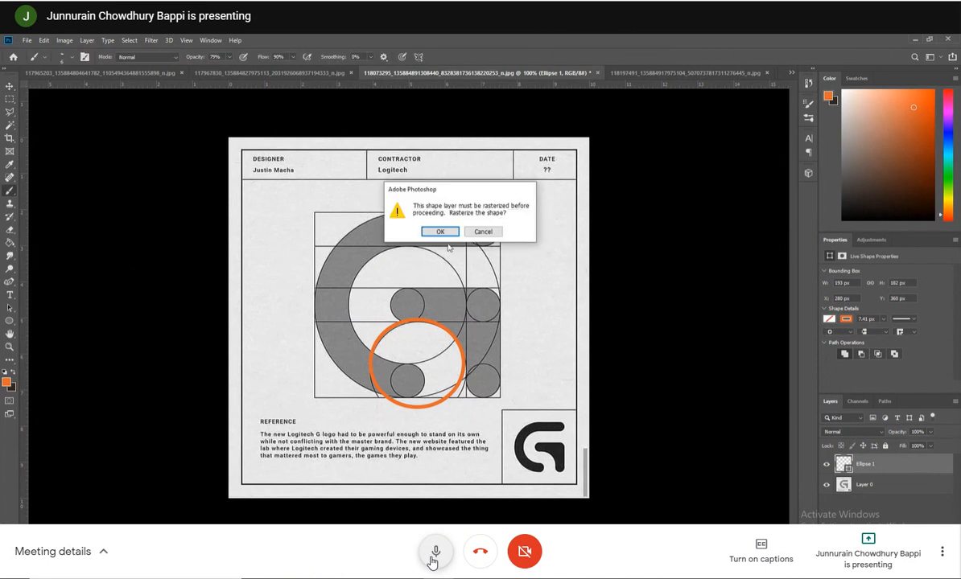
{"action": "left_click", "coordinate": [491, 232]}
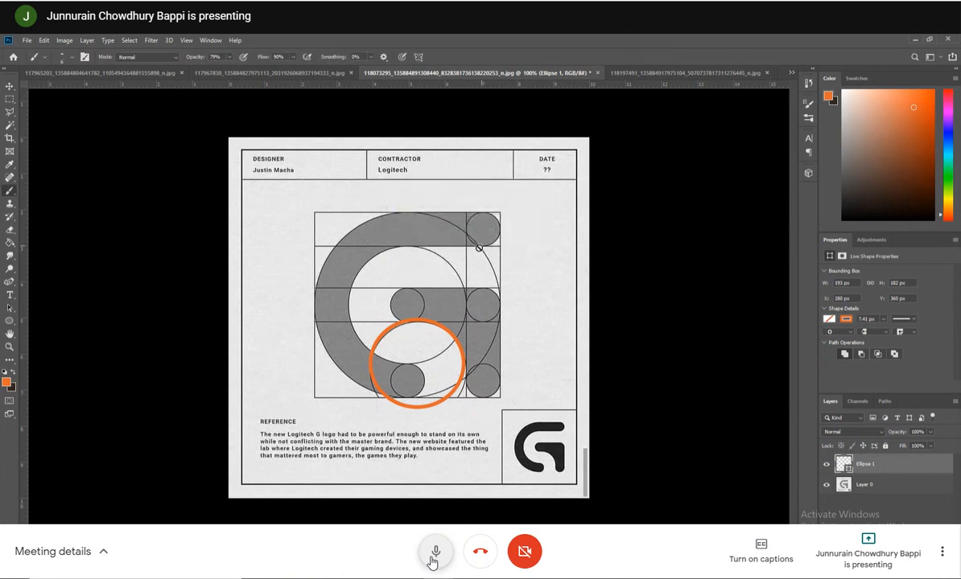
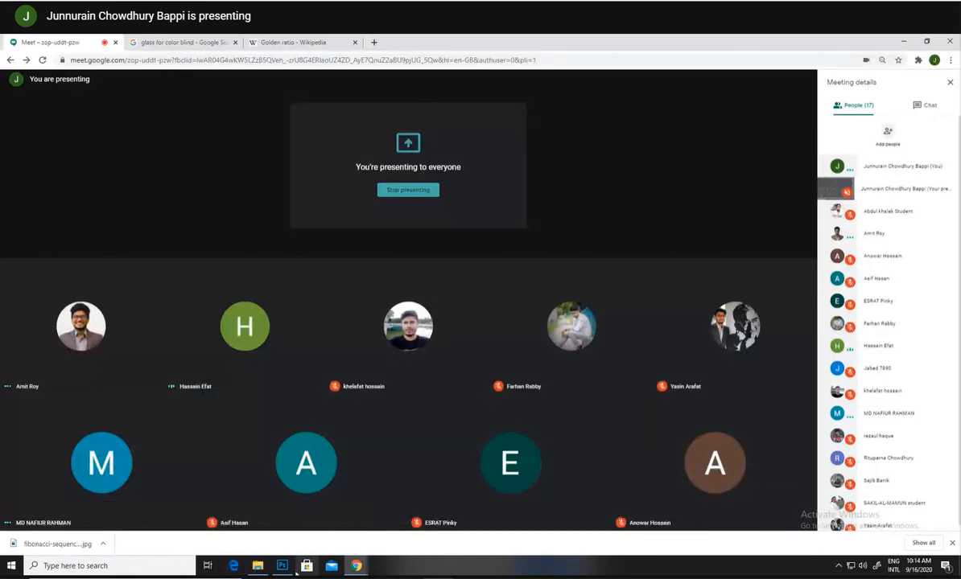
- Switch from the Meet call back to the golden ratio circles image in Photoshop
{"action": "mouse_move", "coordinate": [281, 566]}
{"action": "left_click", "coordinate": [282, 519]}
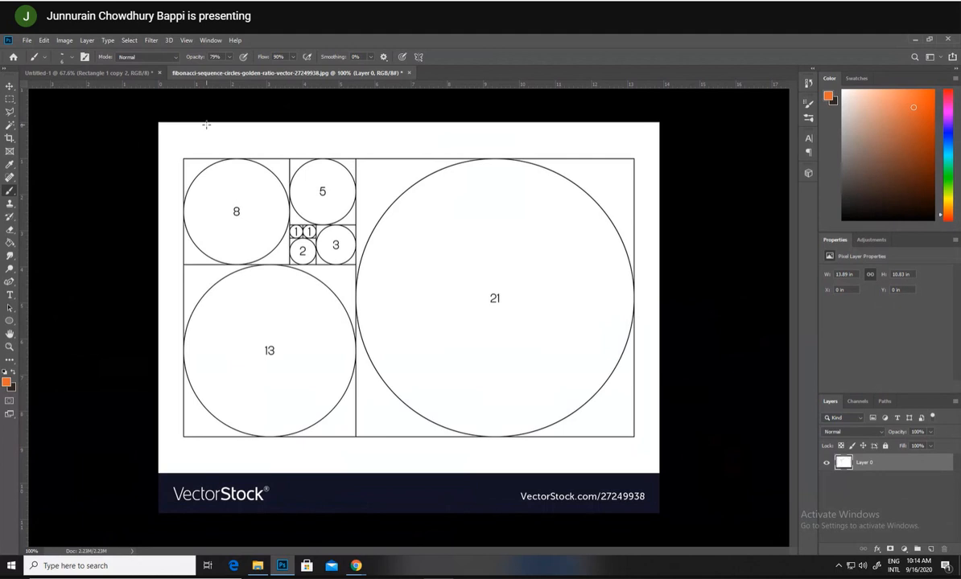
- Draw an ellipse about 344 by 333 px over the circle labelled 13 in the golden ratio image
{"action": "left_click", "coordinate": [114, 70]}
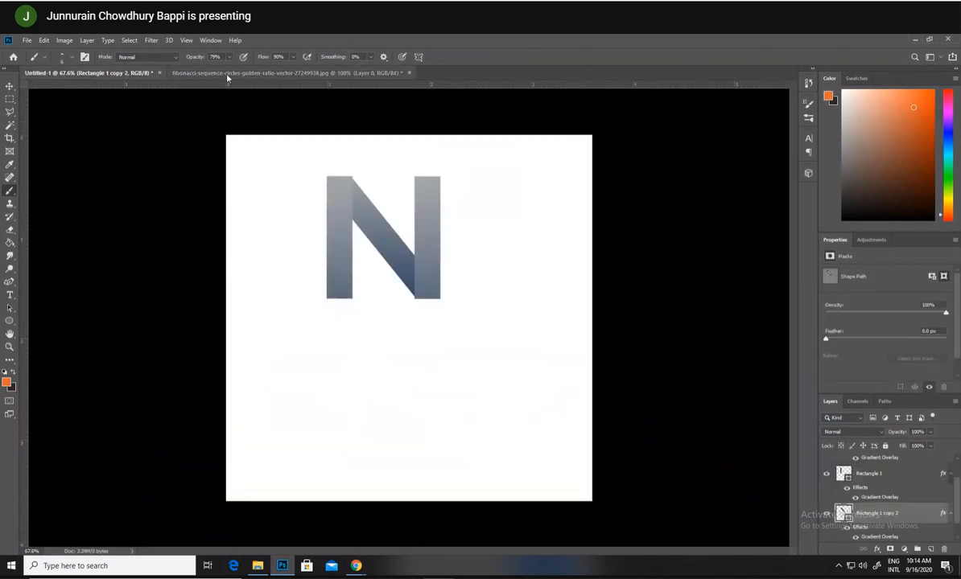
{"action": "left_click", "coordinate": [227, 73]}
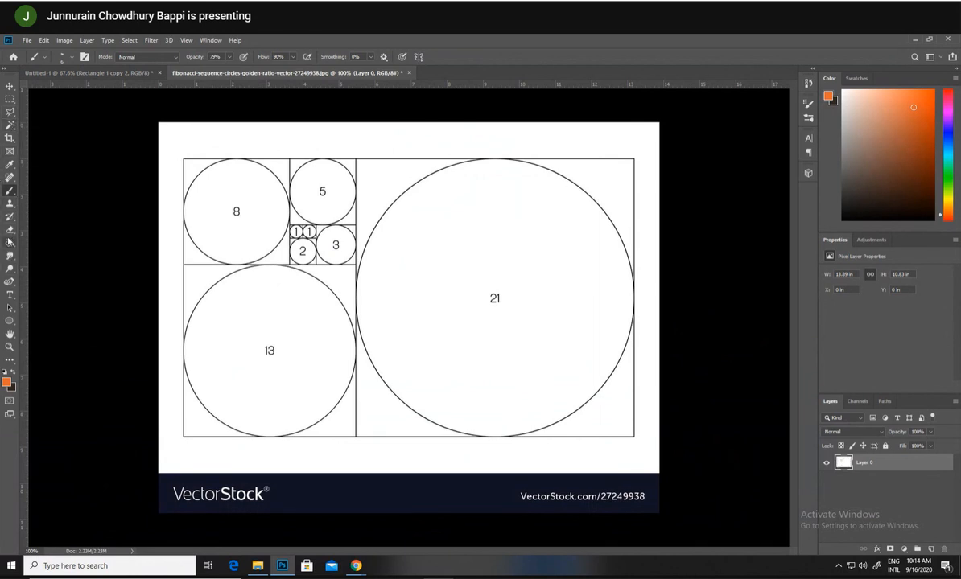
{"action": "left_click", "coordinate": [10, 320]}
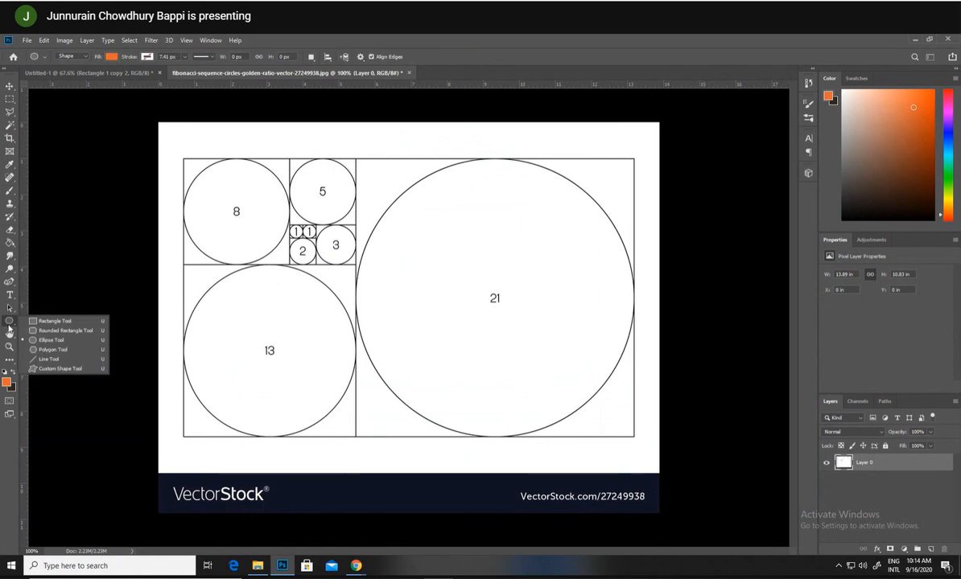
{"action": "left_click", "coordinate": [64, 340]}
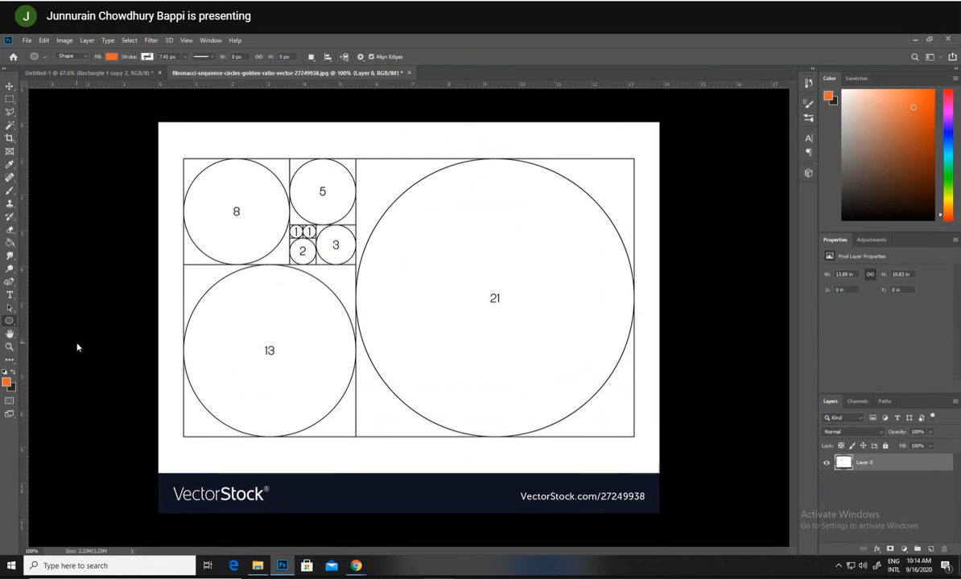
{"action": "left_click_drag", "start_coordinate": [181, 273], "coordinate": [351, 440]}
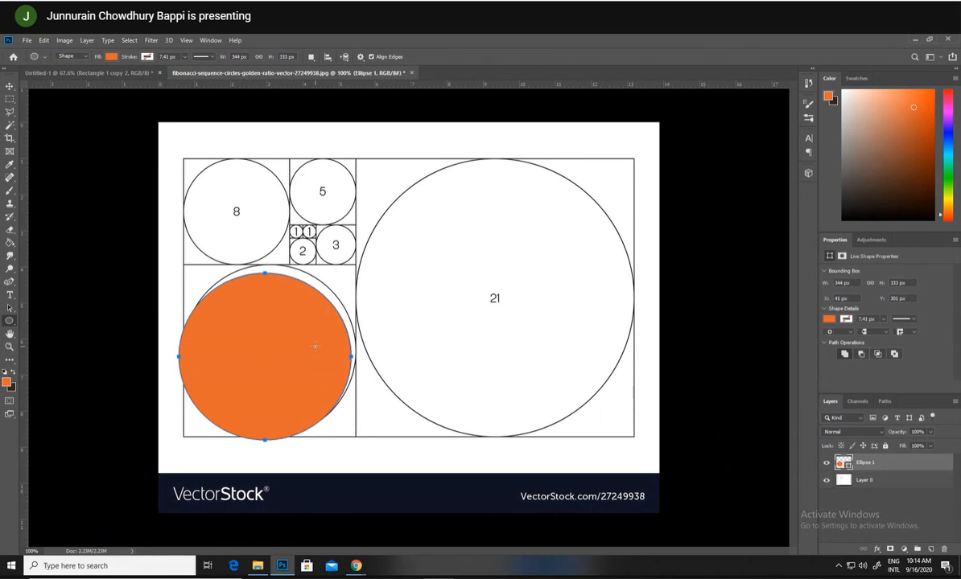
- Remove the ellipse's fill and give its stroke a dark navy colour
{"action": "left_click", "coordinate": [829, 320]}
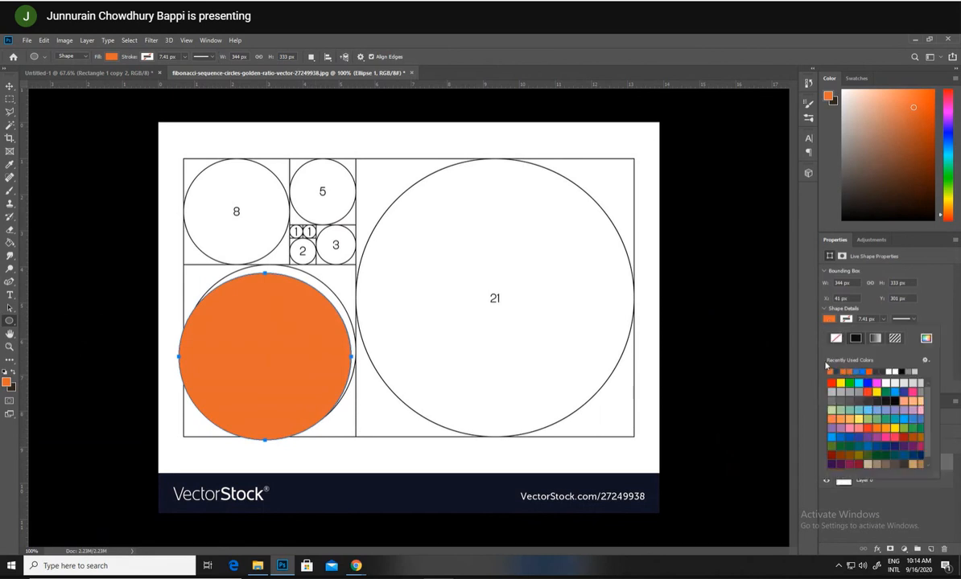
{"action": "left_click", "coordinate": [836, 339]}
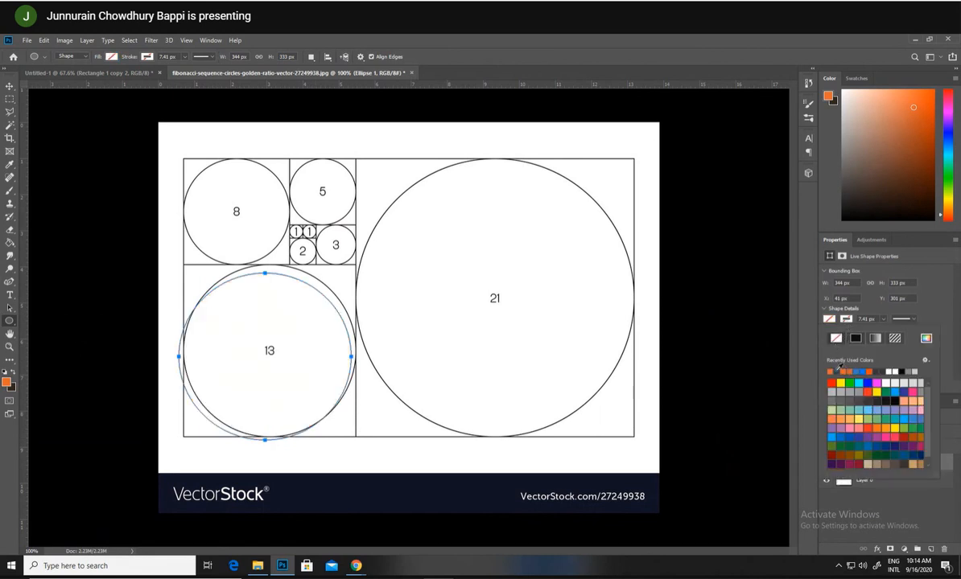
{"action": "left_click", "coordinate": [841, 371]}
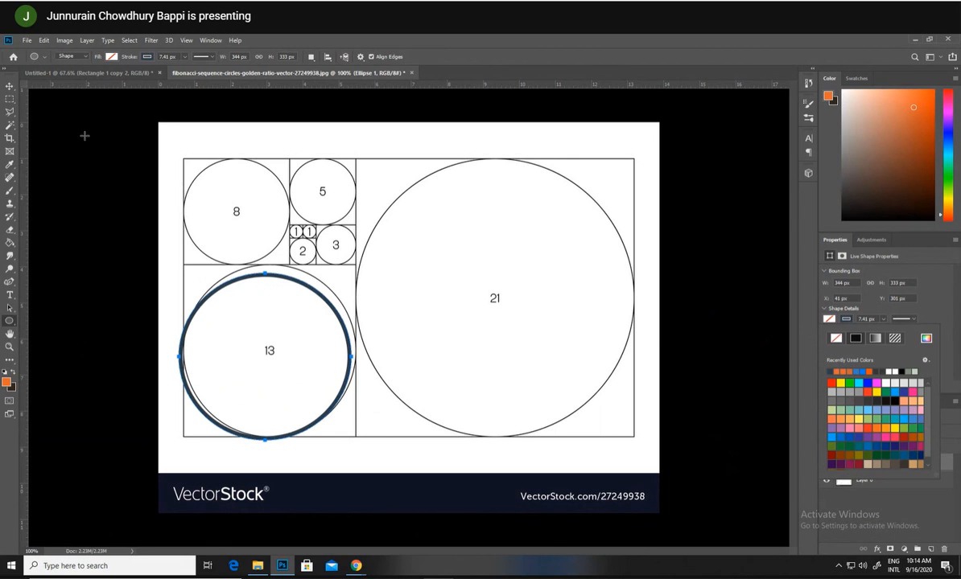
- Move the ellipse onto the circle labelled 13 and stretch its height to 344 px to match that circle
{"action": "left_click", "coordinate": [10, 86]}
{"action": "left_click_drag", "start_coordinate": [273, 280], "coordinate": [281, 273]}
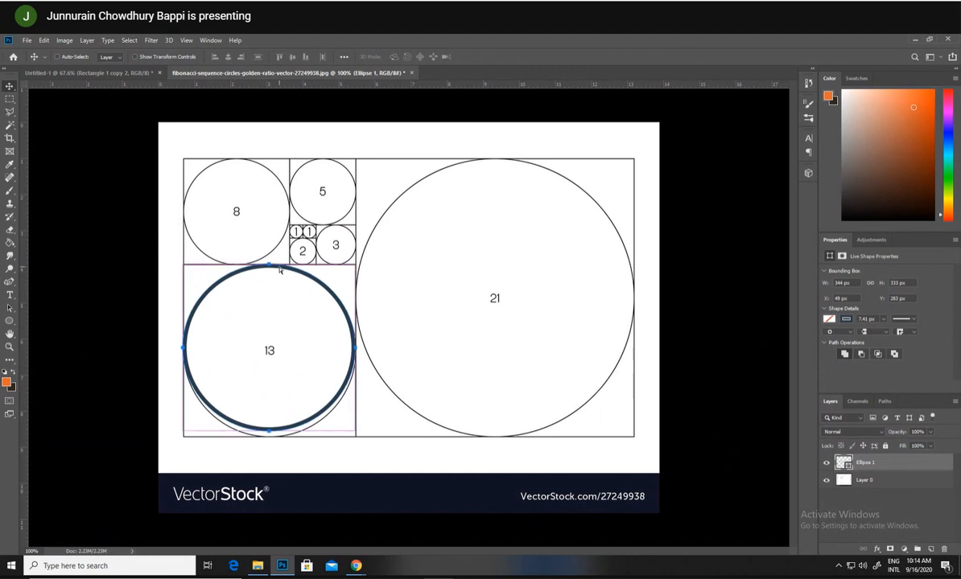
{"action": "key", "text": "ctrl+t"}
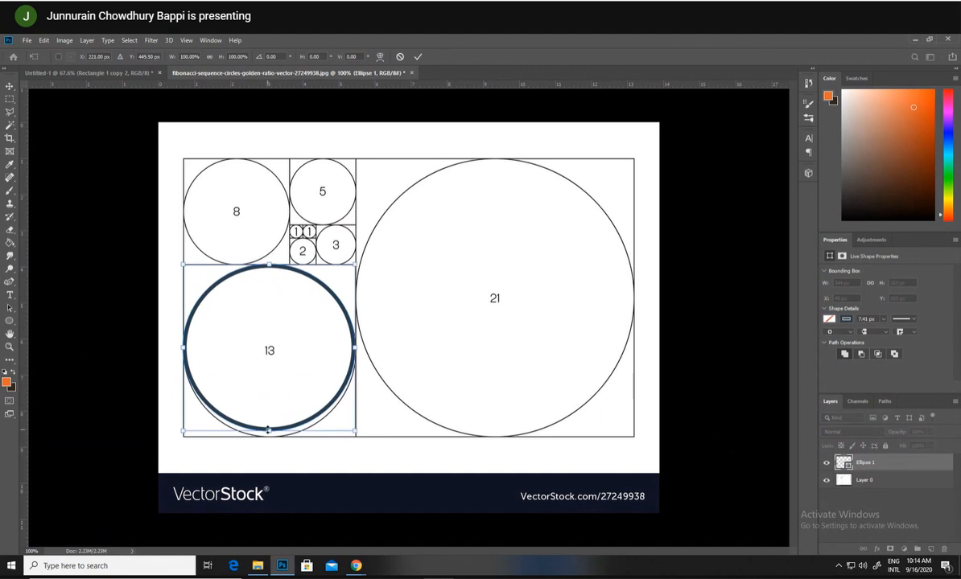
{"action": "left_click_drag", "start_coordinate": [270, 432], "coordinate": [269, 436]}
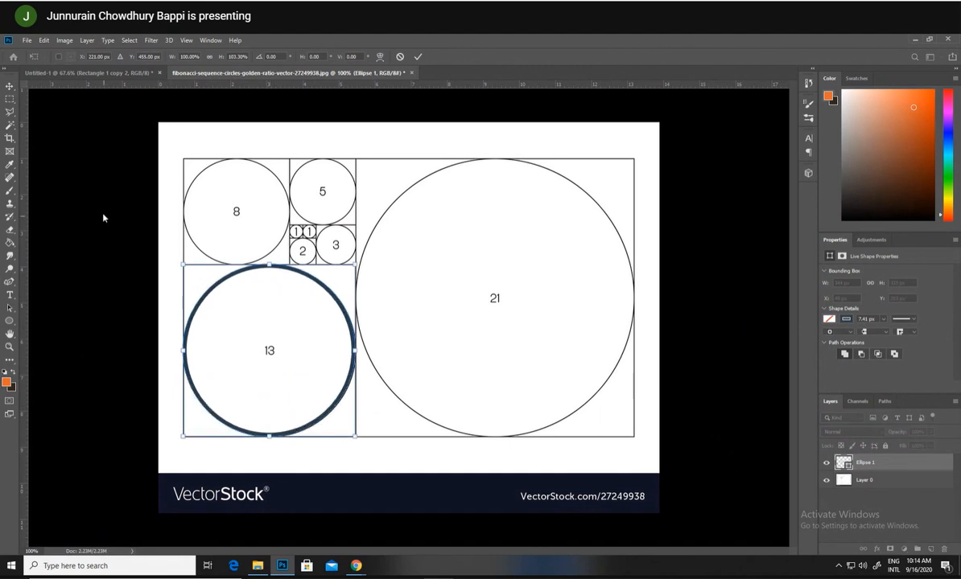
{"action": "left_click", "coordinate": [10, 88]}
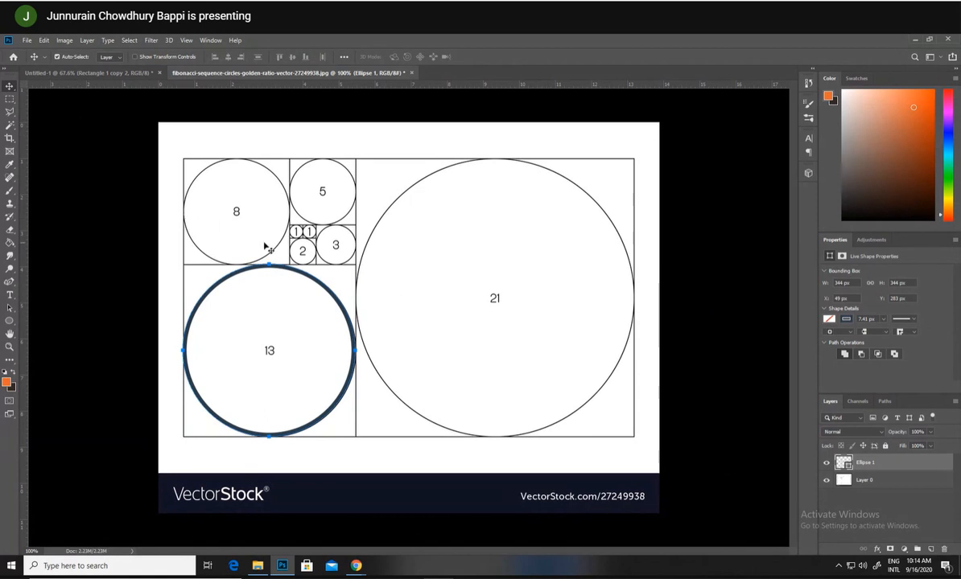
- Copy the navy circle into the Untitled-1 document and place it below the letter N
{"action": "left_click_drag", "start_coordinate": [264, 274], "coordinate": [420, 317]}
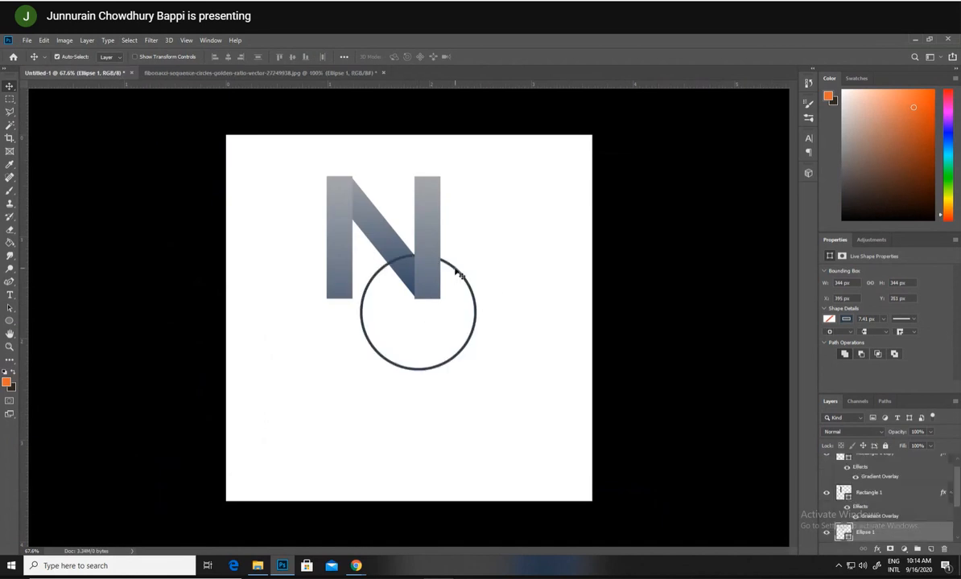
{"action": "left_click_drag", "start_coordinate": [458, 274], "coordinate": [462, 341]}
{"action": "key", "text": "ctrl+z"}
- Delete the three gradient bars that form the letter N
{"action": "left_click", "coordinate": [438, 241]}
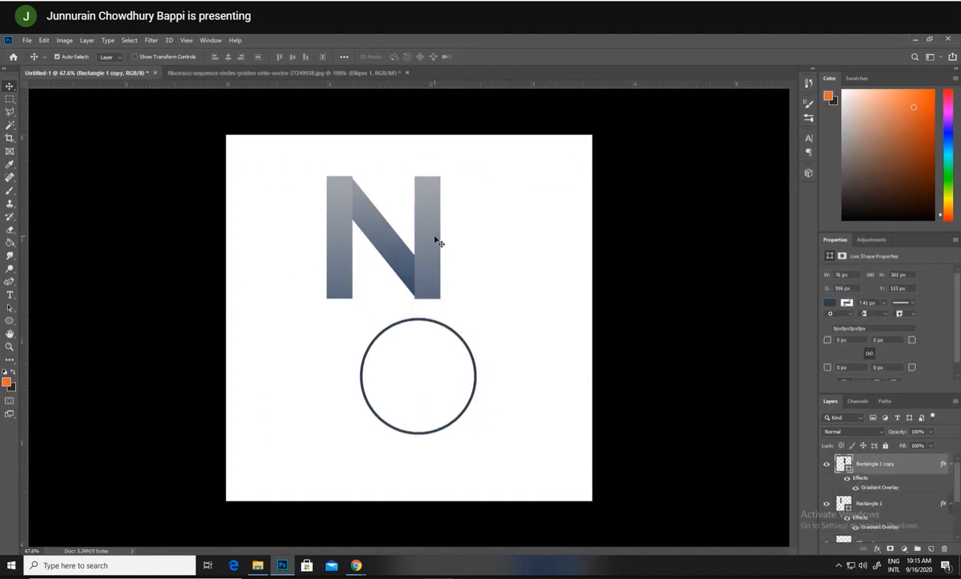
{"action": "key", "text": "Delete"}
{"action": "left_click", "coordinate": [373, 239]}
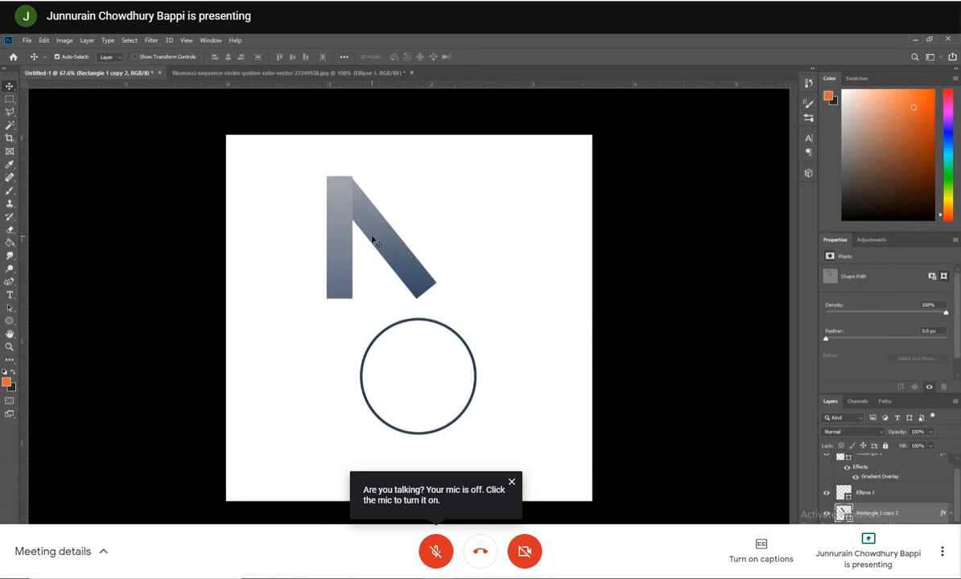
{"action": "key", "text": "Delete"}
{"action": "left_click", "coordinate": [346, 233]}
{"action": "key", "text": "Delete"}
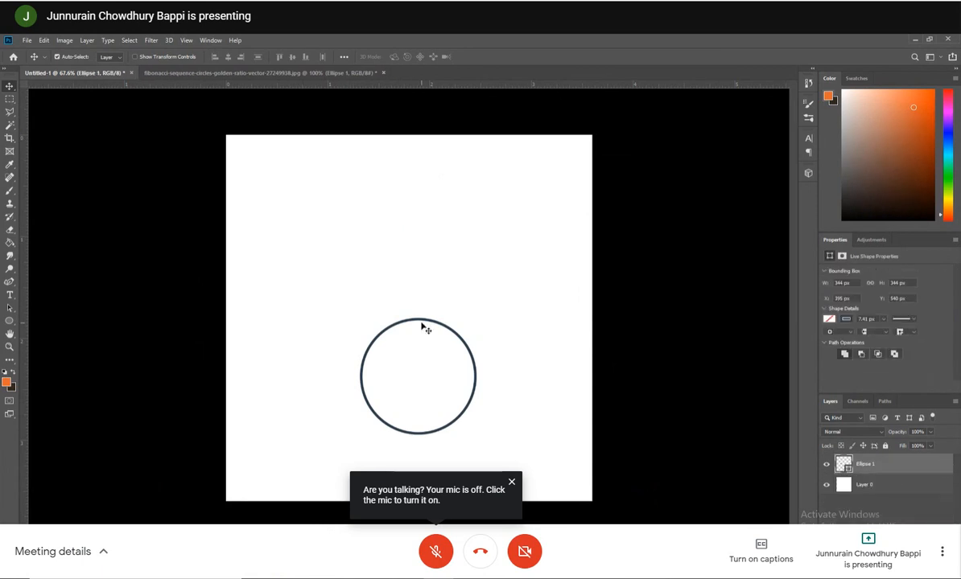
- Move the circle up to the centre of the canvas and reduce its stroke width to 0.44 px
{"action": "left_click_drag", "start_coordinate": [424, 322], "coordinate": [424, 256]}
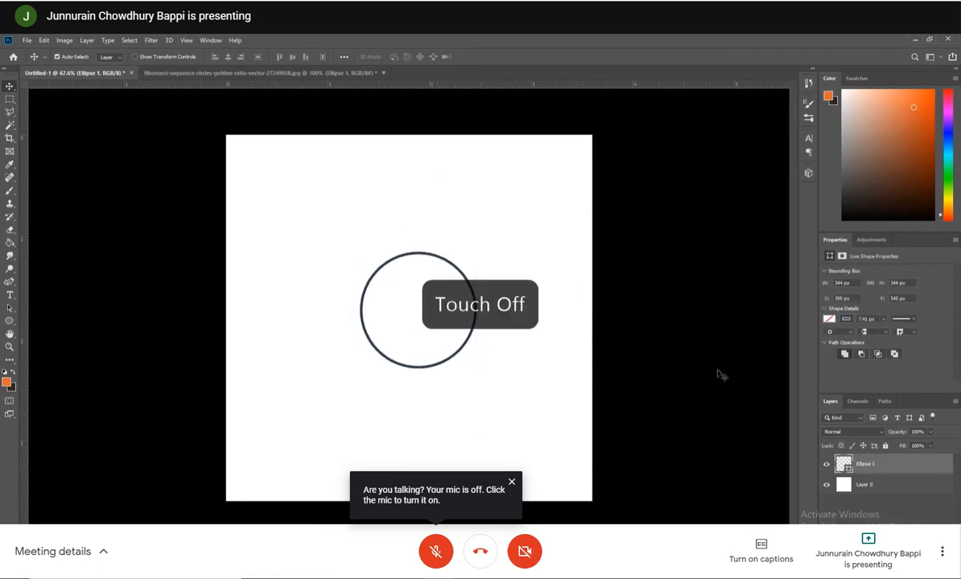
{"action": "left_click", "coordinate": [879, 333]}
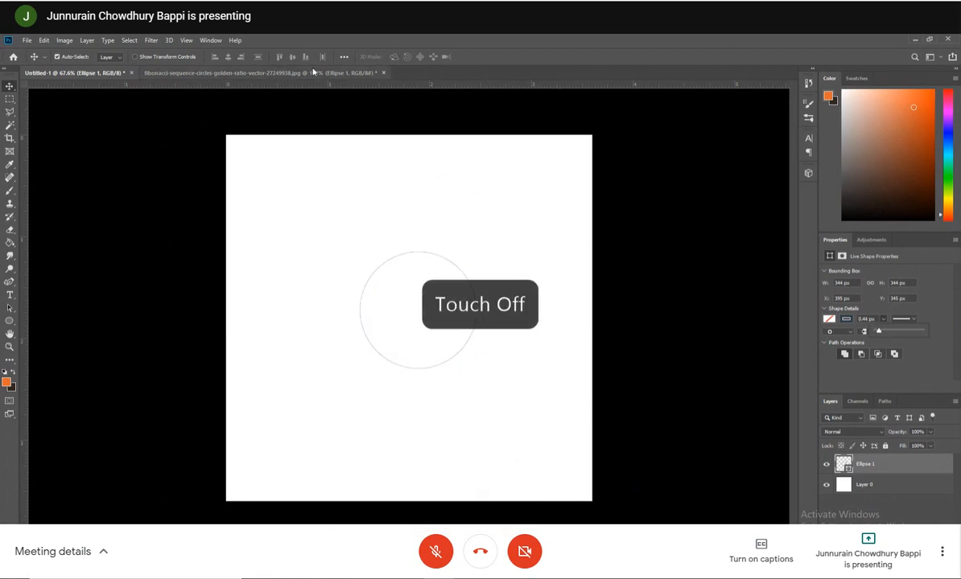
- Draw an ellipse about 150 by 149 px over the circle labelled 5 in the golden ratio image
{"action": "left_click", "coordinate": [282, 73]}
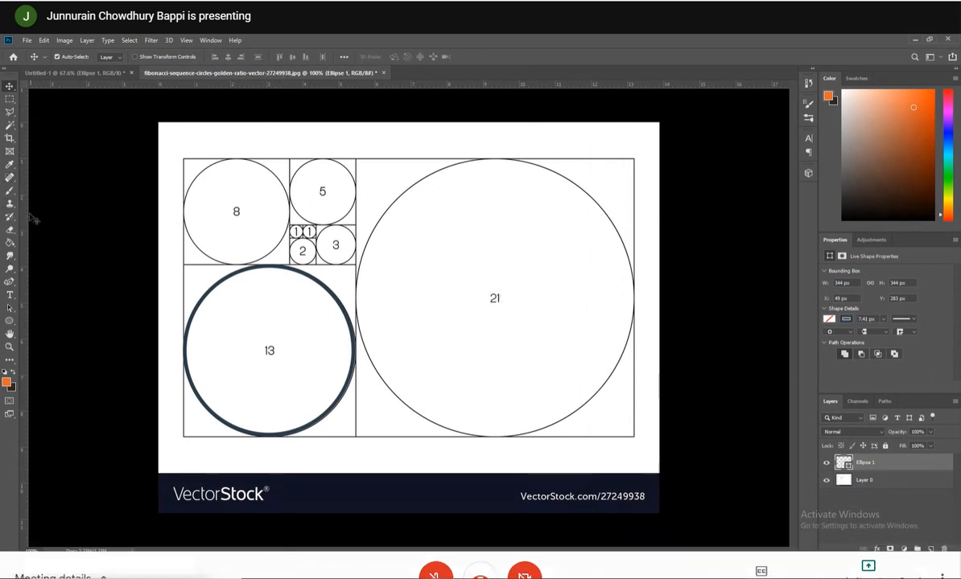
{"action": "left_click", "coordinate": [10, 192]}
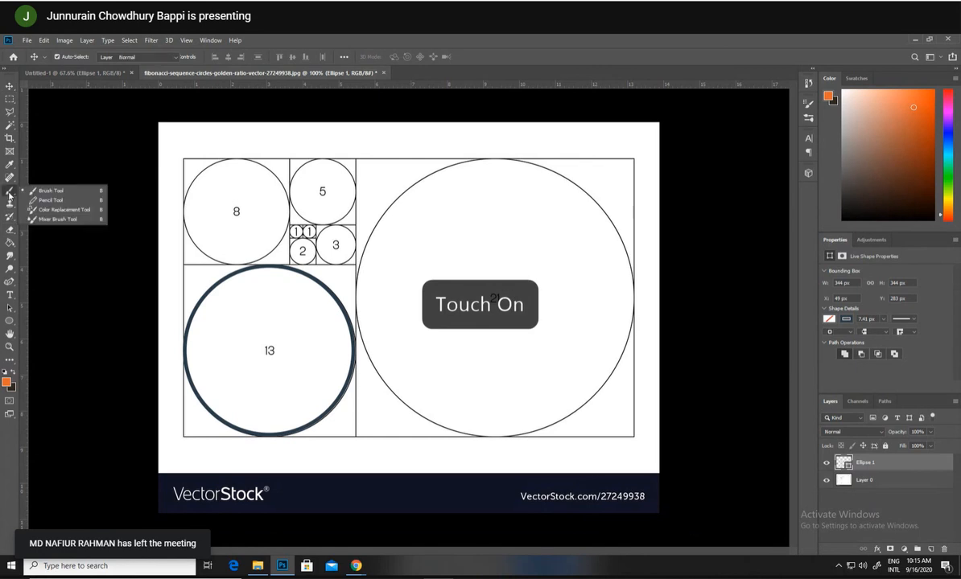
{"action": "left_click", "coordinate": [10, 195]}
{"action": "left_click", "coordinate": [10, 321]}
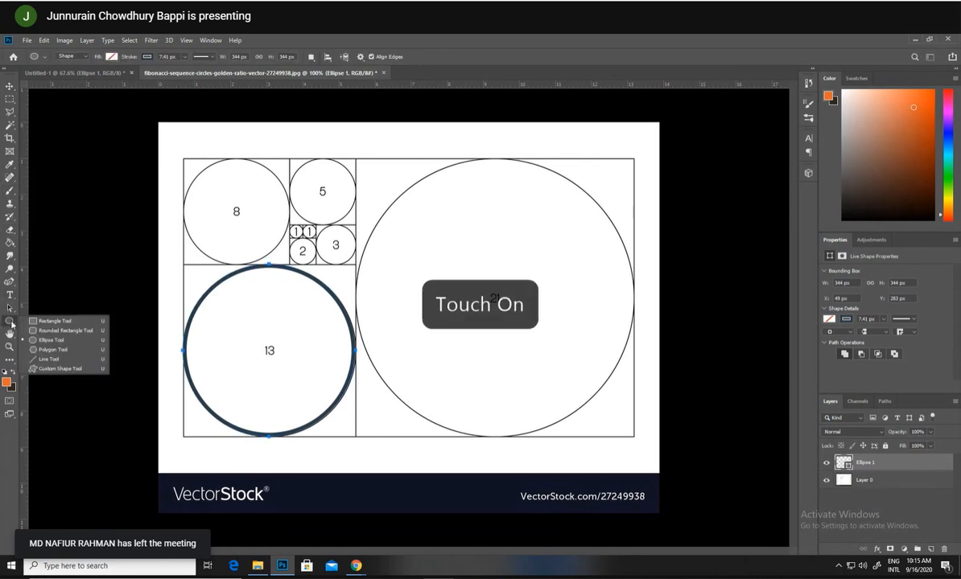
{"action": "left_click", "coordinate": [53, 339]}
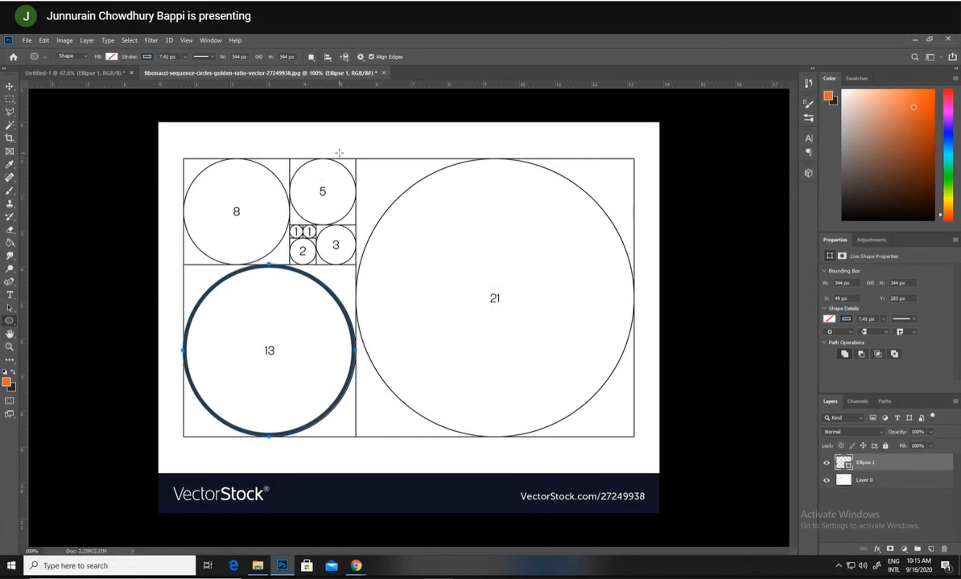
{"action": "left_click_drag", "start_coordinate": [281, 145], "coordinate": [359, 221]}
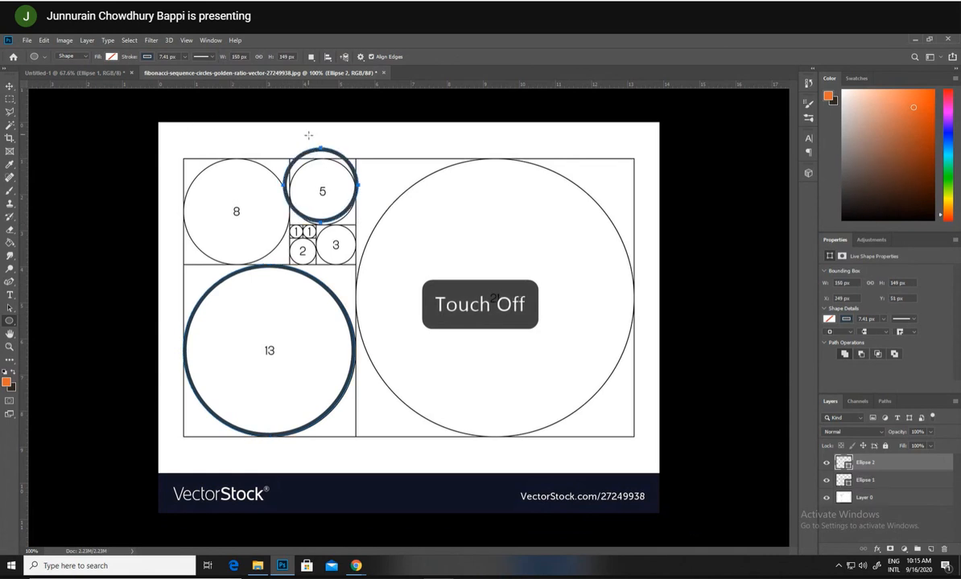
- Move and scale the new ellipse to about 135 by 138 px so it fits the circle labelled 5
{"action": "left_click", "coordinate": [9, 86]}
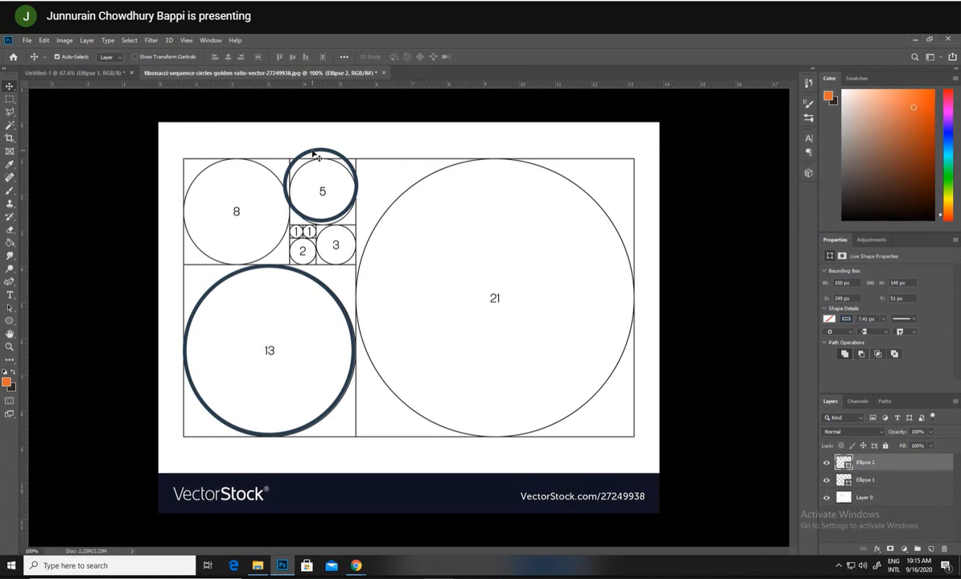
{"action": "left_click_drag", "start_coordinate": [315, 151], "coordinate": [319, 159]}
{"action": "key", "text": "ctrl+t"}
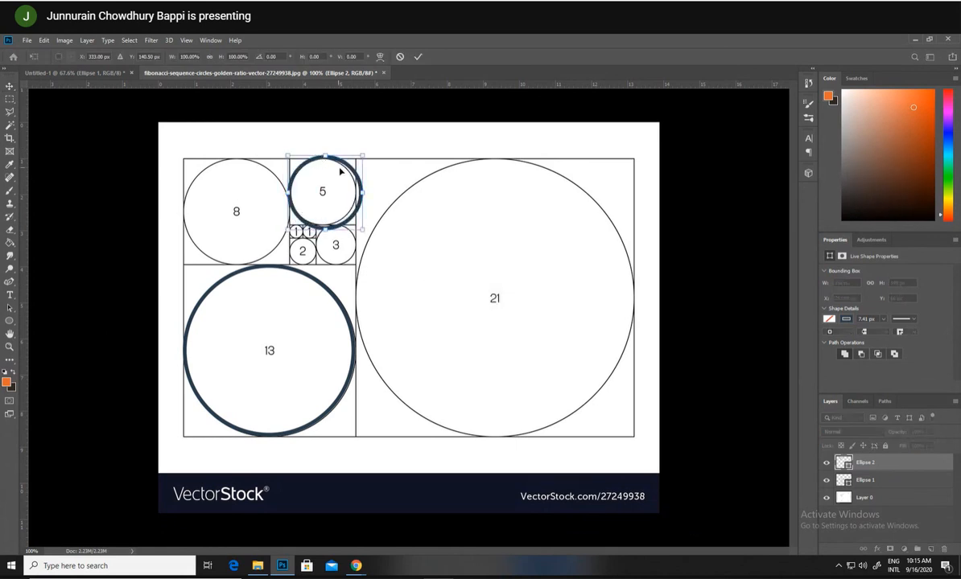
{"action": "left_click_drag", "start_coordinate": [362, 193], "coordinate": [355, 190]}
{"action": "left_click_drag", "start_coordinate": [321, 231], "coordinate": [321, 226]}
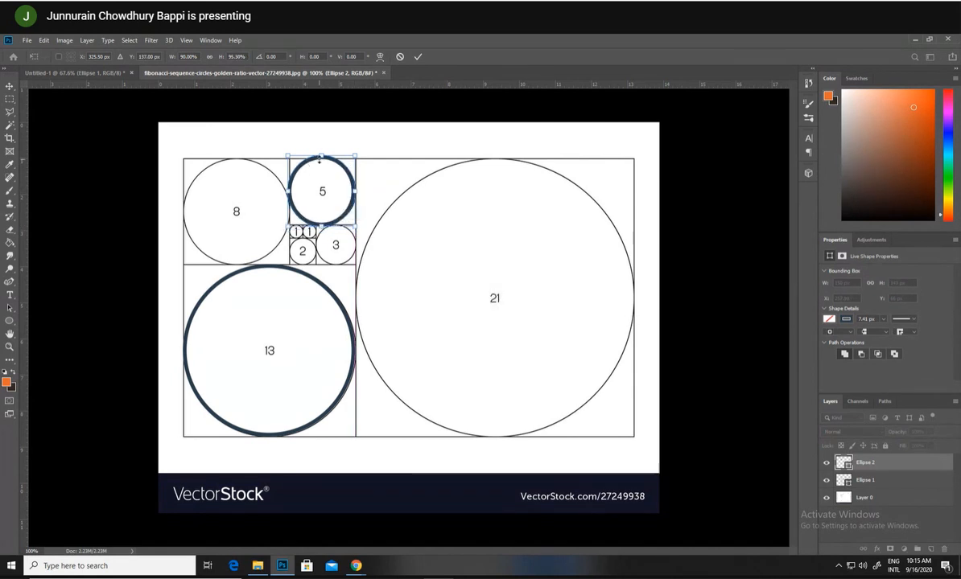
{"action": "left_click_drag", "start_coordinate": [322, 153], "coordinate": [322, 157]}
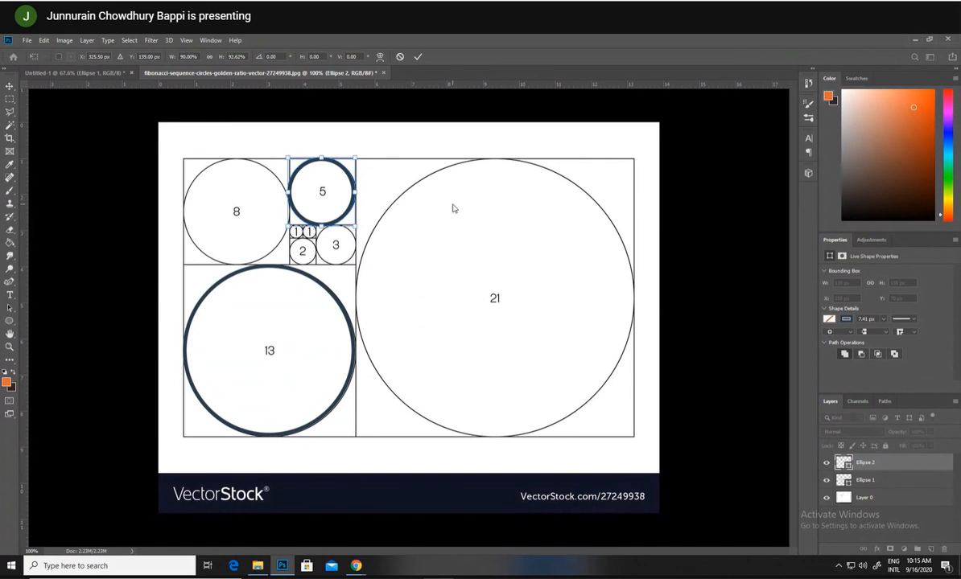
{"action": "key", "text": "Return"}
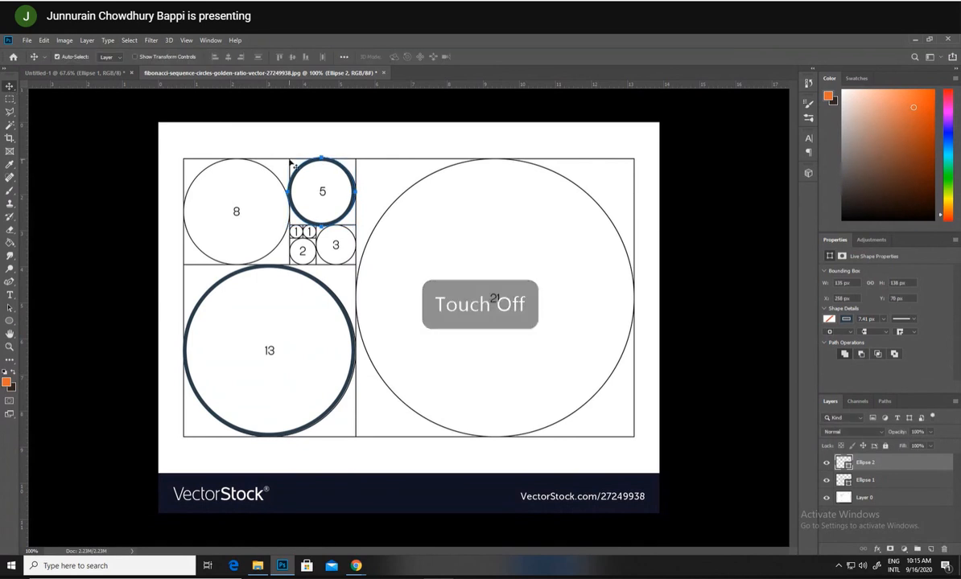
- Copy the small circle into Untitled-1 and arrange it with two duplicates around the upper part of the large circle
{"action": "left_click_drag", "start_coordinate": [306, 173], "coordinate": [375, 246]}
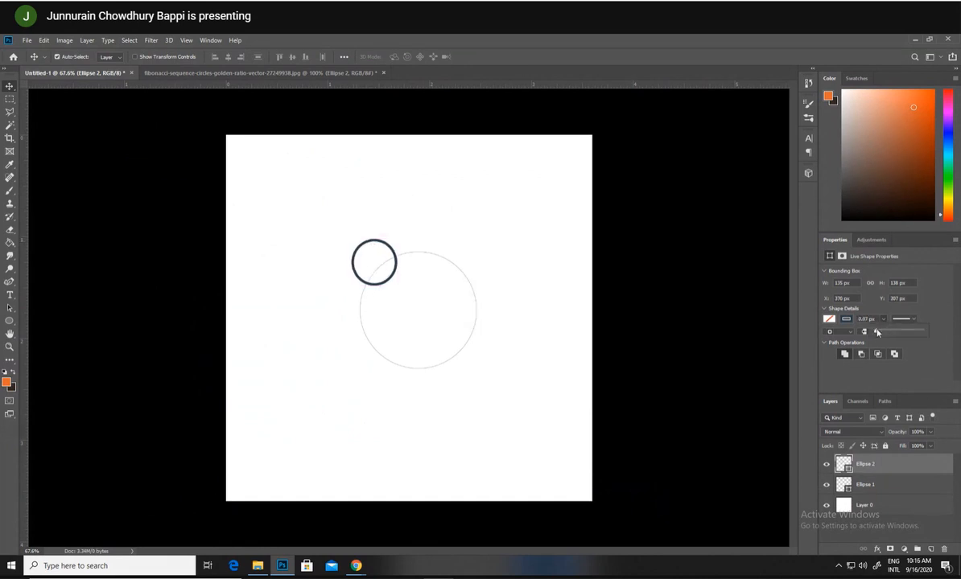
{"action": "left_click_drag", "start_coordinate": [877, 332], "coordinate": [886, 332]}
{"action": "mouse_move", "coordinate": [388, 248]}
{"action": "left_mouse_down"}
{"action": "mouse_move", "coordinate": [465, 247]}
{"action": "mouse_move", "coordinate": [374, 237]}
{"action": "left_mouse_up"}
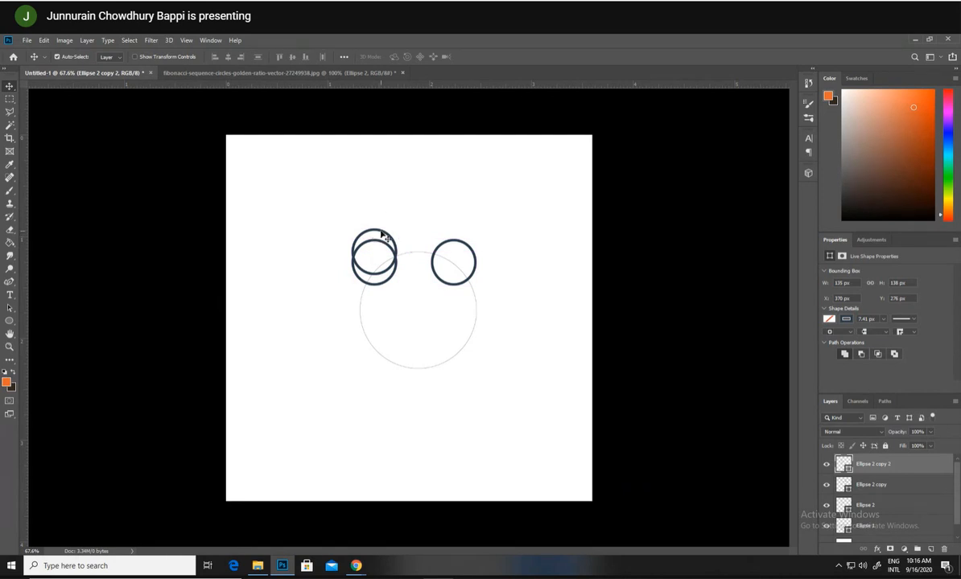
{"action": "left_click_drag", "start_coordinate": [382, 232], "coordinate": [416, 214]}
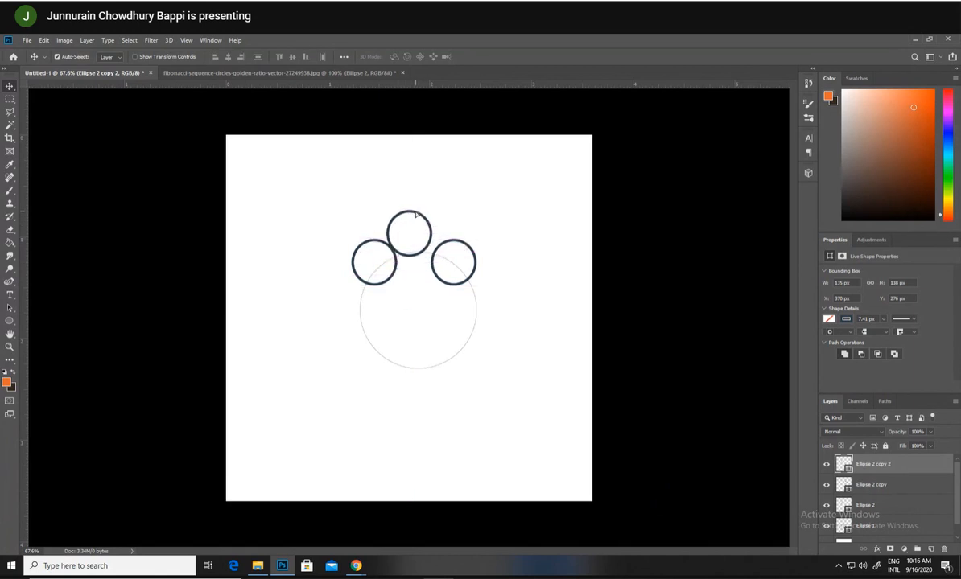
- Switch to the browser and search Google Images for "OWL"
{"action": "mouse_move", "coordinate": [356, 566]}
{"action": "left_click", "coordinate": [300, 523]}
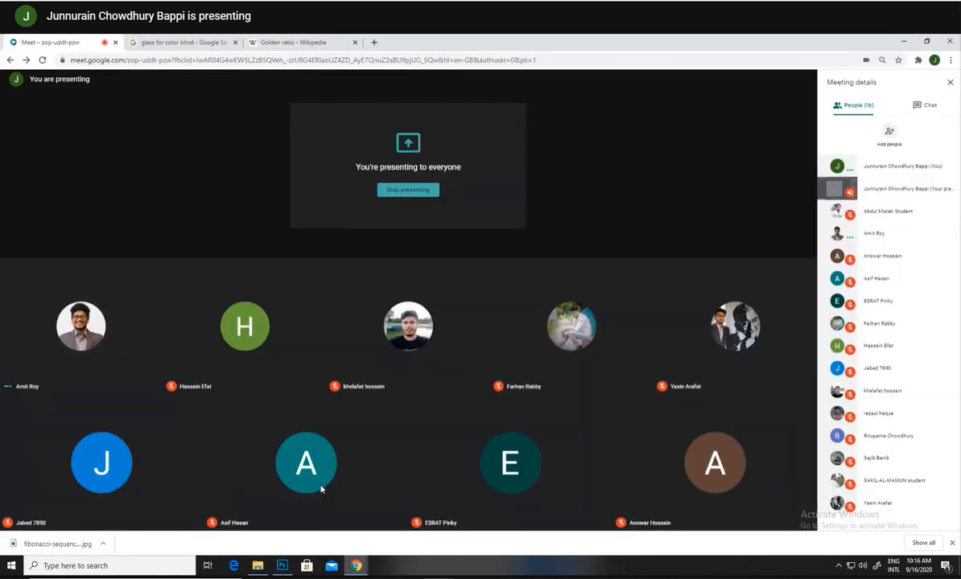
{"action": "left_click", "coordinate": [298, 43]}
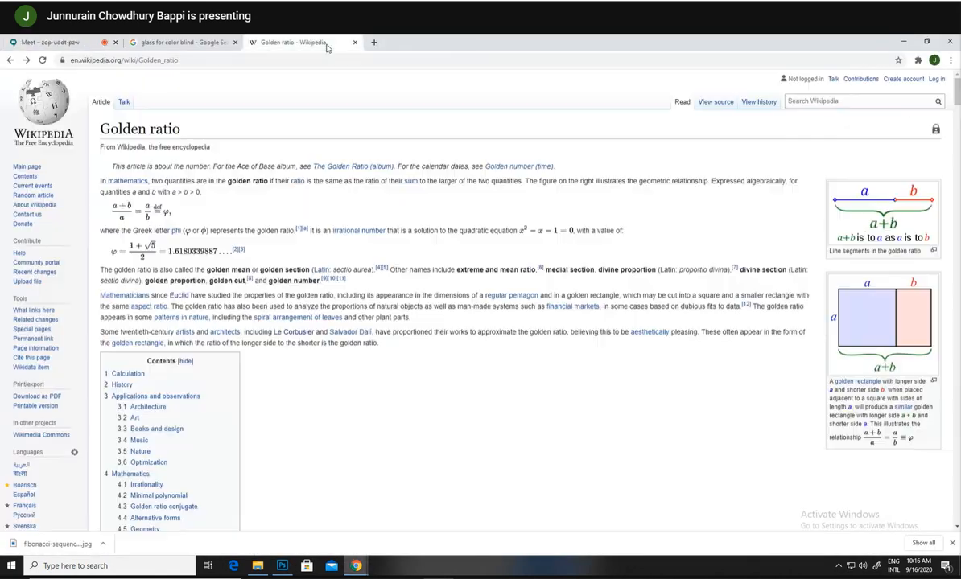
{"action": "left_click", "coordinate": [204, 45]}
{"action": "type", "text": "OWL"}
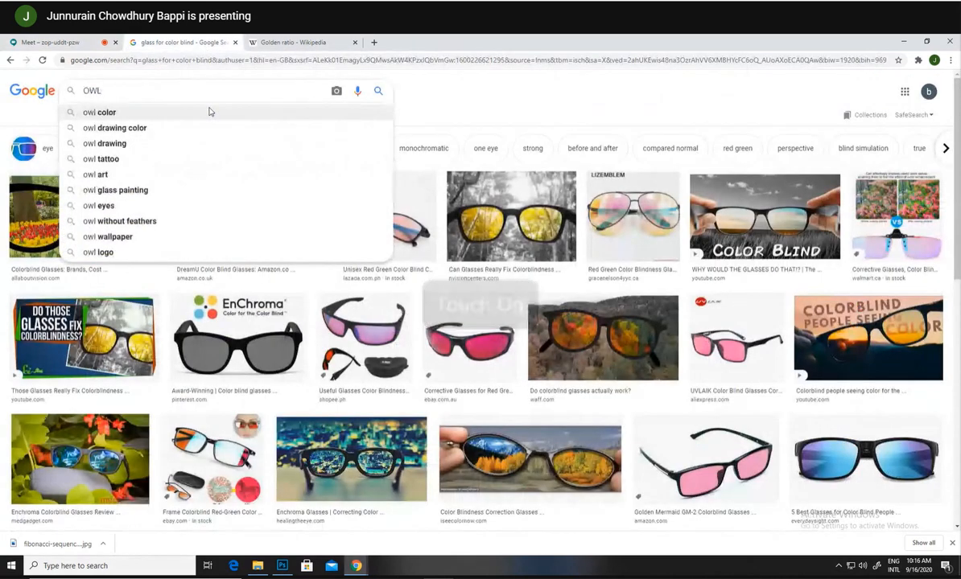
{"action": "key", "text": "Return"}
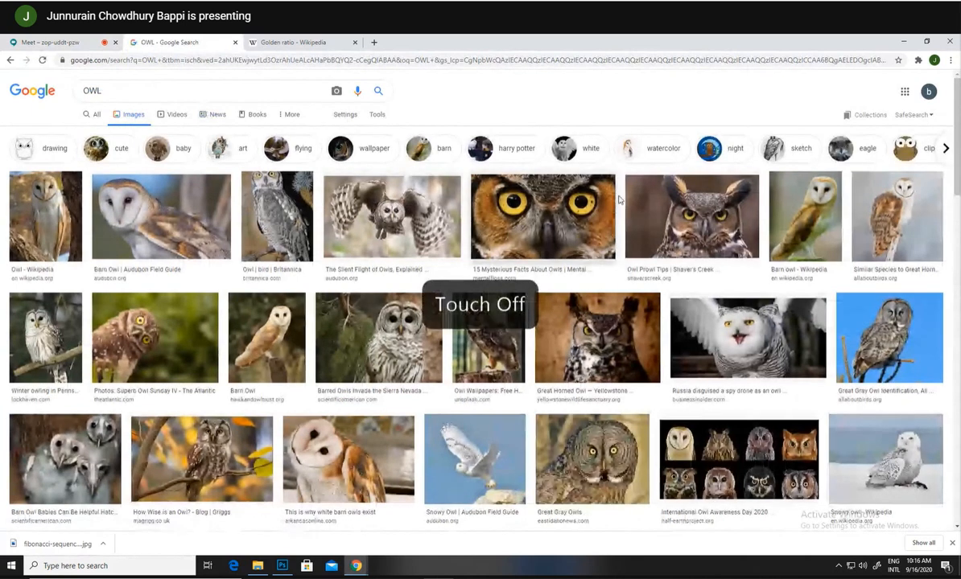
- Browse the owl image results and open the full-body photo titled "Winter is for the Owls"
{"action": "scroll", "coordinate": [620, 237], "scroll_direction": "down", "scroll_amount": 1}
{"action": "scroll", "coordinate": [620, 236], "scroll_direction": "down", "scroll_amount": 3}
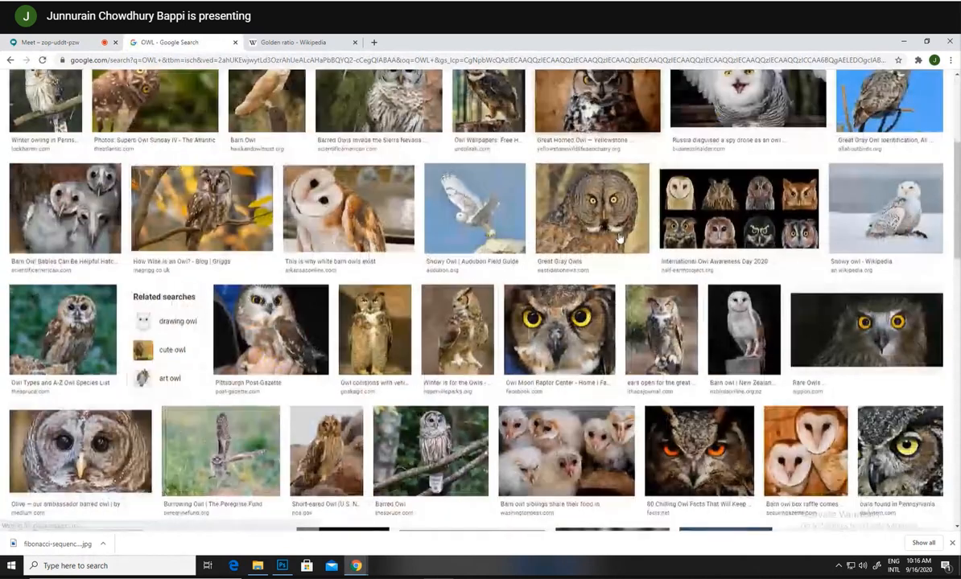
{"action": "left_click", "coordinate": [457, 314]}
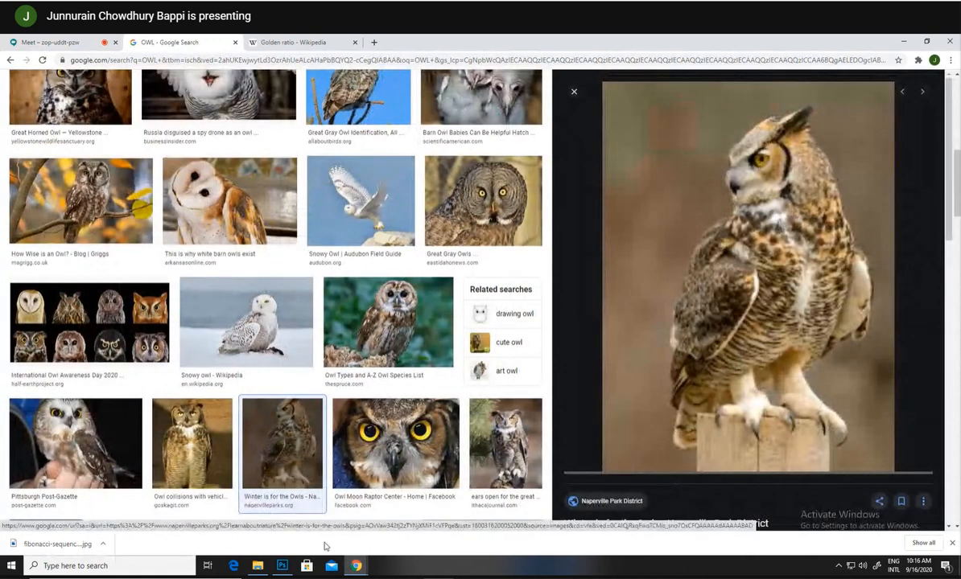
- Switch to Photoshop and cluster the small circles over the upper-right edge of the large circle
{"action": "left_click", "coordinate": [283, 566]}
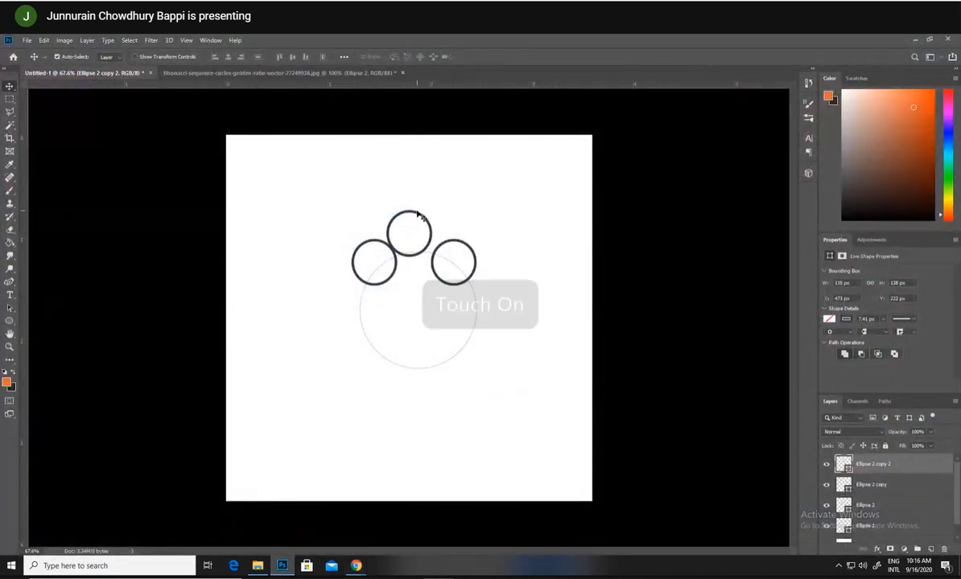
{"action": "left_click_drag", "start_coordinate": [419, 219], "coordinate": [490, 253]}
{"action": "key", "text": "ctrl+z"}
{"action": "left_click_drag", "start_coordinate": [386, 248], "coordinate": [484, 253]}
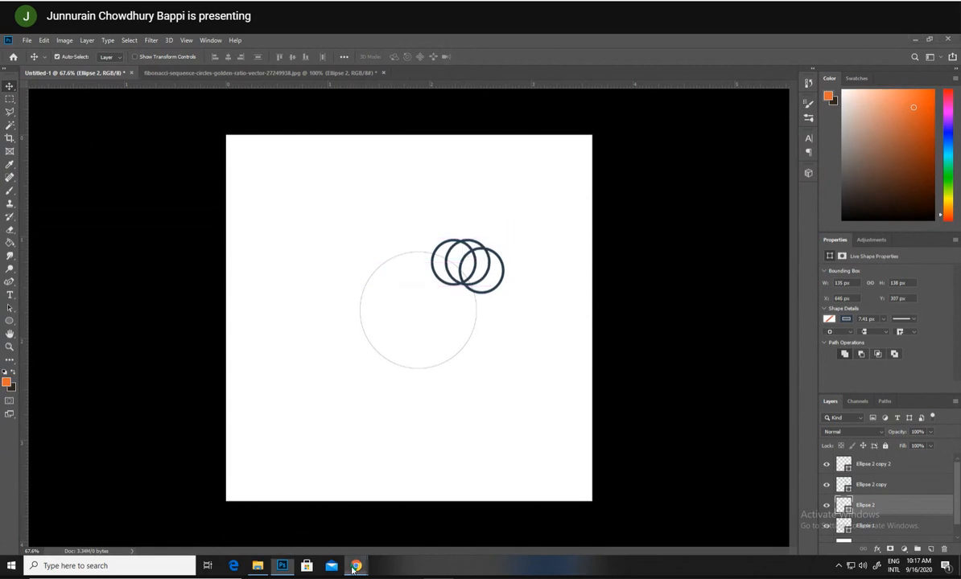
- Switch to the browser and examine the opened owl photo as a shape reference
{"action": "mouse_move", "coordinate": [356, 566]}
{"action": "left_click", "coordinate": [328, 534]}
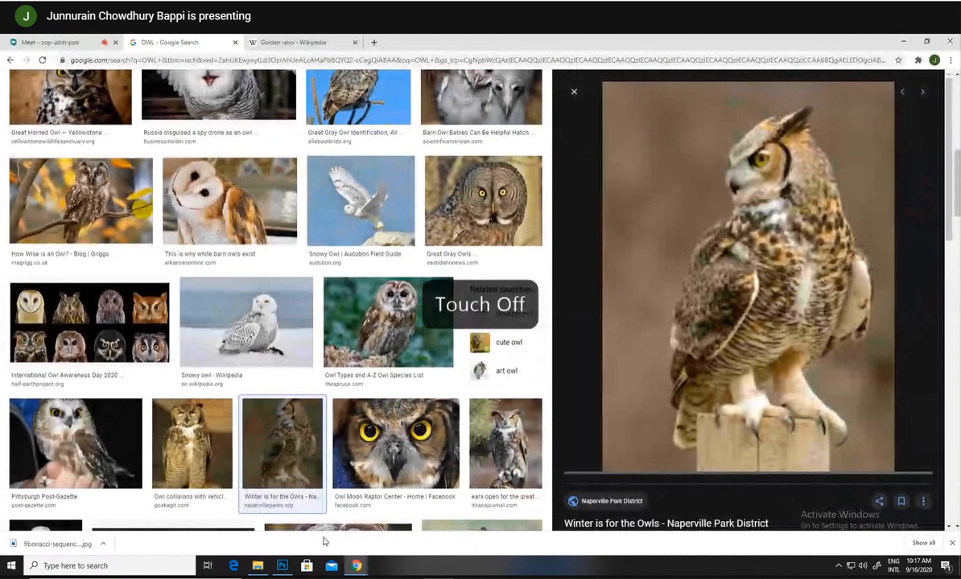
{"action": "mouse_move", "coordinate": [356, 566]}
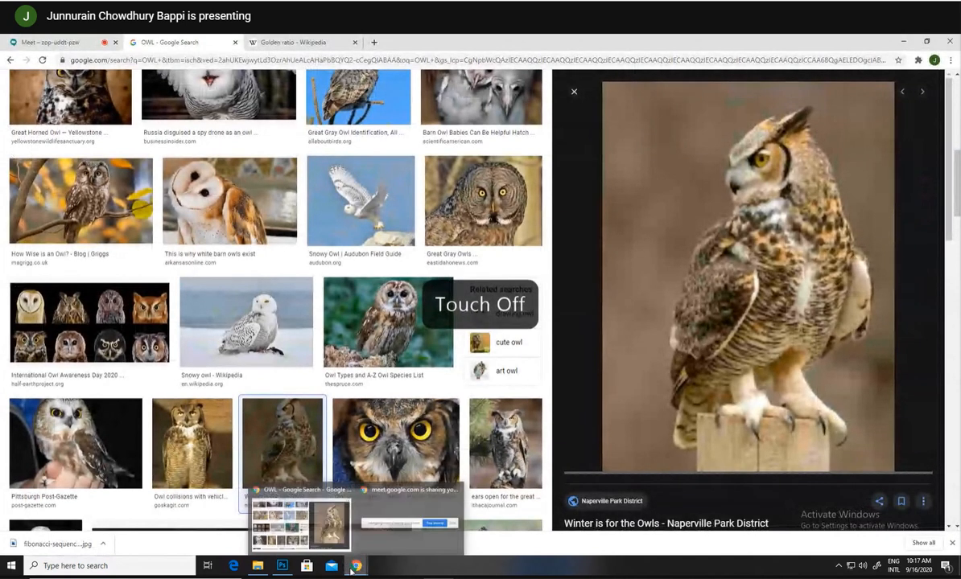
- Switch to Photoshop and draw an ellipse about 220 by 217 px over the circle labelled 8 in the golden ratio image
{"action": "left_click", "coordinate": [281, 566]}
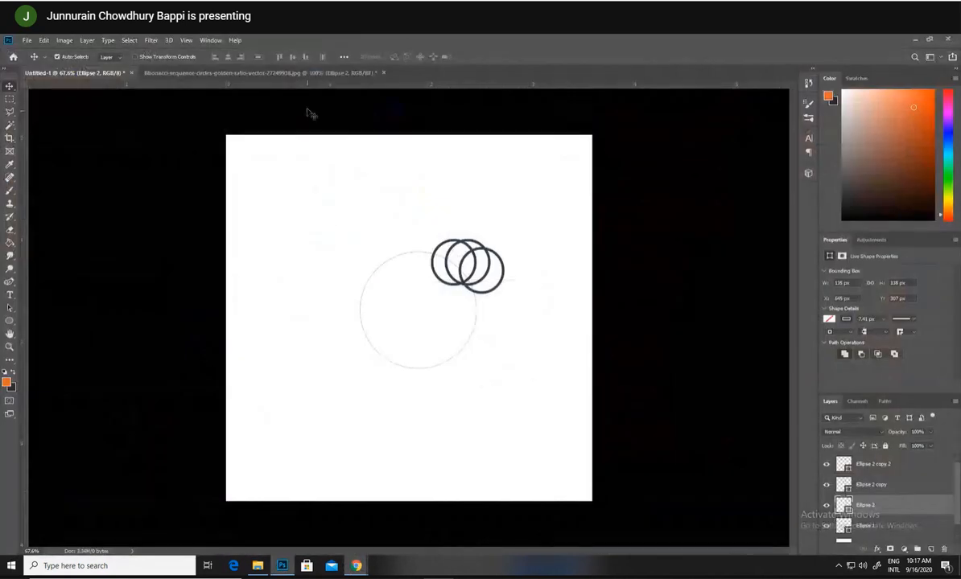
{"action": "left_click", "coordinate": [318, 73]}
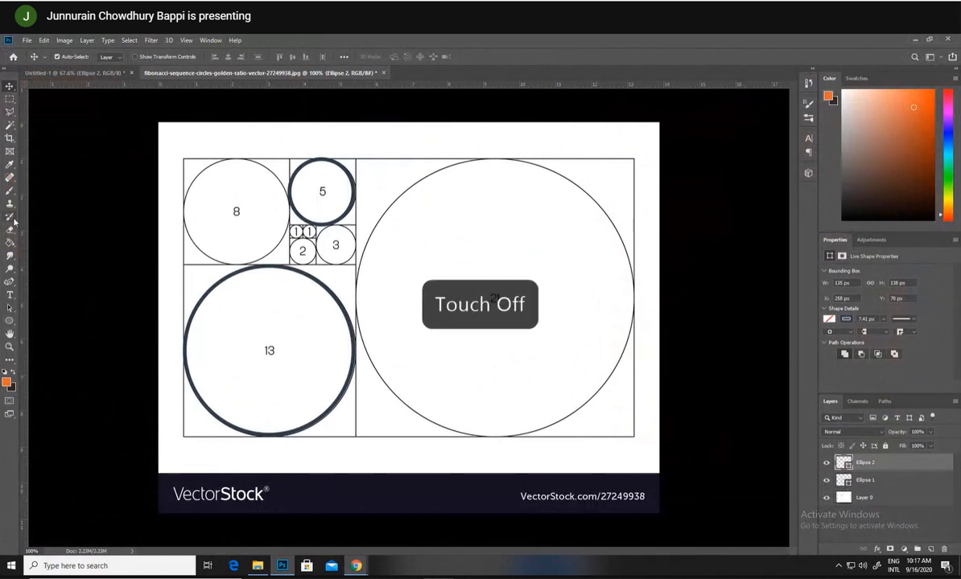
{"action": "left_click", "coordinate": [10, 321]}
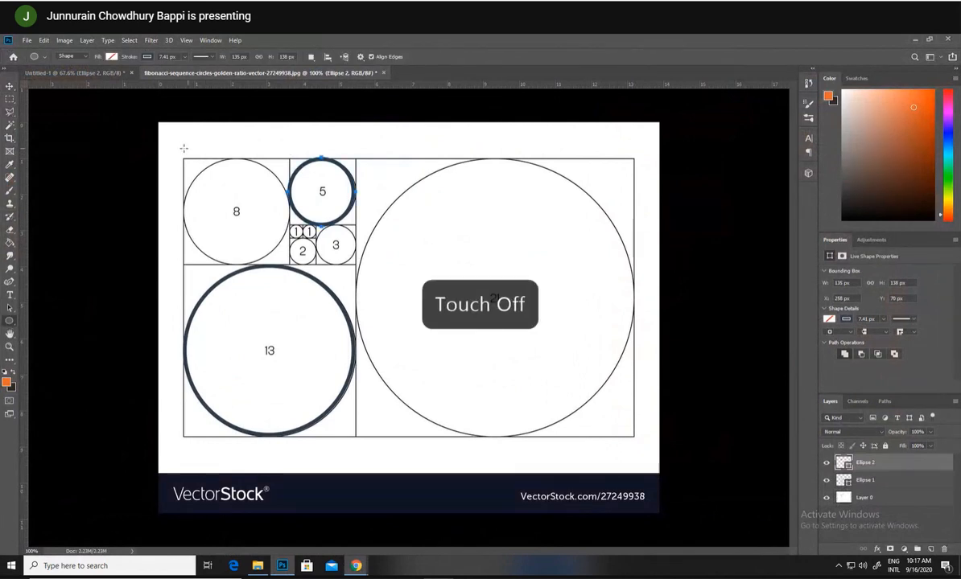
{"action": "left_click_drag", "start_coordinate": [179, 149], "coordinate": [286, 258]}
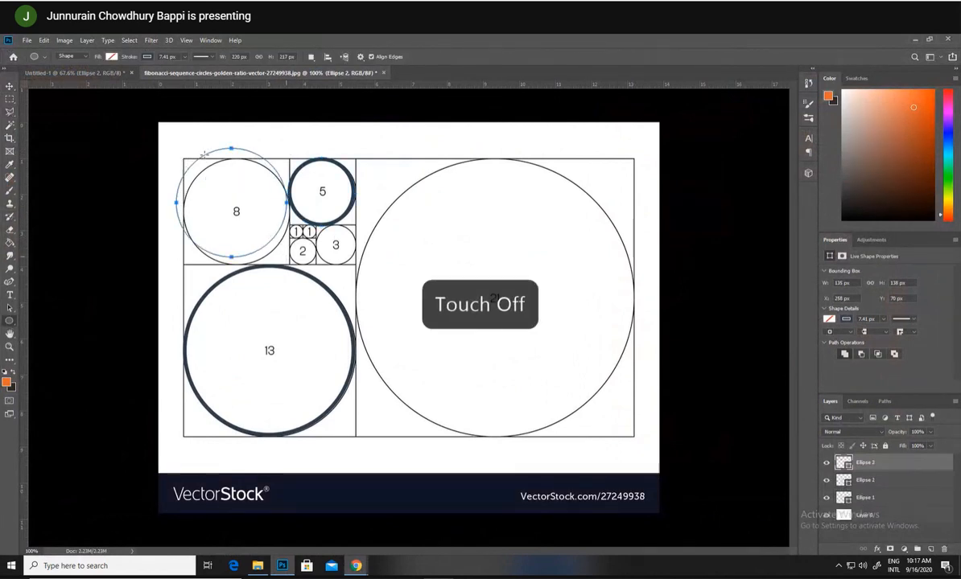
{"action": "key", "text": "v"}
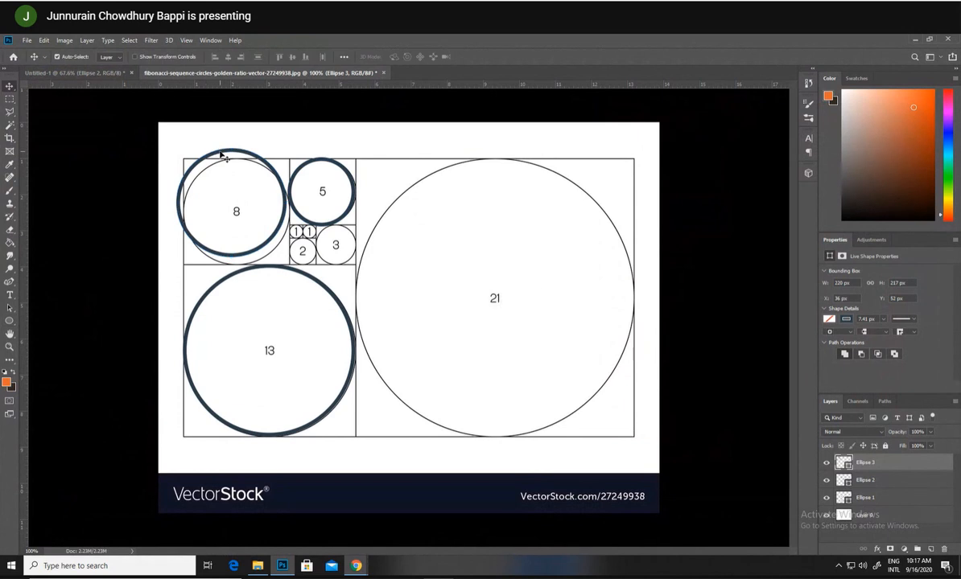
- Copy the new ellipse into Untitled-1 and move the three small circles into the empty area above the large circle
{"action": "left_click_drag", "start_coordinate": [225, 158], "coordinate": [528, 248]}
{"action": "left_click_drag", "start_coordinate": [443, 243], "coordinate": [386, 170]}
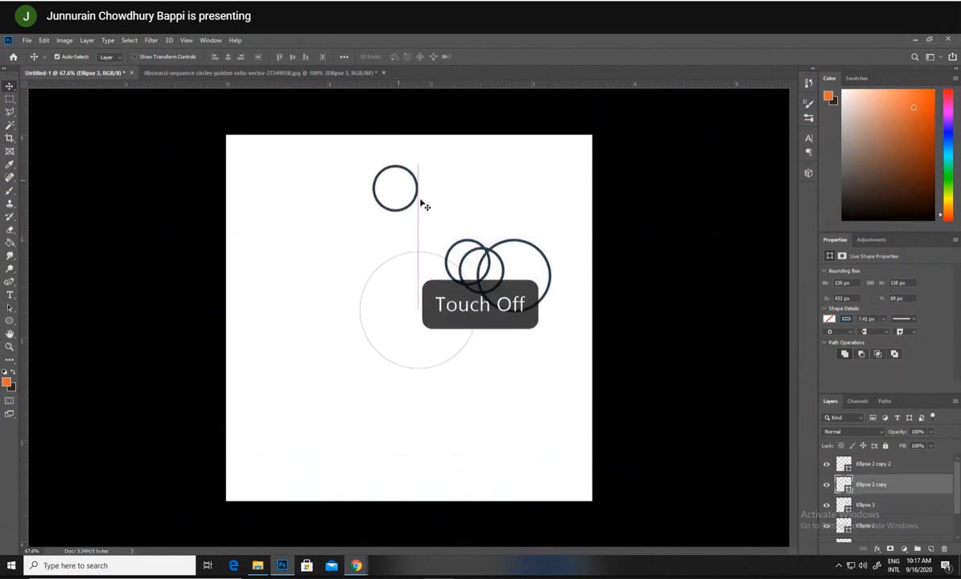
{"action": "left_click_drag", "start_coordinate": [467, 244], "coordinate": [470, 143]}
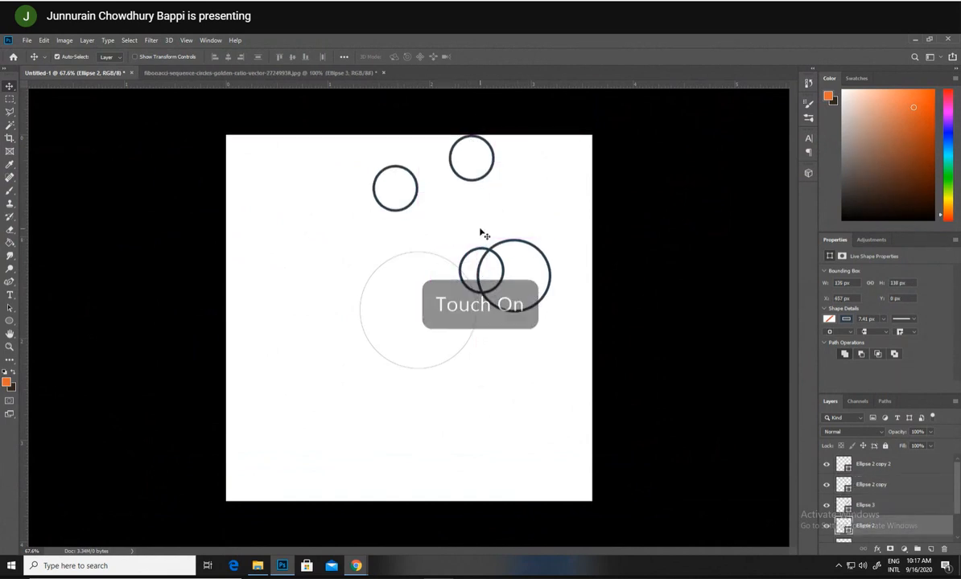
{"action": "left_click_drag", "start_coordinate": [484, 255], "coordinate": [452, 164]}
- Duplicate the medium circle over the large circle's upper-right edge and place one small circle inside the right-hand copy
{"action": "left_click_drag", "start_coordinate": [517, 247], "coordinate": [473, 250]}
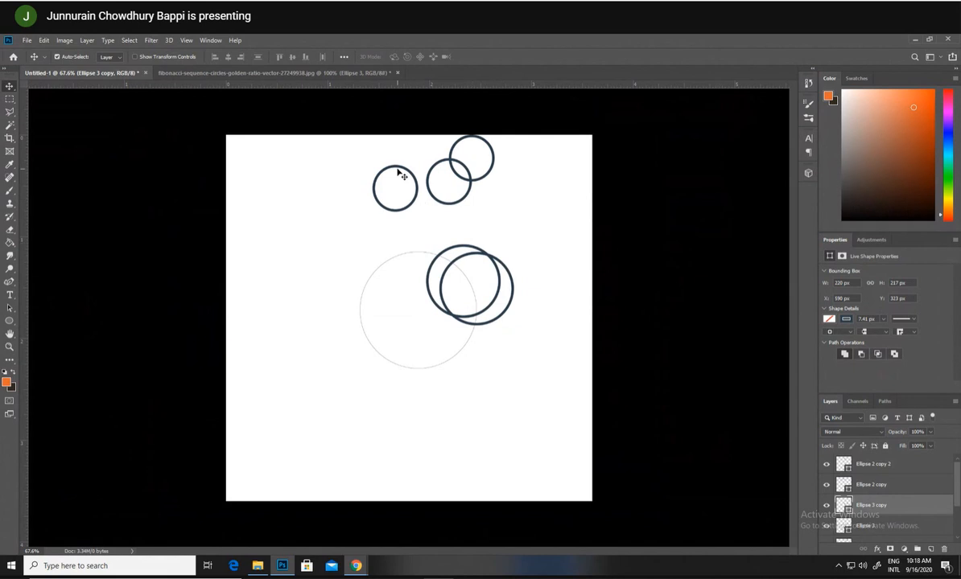
{"action": "left_click_drag", "start_coordinate": [400, 174], "coordinate": [489, 256]}
{"action": "key", "text": "ctrl+z"}
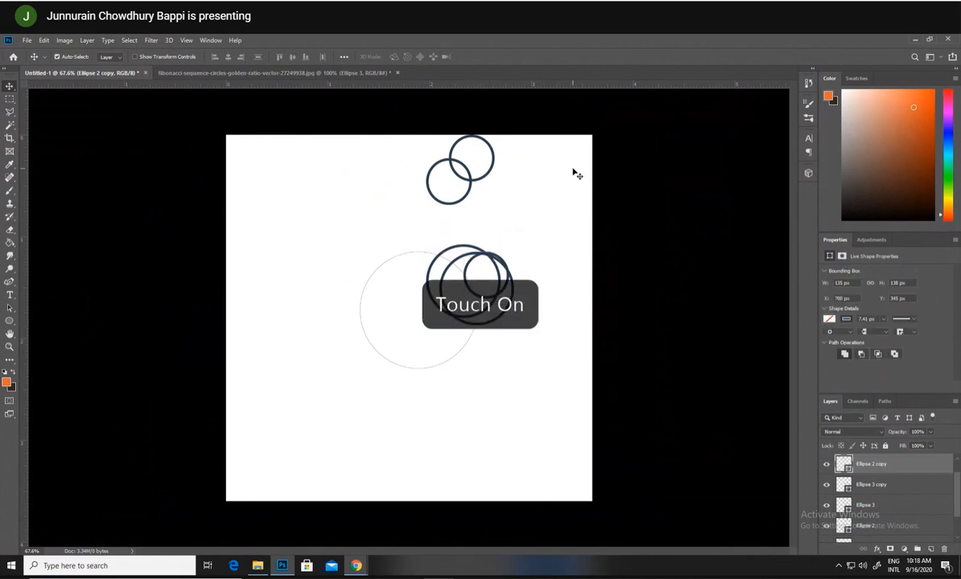
- Move the other medium circle to the large circle's left side and place a small circle inside its lower-left edge
{"action": "left_click", "coordinate": [455, 250]}
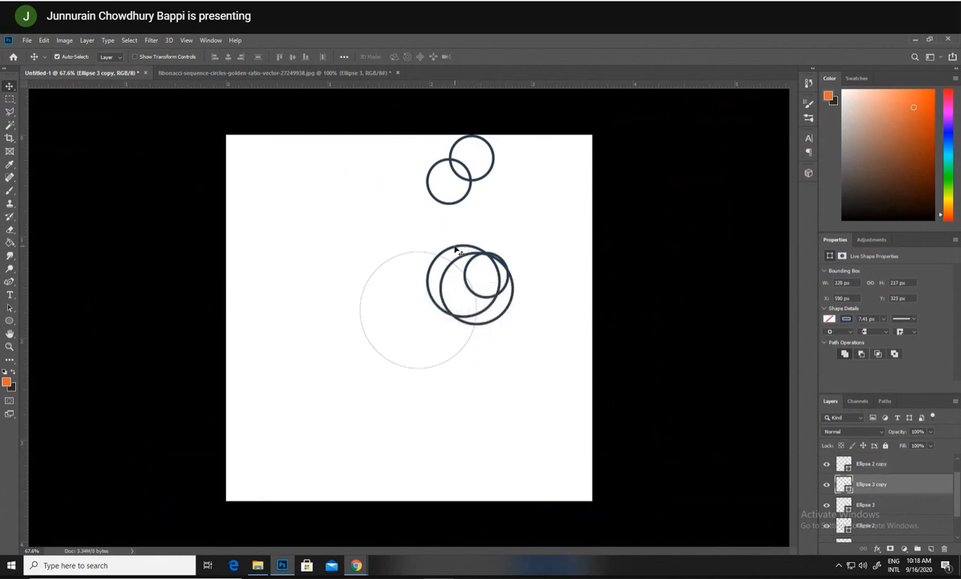
{"action": "left_click_drag", "start_coordinate": [456, 250], "coordinate": [371, 288]}
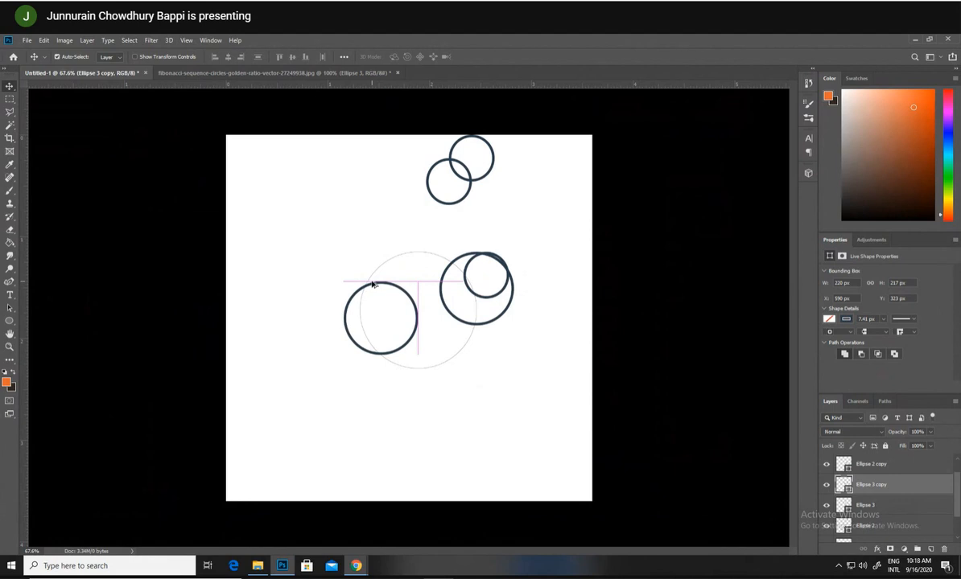
{"action": "left_click_drag", "start_coordinate": [457, 167], "coordinate": [368, 314]}
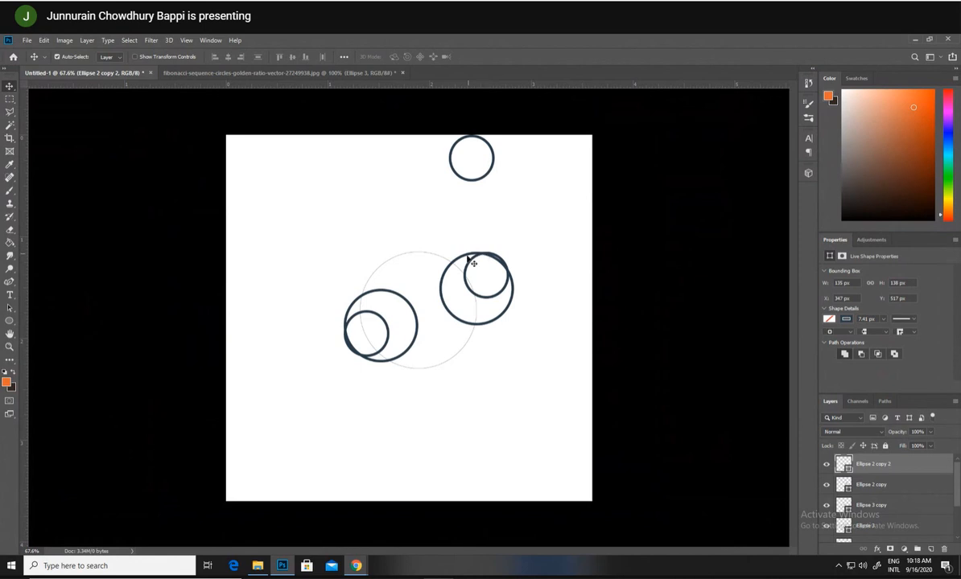
{"action": "left_click_drag", "start_coordinate": [463, 257], "coordinate": [494, 259]}
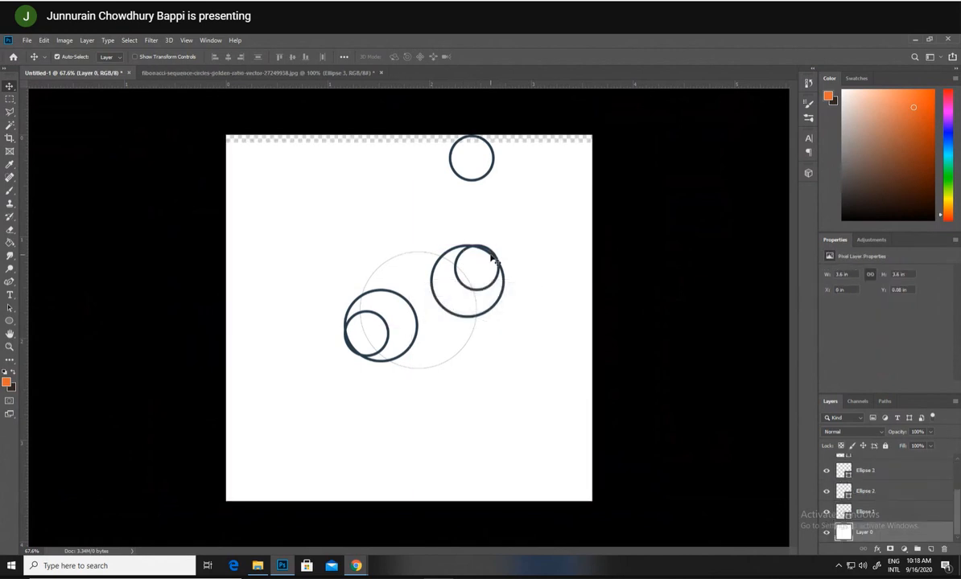
{"action": "key", "text": "ctrl+z"}
{"action": "key", "text": "ctrl+z"}
{"action": "key", "text": "ctrl+z"}
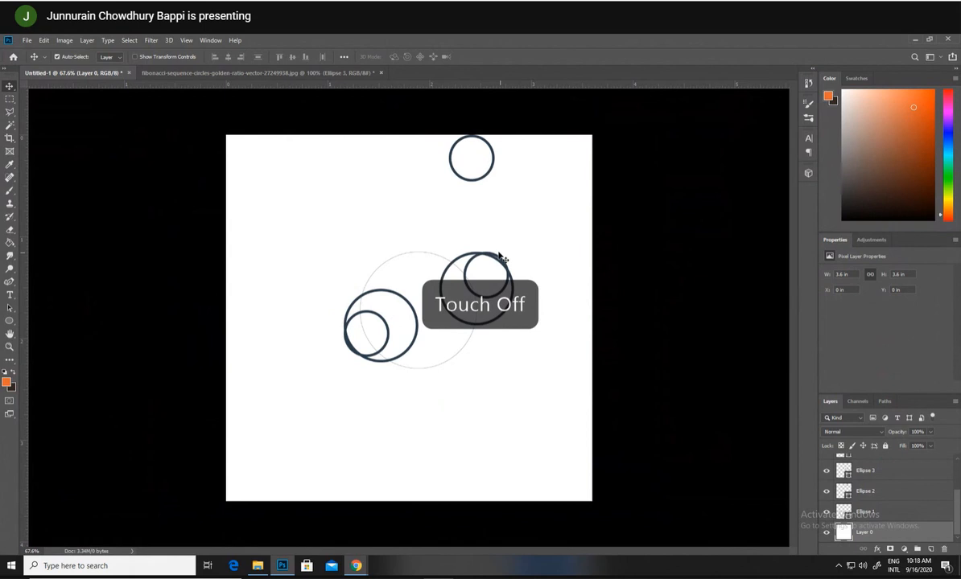
- Shift the upper-right pair of medium and small circles slightly up and to the left, leaving the white background in place
{"action": "left_click", "coordinate": [506, 290]}
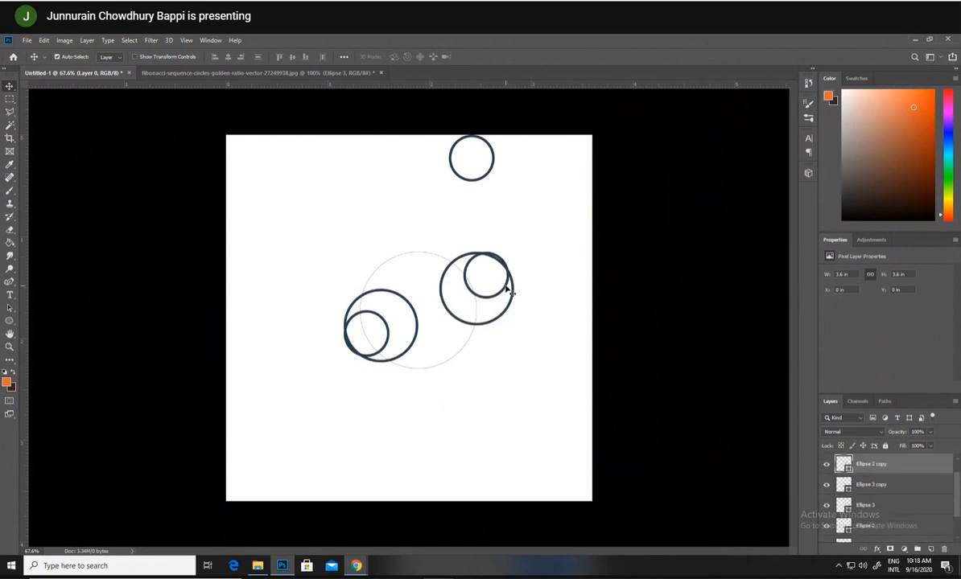
{"action": "mouse_move", "coordinate": [518, 298]}
{"action": "left_mouse_down"}
{"action": "mouse_move", "coordinate": [504, 283]}
{"action": "mouse_move", "coordinate": [514, 289]}
{"action": "left_mouse_up"}
{"action": "left_click", "coordinate": [437, 207]}
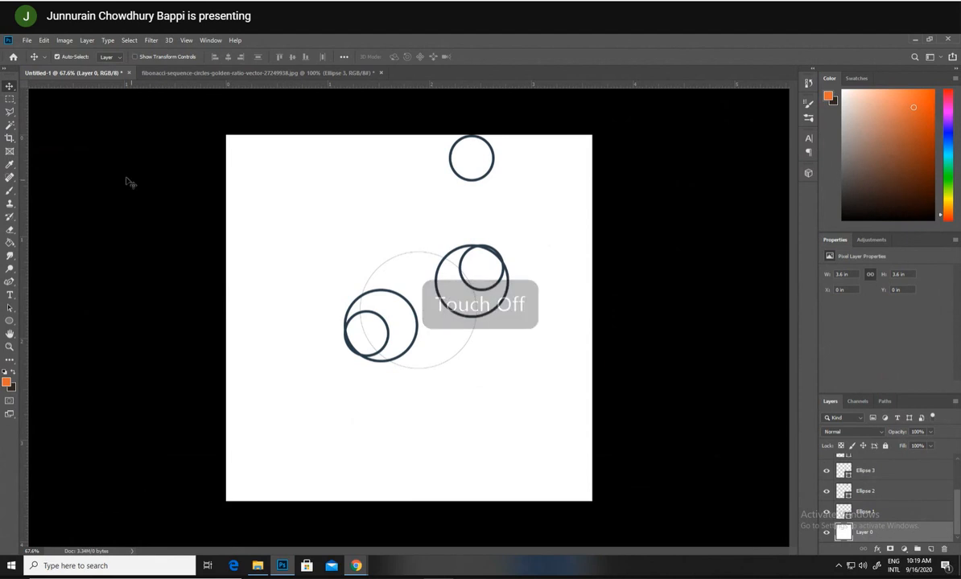
- Set the stroke width of the large circle, Ellipse 1, to 7.41 px
{"action": "left_click", "coordinate": [880, 515]}
{"action": "left_click", "coordinate": [885, 319]}
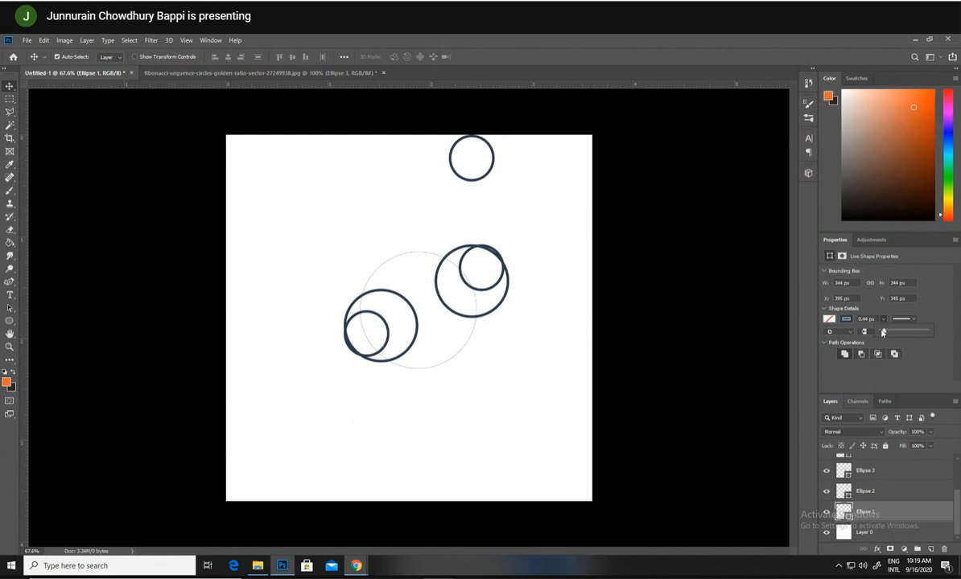
{"action": "left_click_drag", "start_coordinate": [888, 333], "coordinate": [889, 333]}
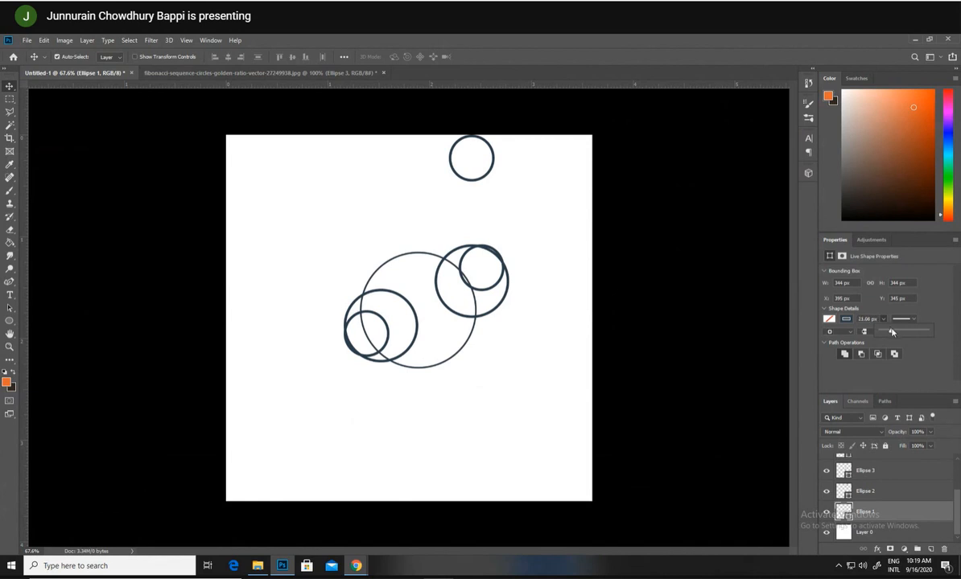
{"action": "left_click_drag", "start_coordinate": [891, 332], "coordinate": [889, 333]}
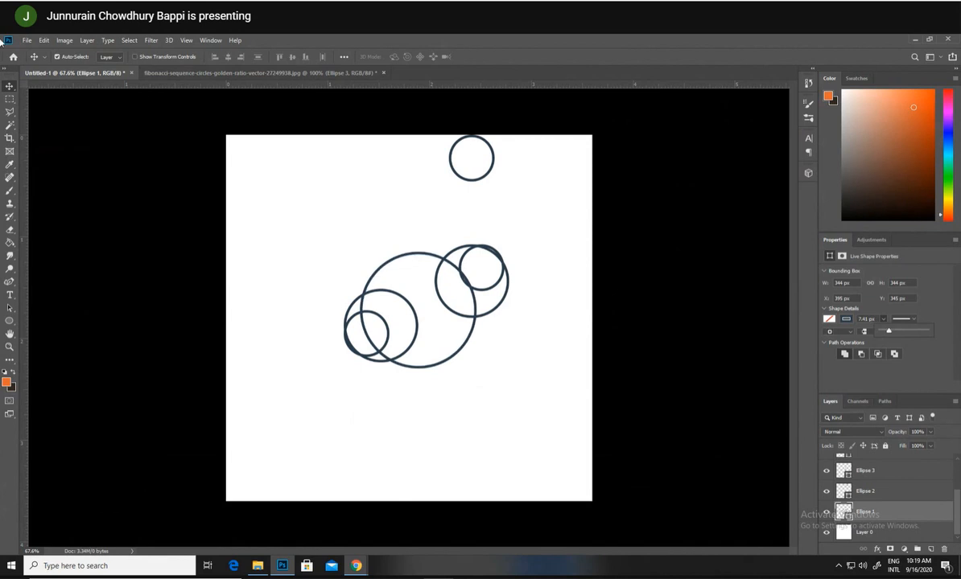
- Choose the Eraser tool and rasterize the small-circle shape layers Ellipse 2 copy 2 and Ellipse 2 copy
{"action": "left_click", "coordinate": [10, 230]}
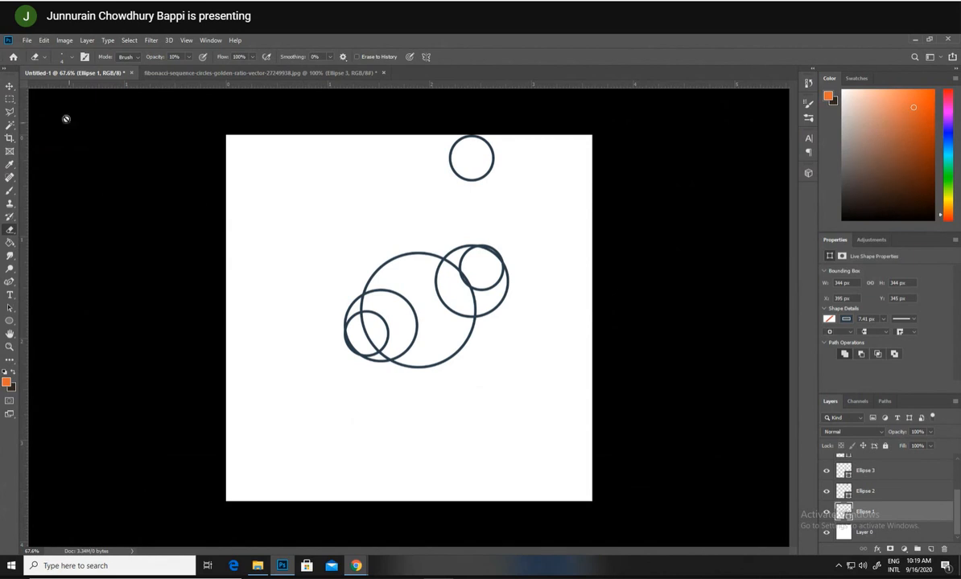
{"action": "scroll", "coordinate": [884, 475], "scroll_direction": "up", "scroll_amount": 2}
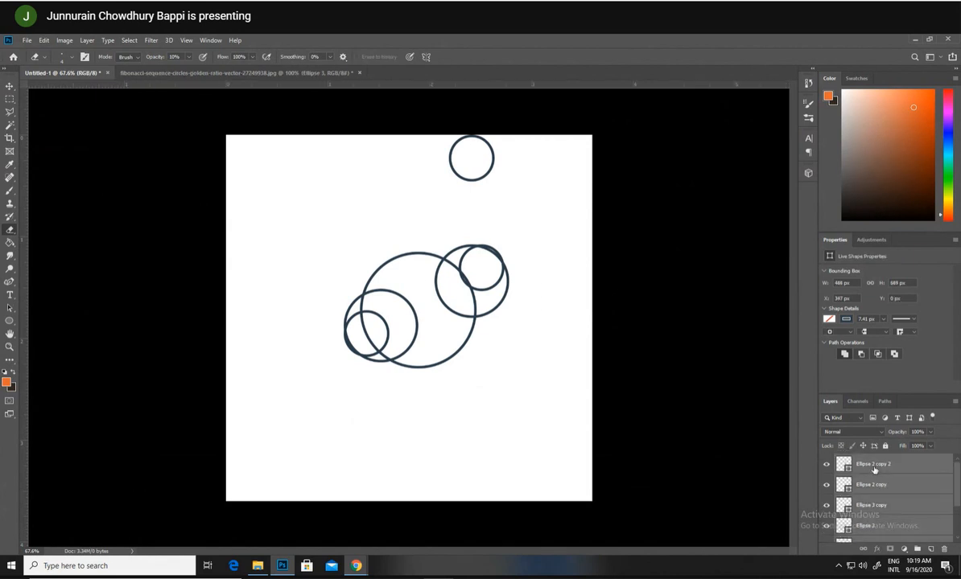
{"action": "right_click", "coordinate": [874, 470]}
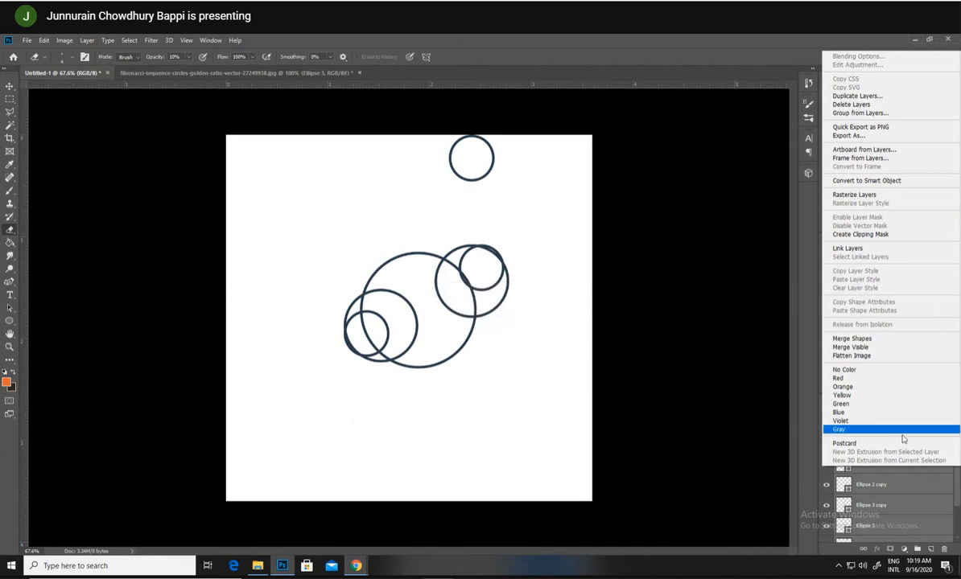
{"action": "left_click", "coordinate": [914, 499]}
{"action": "left_click", "coordinate": [895, 466]}
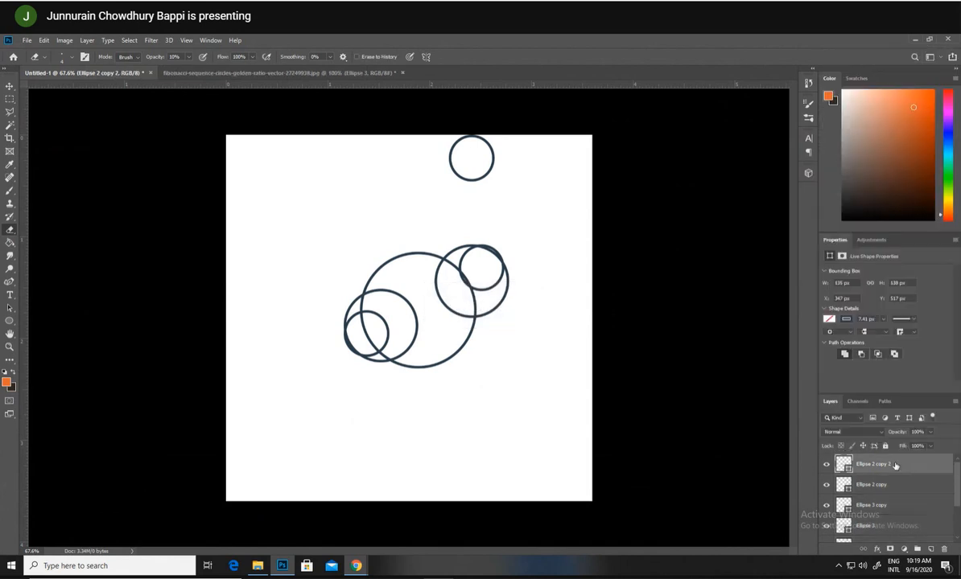
{"action": "right_click", "coordinate": [895, 466]}
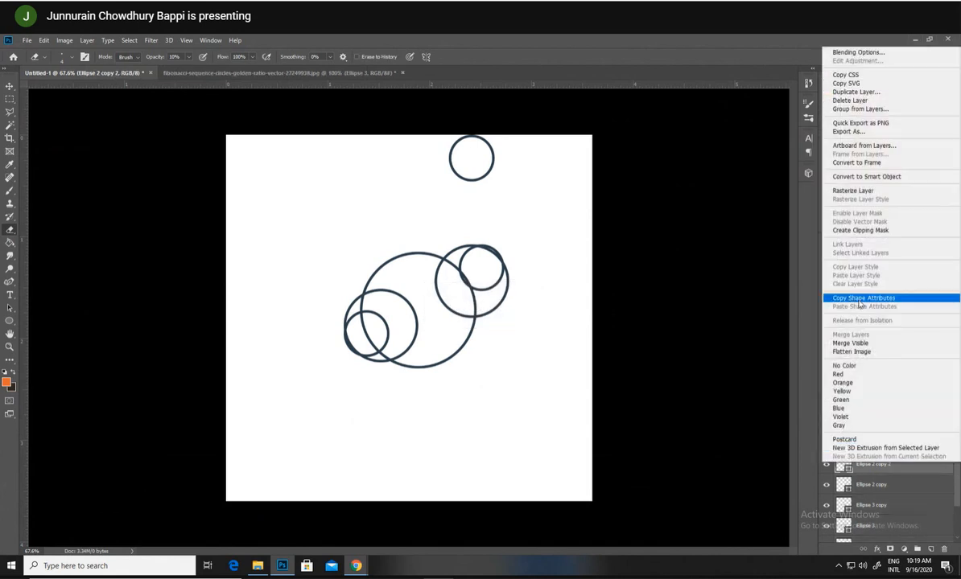
{"action": "left_click", "coordinate": [873, 193]}
{"action": "left_click", "coordinate": [435, 551]}
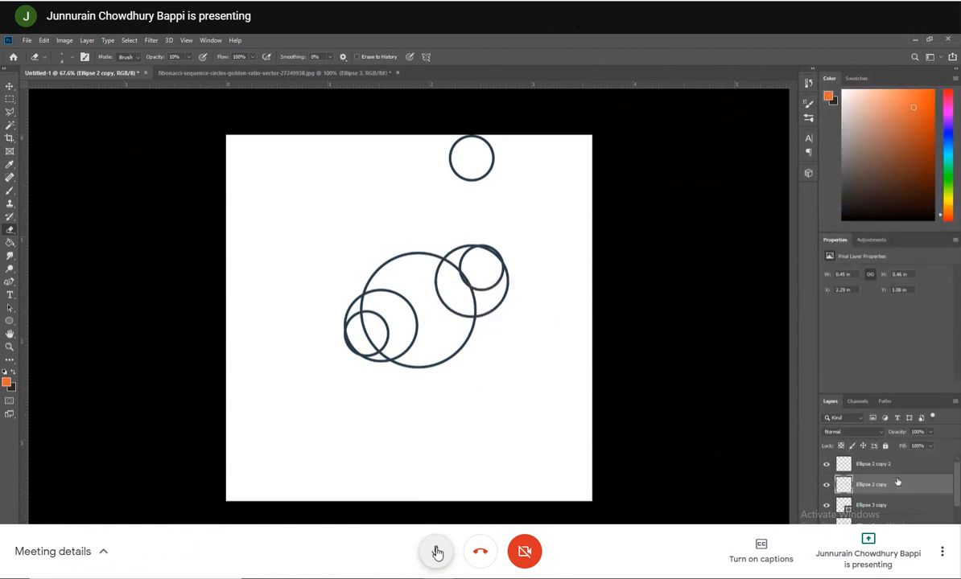
{"action": "left_click", "coordinate": [437, 552]}
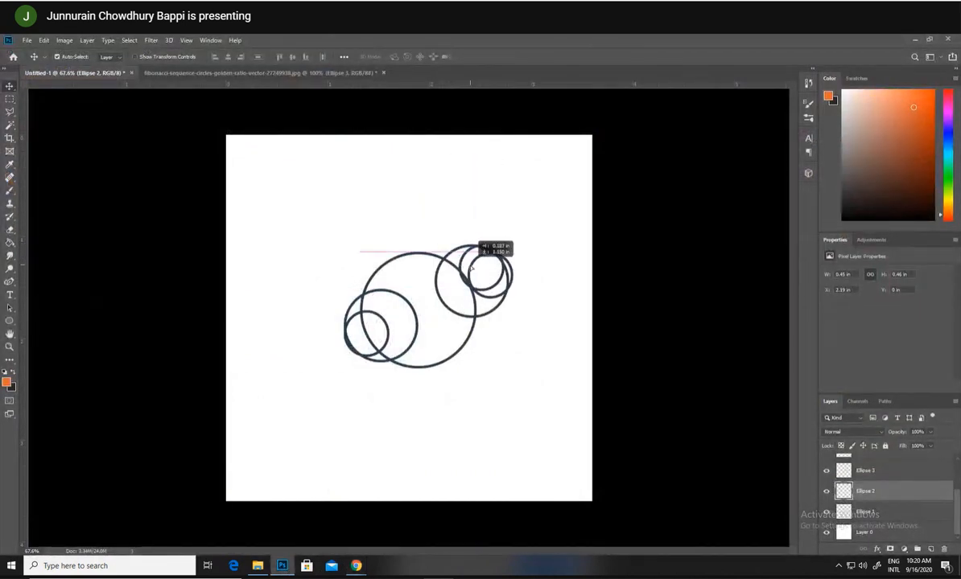
- Try to place the spare small circle from the canvas's upper edge over the right-hand circle pair
{"action": "left_click_drag", "start_coordinate": [470, 268], "coordinate": [472, 267]}
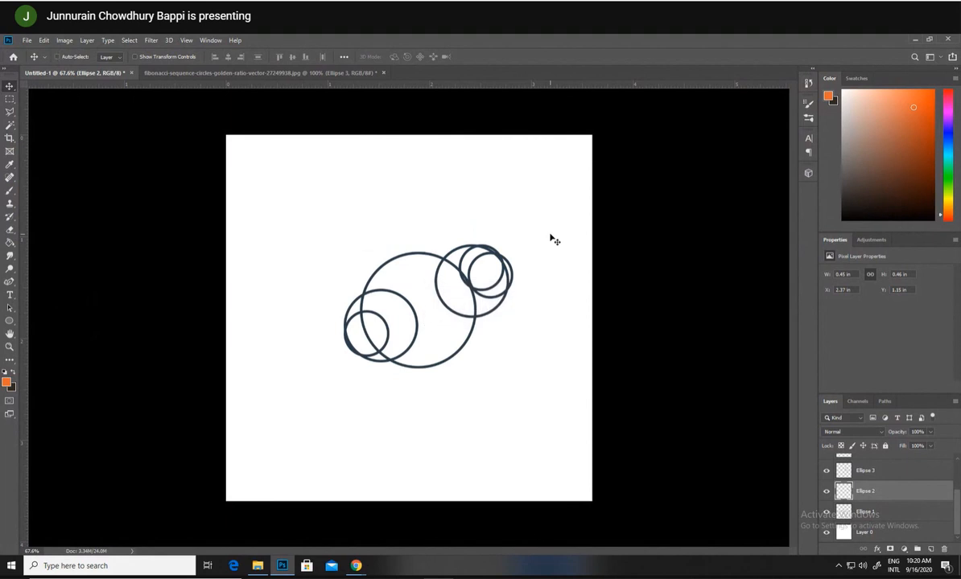
{"action": "key", "text": "ctrl+z"}
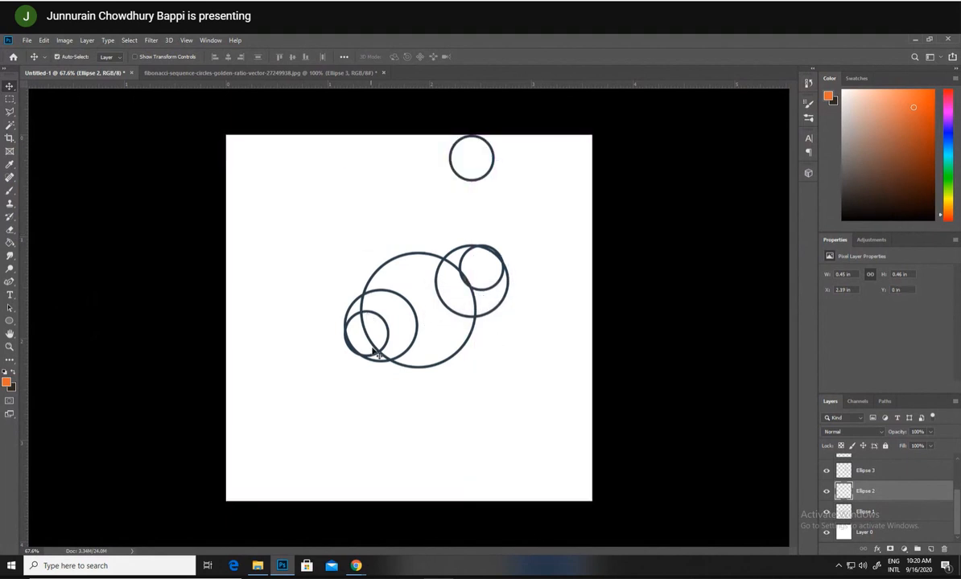
- Consult the owl photo in the browser, return to Photoshop and shift the lower-left pair of circles slightly down and right
{"action": "mouse_move", "coordinate": [356, 566]}
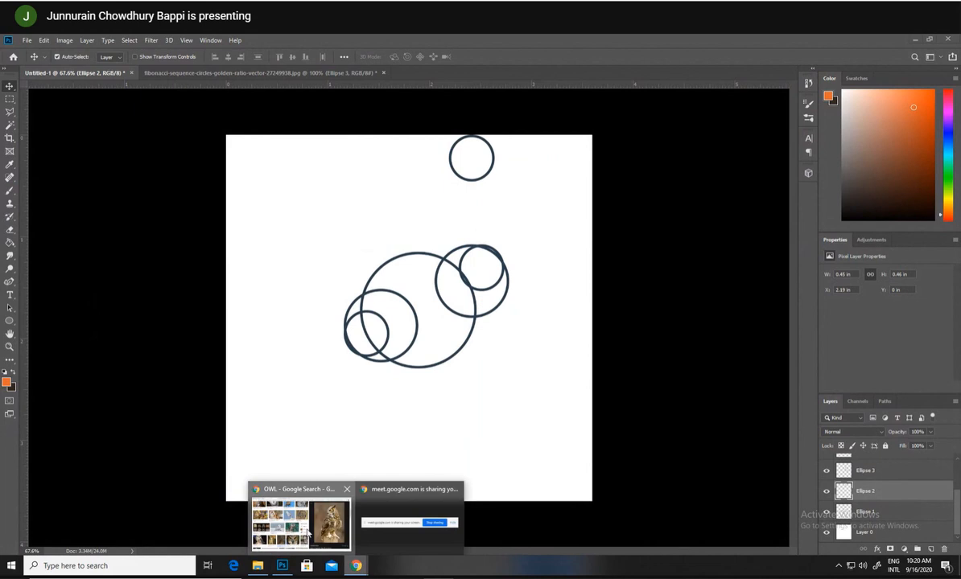
{"action": "left_click", "coordinate": [287, 497]}
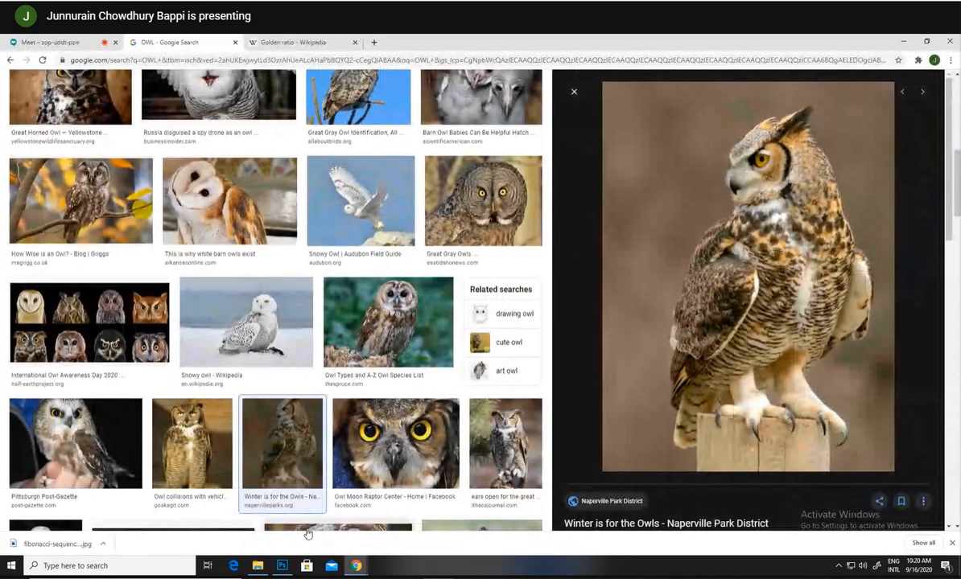
{"action": "left_click", "coordinate": [284, 566]}
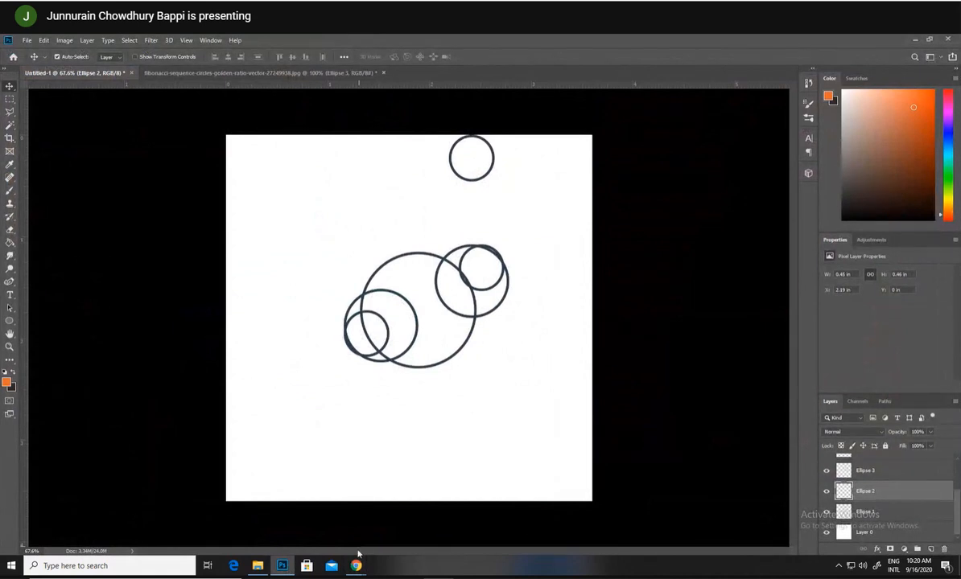
{"action": "mouse_move", "coordinate": [357, 564]}
{"action": "left_click", "coordinate": [314, 500]}
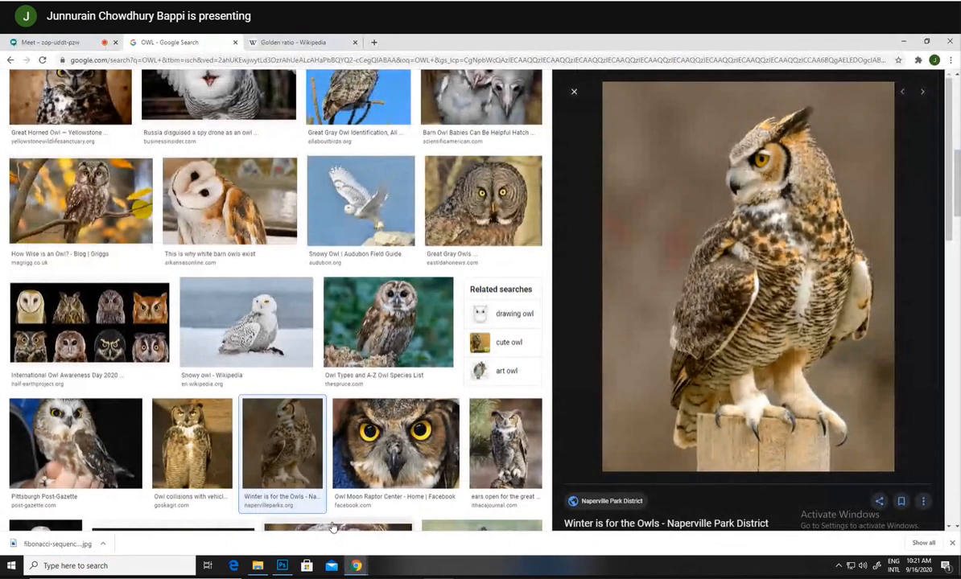
{"action": "mouse_move", "coordinate": [354, 564]}
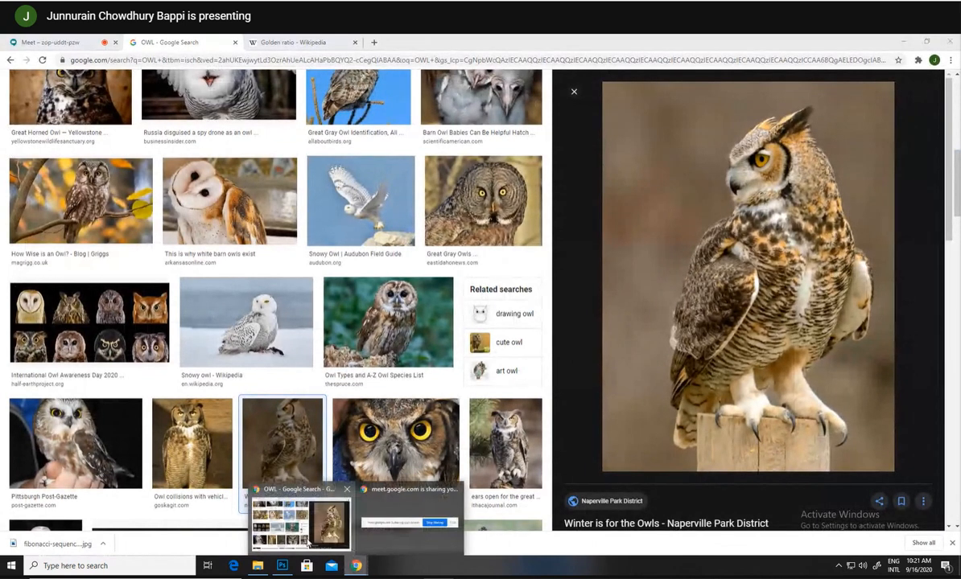
{"action": "left_click", "coordinate": [282, 566]}
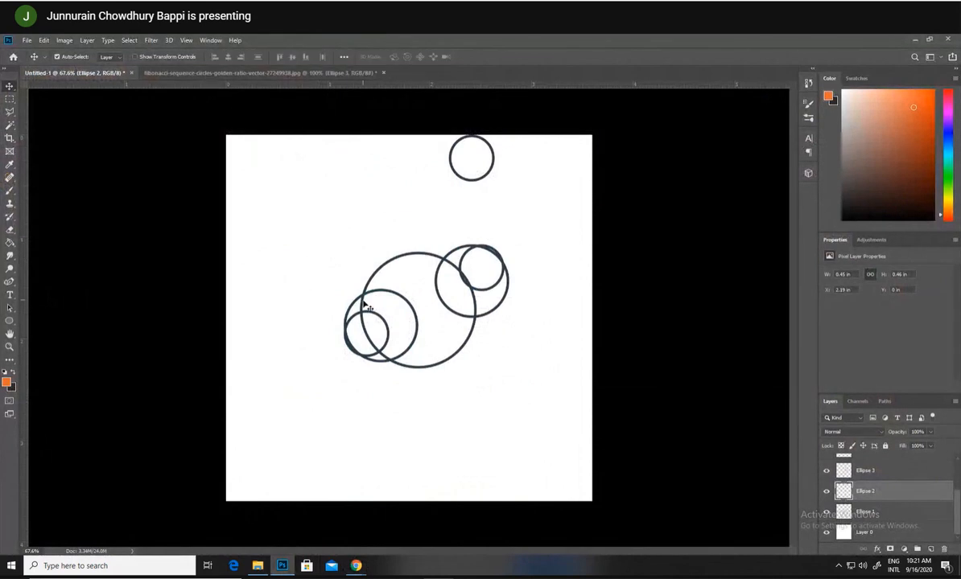
{"action": "mouse_move", "coordinate": [370, 314]}
{"action": "left_mouse_down"}
{"action": "mouse_move", "coordinate": [377, 323]}
{"action": "mouse_move", "coordinate": [371, 300]}
{"action": "mouse_move", "coordinate": [378, 320]}
{"action": "left_mouse_up"}
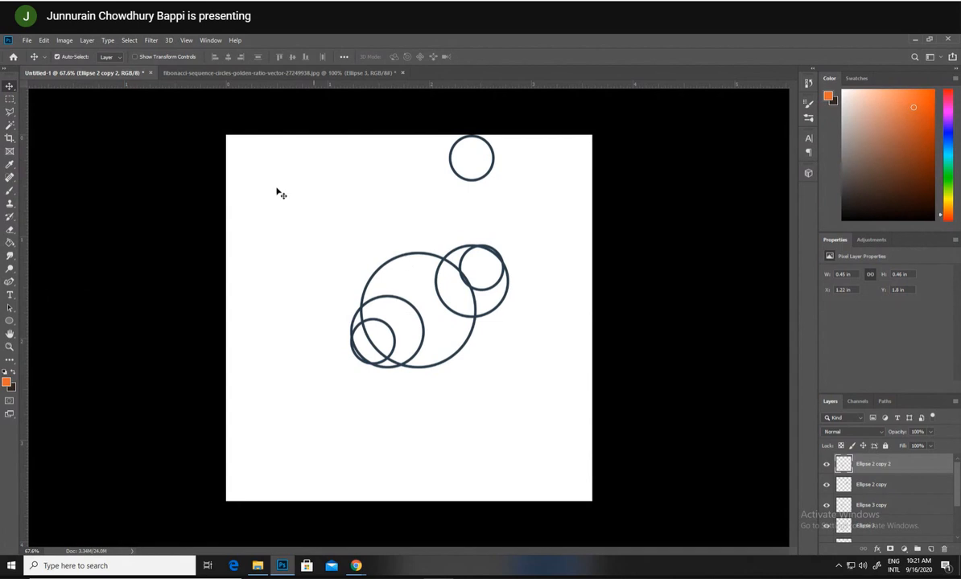
- In the Fibonacci reference document, draw an ellipse about 53 × 52 px over the circle numbered 2
{"action": "left_click", "coordinate": [218, 72]}
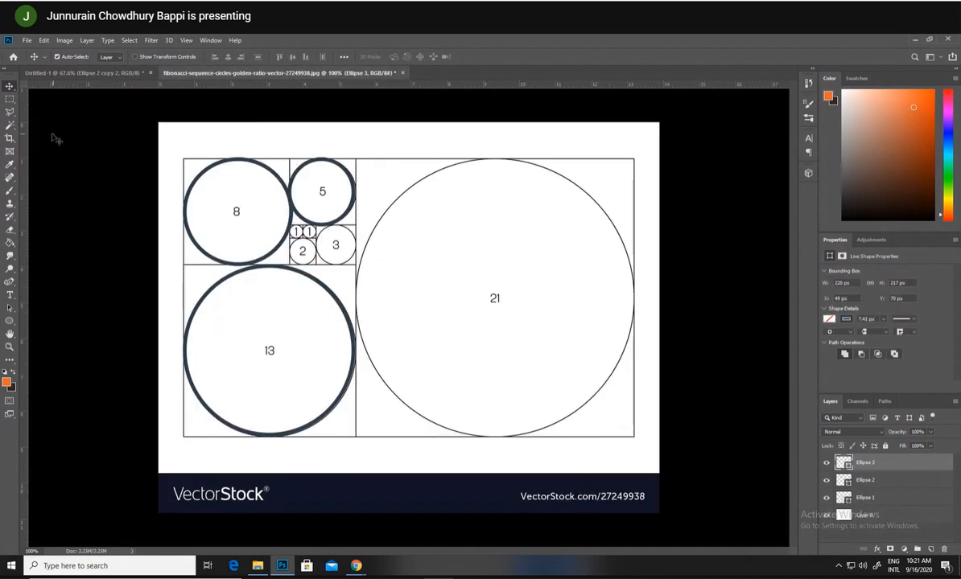
{"action": "left_click", "coordinate": [9, 125]}
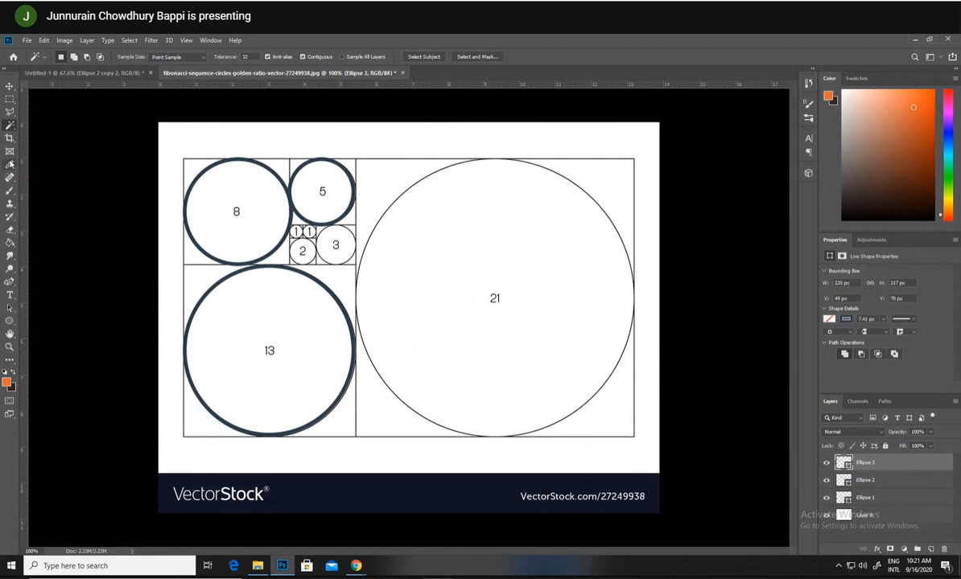
{"action": "left_click", "coordinate": [9, 241]}
{"action": "left_click", "coordinate": [10, 321]}
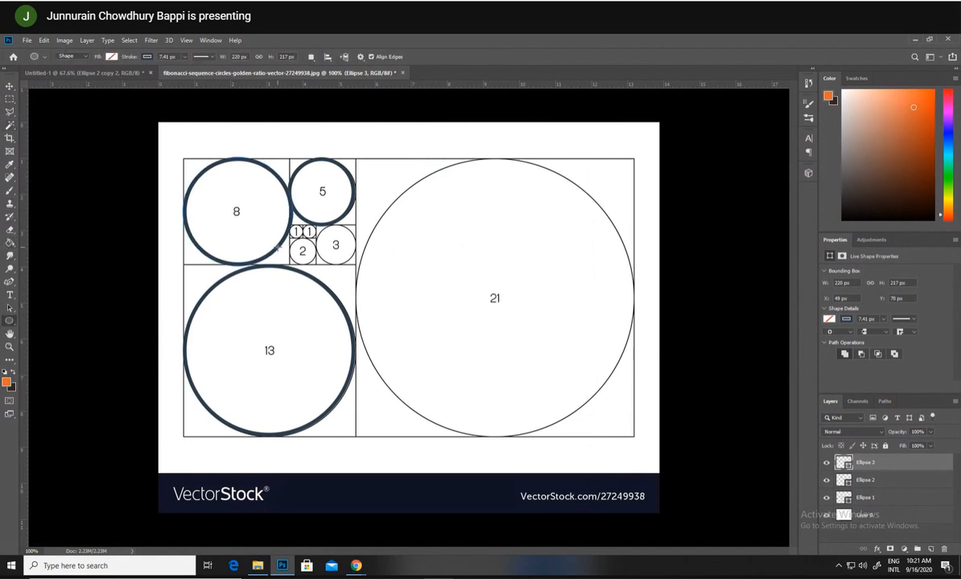
{"action": "left_click_drag", "start_coordinate": [294, 243], "coordinate": [318, 263]}
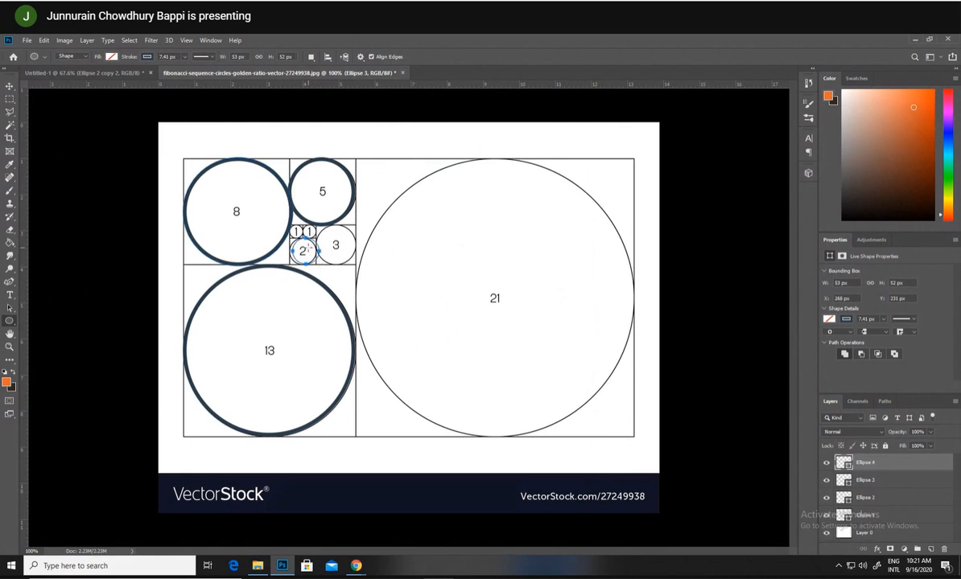
- Fit the new ellipse to circle 2 at about 58 × 57 px and copy it into the large circle in Untitled-1
{"action": "left_click", "coordinate": [9, 86]}
{"action": "mouse_move", "coordinate": [306, 247]}
{"action": "left_mouse_down"}
{"action": "mouse_move", "coordinate": [320, 251]}
{"action": "mouse_move", "coordinate": [302, 236]}
{"action": "left_mouse_up"}
{"action": "key", "text": "ctrl+t"}
{"action": "left_click", "coordinate": [9, 86]}
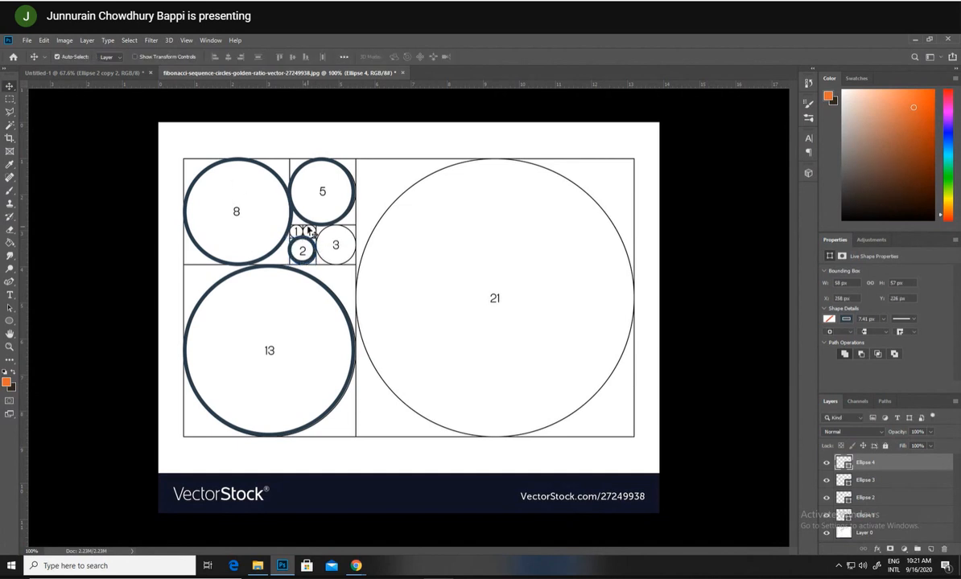
{"action": "left_click_drag", "start_coordinate": [303, 246], "coordinate": [401, 292]}
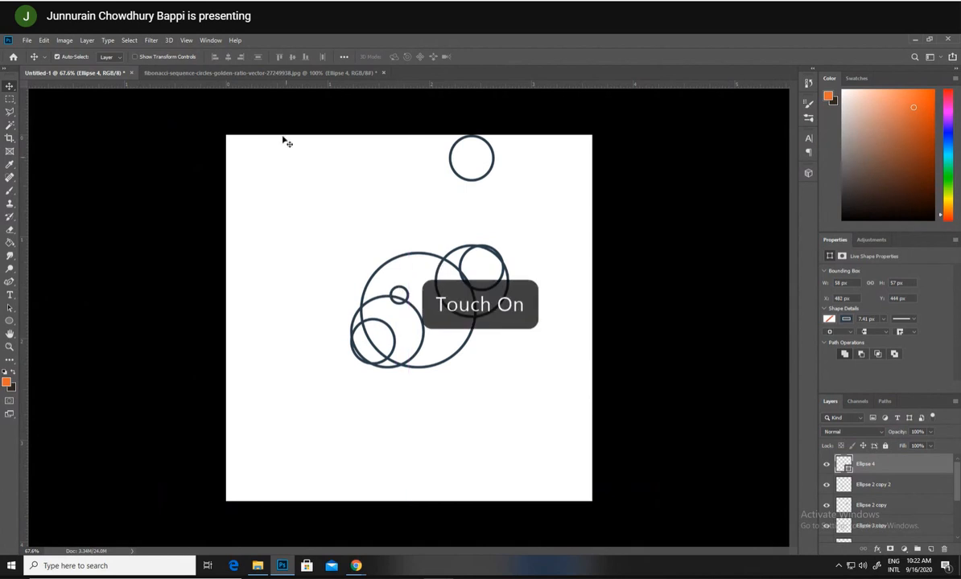
- Draw an ellipse about 76 × 77 px over the circle numbered 3 in the Fibonacci reference
{"action": "left_click", "coordinate": [259, 75]}
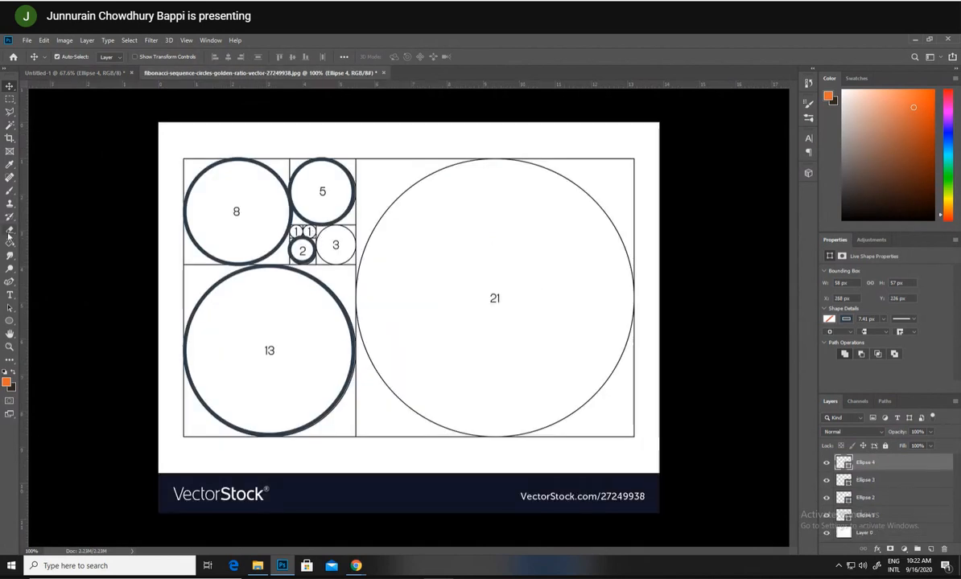
{"action": "left_click", "coordinate": [12, 319]}
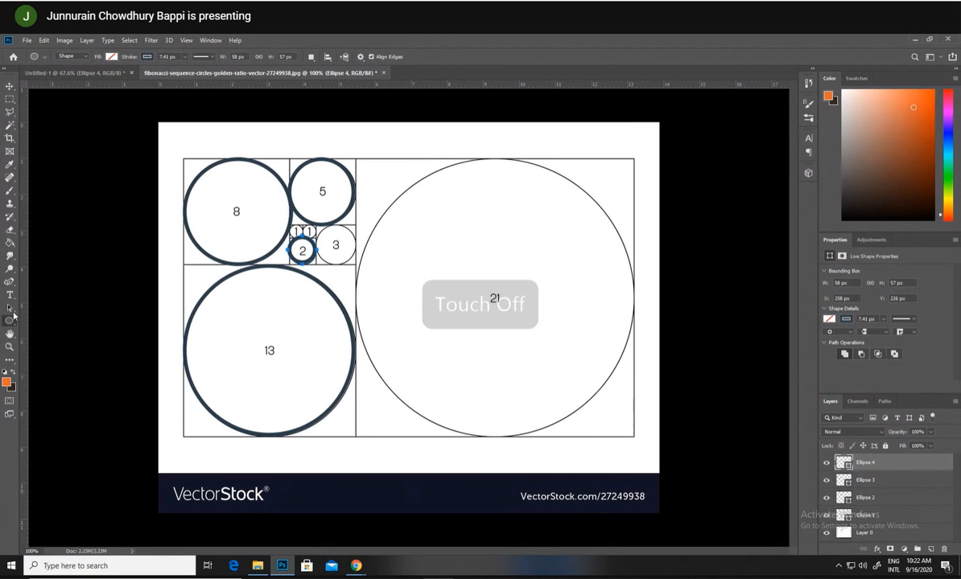
{"action": "left_click_drag", "start_coordinate": [316, 225], "coordinate": [359, 265]}
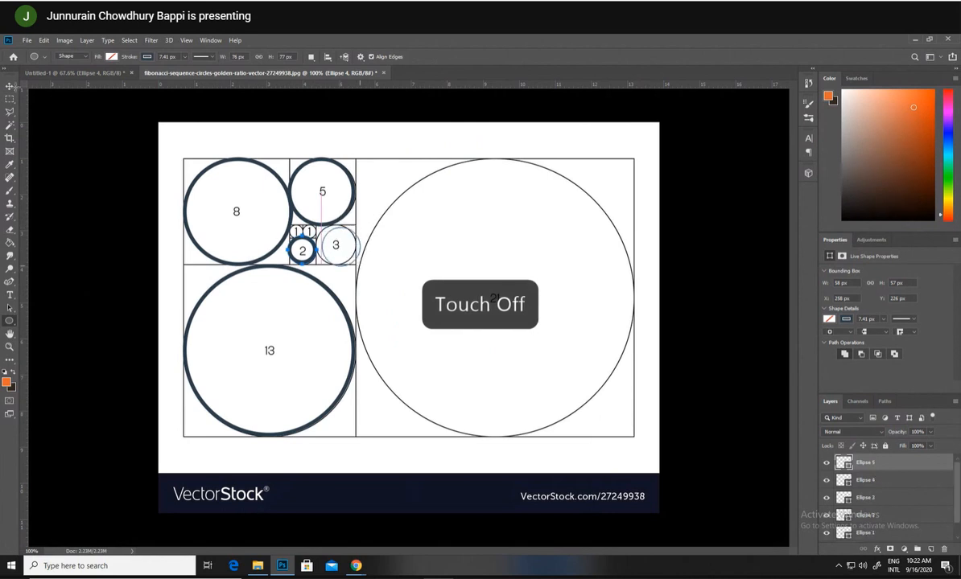
- Align and scale the ellipse to circle 3 at about 85 × 83 px, and copy it into the large circle in Untitled-1
{"action": "left_click", "coordinate": [11, 85]}
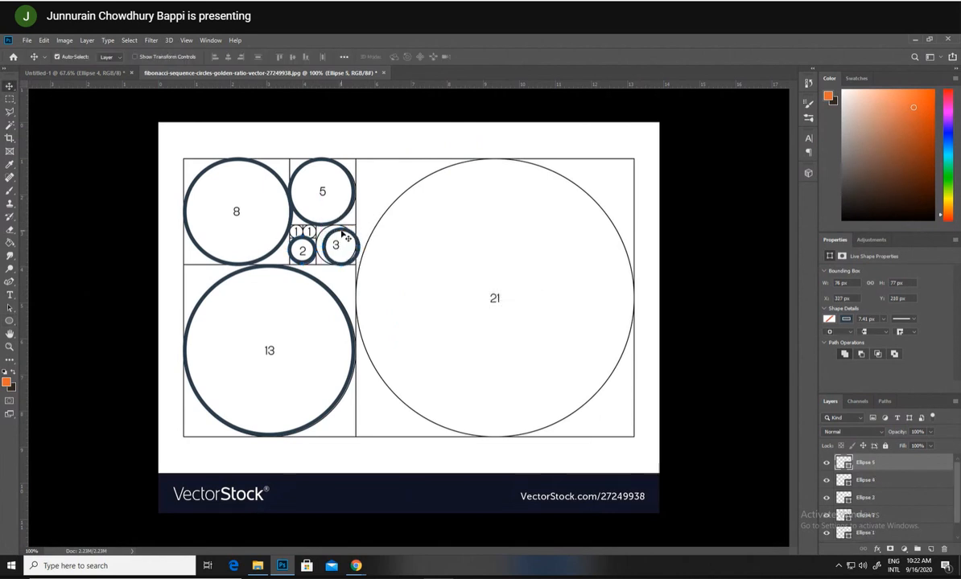
{"action": "left_click_drag", "start_coordinate": [342, 234], "coordinate": [337, 233]}
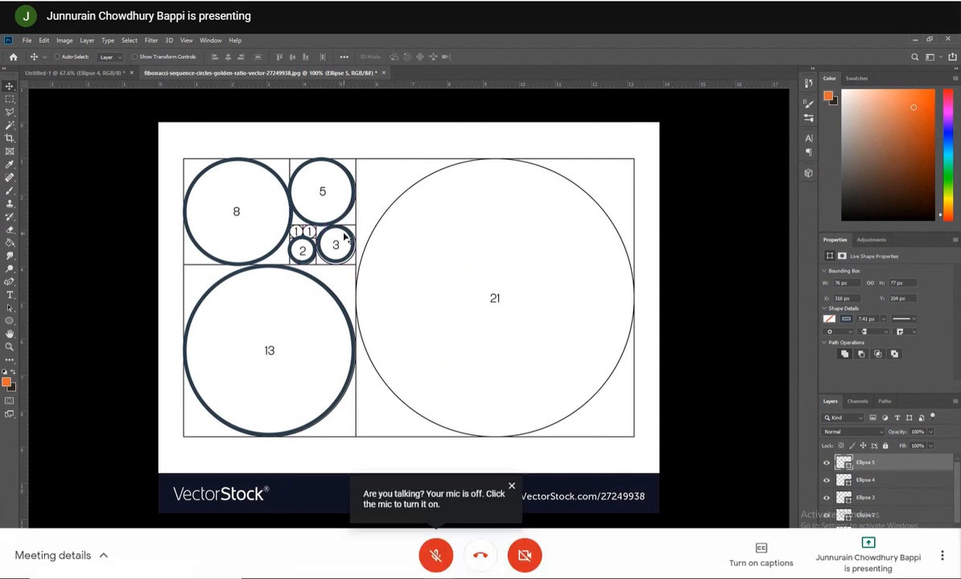
{"action": "key", "text": "ctrl+t"}
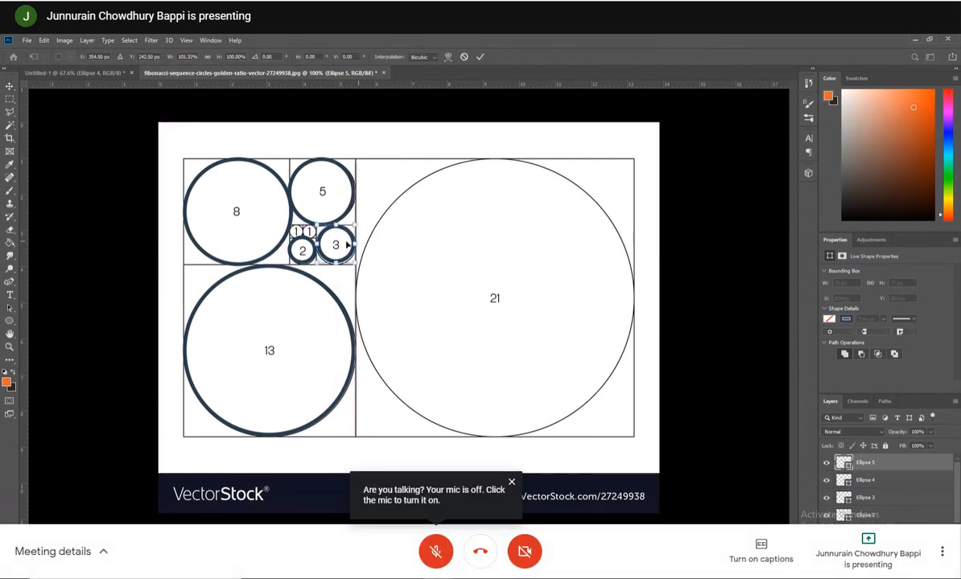
{"action": "left_click_drag", "start_coordinate": [318, 244], "coordinate": [336, 264]}
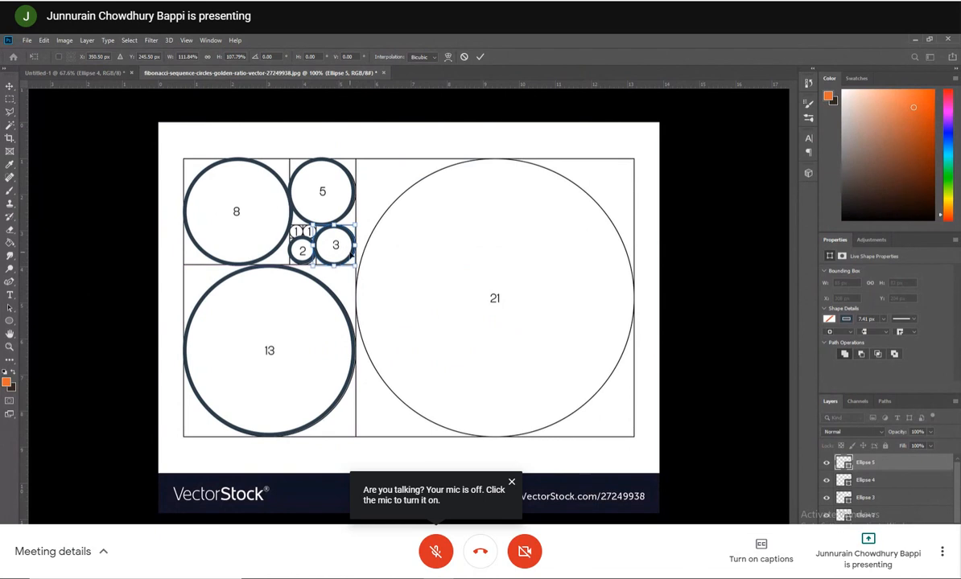
{"action": "left_click", "coordinate": [9, 85]}
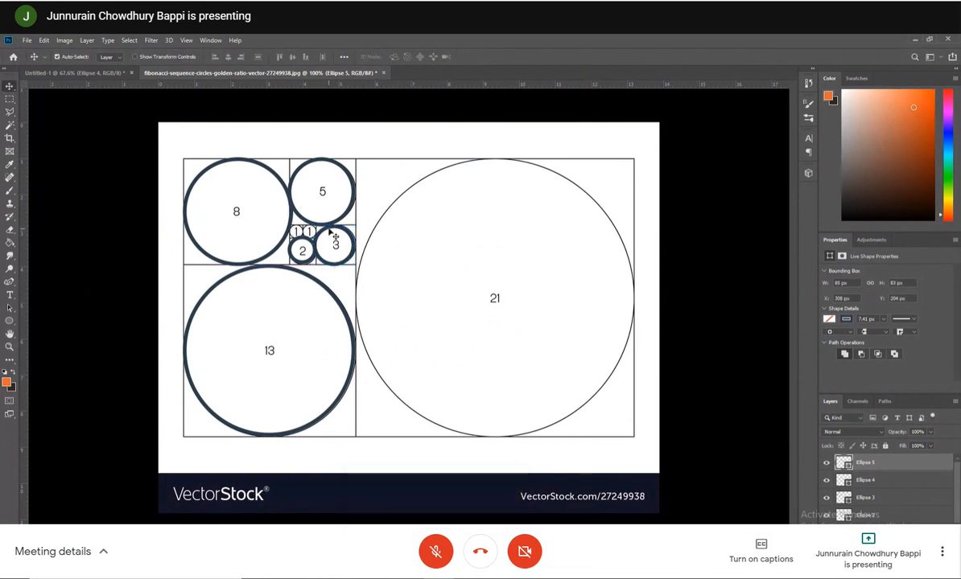
{"action": "left_click", "coordinate": [98, 74]}
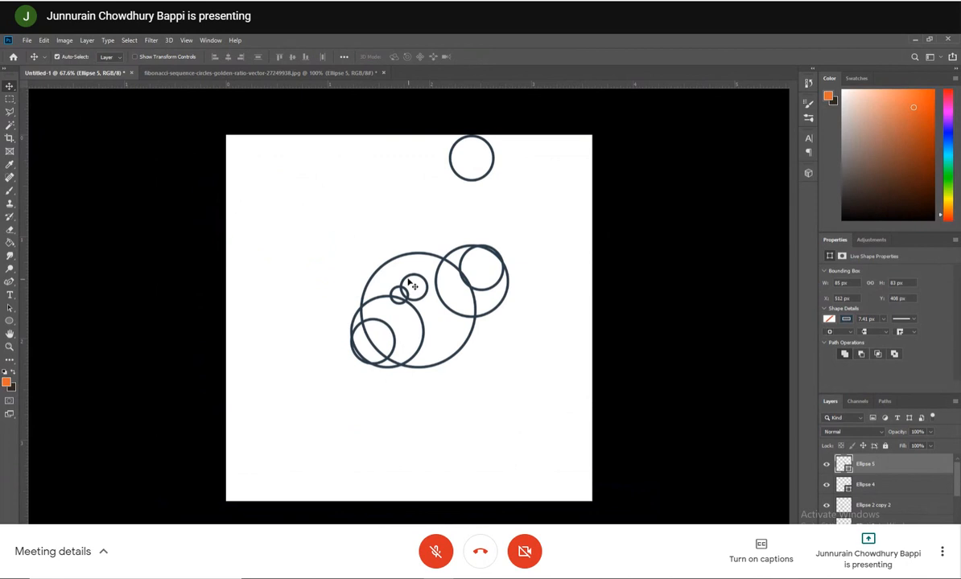
- Adjust the two small circles inside the large circle so they overlap, and compare them with the owl photo in the browser
{"action": "left_click_drag", "start_coordinate": [408, 282], "coordinate": [430, 287]}
{"action": "key", "text": "ctrl+z"}
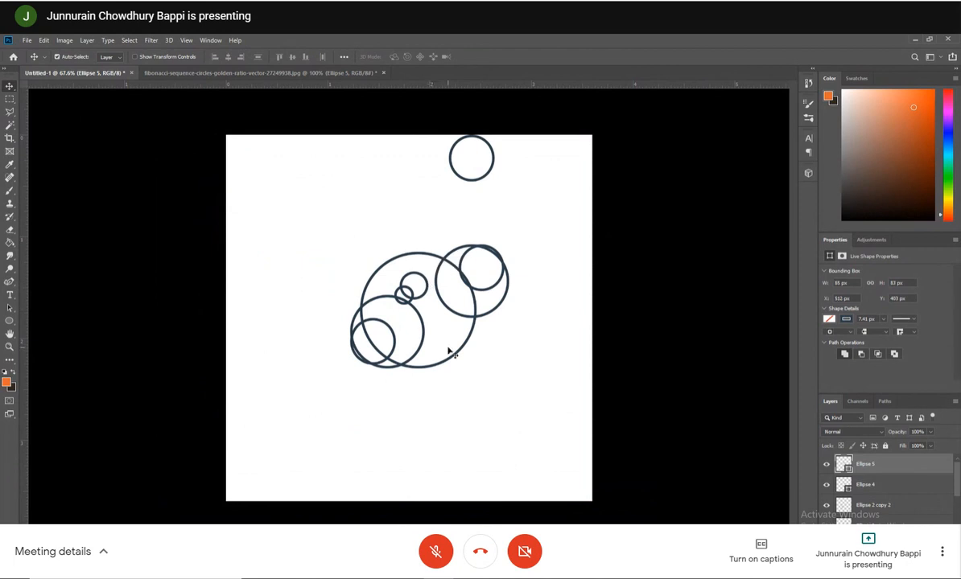
{"action": "left_click", "coordinate": [284, 471]}
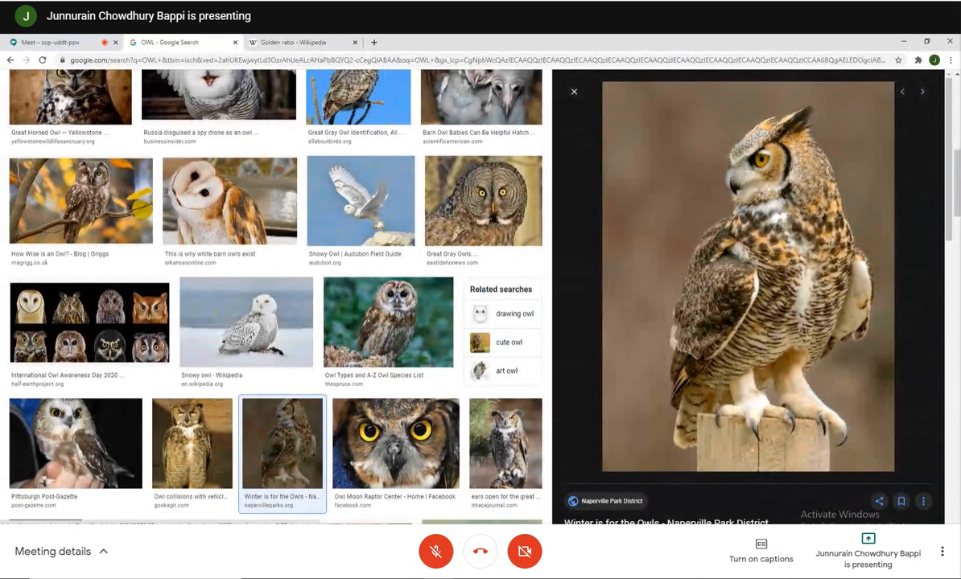
{"action": "key", "text": "alt+Tab"}
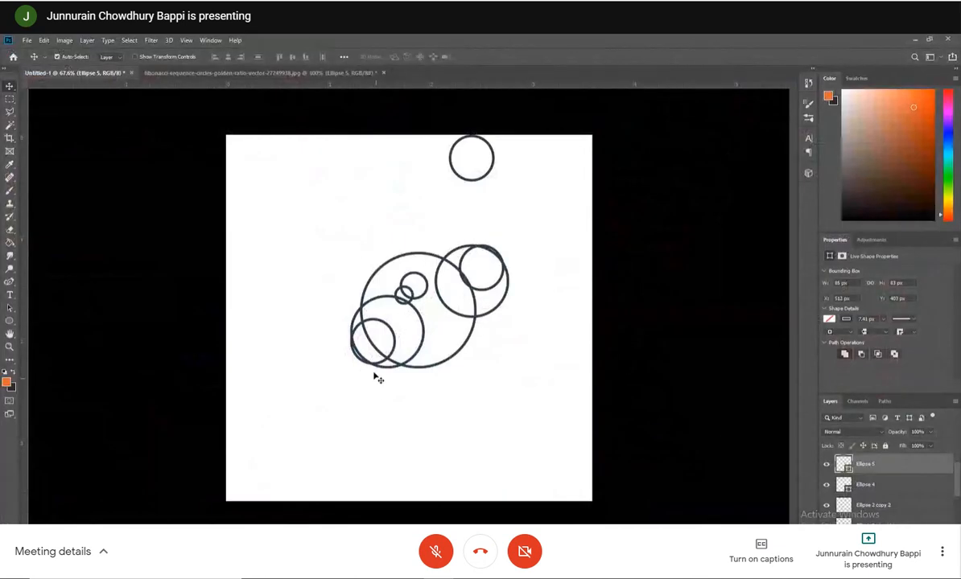
- Move the smallest circle out above the large circle and duplicate the Ellipse 5 circle so the copy overlaps the original
{"action": "left_click_drag", "start_coordinate": [412, 281], "coordinate": [386, 186]}
{"action": "key", "text": "ctrl+z"}
{"action": "left_click_drag", "start_coordinate": [413, 285], "coordinate": [414, 293]}
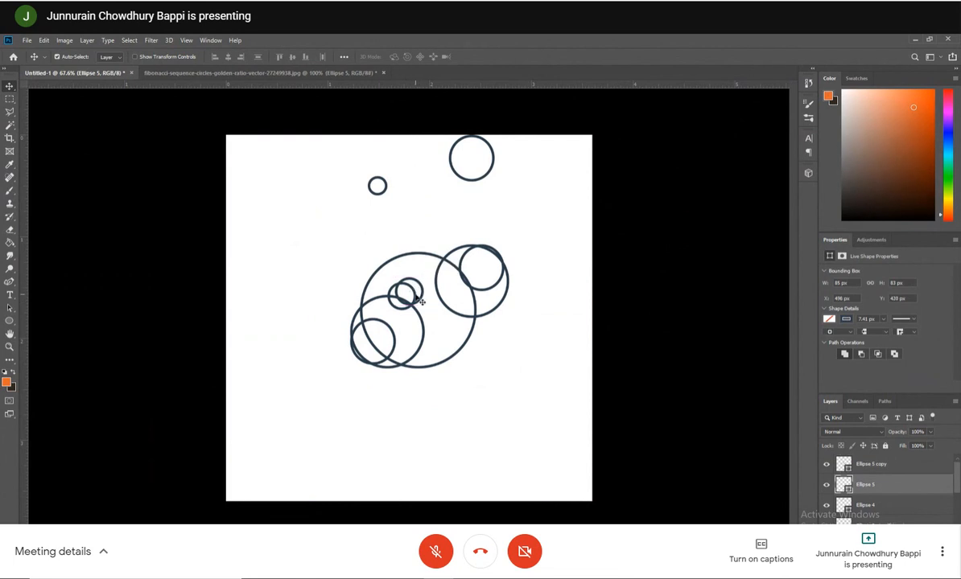
- Select Ellipse 5 and its copy together and move the pair to the empty upper-left area of the canvas
{"action": "left_click", "coordinate": [414, 294]}
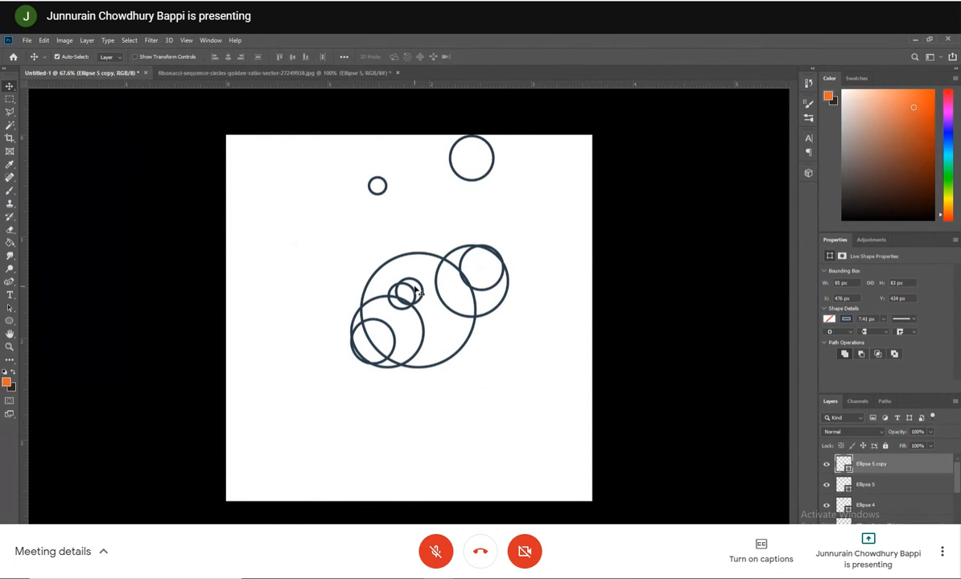
{"action": "left_click", "coordinate": [414, 294], "text": "shift"}
{"action": "left_click_drag", "start_coordinate": [415, 294], "coordinate": [326, 202]}
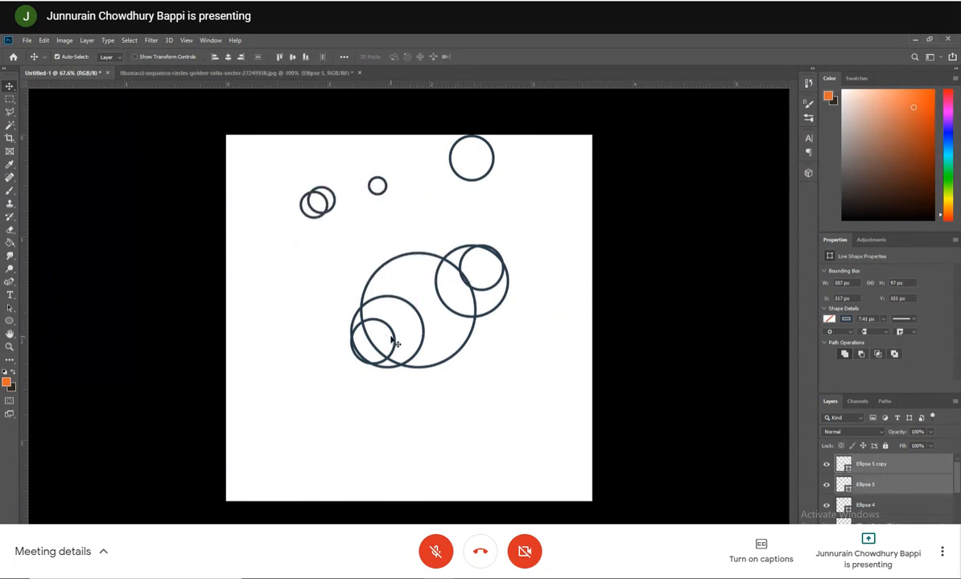
- Outline with the Polygonal Lasso the parts of the two lower-left circles that lie inside the large circle
{"action": "key", "text": "z"}
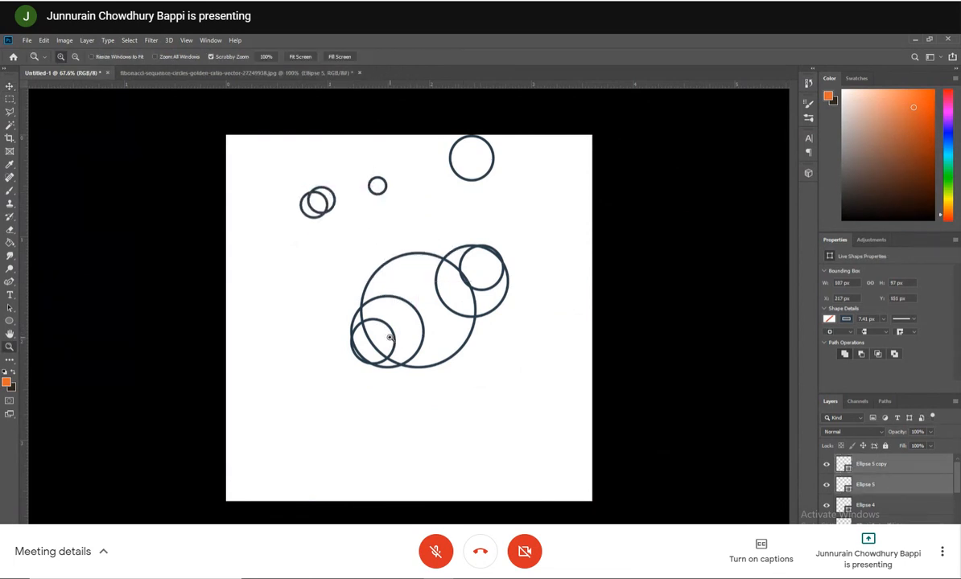
{"action": "left_click", "coordinate": [885, 485]}
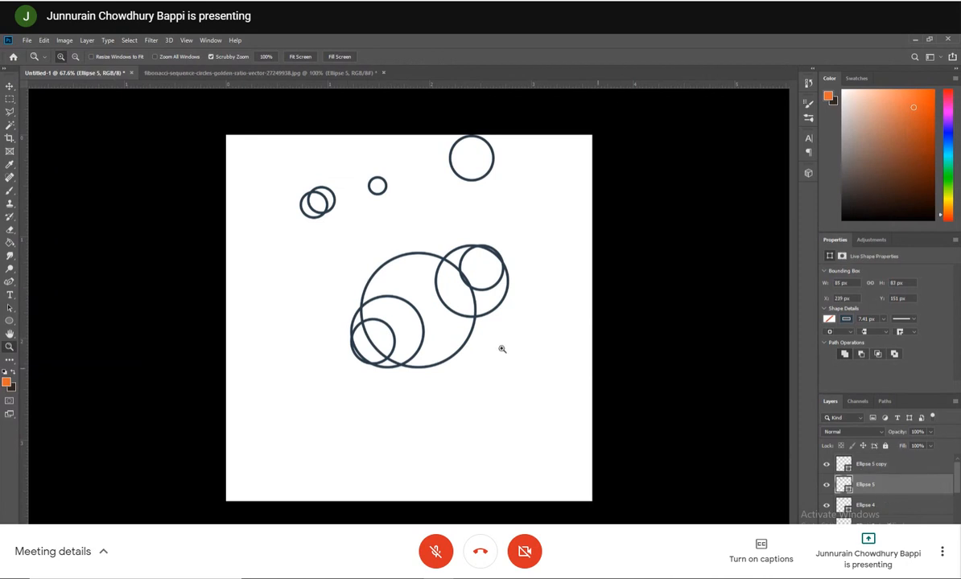
{"action": "left_click_drag", "start_coordinate": [453, 332], "coordinate": [465, 345]}
{"action": "left_click_drag", "start_coordinate": [396, 330], "coordinate": [428, 334]}
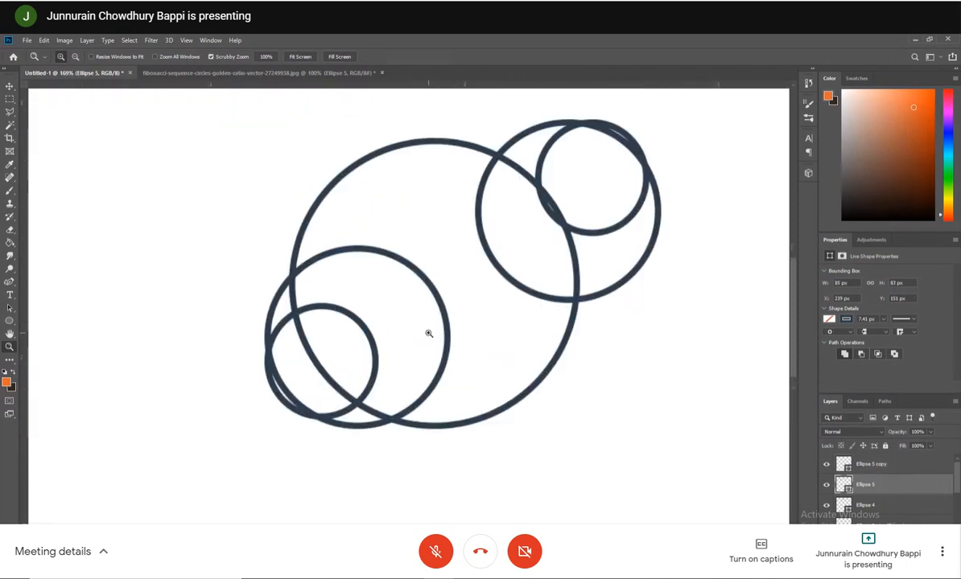
{"action": "scroll", "coordinate": [304, 333], "scroll_direction": "up", "scroll_amount": 2}
{"action": "scroll", "coordinate": [399, 334], "scroll_direction": "up", "scroll_amount": 2}
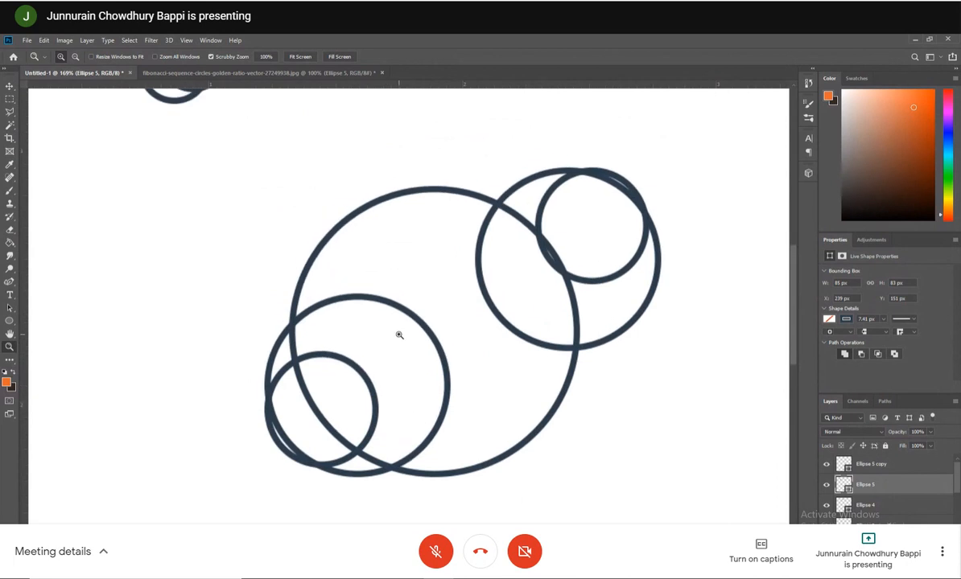
{"action": "scroll", "coordinate": [399, 335], "scroll_direction": "up", "scroll_amount": 1}
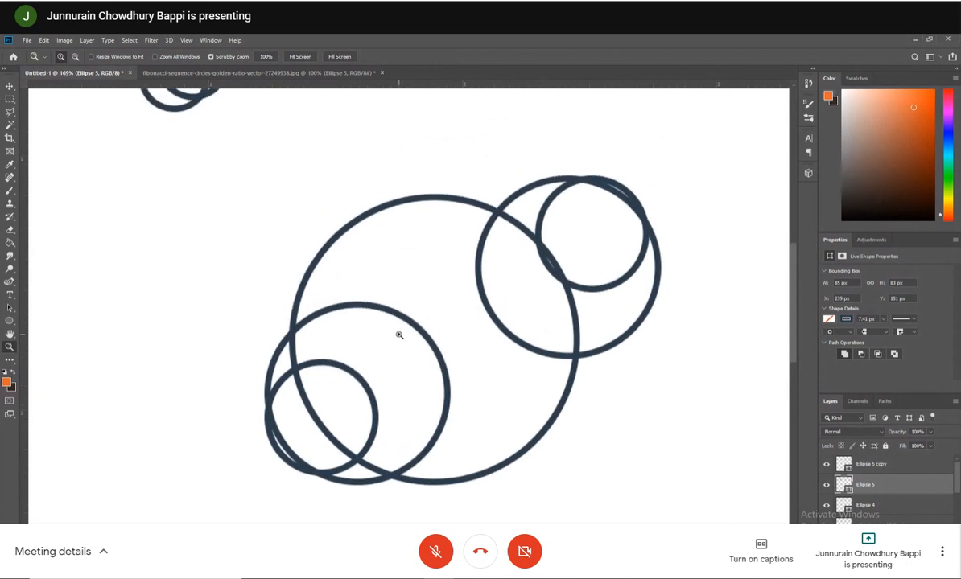
{"action": "left_click", "coordinate": [9, 111]}
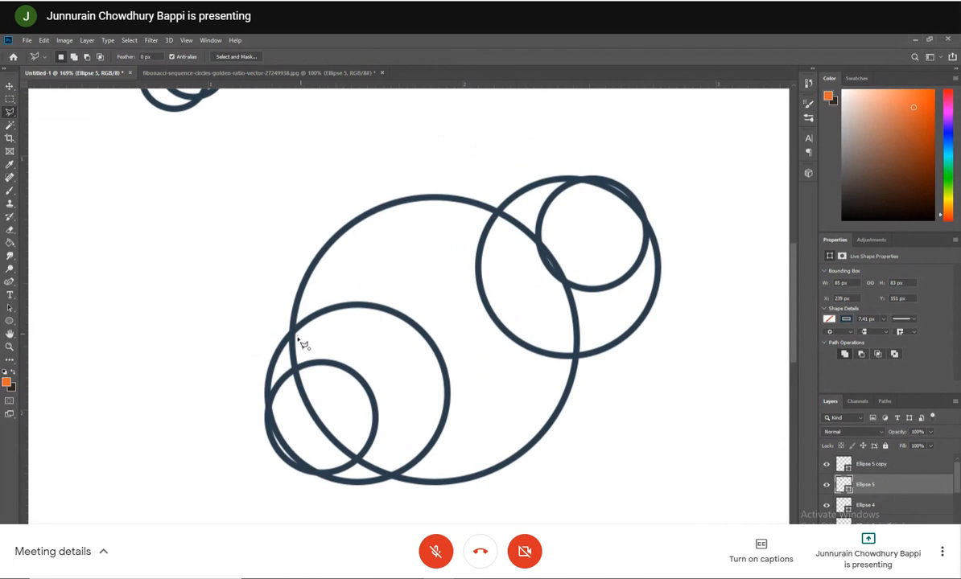
{"action": "left_click", "coordinate": [296, 327]}
{"action": "left_click", "coordinate": [339, 289]}
{"action": "left_click", "coordinate": [400, 304]}
{"action": "left_click", "coordinate": [446, 328]}
{"action": "left_click", "coordinate": [471, 412]}
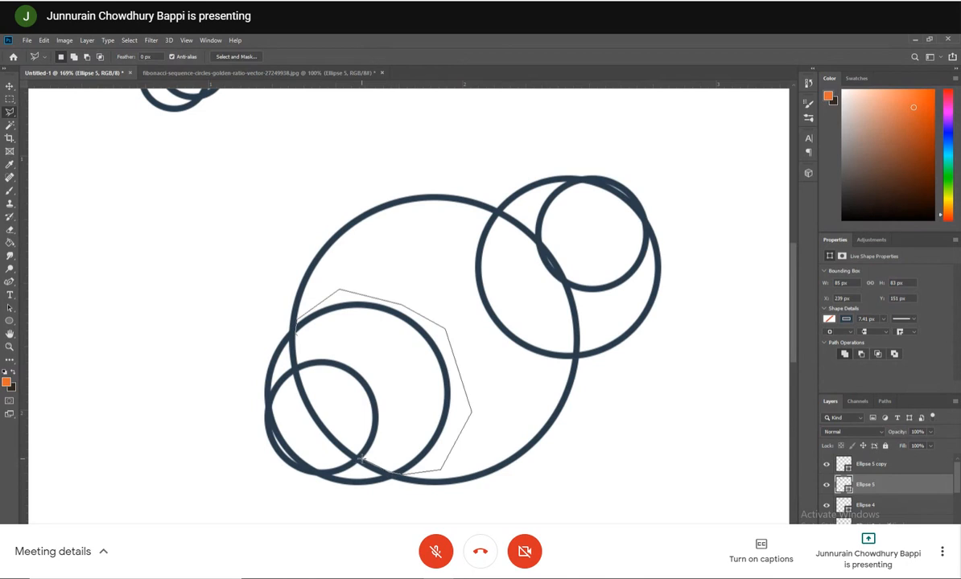
{"action": "left_click", "coordinate": [333, 393]}
{"action": "left_click", "coordinate": [297, 333]}
- Delete the outlined inner arcs from Ellipse 3 copy and Ellipse 2 copy 2, and clear the selection
{"action": "key", "text": "Delete"}
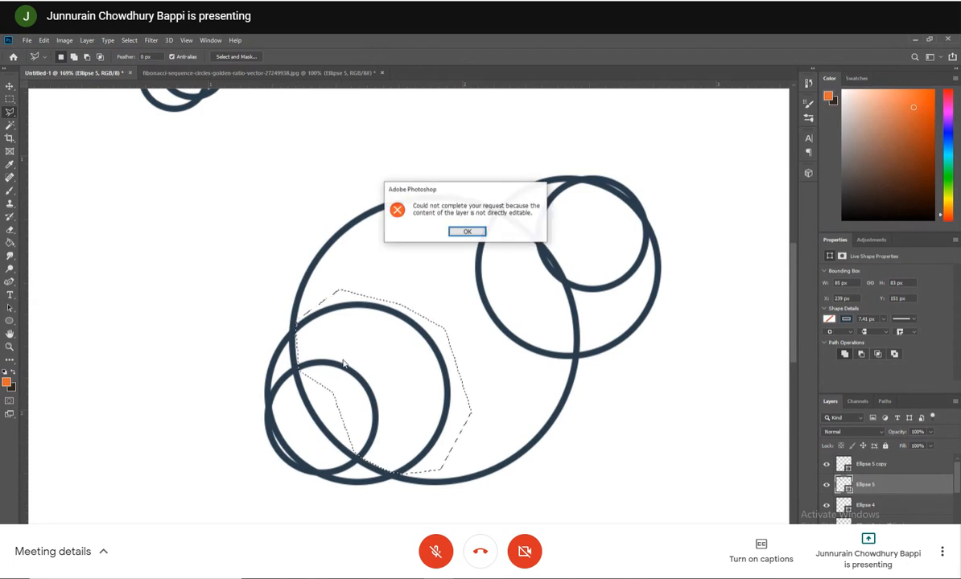
{"action": "left_click", "coordinate": [468, 232]}
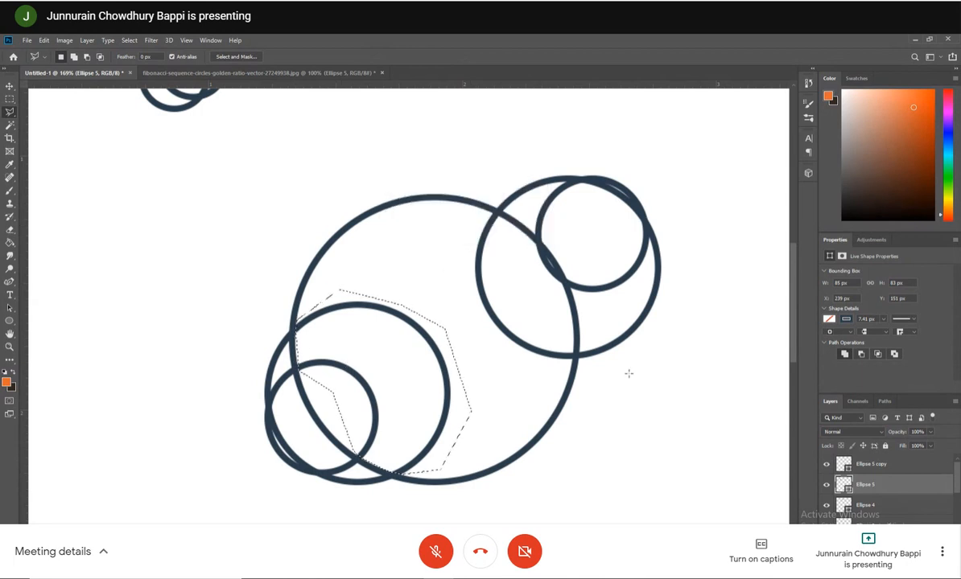
{"action": "left_click", "coordinate": [9, 86]}
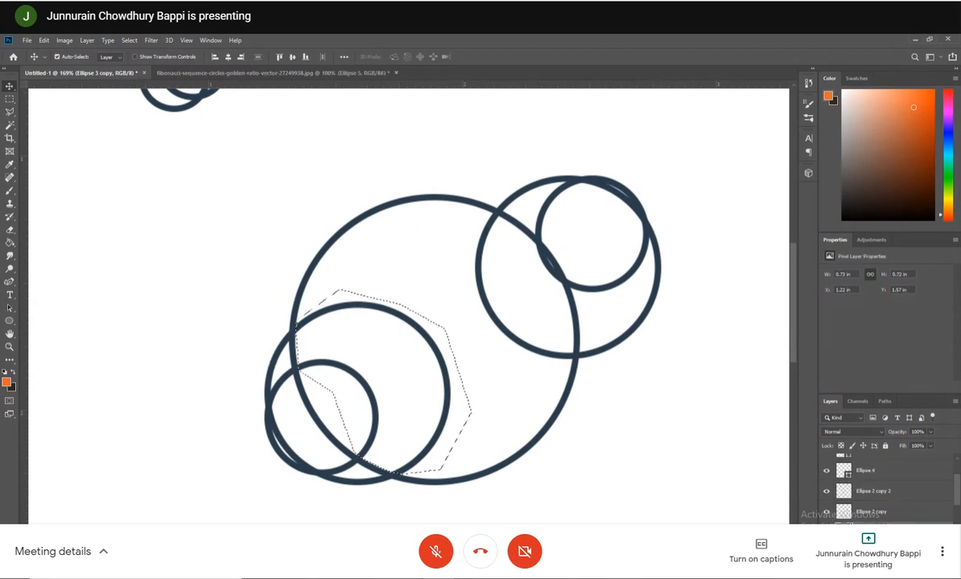
{"action": "scroll", "coordinate": [885, 490], "scroll_direction": "down", "scroll_amount": 2}
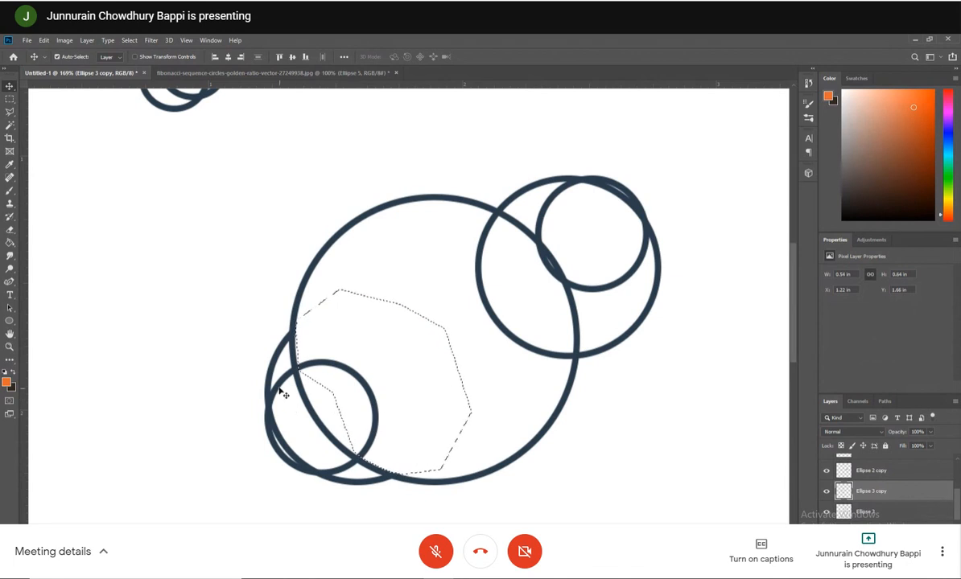
{"action": "left_click_drag", "start_coordinate": [283, 394], "coordinate": [281, 392]}
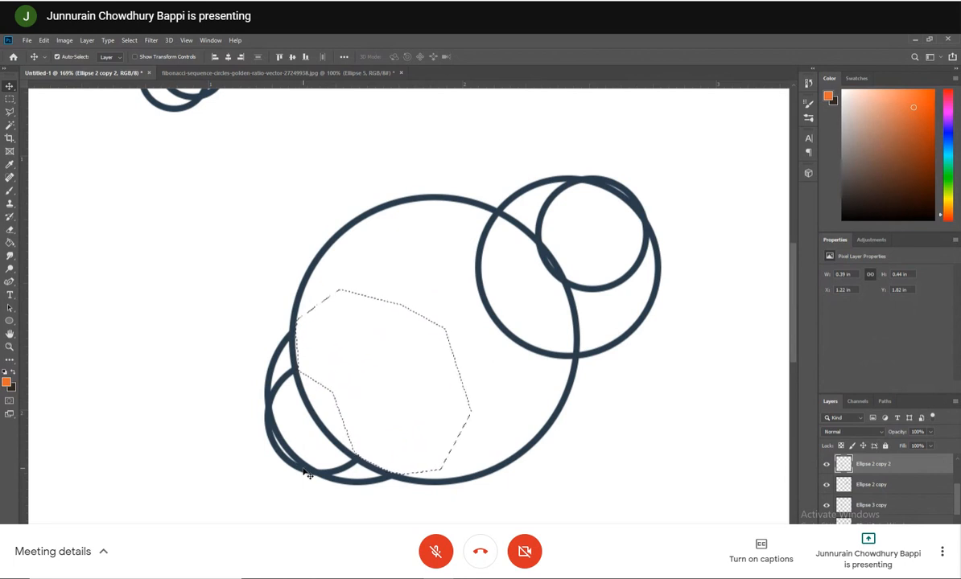
{"action": "key", "text": "ctrl"}
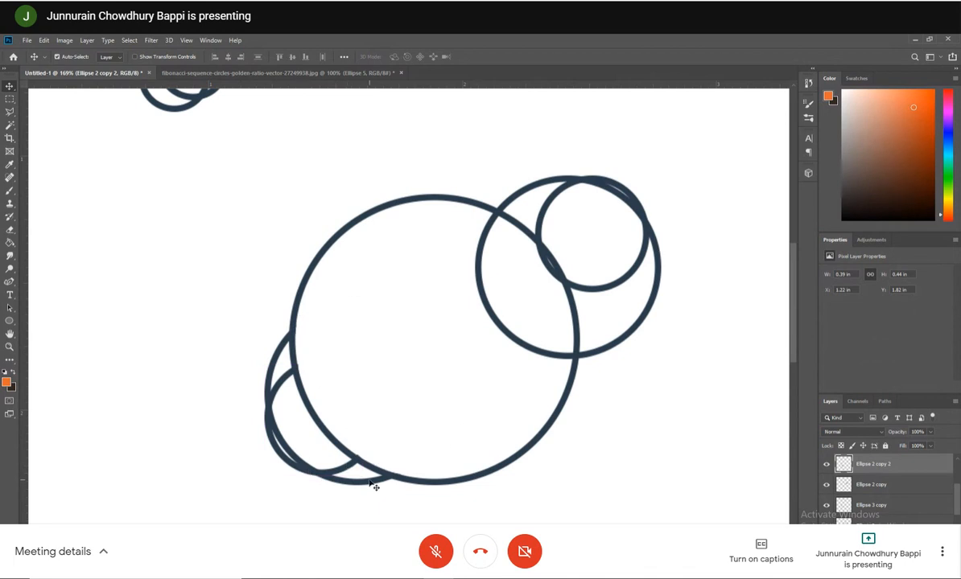
- Outline with the Polygonal Lasso the lower arcs outside the large circle, below the point where the two small arcs meet
{"action": "left_click", "coordinate": [260, 416]}
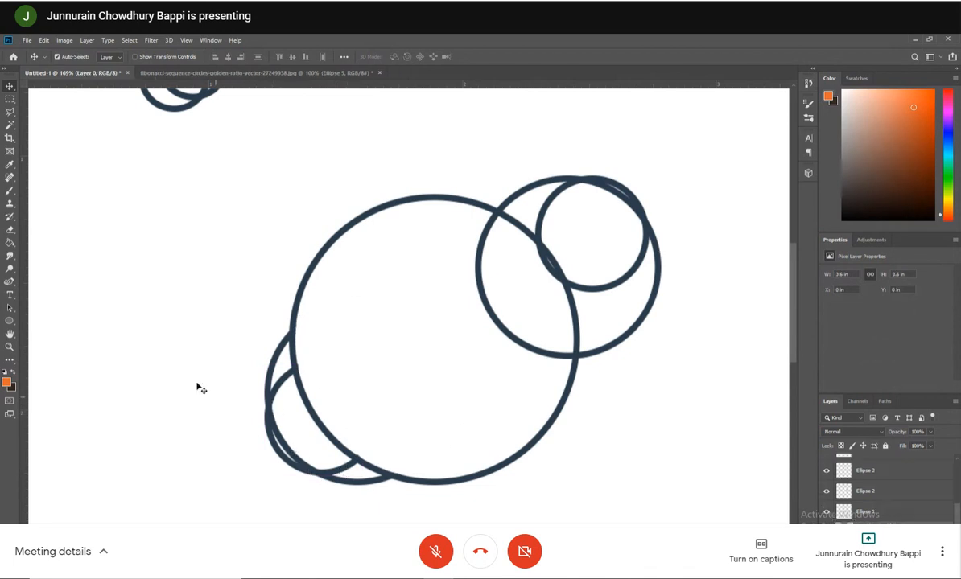
{"action": "left_click", "coordinate": [11, 113]}
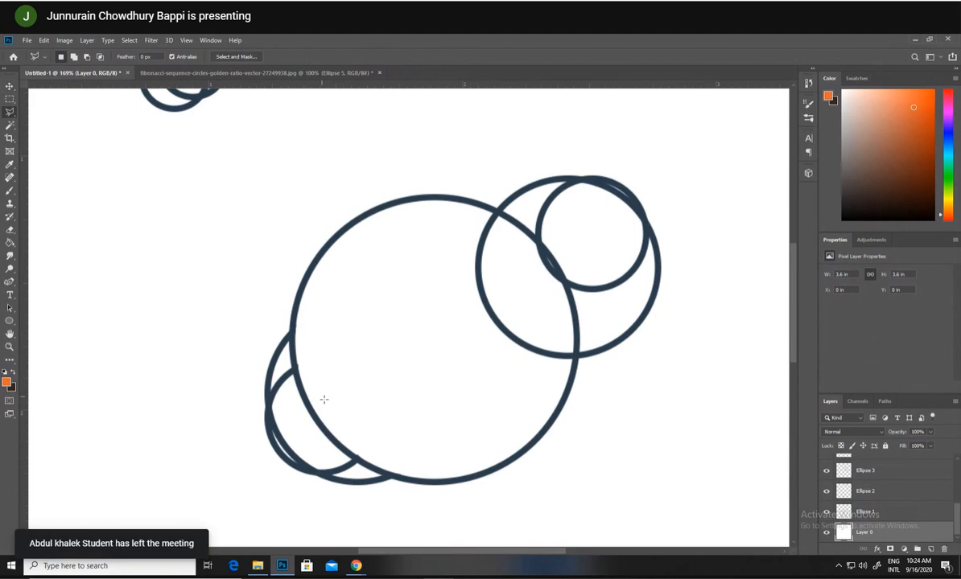
{"action": "left_click", "coordinate": [282, 396]}
{"action": "left_click", "coordinate": [291, 421]}
{"action": "left_click", "coordinate": [334, 451]}
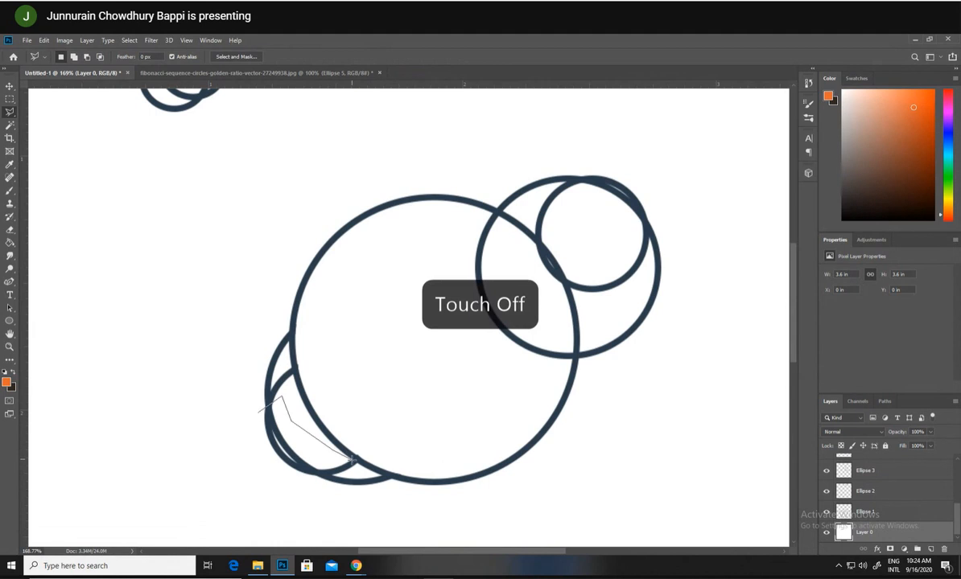
{"action": "left_click", "coordinate": [389, 503]}
{"action": "left_click", "coordinate": [284, 490]}
{"action": "left_click", "coordinate": [250, 439]}
{"action": "left_click", "coordinate": [259, 412]}
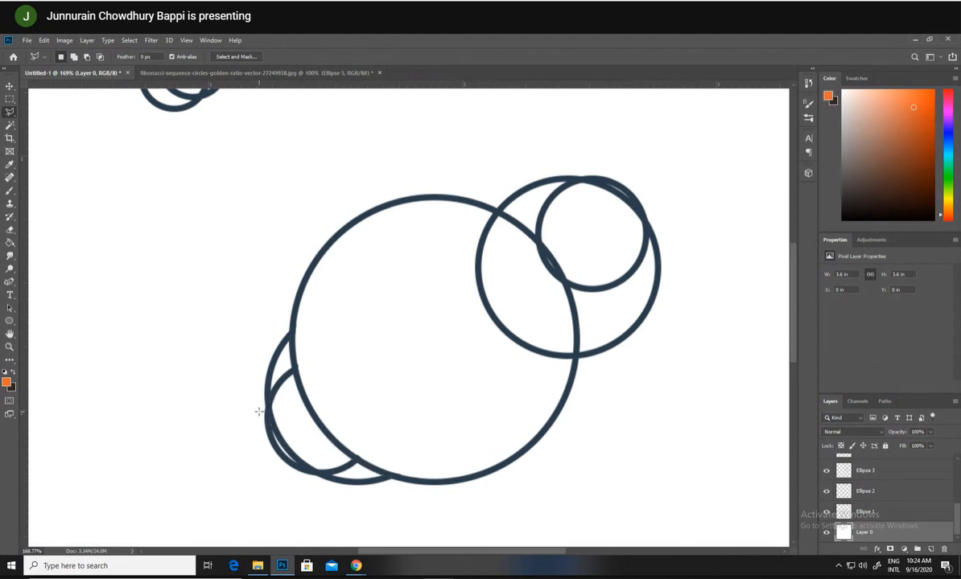
- Delete the outlined lower arcs from Ellipse 3 copy and Ellipse 2 copy 2 so only a pointed tail shape remains, and deselect
{"action": "key", "text": "Delete"}
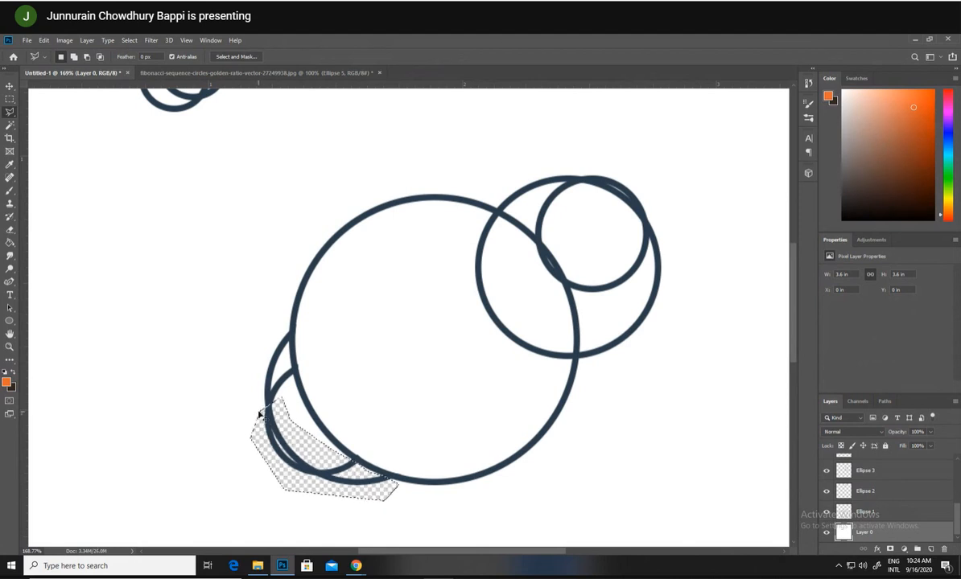
{"action": "key", "text": "ctrl+z"}
{"action": "key", "text": "v"}
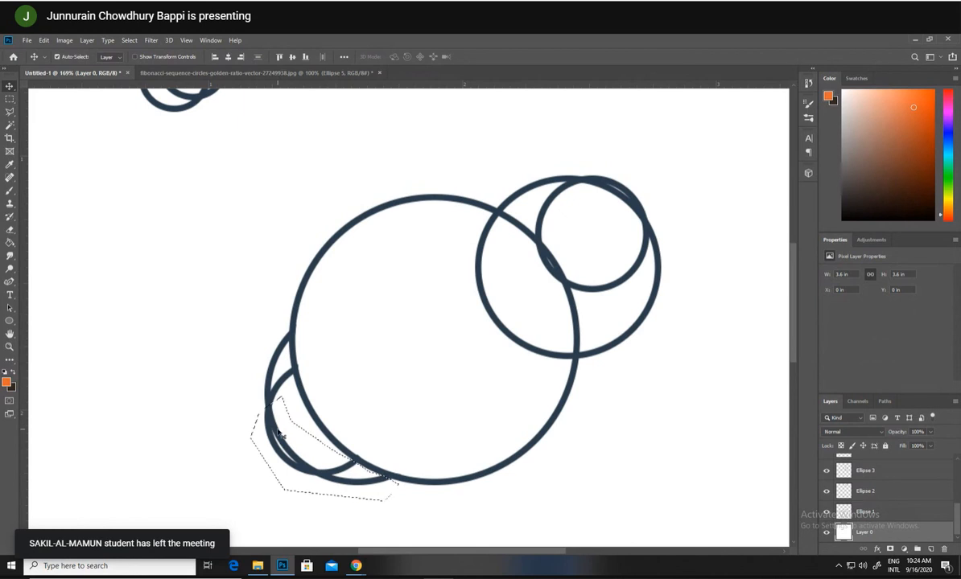
{"action": "left_click", "coordinate": [268, 382]}
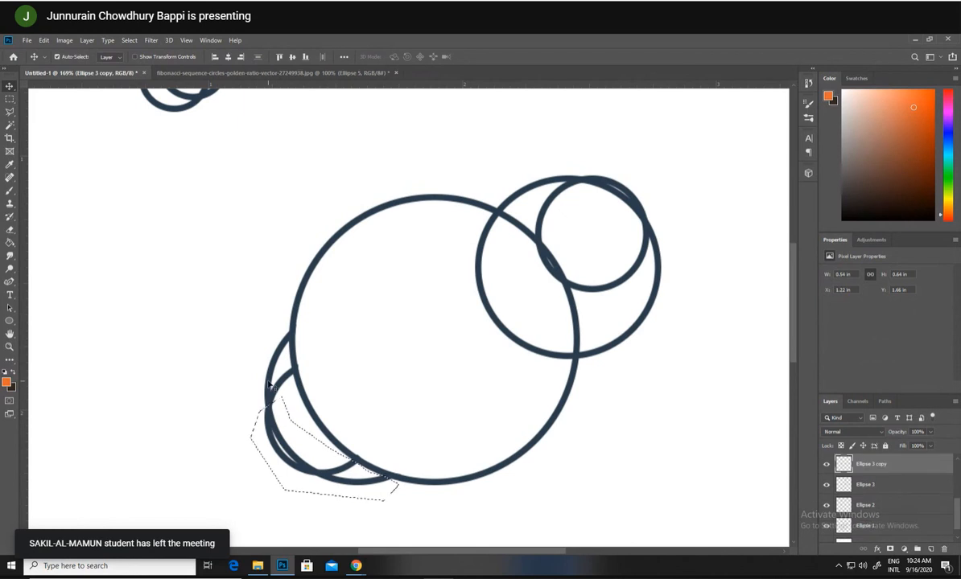
{"action": "key", "text": "Delete"}
{"action": "left_click", "coordinate": [284, 390]}
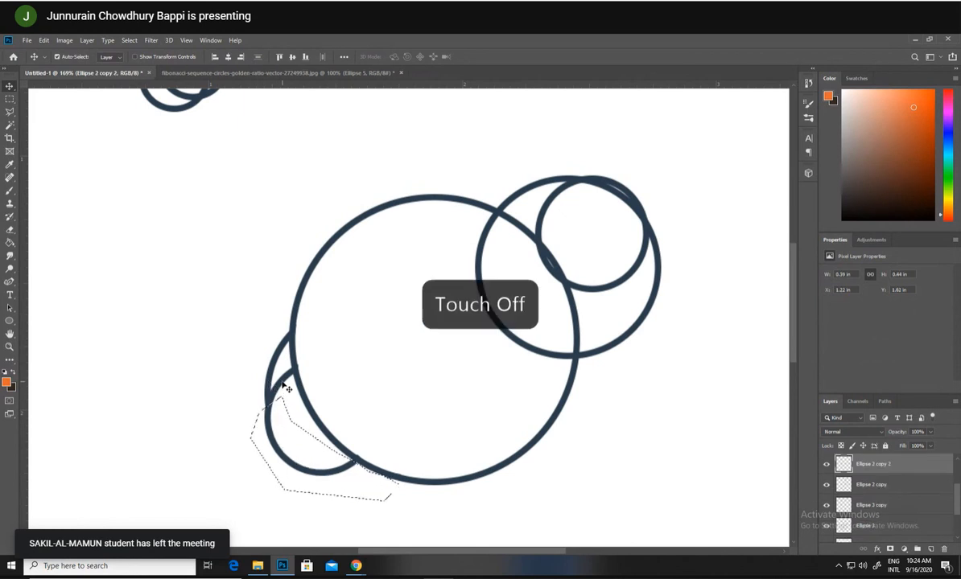
{"action": "key", "text": "Delete"}
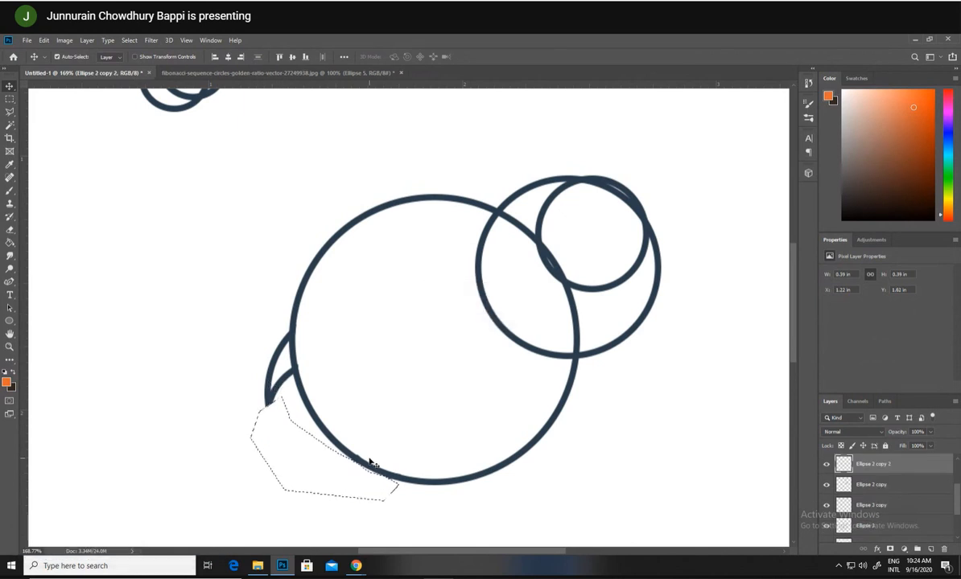
{"action": "key", "text": "ctrl+d"}
{"action": "key", "text": "x"}
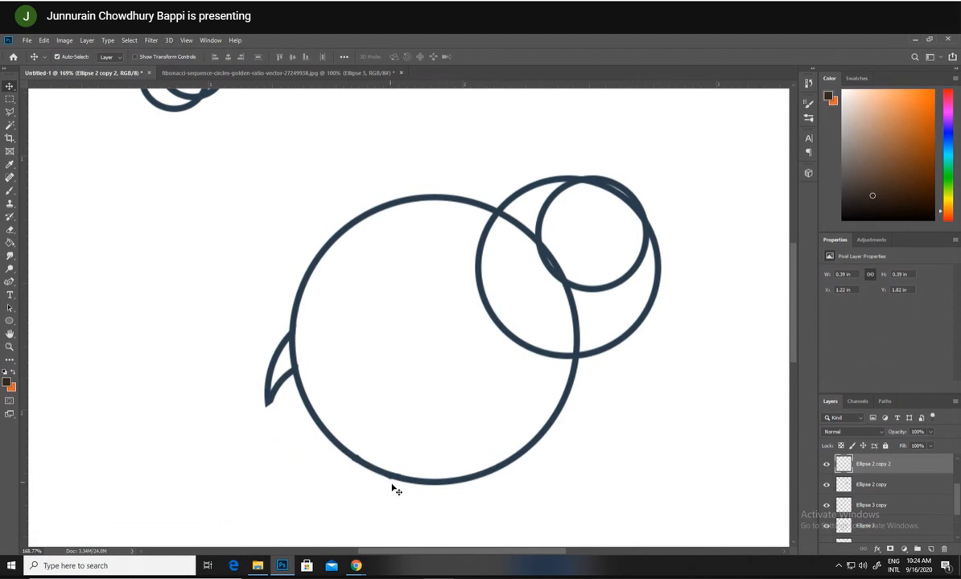
{"action": "key", "text": "z"}
{"action": "left_click_drag", "start_coordinate": [393, 489], "coordinate": [337, 469]}
{"action": "left_click_drag", "start_coordinate": [465, 337], "coordinate": [494, 347]}
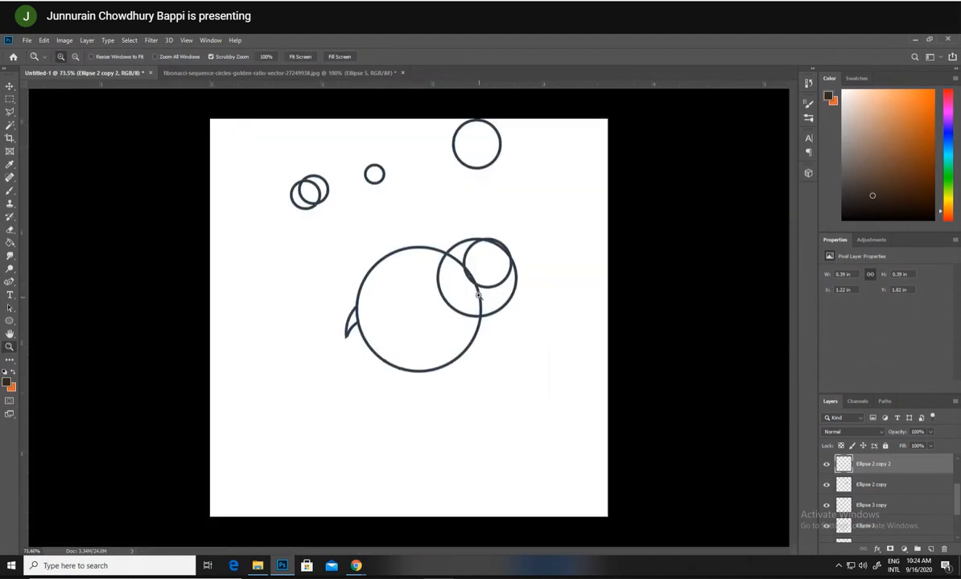
{"action": "left_click_drag", "start_coordinate": [481, 295], "coordinate": [507, 310]}
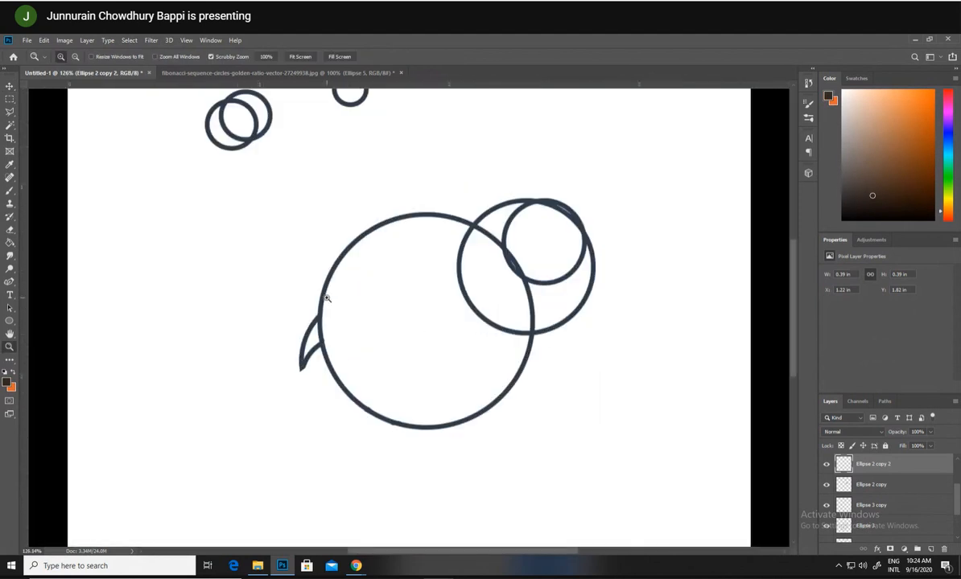
{"action": "scroll", "coordinate": [327, 299], "scroll_direction": "up", "scroll_amount": 2}
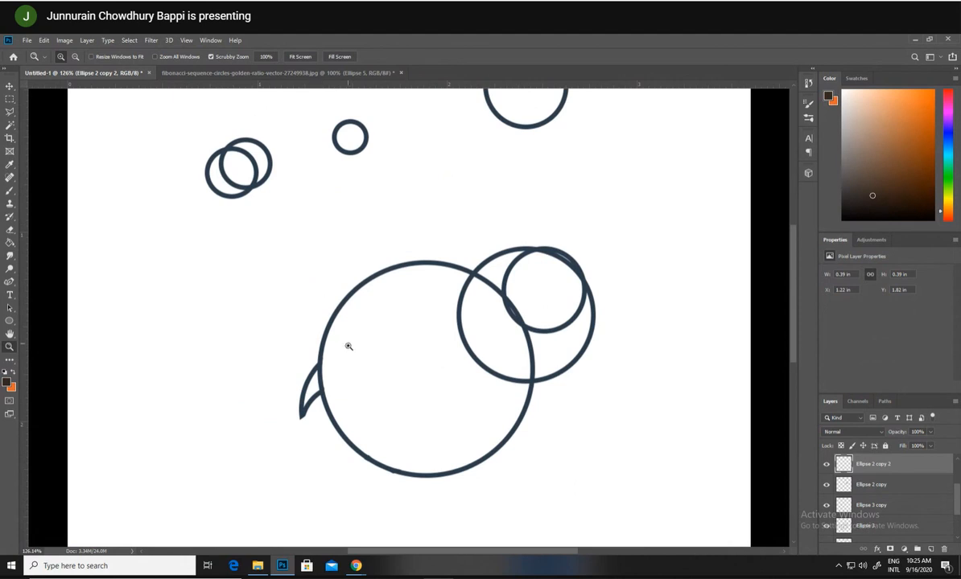
{"action": "scroll", "coordinate": [352, 275], "scroll_direction": "up", "scroll_amount": 2}
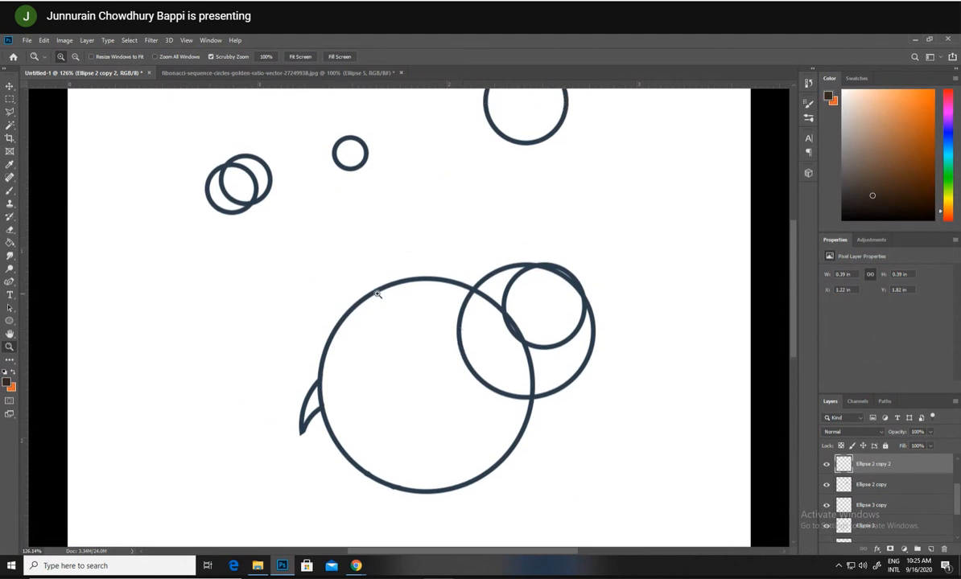
{"action": "left_click", "coordinate": [10, 85]}
{"action": "left_click", "coordinate": [226, 206]}
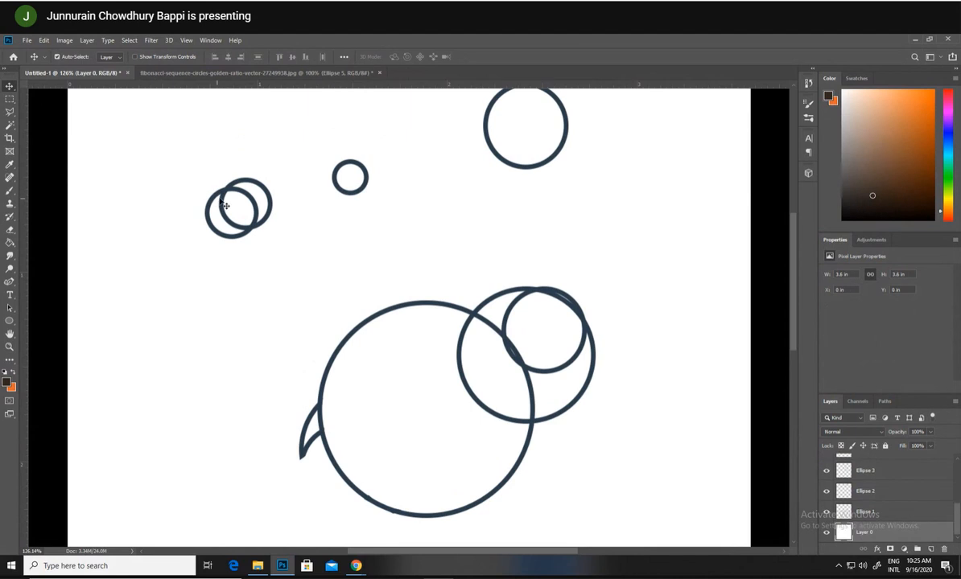
{"action": "left_click", "coordinate": [224, 197], "text": "shift"}
{"action": "left_click_drag", "start_coordinate": [223, 197], "coordinate": [257, 250]}
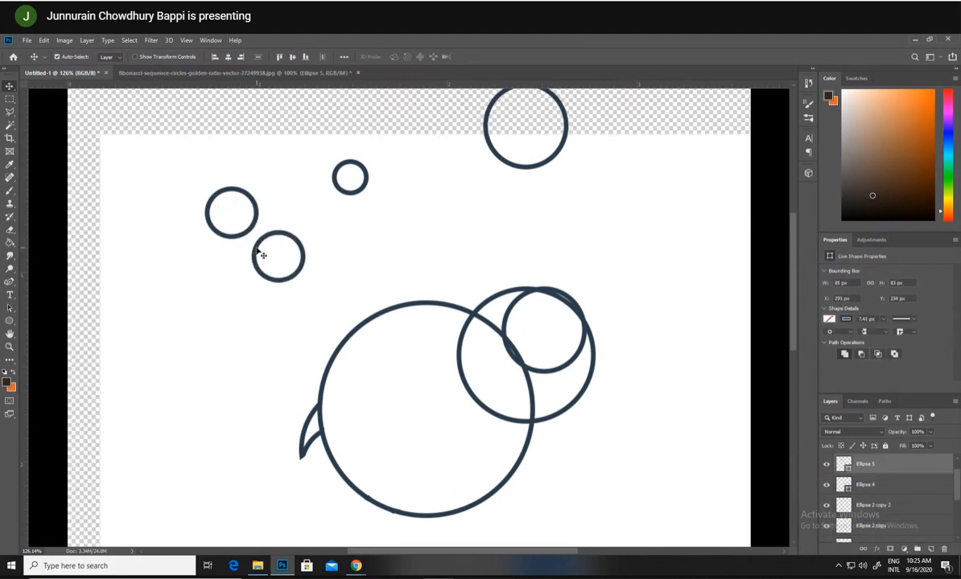
{"action": "key", "text": "ctrl+z"}
- Select Ellipse 5 and its copy together and move the overlapping pair into the middle of the large circle
{"action": "left_click", "coordinate": [212, 196], "text": "ctrl"}
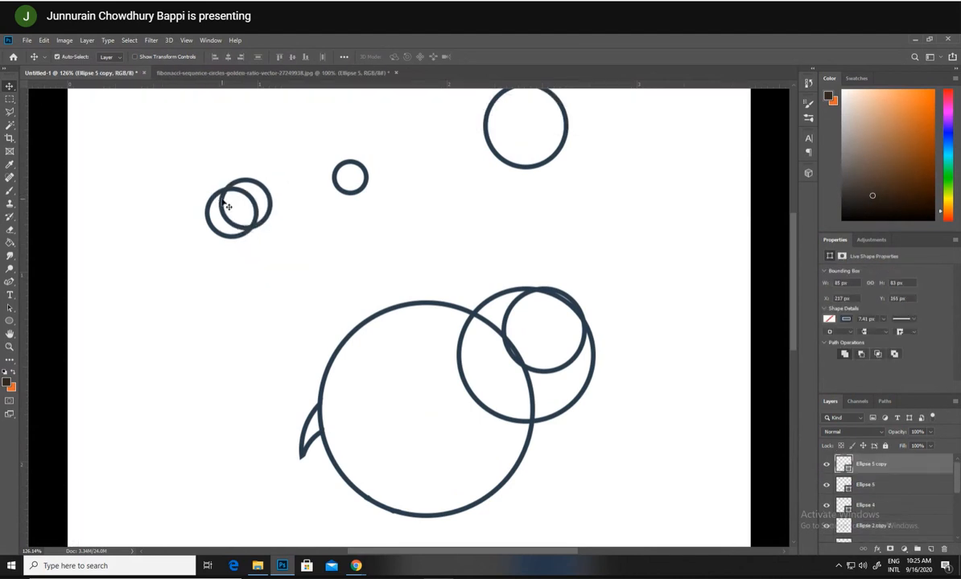
{"action": "left_click_drag", "start_coordinate": [223, 206], "coordinate": [409, 386]}
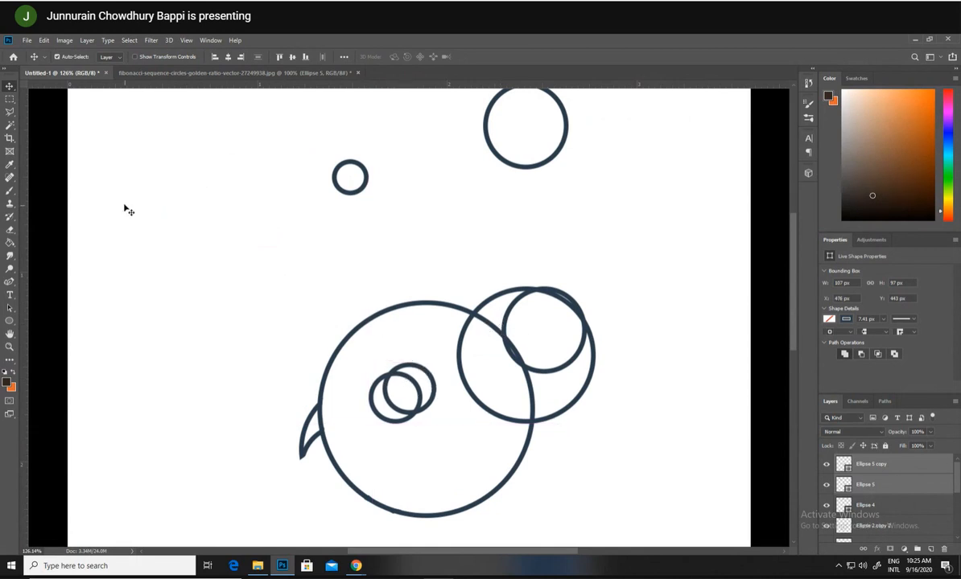
- Outline with the Polygonal Lasso the arcs of the two overlapping upper circles that lie inside the large circle
{"action": "left_click", "coordinate": [10, 111]}
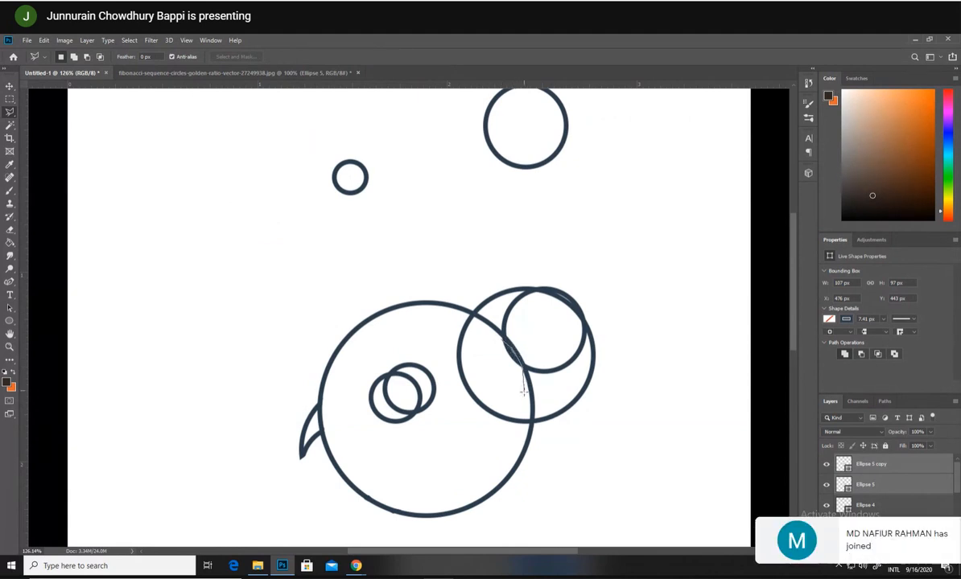
{"action": "left_click", "coordinate": [501, 435]}
{"action": "left_click", "coordinate": [460, 413]}
{"action": "left_click", "coordinate": [451, 369]}
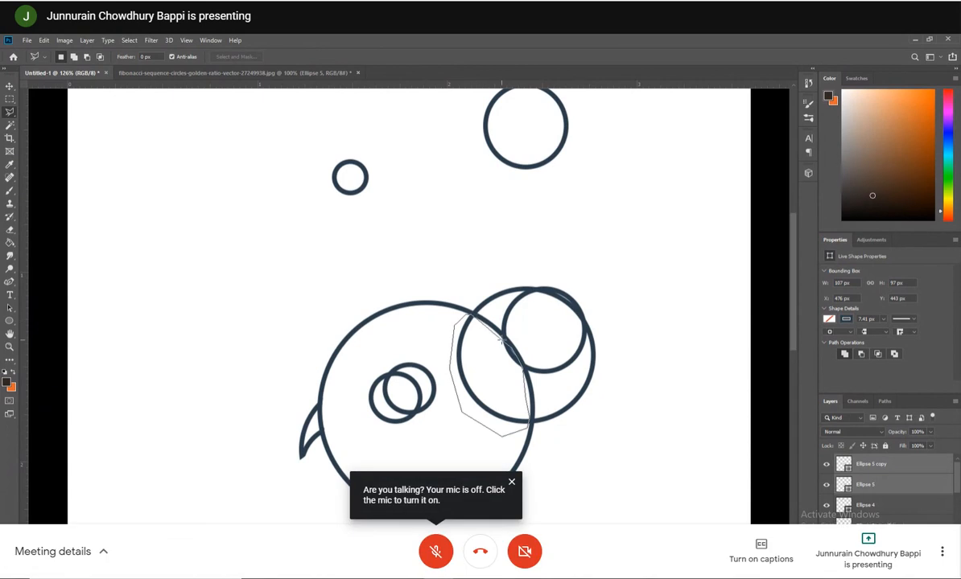
{"action": "left_click", "coordinate": [502, 340]}
- Delete the outlined inner arcs from Ellipse 3 and Ellipse 2 copy, and clear the selection
{"action": "left_click", "coordinate": [11, 87]}
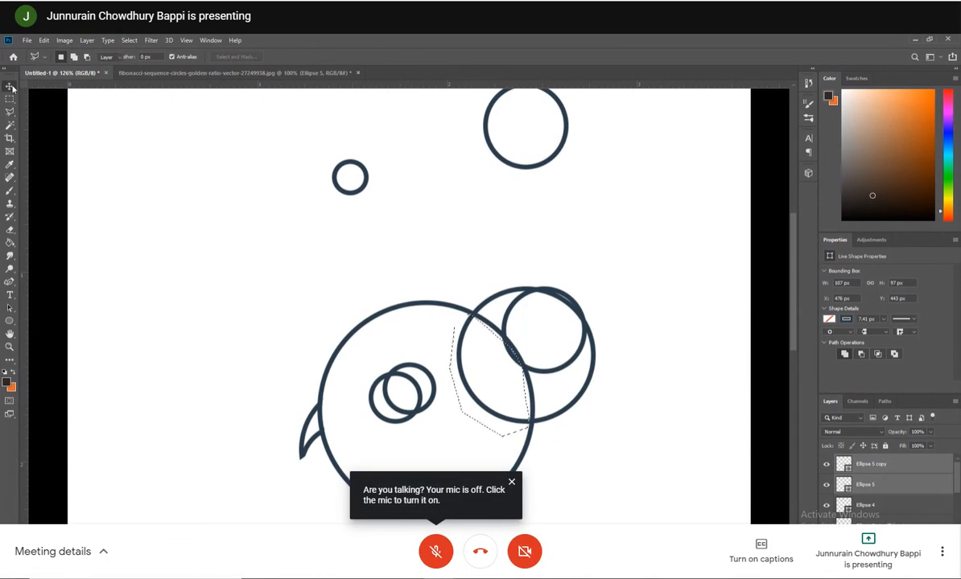
{"action": "left_click", "coordinate": [509, 296]}
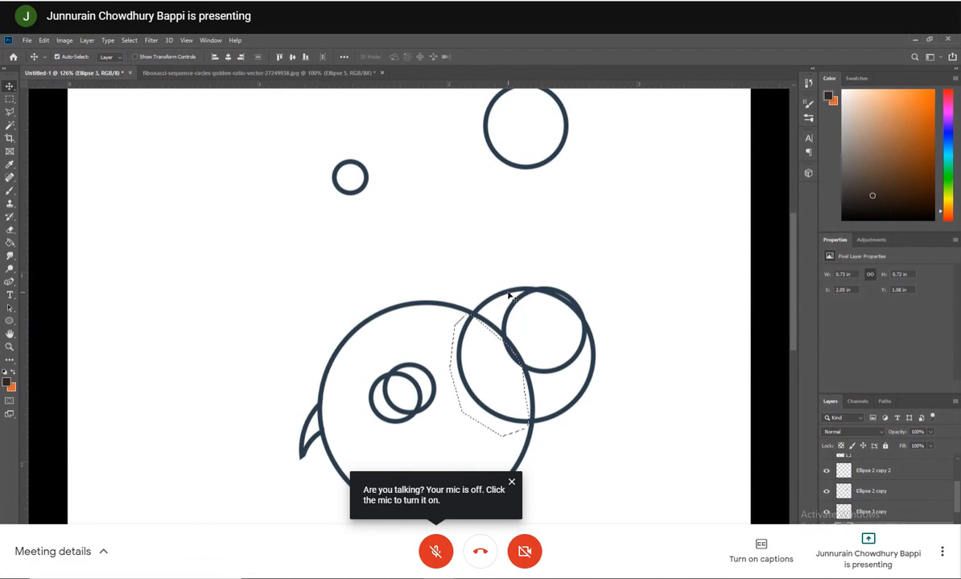
{"action": "key", "text": "Delete"}
{"action": "left_click", "coordinate": [515, 303]}
{"action": "key", "text": "Delete"}
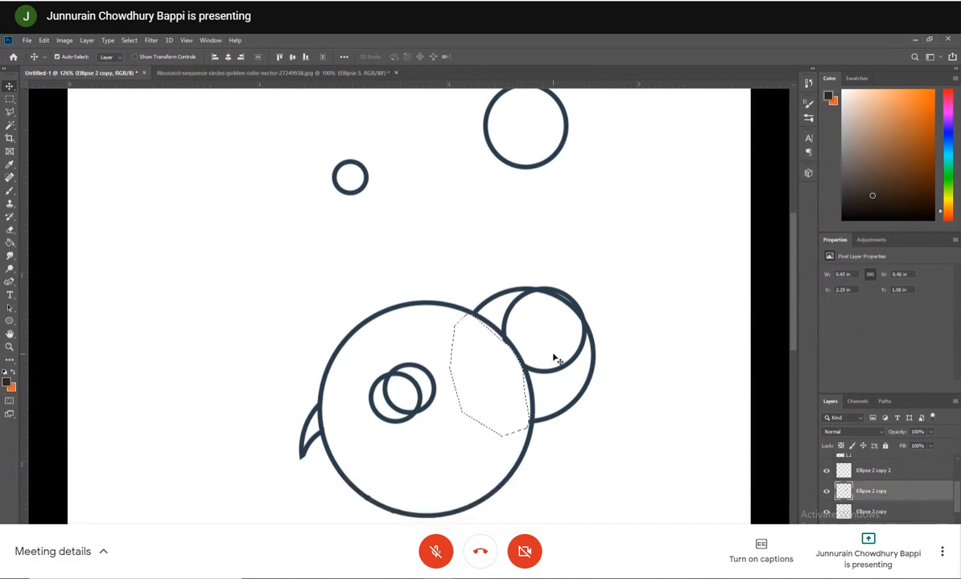
{"action": "left_click", "coordinate": [566, 418]}
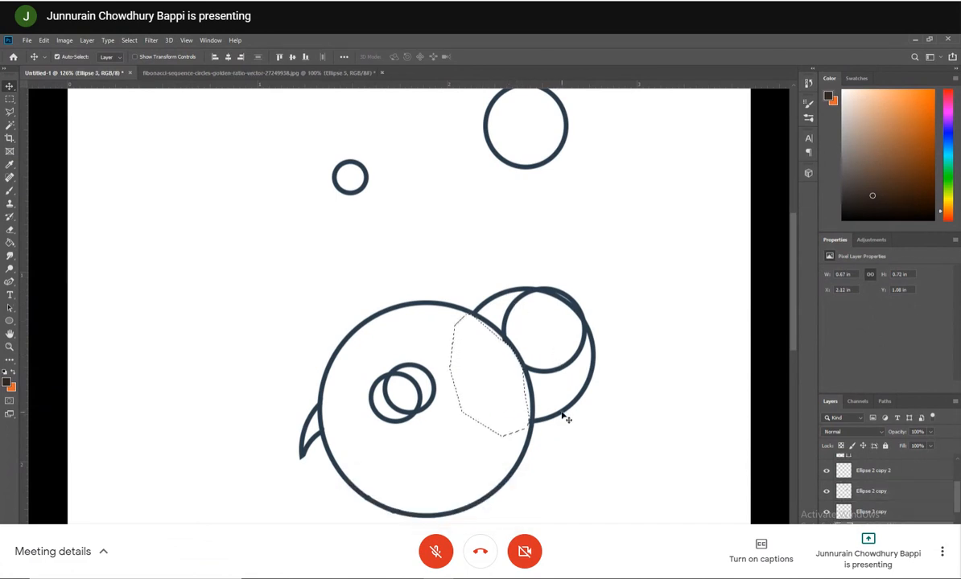
{"action": "key", "text": "ctrl+d"}
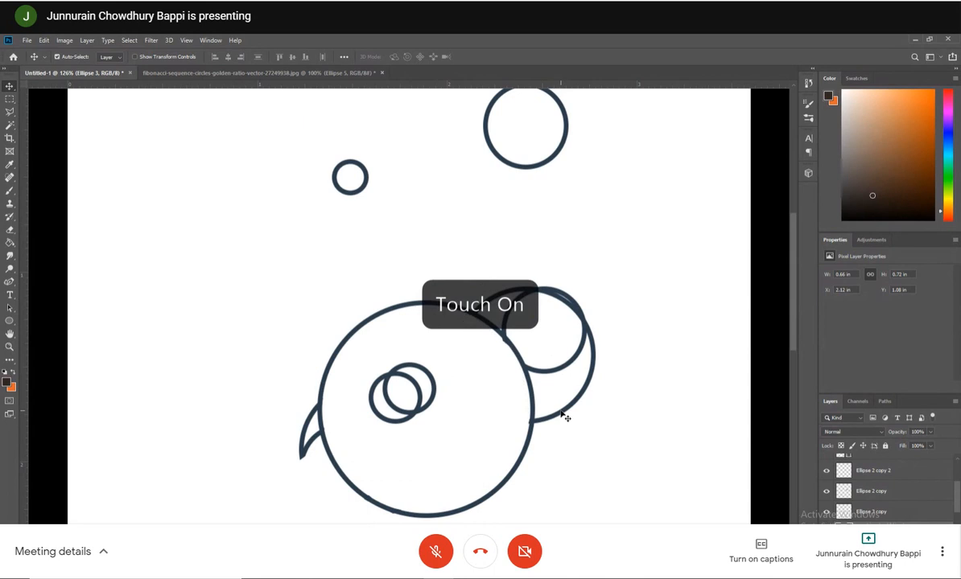
- Outline with the Polygonal Lasso the outer arcs of both upper circles beyond their topmost meeting point, following the large circle's edge
{"action": "scroll", "coordinate": [566, 418], "scroll_direction": "up", "scroll_amount": 1}
{"action": "key", "text": "z"}
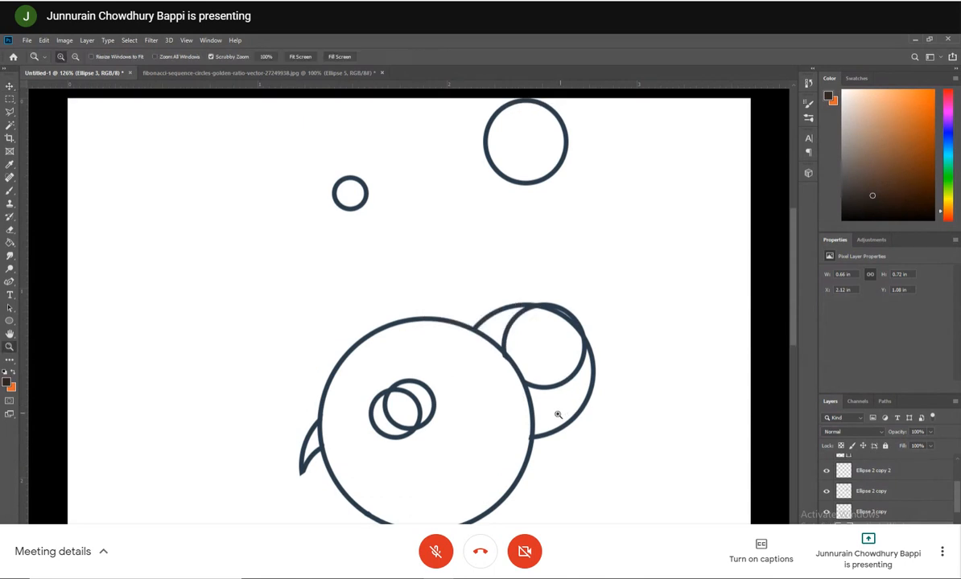
{"action": "scroll", "coordinate": [558, 415], "scroll_direction": "down", "scroll_amount": 8}
{"action": "scroll", "coordinate": [569, 385], "scroll_direction": "up", "scroll_amount": 7}
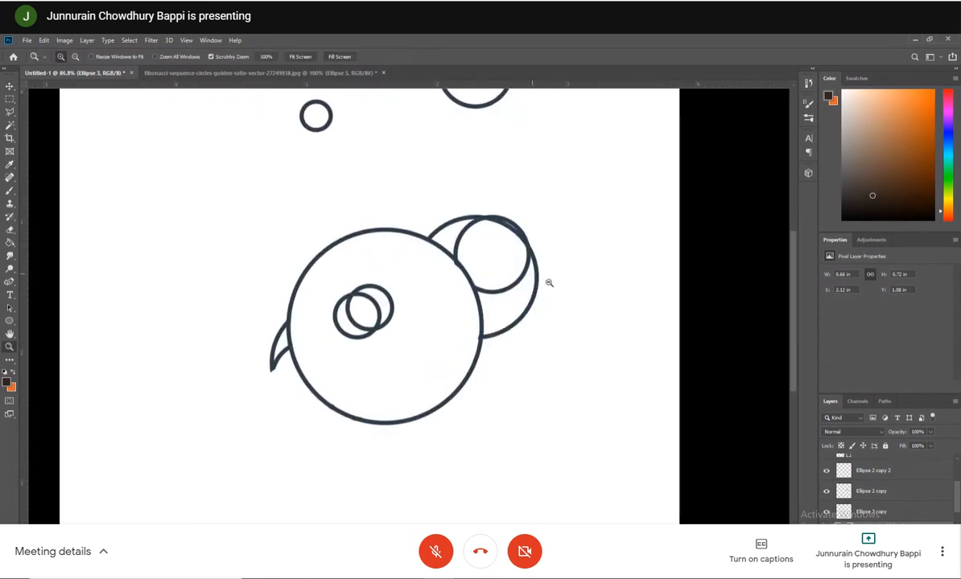
{"action": "scroll", "coordinate": [545, 275], "scroll_direction": "up", "scroll_amount": 4}
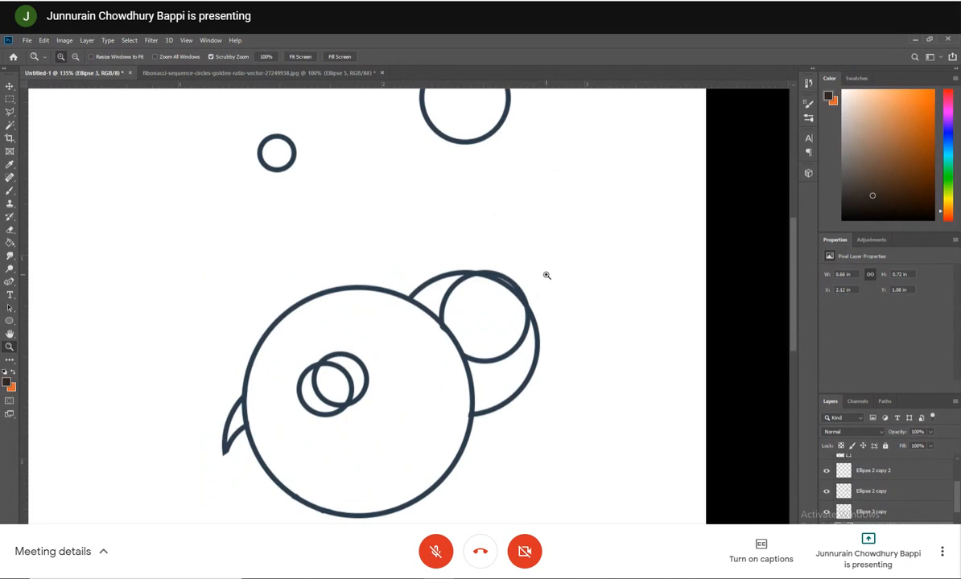
{"action": "scroll", "coordinate": [403, 223], "scroll_direction": "down", "scroll_amount": 5}
{"action": "scroll", "coordinate": [442, 236], "scroll_direction": "up", "scroll_amount": 3}
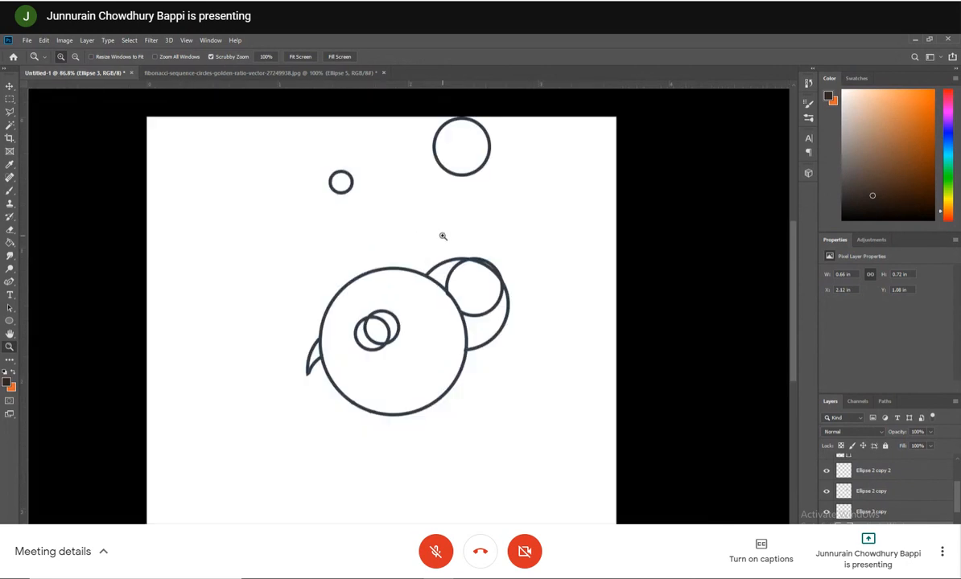
{"action": "left_click", "coordinate": [10, 112]}
{"action": "key", "text": "z"}
{"action": "scroll", "coordinate": [467, 302], "scroll_direction": "up", "scroll_amount": 6}
{"action": "scroll", "coordinate": [483, 319], "scroll_direction": "down", "scroll_amount": 4}
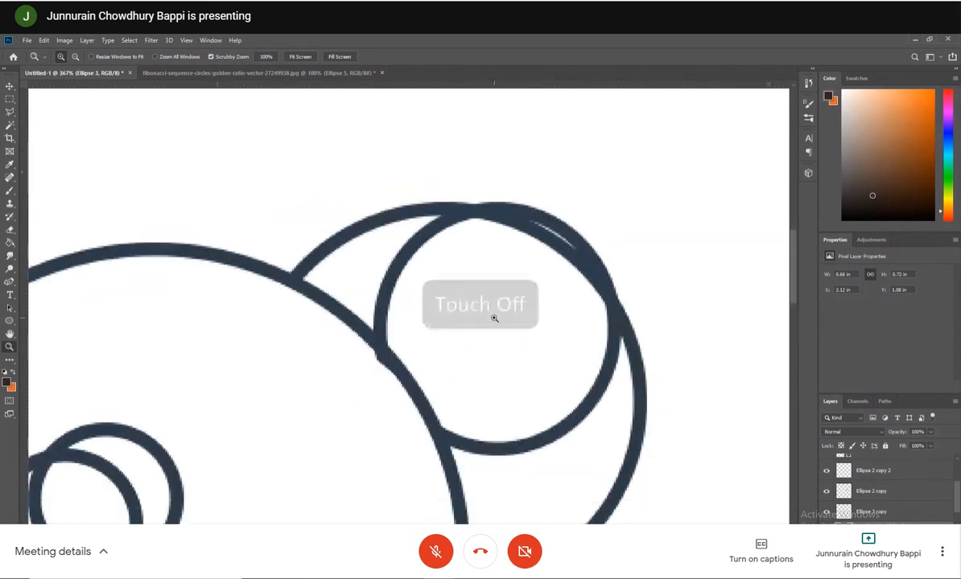
{"action": "scroll", "coordinate": [507, 312], "scroll_direction": "up", "scroll_amount": 3}
{"action": "scroll", "coordinate": [429, 310], "scroll_direction": "down", "scroll_amount": 4}
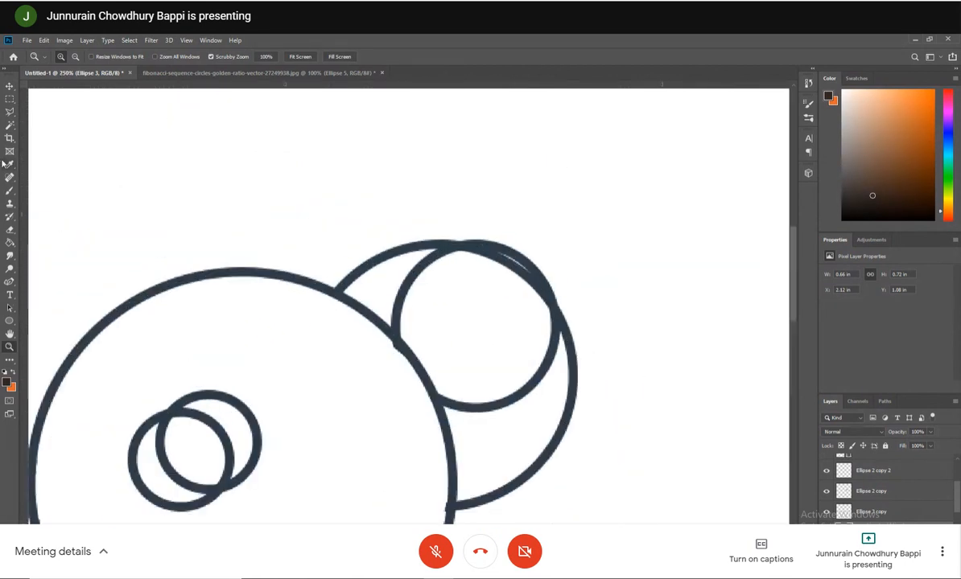
{"action": "left_click", "coordinate": [9, 111]}
{"action": "mouse_move", "coordinate": [451, 256]}
{"action": "left_mouse_down"}
{"action": "mouse_move", "coordinate": [488, 238]}
{"action": "mouse_move", "coordinate": [455, 252]}
{"action": "mouse_move", "coordinate": [475, 236]}
{"action": "mouse_move", "coordinate": [465, 240]}
{"action": "mouse_move", "coordinate": [505, 236]}
{"action": "mouse_move", "coordinate": [596, 313]}
{"action": "mouse_move", "coordinate": [612, 385]}
{"action": "mouse_move", "coordinate": [606, 429]}
{"action": "mouse_move", "coordinate": [502, 516]}
{"action": "mouse_move", "coordinate": [455, 523]}
{"action": "mouse_move", "coordinate": [508, 517]}
{"action": "mouse_move", "coordinate": [454, 509]}
{"action": "mouse_move", "coordinate": [461, 433]}
{"action": "mouse_move", "coordinate": [438, 397]}
{"action": "mouse_move", "coordinate": [411, 342]}
{"action": "left_mouse_up"}
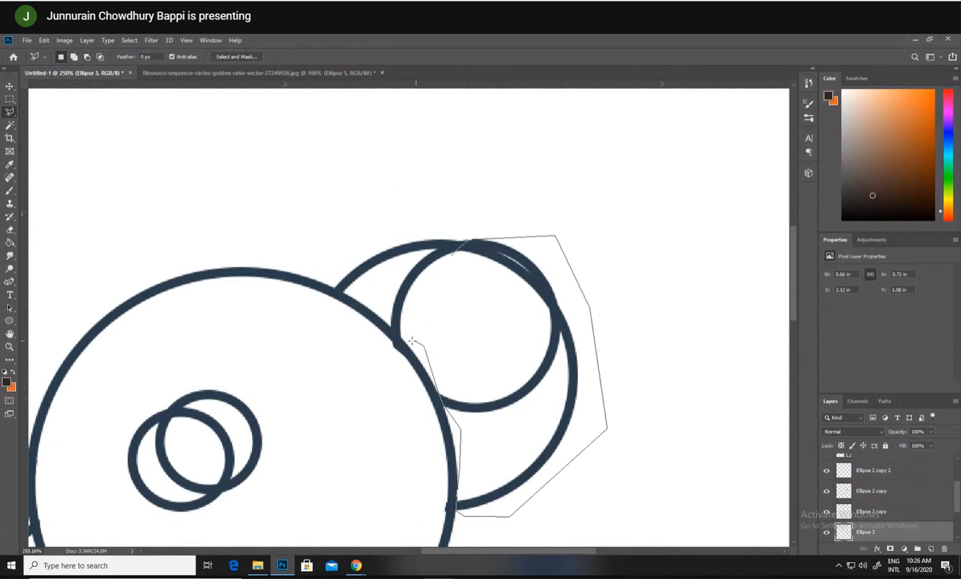
{"action": "left_click", "coordinate": [400, 333]}
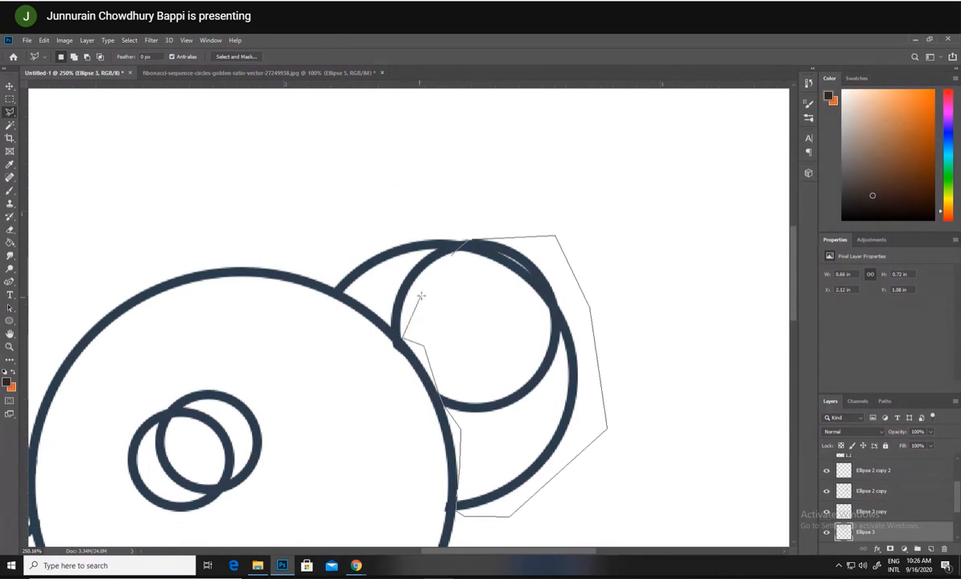
{"action": "double_click", "coordinate": [456, 261]}
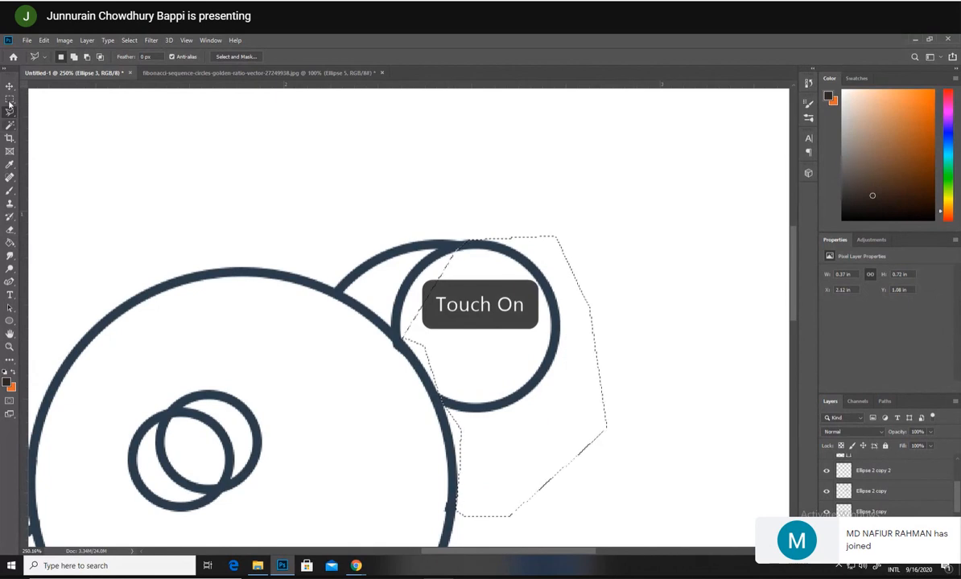
- Delete the outlined outer arcs from Ellipse 3 and Ellipse 2 copy so only a curved pointed shape remains, and deselect
{"action": "key", "text": "v"}
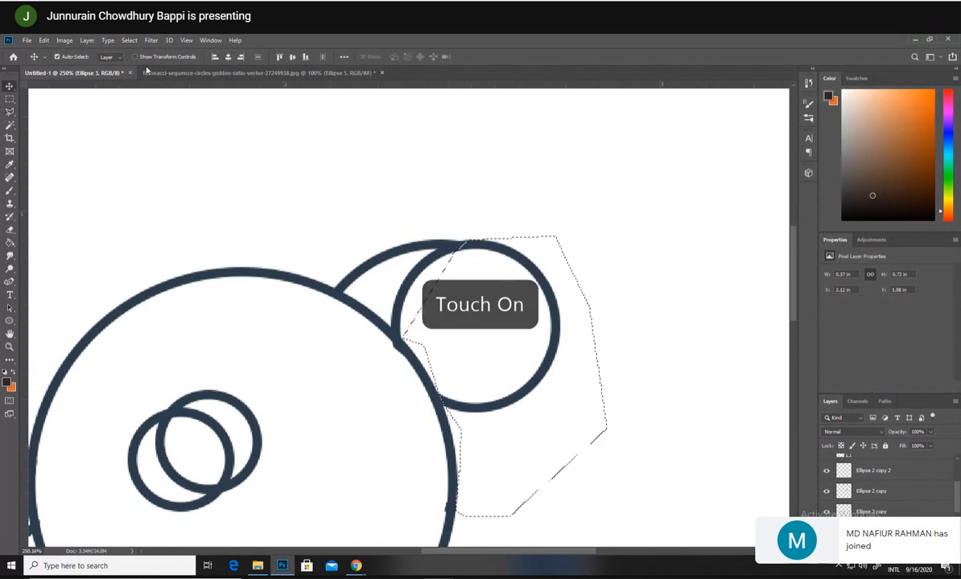
{"action": "left_click", "coordinate": [434, 261]}
{"action": "key", "text": "Delete"}
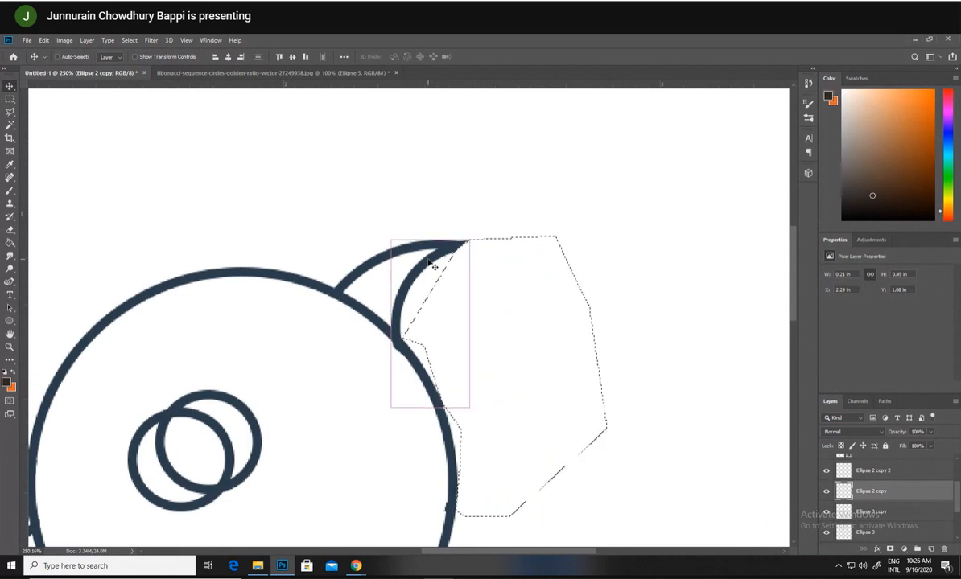
{"action": "key", "text": "ctrl+d"}
- Outline with the Polygonal Lasso the part of Ellipse 5 copy that lies outside Ellipse 5 within the large circle
{"action": "scroll", "coordinate": [459, 295], "scroll_direction": "up", "scroll_amount": 1}
{"action": "key", "text": "z"}
{"action": "left_click_drag", "start_coordinate": [483, 335], "coordinate": [391, 367]}
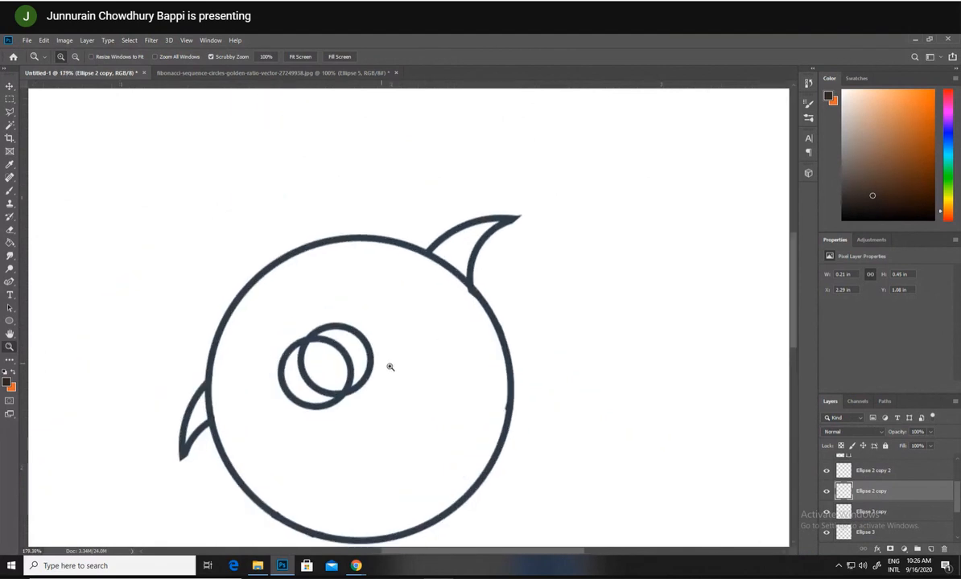
{"action": "left_click", "coordinate": [259, 345]}
{"action": "left_click", "coordinate": [10, 112]}
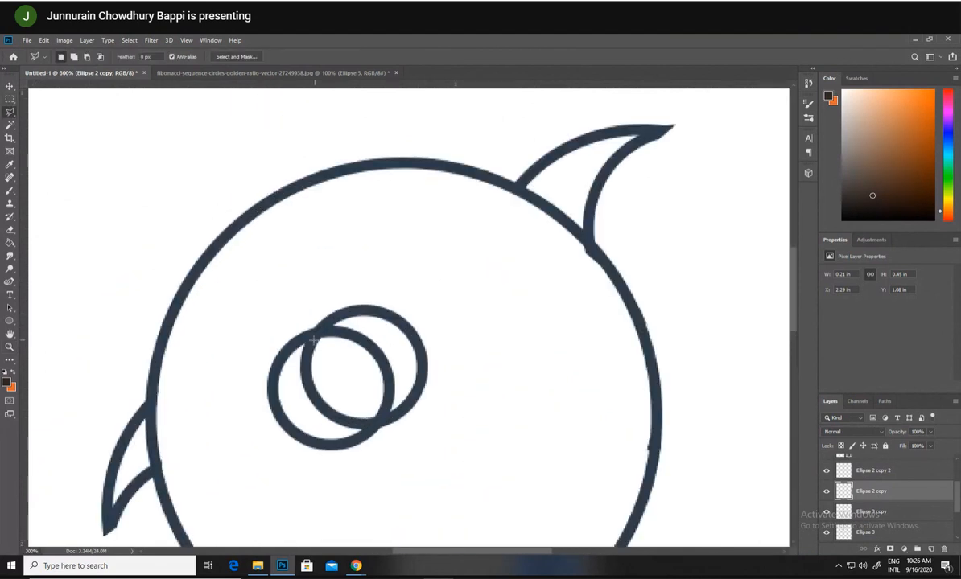
{"action": "mouse_move", "coordinate": [313, 331]}
{"action": "left_mouse_down"}
{"action": "mouse_move", "coordinate": [293, 404]}
{"action": "mouse_move", "coordinate": [351, 431]}
{"action": "left_mouse_up"}
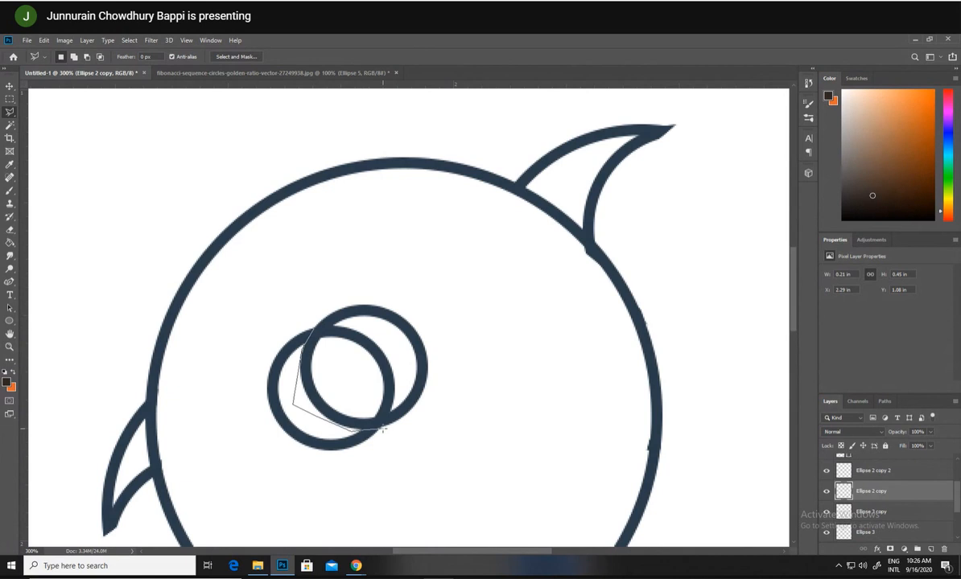
{"action": "mouse_move", "coordinate": [384, 430]}
{"action": "left_mouse_down"}
{"action": "mouse_move", "coordinate": [339, 456]}
{"action": "mouse_move", "coordinate": [277, 449]}
{"action": "mouse_move", "coordinate": [263, 333]}
{"action": "mouse_move", "coordinate": [293, 323]}
{"action": "left_mouse_up"}
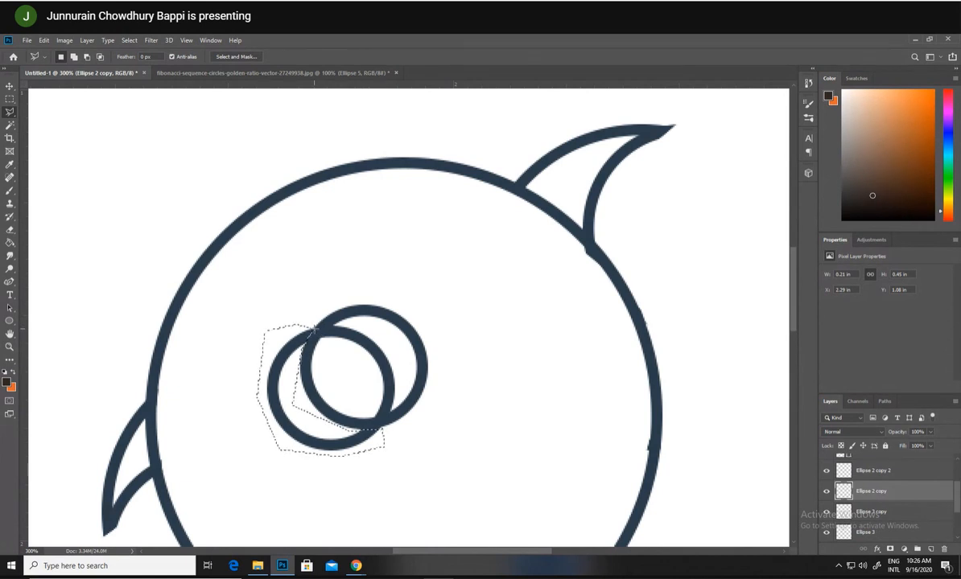
- Try to delete the outlined arc from the Ellipse 5 copy shape layer
{"action": "left_click", "coordinate": [9, 85]}
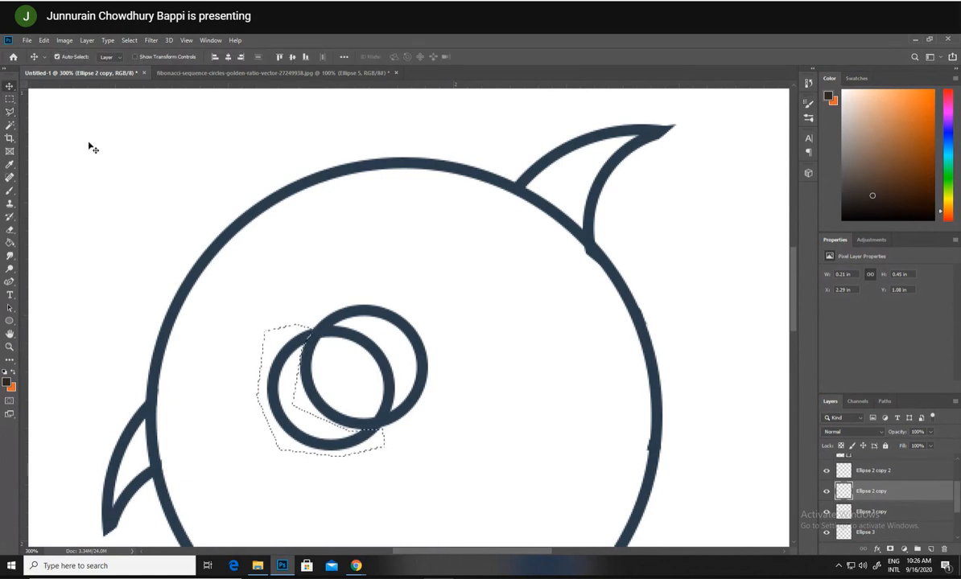
{"action": "left_click", "coordinate": [353, 321]}
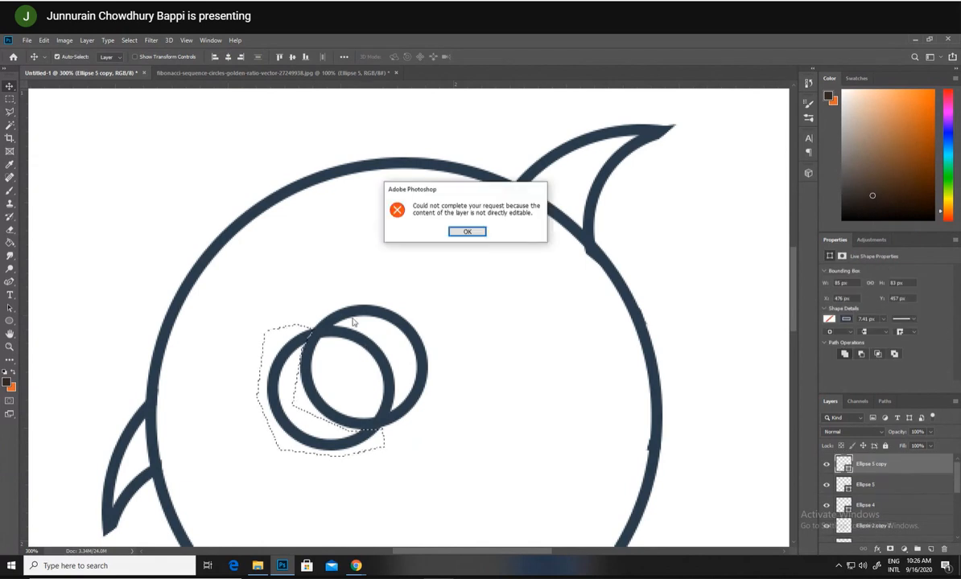
{"action": "left_click", "coordinate": [467, 231]}
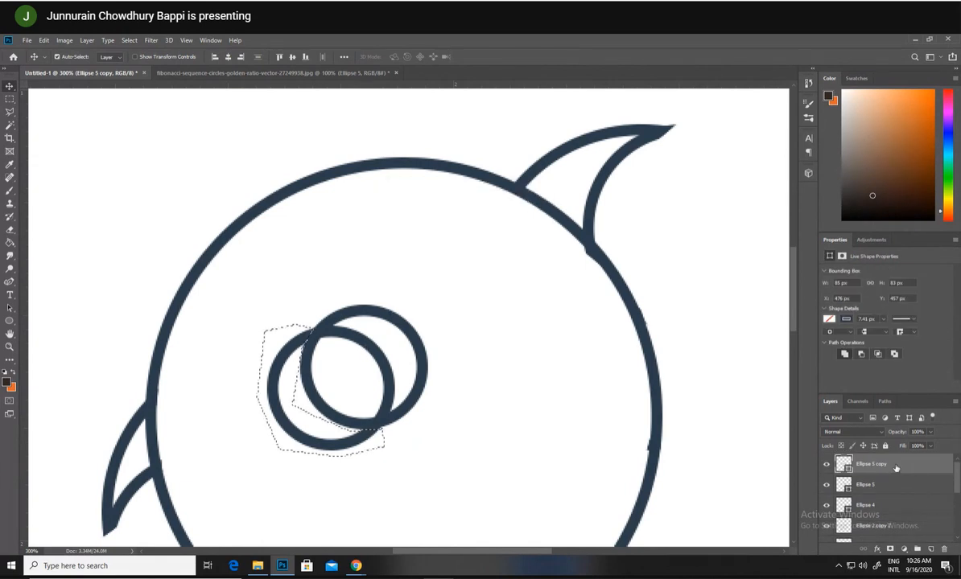
- Rasterize the Ellipse 5 copy and Ellipse 5 layers
{"action": "right_click", "coordinate": [895, 467]}
{"action": "left_click", "coordinate": [880, 201]}
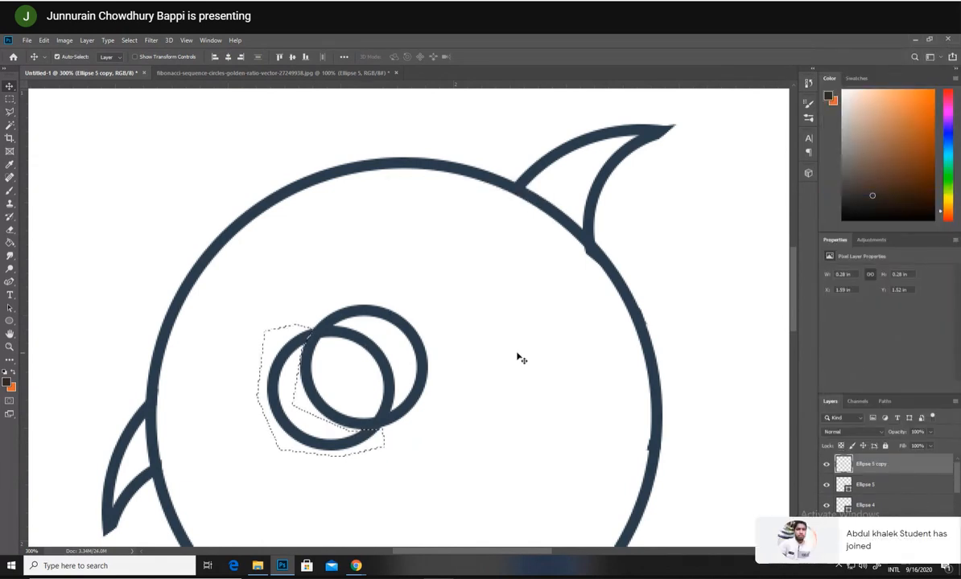
{"action": "left_click", "coordinate": [844, 433]}
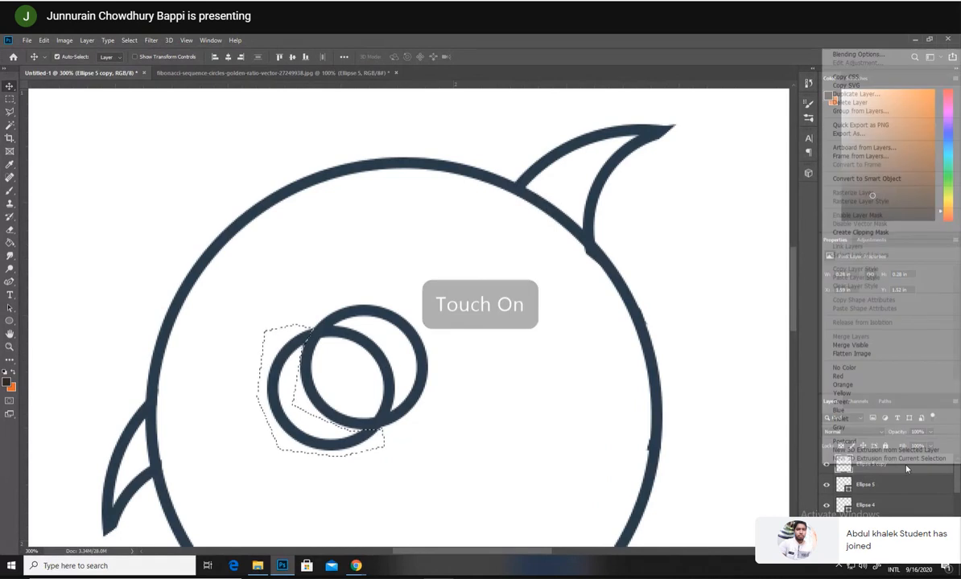
{"action": "key", "text": "Escape"}
{"action": "left_click", "coordinate": [907, 484]}
{"action": "right_click", "coordinate": [909, 493]}
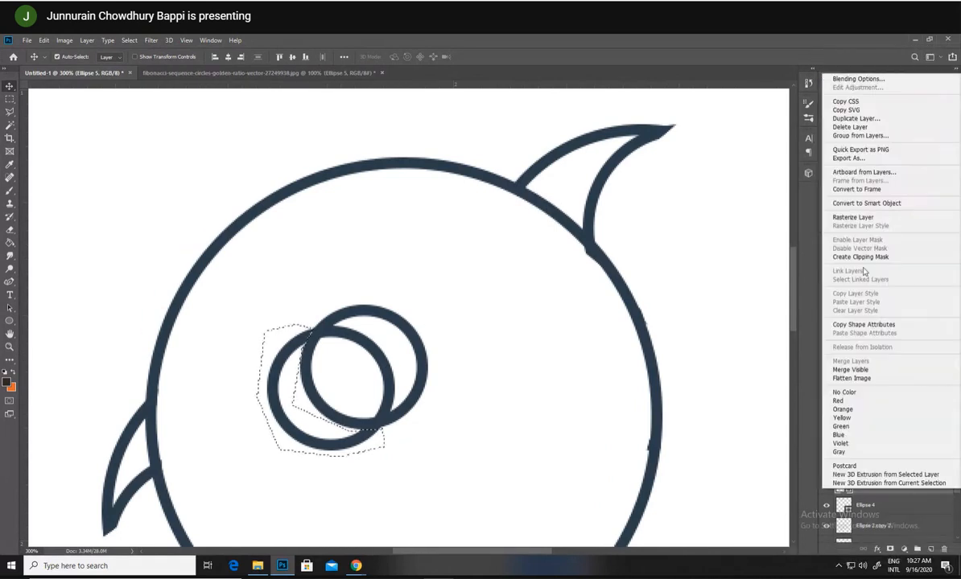
{"action": "left_click", "coordinate": [870, 214]}
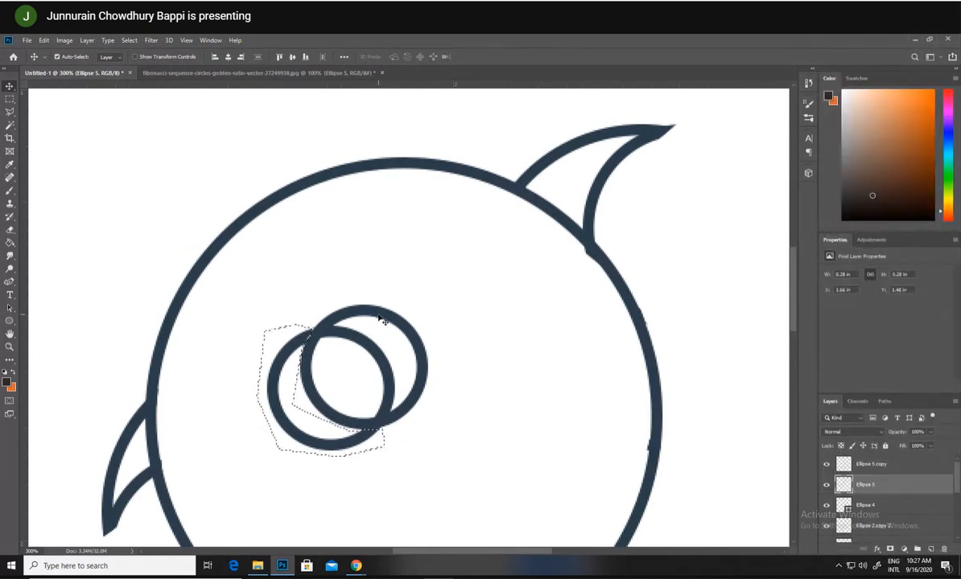
- Delete the outlined arc from Ellipse 5 copy so only its crescent arc inside Ellipse 5 remains, and deselect
{"action": "left_click", "coordinate": [379, 355]}
{"action": "key", "text": "Delete"}
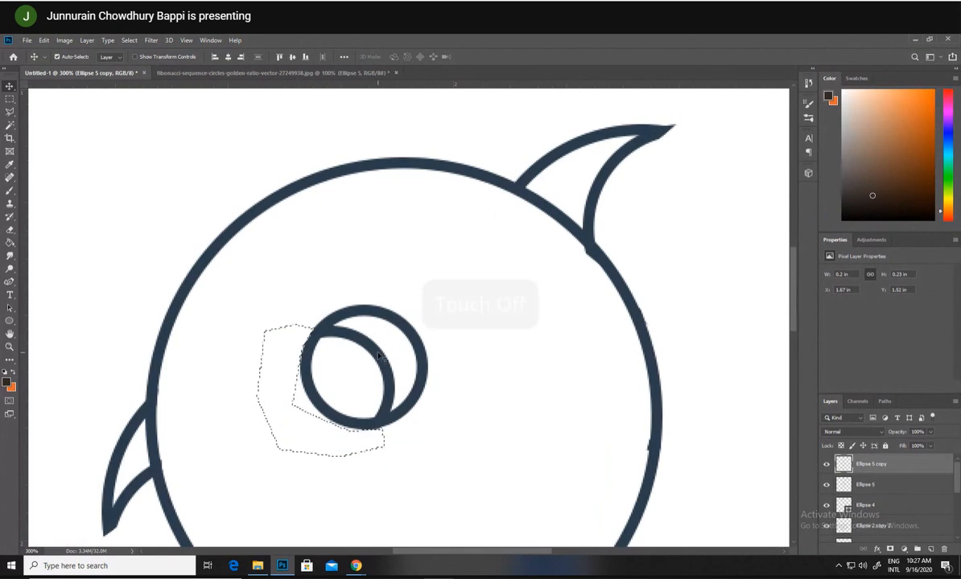
{"action": "key", "text": "ctrl+d"}
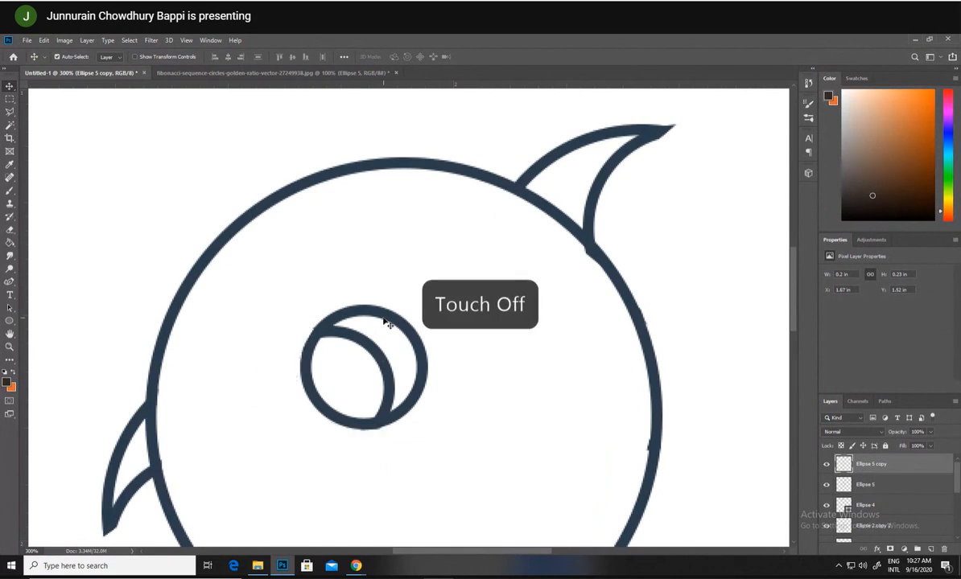
- Try a short horizontal brush stroke from the lower fin's tip to the large circle, and undo it
{"action": "key", "text": "z"}
{"action": "mouse_move", "coordinate": [393, 344]}
{"action": "left_mouse_down"}
{"action": "mouse_move", "coordinate": [383, 336]}
{"action": "mouse_move", "coordinate": [445, 296]}
{"action": "mouse_move", "coordinate": [500, 285]}
{"action": "mouse_move", "coordinate": [440, 338]}
{"action": "mouse_move", "coordinate": [332, 404]}
{"action": "mouse_move", "coordinate": [270, 403]}
{"action": "mouse_move", "coordinate": [242, 444]}
{"action": "mouse_move", "coordinate": [246, 425]}
{"action": "left_mouse_up"}
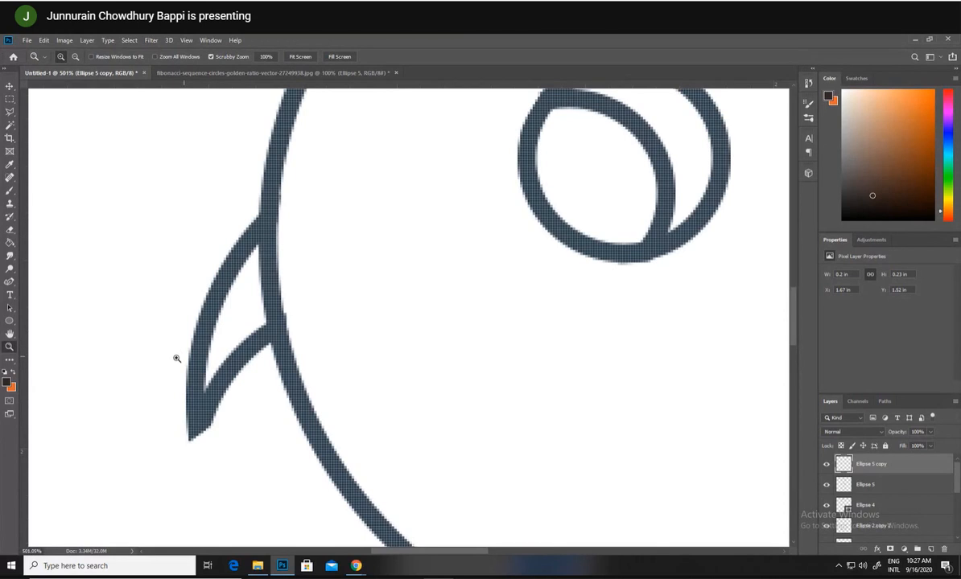
{"action": "scroll", "coordinate": [177, 359], "scroll_direction": "down", "scroll_amount": 5}
{"action": "scroll", "coordinate": [177, 366], "scroll_direction": "up", "scroll_amount": 1}
{"action": "scroll", "coordinate": [178, 367], "scroll_direction": "down", "scroll_amount": 2}
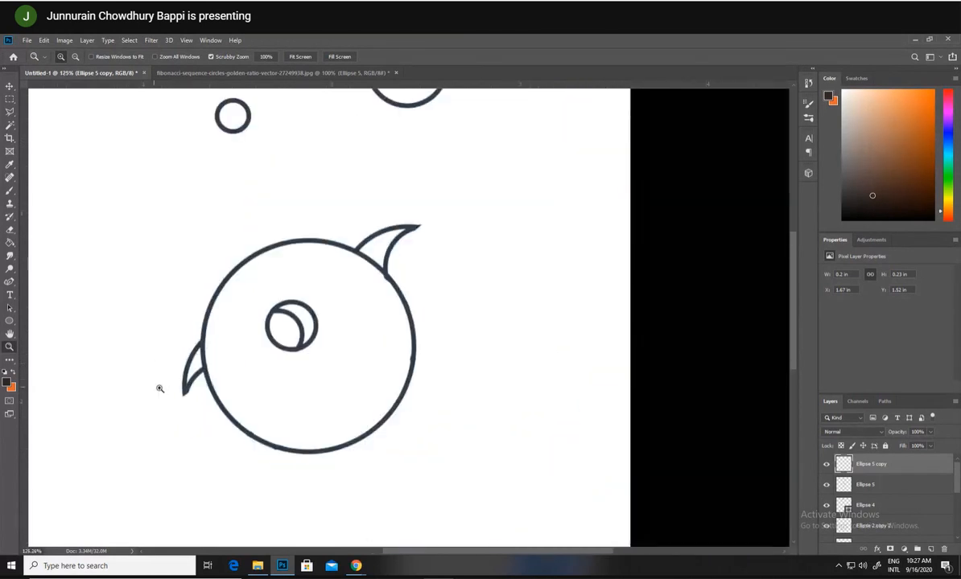
{"action": "scroll", "coordinate": [165, 390], "scroll_direction": "up", "scroll_amount": 2}
{"action": "scroll", "coordinate": [195, 406], "scroll_direction": "up", "scroll_amount": 3}
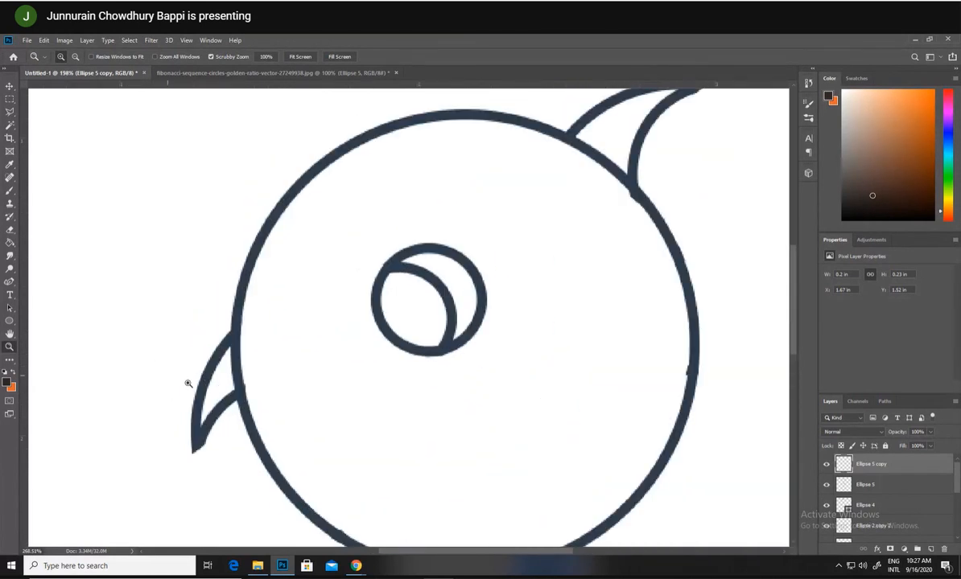
{"action": "left_click", "coordinate": [10, 191]}
{"action": "left_click_drag", "start_coordinate": [245, 409], "coordinate": [254, 408]}
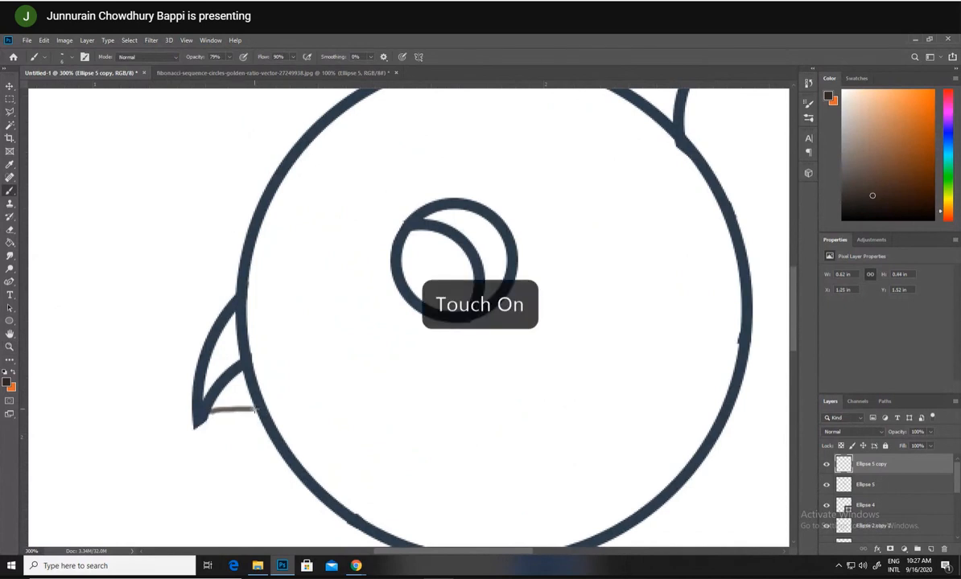
{"action": "key", "text": "ctrl+z"}
- Move the small Ellipse 4 circle beneath the lower fin, touching the fin's tip and the large circle's outline
{"action": "key", "text": "z"}
{"action": "left_click_drag", "start_coordinate": [268, 453], "coordinate": [221, 435]}
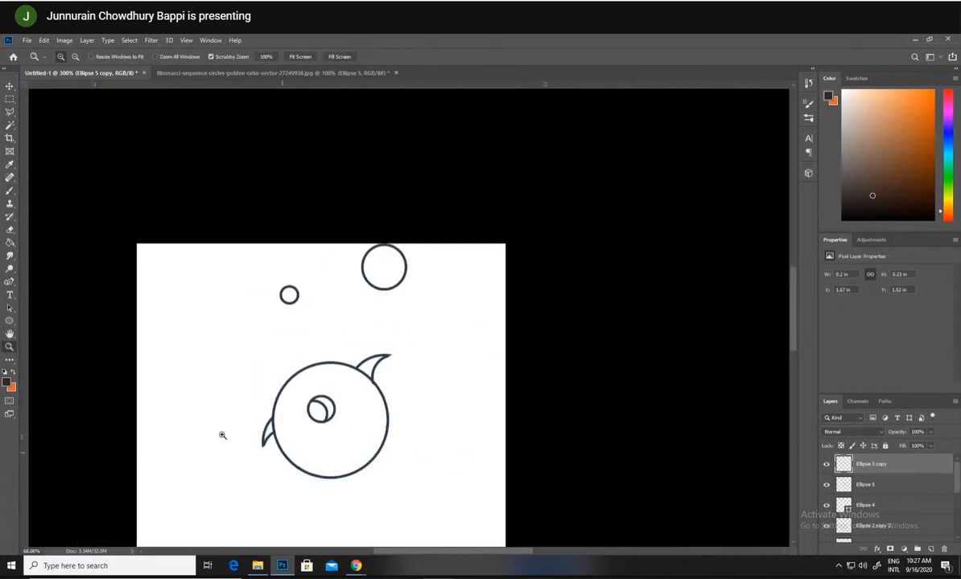
{"action": "left_click_drag", "start_coordinate": [319, 330], "coordinate": [429, 290]}
{"action": "scroll", "coordinate": [429, 290], "scroll_direction": "up", "scroll_amount": 1}
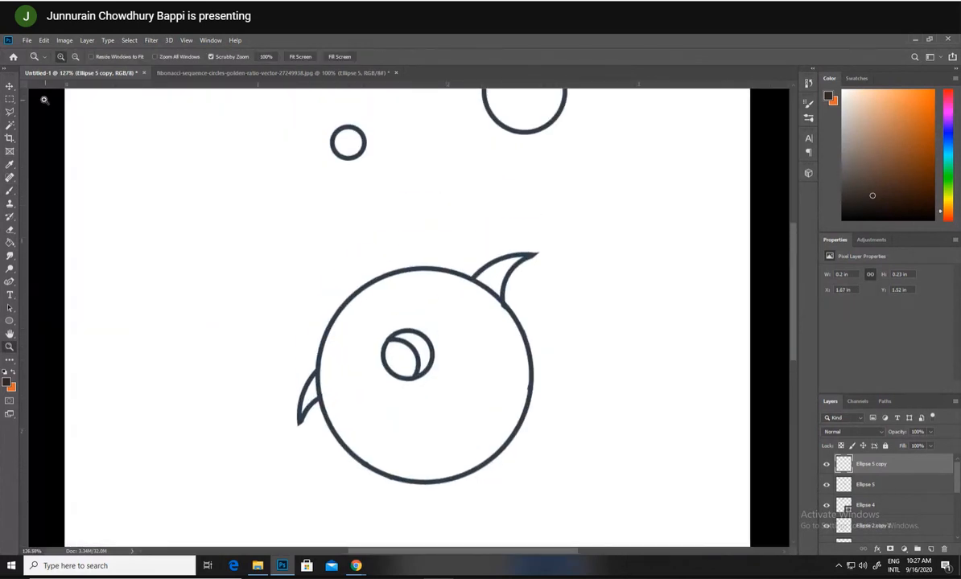
{"action": "left_click", "coordinate": [10, 86]}
{"action": "left_click_drag", "start_coordinate": [333, 146], "coordinate": [330, 433]}
{"action": "scroll", "coordinate": [354, 437], "scroll_direction": "down", "scroll_amount": 1}
{"action": "key", "text": "ctrl+z"}
{"action": "key", "text": "z"}
{"action": "scroll", "coordinate": [330, 433], "scroll_direction": "up", "scroll_amount": 1}
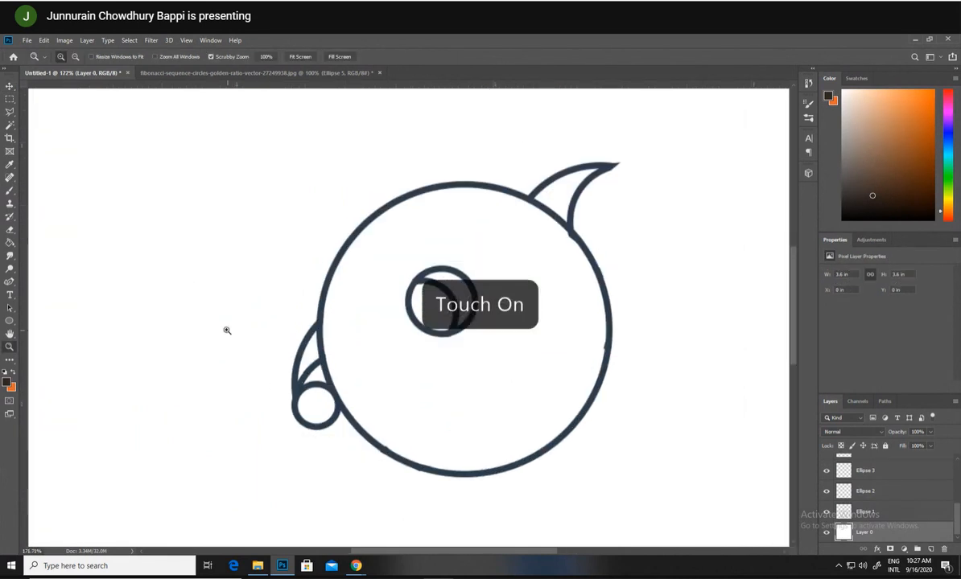
- Outline with the Polygonal Lasso all of the small circle below its upper arc
{"action": "left_click", "coordinate": [9, 111]}
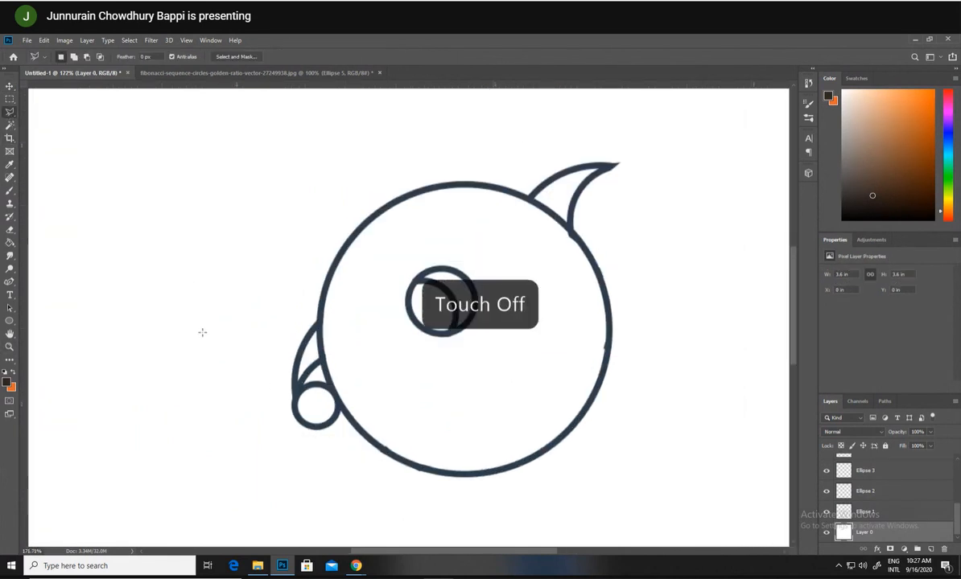
{"action": "left_click", "coordinate": [285, 410]}
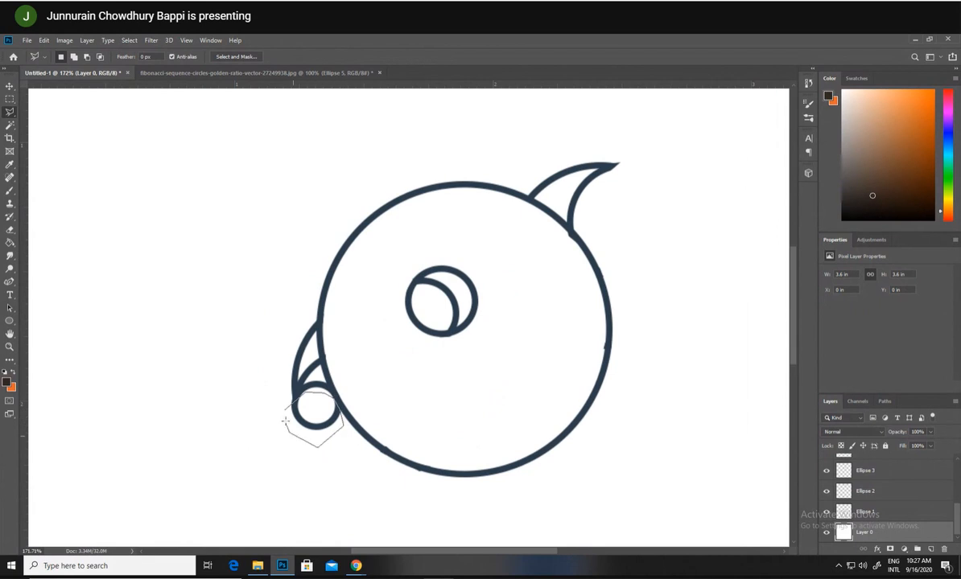
- Try to delete the outlined area with Layer 0 active, and undo the deletion
{"action": "key", "text": "Delete"}
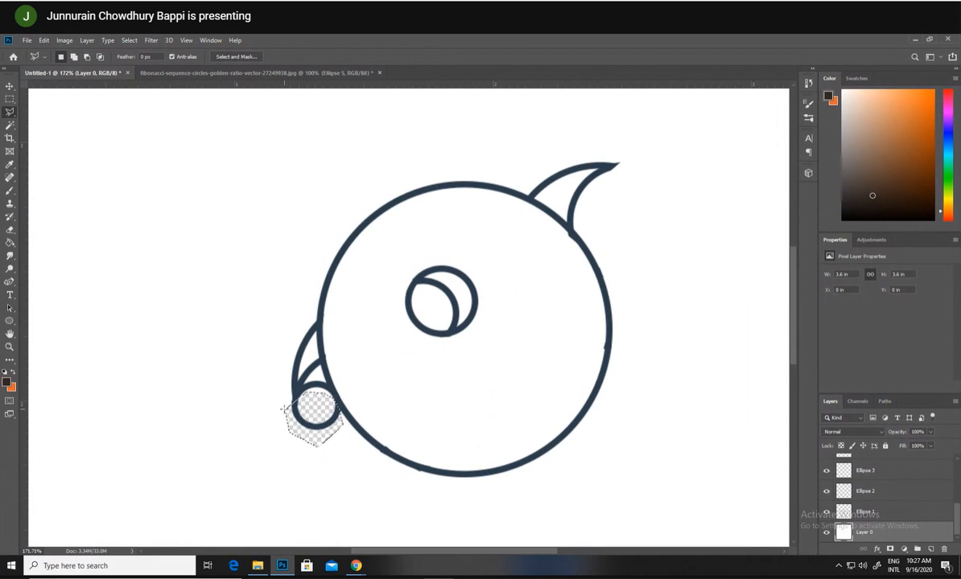
{"action": "key", "text": "ctrl+z"}
- Select the small circle under the fin and try to delete the outlined part from the Ellipse 4 shape layer
{"action": "left_click", "coordinate": [9, 87]}
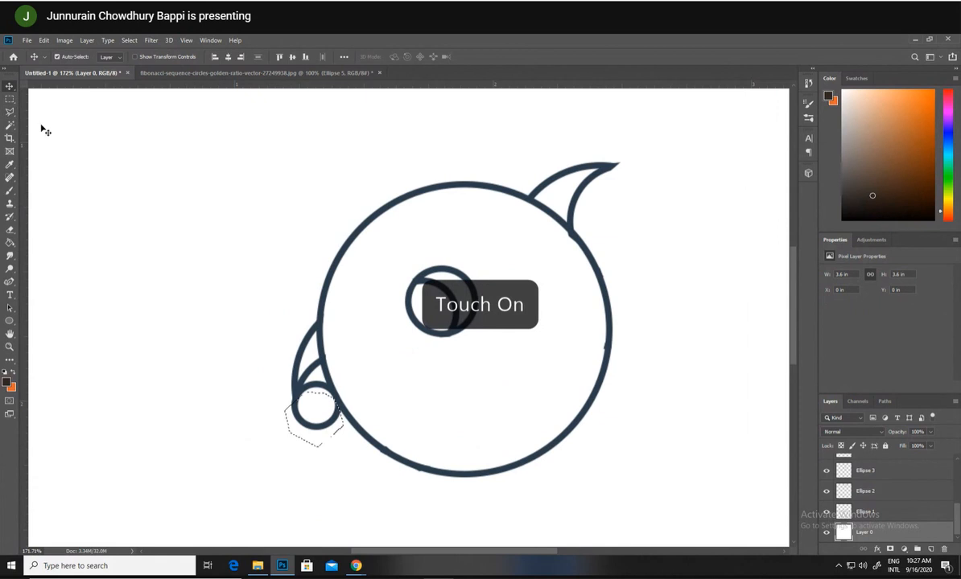
{"action": "left_click", "coordinate": [319, 386]}
{"action": "left_click", "coordinate": [320, 388]}
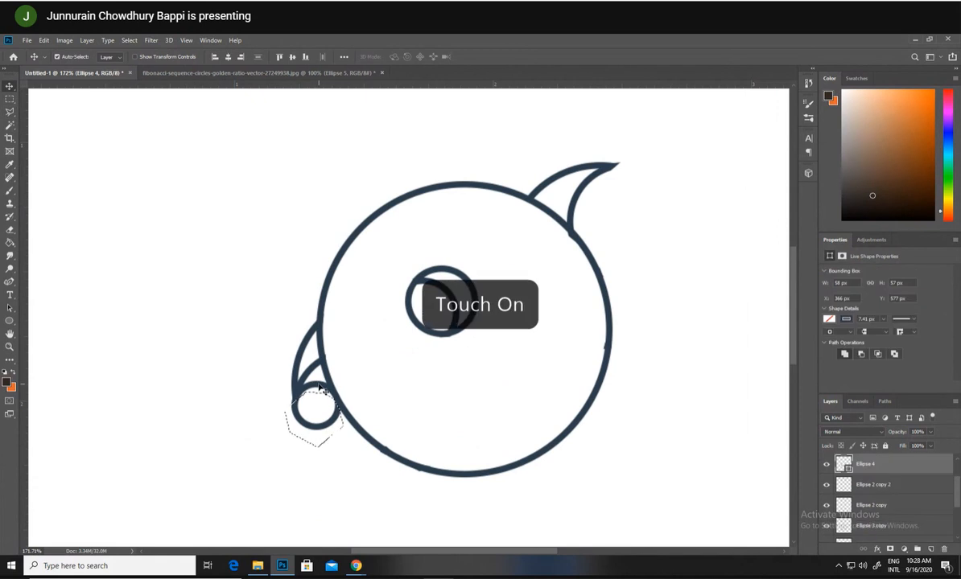
{"action": "key", "text": "Delete"}
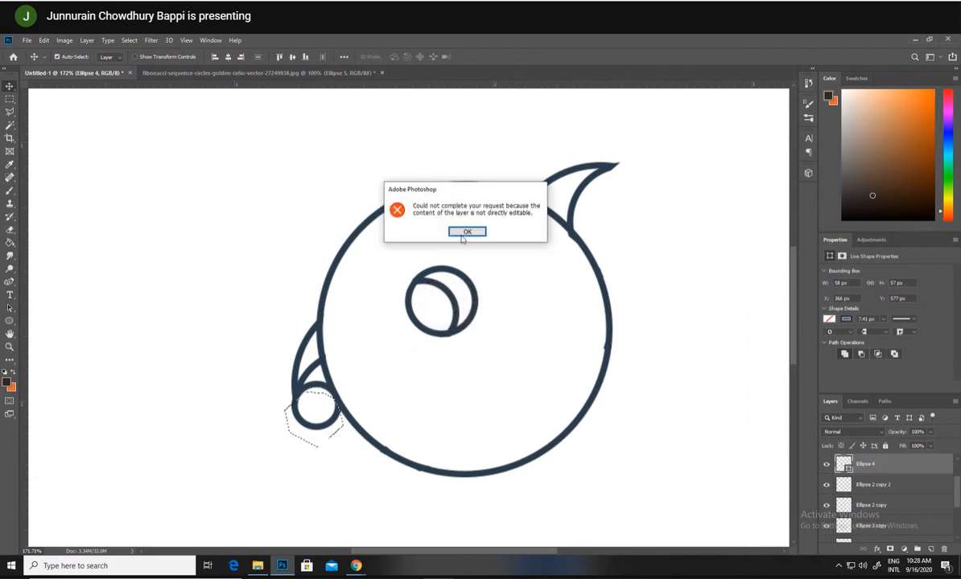
{"action": "left_click", "coordinate": [466, 233]}
- Rasterize the Ellipse 4 layer
{"action": "right_click", "coordinate": [880, 469]}
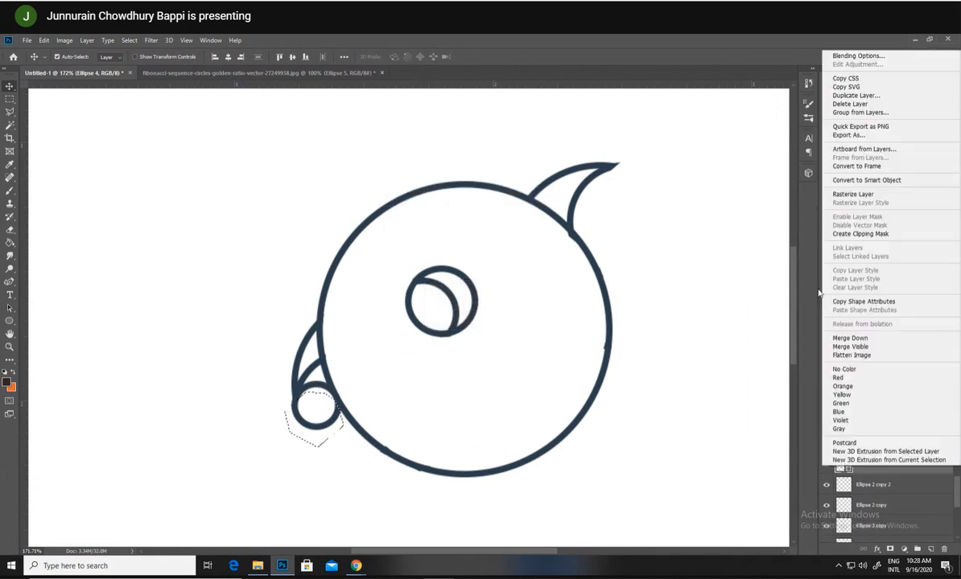
{"action": "left_click", "coordinate": [861, 195]}
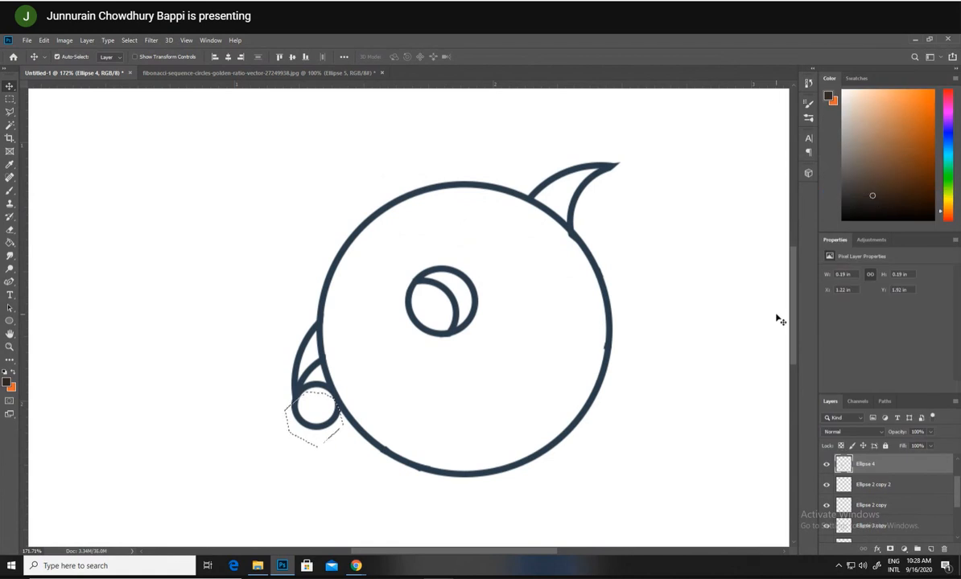
- Delete the selected lower part of the small circle at the tip of the lower-left fin and clear the selection
{"action": "key", "text": "Delete"}
{"action": "key", "text": "ctrl+d"}
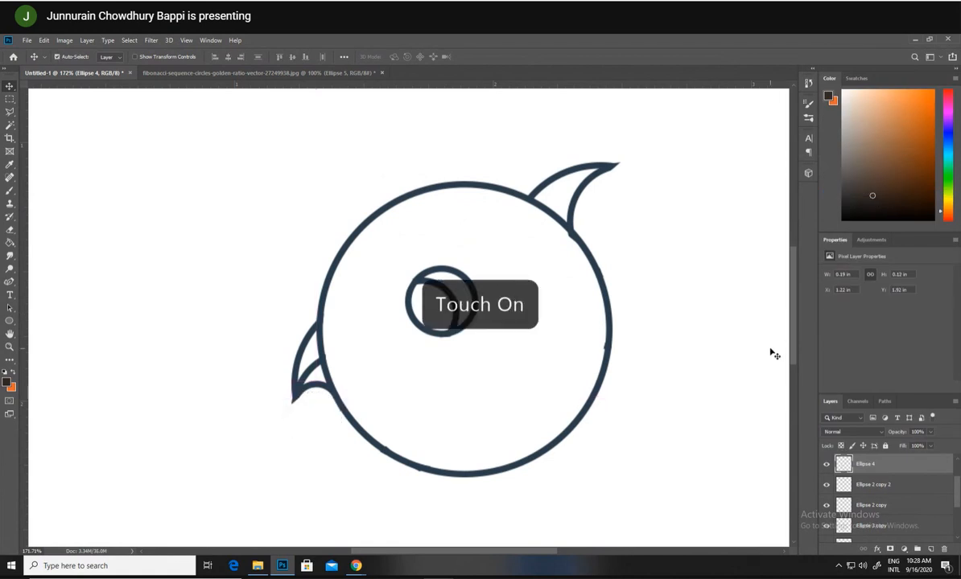
- Move the separate circle from the canvas's top edge onto the curved horn at the large circle's upper right
{"action": "key", "text": "z"}
{"action": "left_click_drag", "start_coordinate": [737, 379], "coordinate": [603, 333]}
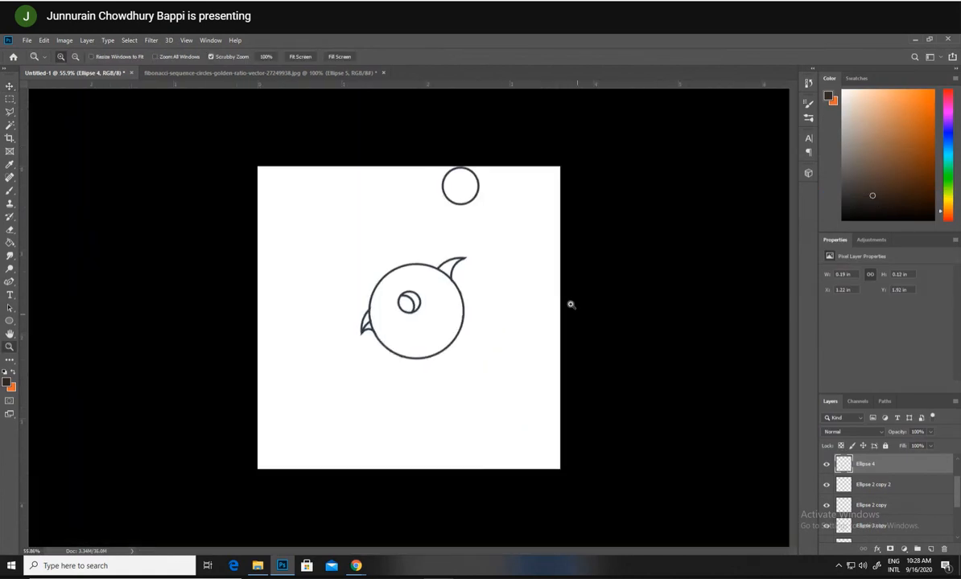
{"action": "left_click_drag", "start_coordinate": [533, 285], "coordinate": [554, 309]}
{"action": "left_click_drag", "start_coordinate": [518, 246], "coordinate": [543, 279]}
{"action": "scroll", "coordinate": [571, 312], "scroll_direction": "up", "scroll_amount": 1}
{"action": "left_click_drag", "start_coordinate": [572, 312], "coordinate": [579, 324]}
{"action": "scroll", "coordinate": [579, 323], "scroll_direction": "up", "scroll_amount": 1}
{"action": "key", "text": "v"}
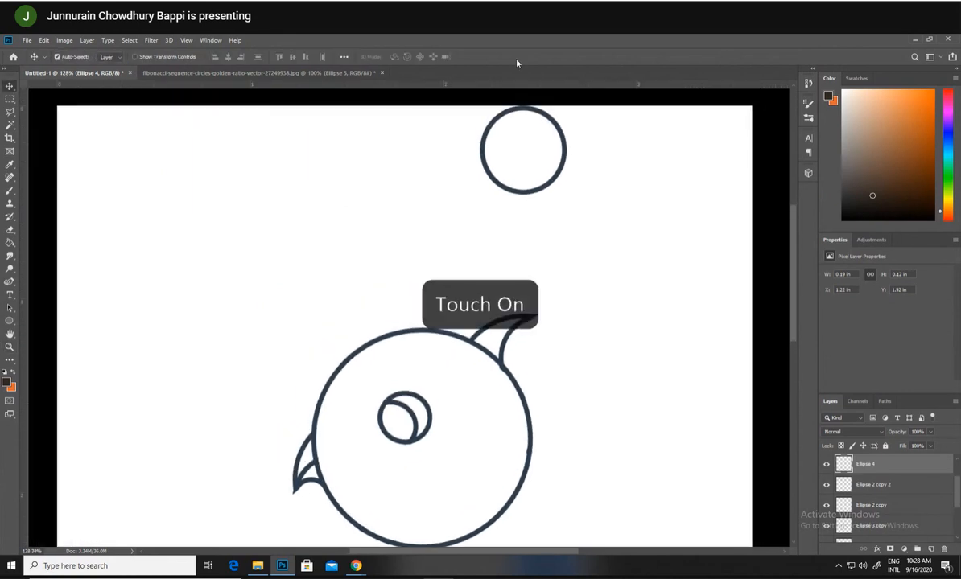
{"action": "left_click_drag", "start_coordinate": [528, 114], "coordinate": [536, 321]}
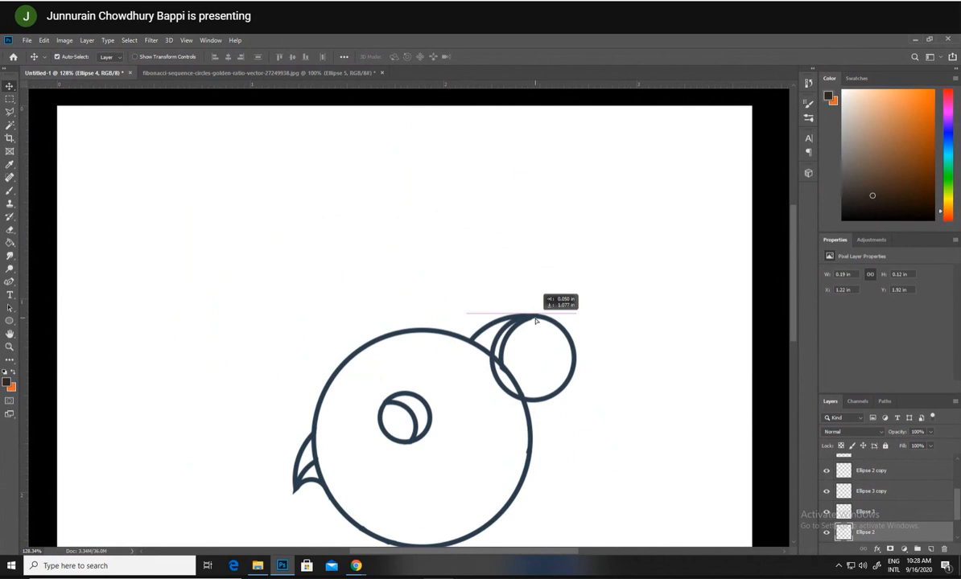
{"action": "left_click_drag", "start_coordinate": [536, 320], "coordinate": [473, 338]}
{"action": "key", "text": "z"}
{"action": "left_click_drag", "start_coordinate": [429, 215], "coordinate": [438, 206]}
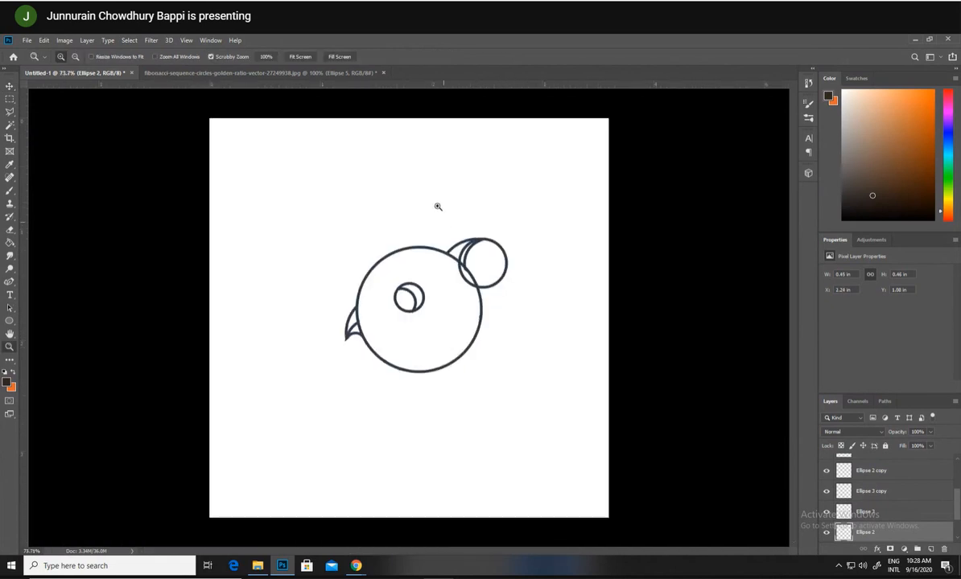
{"action": "left_click", "coordinate": [238, 74]}
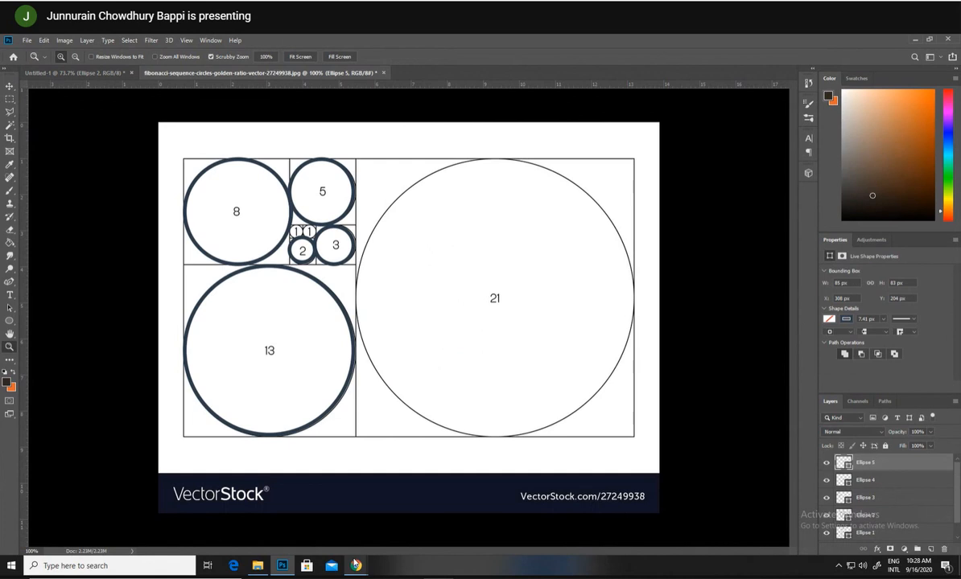
{"action": "mouse_move", "coordinate": [355, 566]}
{"action": "left_click", "coordinate": [328, 537]}
{"action": "left_click", "coordinate": [50, 42]}
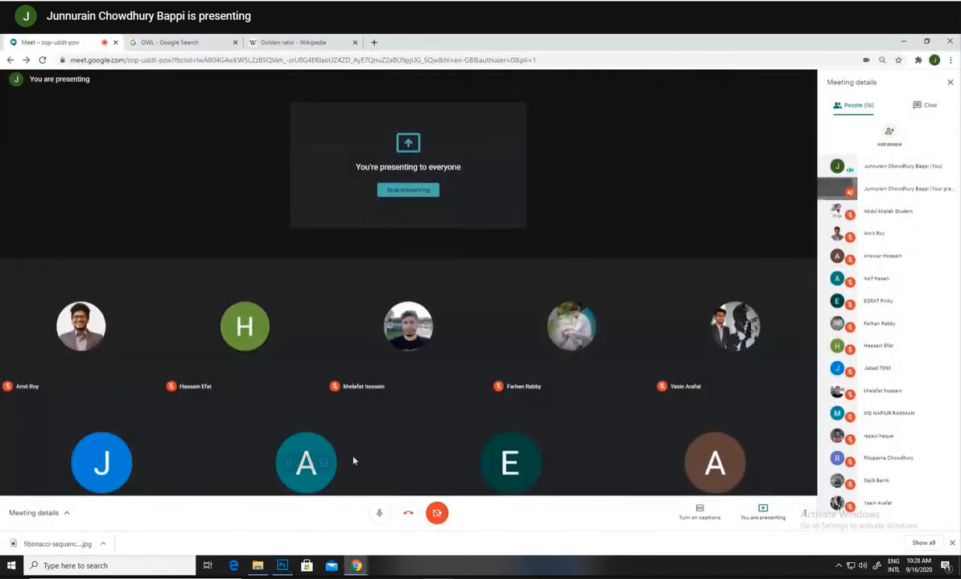
{"action": "left_click", "coordinate": [282, 565]}
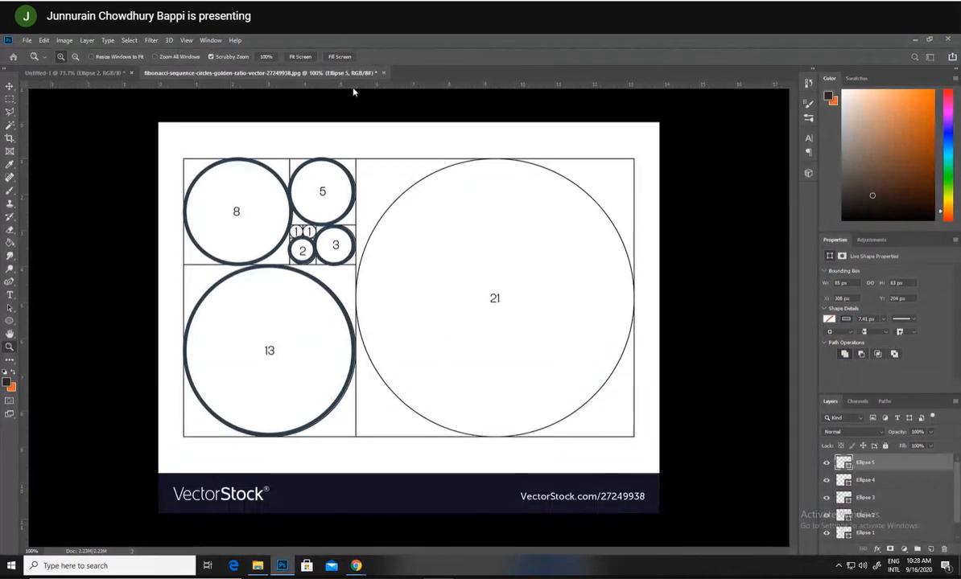
- Create a new 1080 × 1080 px RGB document at 300 pixels/inch with a white background and unlock its background layer
{"action": "key", "text": "ctrl+n"}
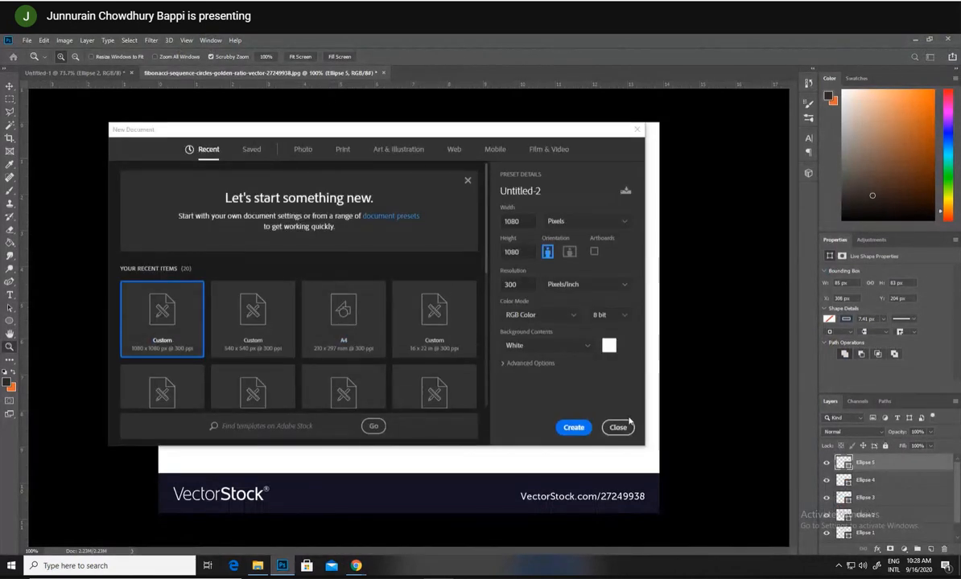
{"action": "left_click", "coordinate": [573, 427]}
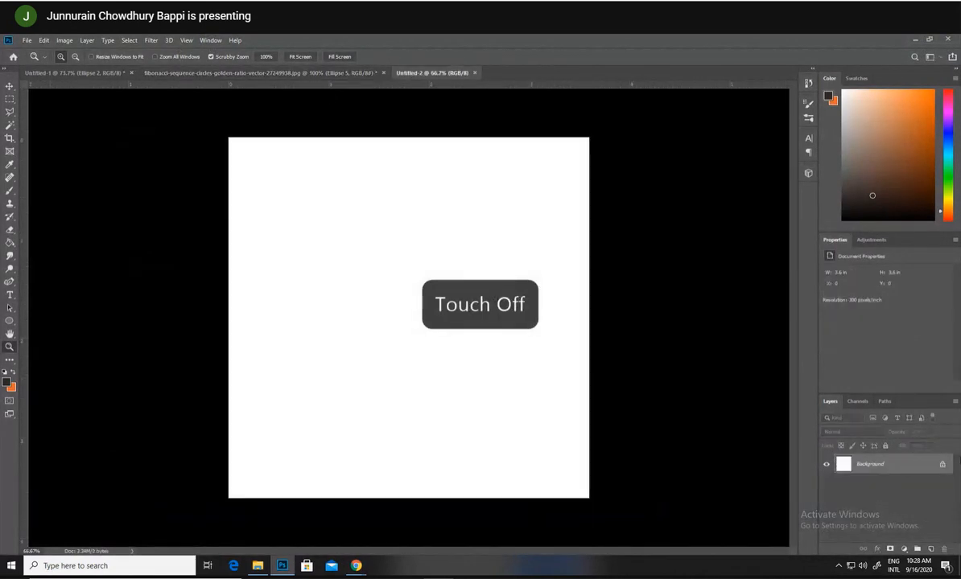
{"action": "left_click", "coordinate": [942, 464]}
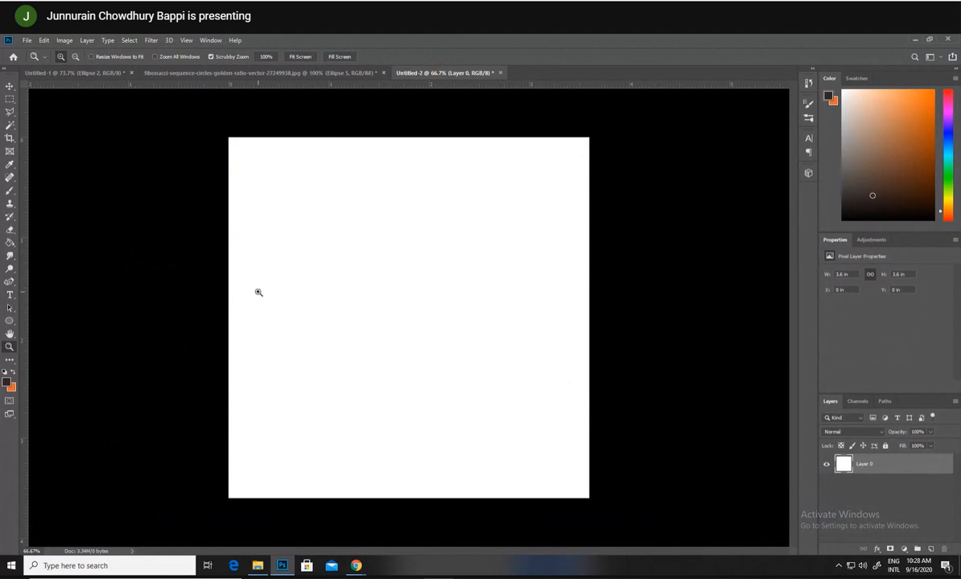
- Draw a filled ellipse about 445 × 437 px in the upper middle of the canvas
{"action": "left_click_drag", "start_coordinate": [258, 292], "coordinate": [436, 278]}
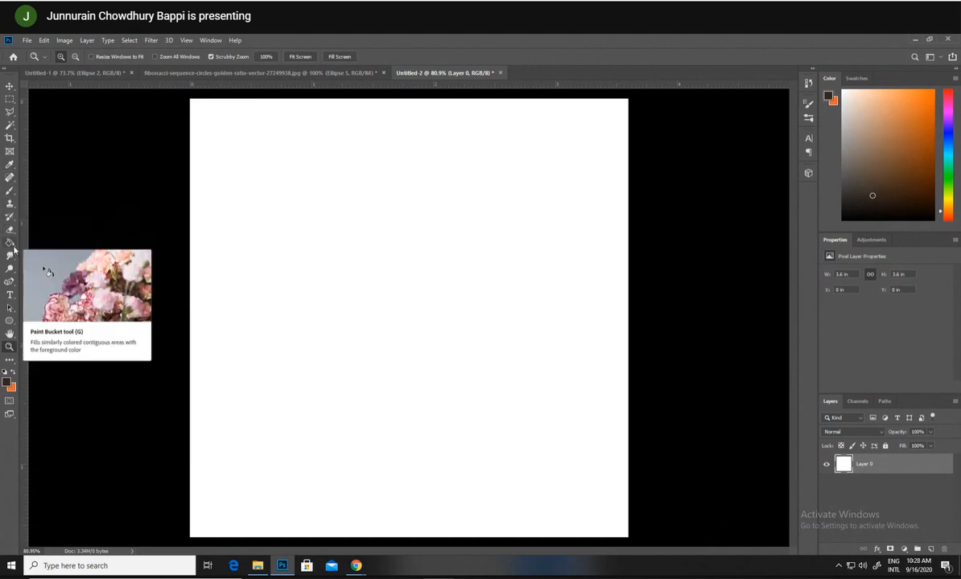
{"action": "left_click", "coordinate": [9, 322]}
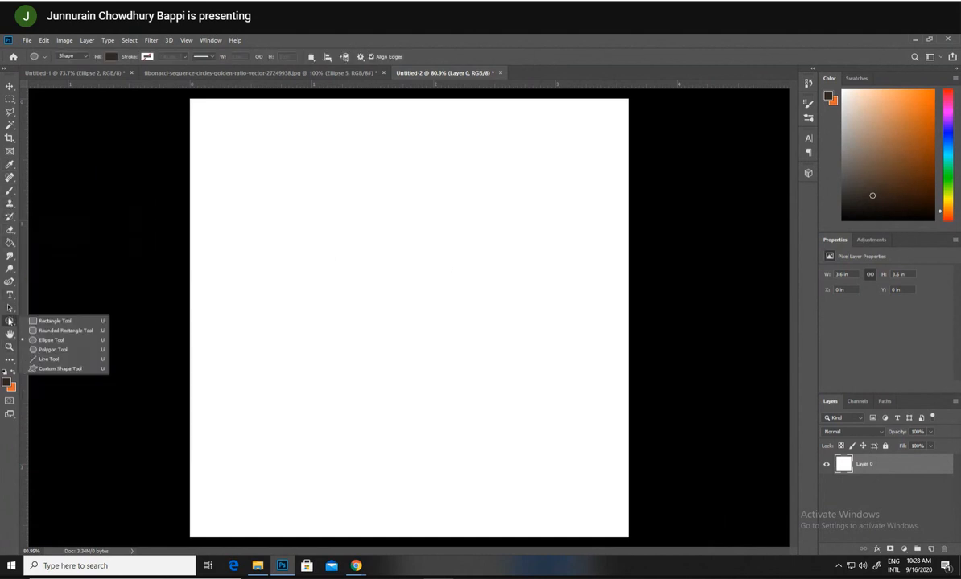
{"action": "left_click", "coordinate": [50, 339]}
{"action": "left_click_drag", "start_coordinate": [322, 191], "coordinate": [503, 371]}
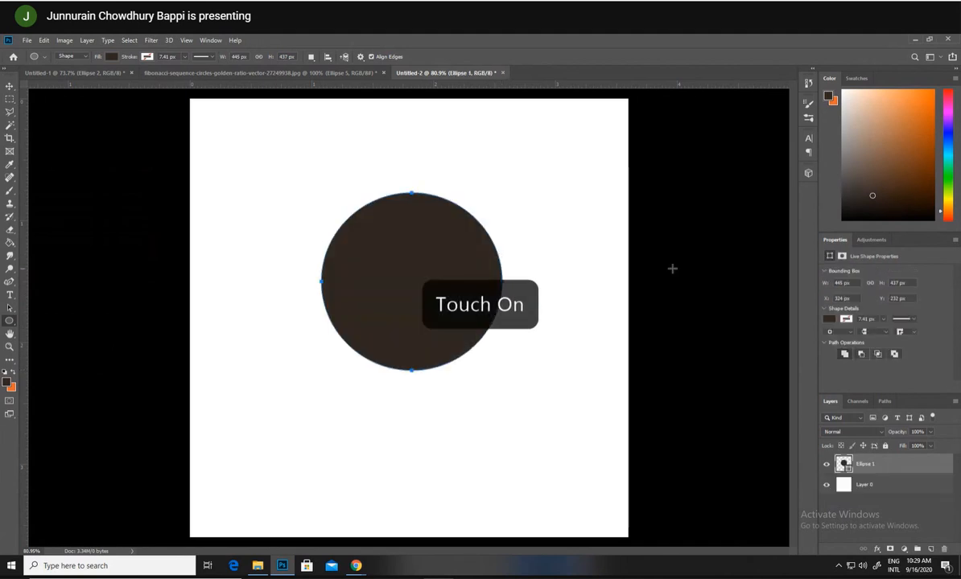
- Pick a medium blue as the foreground colour and apply it as the circle's fill
{"action": "left_click_drag", "start_coordinate": [944, 180], "coordinate": [947, 145]}
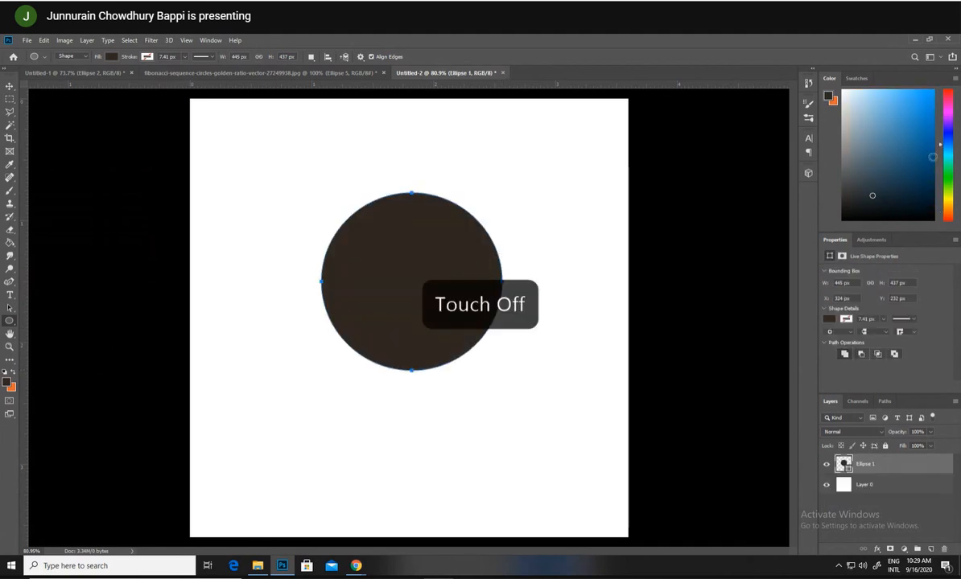
{"action": "left_click", "coordinate": [904, 129]}
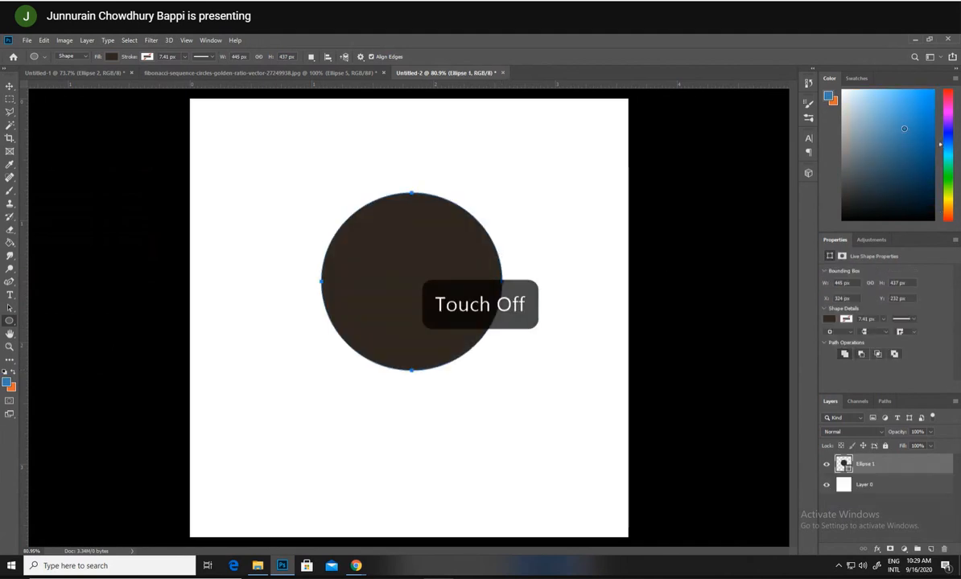
{"action": "left_click", "coordinate": [829, 320]}
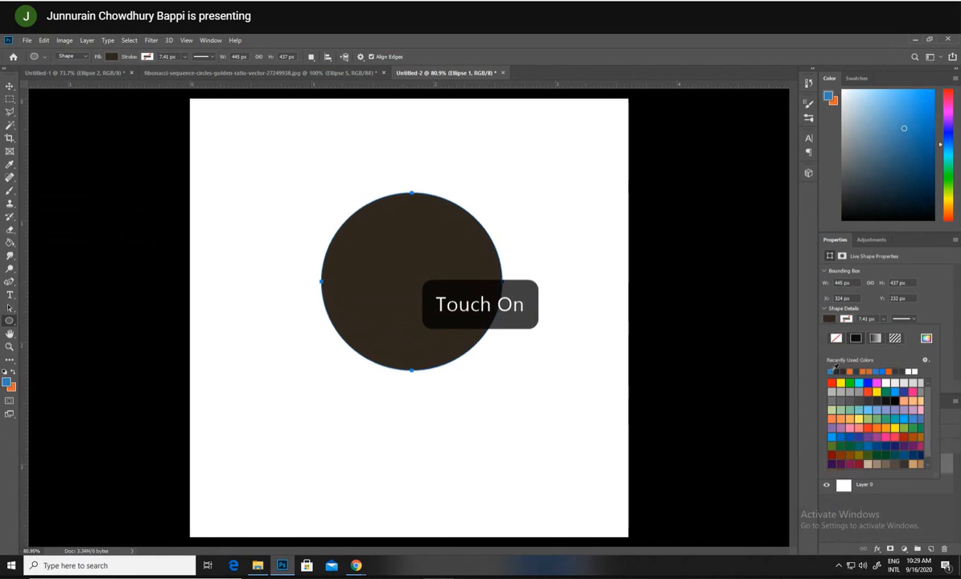
{"action": "left_click", "coordinate": [831, 371]}
{"action": "key", "text": "Return"}
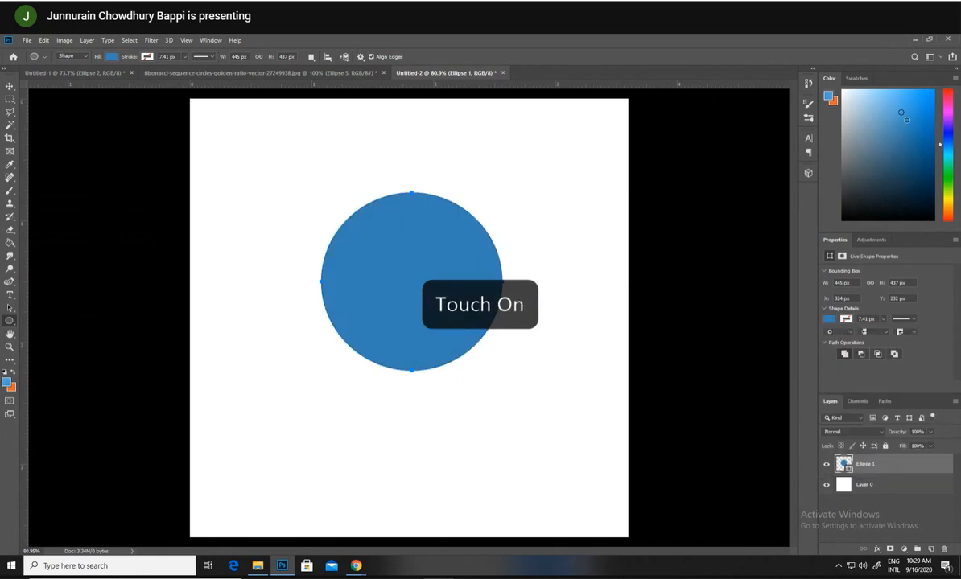
- Set the foreground colour to a lighter blue
{"action": "left_click", "coordinate": [8, 380]}
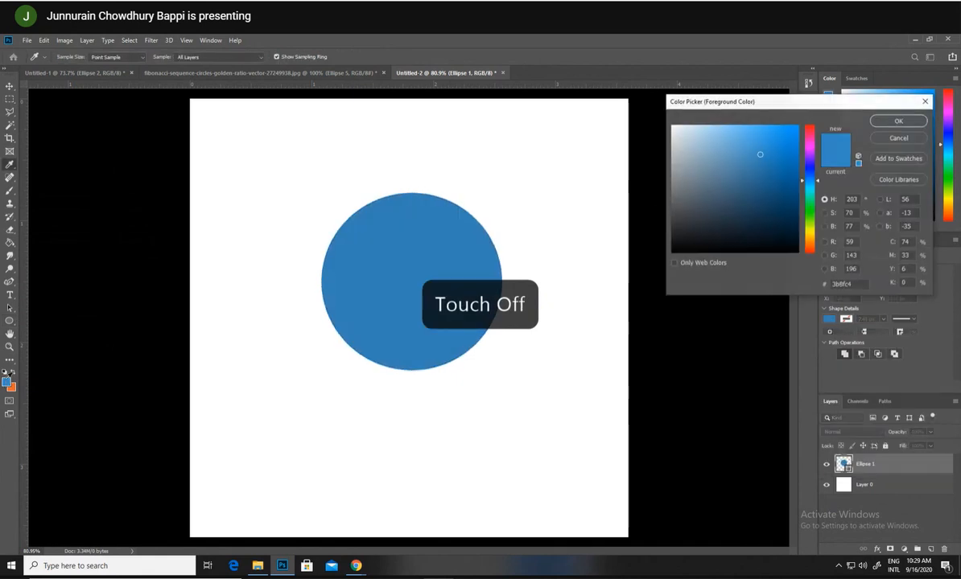
{"action": "left_click", "coordinate": [909, 120]}
{"action": "left_click", "coordinate": [12, 86]}
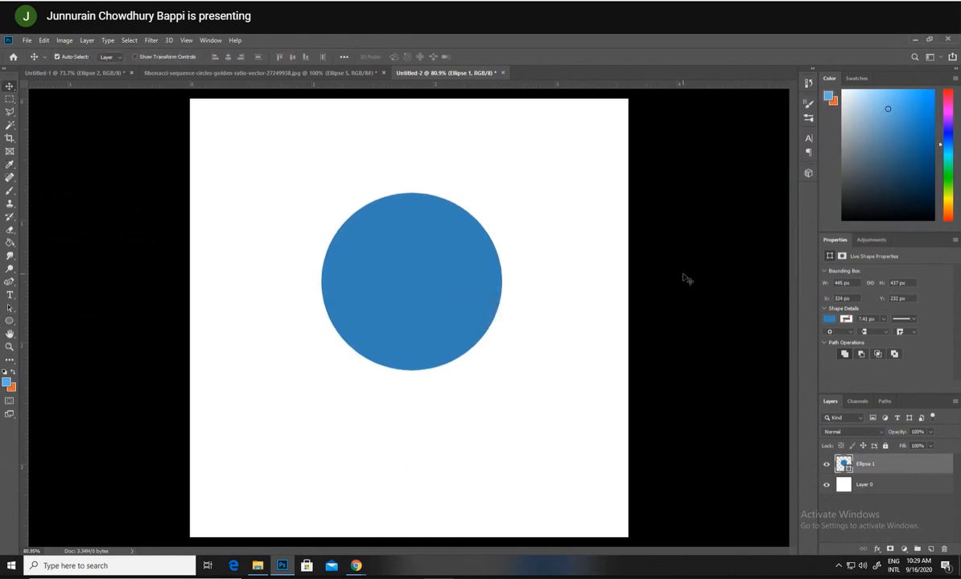
- Try an orange fill on the circle, ending with a dark grey swatch as its fill
{"action": "left_click", "coordinate": [829, 319]}
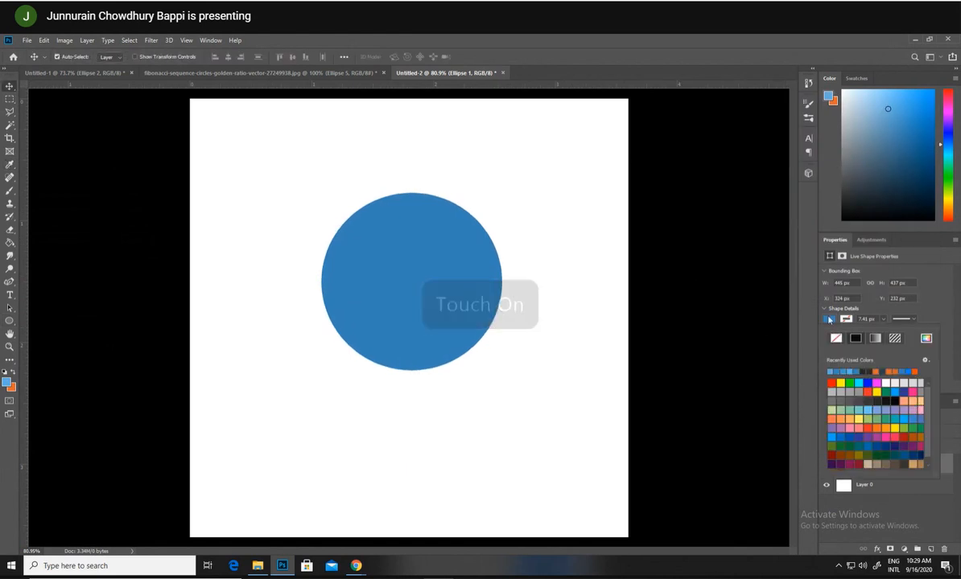
{"action": "left_click", "coordinate": [833, 372]}
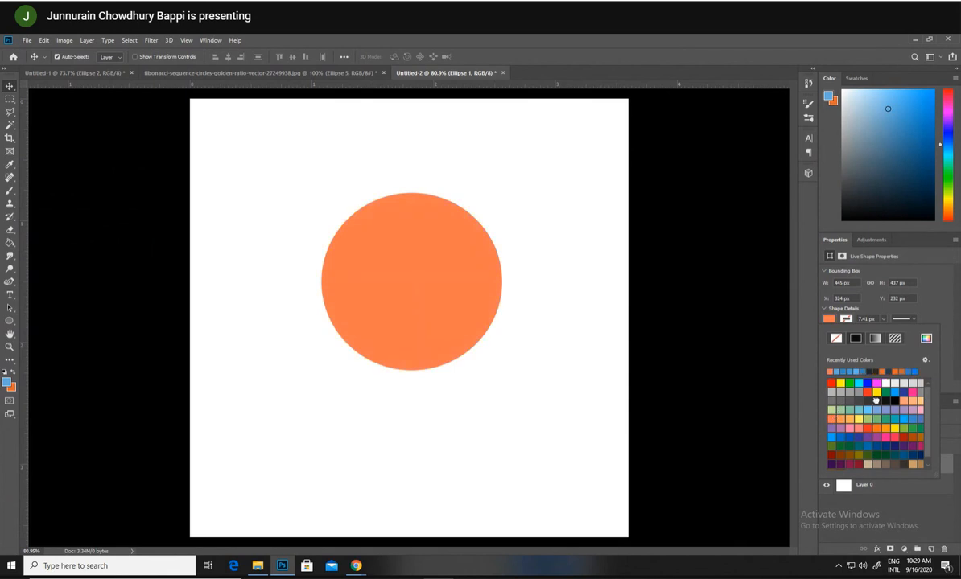
{"action": "left_click", "coordinate": [876, 400]}
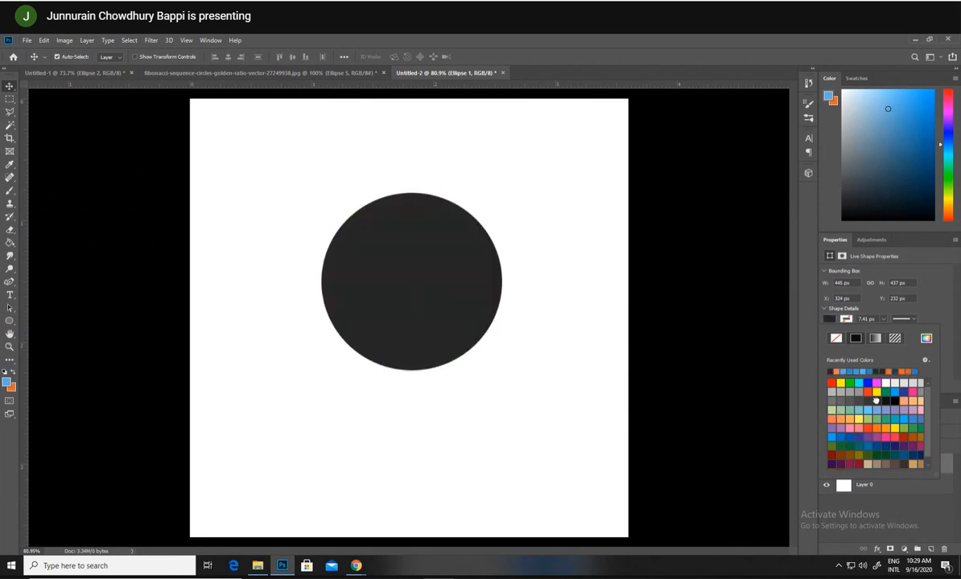
- Move the dark grey circle slightly down towards the canvas centre and rasterize its layer
{"action": "left_click", "coordinate": [9, 86]}
{"action": "left_click_drag", "start_coordinate": [362, 256], "coordinate": [396, 279]}
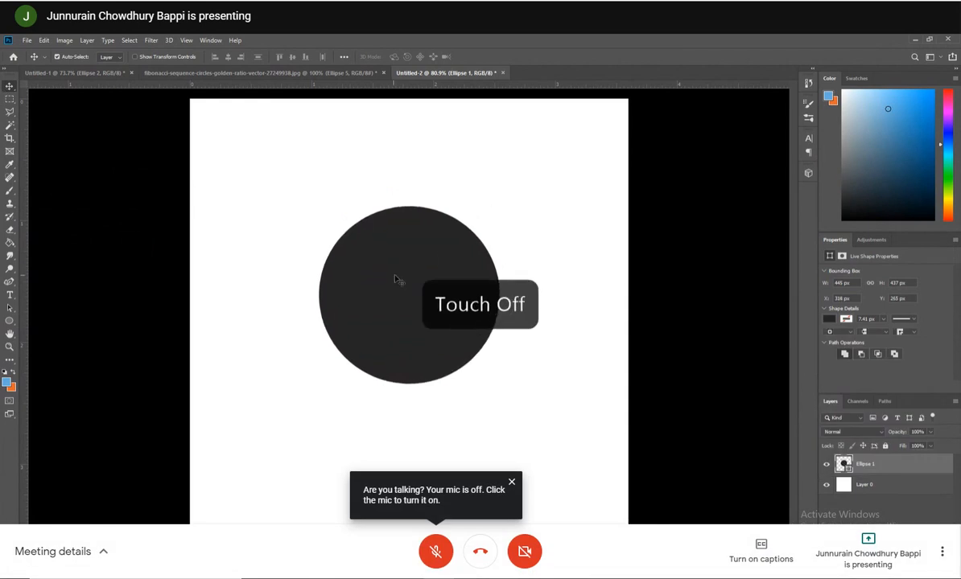
{"action": "right_click", "coordinate": [865, 465]}
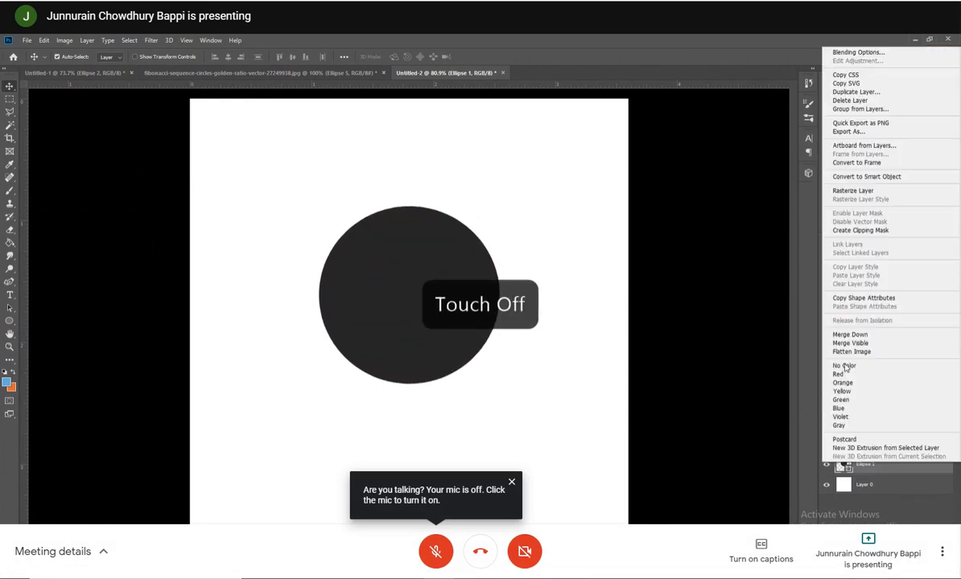
{"action": "left_click", "coordinate": [853, 190]}
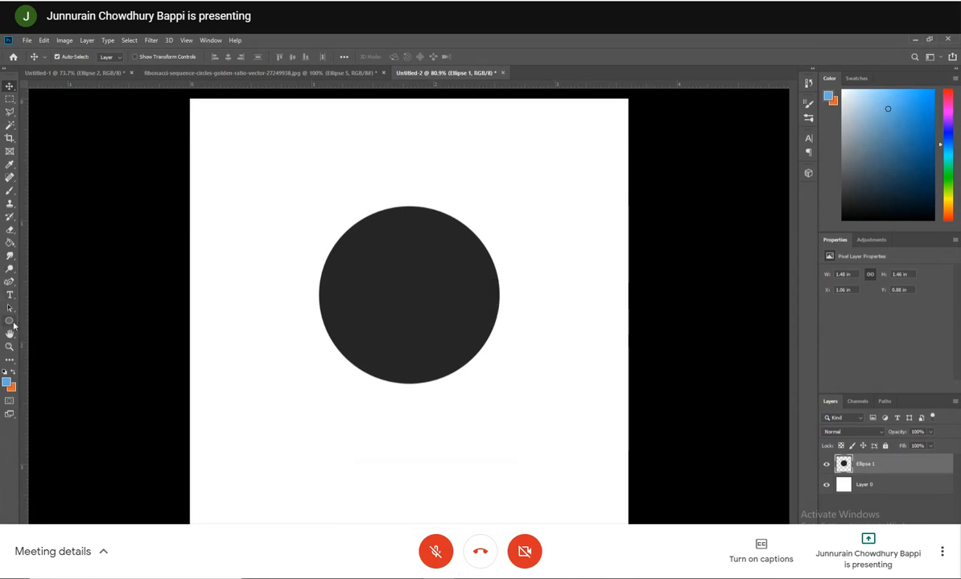
- Draw a second, larger ellipse about 553 × 568 px overlapping the lower part of the dark circle
{"action": "left_click", "coordinate": [10, 322]}
{"action": "left_click", "coordinate": [34, 340]}
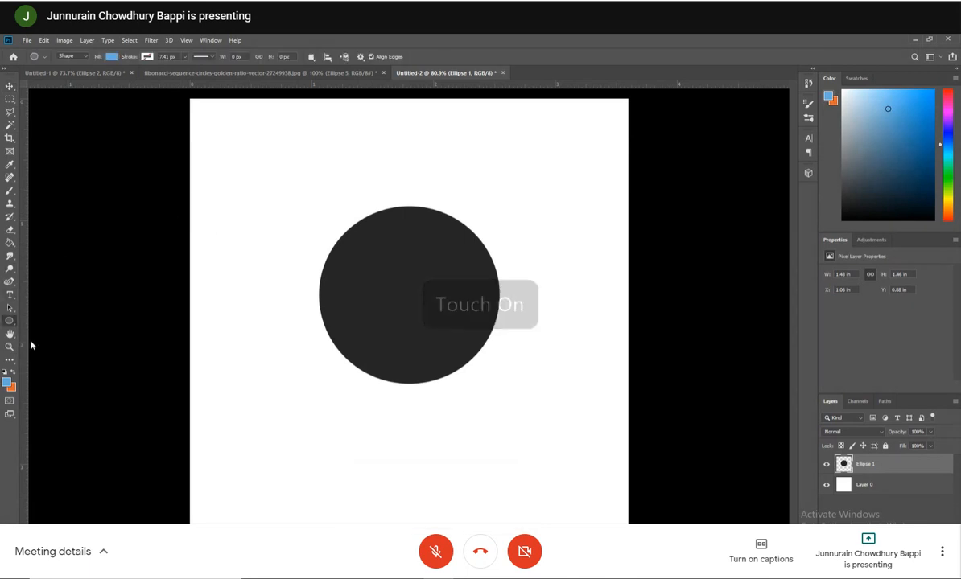
{"action": "left_click_drag", "start_coordinate": [309, 239], "coordinate": [532, 468]}
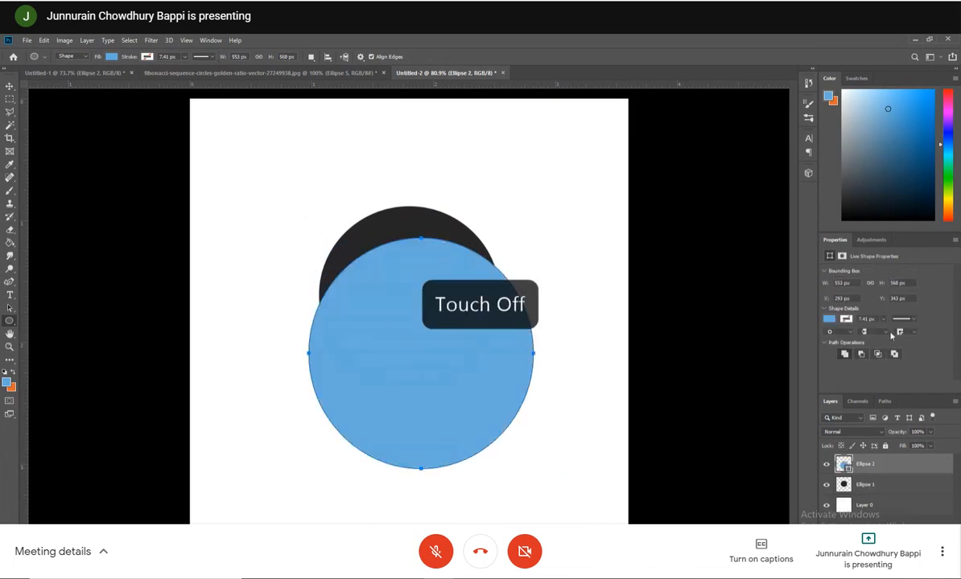
- Remove the larger ellipse's fill and give it a red stroke
{"action": "left_click", "coordinate": [845, 318]}
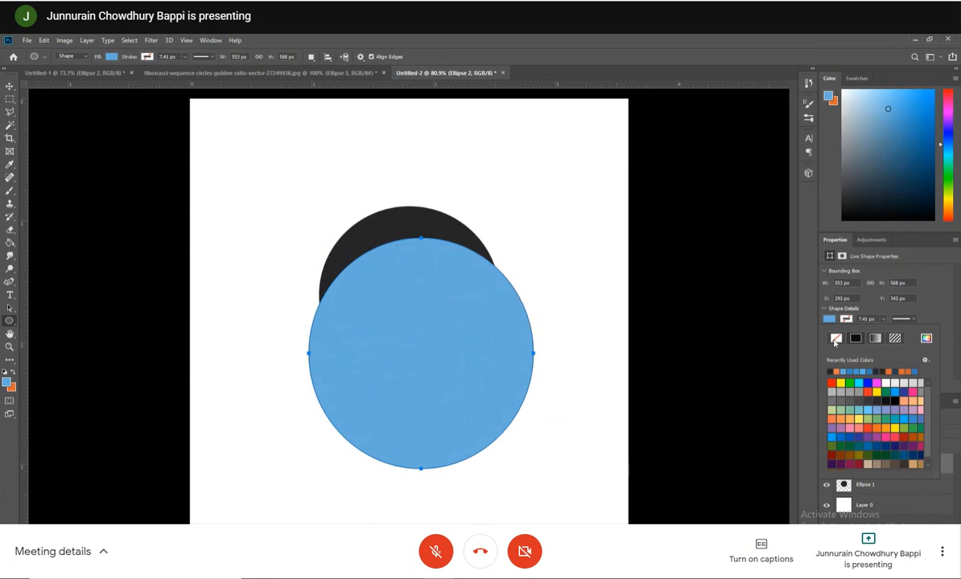
{"action": "left_click", "coordinate": [837, 339]}
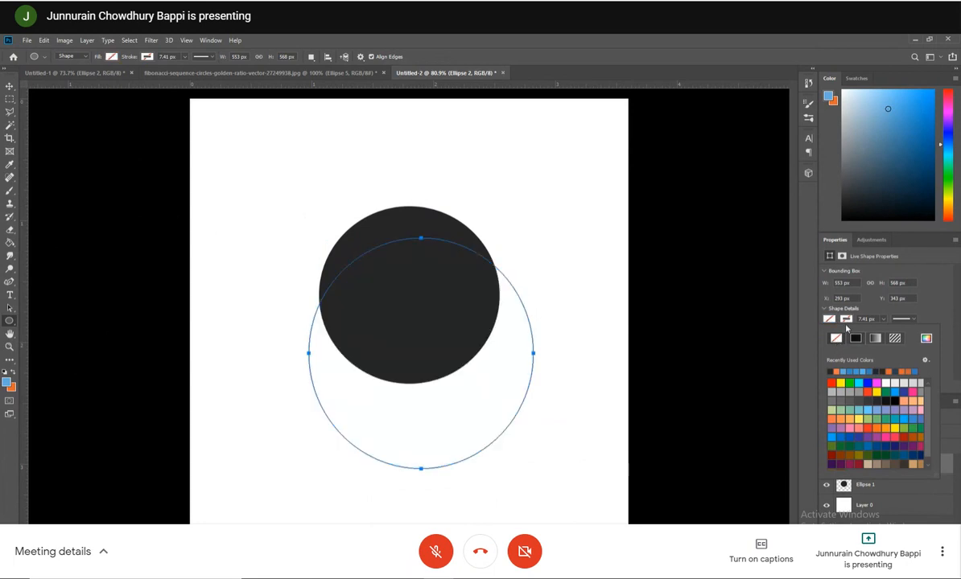
{"action": "left_click", "coordinate": [831, 383]}
{"action": "key", "text": "Escape"}
{"action": "key", "text": "v"}
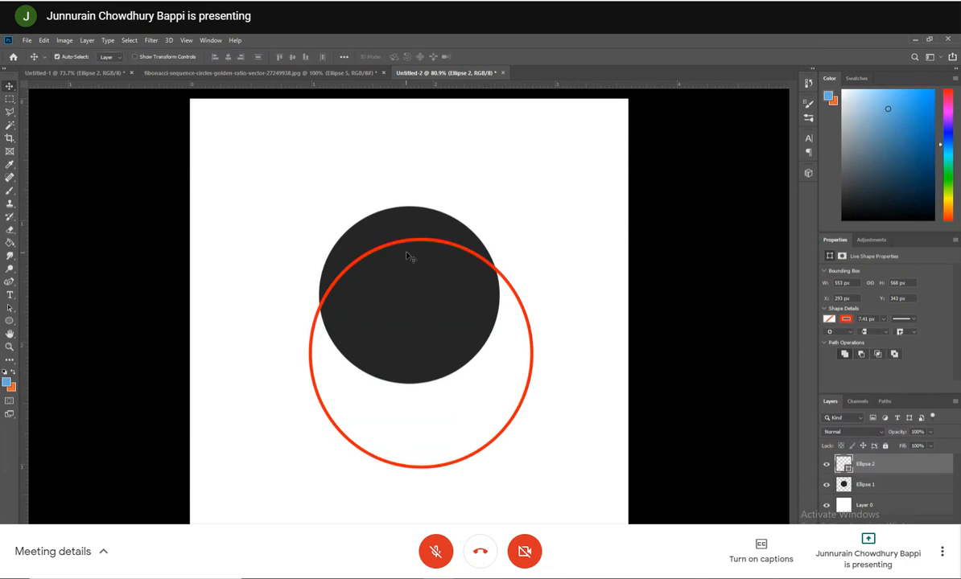
- Position the red circle across the dark circle's upper-left edge and place a duplicate of it across the dark circle's lower edge
{"action": "left_click_drag", "start_coordinate": [420, 248], "coordinate": [394, 132]}
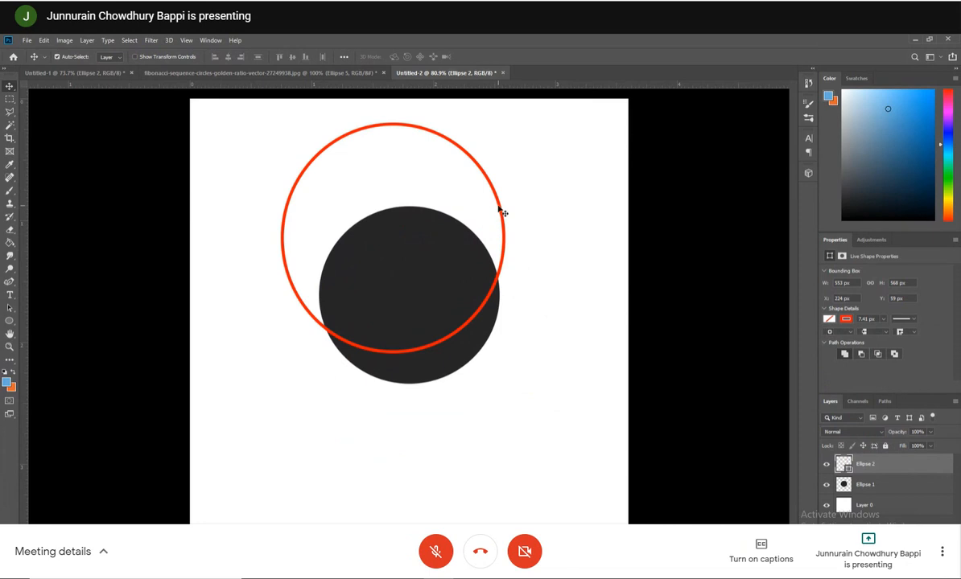
{"action": "left_click_drag", "start_coordinate": [501, 212], "coordinate": [528, 399]}
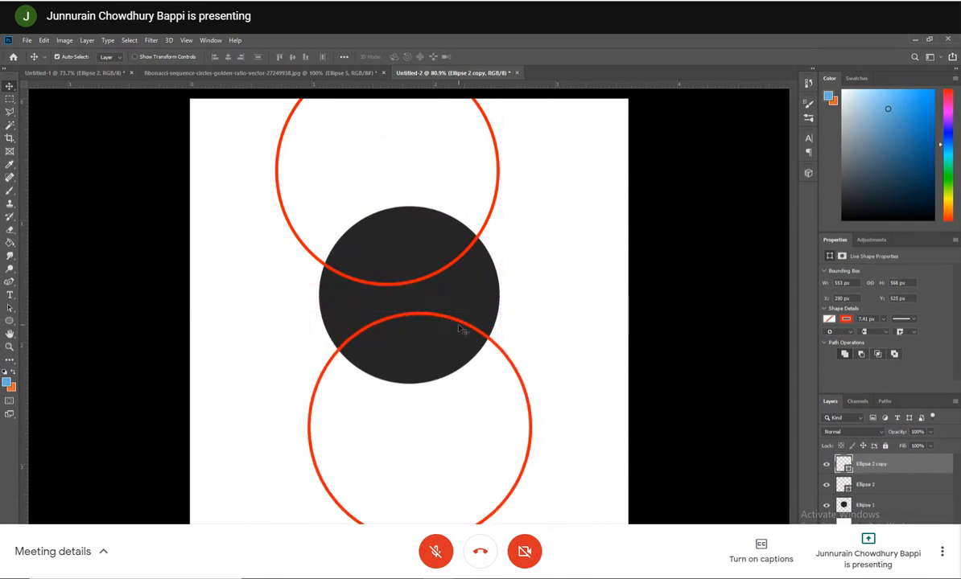
{"action": "left_click_drag", "start_coordinate": [490, 341], "coordinate": [507, 367]}
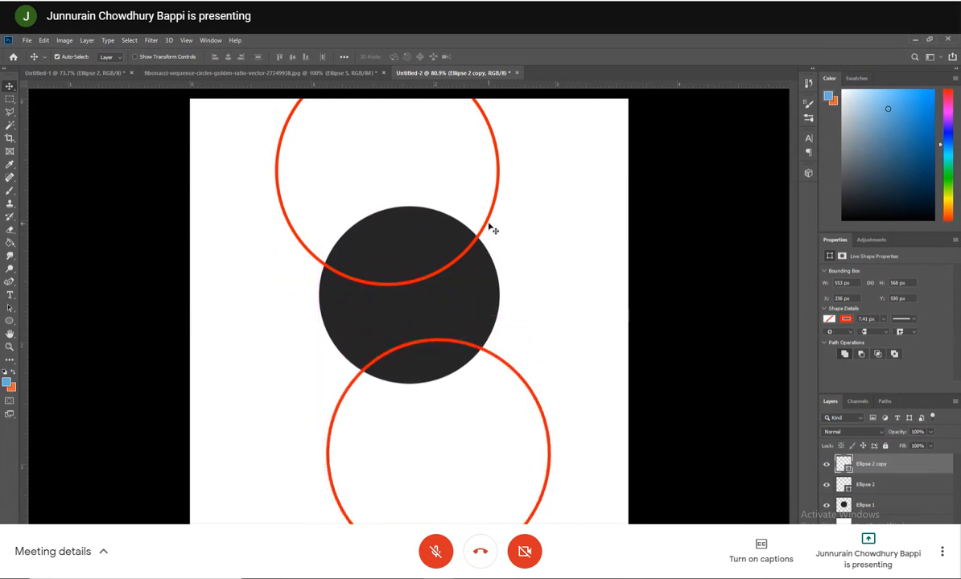
{"action": "left_click_drag", "start_coordinate": [488, 221], "coordinate": [426, 234]}
{"action": "left_click_drag", "start_coordinate": [519, 379], "coordinate": [486, 389]}
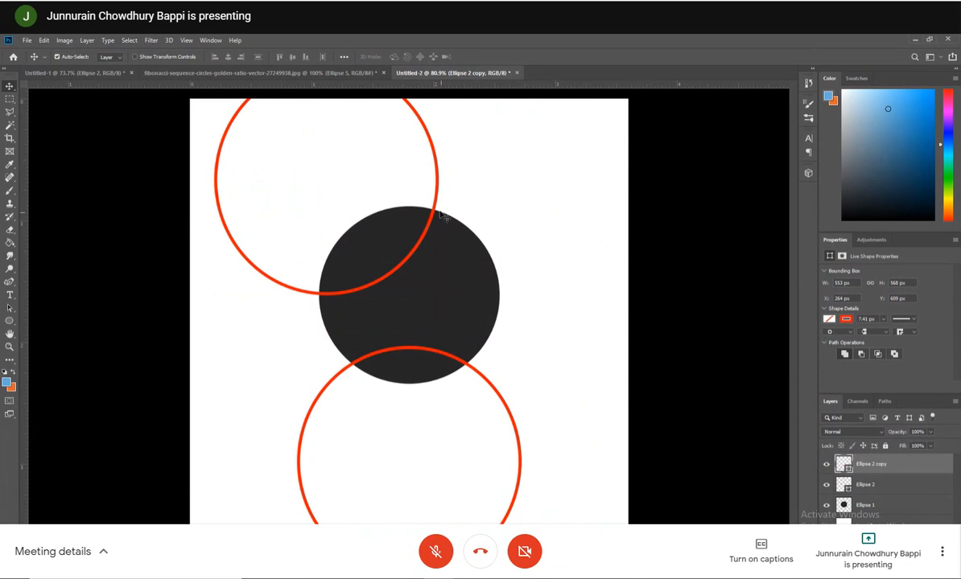
- Move the upper red circle so that it crosses the dark circle's top edge above the lower red circle
{"action": "left_click_drag", "start_coordinate": [441, 201], "coordinate": [445, 197]}
{"action": "mouse_move", "coordinate": [462, 188]}
{"action": "left_mouse_down"}
{"action": "mouse_move", "coordinate": [484, 246]}
{"action": "mouse_move", "coordinate": [469, 181]}
{"action": "left_mouse_up"}
{"action": "key", "text": "ctrl+z"}
{"action": "key", "text": "ctrl+z"}
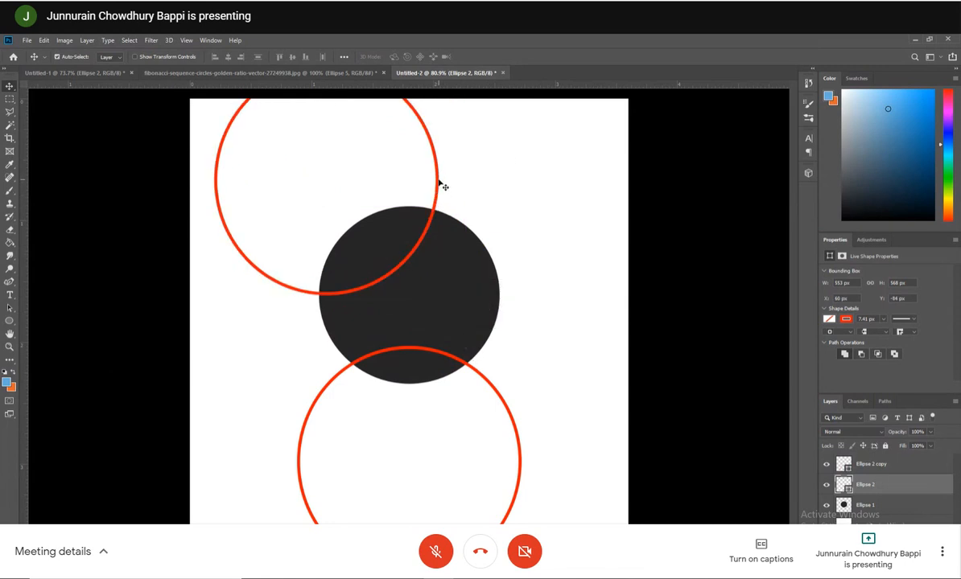
{"action": "left_click_drag", "start_coordinate": [441, 186], "coordinate": [512, 140]}
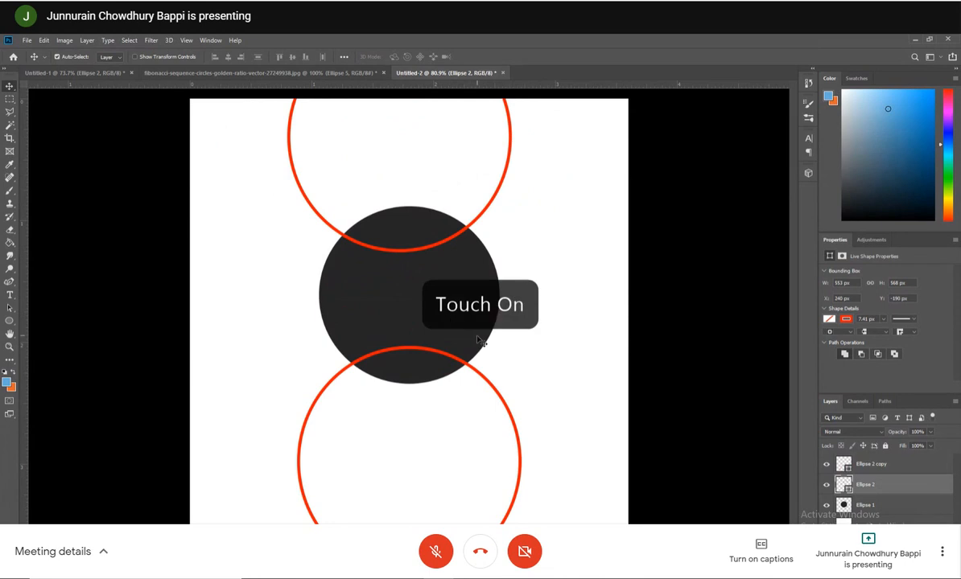
{"action": "left_click_drag", "start_coordinate": [481, 381], "coordinate": [495, 369]}
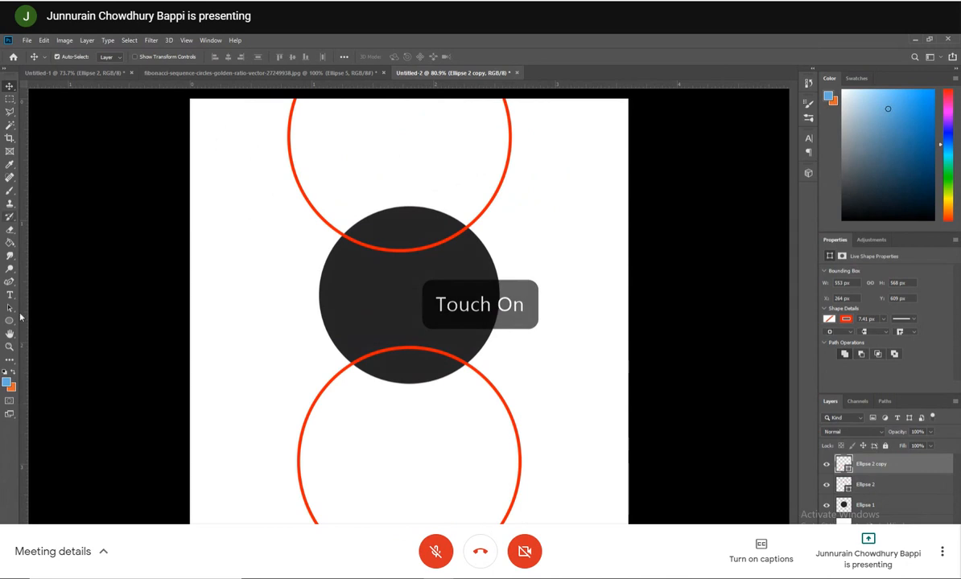
{"action": "left_click", "coordinate": [10, 282]}
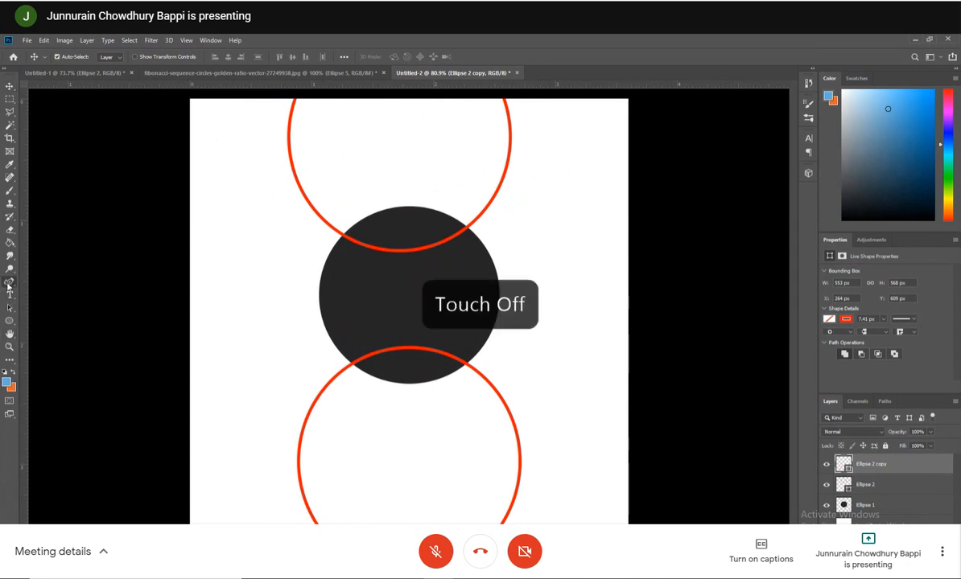
{"action": "left_click", "coordinate": [254, 335]}
{"action": "left_click", "coordinate": [349, 285]}
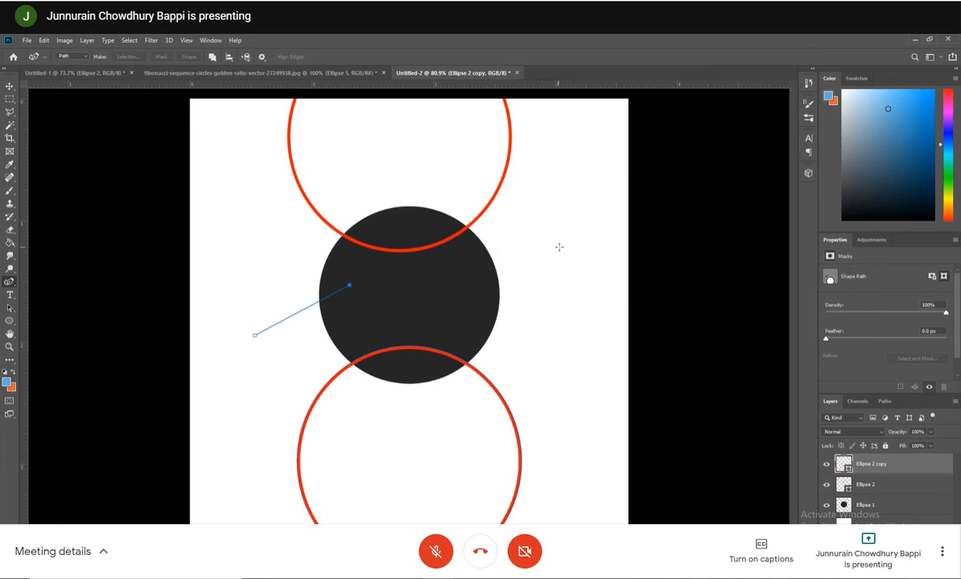
{"action": "left_click", "coordinate": [612, 248]}
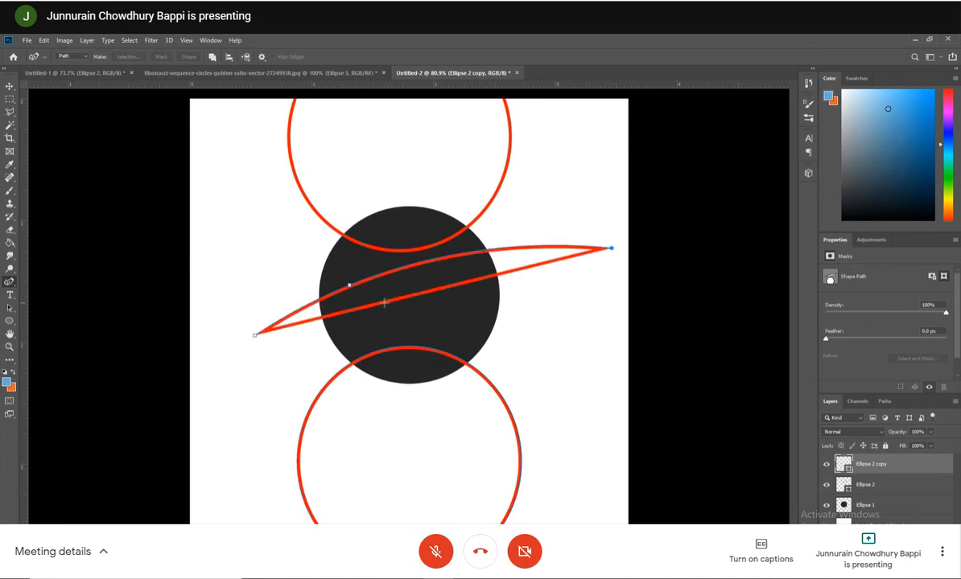
{"action": "left_click", "coordinate": [599, 281]}
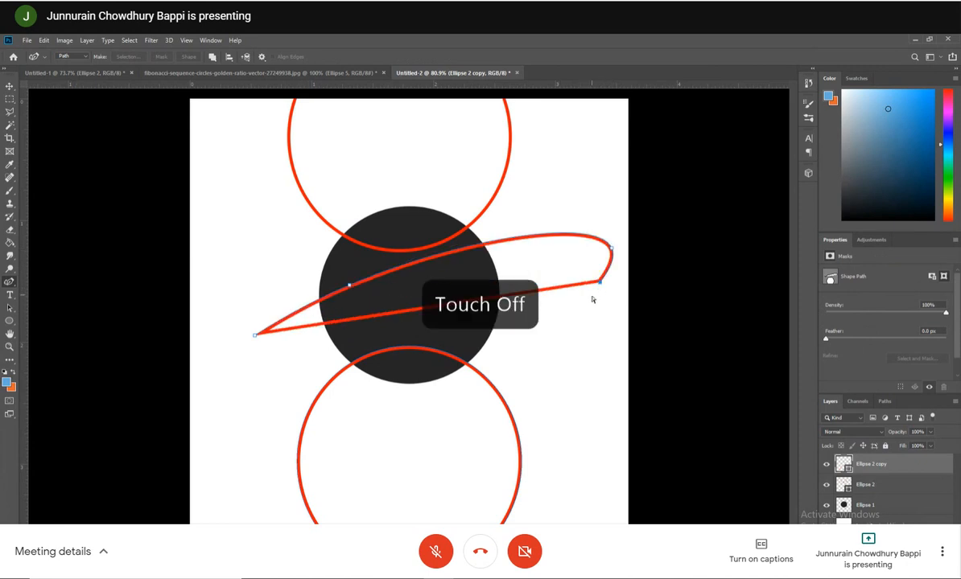
{"action": "key", "text": "ctrl+z"}
{"action": "key", "text": "ctrl+z"}
{"action": "key", "text": "ctrl+z"}
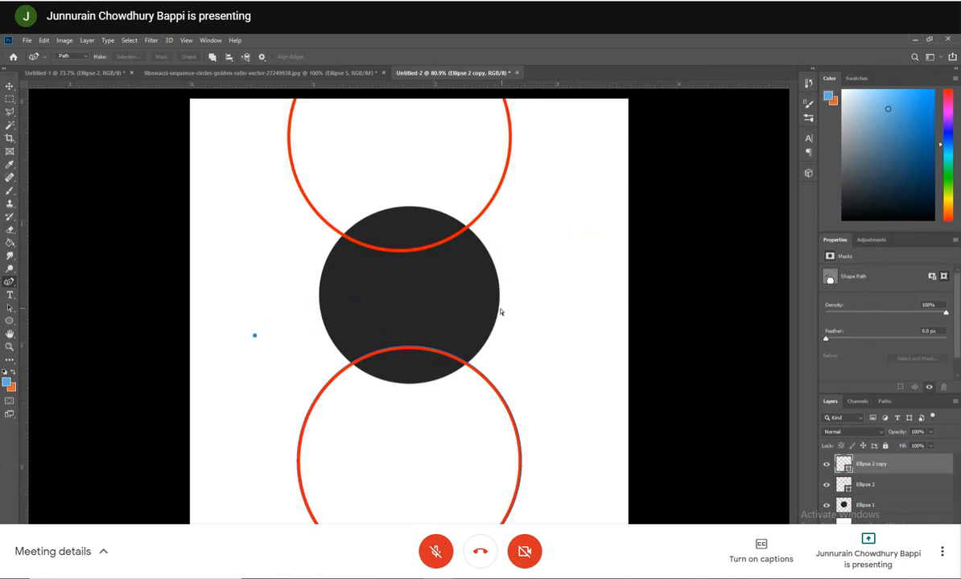
{"action": "right_click", "coordinate": [6, 282]}
{"action": "key", "text": "ctrl+z"}
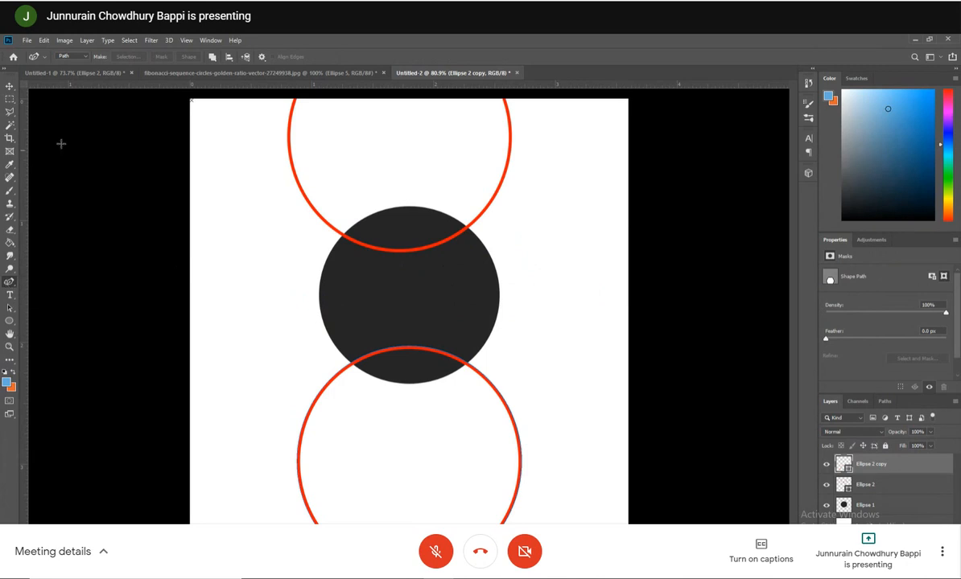
- Add a new empty layer and place the first point of a Path-mode curve to the left of the dark circle
{"action": "left_click", "coordinate": [81, 57]}
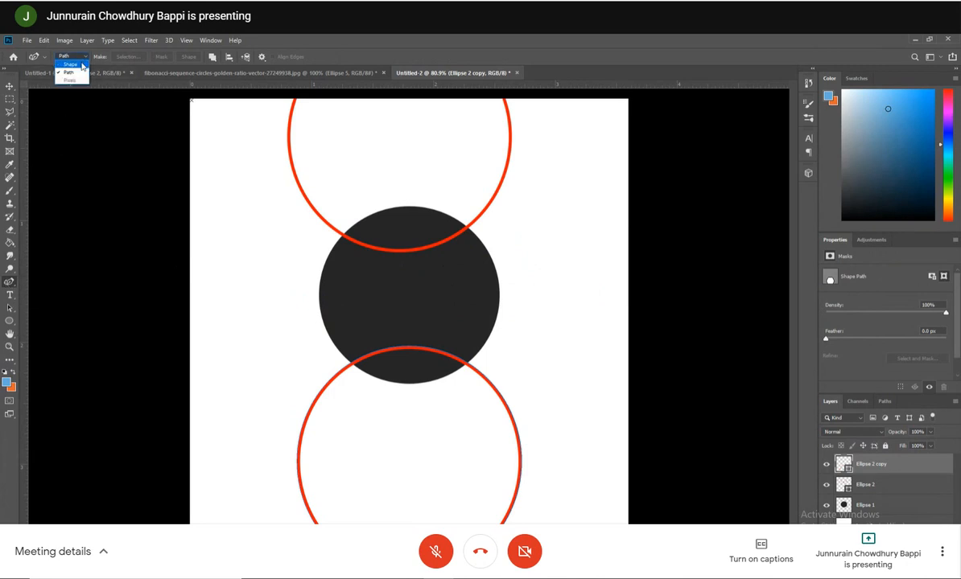
{"action": "left_click", "coordinate": [71, 71]}
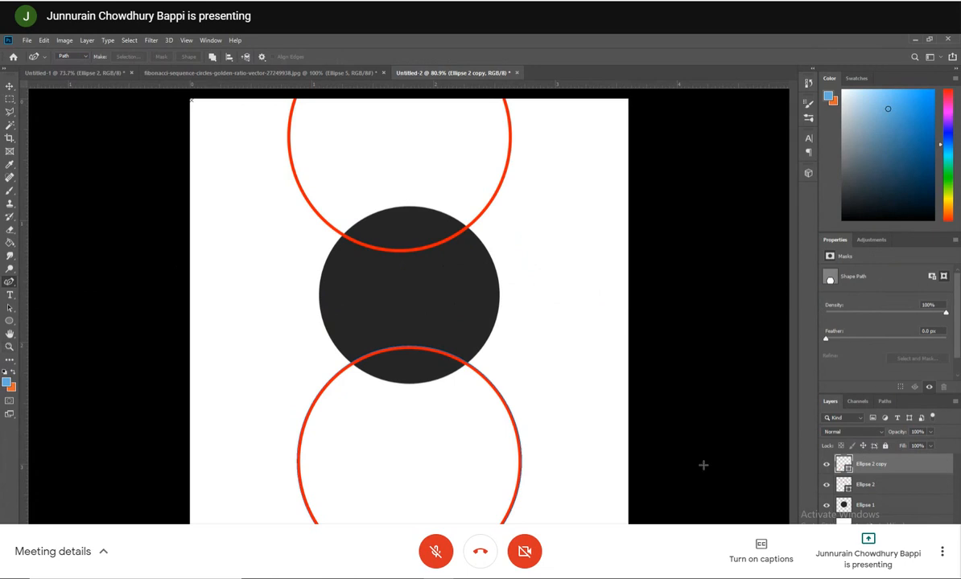
{"action": "key", "text": "ctrl+shift+alt+n"}
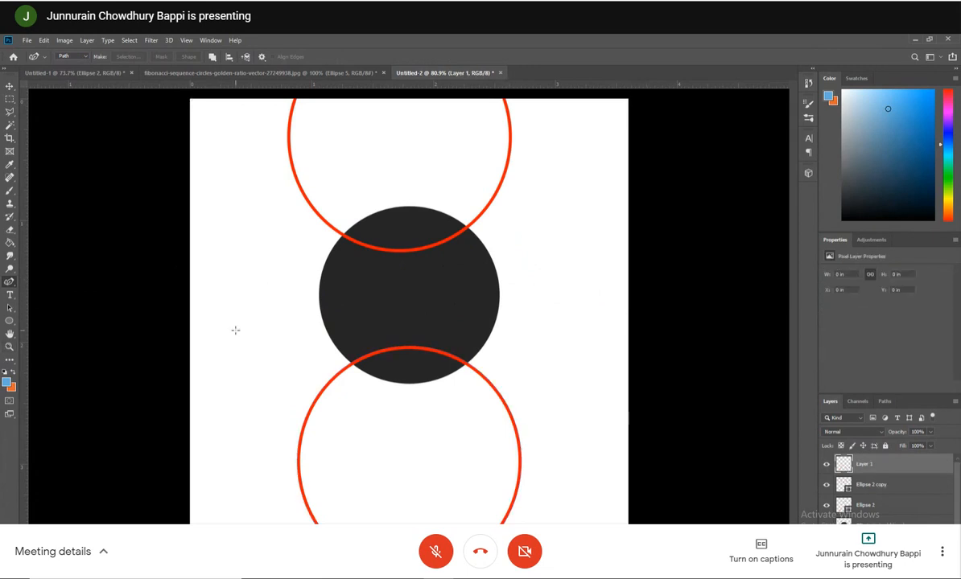
{"action": "left_click", "coordinate": [235, 330]}
{"action": "left_click", "coordinate": [360, 284]}
{"action": "left_click_drag", "start_coordinate": [570, 256], "coordinate": [611, 264]}
{"action": "left_click", "coordinate": [623, 265]}
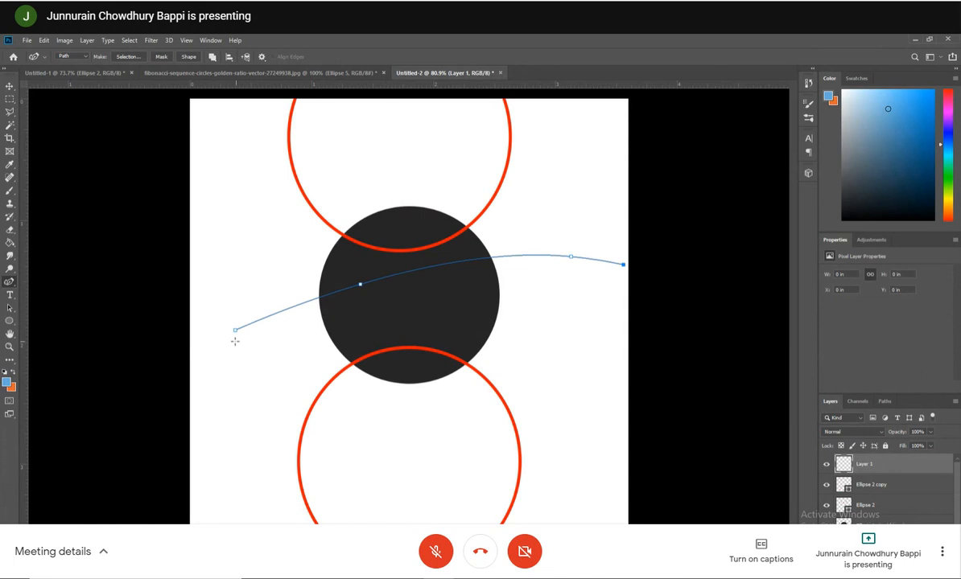
{"action": "key", "text": "ctrl+z"}
{"action": "key", "text": "ctrl+z"}
{"action": "key", "text": "ctrl+z"}
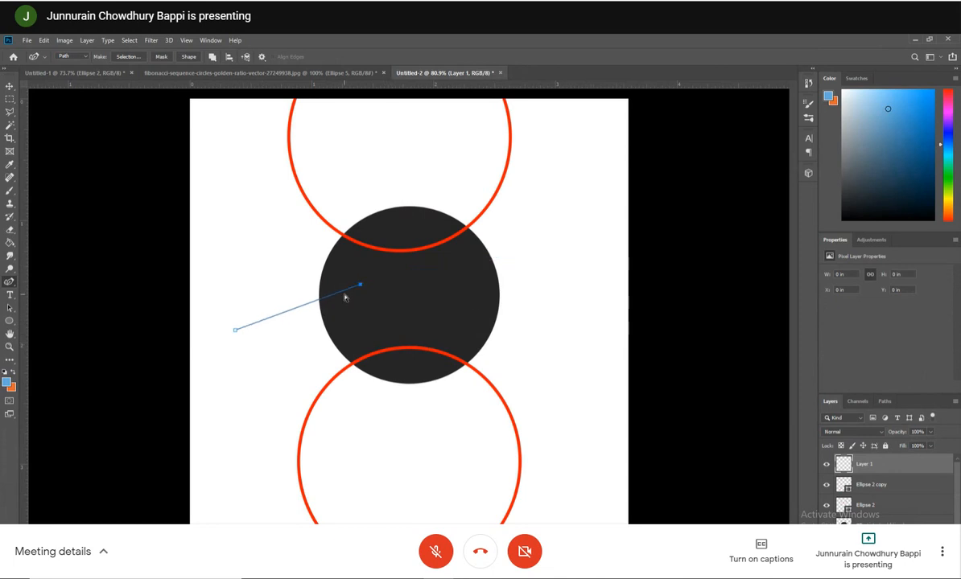
{"action": "left_click", "coordinate": [260, 303]}
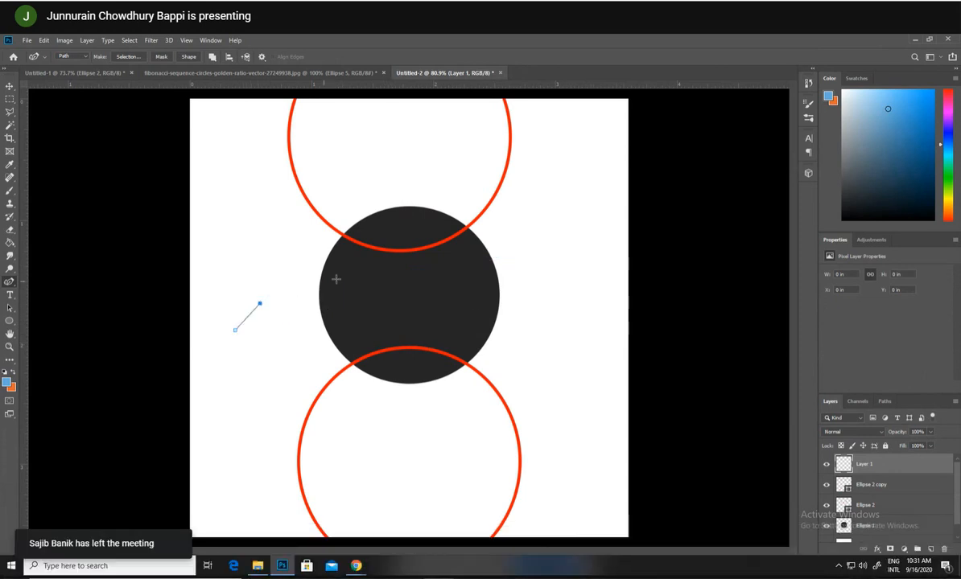
{"action": "left_click", "coordinate": [402, 276]}
{"action": "key", "text": "ctrl+z"}
{"action": "key", "text": "ctrl+z"}
- Continue the curved path across the upper half of the dark circle, ending near the canvas's right edge
{"action": "left_click", "coordinate": [380, 279]}
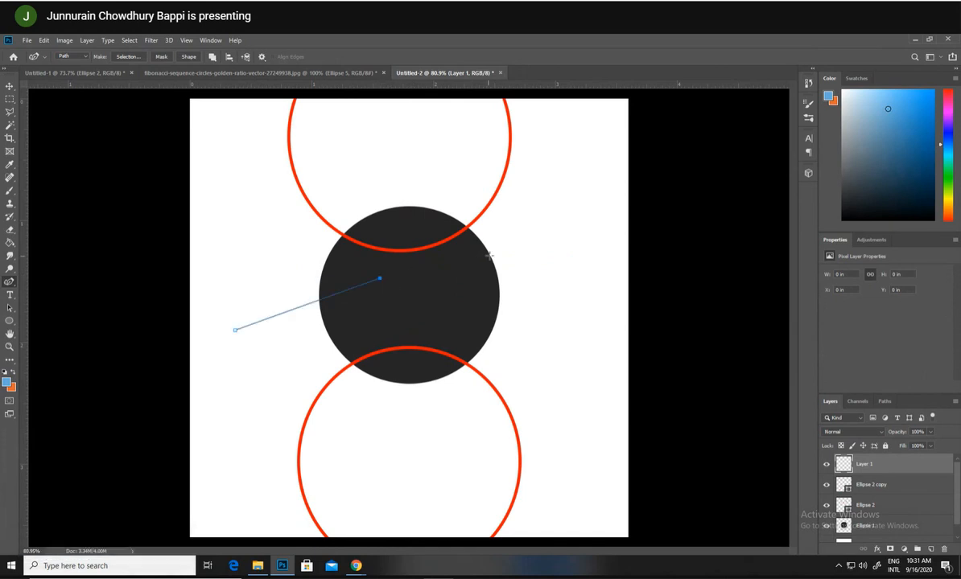
{"action": "left_click", "coordinate": [464, 262]}
{"action": "left_click", "coordinate": [612, 244]}
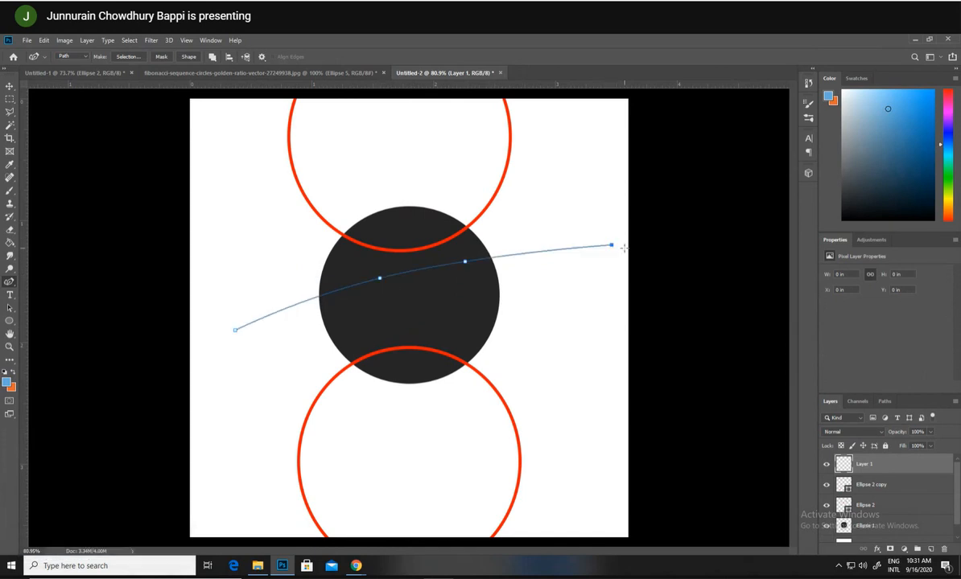
{"action": "left_click", "coordinate": [615, 291]}
{"action": "key", "text": "ctrl+z"}
{"action": "right_click", "coordinate": [10, 281]}
{"action": "left_click", "coordinate": [56, 282]}
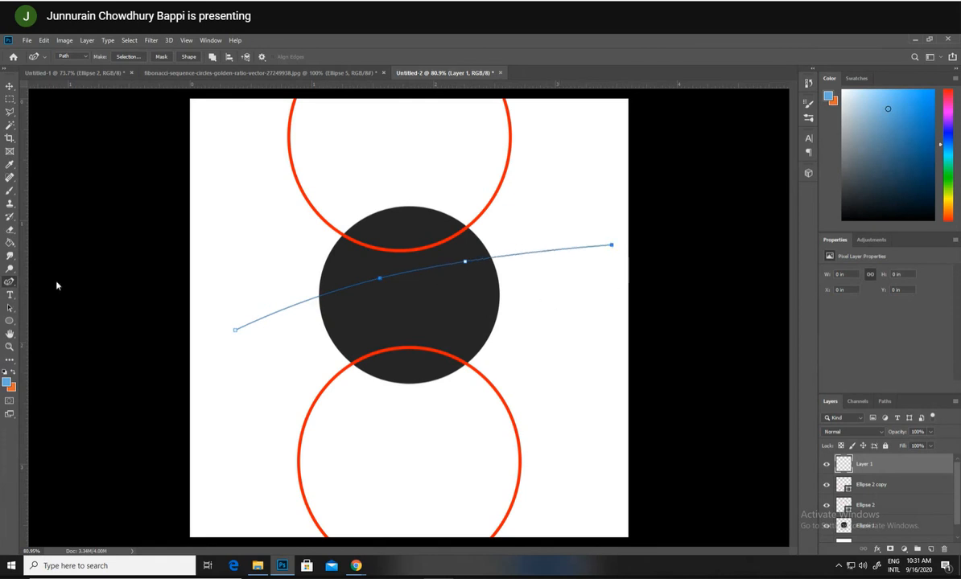
{"action": "left_click", "coordinate": [610, 282]}
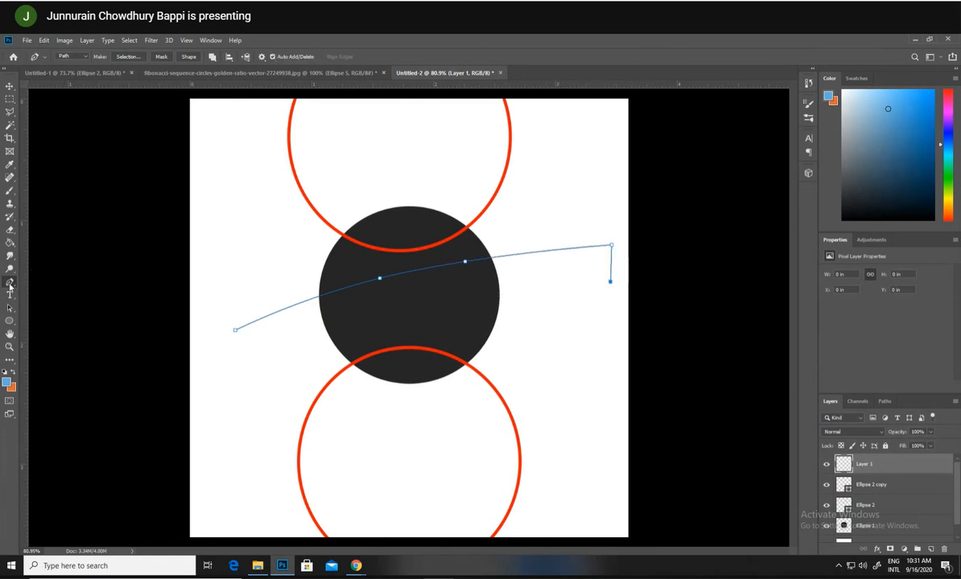
{"action": "right_click", "coordinate": [10, 282]}
{"action": "left_click", "coordinate": [40, 292]}
{"action": "right_click", "coordinate": [9, 281]}
{"action": "left_click", "coordinate": [57, 301]}
{"action": "left_click", "coordinate": [544, 289]}
{"action": "left_click", "coordinate": [402, 306]}
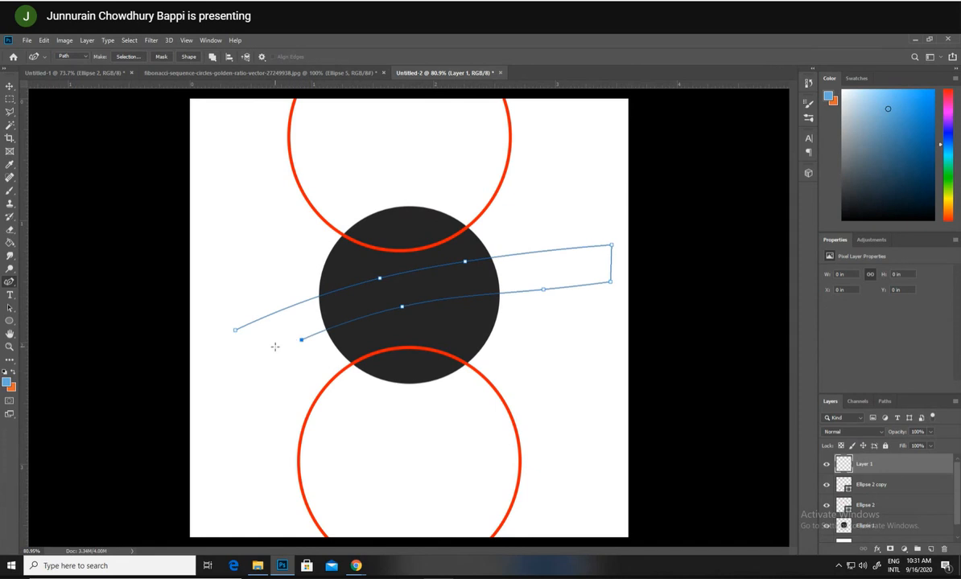
{"action": "key", "text": "ctrl+z"}
{"action": "key", "text": "ctrl+z"}
{"action": "key", "text": "ctrl+z"}
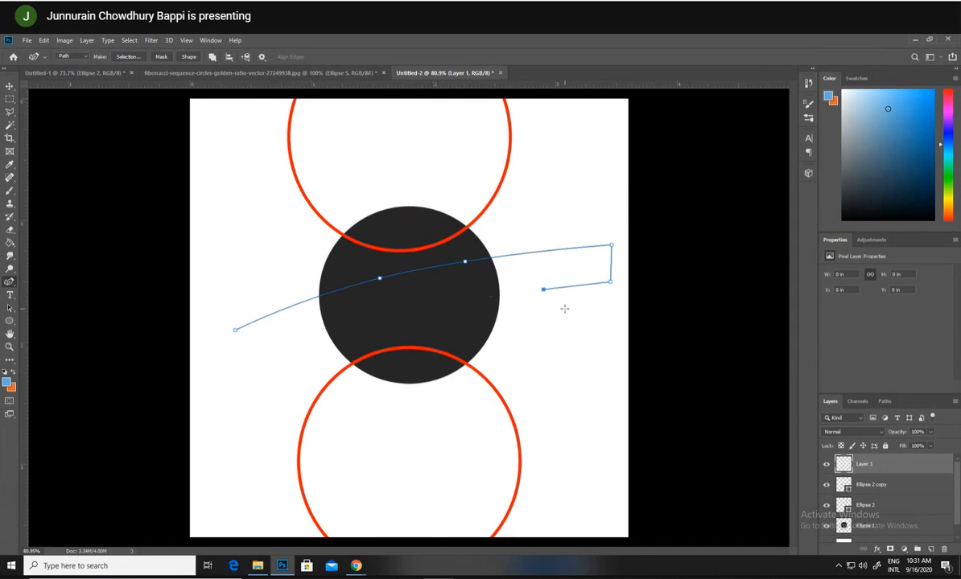
{"action": "key", "text": "ctrl+z"}
- Add a straight Pen segment downwards from the curve's right end, and curve back through the dark circle's lower half with the Curvature Pen
{"action": "left_click_drag", "start_coordinate": [10, 282], "coordinate": [48, 280]}
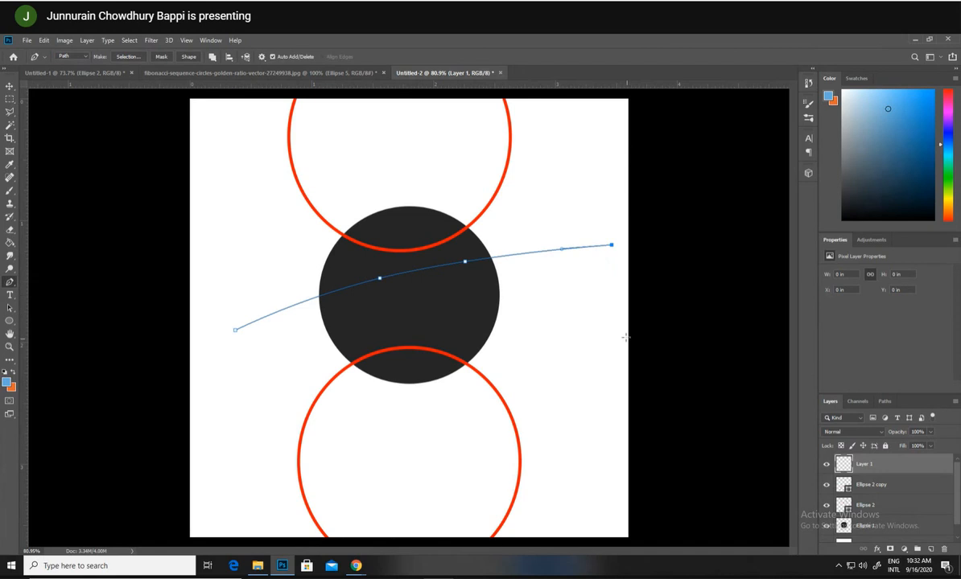
{"action": "left_click", "coordinate": [600, 314]}
{"action": "right_click", "coordinate": [10, 282]}
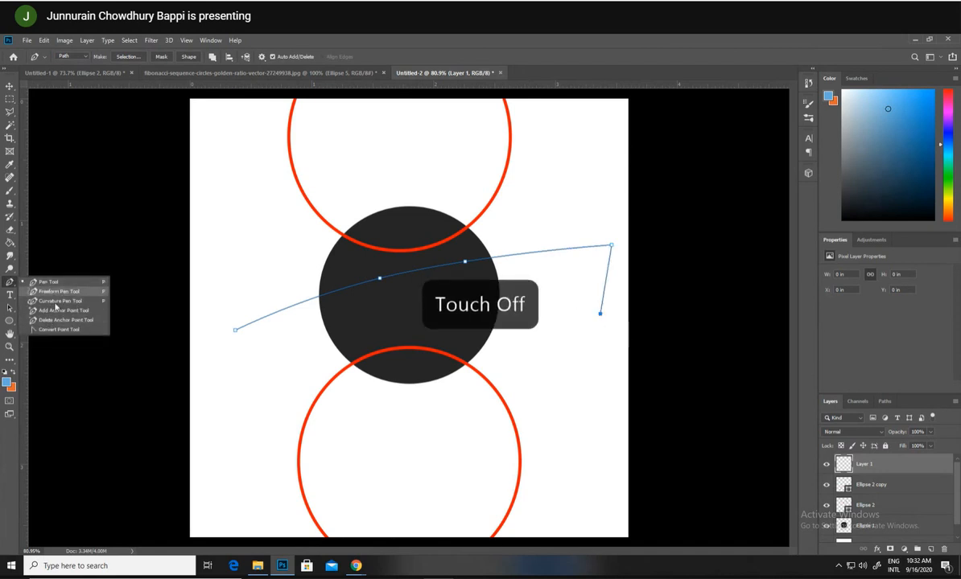
{"action": "left_click", "coordinate": [76, 291]}
{"action": "left_click", "coordinate": [549, 318]}
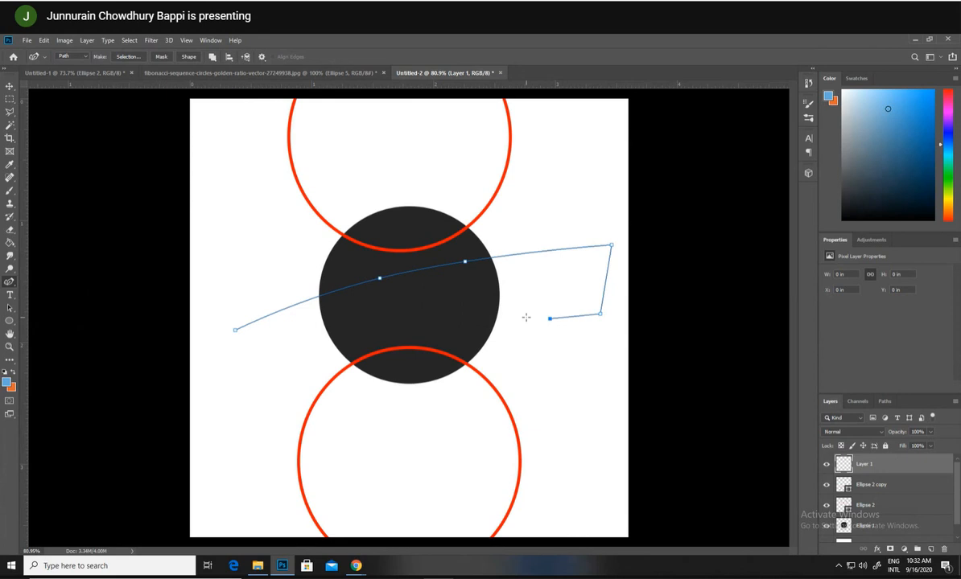
{"action": "key", "text": "ctrl+z"}
{"action": "left_click", "coordinate": [517, 311]}
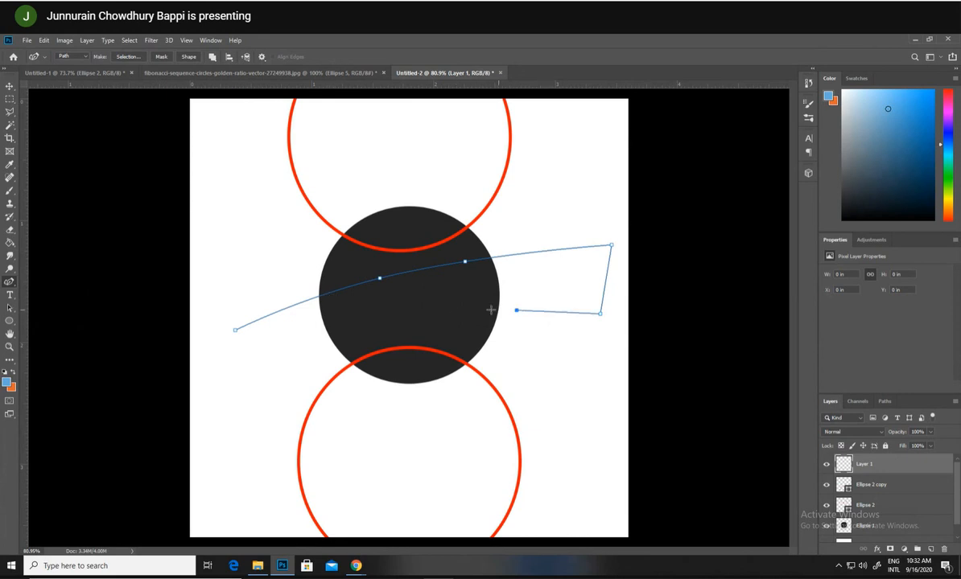
{"action": "left_click", "coordinate": [392, 322]}
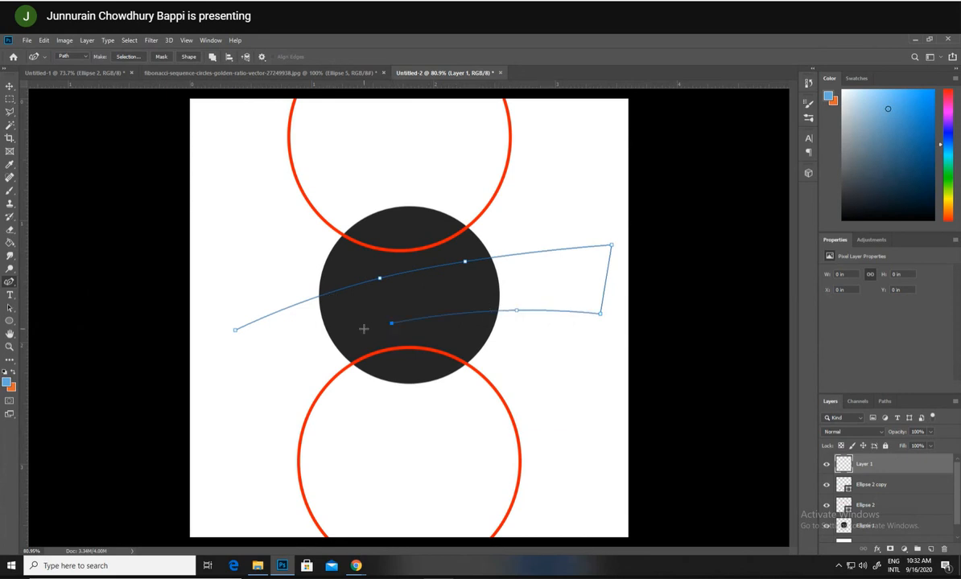
{"action": "left_click", "coordinate": [273, 366]}
{"action": "left_click", "coordinate": [236, 331]}
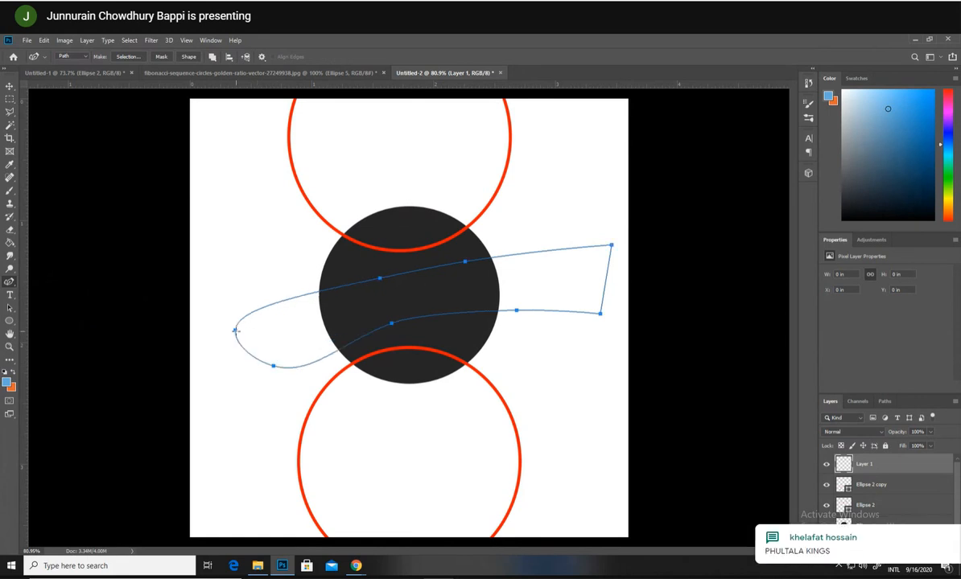
{"action": "key", "text": "ctrl+z"}
{"action": "right_click", "coordinate": [11, 283]}
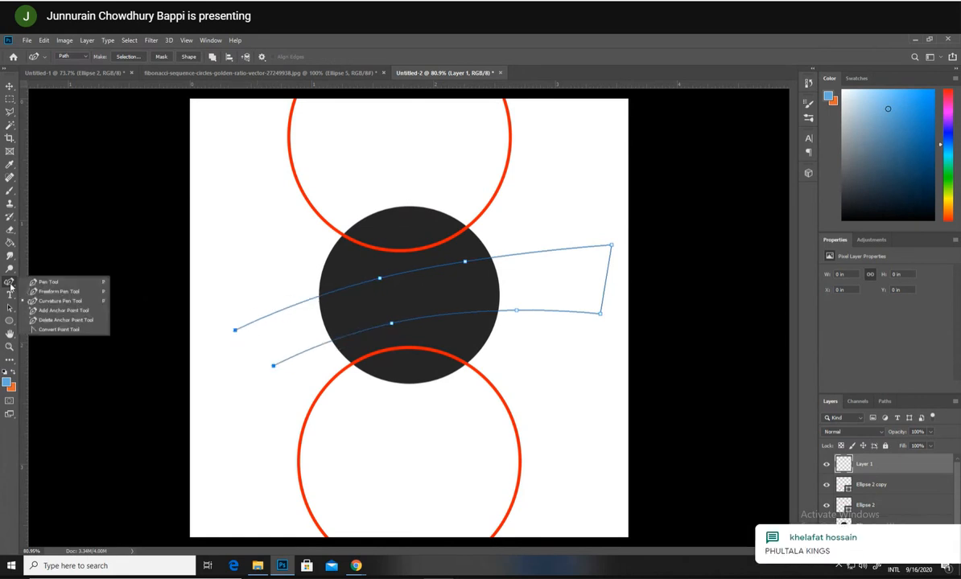
{"action": "left_click", "coordinate": [58, 282]}
{"action": "left_click", "coordinate": [235, 329]}
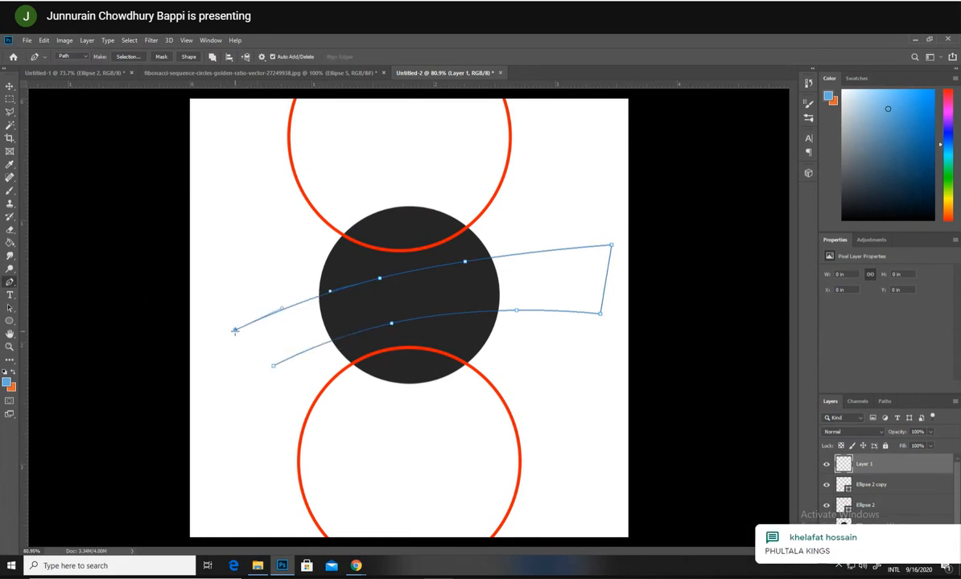
{"action": "left_click", "coordinate": [274, 367]}
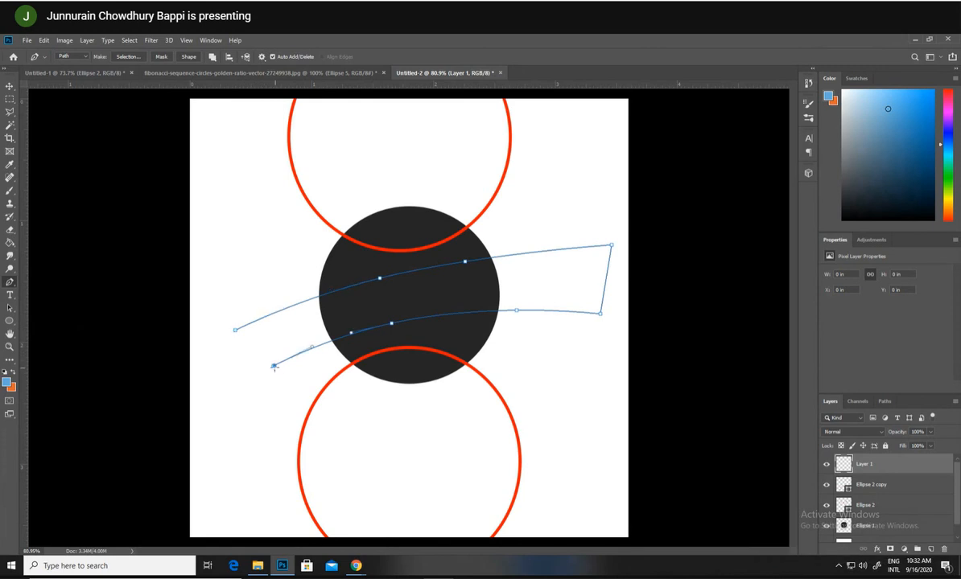
{"action": "left_click", "coordinate": [235, 330]}
{"action": "key", "text": "ctrl+z"}
- Extend the lower curve past the dark circle's left side and close the path with a straight Pen segment to its starting point
{"action": "right_click", "coordinate": [9, 282]}
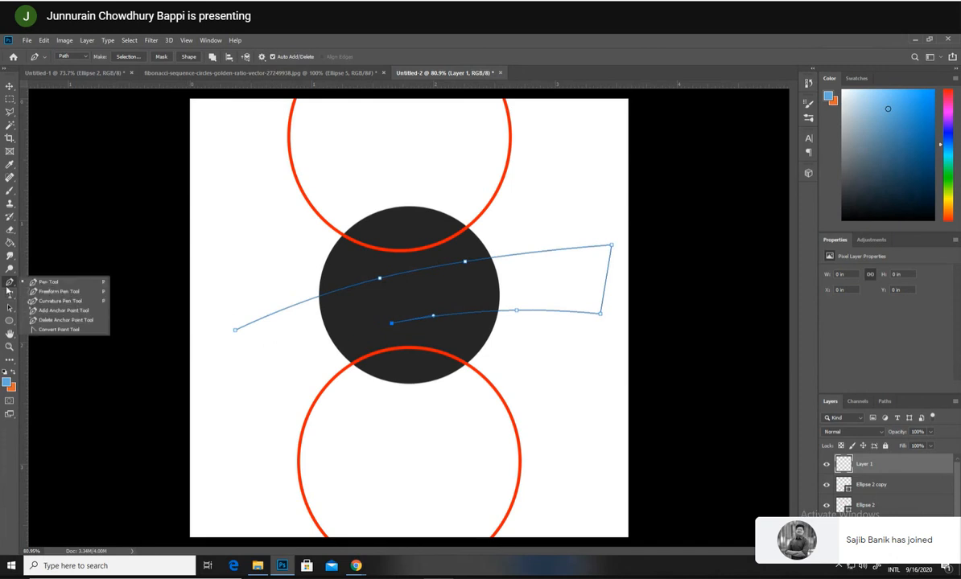
{"action": "left_click", "coordinate": [51, 301]}
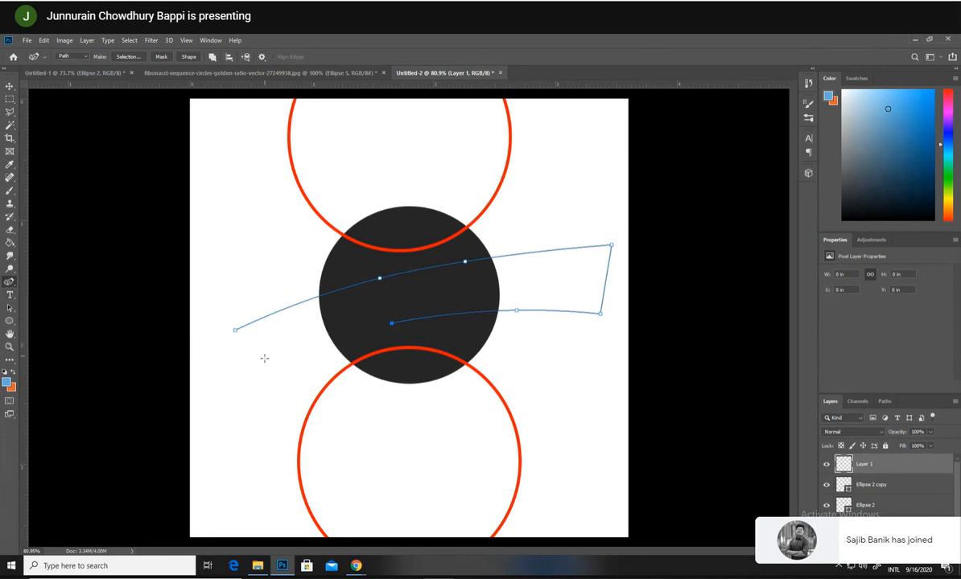
{"action": "left_click_drag", "start_coordinate": [274, 375], "coordinate": [256, 371]}
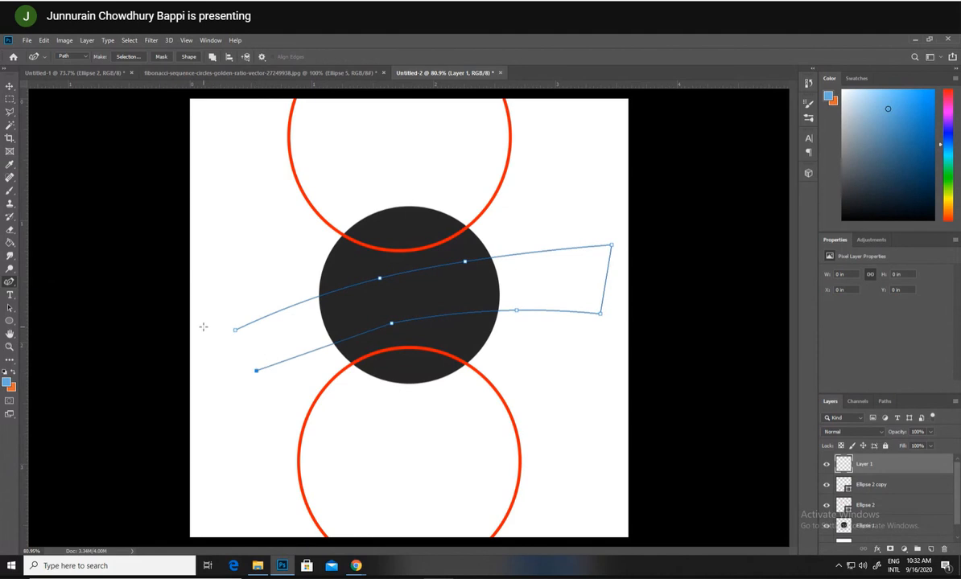
{"action": "right_click", "coordinate": [11, 283]}
{"action": "left_click", "coordinate": [49, 284]}
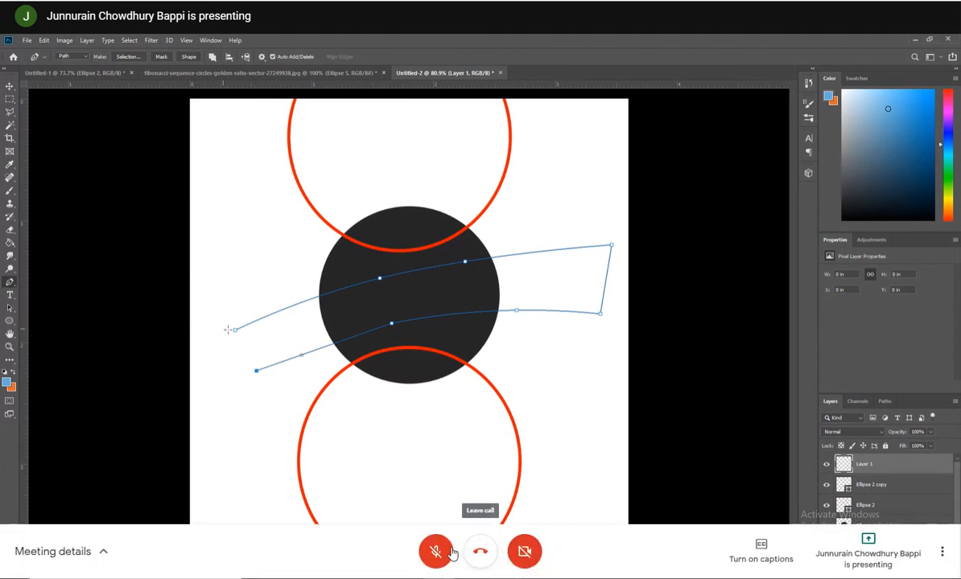
{"action": "left_click", "coordinate": [235, 330]}
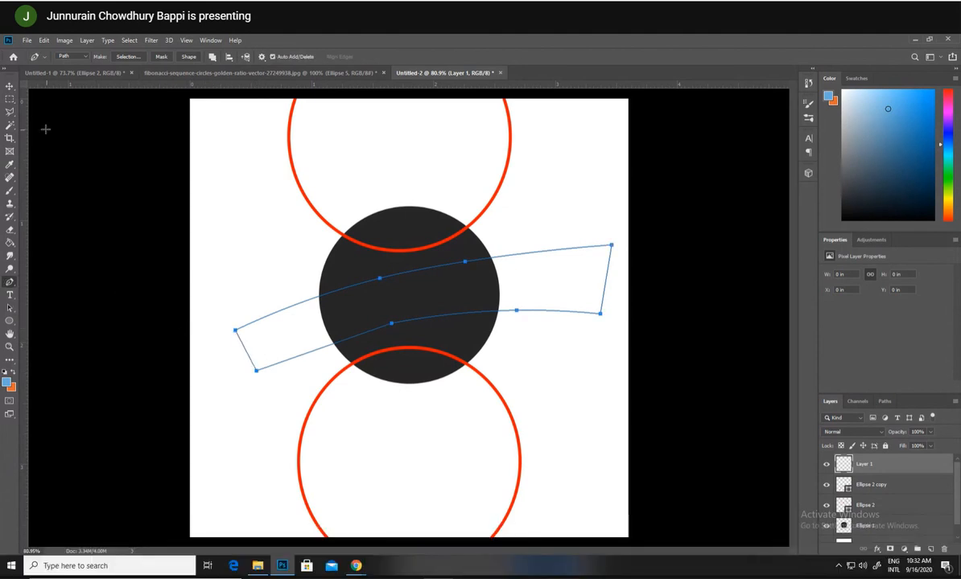
- Convert the closed band-shaped work path across the dark circle into a new selection with a 0-pixel feather radius
{"action": "left_click", "coordinate": [9, 86]}
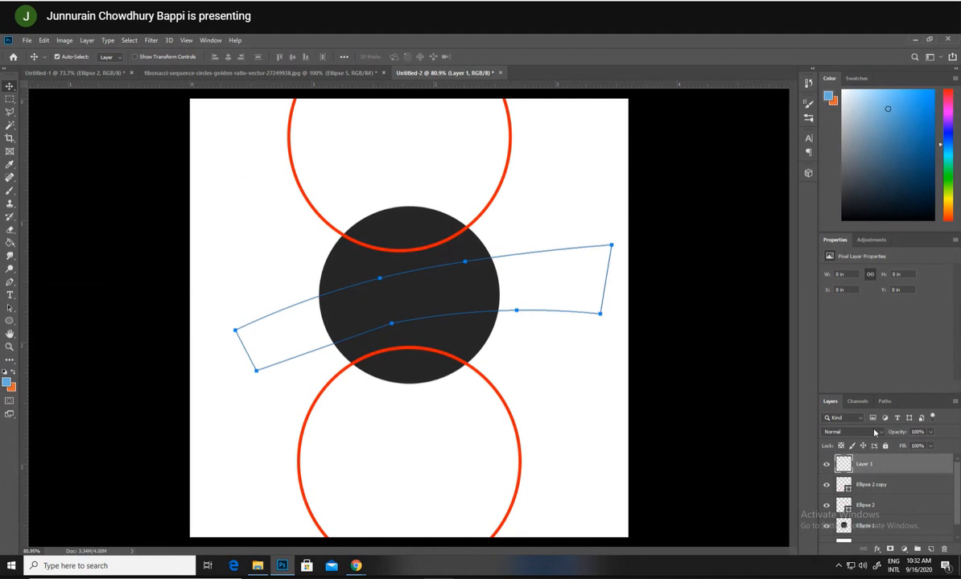
{"action": "left_click", "coordinate": [884, 400]}
{"action": "right_click", "coordinate": [834, 427]}
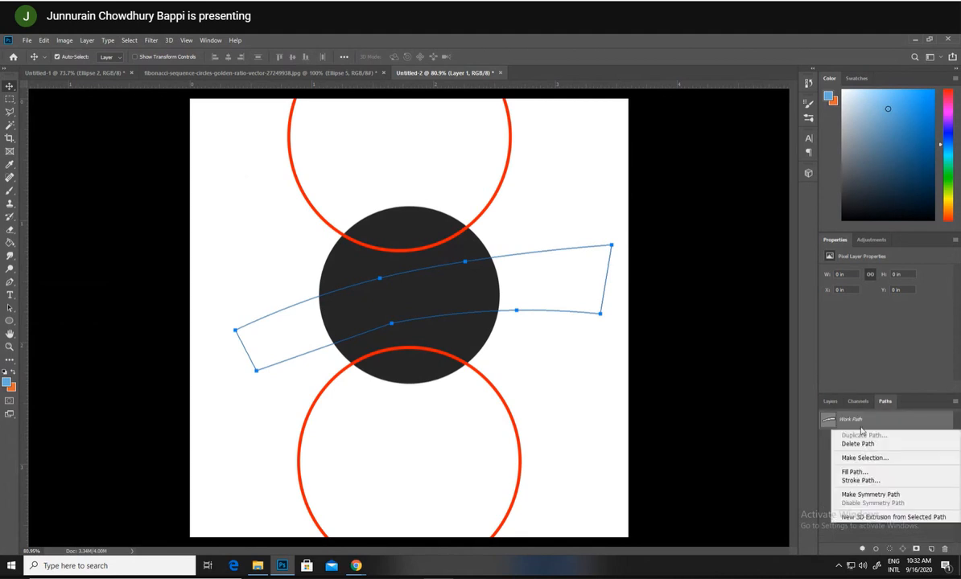
{"action": "left_click", "coordinate": [863, 459]}
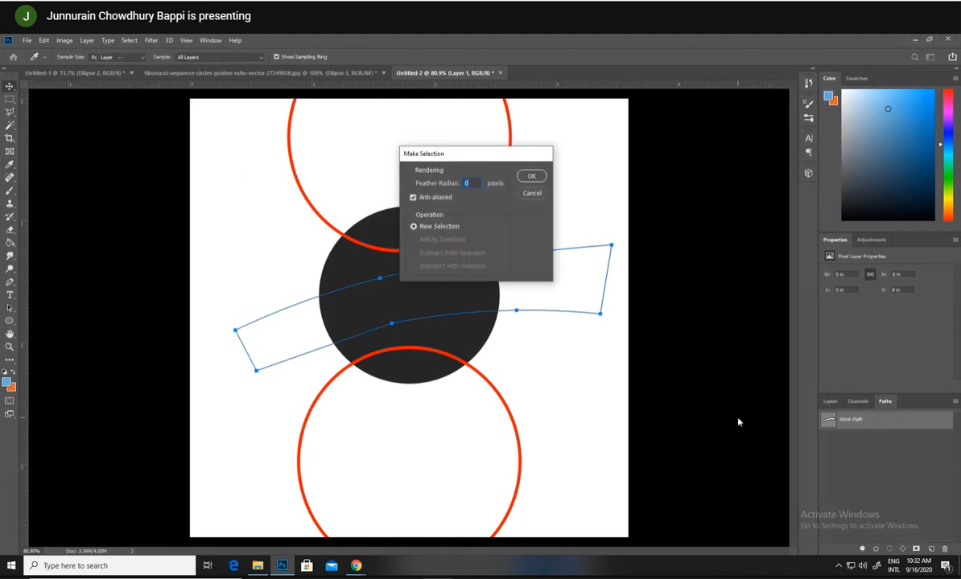
{"action": "key", "text": "Return"}
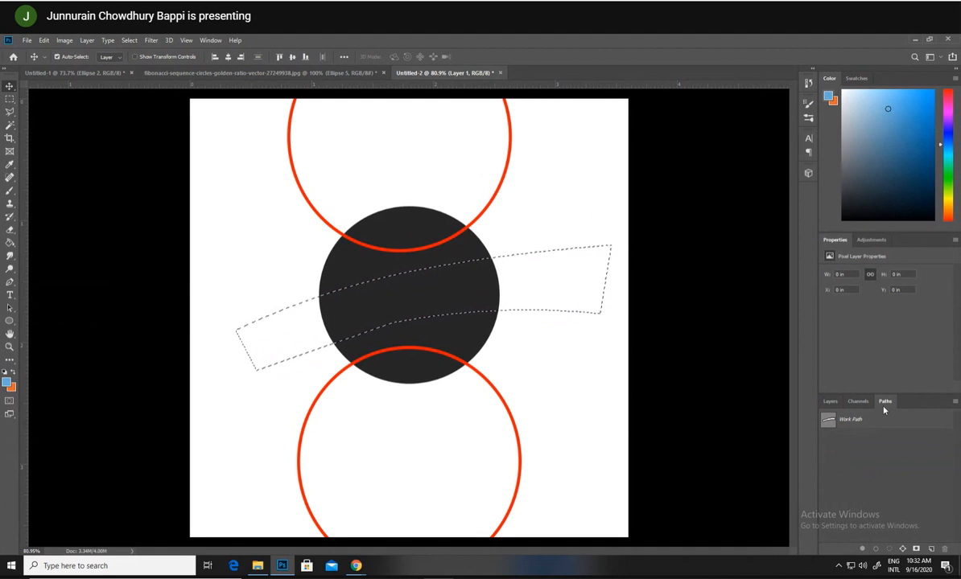
- Delete the selected band from the dark circle on the Ellipse 1 layer and clear the selection
{"action": "left_click", "coordinate": [830, 401]}
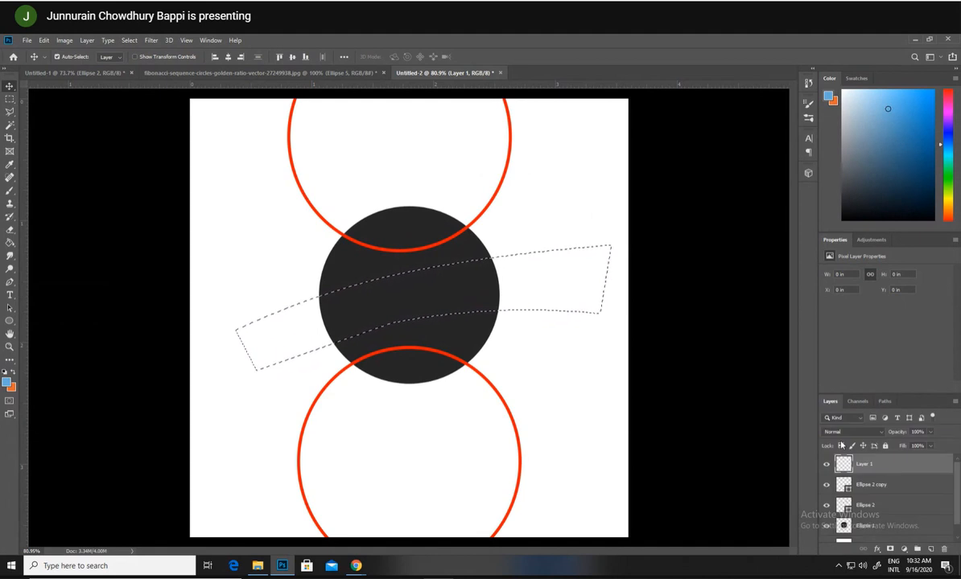
{"action": "left_click", "coordinate": [884, 527]}
{"action": "key", "text": "Delete"}
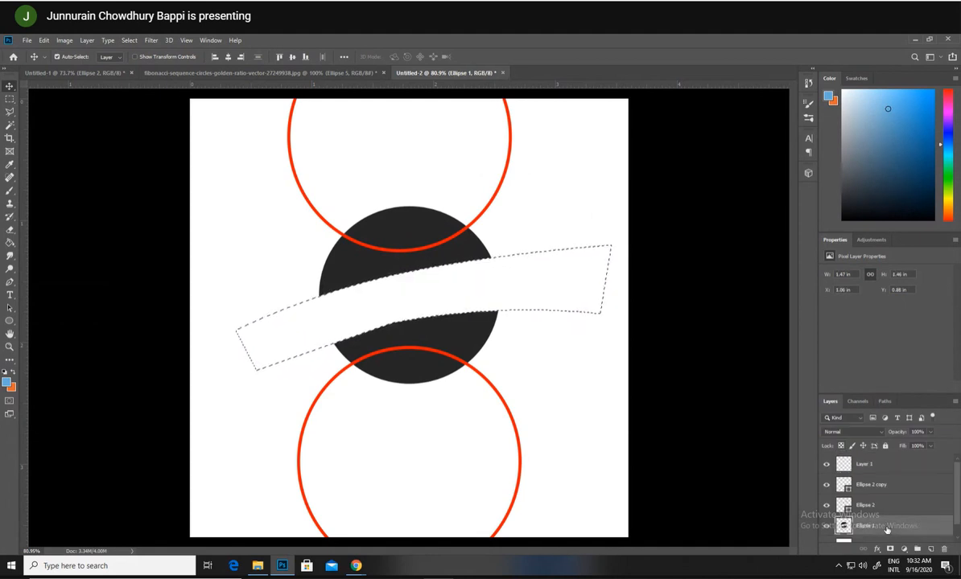
{"action": "key", "text": "ctrl+d"}
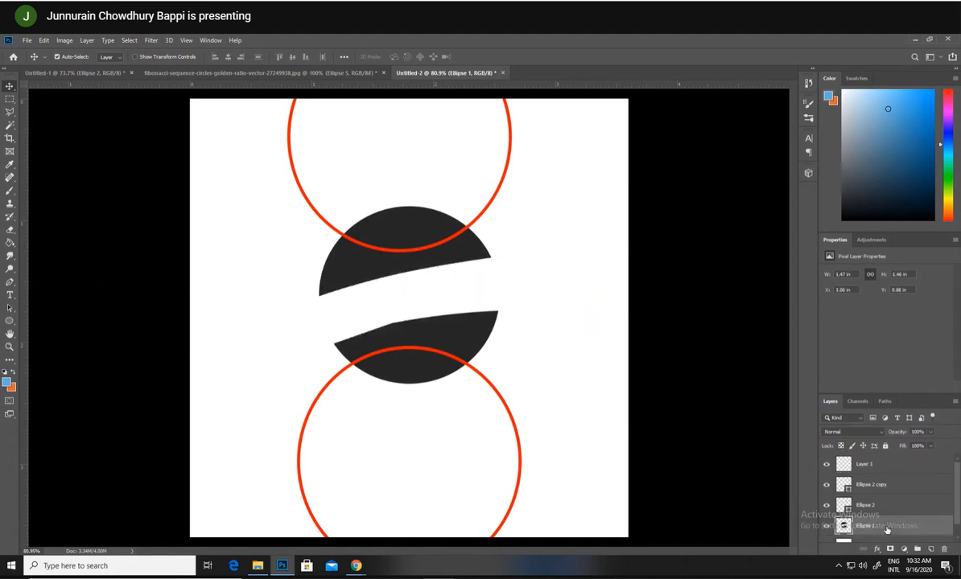
- Undo the deselection, the band cut and the path-to-selection conversion, and hide the work path
{"action": "key", "text": "ctrl+z"}
{"action": "key", "text": "ctrl+z"}
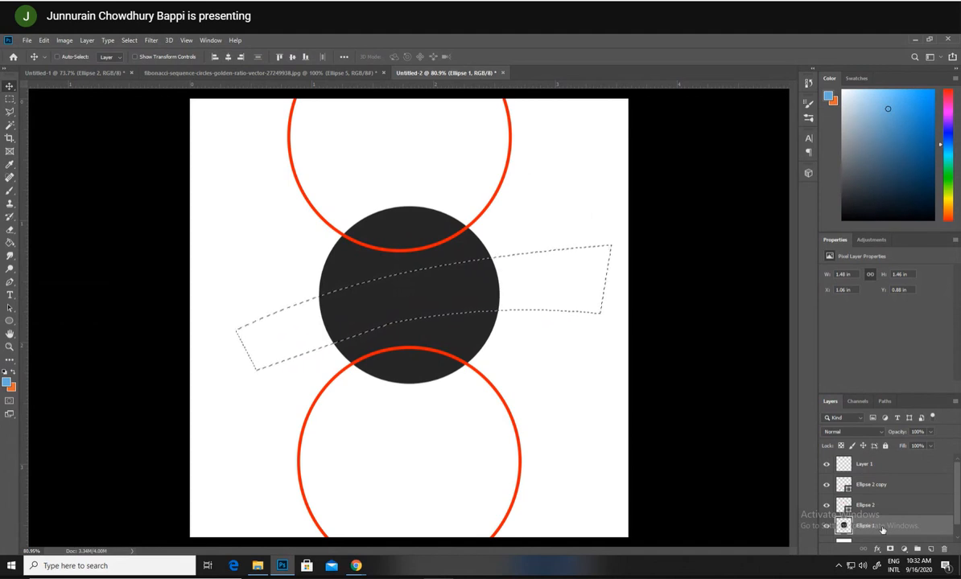
{"action": "key", "text": "ctrl+z"}
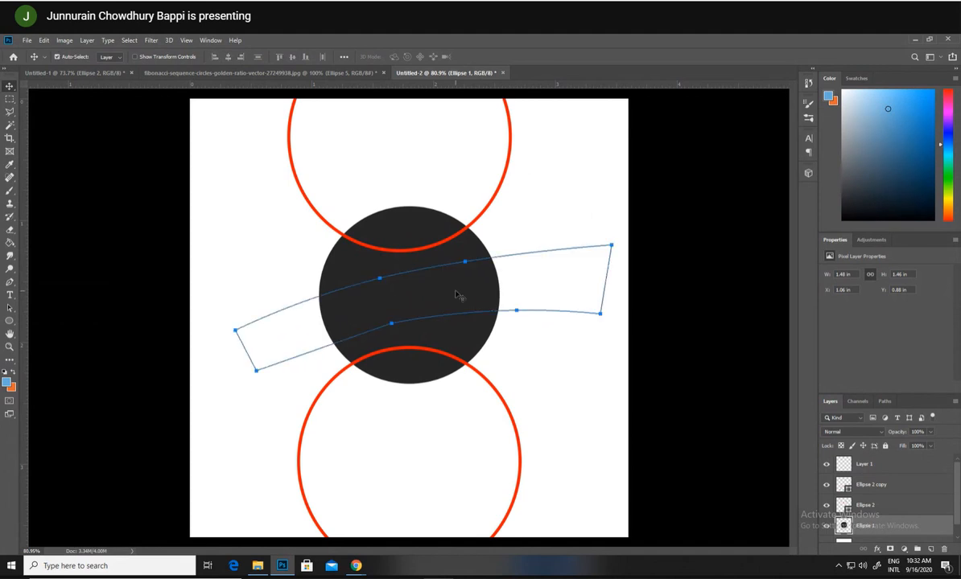
{"action": "key", "text": "Return"}
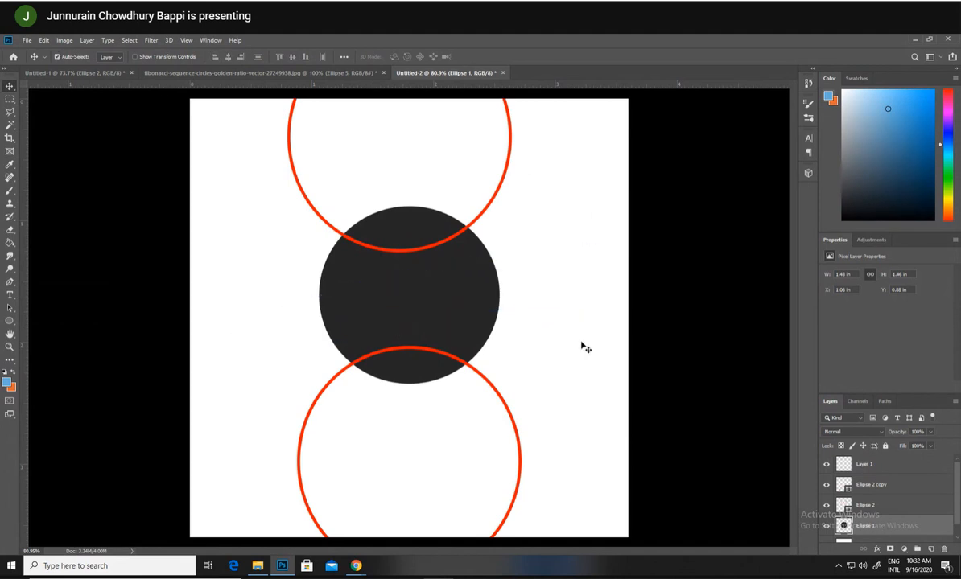
- Show the work path, try removing the anchor inside the dark circle on its lower edge with the Pen tool, and undo that
{"action": "left_click", "coordinate": [885, 402]}
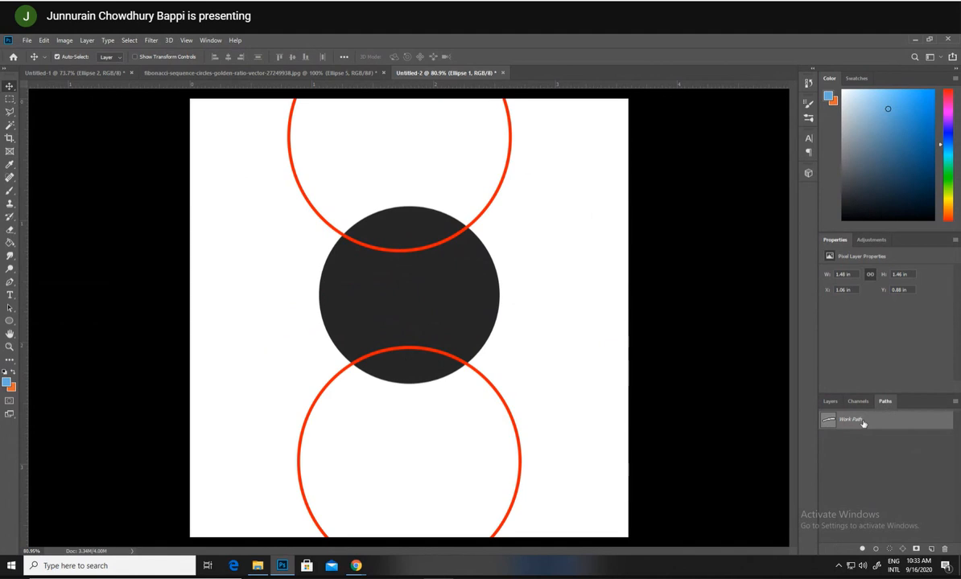
{"action": "left_click", "coordinate": [10, 281]}
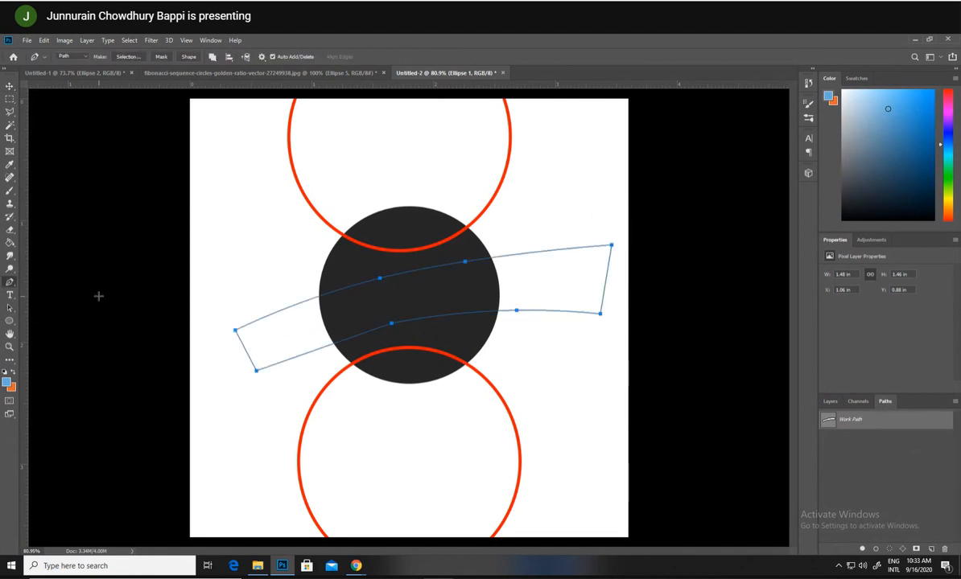
{"action": "left_click", "coordinate": [391, 323]}
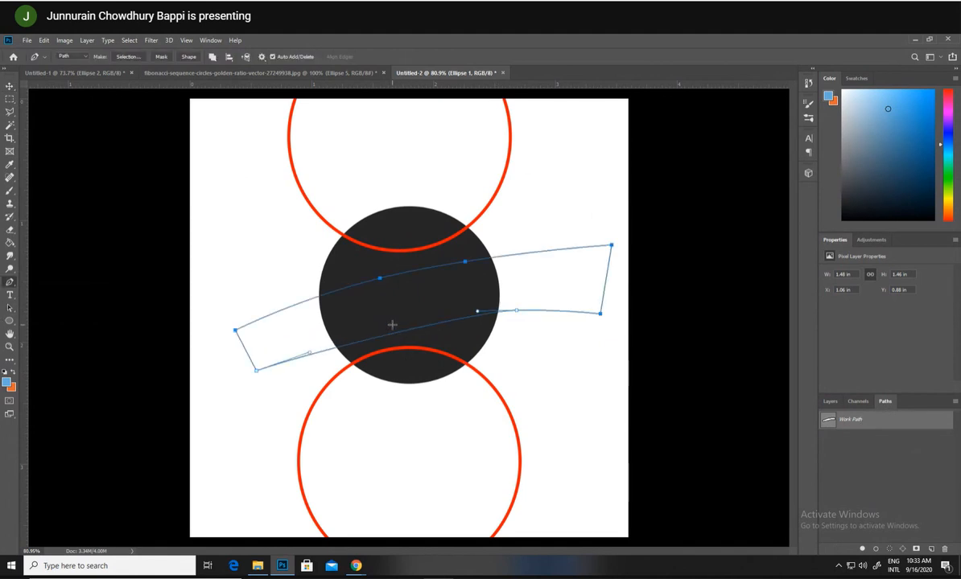
{"action": "key", "text": "ctrl+z"}
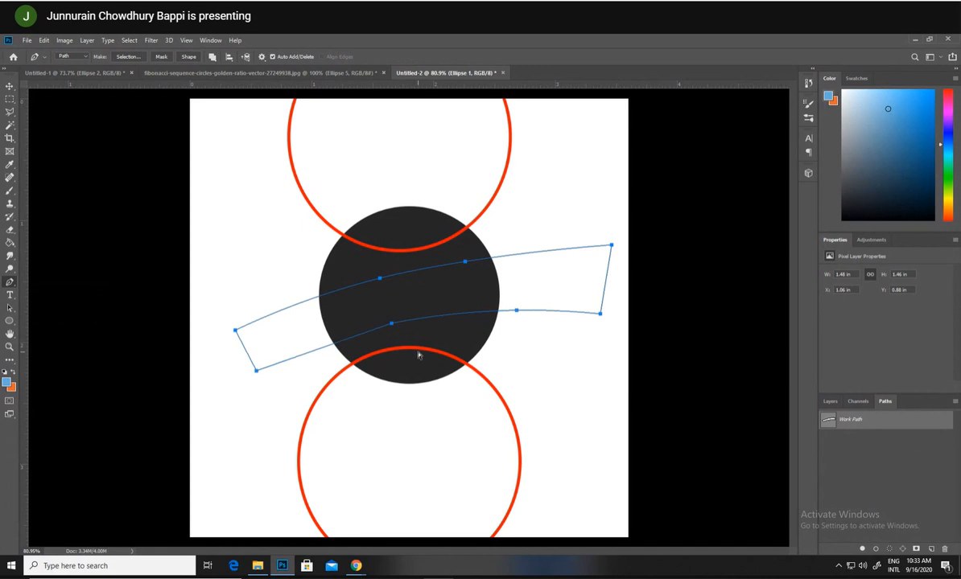
{"action": "right_click", "coordinate": [13, 284]}
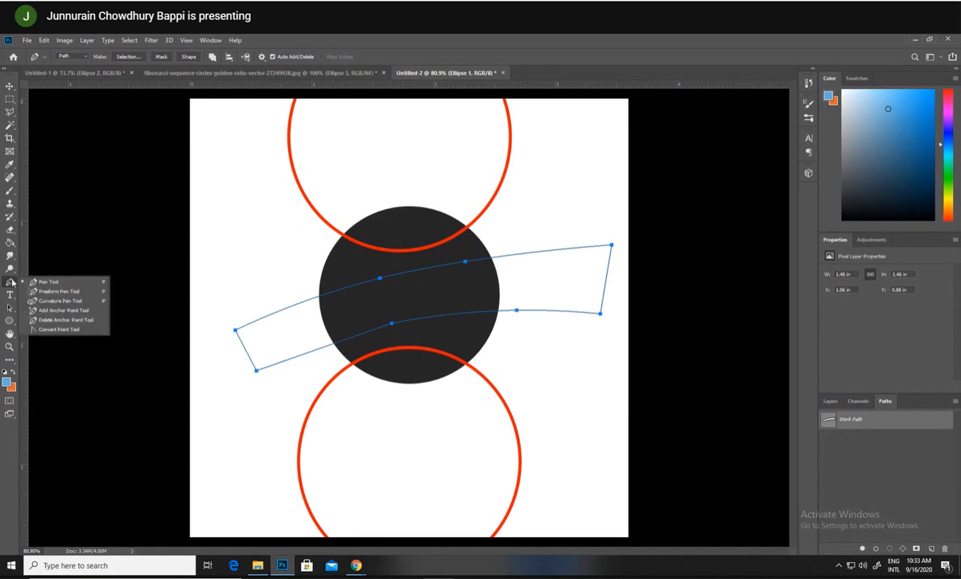
{"action": "left_click", "coordinate": [35, 283]}
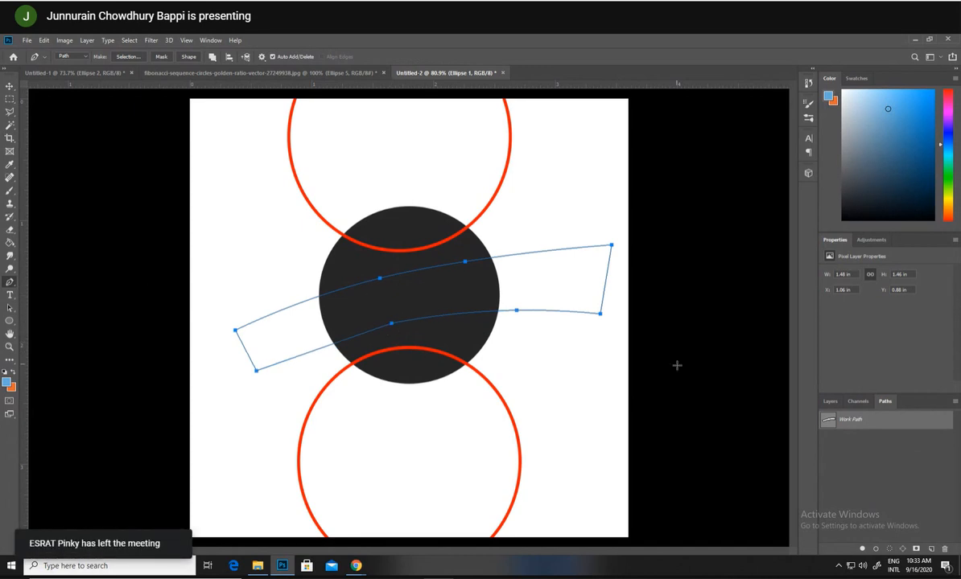
{"action": "left_click", "coordinate": [830, 401]}
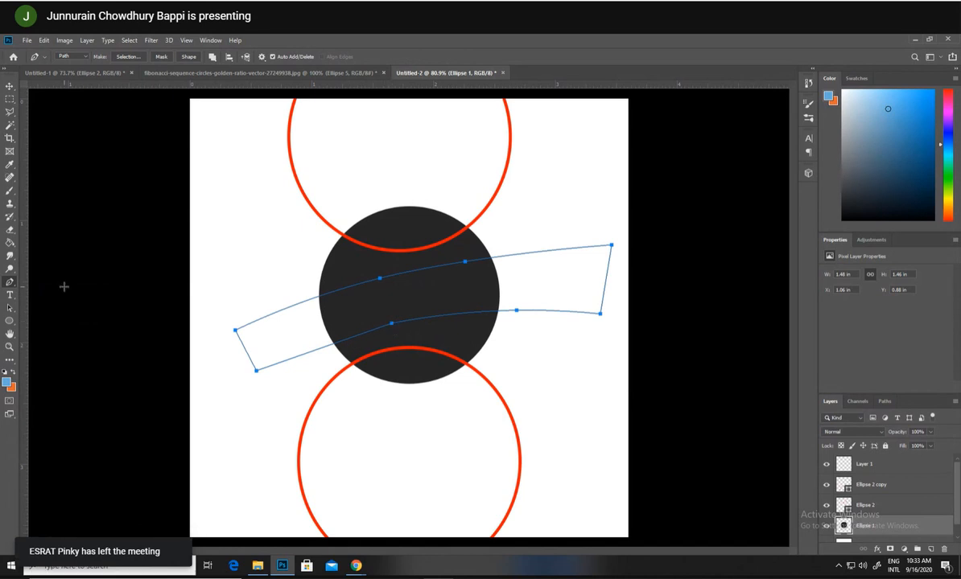
{"action": "right_click", "coordinate": [10, 281]}
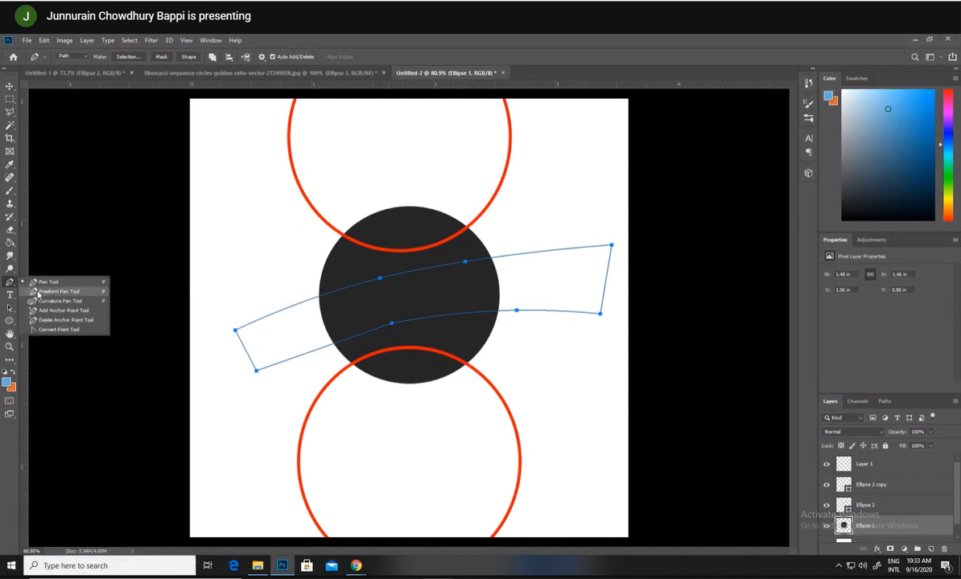
{"action": "left_click", "coordinate": [868, 470]}
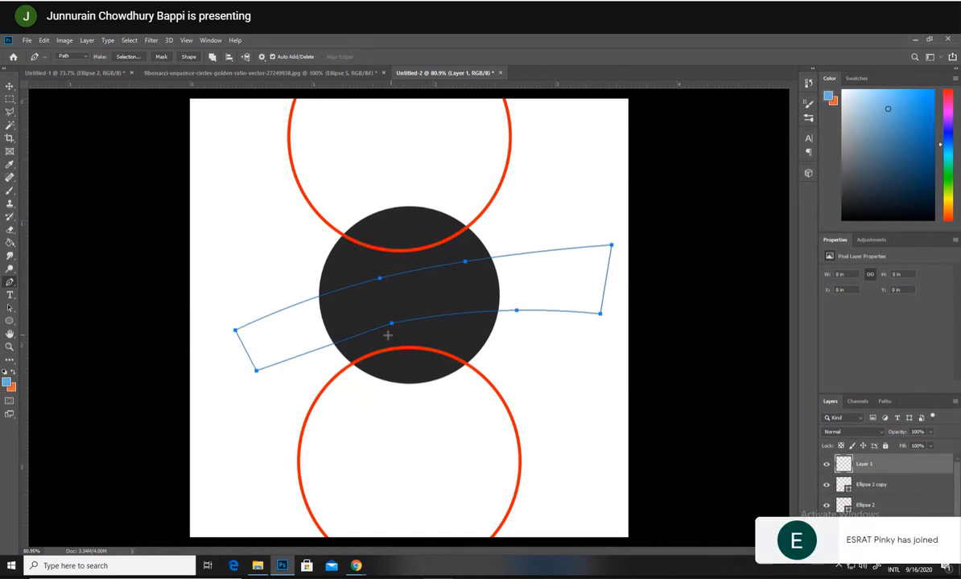
{"action": "left_click", "coordinate": [9, 86]}
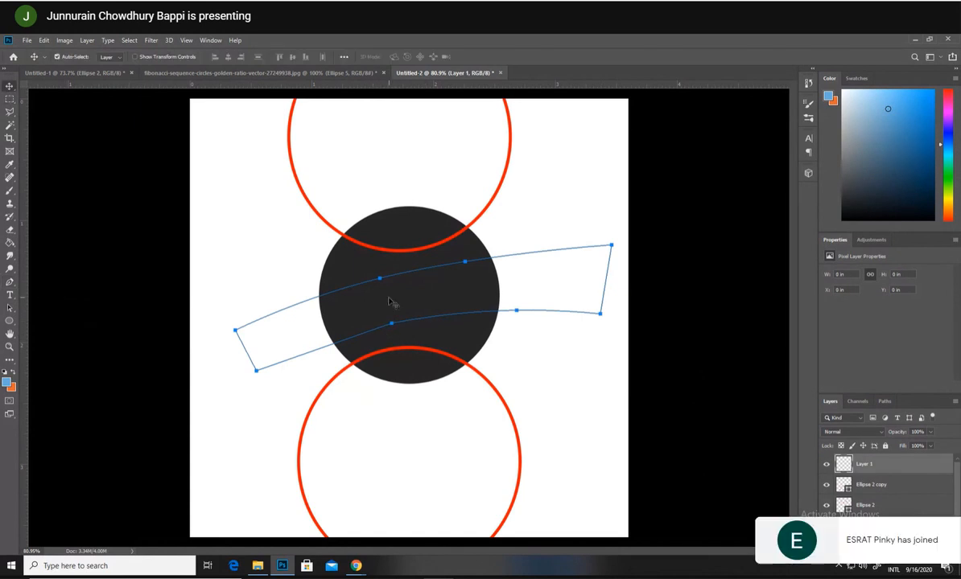
{"action": "left_click", "coordinate": [393, 328]}
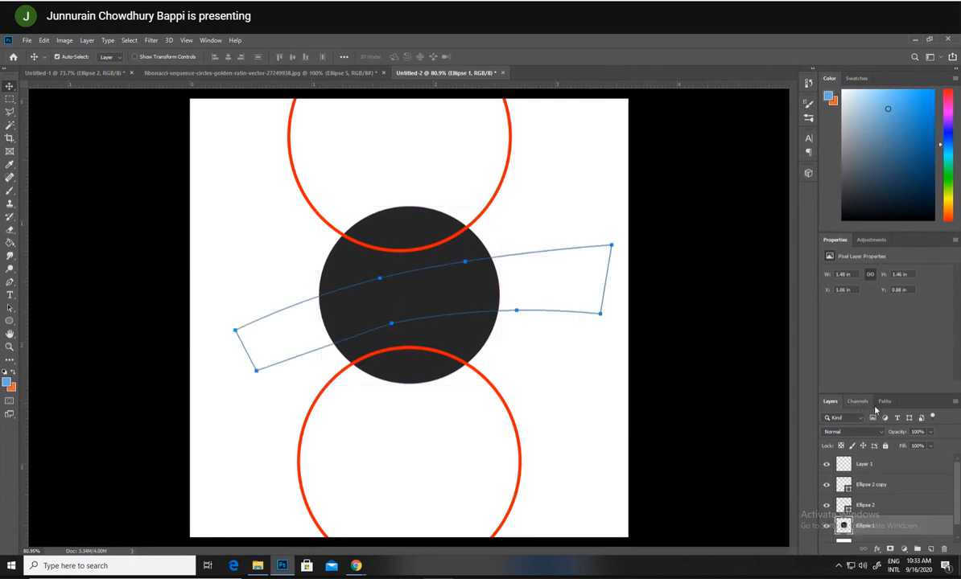
- Make a new selection from the band-shaped work path, accepting the current selection settings
{"action": "left_click", "coordinate": [883, 401]}
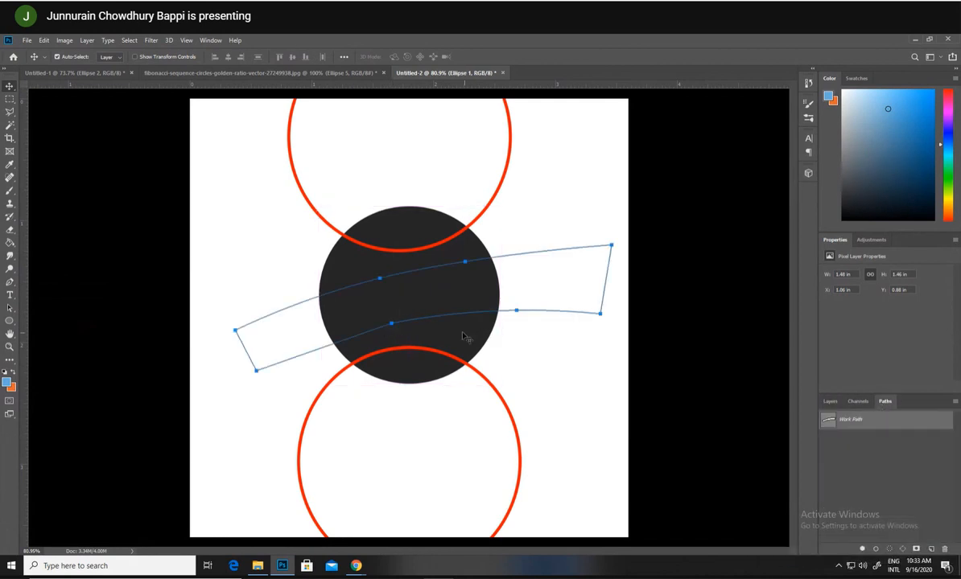
{"action": "left_click", "coordinate": [394, 327]}
{"action": "left_click", "coordinate": [10, 283]}
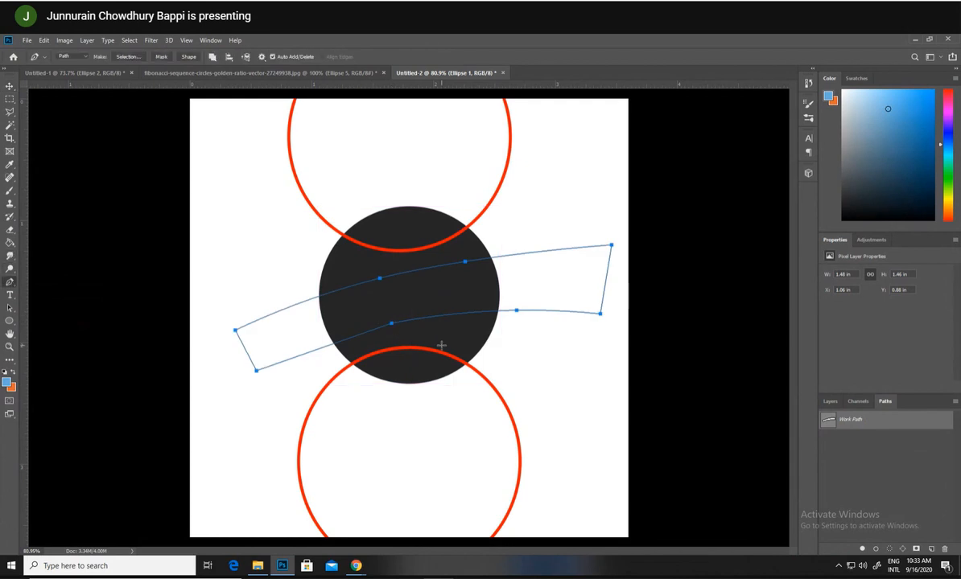
{"action": "right_click", "coordinate": [910, 414]}
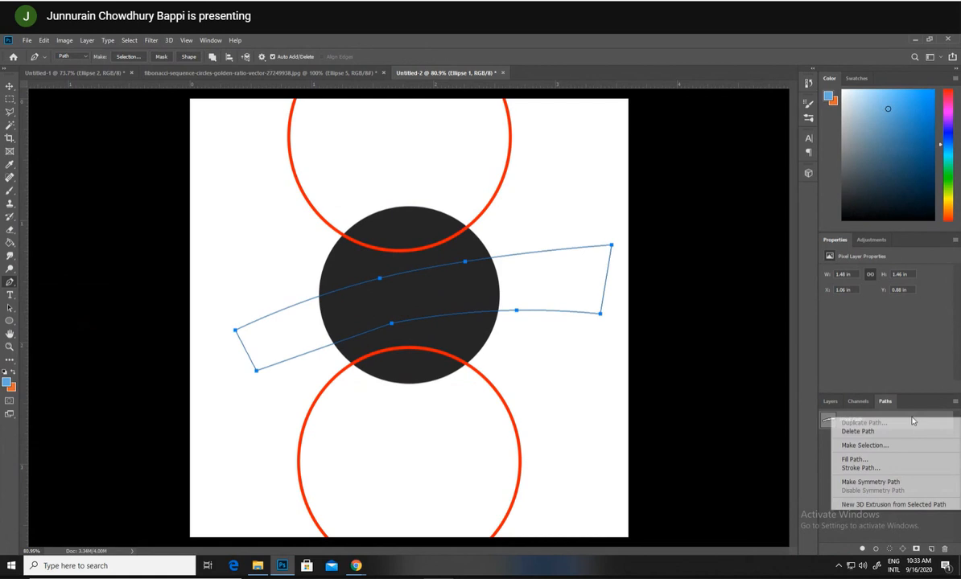
{"action": "left_click", "coordinate": [878, 447]}
{"action": "key", "text": "Return"}
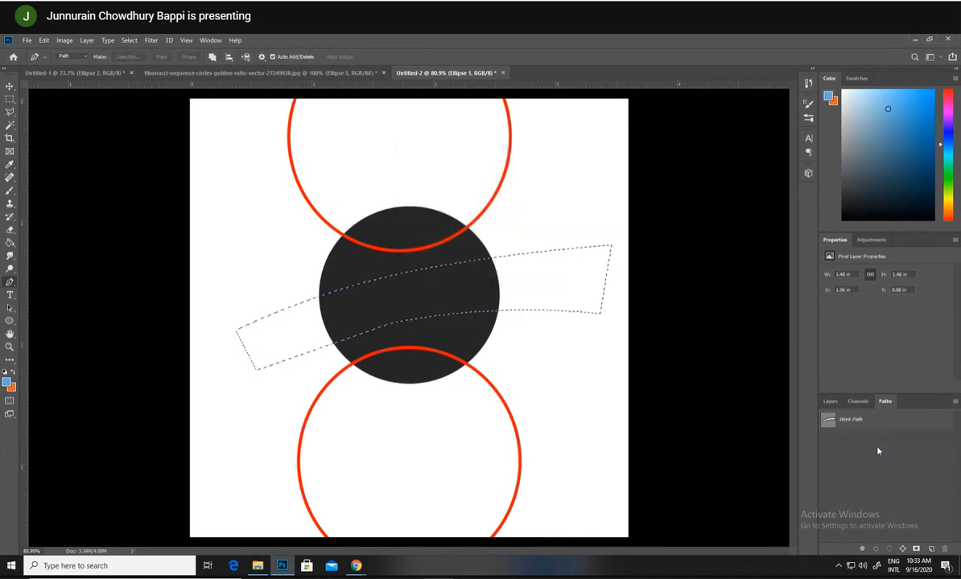
- Cut the selected band out of the dark circle on the Ellipse 1 layer and deselect
{"action": "left_click", "coordinate": [829, 401]}
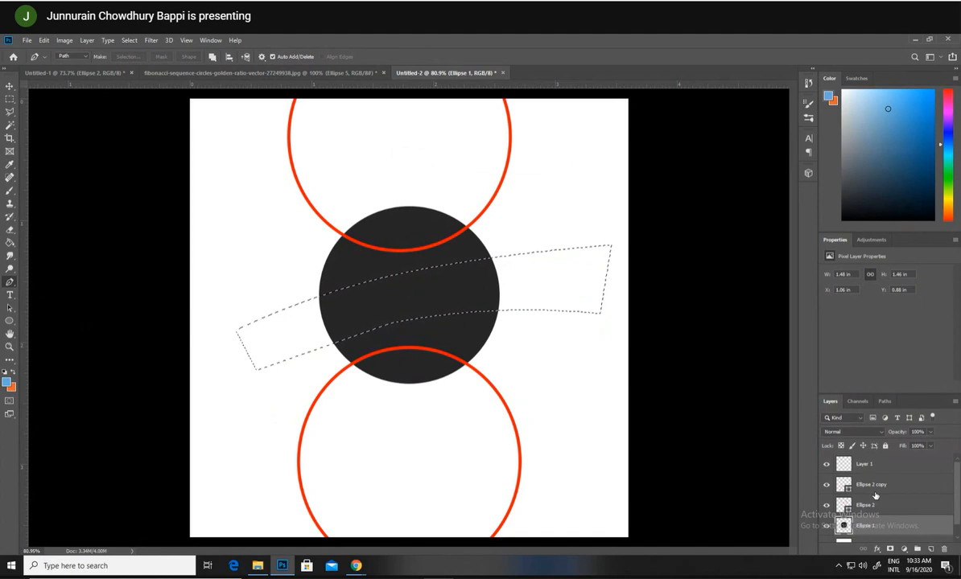
{"action": "key", "text": "Delete"}
{"action": "key", "text": "ctrl+d"}
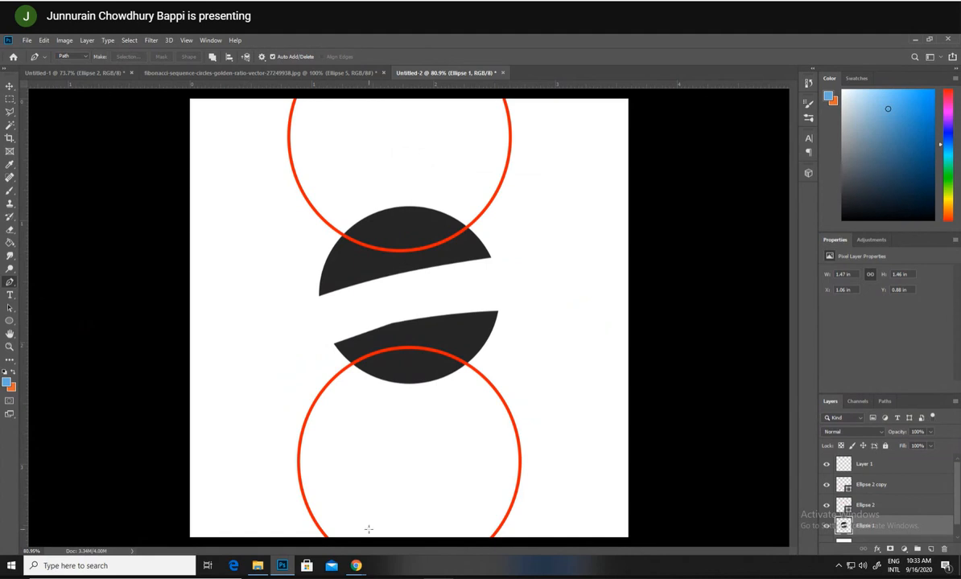
- Switch to the Google Meet window, open the meeting chat and copy the message text "PHULTALA KINGS"
{"action": "mouse_move", "coordinate": [356, 565]}
{"action": "left_click", "coordinate": [320, 541]}
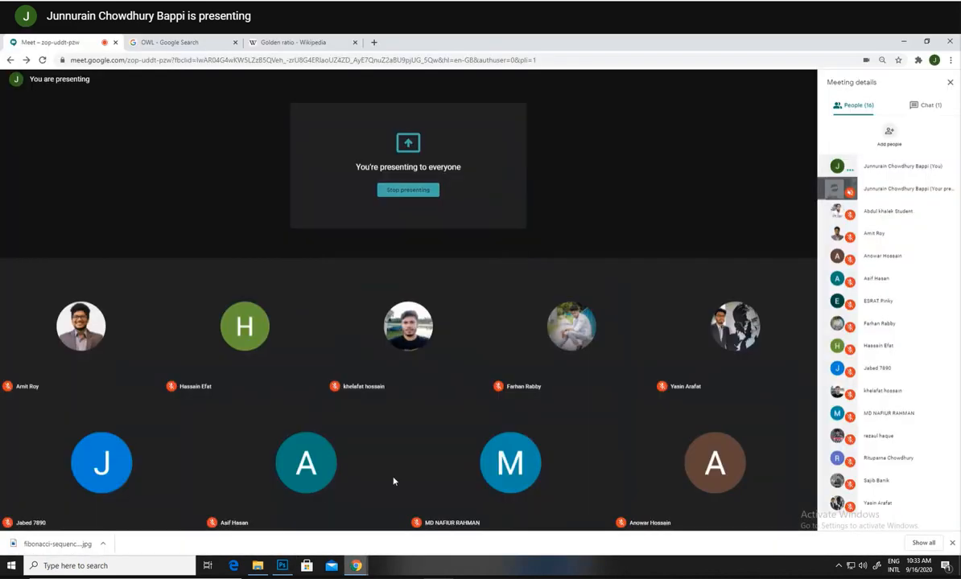
{"action": "left_click", "coordinate": [926, 107]}
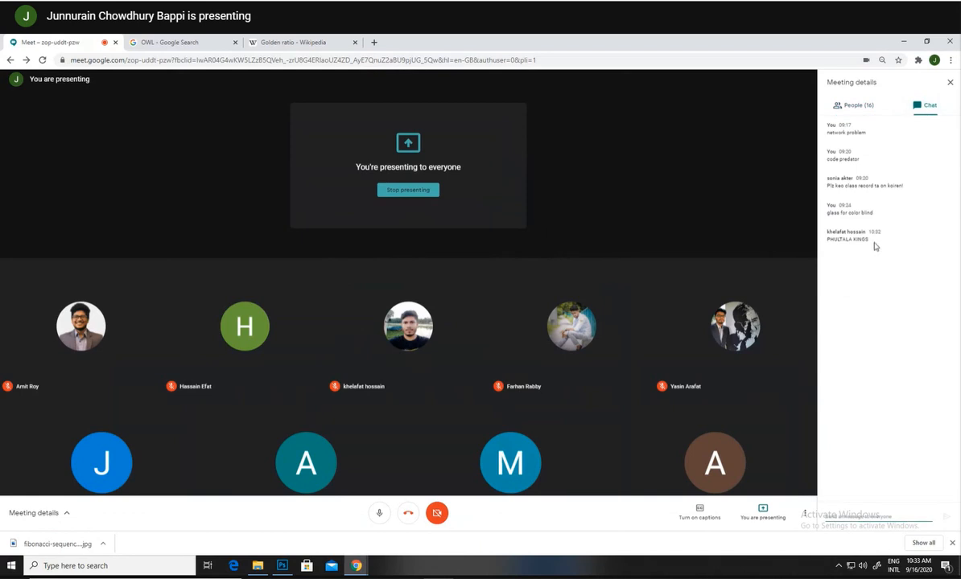
{"action": "left_click_drag", "start_coordinate": [876, 246], "coordinate": [810, 251]}
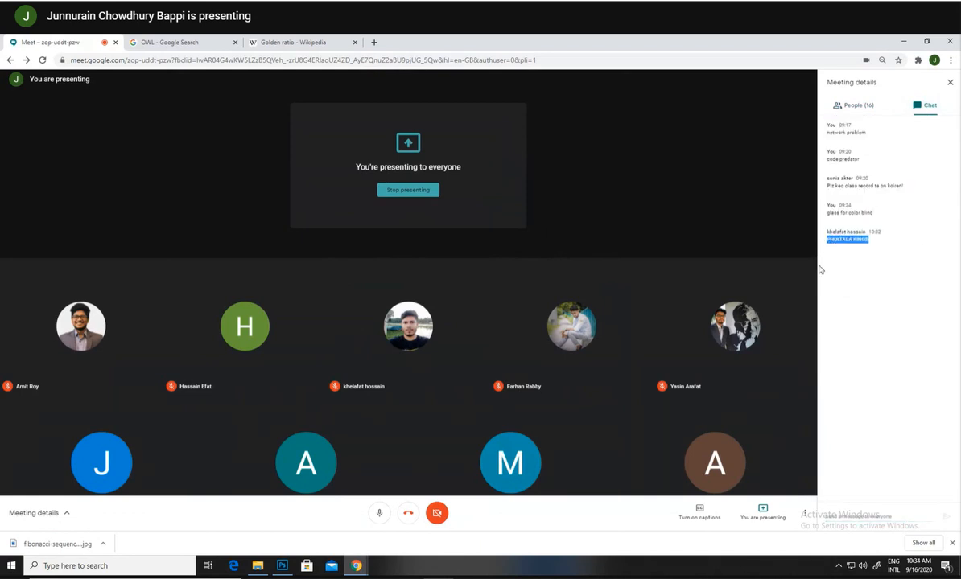
- Switch to Photoshop, start a text layer in the gap of the dark circle and set the text colour to #4c4848
{"action": "left_click", "coordinate": [287, 568]}
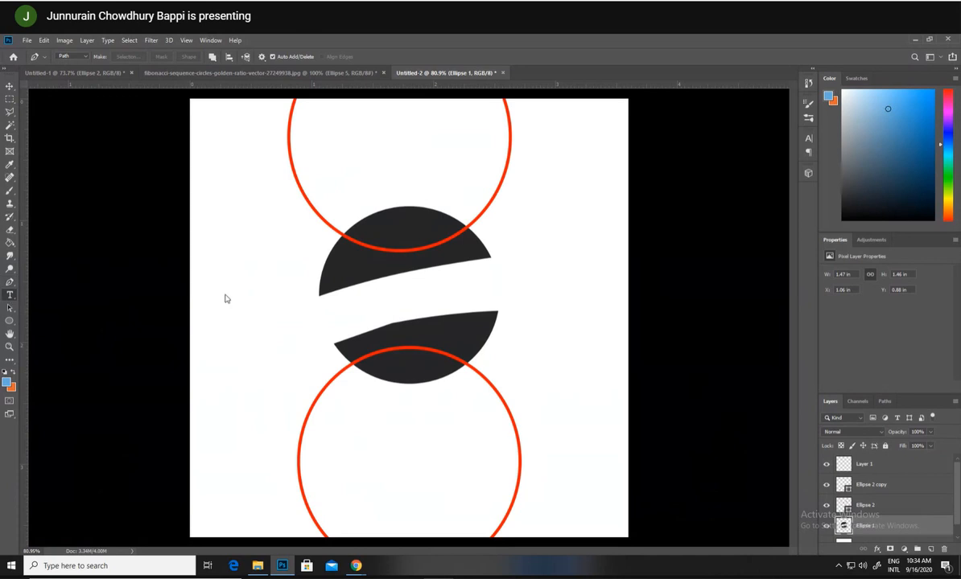
{"action": "key", "text": "t"}
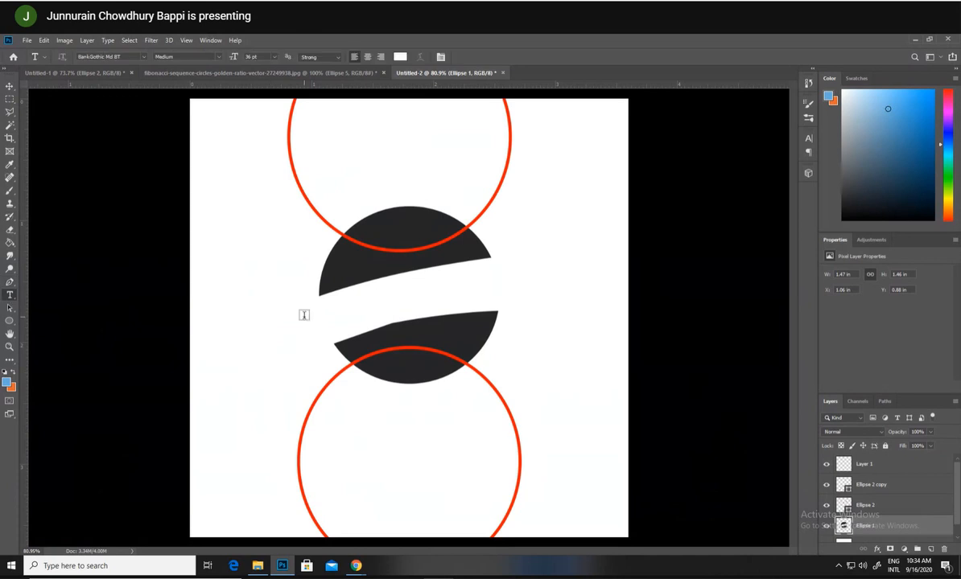
{"action": "left_click", "coordinate": [350, 306]}
{"action": "key", "text": "BackSpace"}
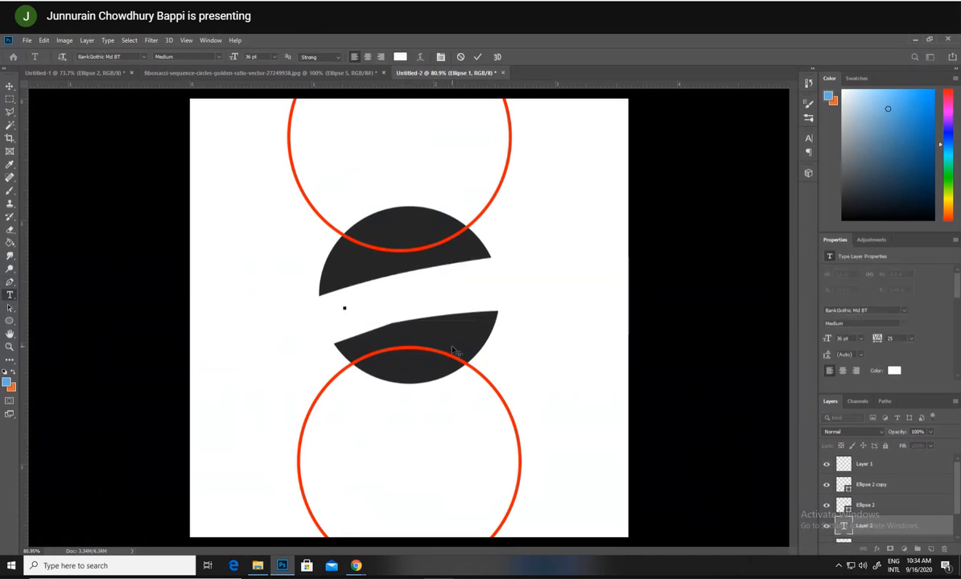
{"action": "key", "text": "ctrl+v"}
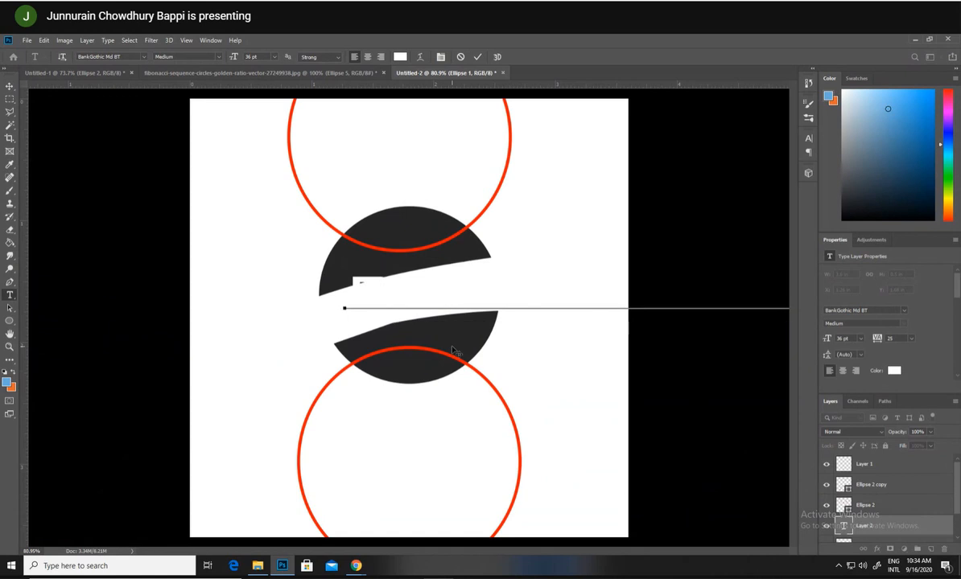
{"action": "key", "text": "ctrl+z"}
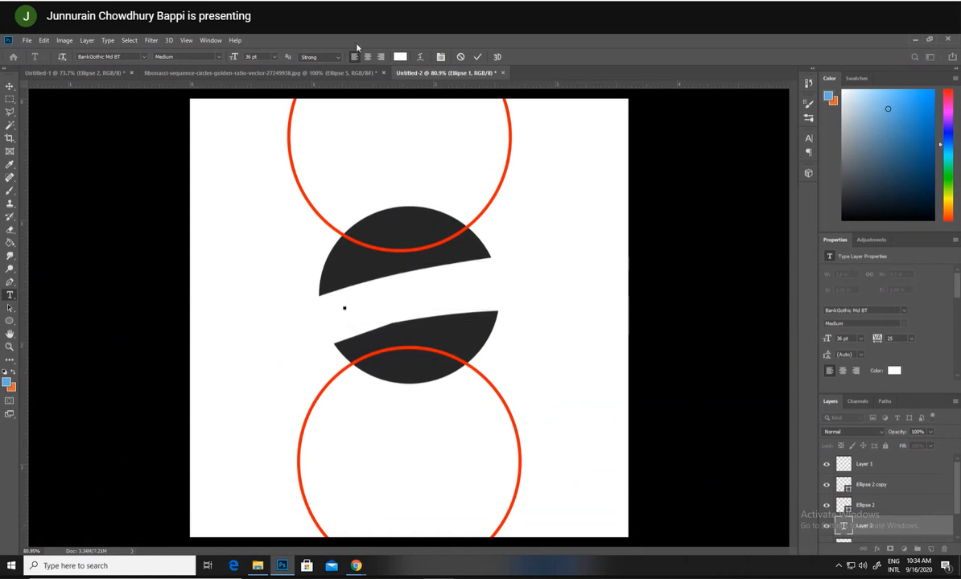
{"action": "left_click", "coordinate": [400, 56]}
{"action": "left_click", "coordinate": [677, 221]}
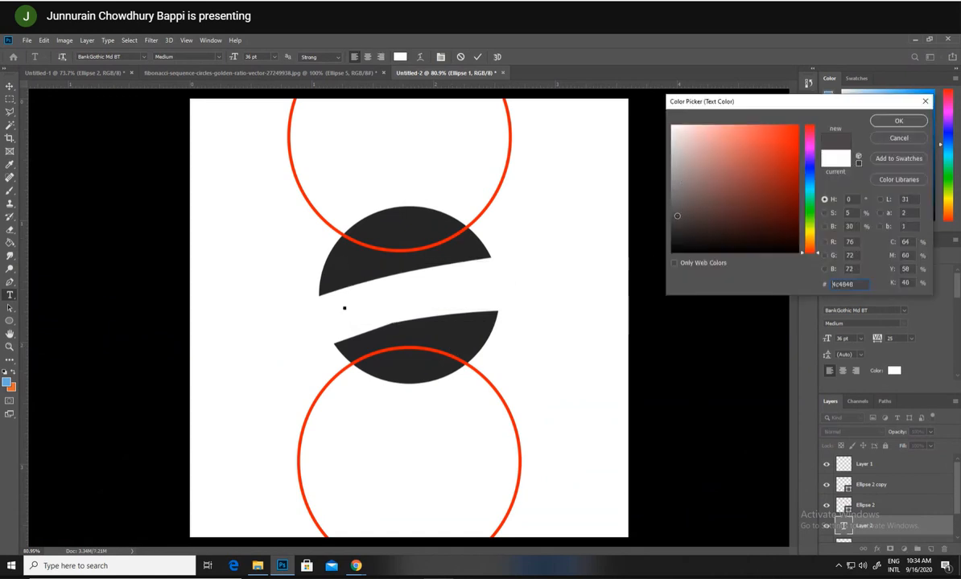
{"action": "left_click", "coordinate": [898, 121]}
- Paste "PHULTALA KINGS" at 36 pt and shift the text so it starts at the canvas's left edge
{"action": "key", "text": "ctrl+v"}
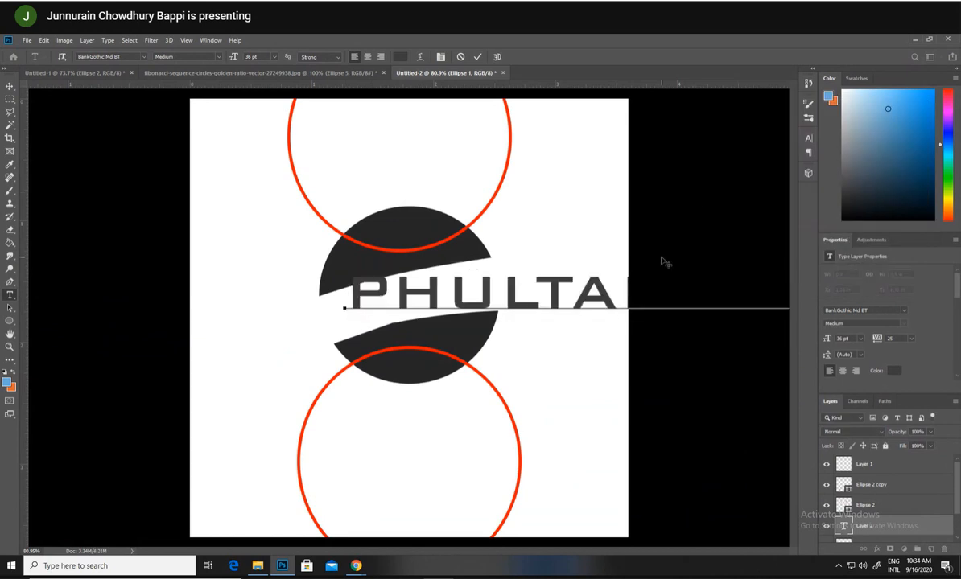
{"action": "key", "text": "ctrl+z"}
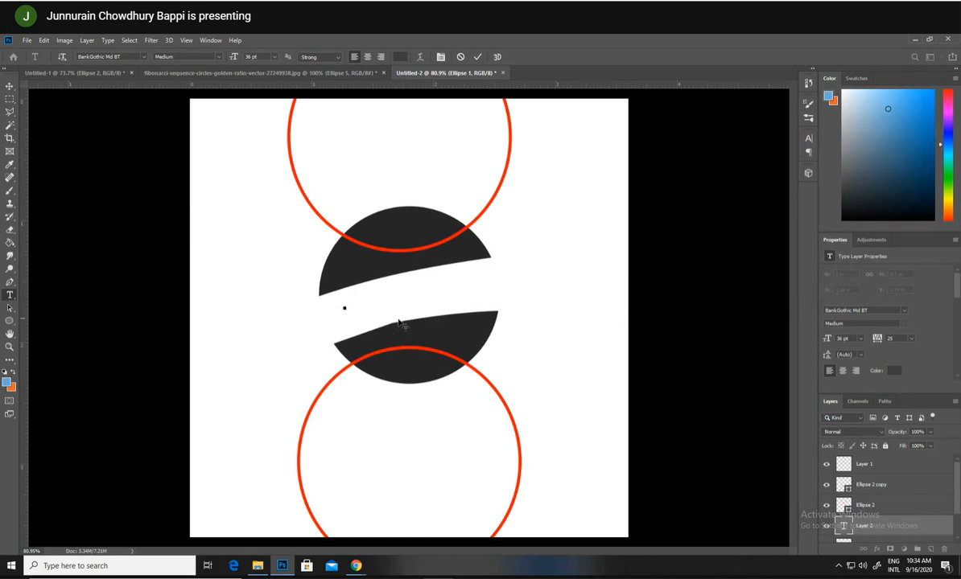
{"action": "key", "text": "ctrl+v"}
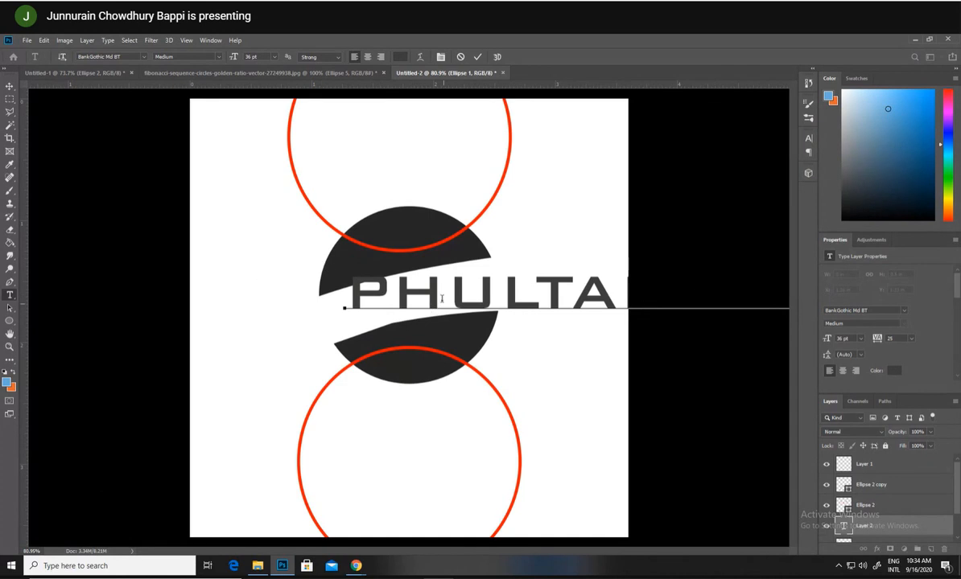
{"action": "left_click_drag", "start_coordinate": [410, 336], "coordinate": [258, 350]}
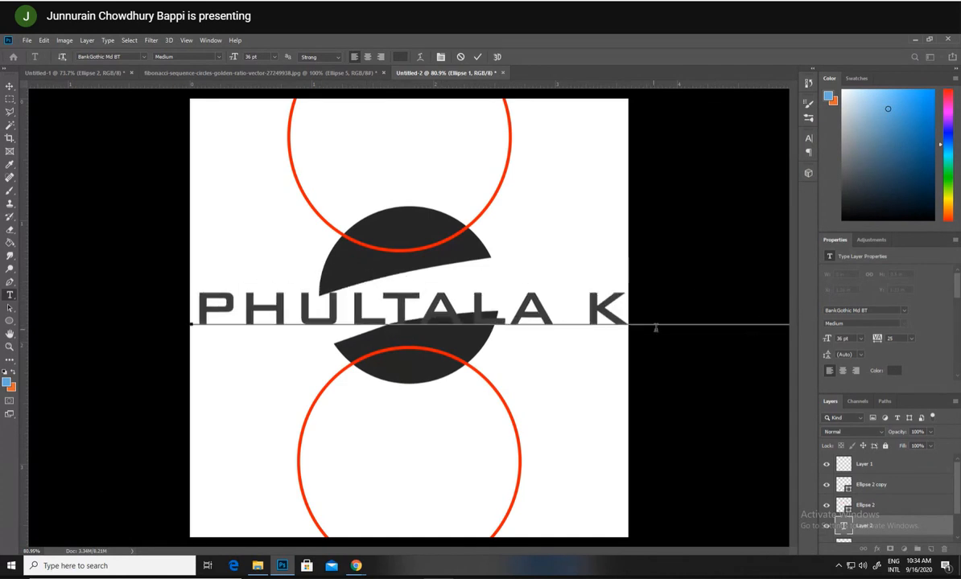
{"action": "left_click_drag", "start_coordinate": [728, 286], "coordinate": [35, 321]}
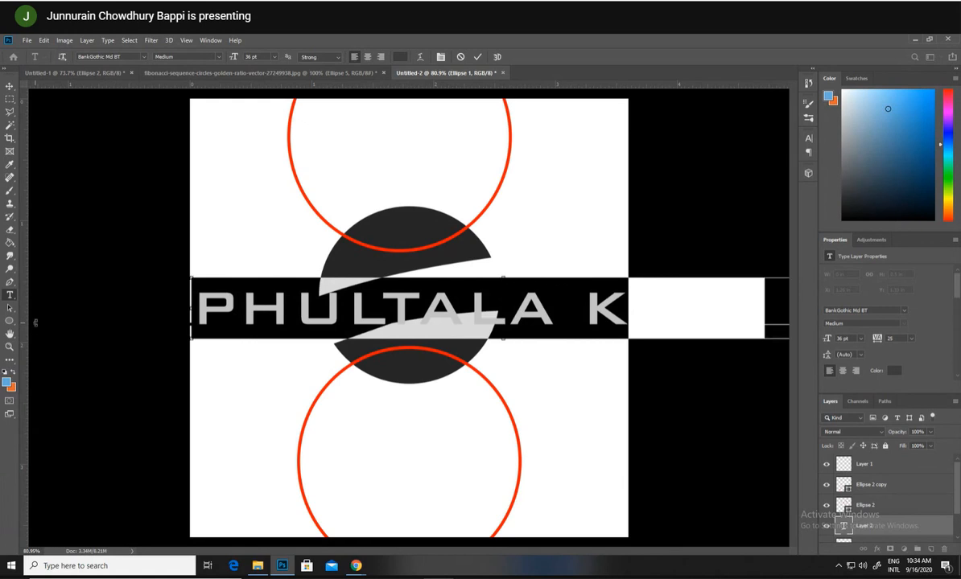
{"action": "key", "text": "ctrl+h"}
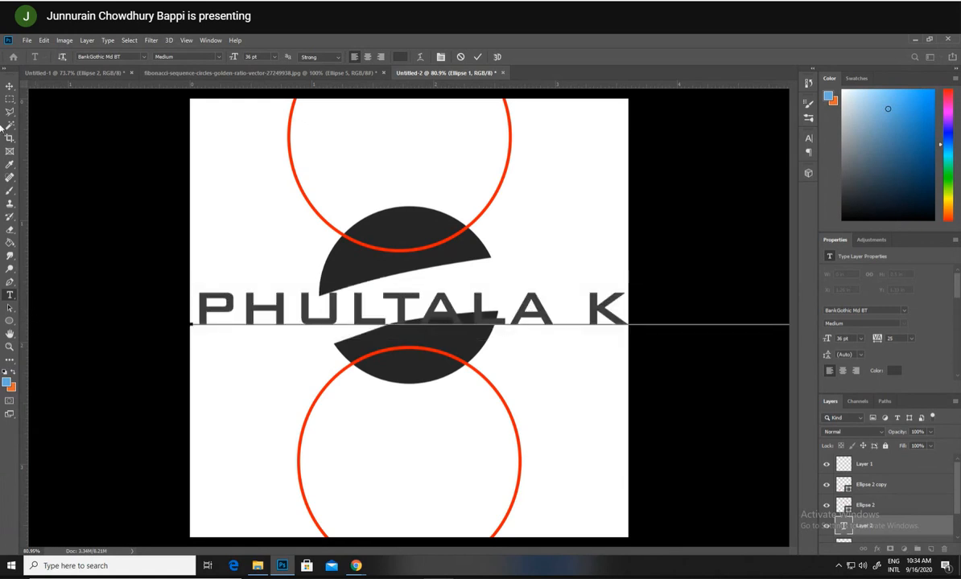
- Commit the oversized team name, undo its text layer and clear the restored band selection
{"action": "left_click", "coordinate": [10, 86]}
{"action": "key", "text": "ctrl+z"}
{"action": "key", "text": "ctrl+z"}
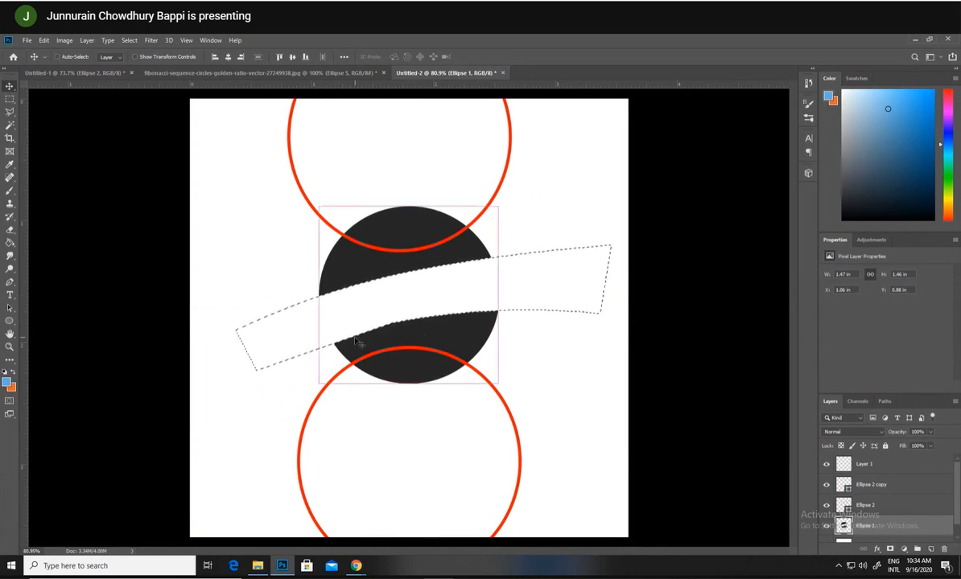
{"action": "key", "text": "ctrl+d"}
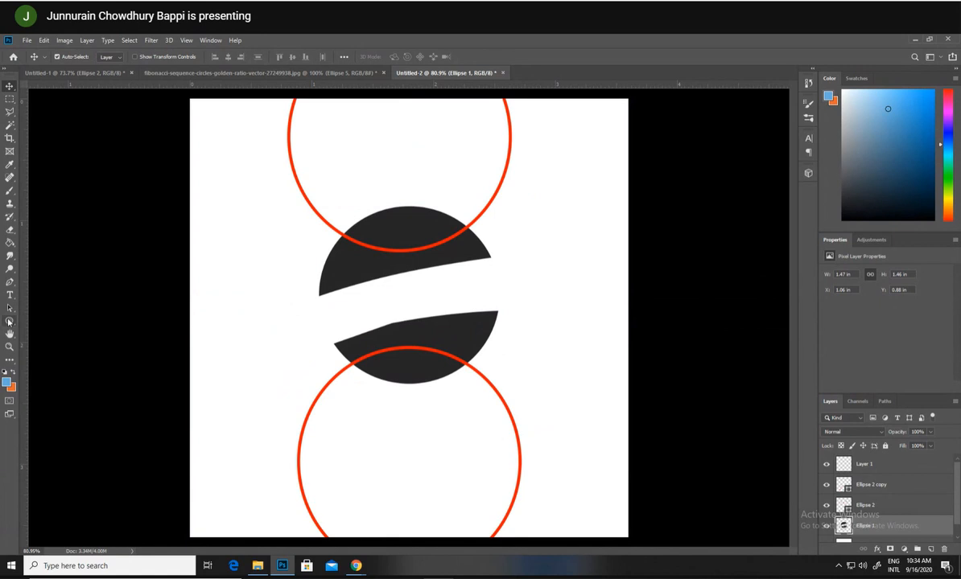
{"action": "left_click", "coordinate": [10, 281]}
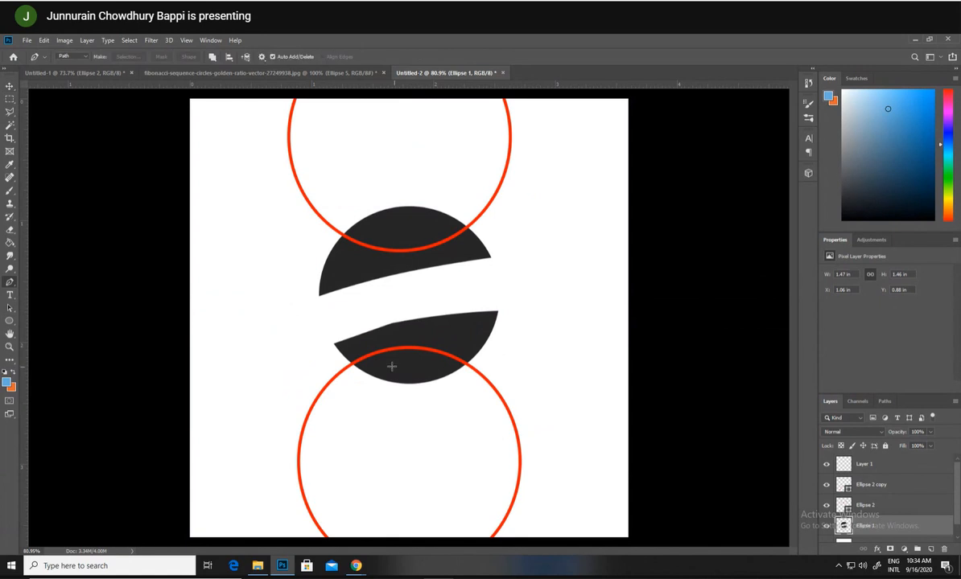
{"action": "left_click", "coordinate": [314, 346]}
{"action": "left_click", "coordinate": [387, 328]}
{"action": "key", "text": "ctrl+z"}
{"action": "key", "text": "ctrl+z"}
- Anchor a new path beside the lower dark piece's left end and draw a Curvature Pen curve just below its upper edge, past the right end
{"action": "left_click", "coordinate": [329, 353]}
{"action": "left_click", "coordinate": [390, 329]}
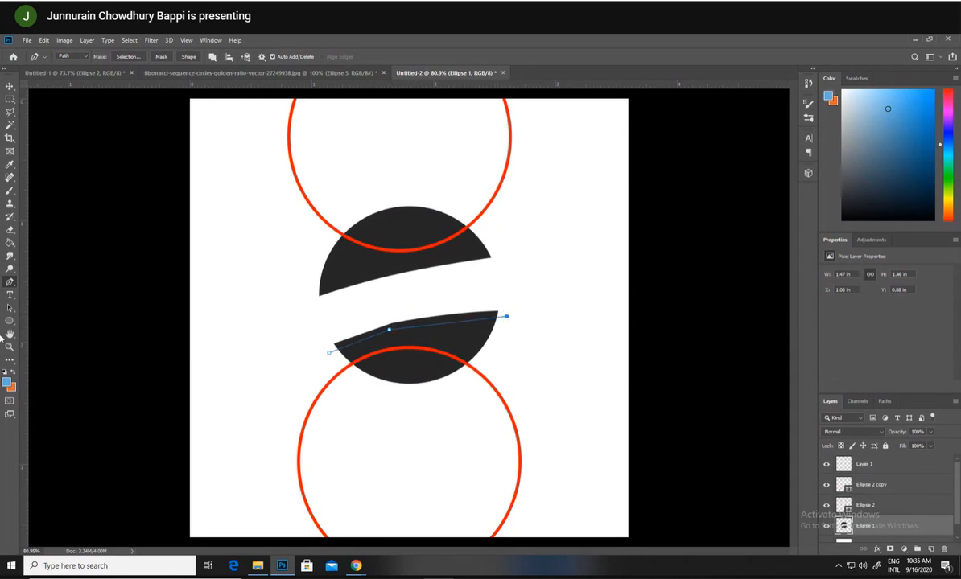
{"action": "key", "text": "ctrl+z"}
{"action": "right_click", "coordinate": [10, 283]}
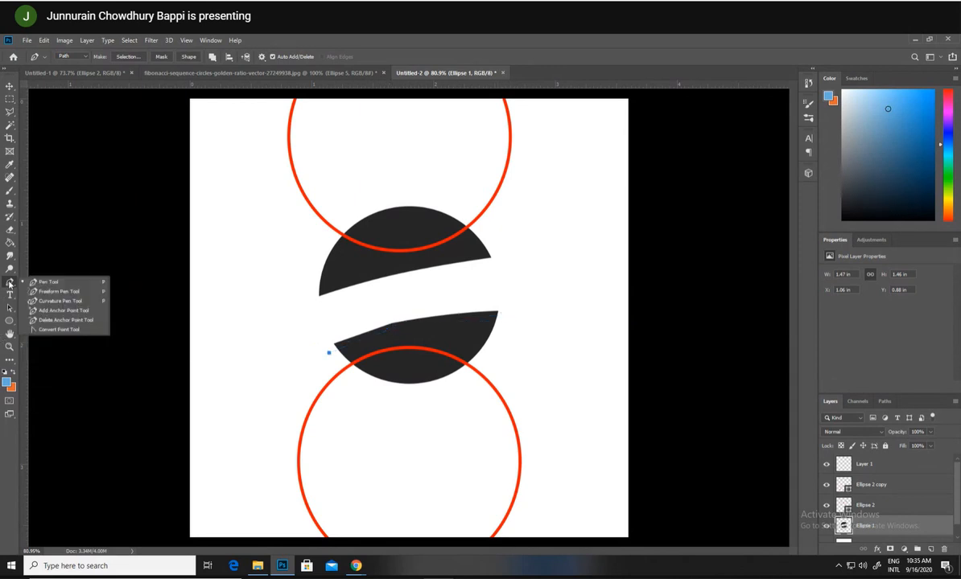
{"action": "left_click", "coordinate": [86, 302]}
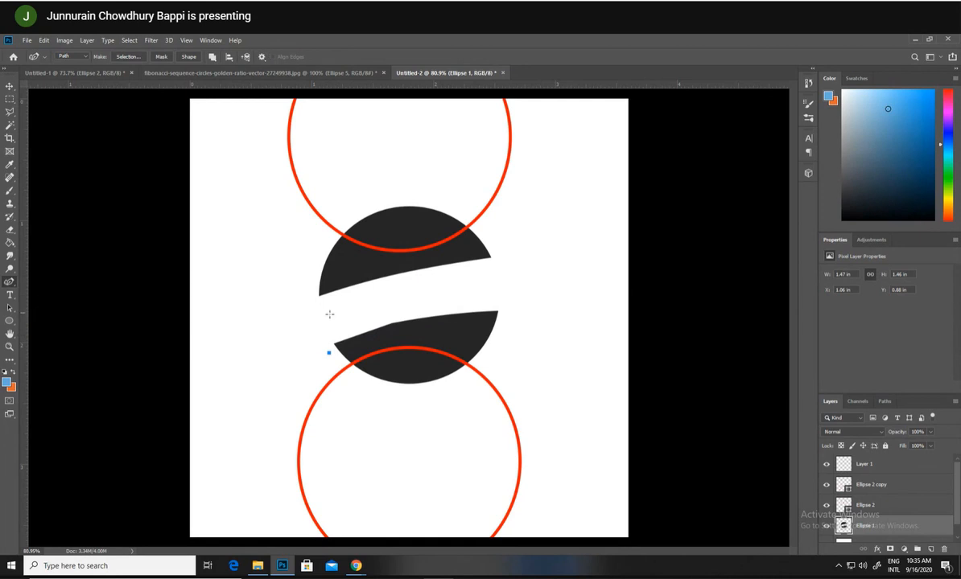
{"action": "left_click", "coordinate": [398, 326]}
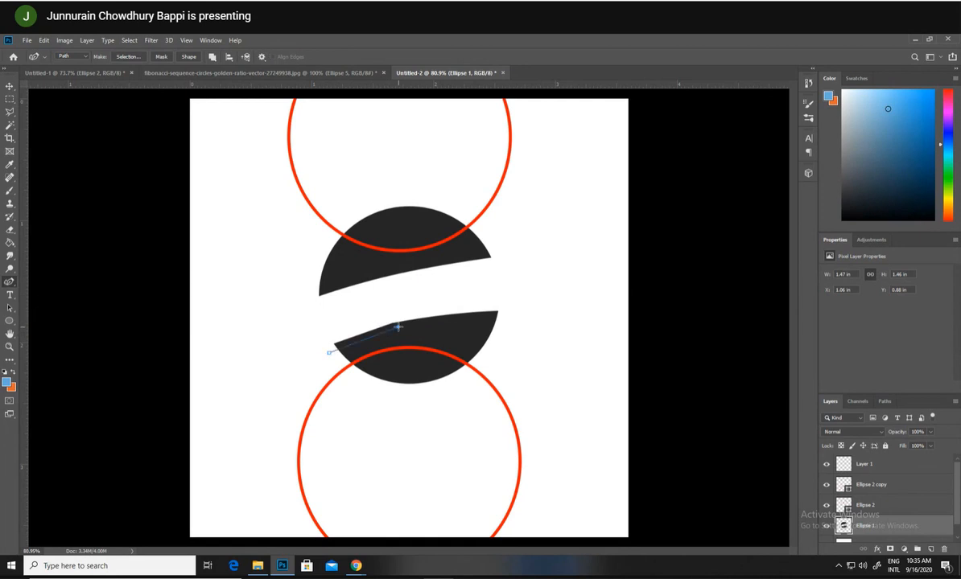
{"action": "left_click", "coordinate": [510, 320]}
{"action": "left_click", "coordinate": [509, 301]}
{"action": "key", "text": "ctrl+z"}
- Close the path with straight Pen segments running back through the white gap to the first anchor
{"action": "right_click", "coordinate": [10, 282]}
{"action": "left_click", "coordinate": [52, 263]}
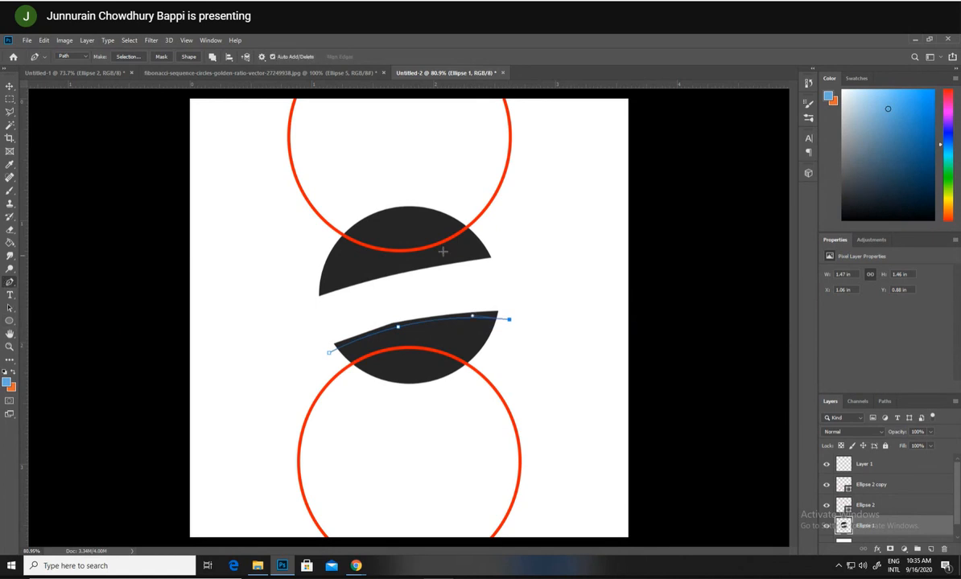
{"action": "left_click", "coordinate": [506, 286]}
{"action": "left_click", "coordinate": [414, 293]}
{"action": "left_click", "coordinate": [323, 322]}
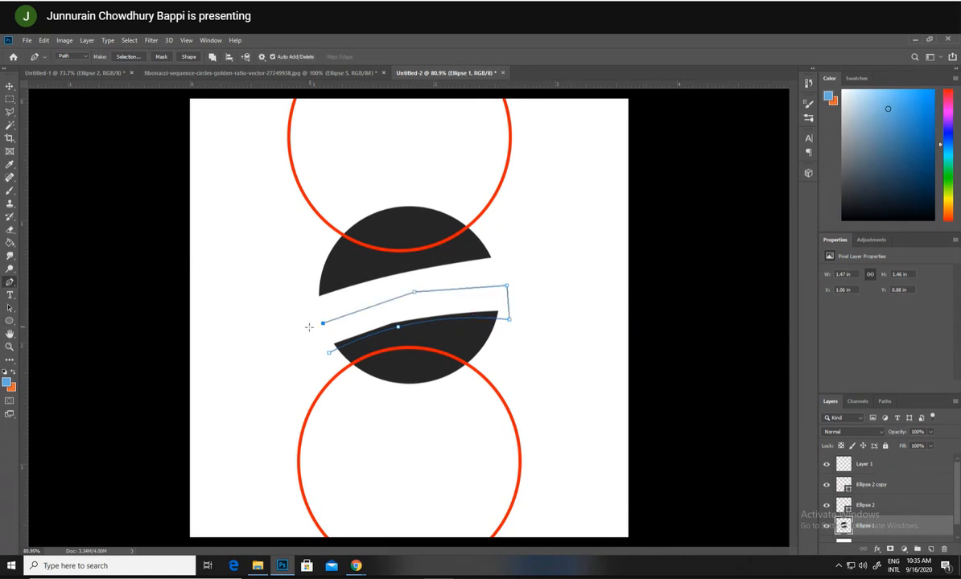
{"action": "left_click", "coordinate": [310, 330]}
{"action": "left_click", "coordinate": [328, 352]}
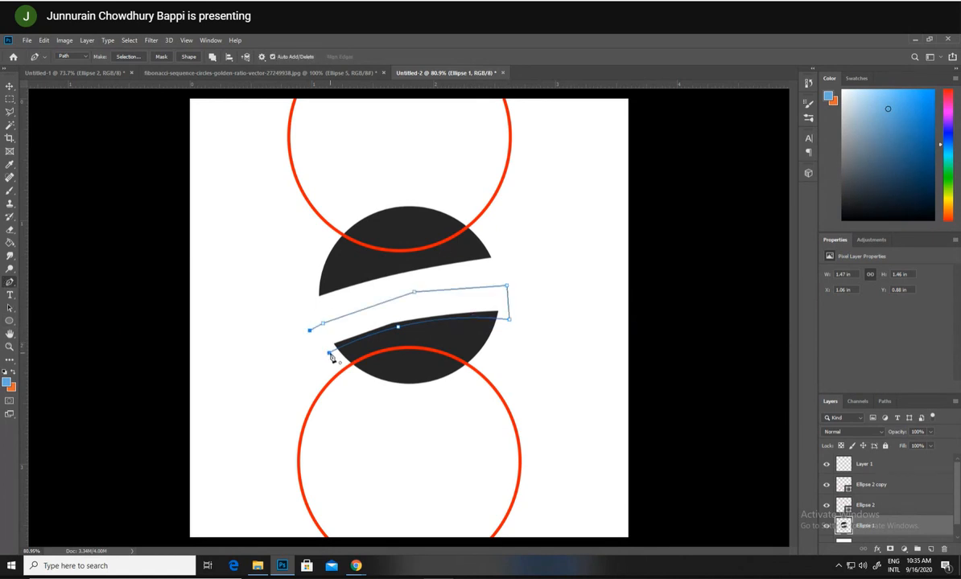
- Make a selection from the closed work path, delete that area from the lower dark piece and deselect
{"action": "left_click", "coordinate": [885, 401]}
{"action": "right_click", "coordinate": [833, 421]}
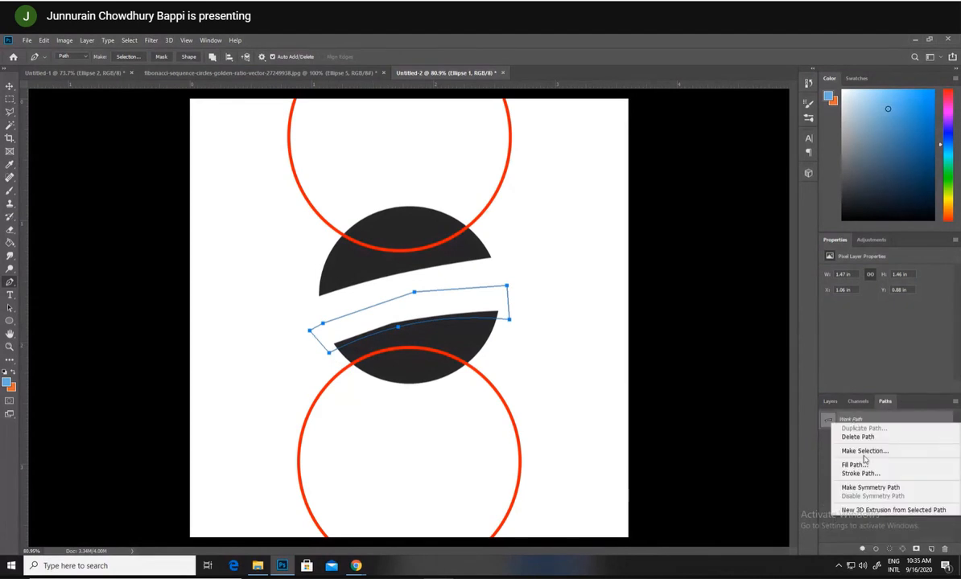
{"action": "left_click", "coordinate": [864, 451]}
{"action": "key", "text": "Return"}
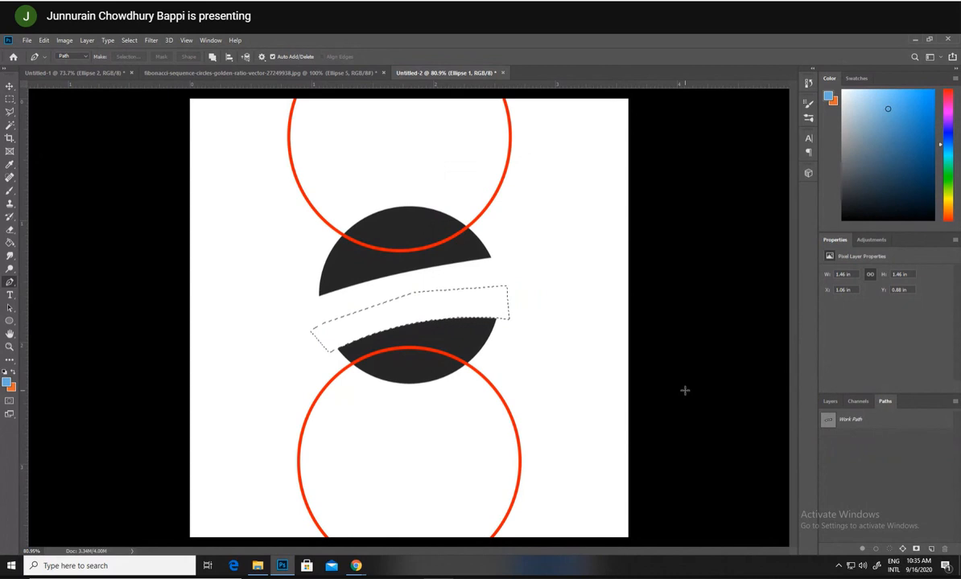
{"action": "key", "text": "ctrl+d"}
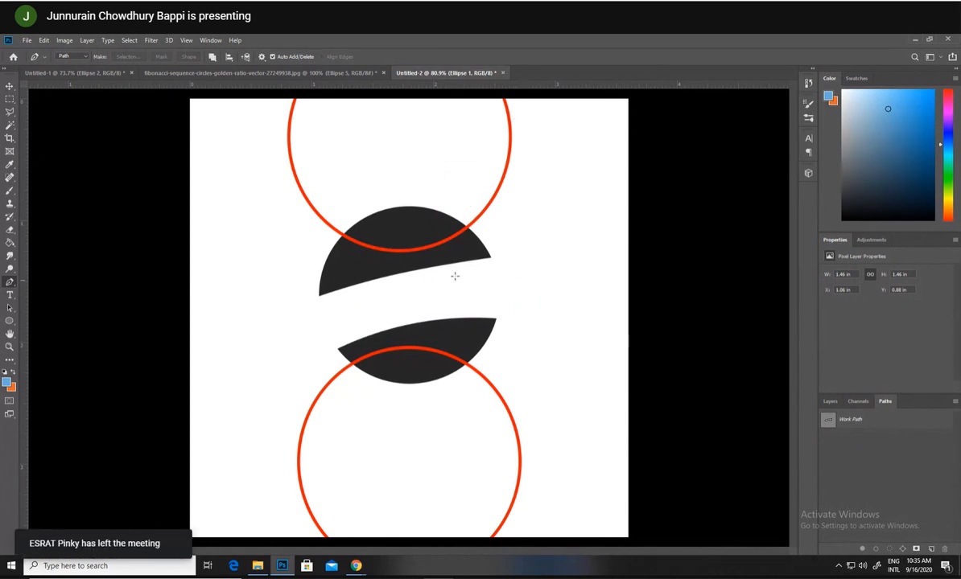
- Add the text "PHULTALA KINGS" at 16 pt across the gap in the dark circle
{"action": "left_click", "coordinate": [10, 294]}
{"action": "left_click", "coordinate": [281, 313]}
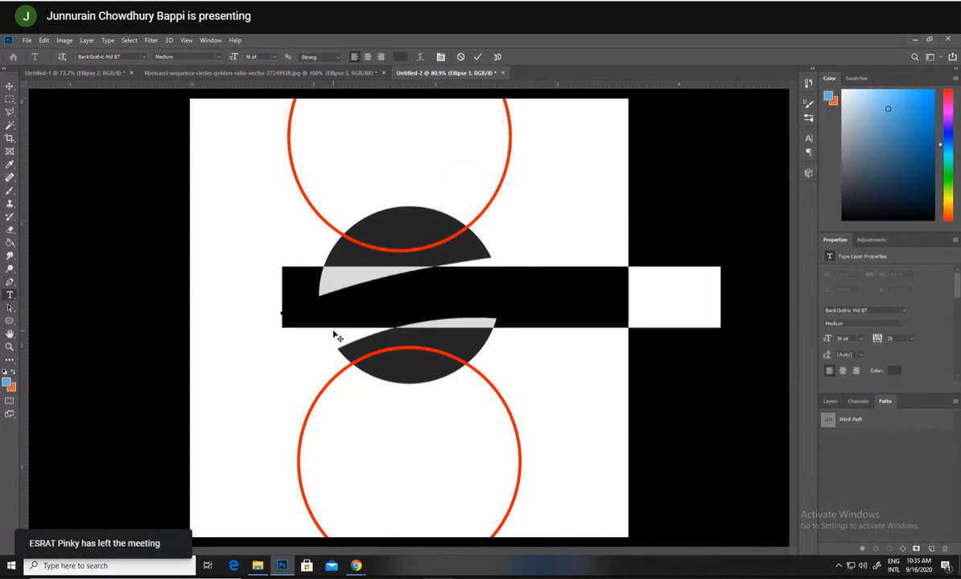
{"action": "key", "text": "BackSpace"}
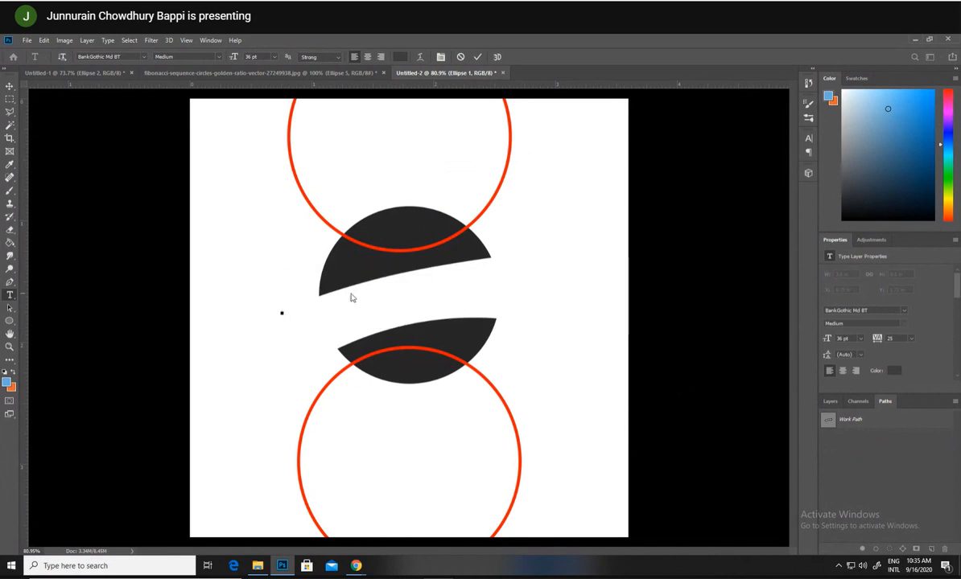
{"action": "left_click", "coordinate": [275, 58]}
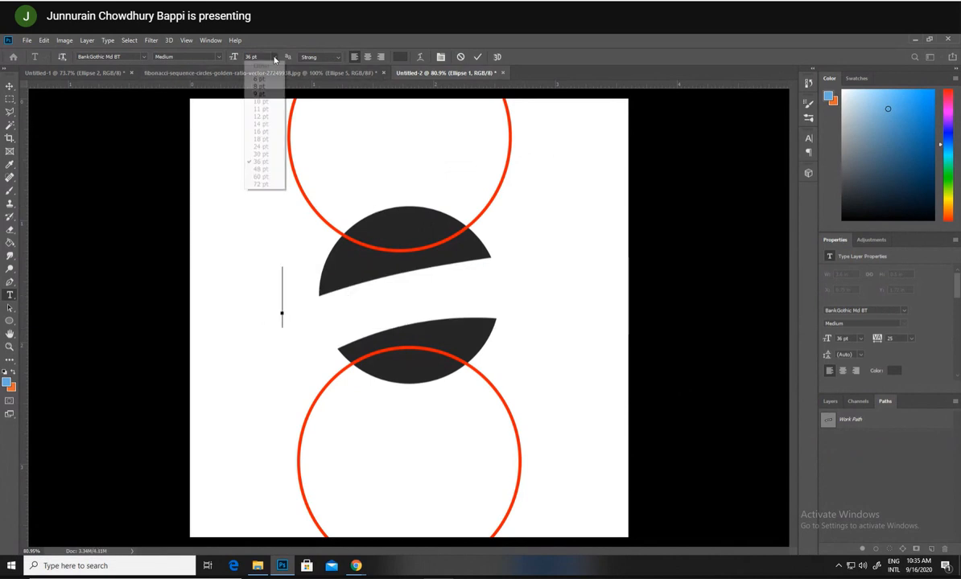
{"action": "left_click", "coordinate": [250, 127]}
{"action": "type", "text": "PHULTALA KINGS"}
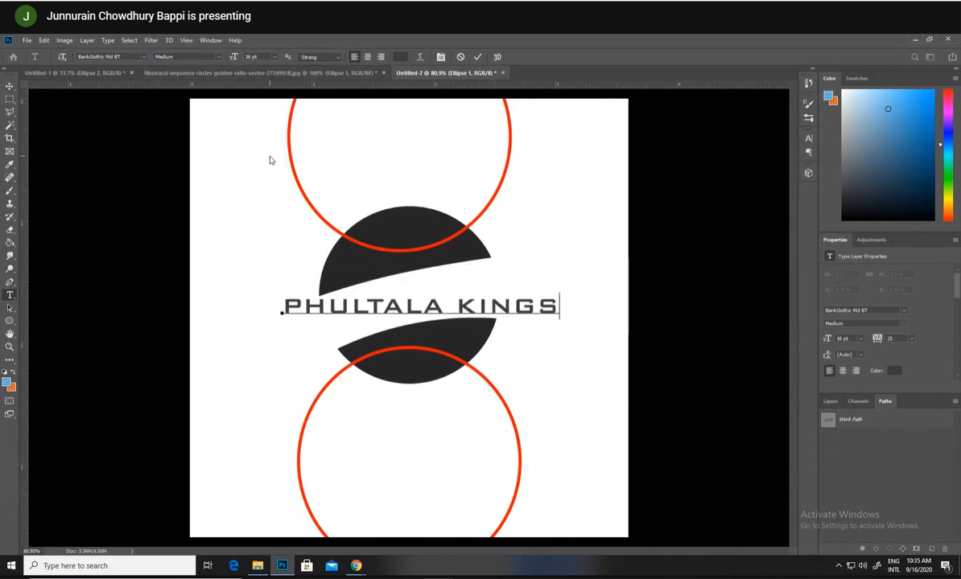
- Reduce the whole PHULTALA KINGS text to 12 pt
{"action": "left_click_drag", "start_coordinate": [560, 308], "coordinate": [210, 276]}
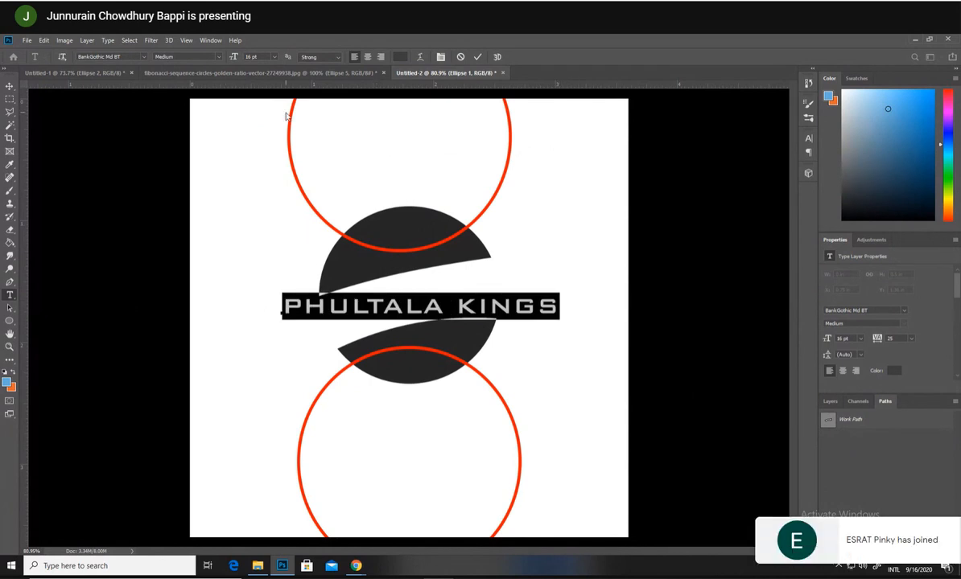
{"action": "left_click", "coordinate": [274, 57]}
{"action": "left_click", "coordinate": [249, 113]}
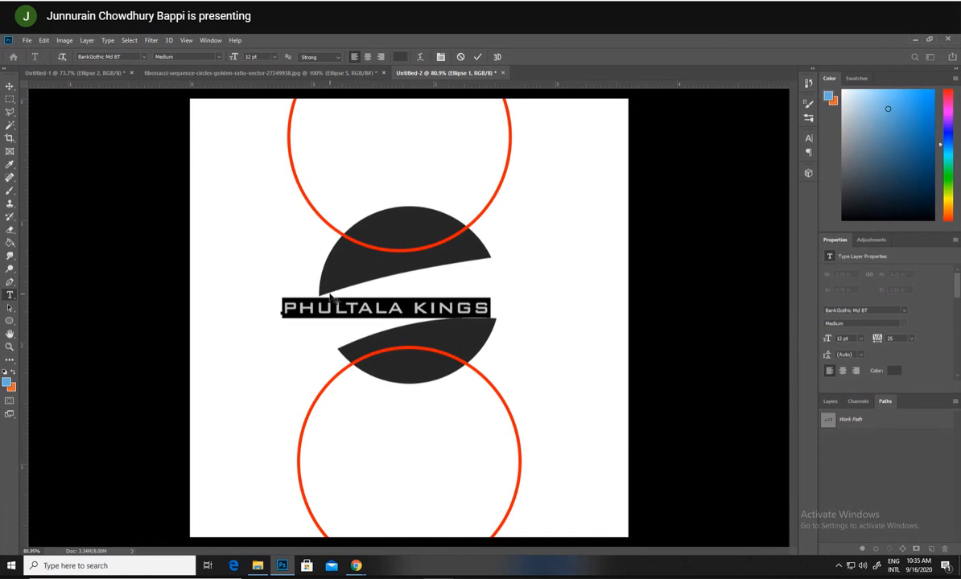
- Move the PHULTALA KINGS text to about X 1.12 in, Y 1.59 in within the gap, unmuting the meeting microphone meanwhile and muting it again
{"action": "mouse_move", "coordinate": [686, 575]}
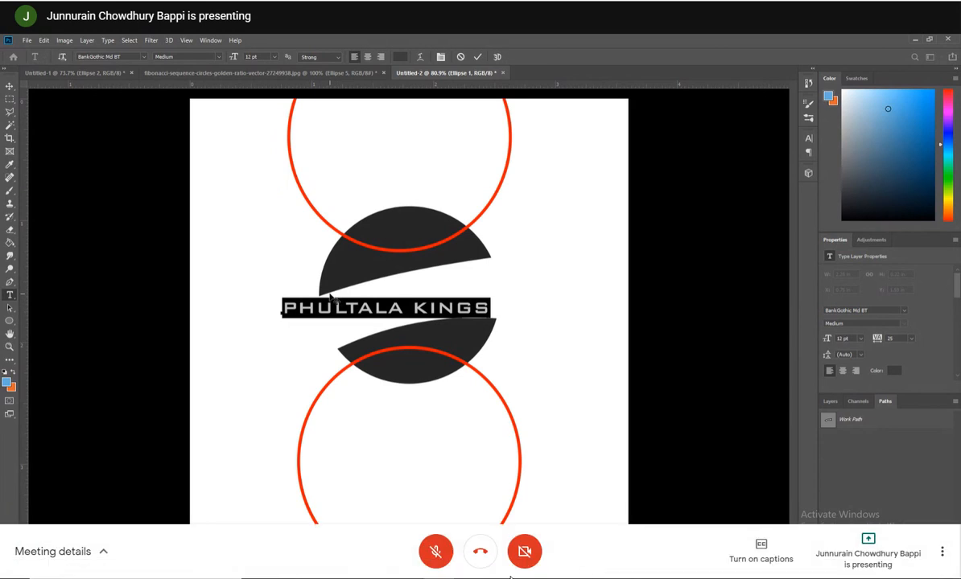
{"action": "left_click", "coordinate": [436, 557]}
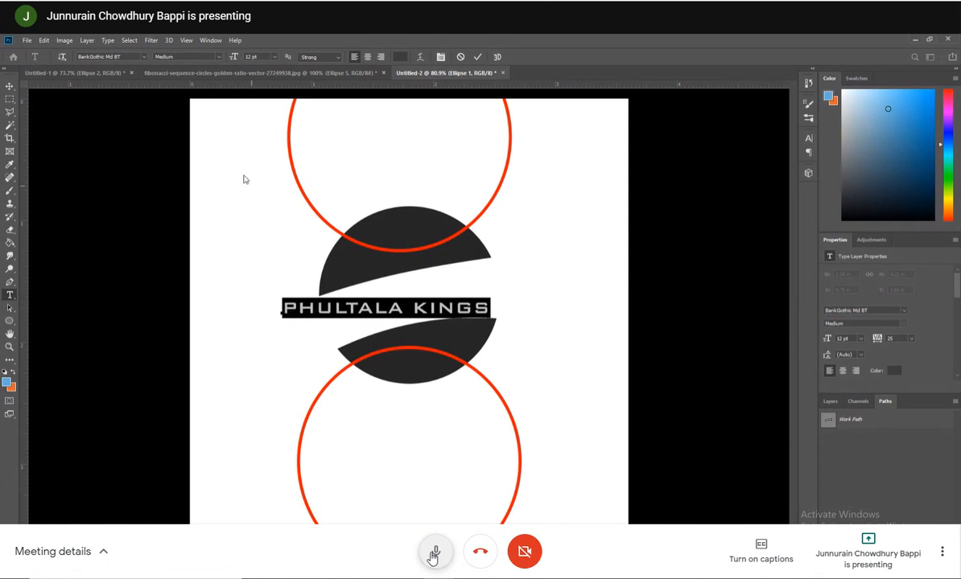
{"action": "left_click", "coordinate": [9, 87]}
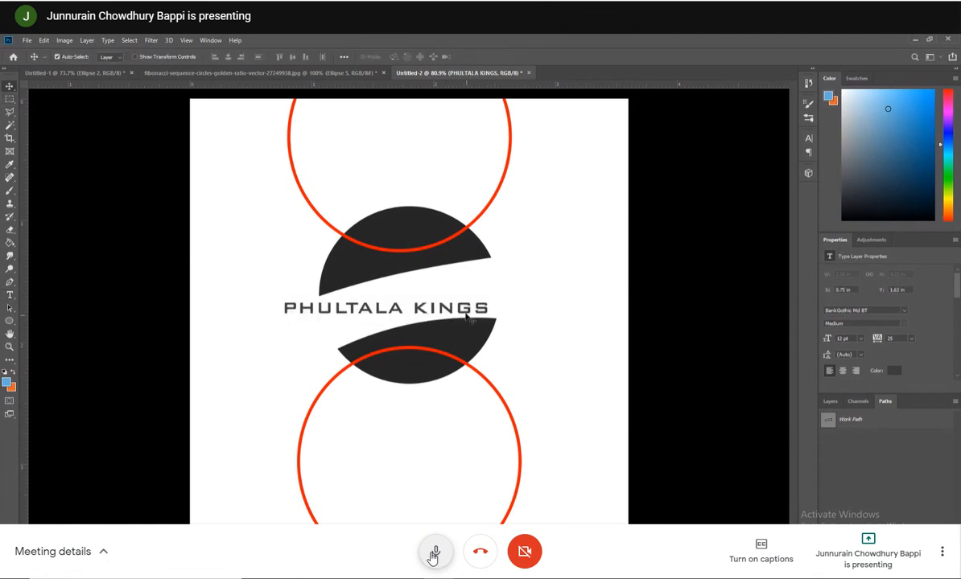
{"action": "left_click", "coordinate": [432, 554]}
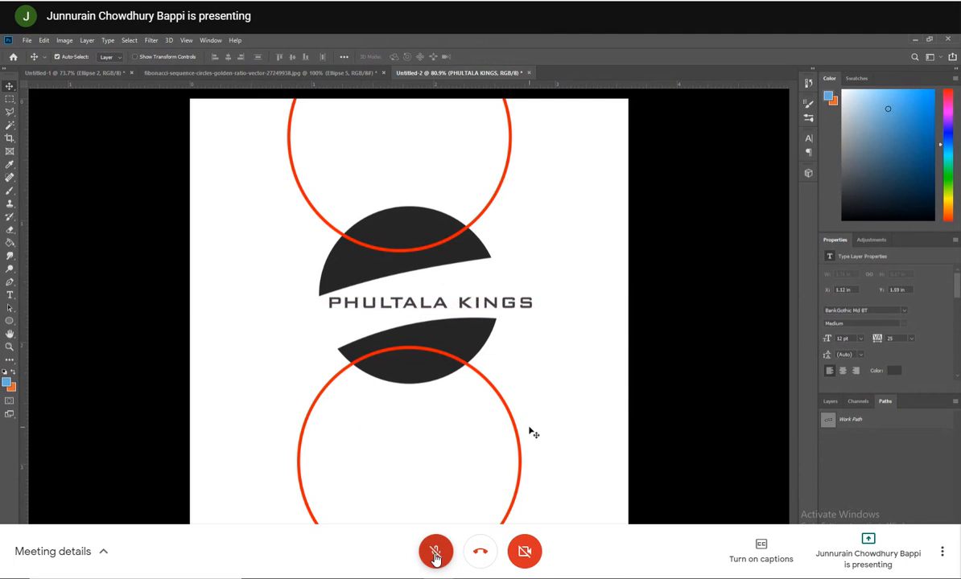
- Unmute the meeting microphone and mute it again, twice in a row
{"action": "left_click", "coordinate": [436, 552]}
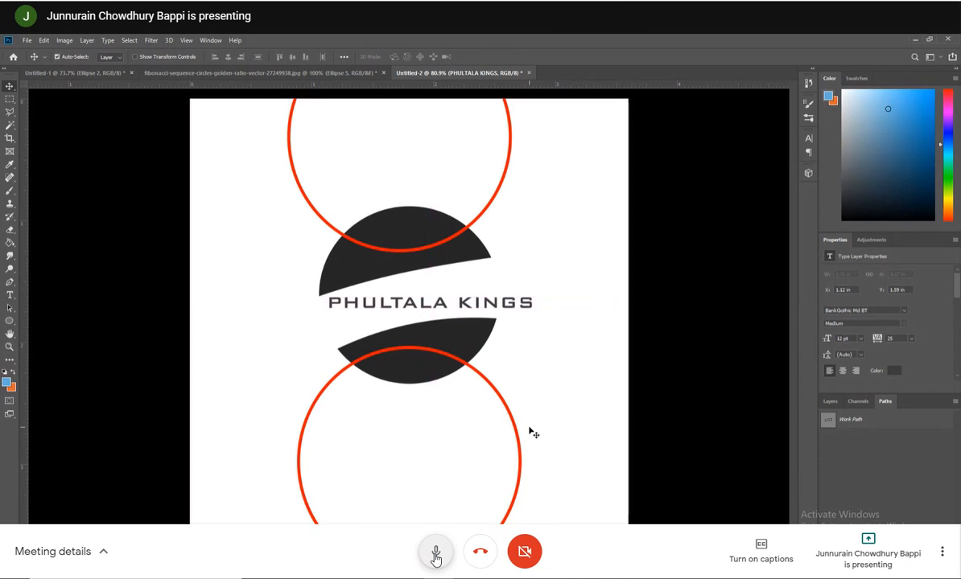
{"action": "left_click", "coordinate": [435, 555]}
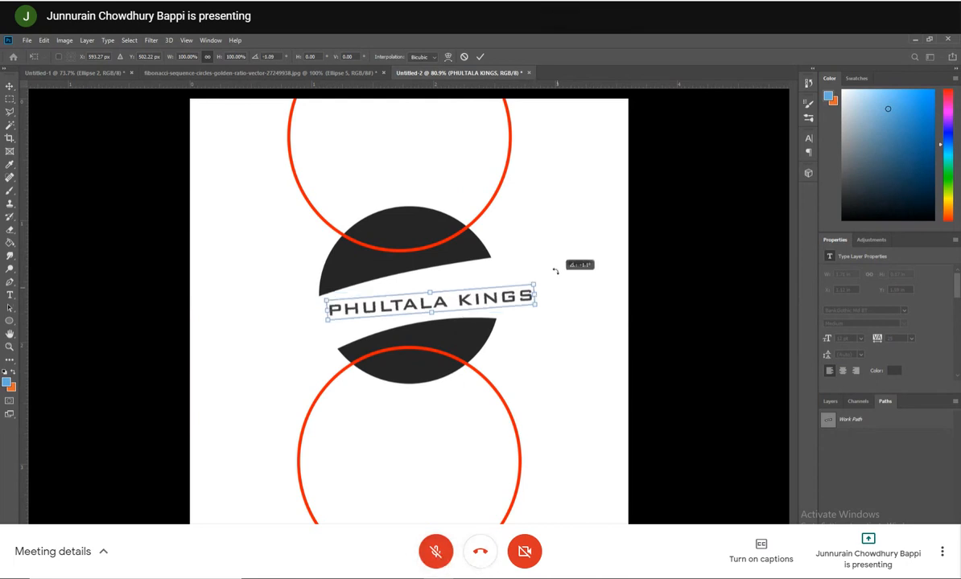
{"action": "left_click", "coordinate": [435, 552]}
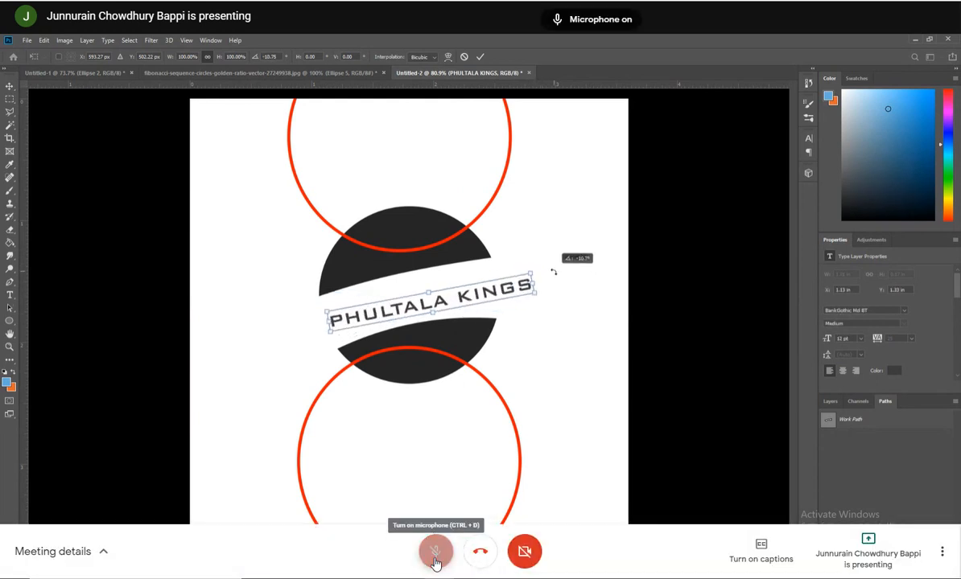
{"action": "left_click", "coordinate": [436, 554]}
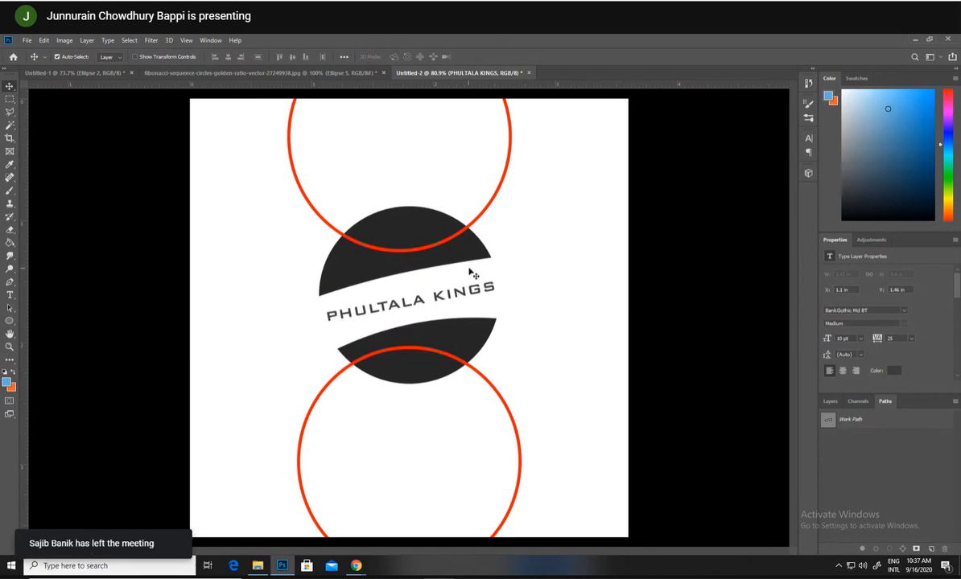
{"action": "key", "text": "ctrl"}
{"action": "key", "text": "ctrl+t"}
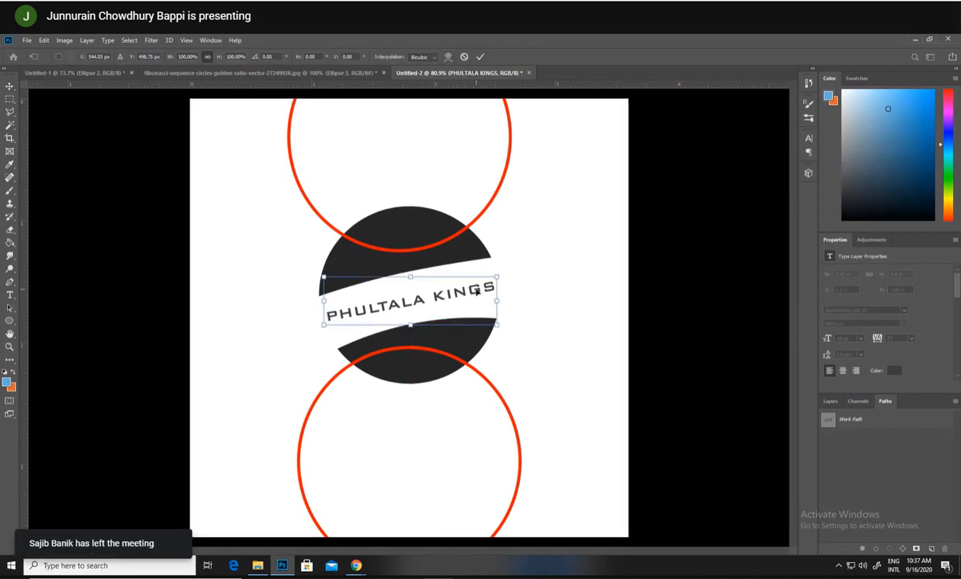
{"action": "right_click", "coordinate": [477, 291]}
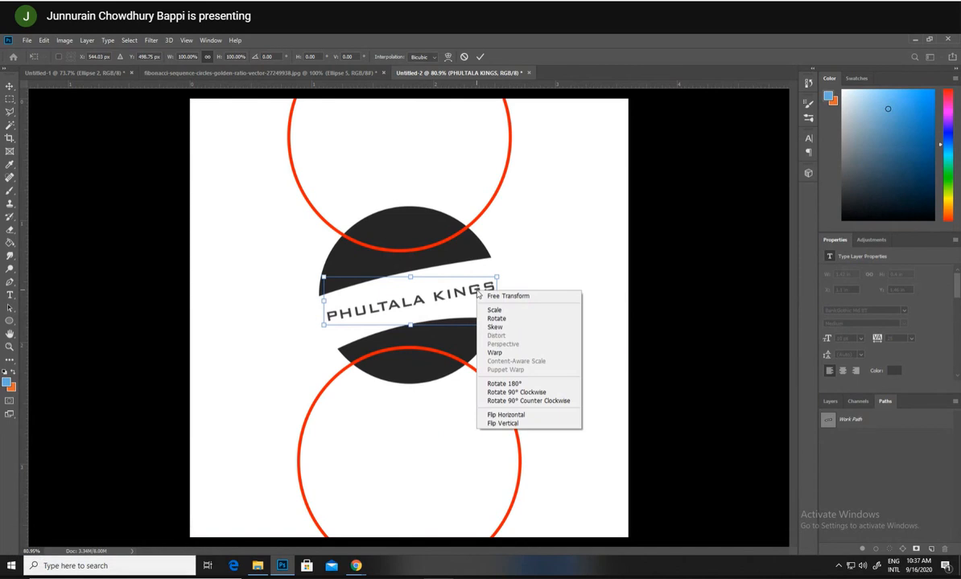
{"action": "left_click", "coordinate": [499, 352]}
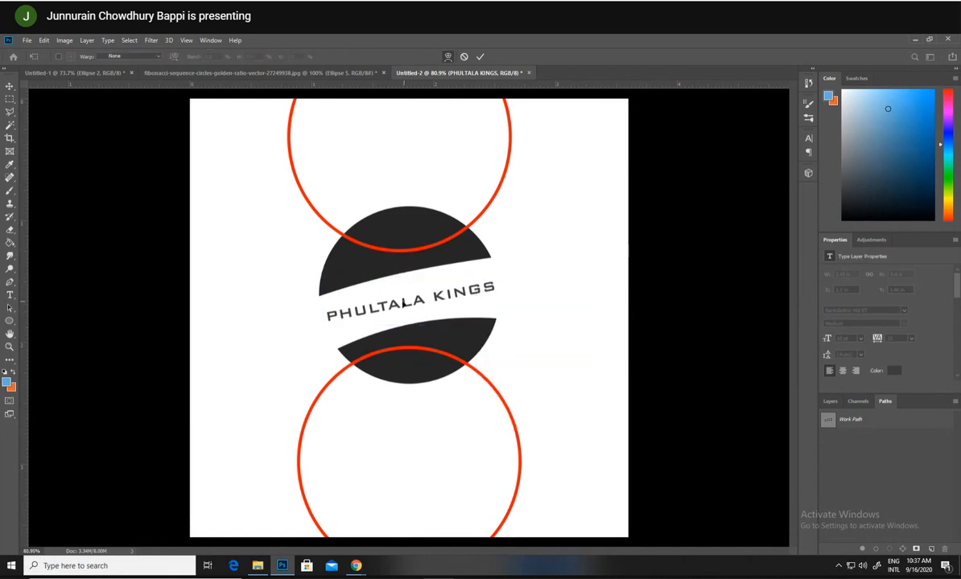
- Rasterize the PHULTALA KINGS type layer
{"action": "left_click", "coordinate": [830, 401]}
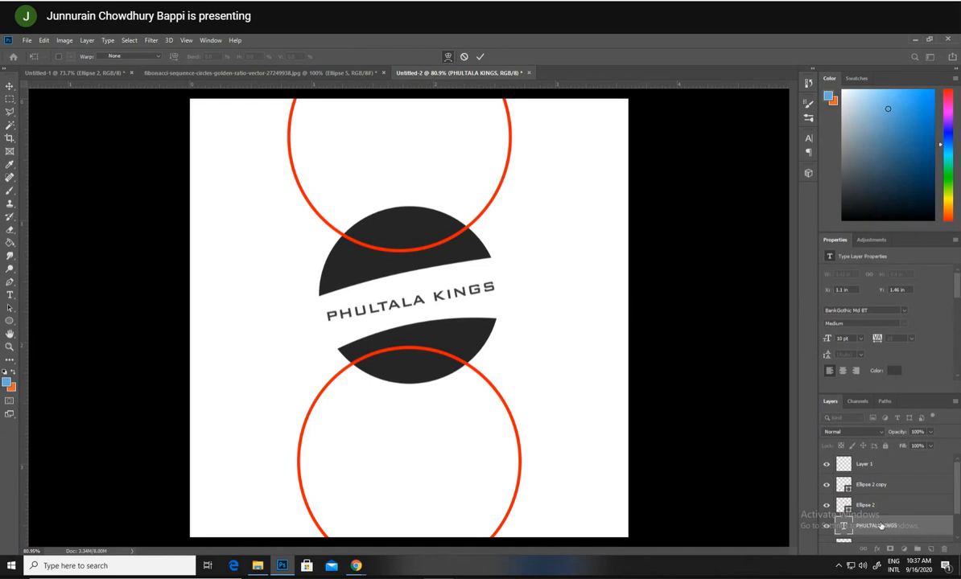
{"action": "left_click", "coordinate": [10, 295]}
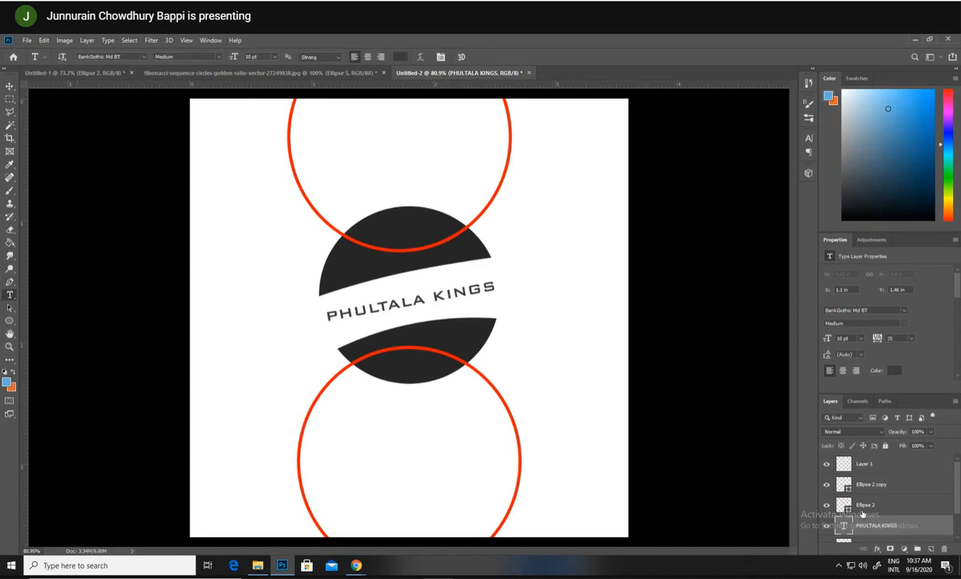
{"action": "right_click", "coordinate": [870, 526]}
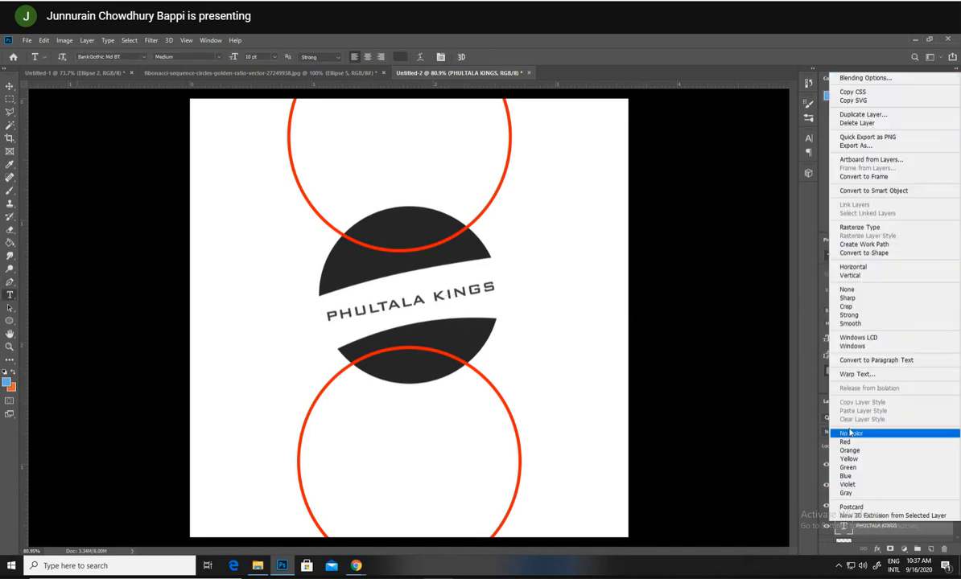
{"action": "left_click", "coordinate": [862, 229]}
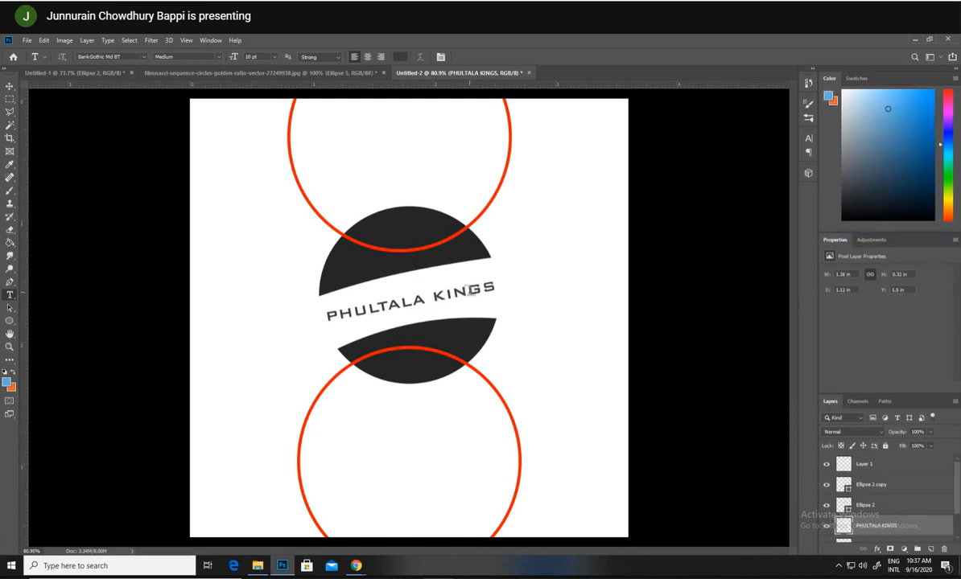
- Warp the rasterized PHULTALA KINGS lettering with a custom mesh, pulling the mesh's left corners outward to enlarge the word's beginning
{"action": "key", "text": "ctrl+t"}
{"action": "right_click", "coordinate": [457, 295]}
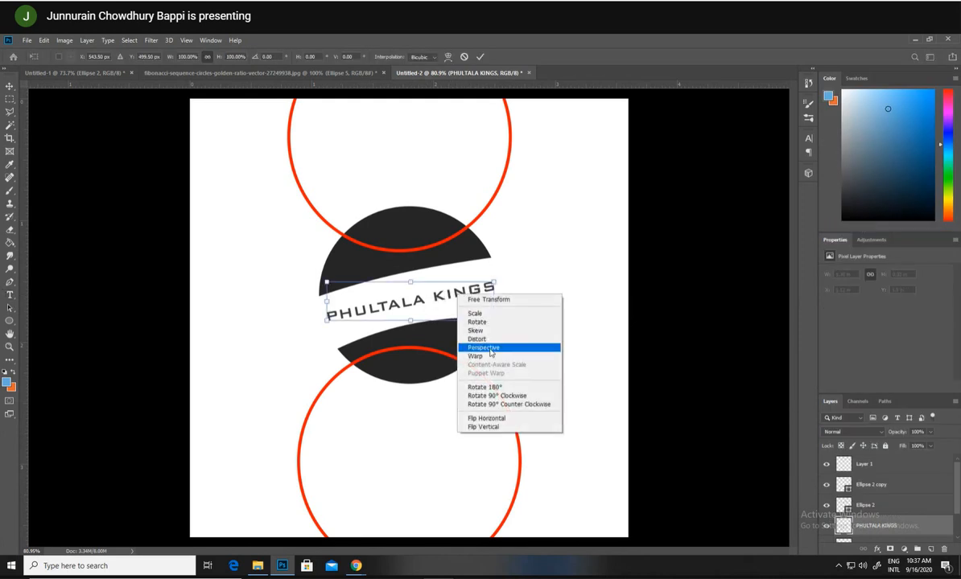
{"action": "left_click", "coordinate": [492, 357]}
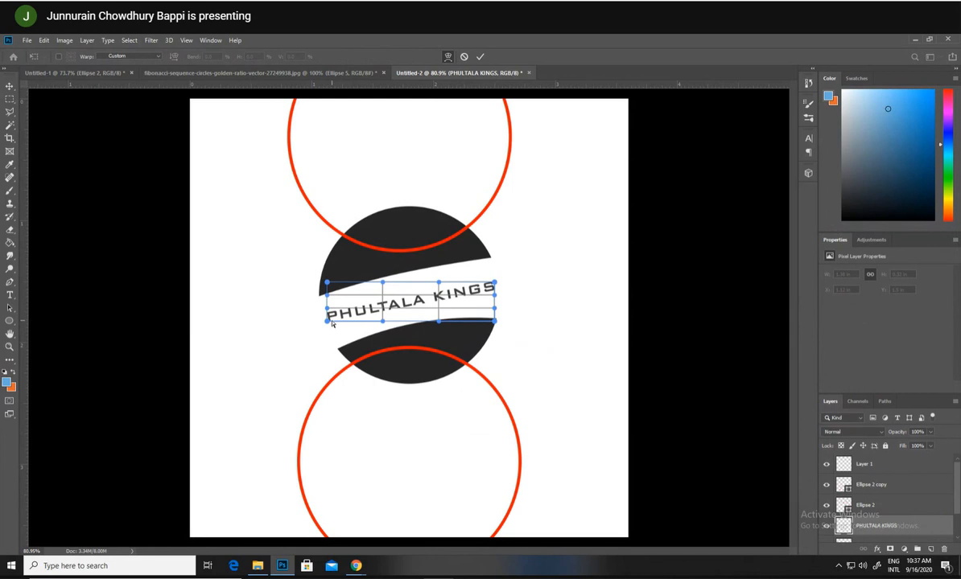
{"action": "left_click_drag", "start_coordinate": [327, 322], "coordinate": [330, 332]}
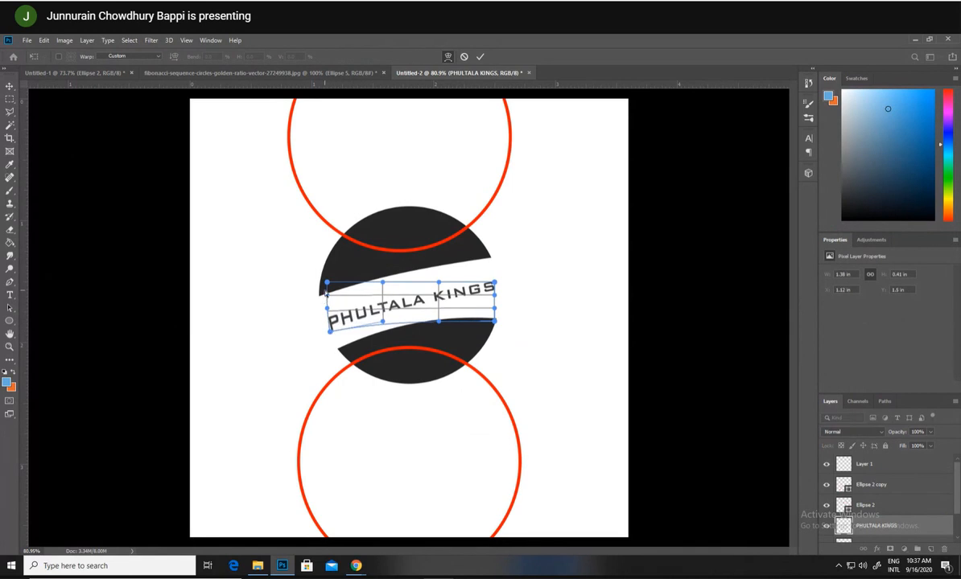
{"action": "left_click_drag", "start_coordinate": [326, 286], "coordinate": [314, 263]}
{"action": "left_click_drag", "start_coordinate": [327, 307], "coordinate": [326, 298]}
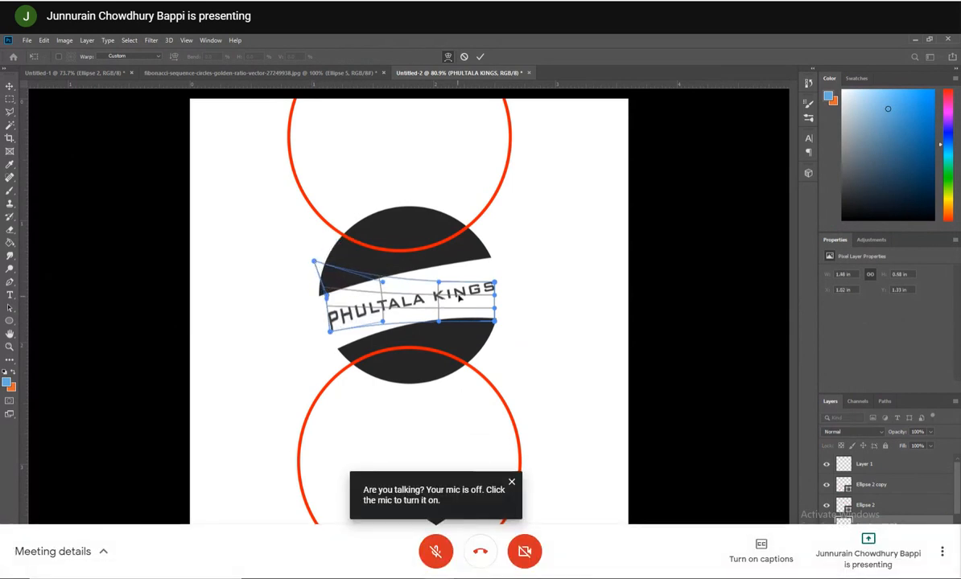
- Enlarge the lettering's right end and arch its upper edge with the warp mesh to follow the gap's curve, and apply the warp
{"action": "left_click_drag", "start_coordinate": [459, 297], "coordinate": [492, 277]}
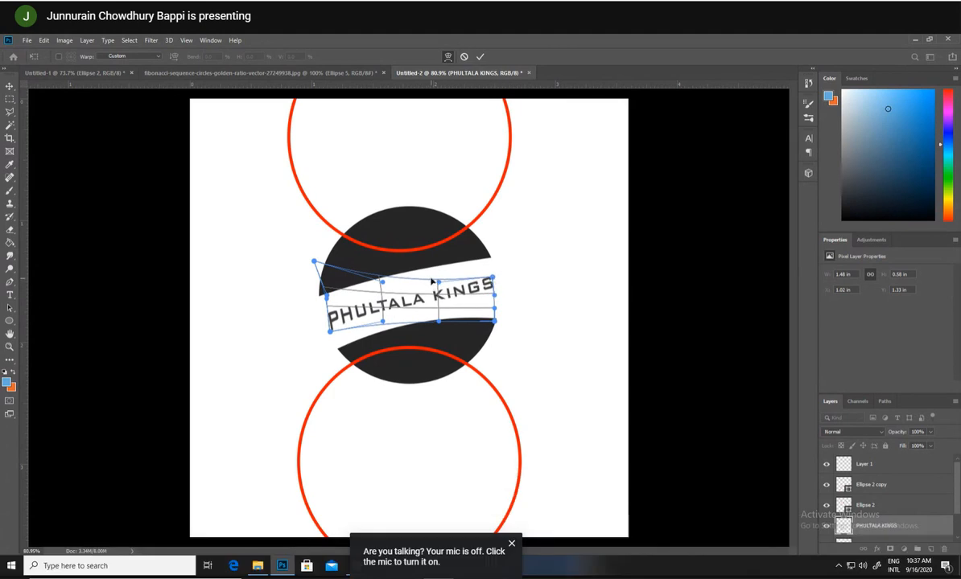
{"action": "left_click_drag", "start_coordinate": [418, 281], "coordinate": [415, 277]}
{"action": "left_click_drag", "start_coordinate": [492, 277], "coordinate": [491, 267]}
{"action": "mouse_move", "coordinate": [497, 320]}
{"action": "left_mouse_down"}
{"action": "mouse_move", "coordinate": [497, 331]}
{"action": "mouse_move", "coordinate": [495, 311]}
{"action": "left_mouse_up"}
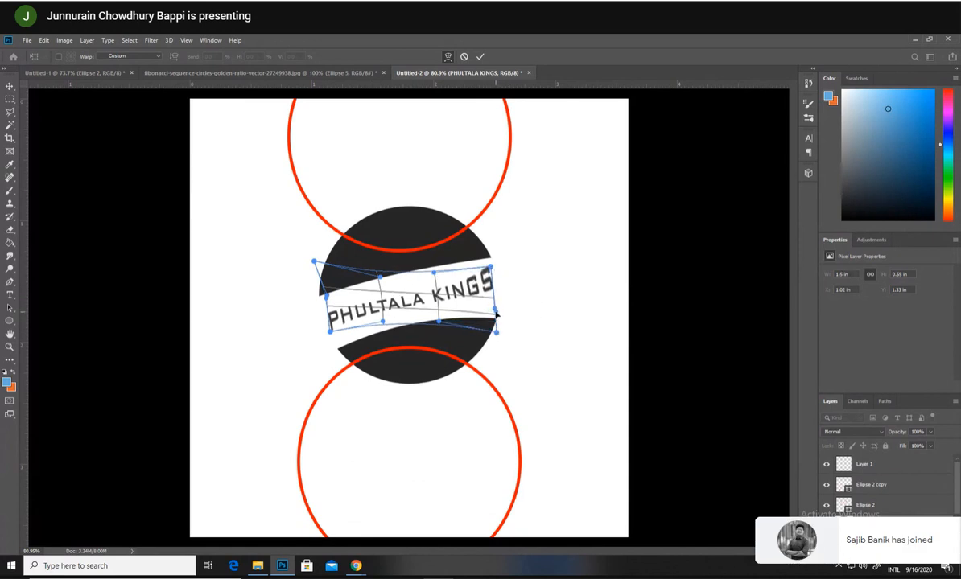
{"action": "left_click_drag", "start_coordinate": [490, 267], "coordinate": [411, 288]}
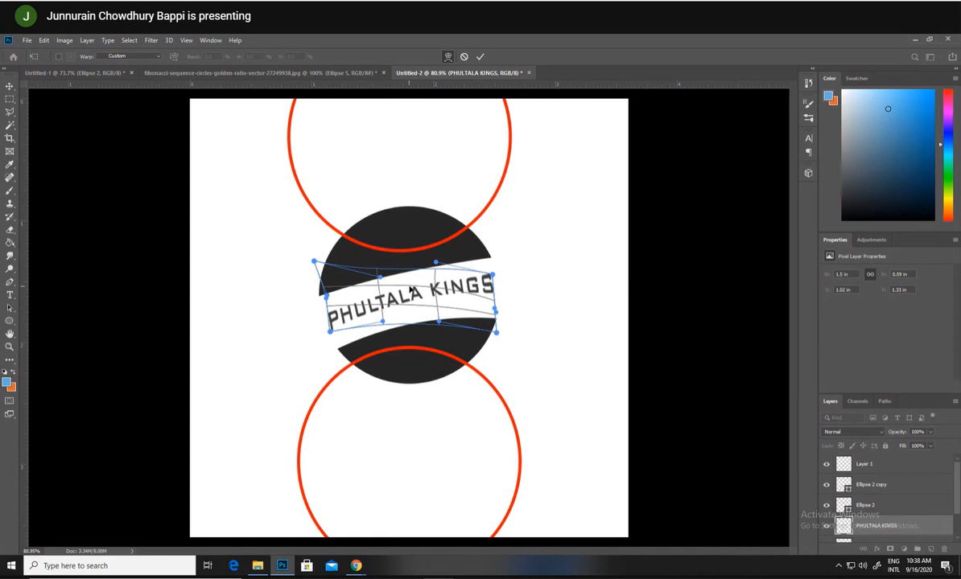
{"action": "left_click", "coordinate": [10, 86]}
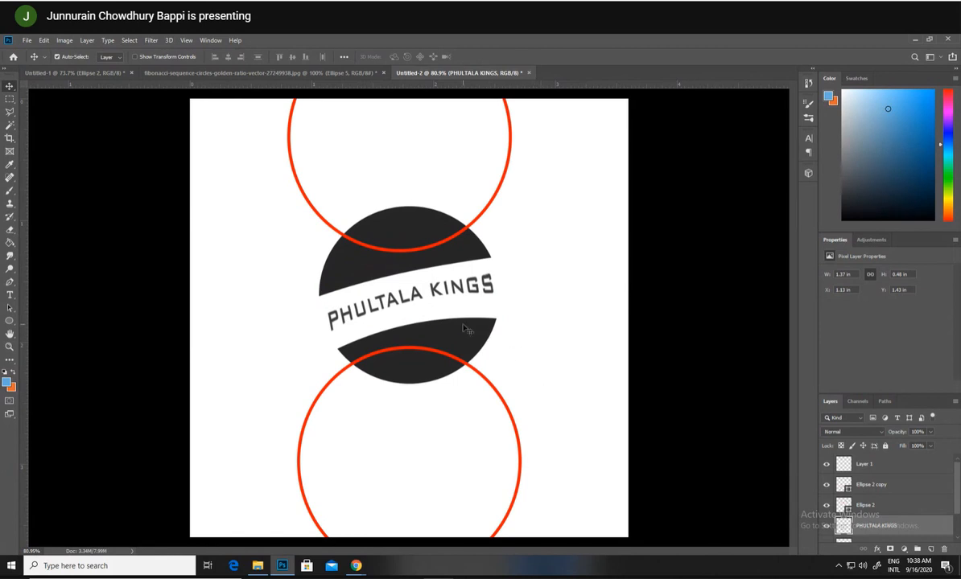
- Shift the warped PHULTALA KINGS lettering slightly down to about X 1.12 in, Y 1.46 in within the gap, undoing a first trial move
{"action": "key", "text": "ctrl"}
{"action": "key", "text": "ctrl"}
{"action": "left_click_drag", "start_coordinate": [413, 288], "coordinate": [413, 300]}
{"action": "key", "text": "ctrl+z"}
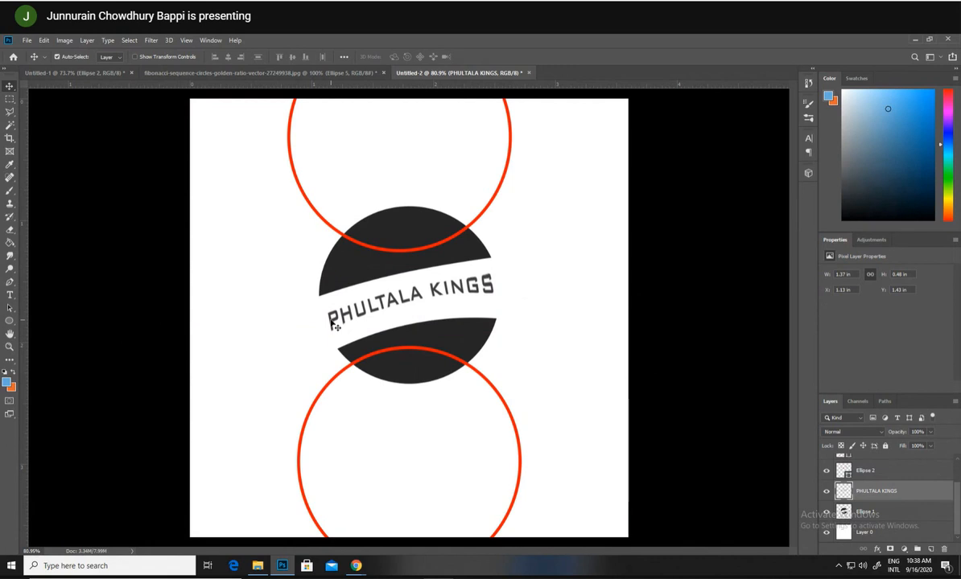
{"action": "left_click_drag", "start_coordinate": [331, 320], "coordinate": [331, 328]}
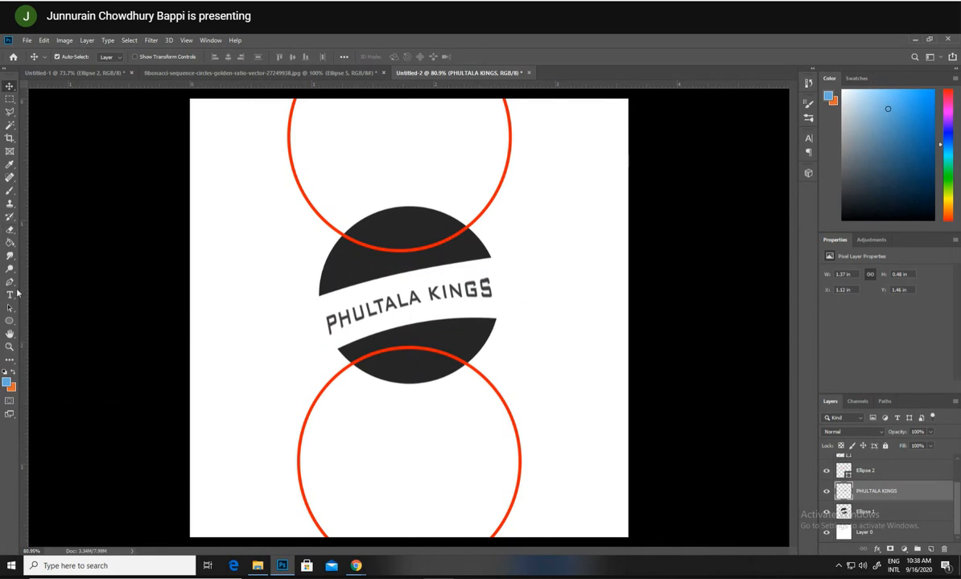
- Draw a blue ellipse about 474 × 500 px over the logo and place its layer directly below the dark circle's layer
{"action": "left_click", "coordinate": [10, 320]}
{"action": "mouse_move", "coordinate": [292, 214]}
{"action": "left_mouse_down"}
{"action": "mouse_move", "coordinate": [412, 286]}
{"action": "mouse_move", "coordinate": [484, 416]}
{"action": "left_mouse_up"}
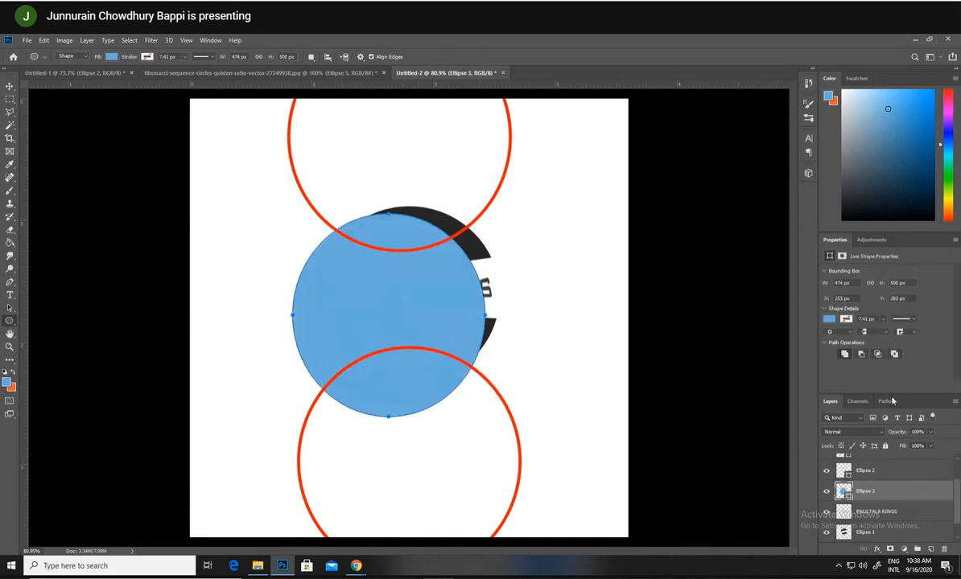
{"action": "scroll", "coordinate": [888, 507], "scroll_direction": "down", "scroll_amount": 1}
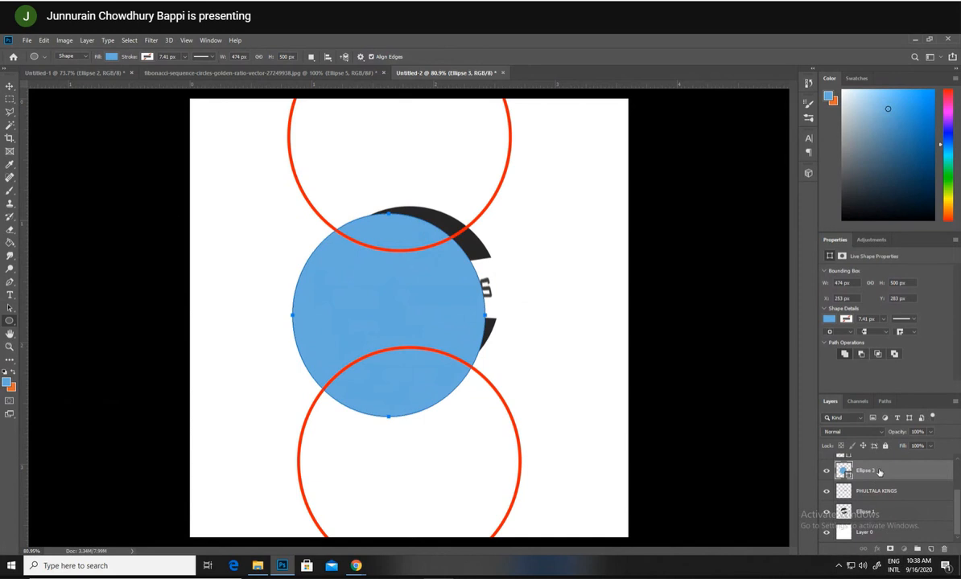
{"action": "left_click_drag", "start_coordinate": [888, 534], "coordinate": [887, 536]}
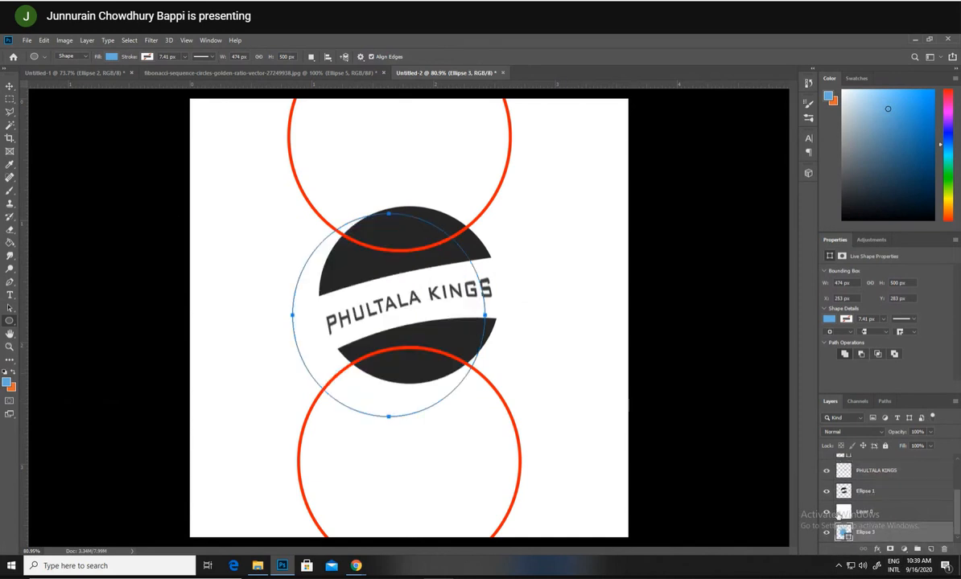
{"action": "left_click_drag", "start_coordinate": [887, 534], "coordinate": [879, 511]}
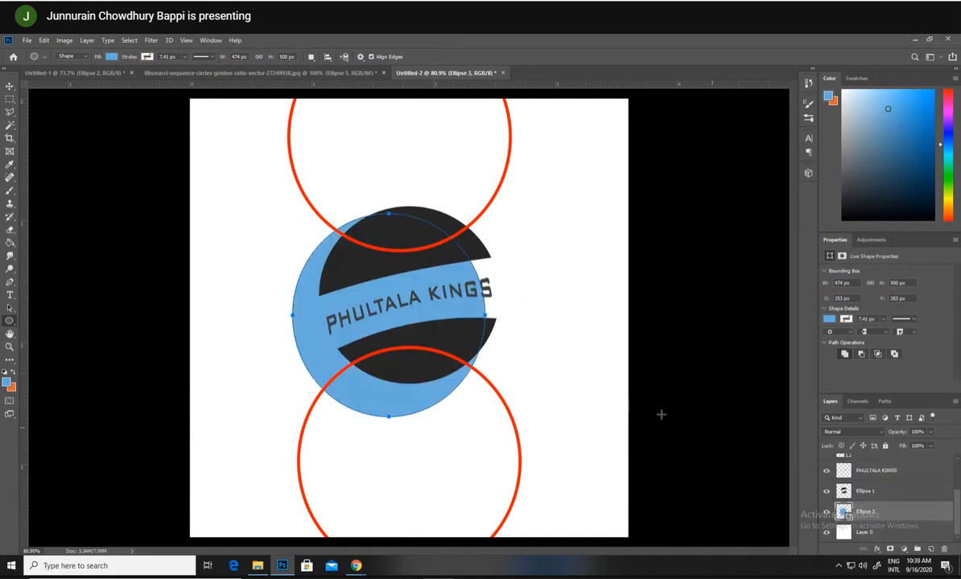
- Align the blue ellipse behind the dark circle and resize it to about 438 × 437 px to match the circle's outline
{"action": "left_click", "coordinate": [10, 85]}
{"action": "left_click_drag", "start_coordinate": [304, 322], "coordinate": [323, 299]}
{"action": "key", "text": "ctrl+t"}
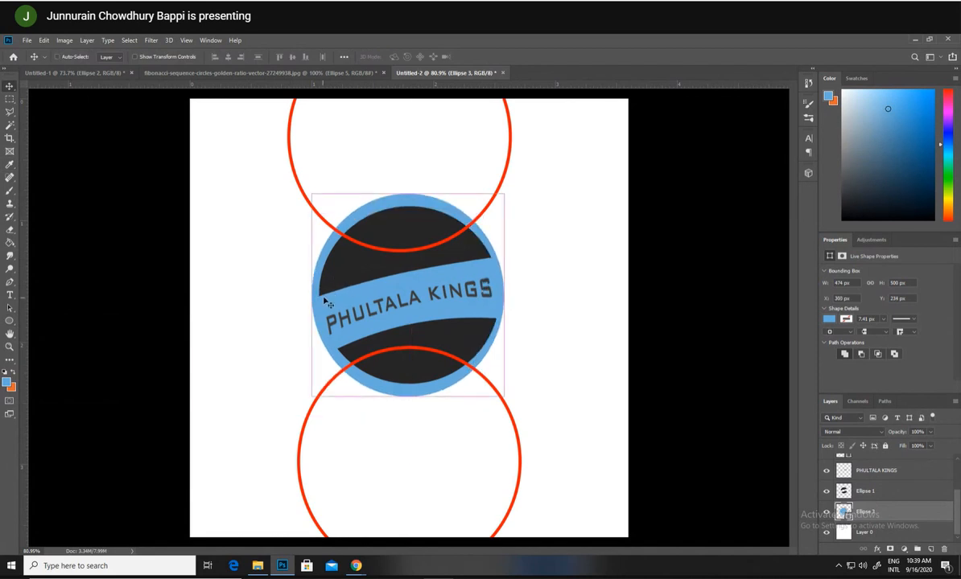
{"action": "left_click_drag", "start_coordinate": [410, 193], "coordinate": [408, 206]}
{"action": "left_click_drag", "start_coordinate": [309, 302], "coordinate": [319, 301]}
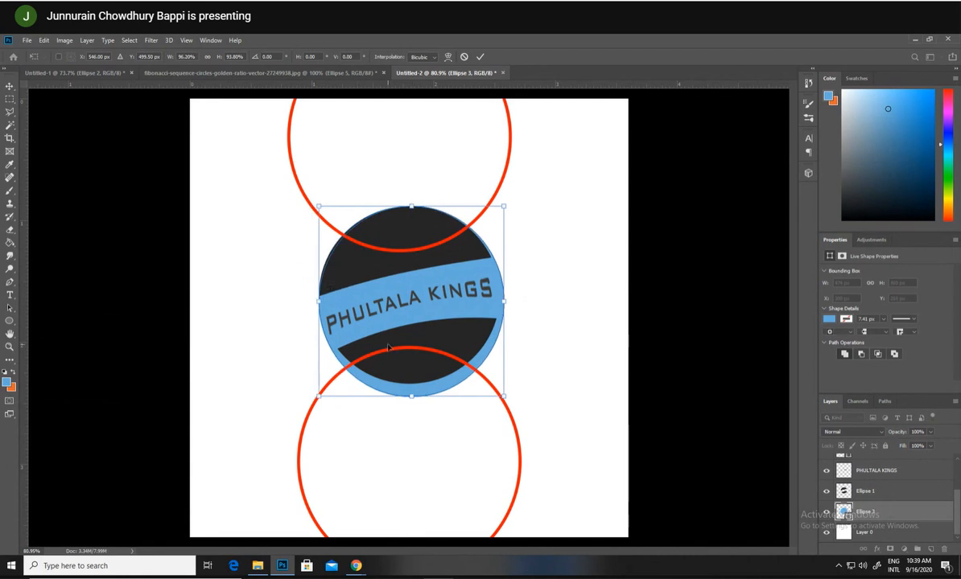
{"action": "left_click_drag", "start_coordinate": [412, 393], "coordinate": [412, 383]}
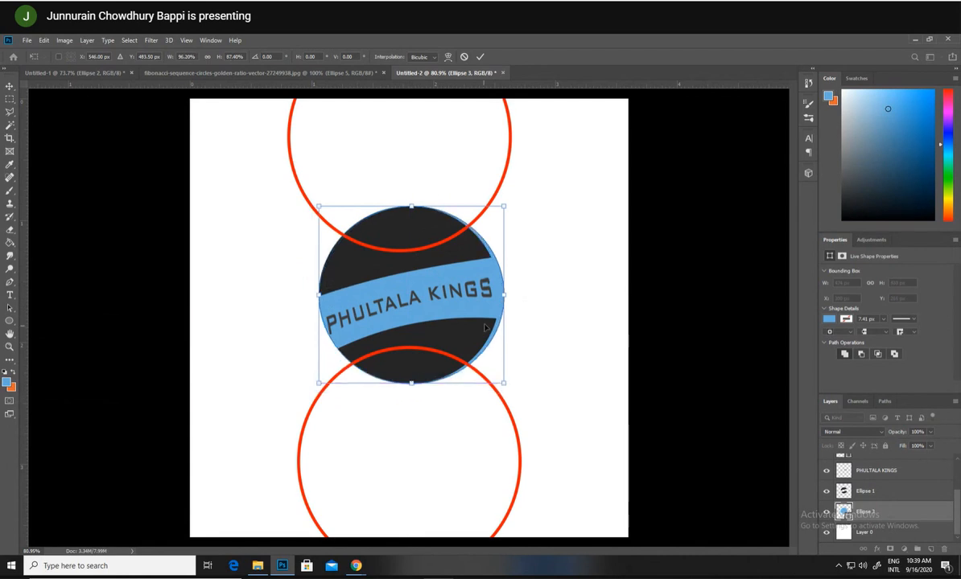
{"action": "left_click_drag", "start_coordinate": [504, 295], "coordinate": [496, 295]}
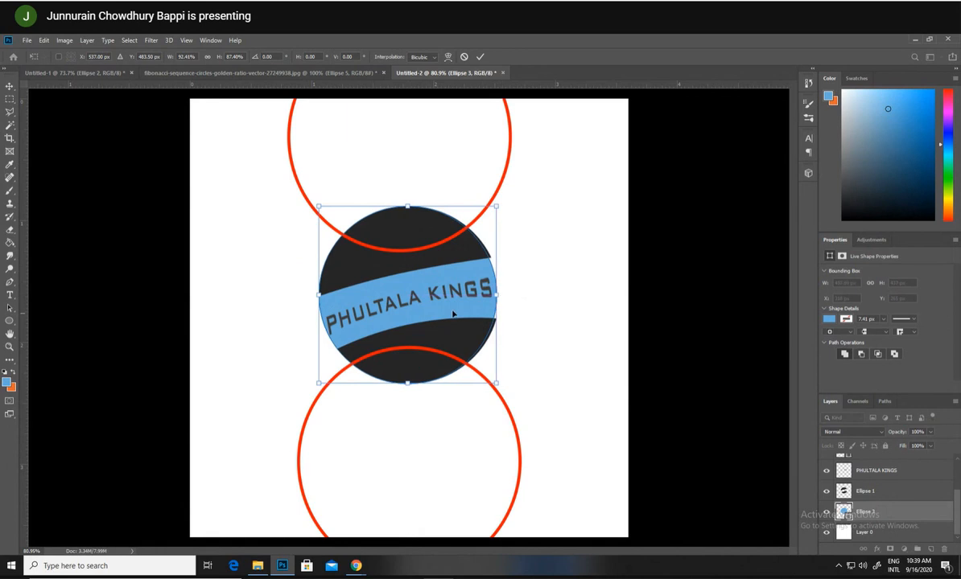
{"action": "left_click_drag", "start_coordinate": [423, 289], "coordinate": [427, 284]}
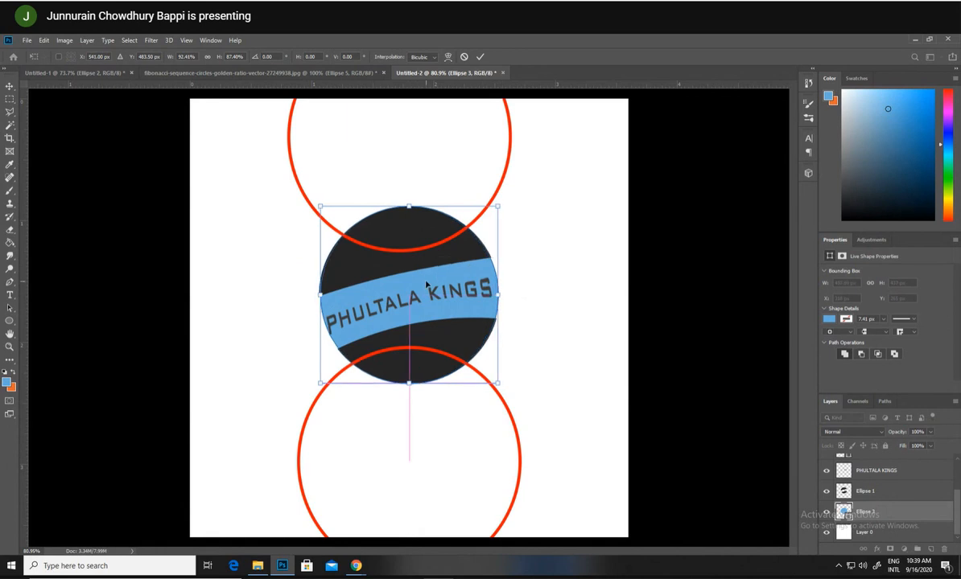
{"action": "key", "text": "Return"}
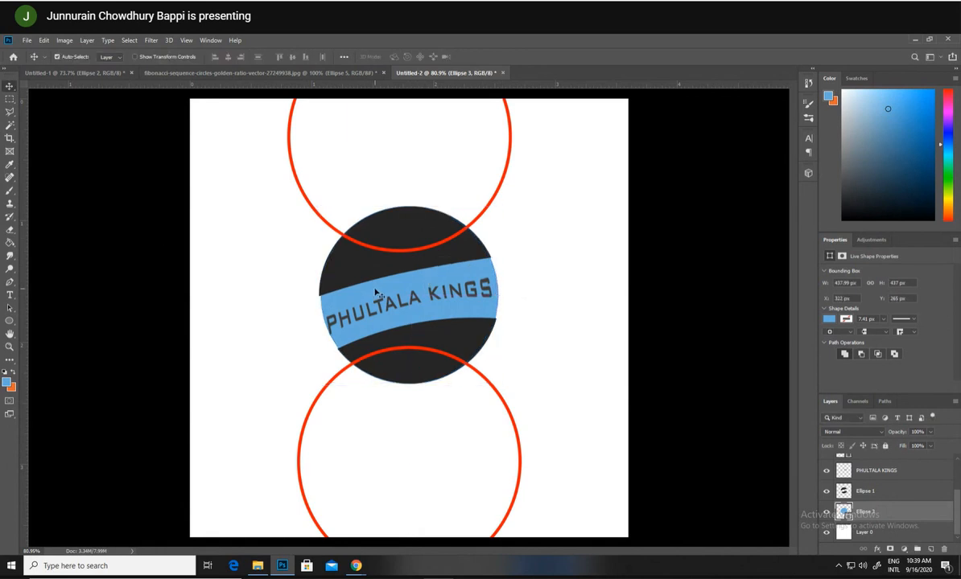
- Widen the blue ellipse on both sides to about 444 px so its edges meet the dark circle's outline
{"action": "key", "text": "z"}
{"action": "left_click_drag", "start_coordinate": [411, 274], "coordinate": [452, 281]}
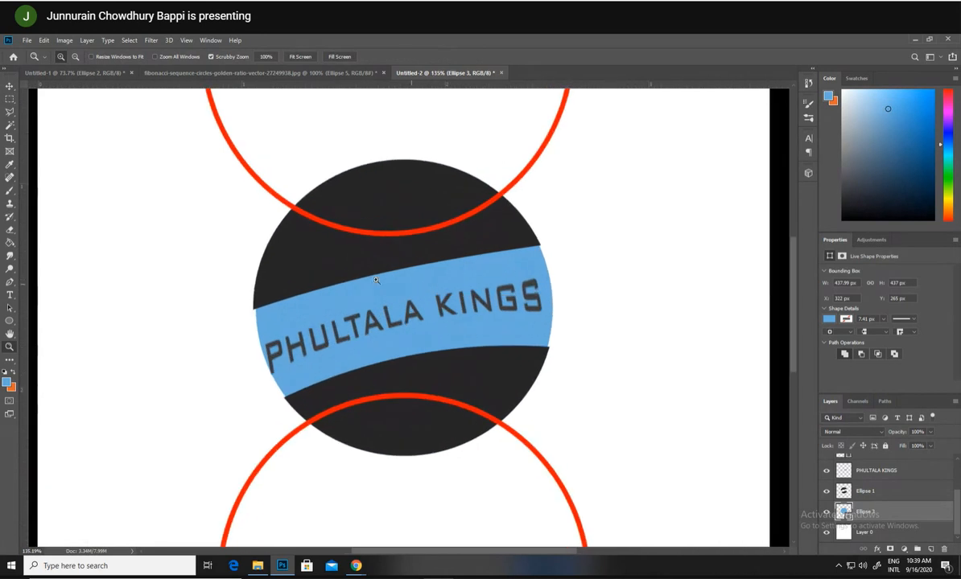
{"action": "key", "text": "v"}
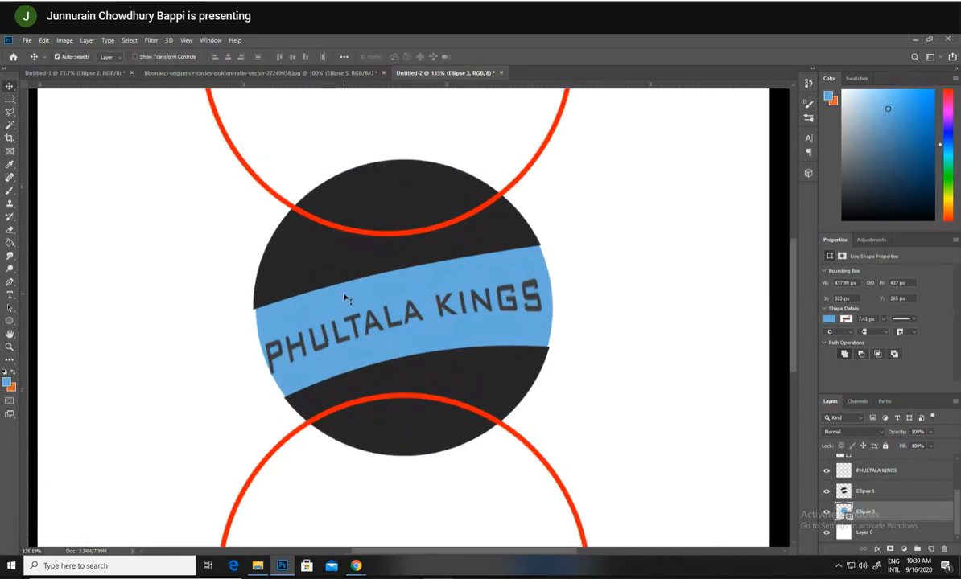
{"action": "key", "text": "ctrl+t"}
{"action": "left_click_drag", "start_coordinate": [255, 307], "coordinate": [252, 307]}
{"action": "key", "text": "Return"}
{"action": "key", "text": "ctrl+t"}
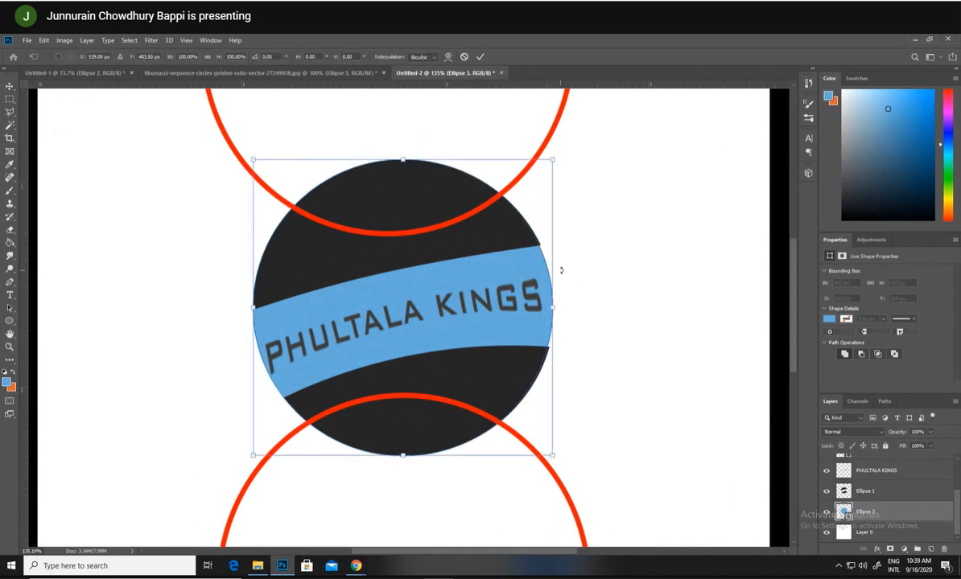
{"action": "left_click_drag", "start_coordinate": [554, 299], "coordinate": [554, 300]}
{"action": "left_click", "coordinate": [9, 86]}
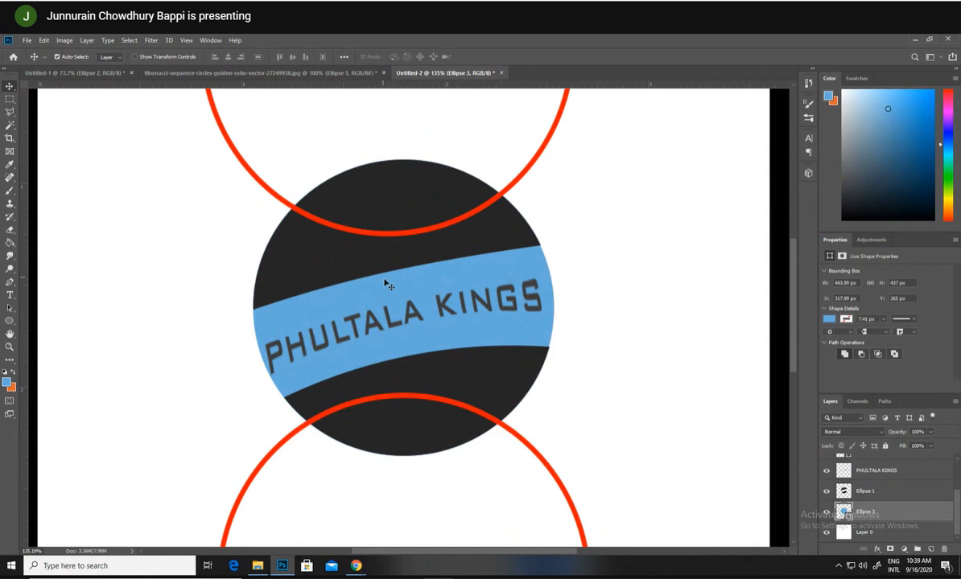
- Shift the warped PHULTALA KINGS lettering slightly to the right within the blue band
{"action": "left_click_drag", "start_coordinate": [501, 289], "coordinate": [510, 290]}
{"action": "left_click", "coordinate": [489, 275]}
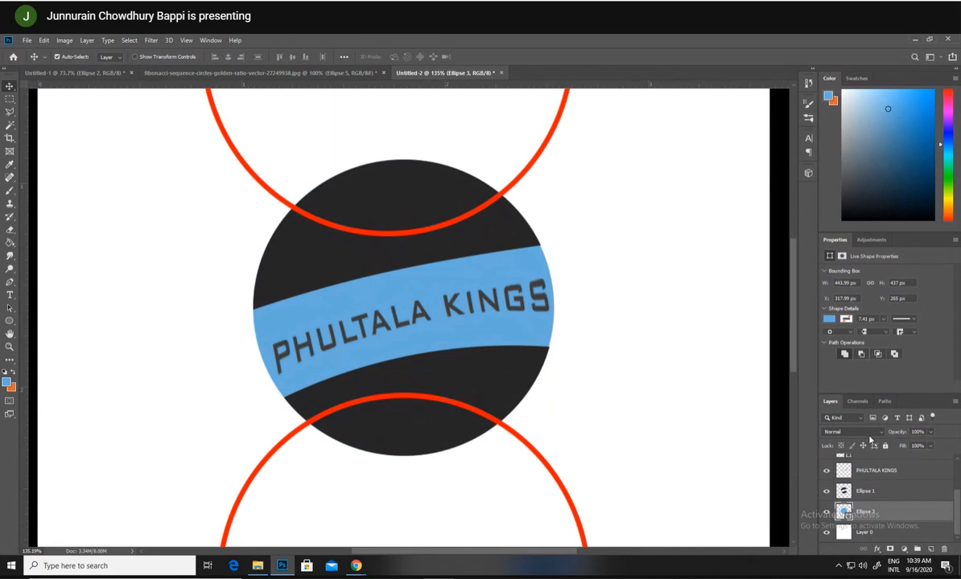
- Try white, pale green and grey fill colours on the backing circle behind the lettering
{"action": "left_click", "coordinate": [828, 319]}
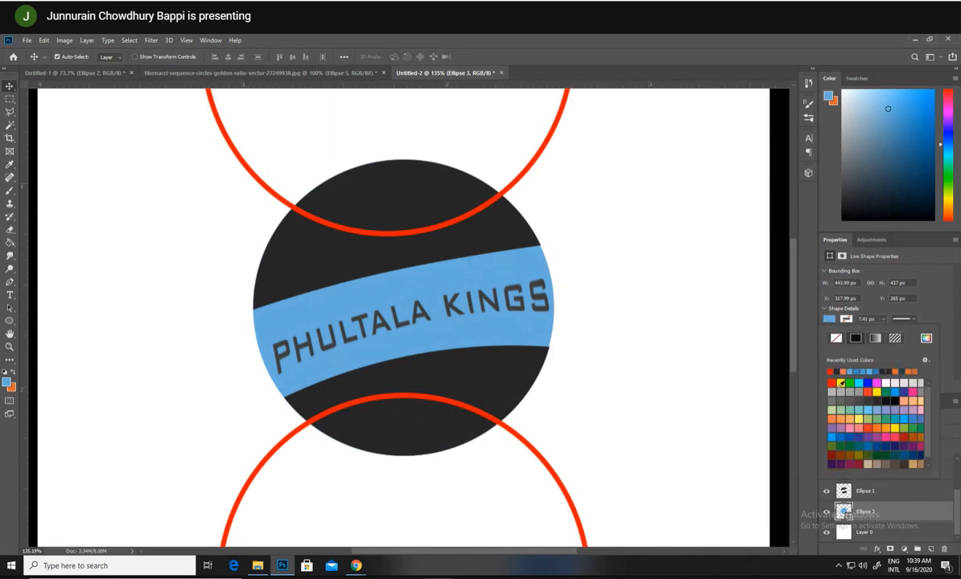
{"action": "left_click", "coordinate": [885, 383]}
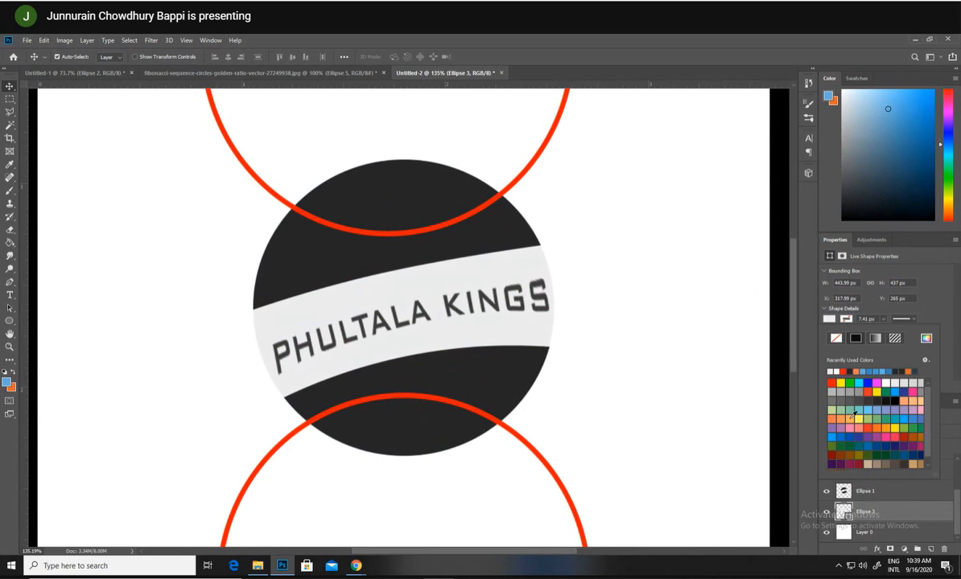
{"action": "left_click", "coordinate": [837, 411]}
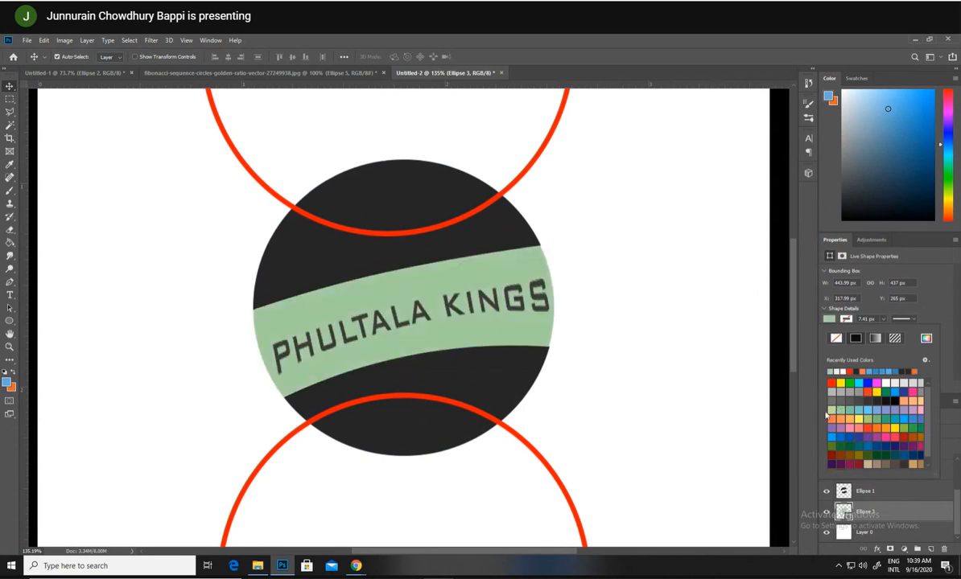
{"action": "left_click", "coordinate": [832, 410]}
{"action": "left_click", "coordinate": [848, 393]}
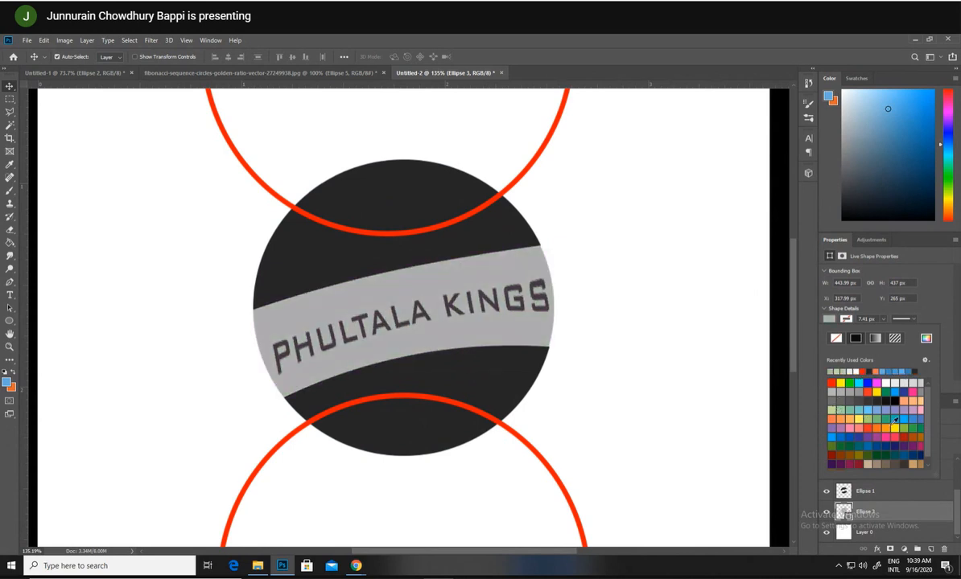
- Try orange, lilac and medium blue swatches as the backing circle's fill
{"action": "left_click", "coordinate": [885, 437]}
{"action": "left_click", "coordinate": [885, 428]}
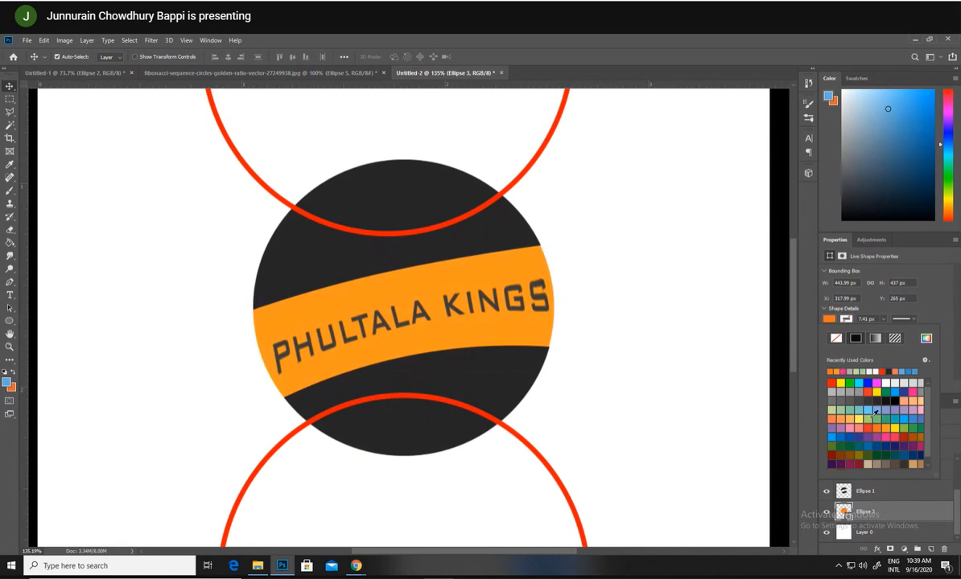
{"action": "left_click", "coordinate": [876, 428]}
{"action": "left_click", "coordinate": [868, 419]}
{"action": "left_click", "coordinate": [893, 419]}
{"action": "left_click", "coordinate": [903, 411]}
{"action": "left_click", "coordinate": [906, 420]}
{"action": "left_click", "coordinate": [912, 411]}
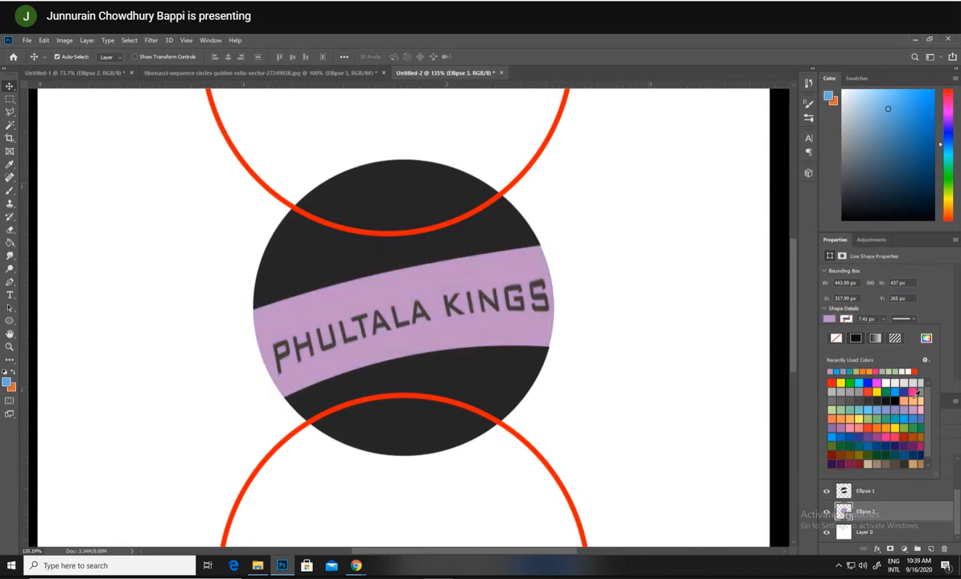
{"action": "left_click", "coordinate": [912, 401]}
{"action": "left_click", "coordinate": [912, 394]}
{"action": "left_click", "coordinate": [914, 419]}
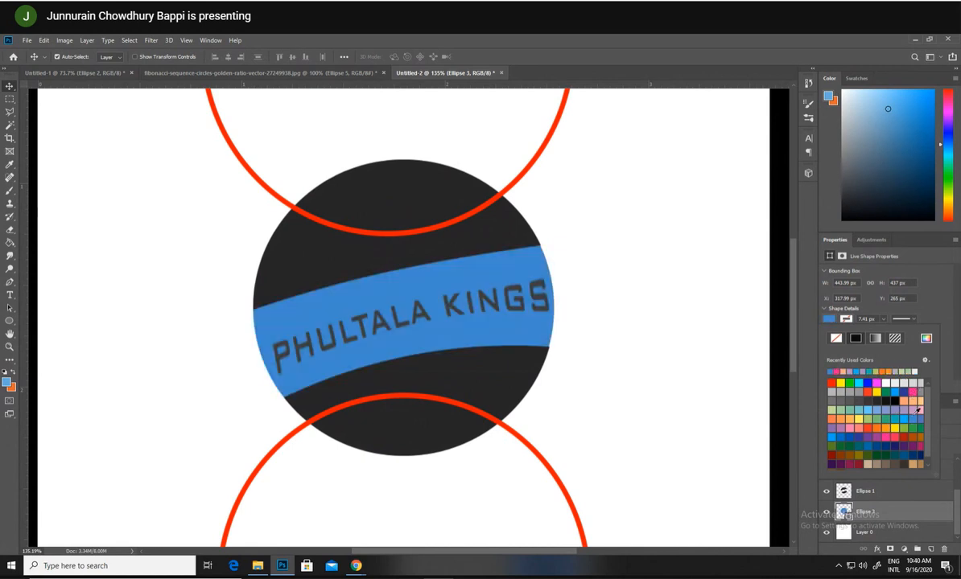
- Try peach, grey, bright yellow and lilac as the backing circle's fill
{"action": "left_click", "coordinate": [911, 411]}
{"action": "left_click", "coordinate": [912, 403]}
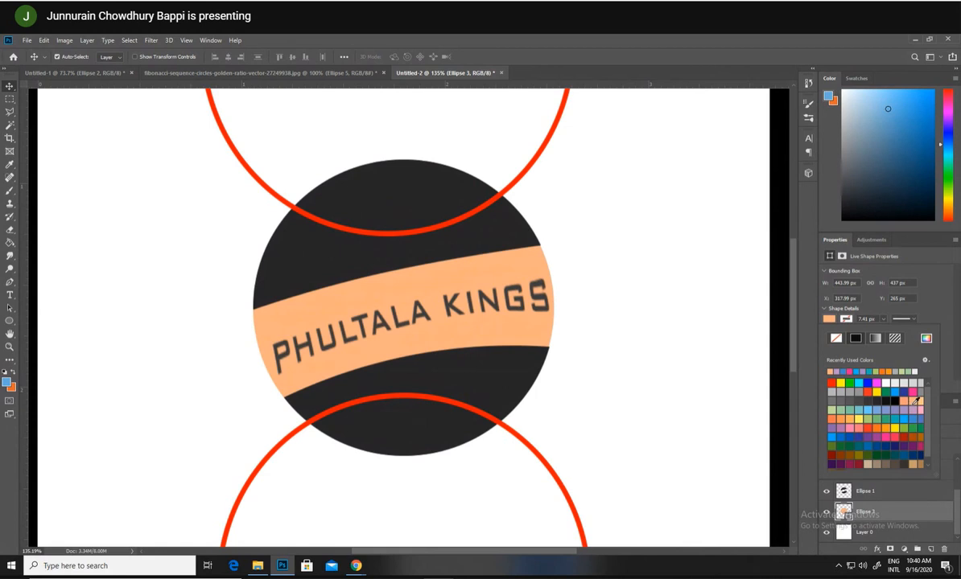
{"action": "left_click", "coordinate": [845, 392]}
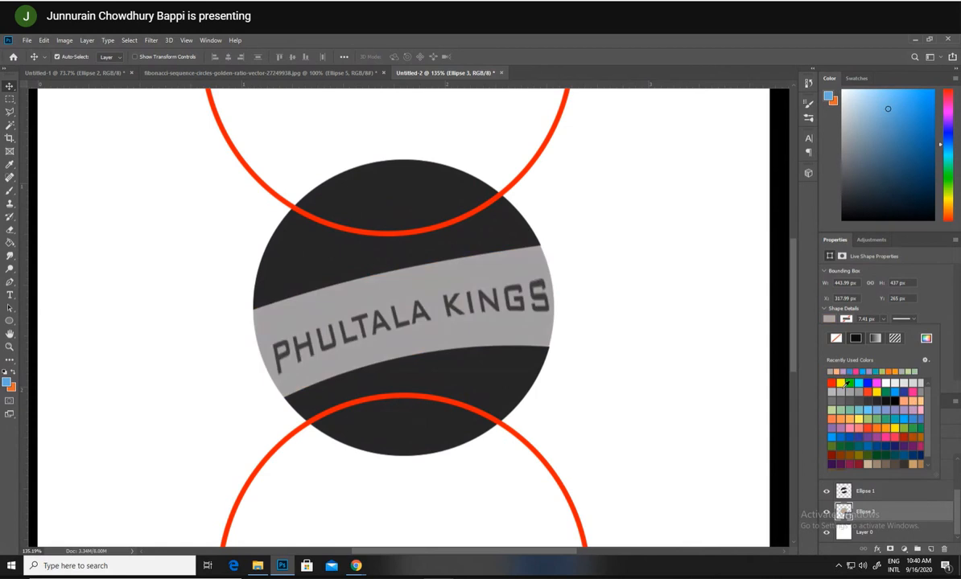
{"action": "left_click", "coordinate": [840, 383]}
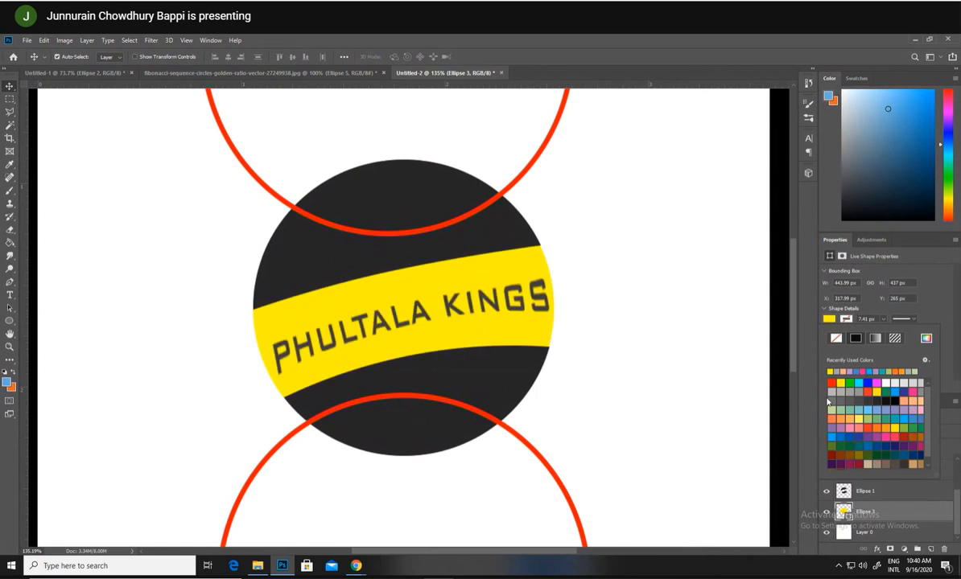
{"action": "left_click", "coordinate": [838, 391]}
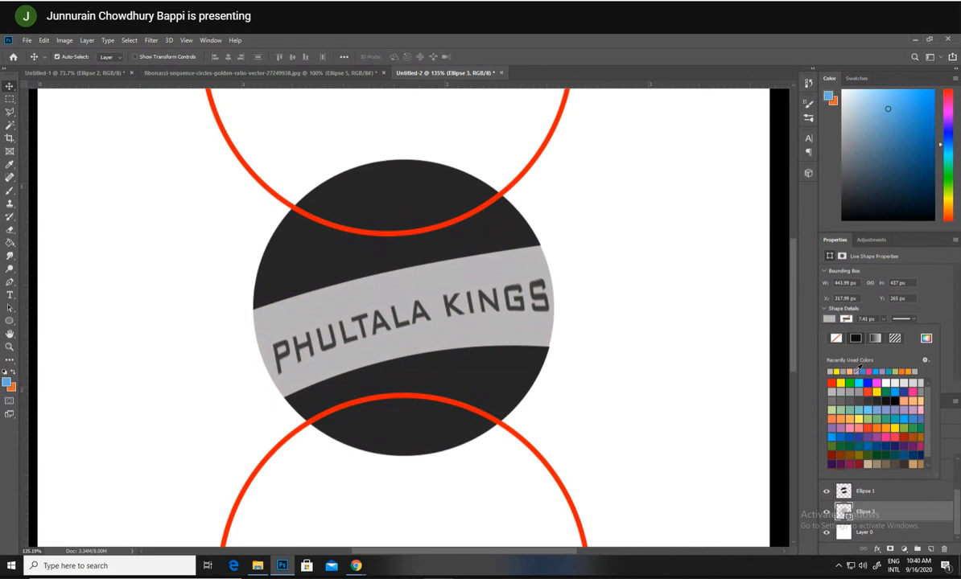
{"action": "left_click", "coordinate": [912, 410]}
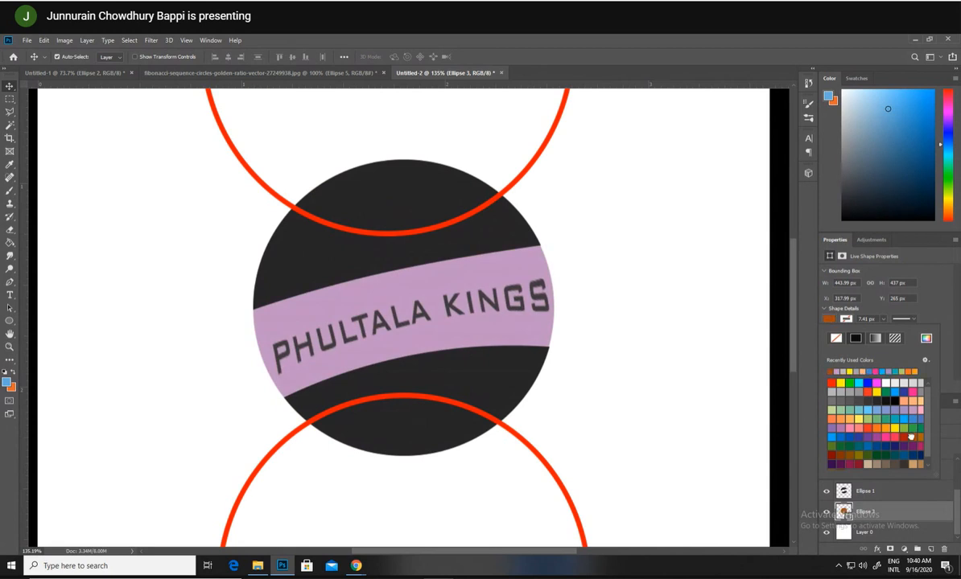
- Try pastel pink, pale green and soft yellow as the backing circle's fill
{"action": "left_click", "coordinate": [917, 415]}
{"action": "left_click", "coordinate": [918, 401]}
{"action": "left_click", "coordinate": [919, 401]}
{"action": "left_click", "coordinate": [918, 411]}
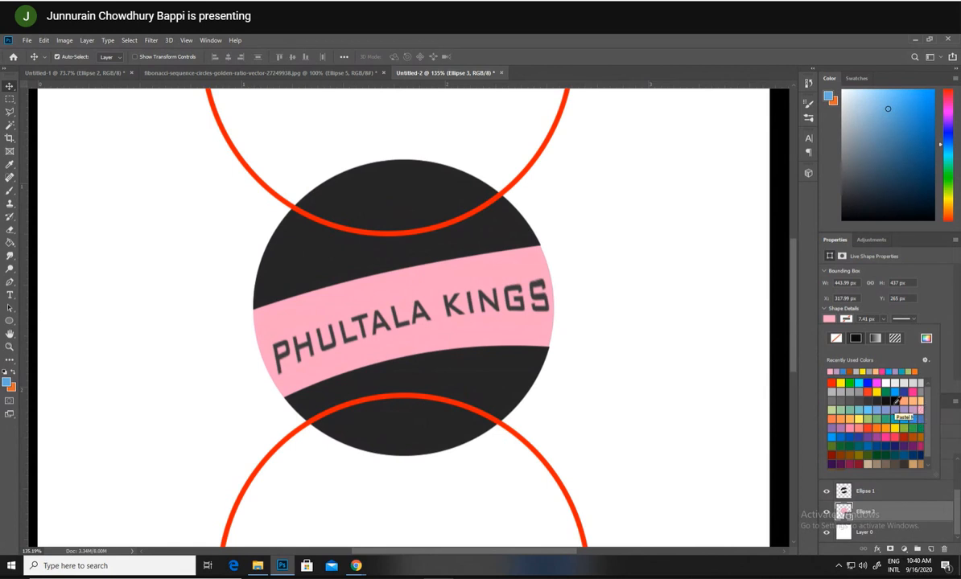
{"action": "left_click", "coordinate": [832, 384]}
{"action": "left_click", "coordinate": [842, 412]}
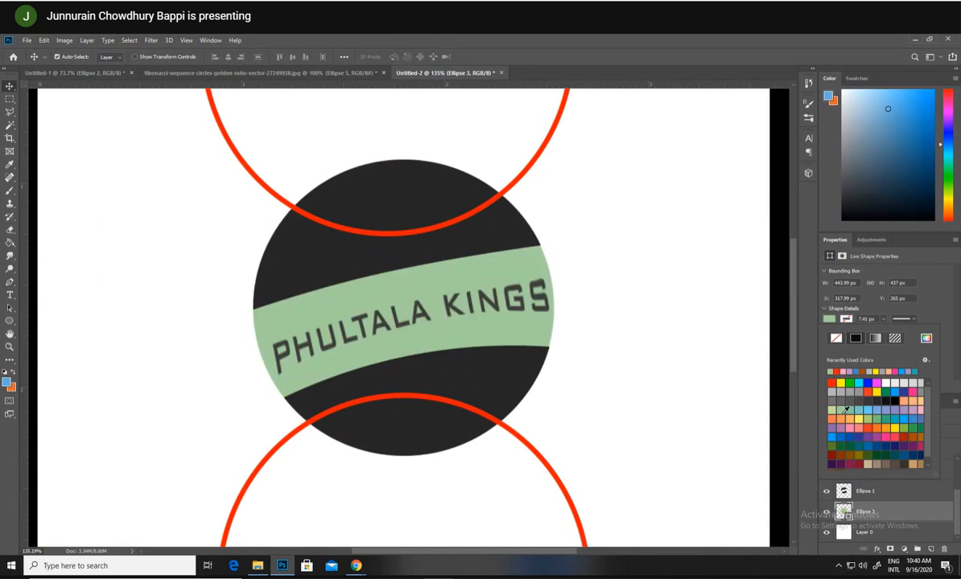
{"action": "left_click", "coordinate": [858, 418]}
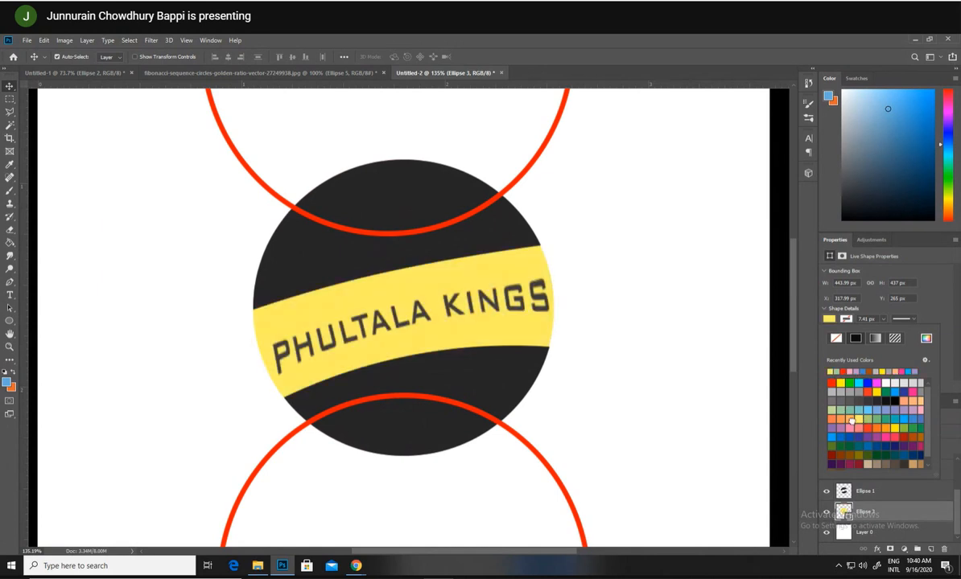
- Try light orange, medium green, bright blue and cyan as the backing circle's fill
{"action": "left_click", "coordinate": [849, 414]}
{"action": "left_click", "coordinate": [839, 419]}
{"action": "left_click", "coordinate": [832, 421]}
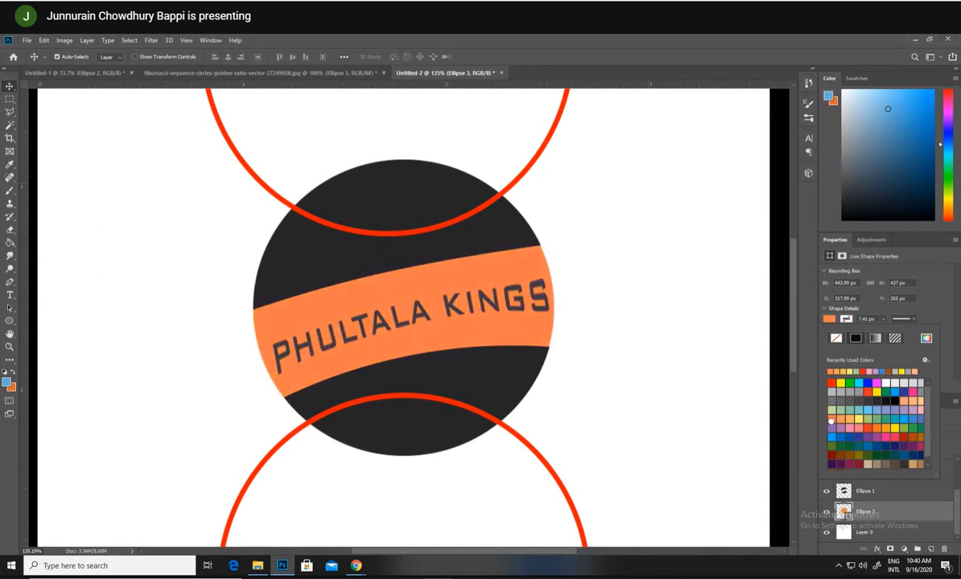
{"action": "left_click", "coordinate": [879, 419]}
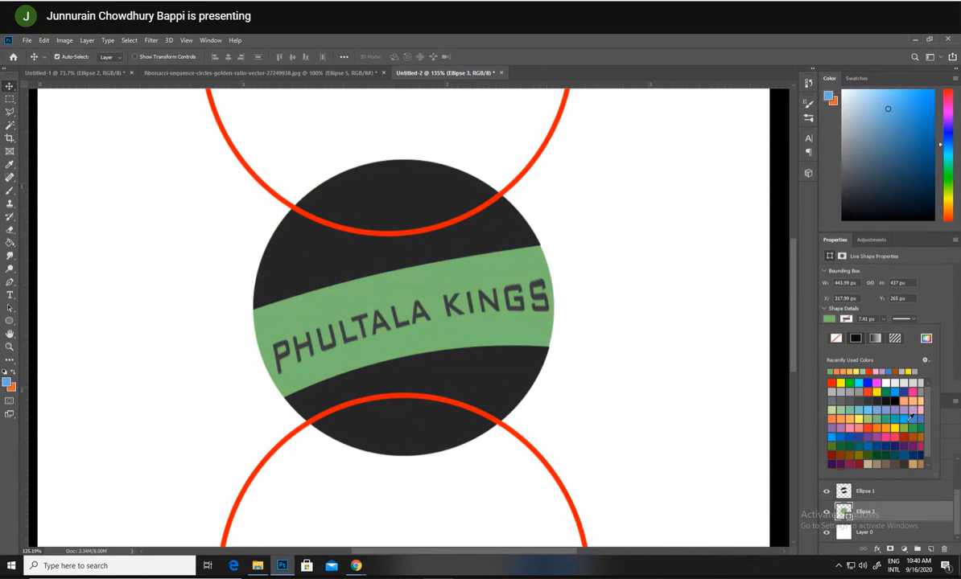
{"action": "left_click", "coordinate": [907, 420]}
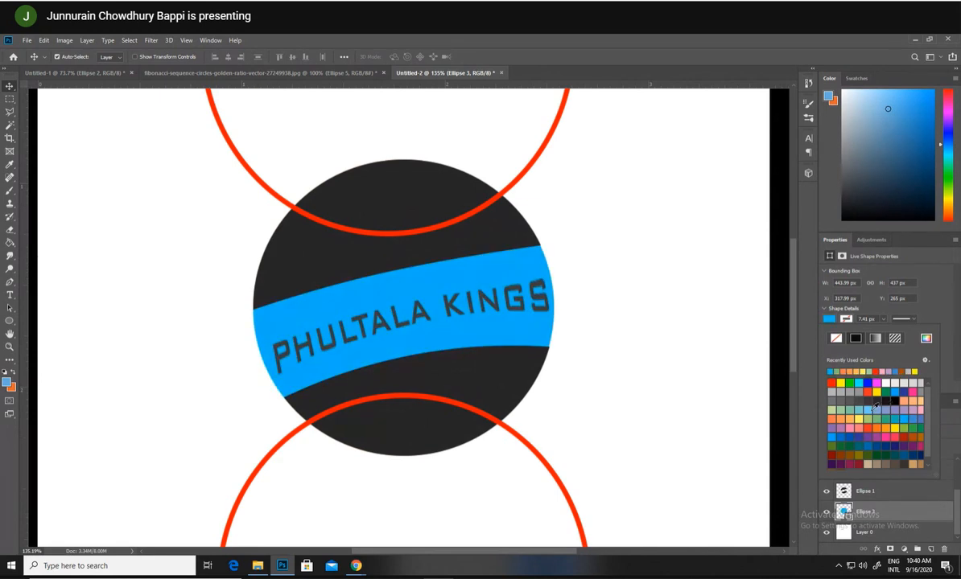
{"action": "left_click", "coordinate": [840, 372]}
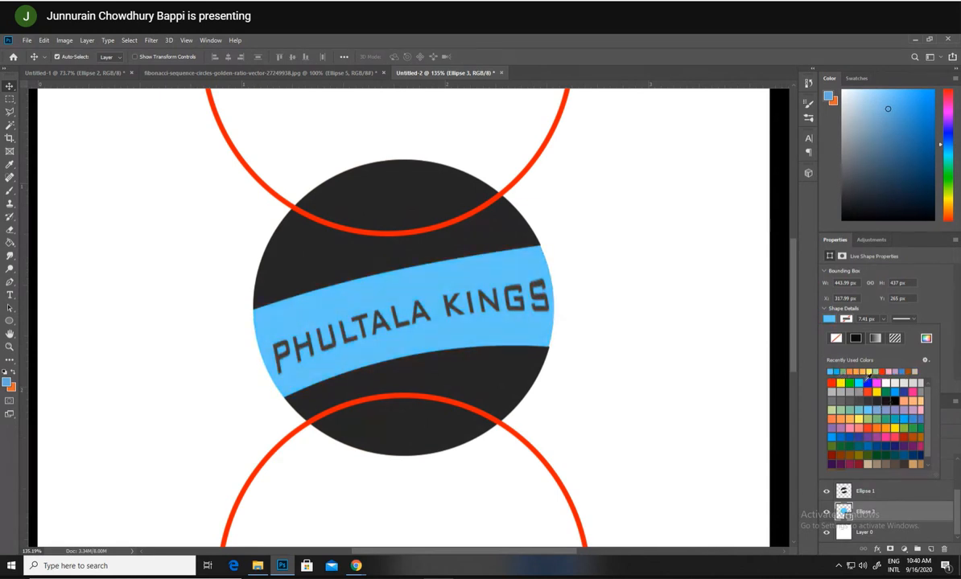
{"action": "left_click", "coordinate": [860, 382]}
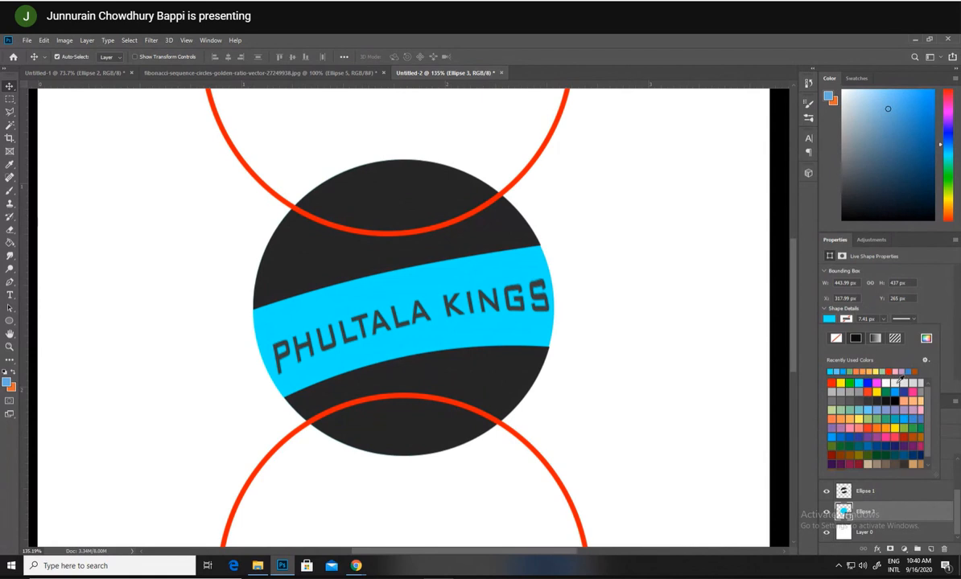
- Compare light and mid grey fills, including 15% Gray, with pale green on the backing circle
{"action": "left_click", "coordinate": [903, 383]}
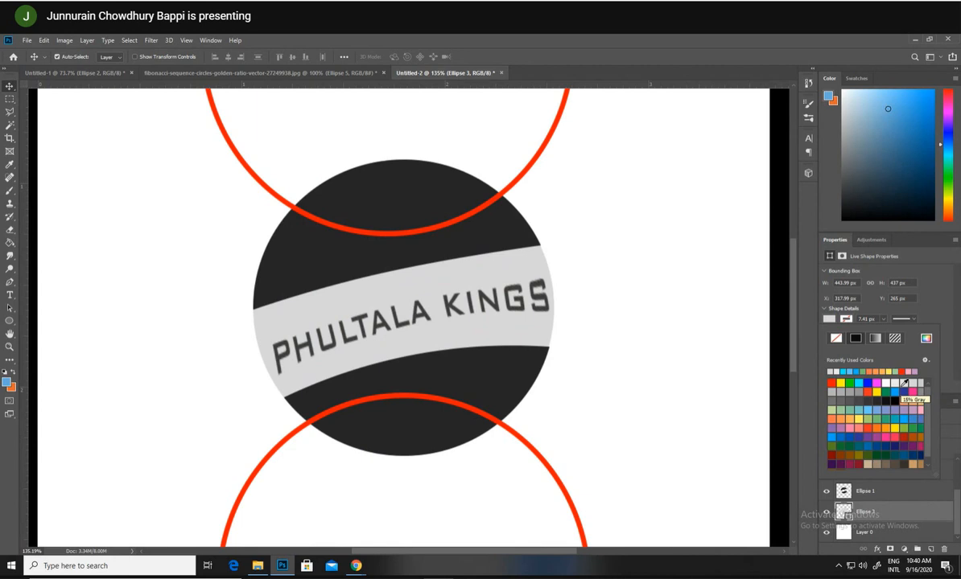
{"action": "left_click", "coordinate": [850, 389]}
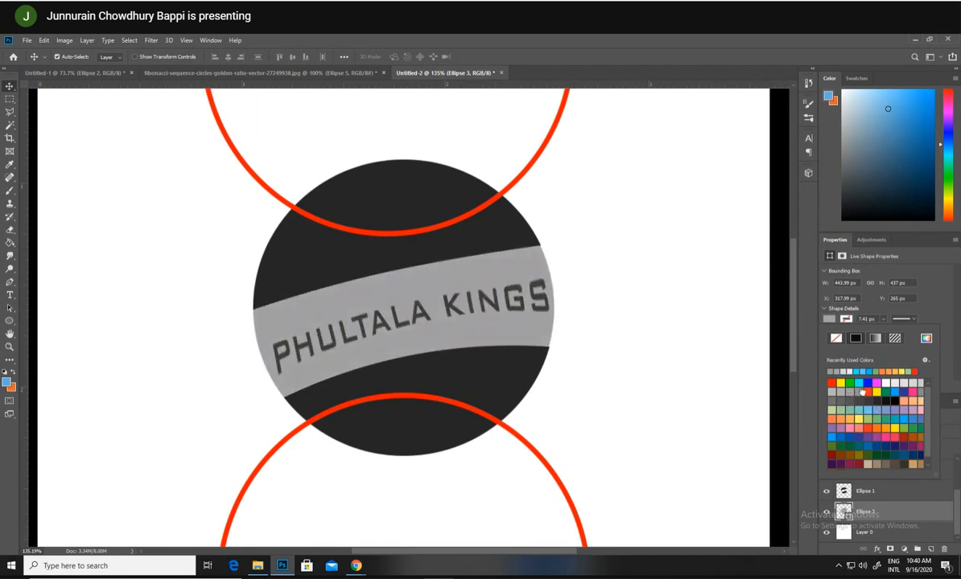
{"action": "left_click", "coordinate": [863, 399]}
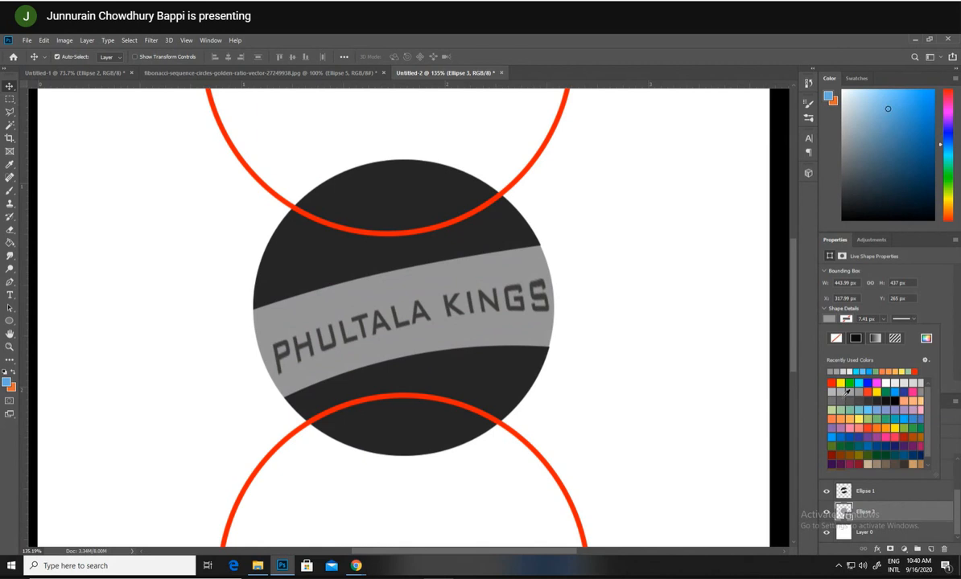
{"action": "left_click", "coordinate": [841, 411]}
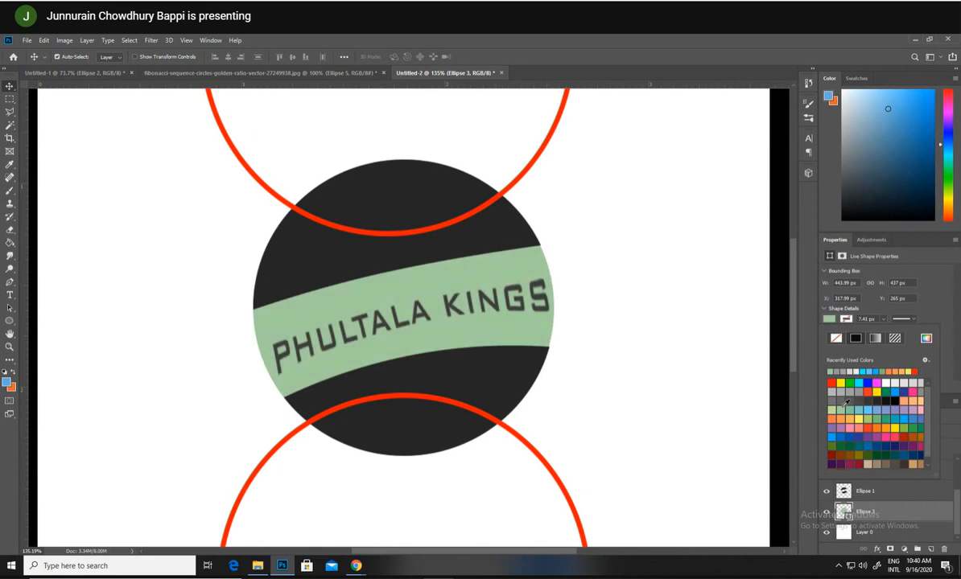
{"action": "left_click", "coordinate": [840, 392]}
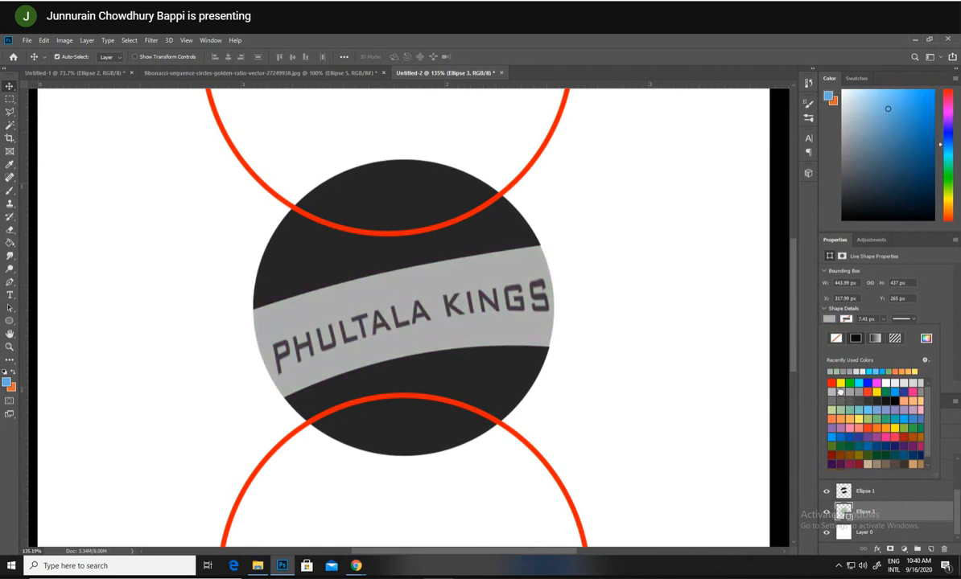
{"action": "left_click", "coordinate": [895, 384]}
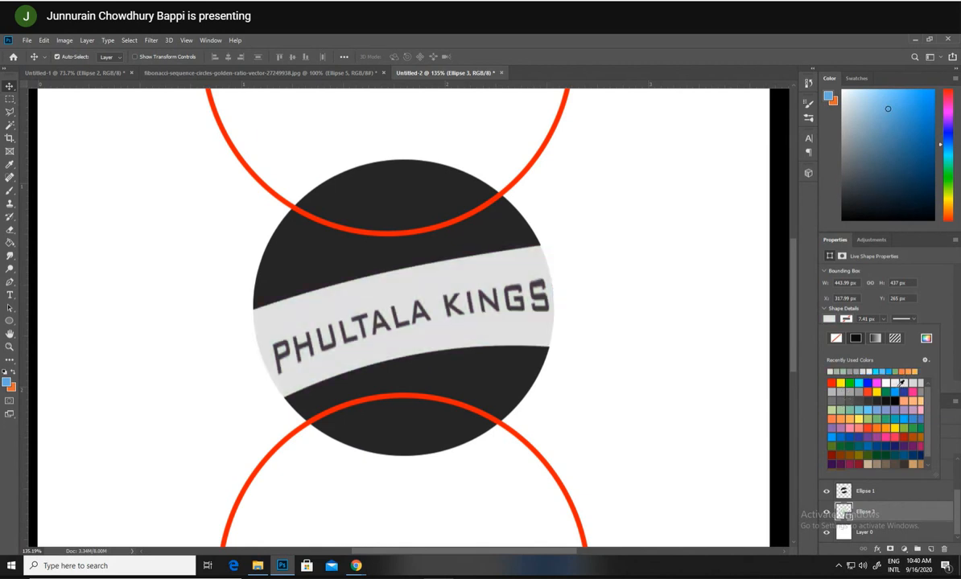
- Try beige, brown, strong orange and teal as the backing circle's fill
{"action": "scroll", "coordinate": [896, 424], "scroll_direction": "down", "scroll_amount": 1}
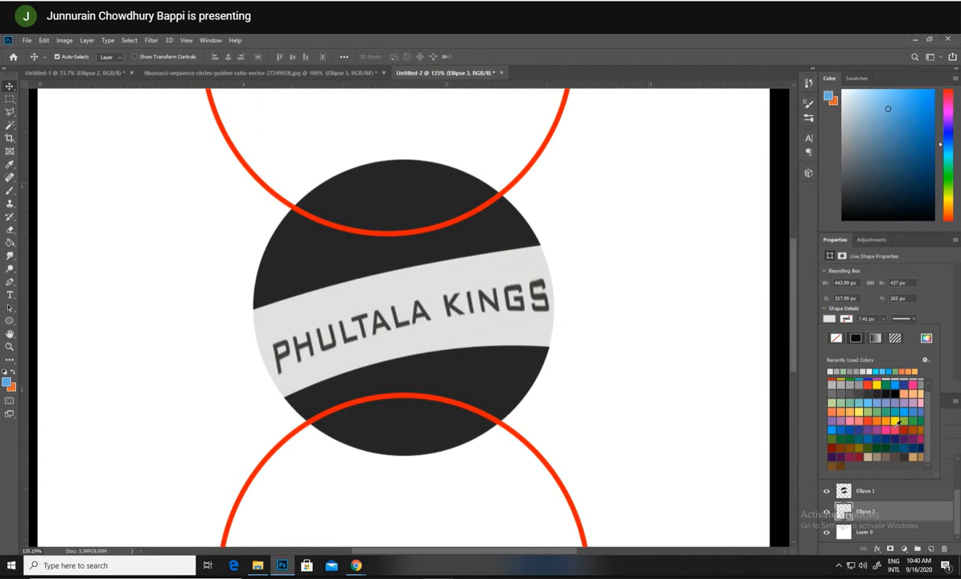
{"action": "left_click", "coordinate": [867, 458]}
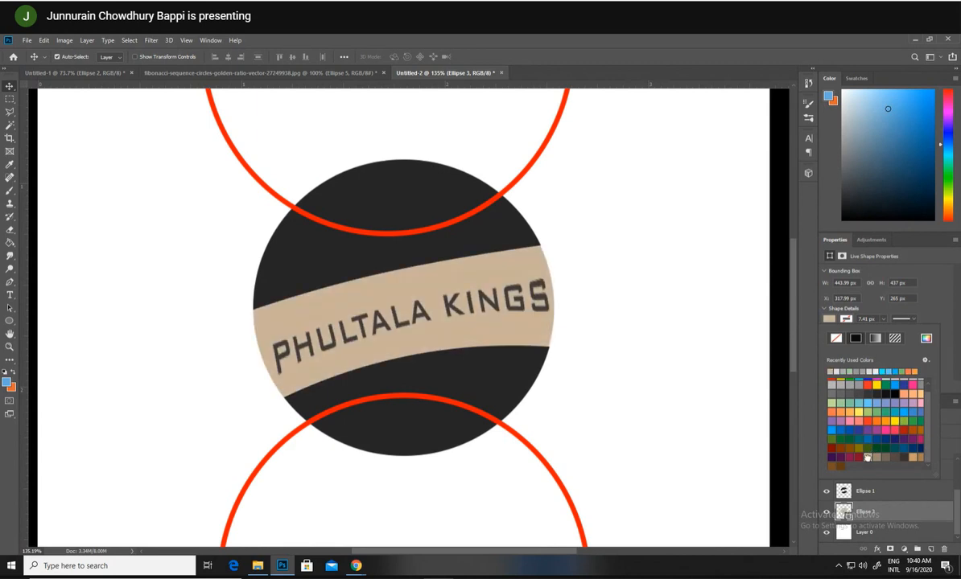
{"action": "left_click", "coordinate": [876, 457]}
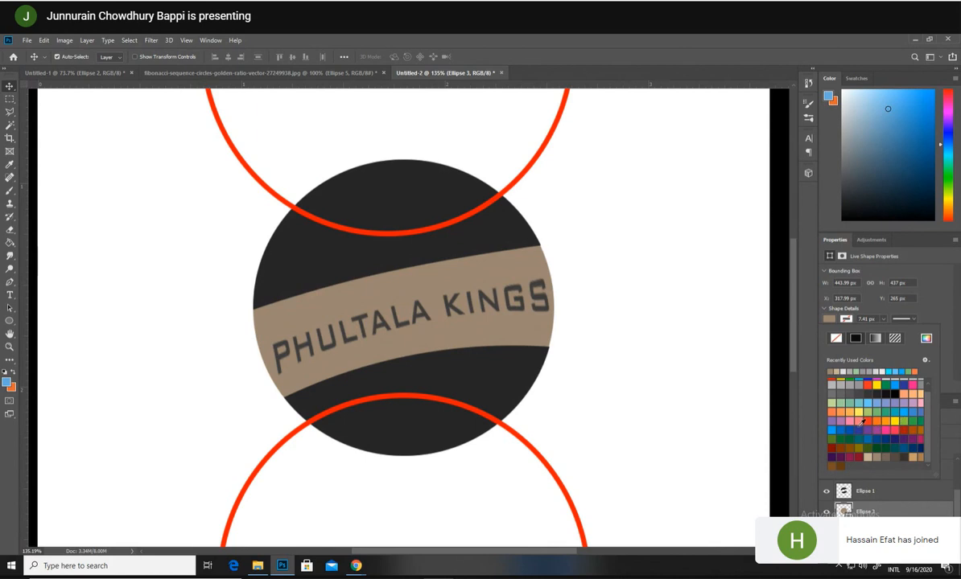
{"action": "left_click", "coordinate": [853, 420]}
{"action": "left_click", "coordinate": [876, 421]}
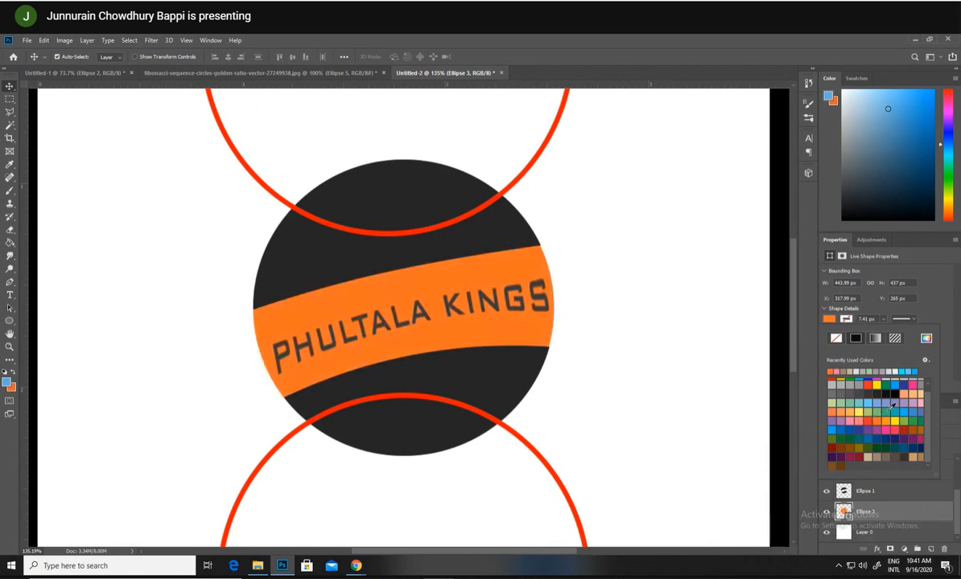
{"action": "left_click", "coordinate": [902, 410]}
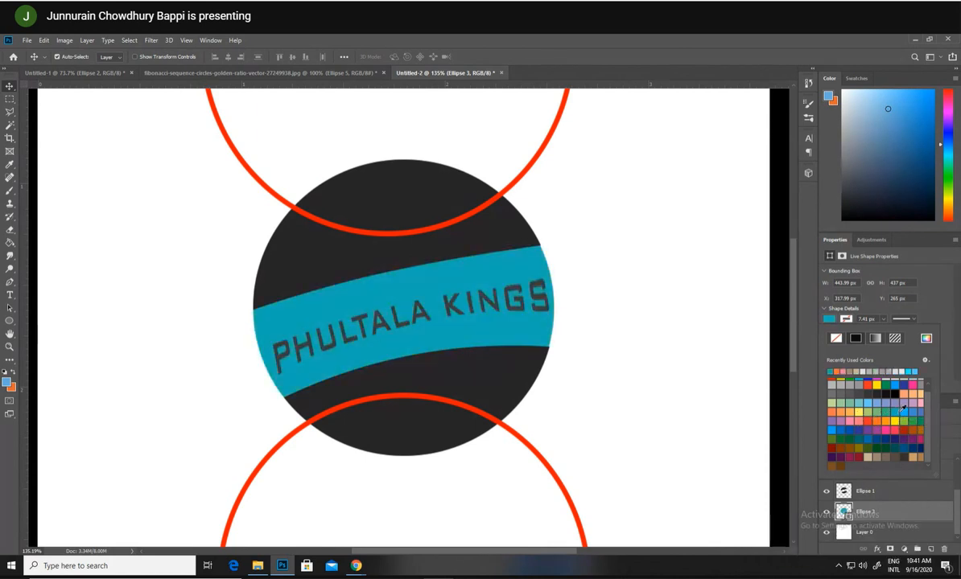
- Fill the backing circle with light peach after trying bright cyan from the recently used colours
{"action": "scroll", "coordinate": [902, 410], "scroll_direction": "up", "scroll_amount": 1}
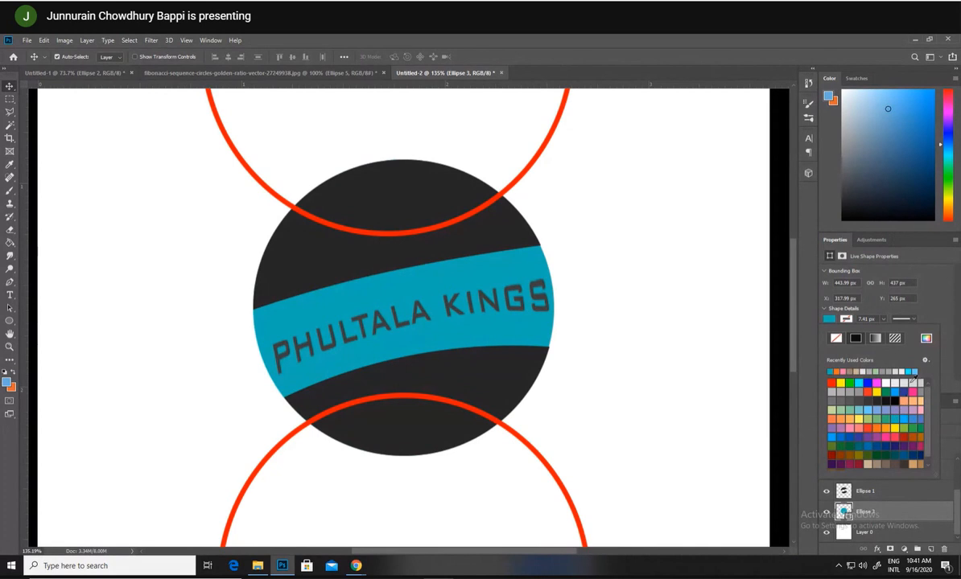
{"action": "left_click", "coordinate": [913, 370]}
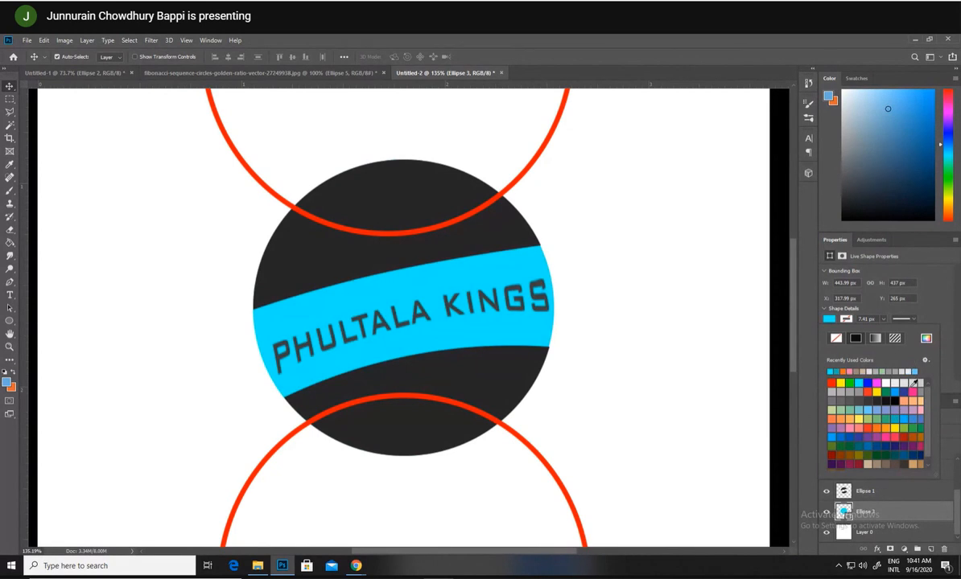
{"action": "left_click", "coordinate": [912, 402]}
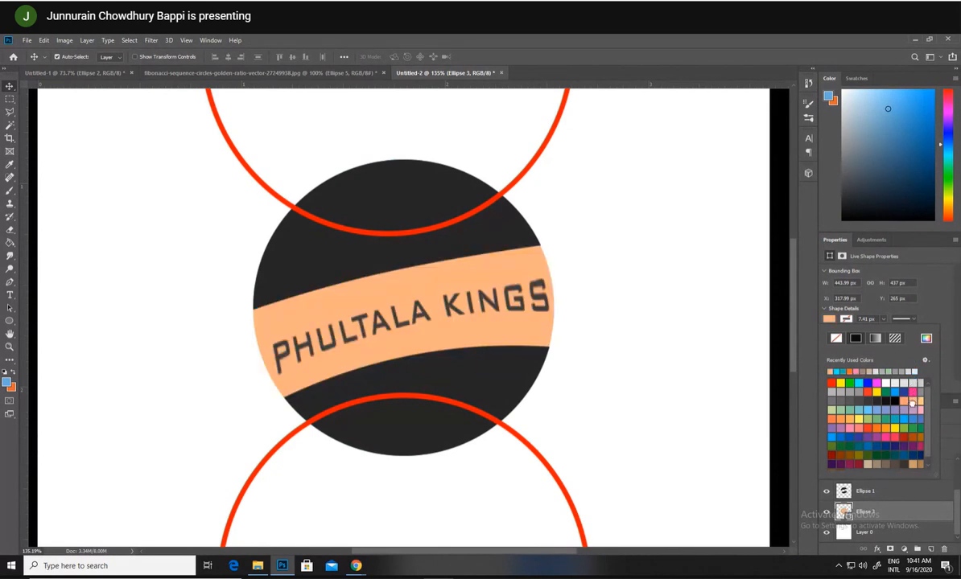
- Fill the backing circle with a pale yellow-orange and select the upper red circle outline
{"action": "left_click", "coordinate": [919, 400]}
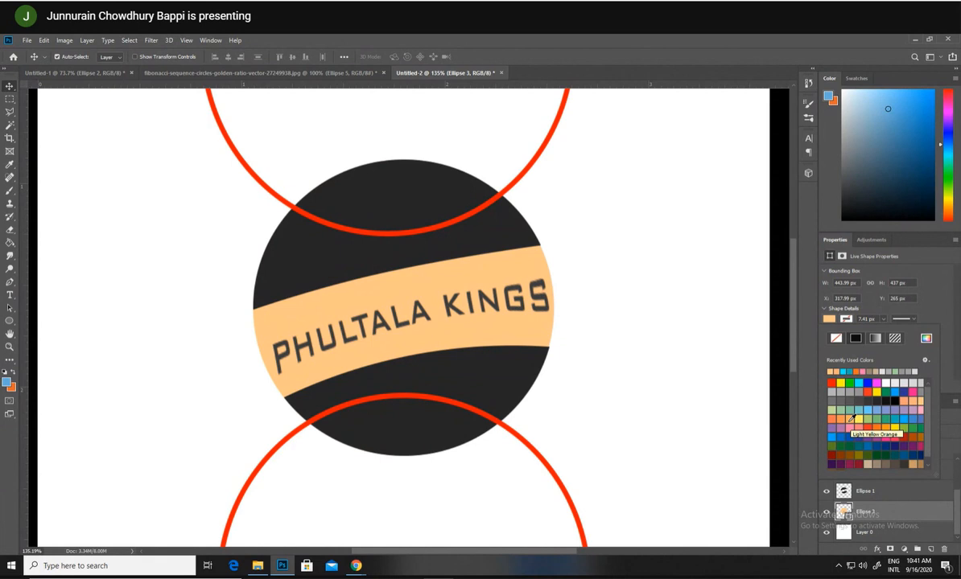
{"action": "left_click", "coordinate": [515, 421]}
{"action": "key", "text": "z"}
{"action": "left_click_drag", "start_coordinate": [500, 427], "coordinate": [469, 418]}
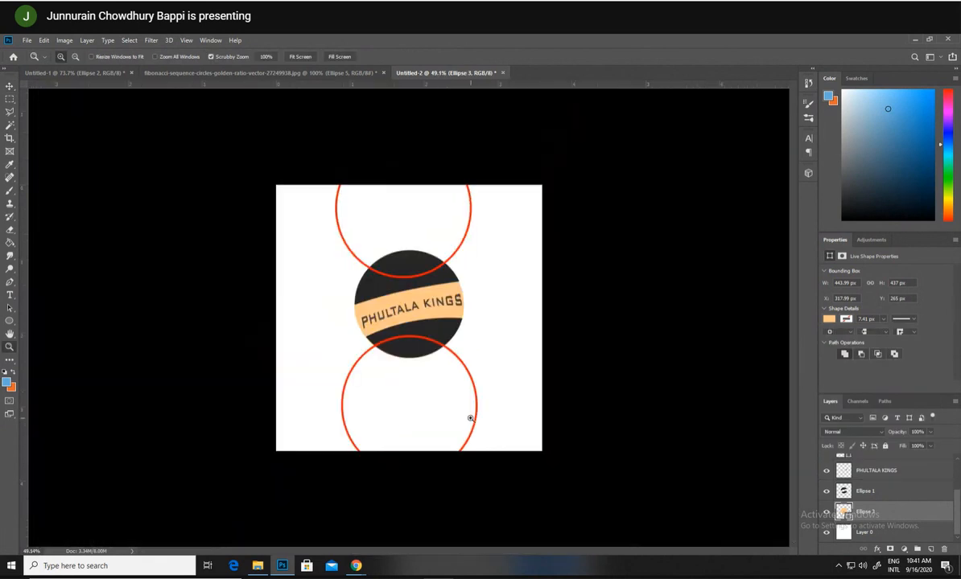
{"action": "left_click_drag", "start_coordinate": [457, 355], "coordinate": [499, 342]}
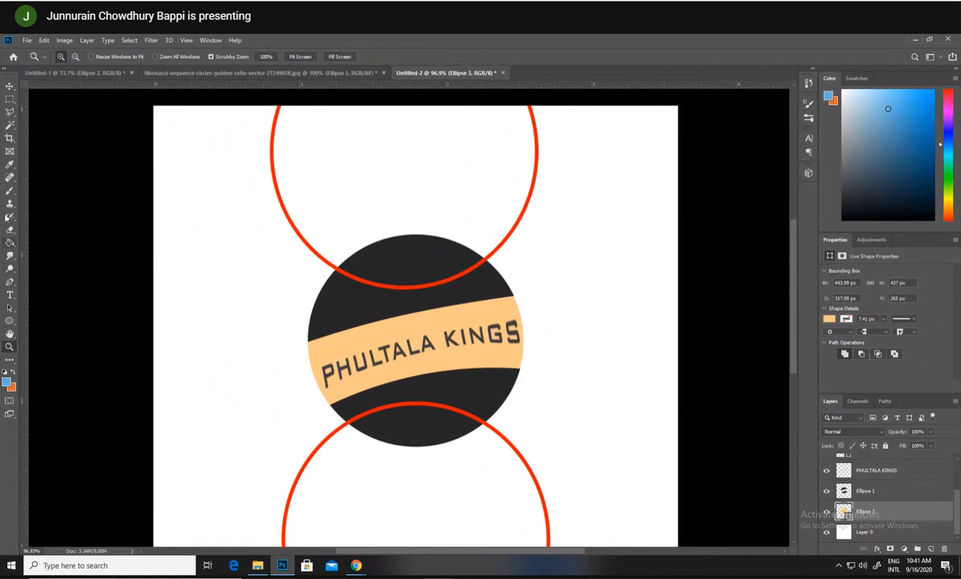
{"action": "left_click", "coordinate": [9, 86]}
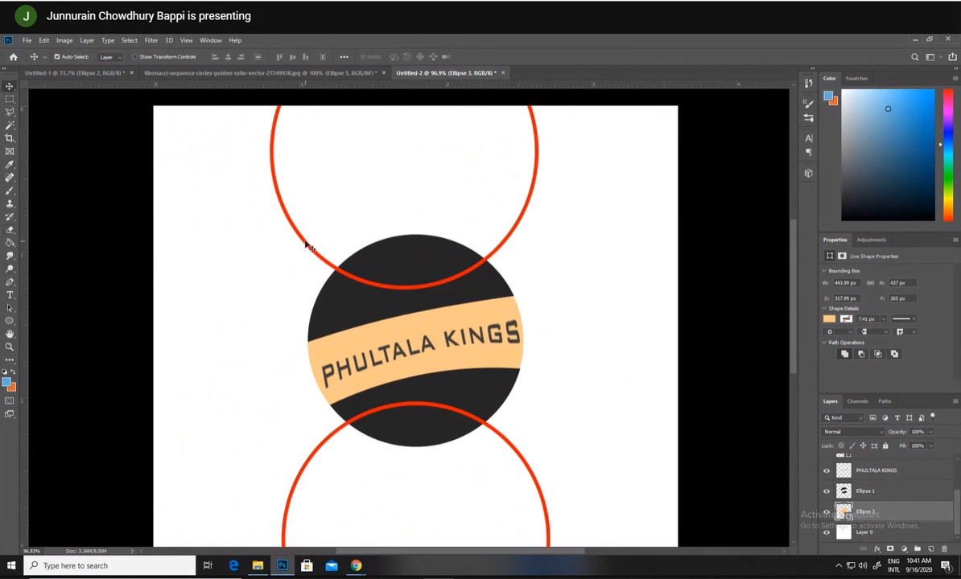
{"action": "left_click", "coordinate": [308, 246]}
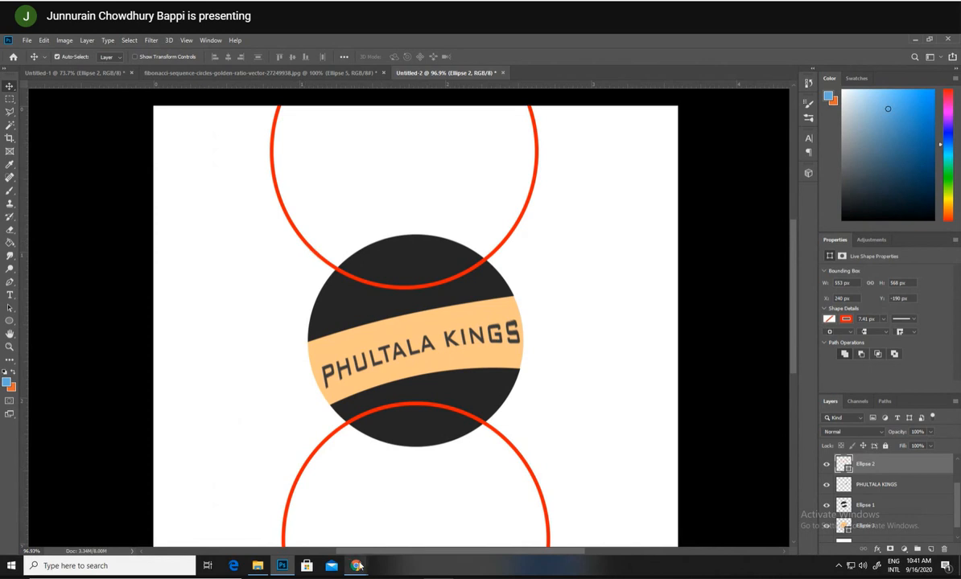
- Switch to Chrome and search Google Images for FOOTBALL in a new tab
{"action": "mouse_move", "coordinate": [356, 566]}
{"action": "left_click", "coordinate": [320, 534]}
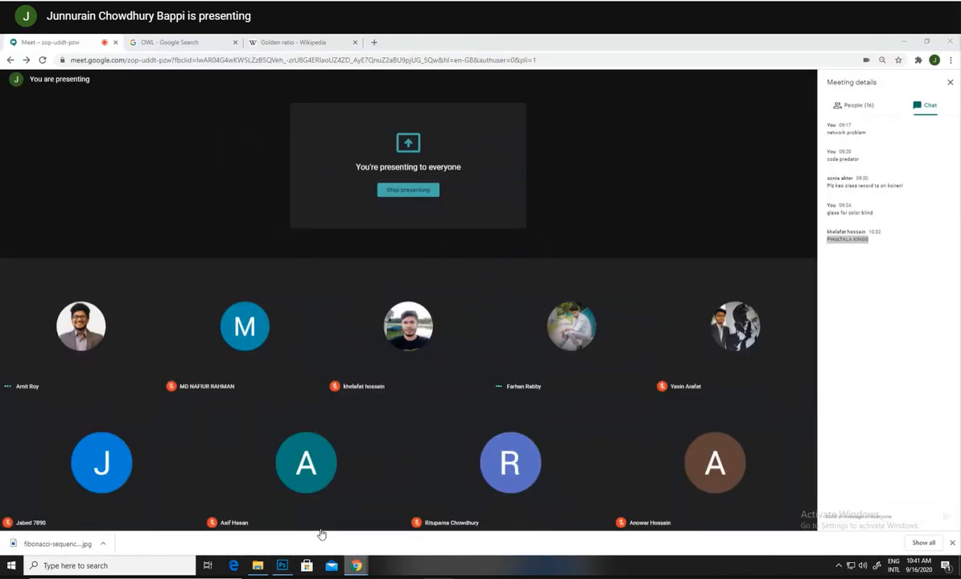
{"action": "left_click", "coordinate": [328, 47]}
{"action": "left_click", "coordinate": [373, 42]}
{"action": "left_click", "coordinate": [401, 255]}
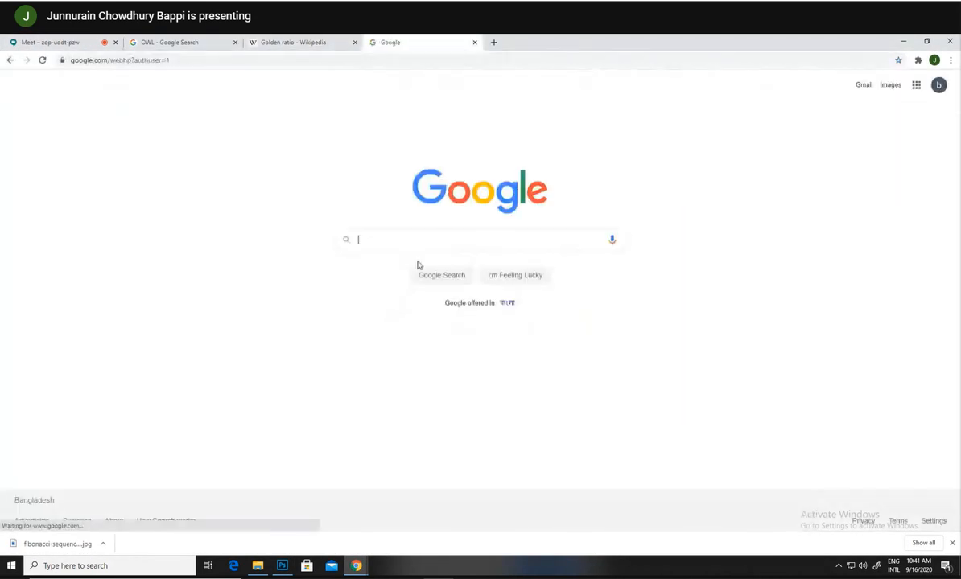
{"action": "type", "text": "FOOTB"}
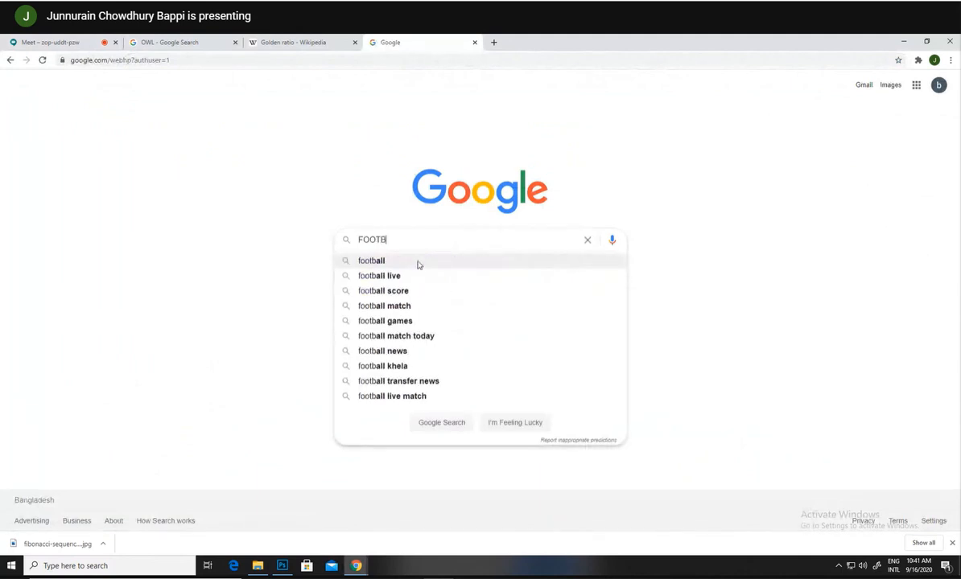
{"action": "type", "text": "ALL"}
{"action": "key", "text": "Return"}
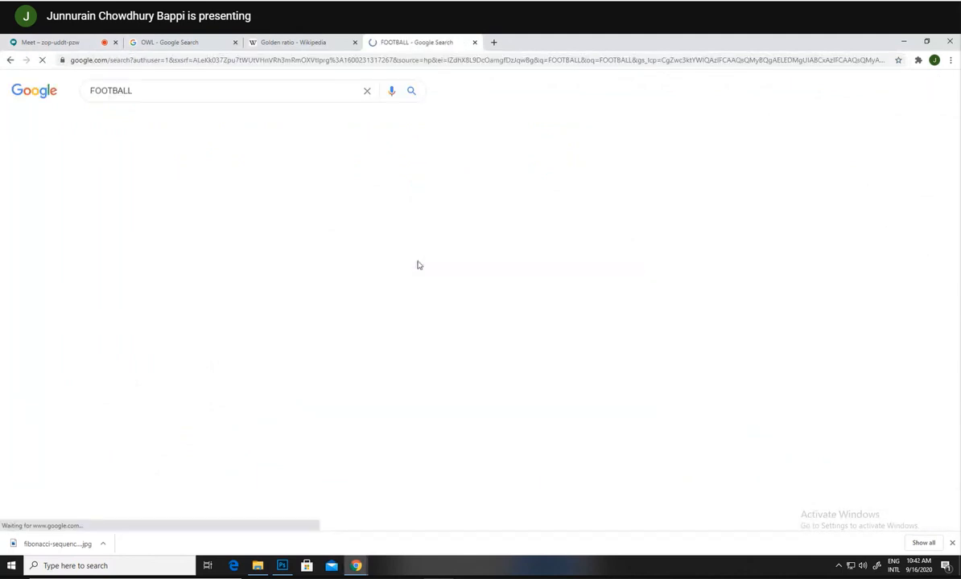
{"action": "left_click", "coordinate": [172, 121]}
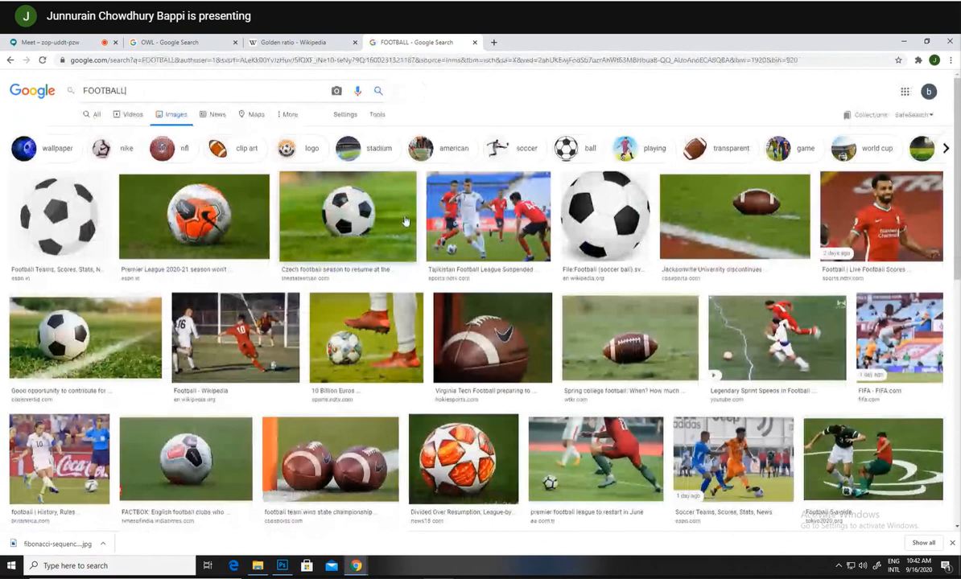
- Look through the football photos, refine the image search to FOOTBALL DESIGN and examine the ball designs
{"action": "scroll", "coordinate": [427, 266], "scroll_direction": "down", "scroll_amount": 1}
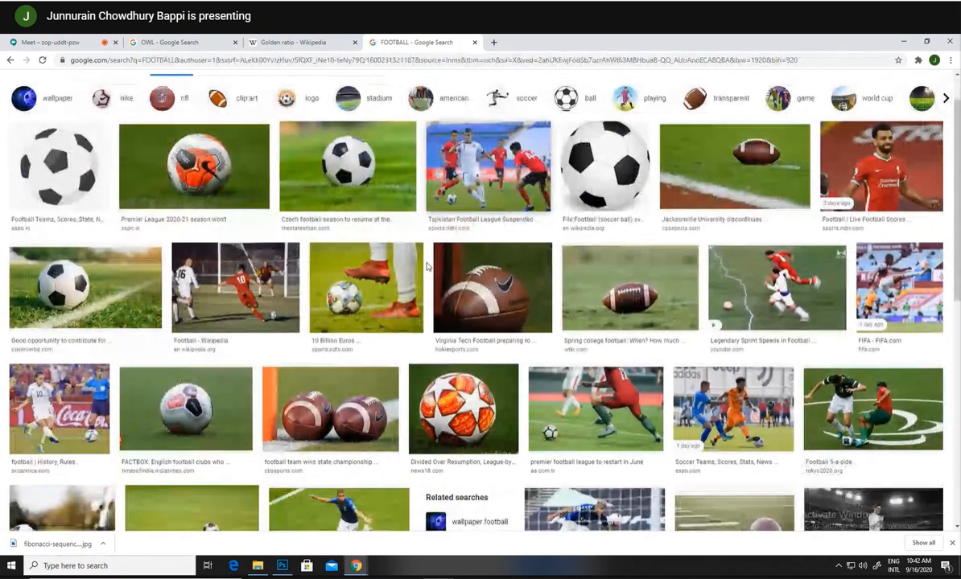
{"action": "scroll", "coordinate": [427, 267], "scroll_direction": "down", "scroll_amount": 2}
{"action": "scroll", "coordinate": [428, 266], "scroll_direction": "down", "scroll_amount": 2}
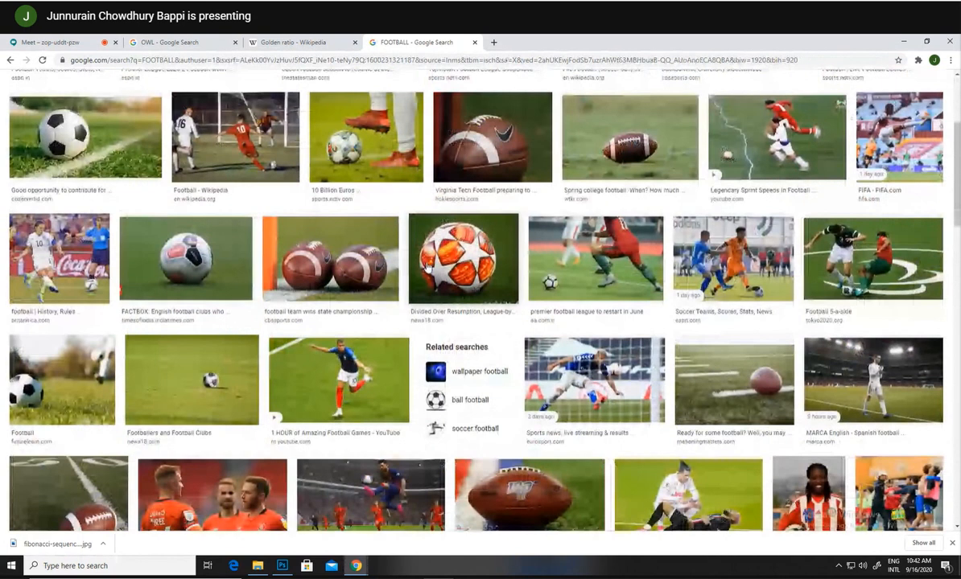
{"action": "scroll", "coordinate": [428, 265], "scroll_direction": "down", "scroll_amount": 5}
{"action": "scroll", "coordinate": [427, 257], "scroll_direction": "up", "scroll_amount": 8}
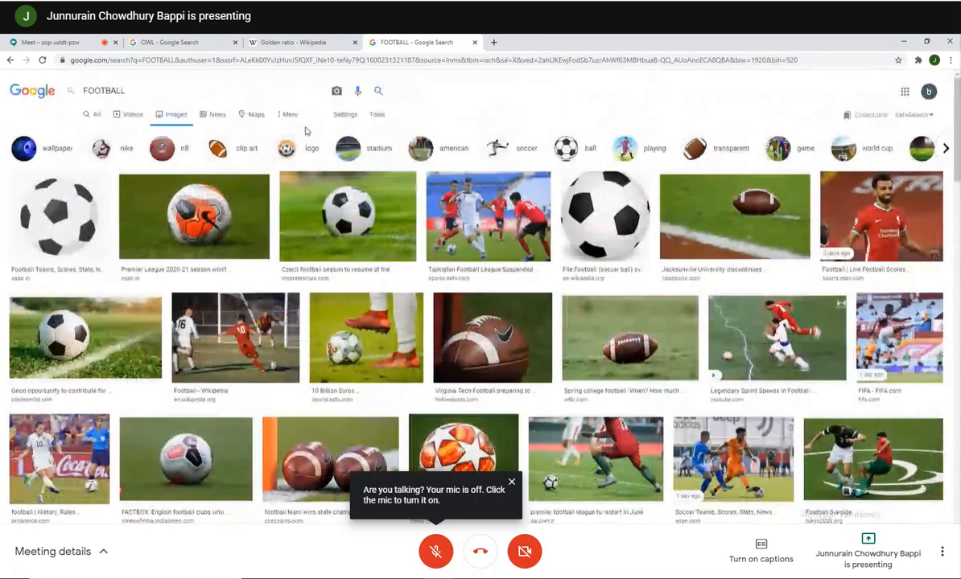
{"action": "left_click", "coordinate": [275, 95]}
{"action": "type", "text": "D"}
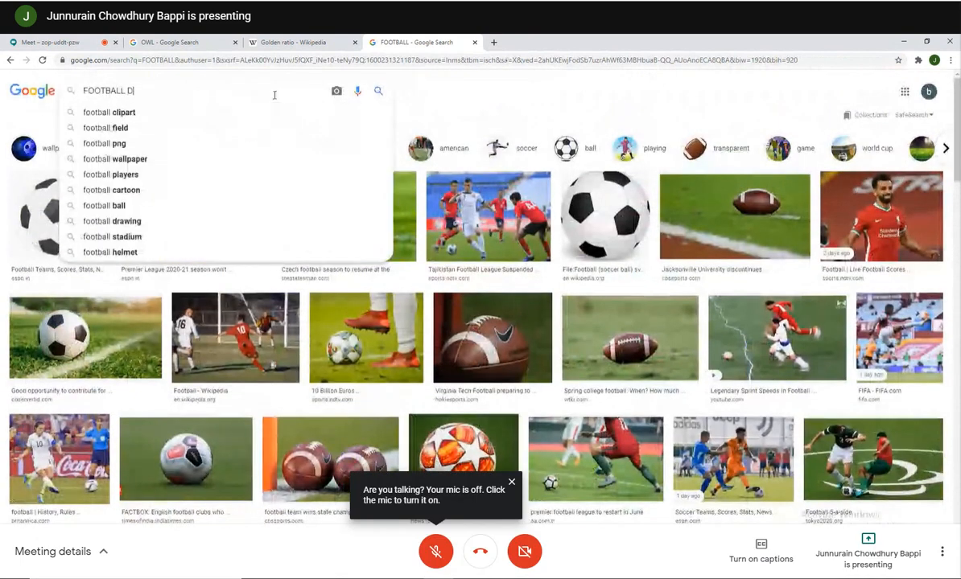
{"action": "type", "text": "ESIGN"}
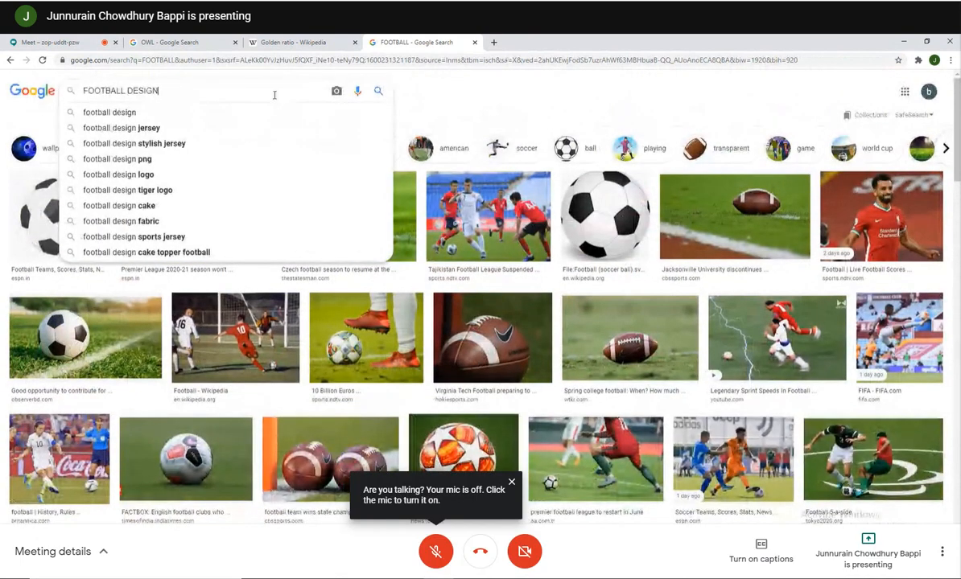
{"action": "key", "text": "Return"}
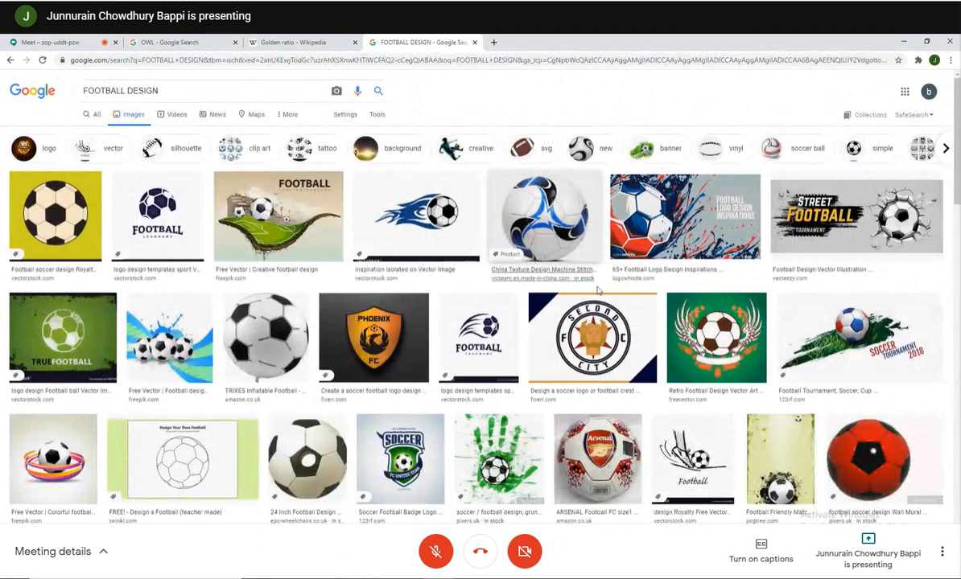
{"action": "scroll", "coordinate": [320, 413], "scroll_direction": "down", "scroll_amount": 1}
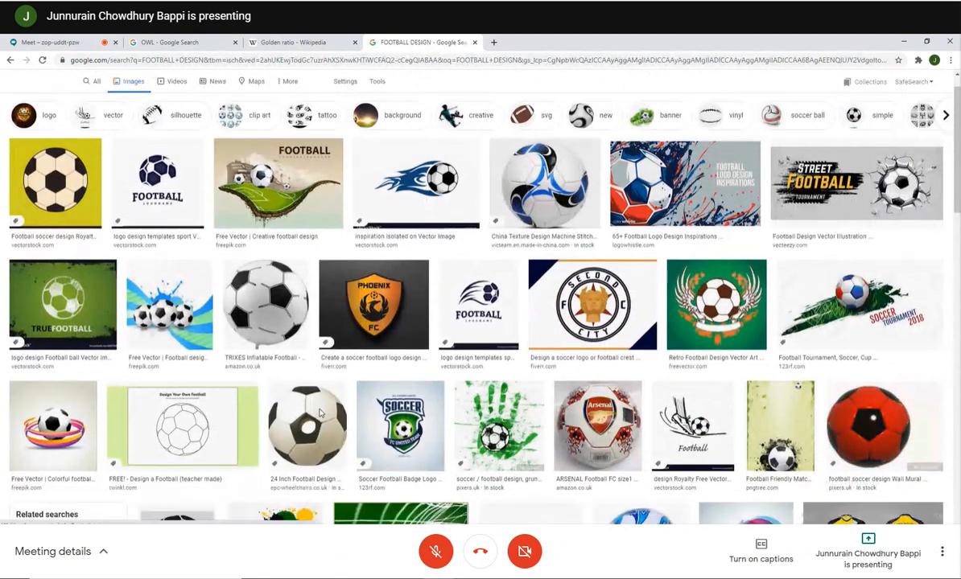
{"action": "scroll", "coordinate": [320, 412], "scroll_direction": "down", "scroll_amount": 3}
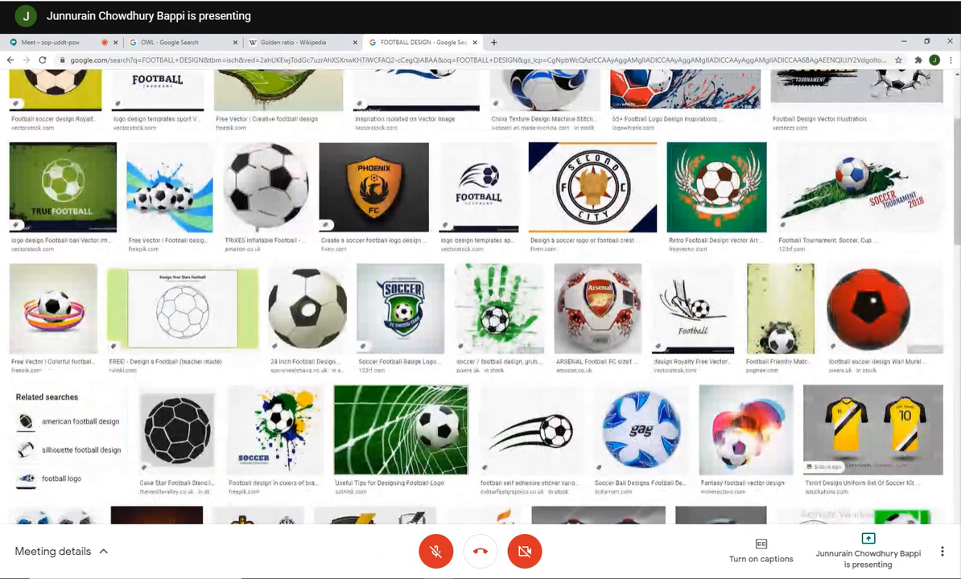
- Switch back to Photoshop and look through the available custom shapes with the Custom Shape tool
{"action": "key", "text": "alt+Tab"}
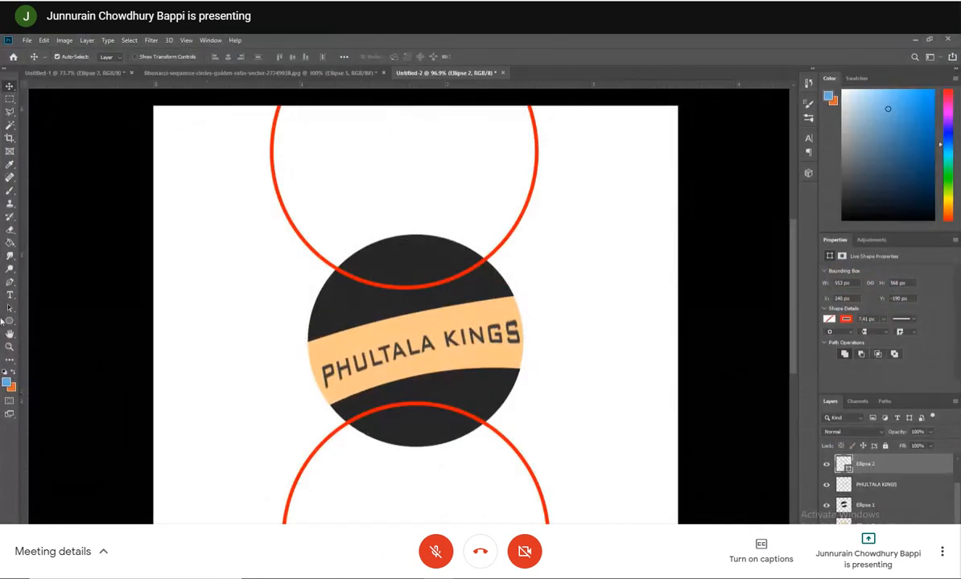
{"action": "right_click", "coordinate": [11, 322]}
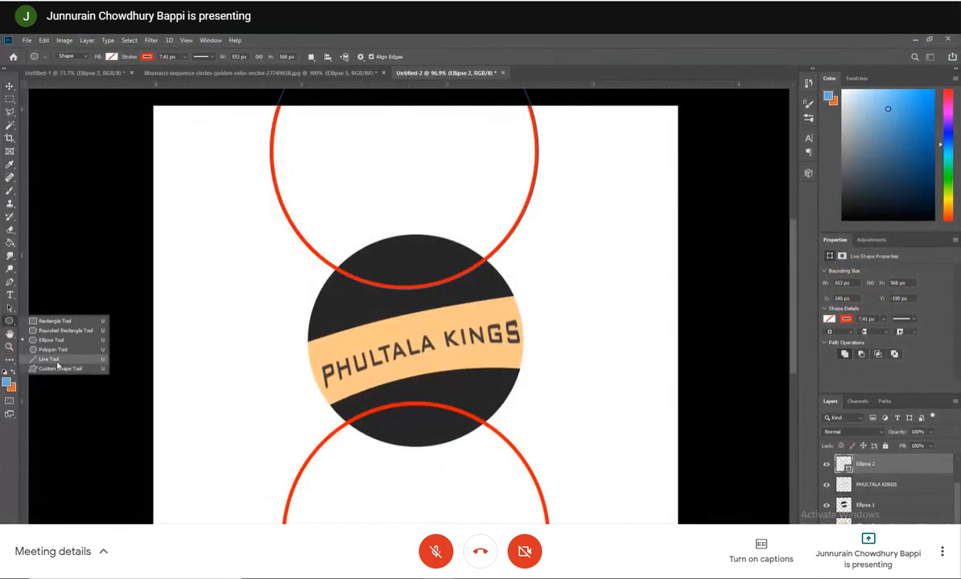
{"action": "left_click", "coordinate": [58, 367]}
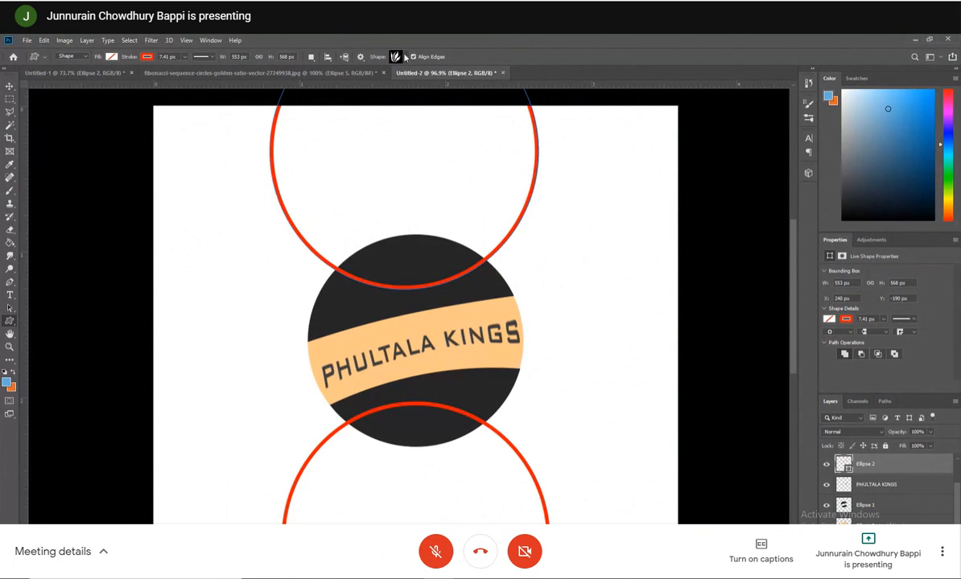
{"action": "left_click", "coordinate": [405, 56]}
{"action": "scroll", "coordinate": [406, 97], "scroll_direction": "down", "scroll_amount": 8}
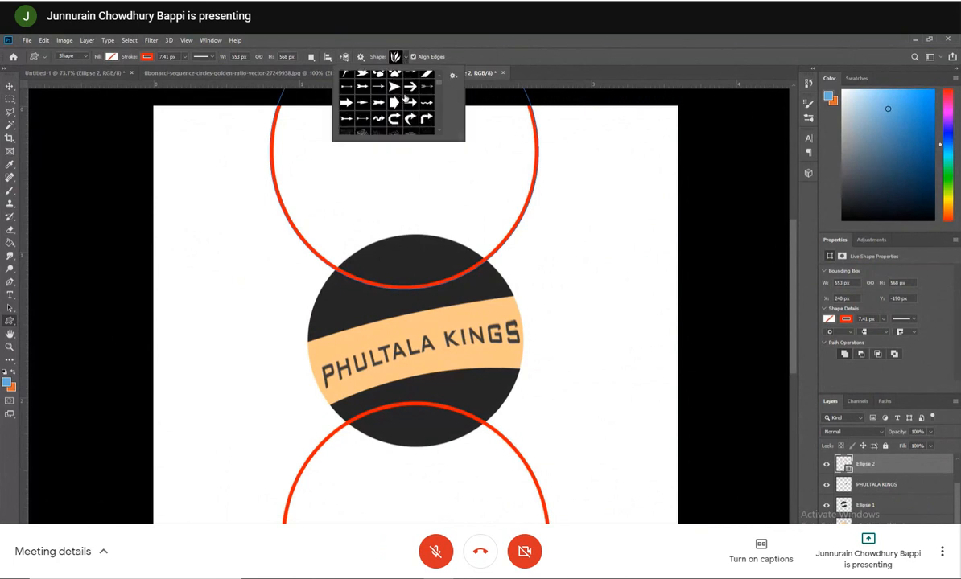
{"action": "scroll", "coordinate": [405, 97], "scroll_direction": "down", "scroll_amount": 8}
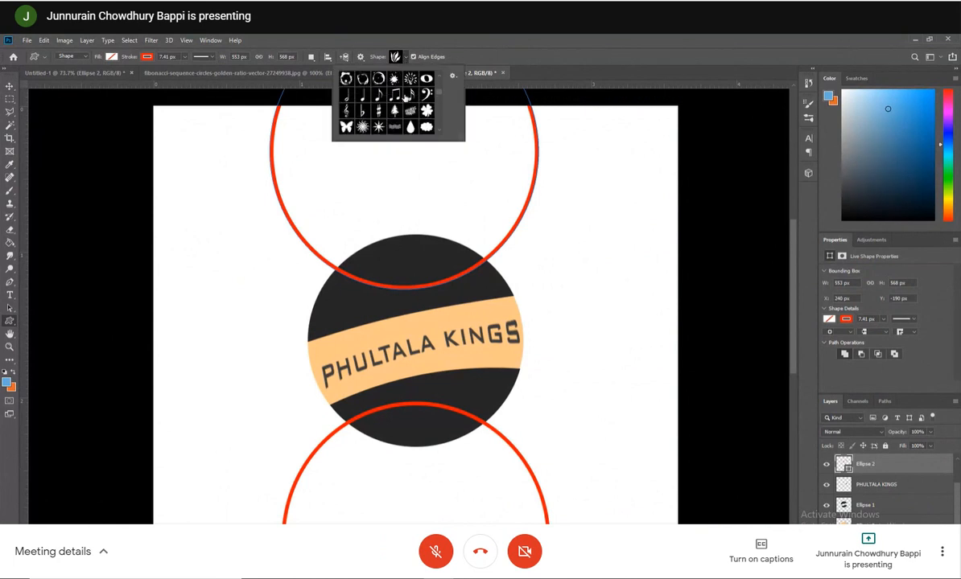
{"action": "scroll", "coordinate": [406, 98], "scroll_direction": "down", "scroll_amount": 3}
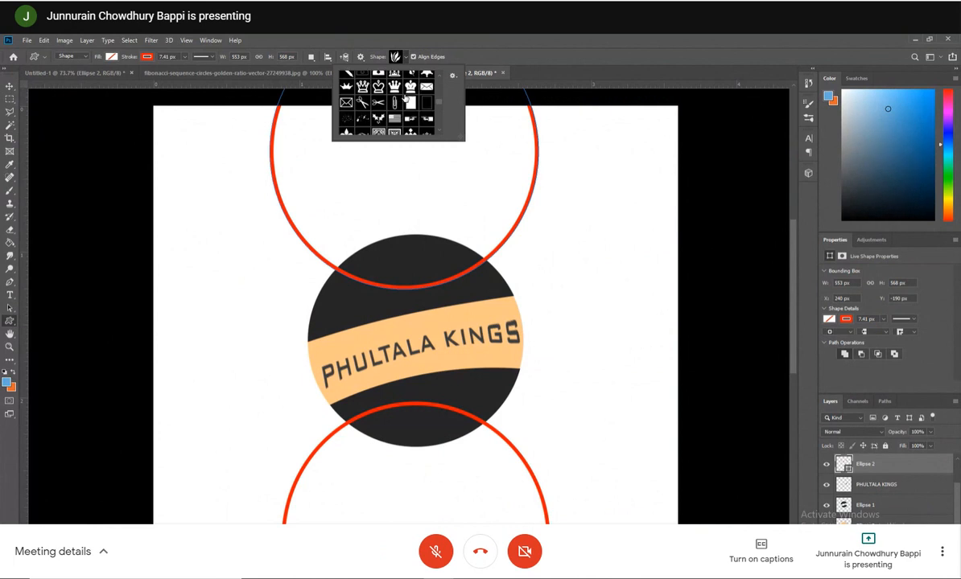
- Try drawing a five-sided polygon across the left side of the upper red circle and undo it
{"action": "left_click", "coordinate": [9, 320]}
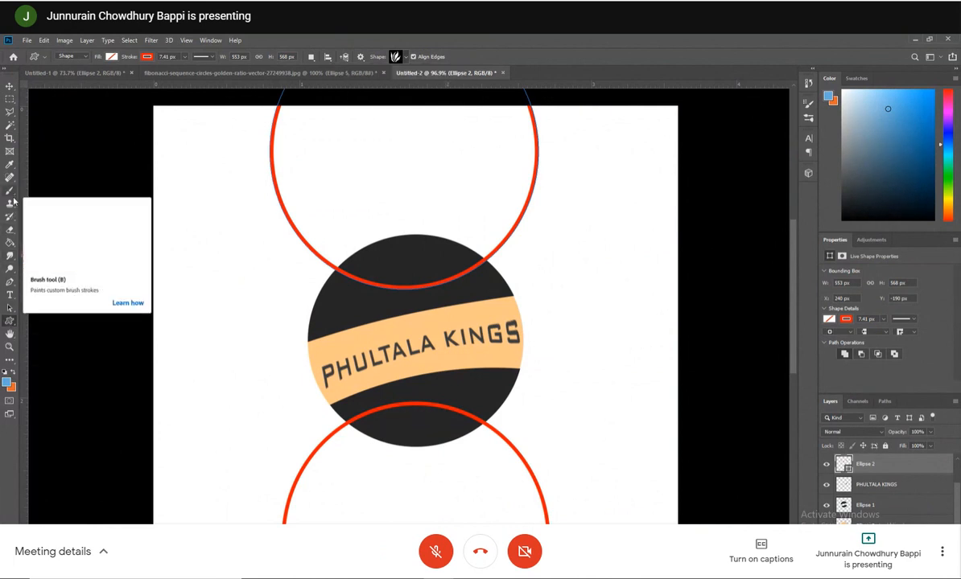
{"action": "left_click", "coordinate": [9, 320]}
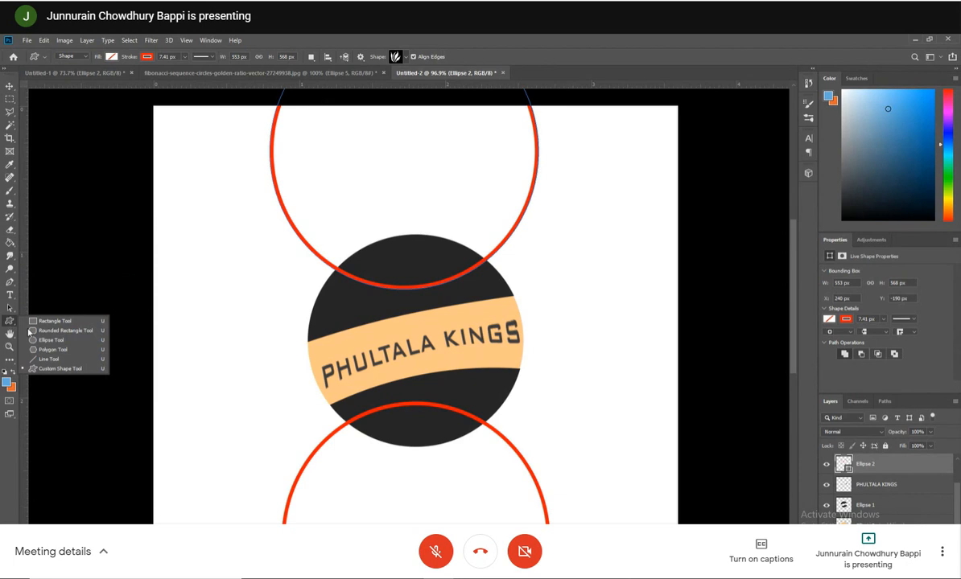
{"action": "left_click", "coordinate": [52, 349]}
{"action": "left_click_drag", "start_coordinate": [261, 198], "coordinate": [322, 251]}
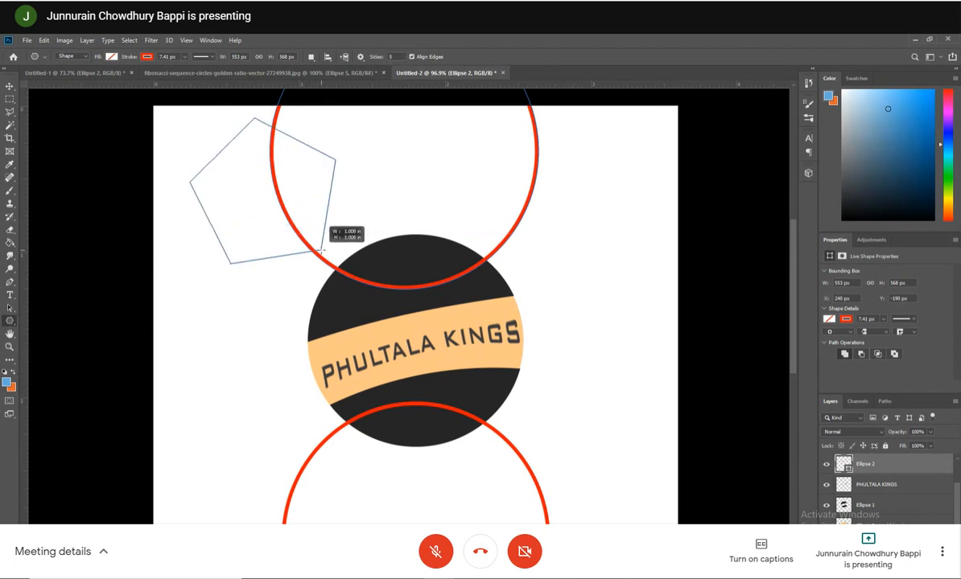
{"action": "mouse_move", "coordinate": [322, 251]}
{"action": "left_mouse_down"}
{"action": "mouse_move", "coordinate": [324, 274]}
{"action": "mouse_move", "coordinate": [333, 267]}
{"action": "left_mouse_up"}
{"action": "key", "text": "ctrl+z"}
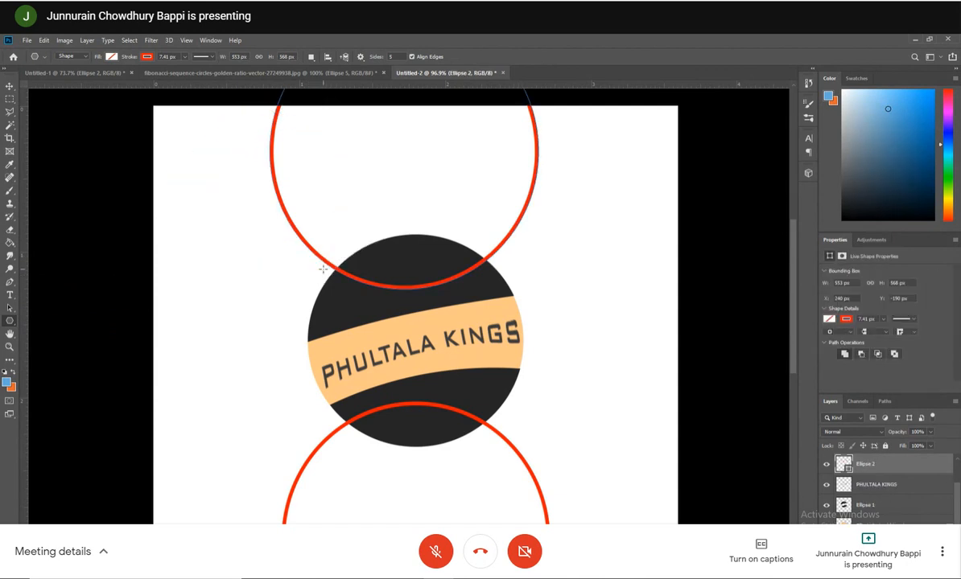
- Browse the preset custom shapes and choose the solid five-pointed star for the Custom Shape tool
{"action": "right_click", "coordinate": [10, 320]}
{"action": "left_click", "coordinate": [71, 369]}
{"action": "left_click", "coordinate": [405, 58]}
{"action": "scroll", "coordinate": [379, 93], "scroll_direction": "down", "scroll_amount": 4}
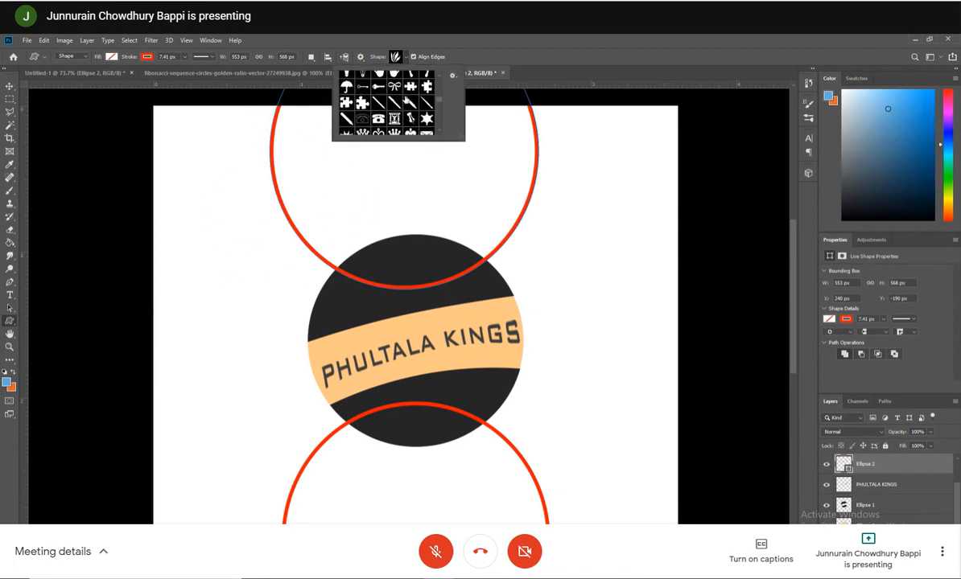
{"action": "scroll", "coordinate": [408, 98], "scroll_direction": "down", "scroll_amount": 6}
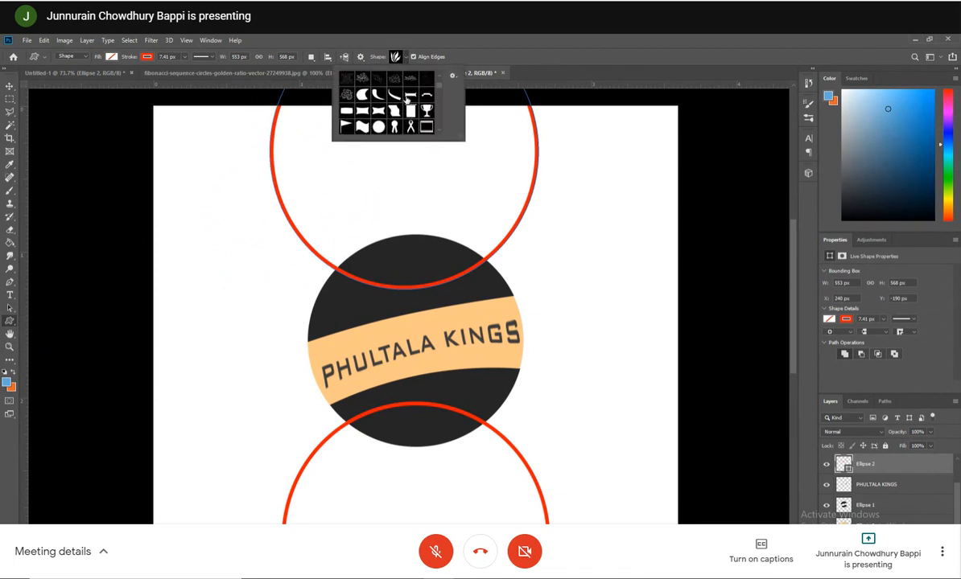
{"action": "scroll", "coordinate": [408, 98], "scroll_direction": "down", "scroll_amount": 8}
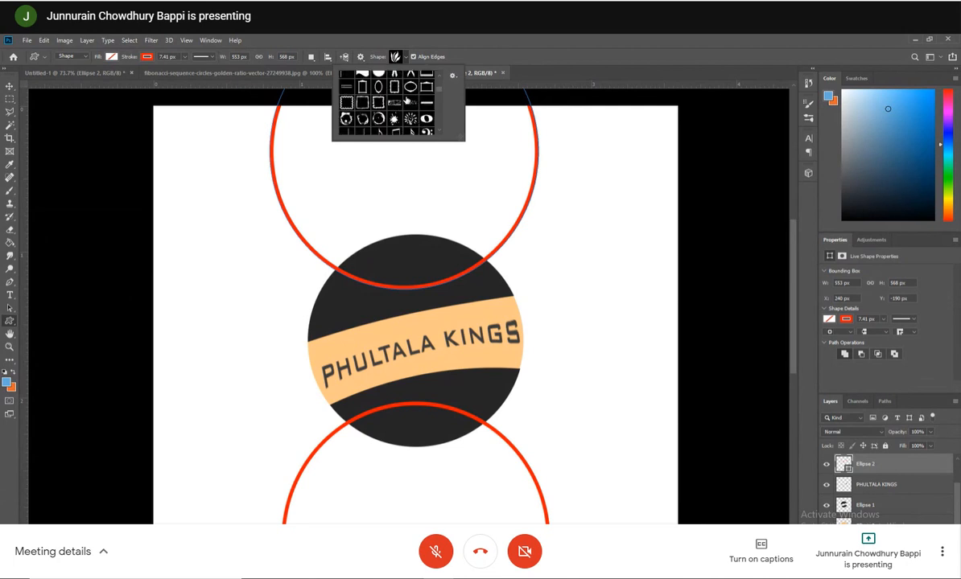
{"action": "scroll", "coordinate": [408, 98], "scroll_direction": "down", "scroll_amount": 7}
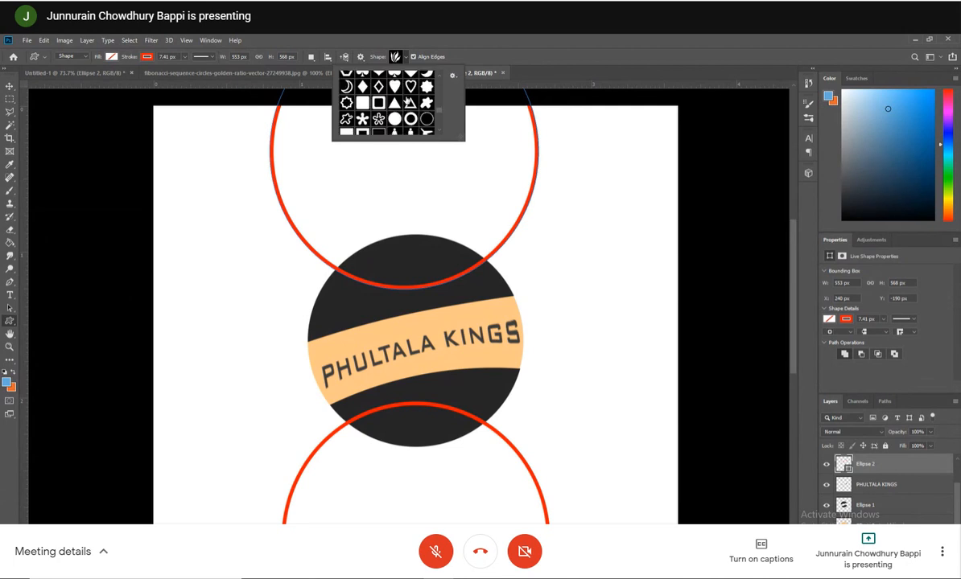
{"action": "scroll", "coordinate": [408, 98], "scroll_direction": "down", "scroll_amount": 5}
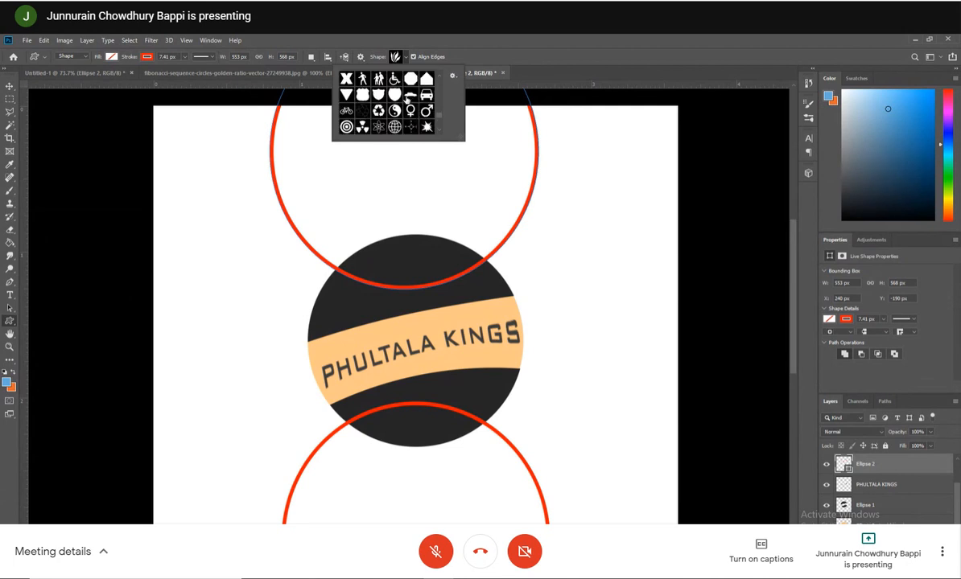
{"action": "scroll", "coordinate": [408, 98], "scroll_direction": "down", "scroll_amount": 5}
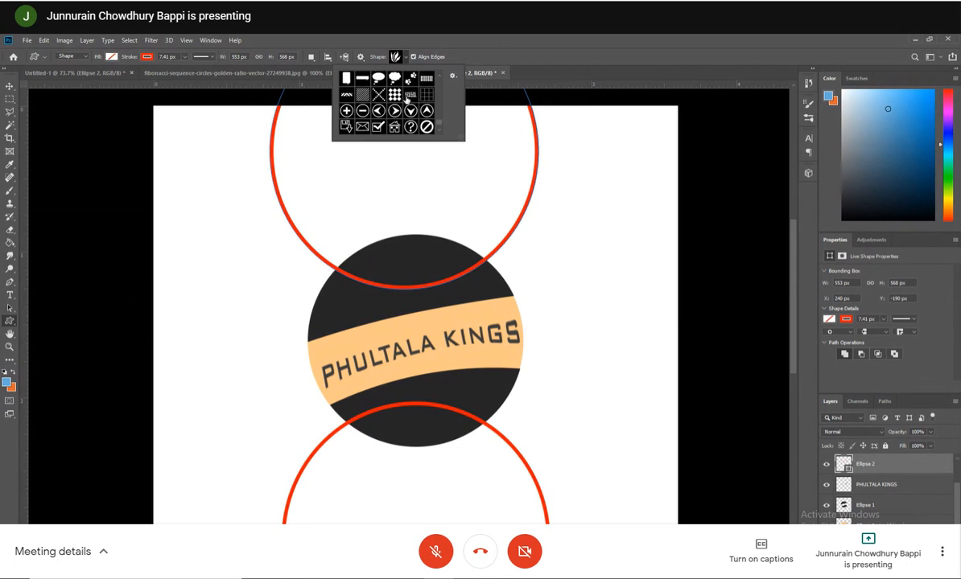
{"action": "scroll", "coordinate": [408, 98], "scroll_direction": "down", "scroll_amount": 2}
{"action": "scroll", "coordinate": [408, 98], "scroll_direction": "up", "scroll_amount": 6}
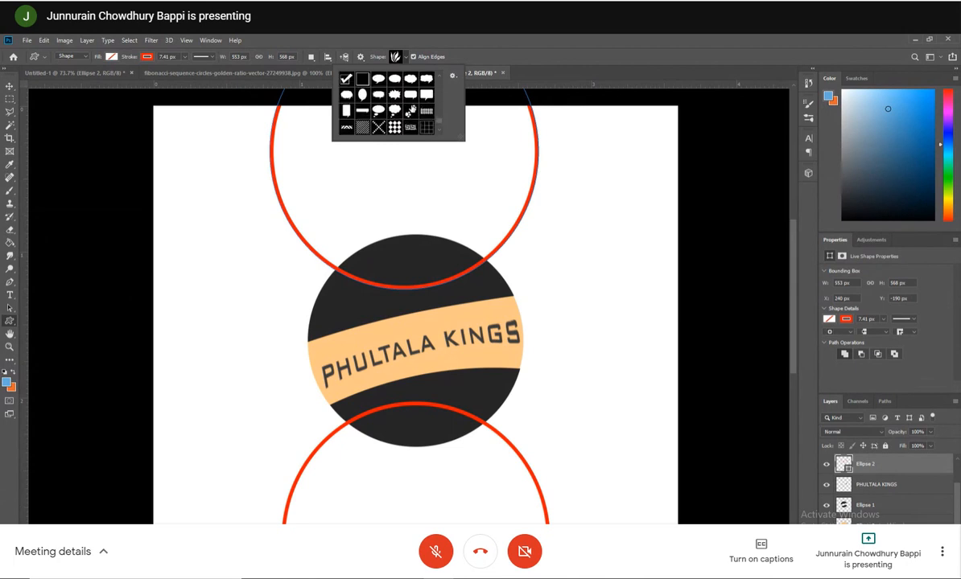
{"action": "scroll", "coordinate": [386, 103], "scroll_direction": "up", "scroll_amount": 5}
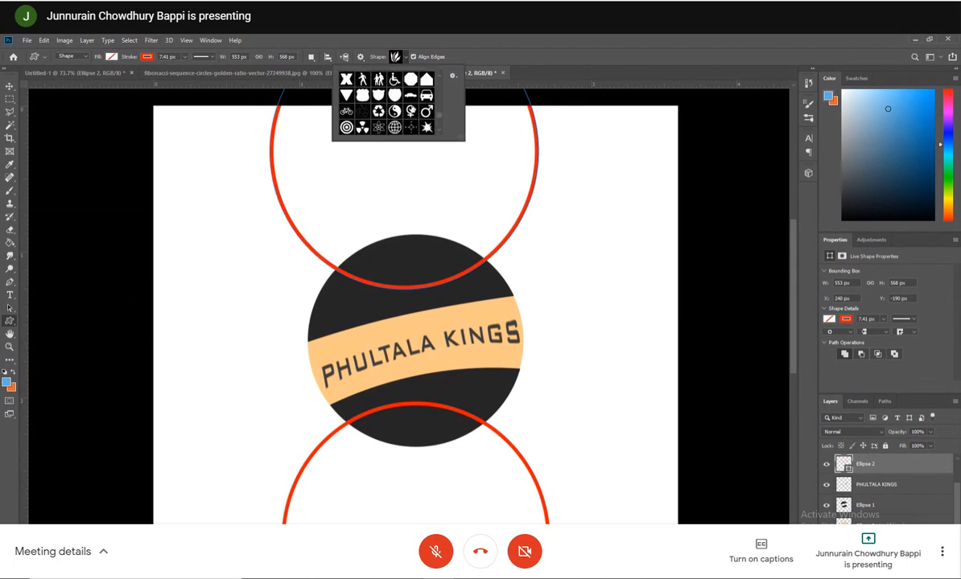
{"action": "scroll", "coordinate": [399, 104], "scroll_direction": "up", "scroll_amount": 6}
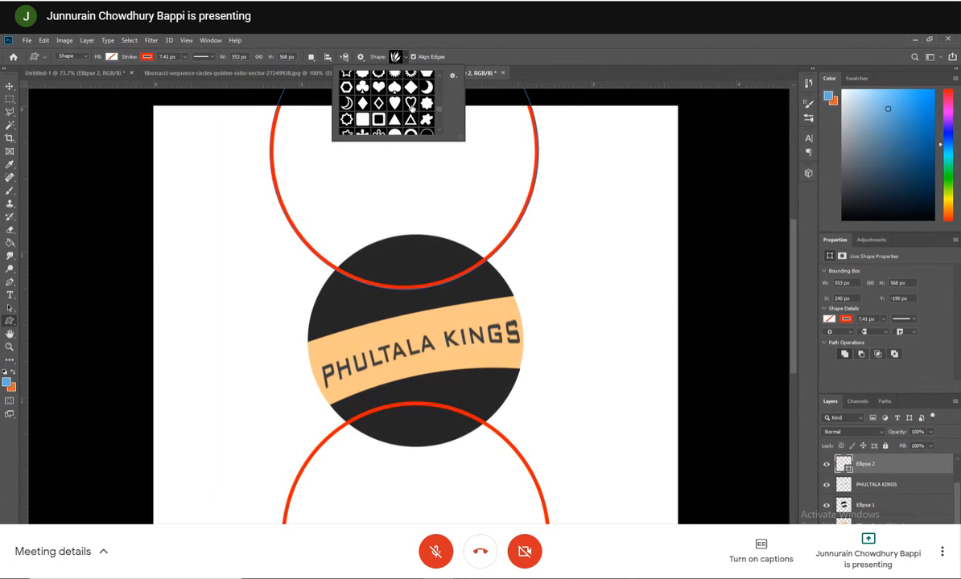
{"action": "left_click", "coordinate": [398, 83]}
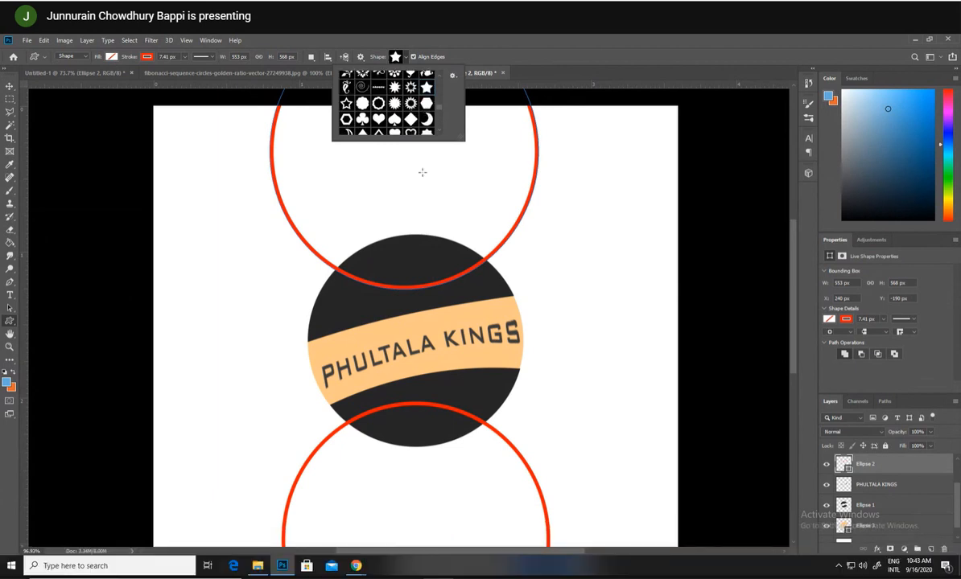
- Draw a star about 193 px wide and 183 px high over the upper edge of the black badge circle
{"action": "left_click_drag", "start_coordinate": [385, 252], "coordinate": [481, 331]}
{"action": "key", "text": "ctrl+z"}
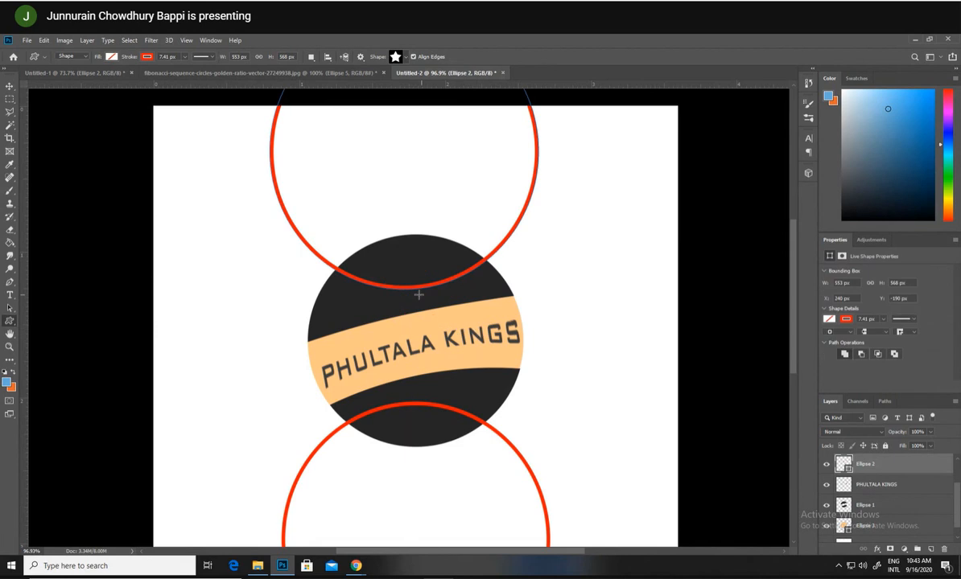
{"action": "left_click_drag", "start_coordinate": [372, 215], "coordinate": [467, 305]}
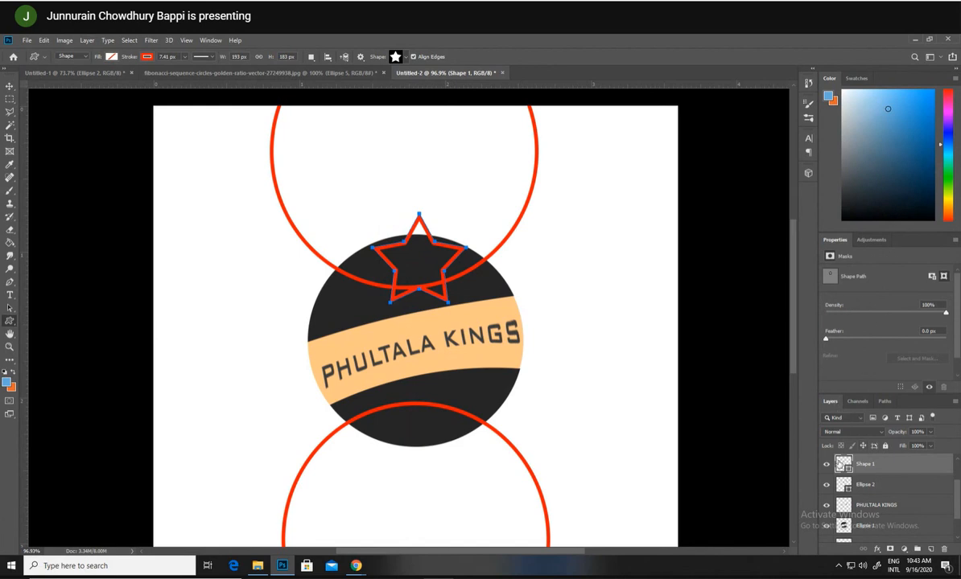
- Remove the star's stroke and fill it with the recently used light orange that matches the badge's band
{"action": "left_click_drag", "start_coordinate": [869, 130], "coordinate": [838, 71]}
{"action": "left_click", "coordinate": [147, 57]}
{"action": "left_click", "coordinate": [103, 77]}
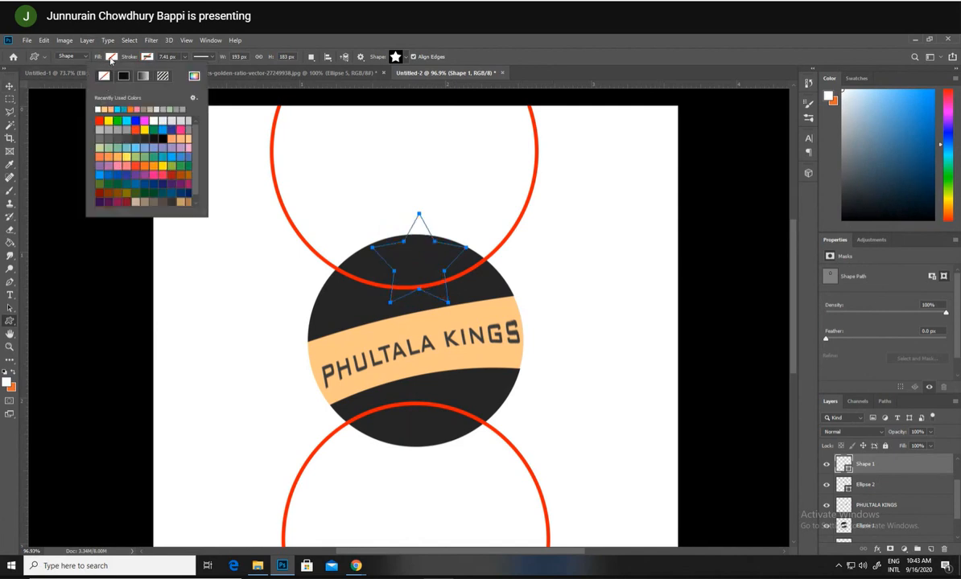
{"action": "left_click", "coordinate": [111, 56]}
{"action": "left_click", "coordinate": [62, 108]}
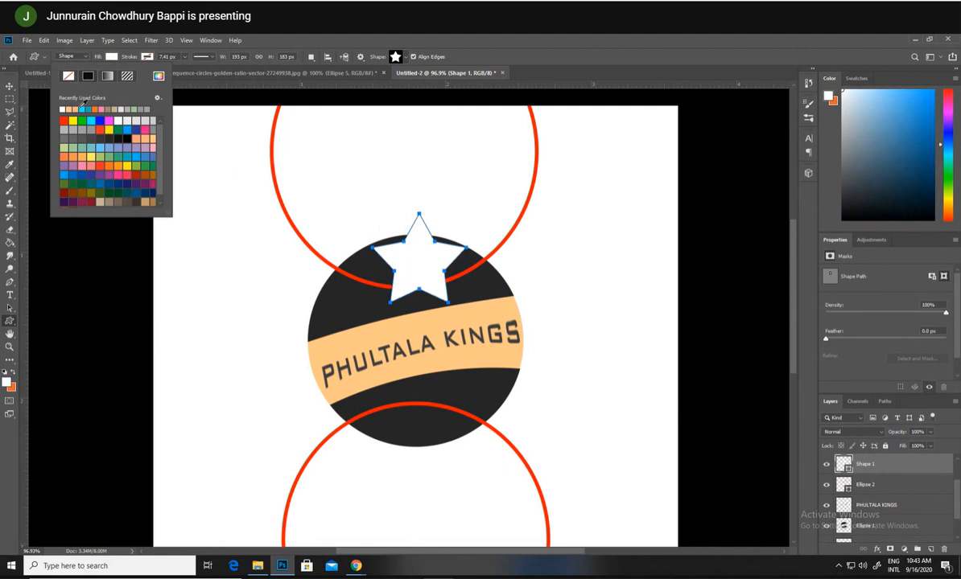
{"action": "left_click", "coordinate": [68, 108]}
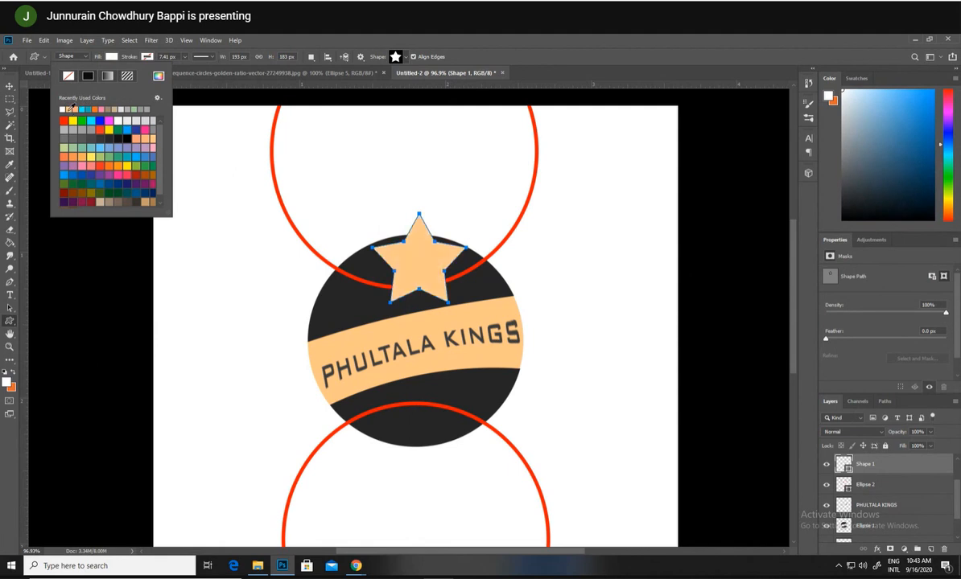
- Shift the star slightly left and place a duplicate of it over the lower edge of the badge circle
{"action": "left_click", "coordinate": [9, 87]}
{"action": "left_click", "coordinate": [9, 86]}
{"action": "mouse_move", "coordinate": [427, 254]}
{"action": "left_mouse_down"}
{"action": "mouse_move", "coordinate": [409, 274]}
{"action": "mouse_move", "coordinate": [415, 252]}
{"action": "mouse_move", "coordinate": [419, 258]}
{"action": "left_mouse_up"}
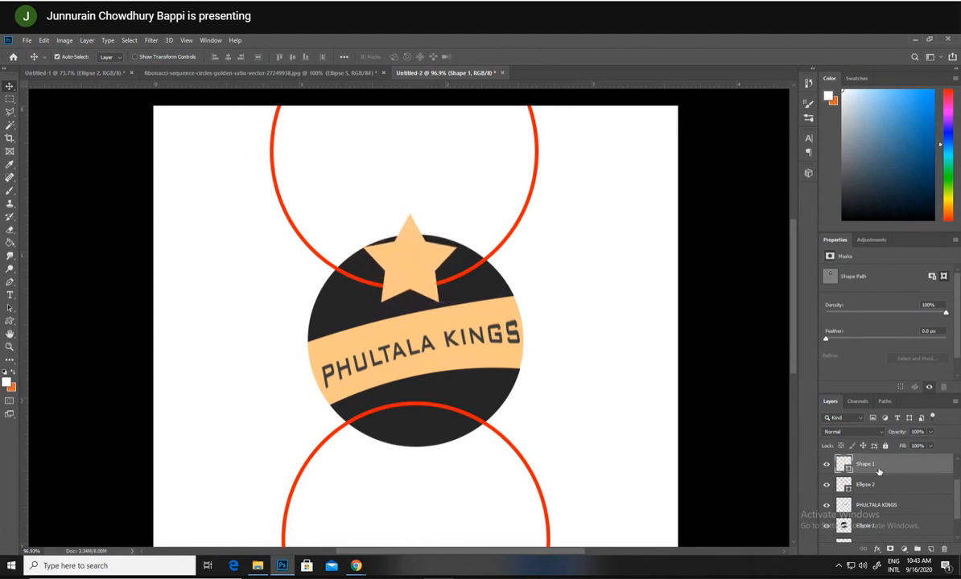
{"action": "left_click_drag", "start_coordinate": [425, 265], "coordinate": [442, 431]}
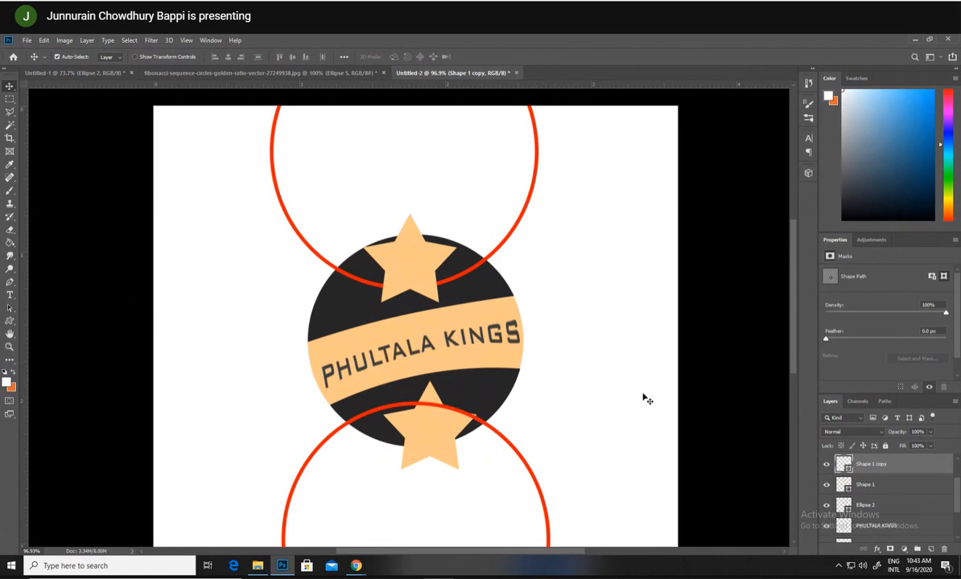
- Rasterize the Shape 1 copy layer and shift the lower star slightly up and to the right
{"action": "right_click", "coordinate": [875, 470]}
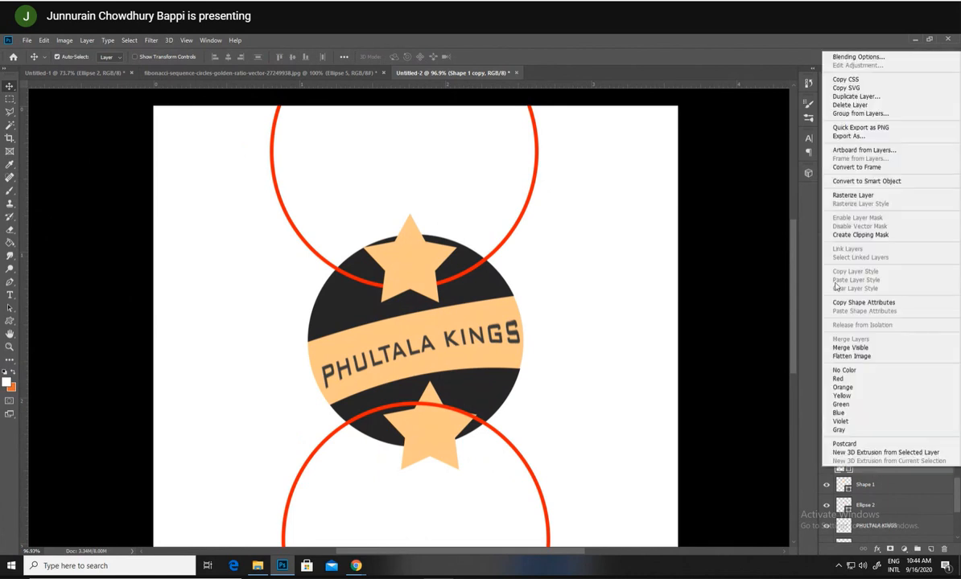
{"action": "left_click", "coordinate": [852, 195]}
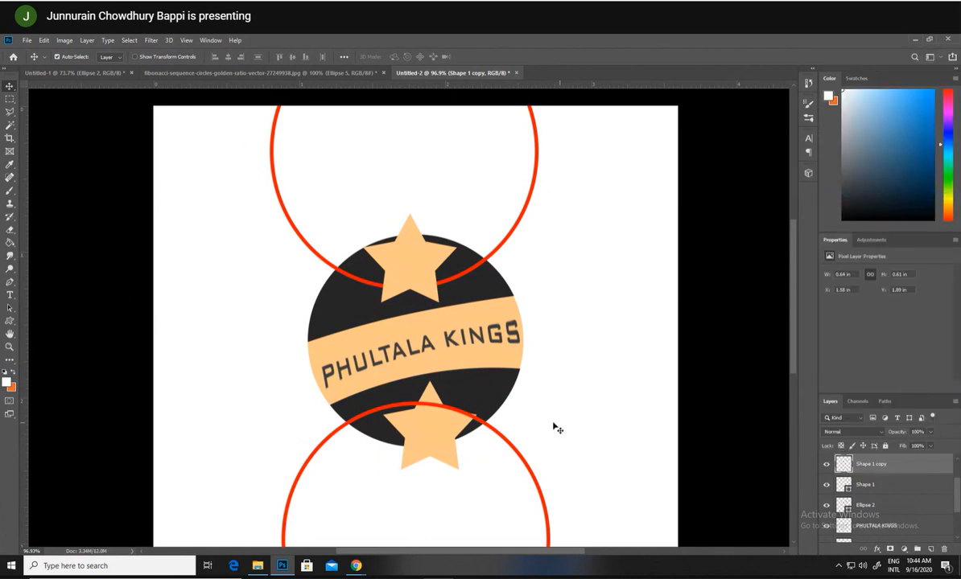
{"action": "left_click_drag", "start_coordinate": [451, 427], "coordinate": [459, 424]}
- Warp the lower star so its points stay inside the badge circle and follow its curved lower edge
{"action": "key", "text": "ctrl+t"}
{"action": "right_click", "coordinate": [456, 421]}
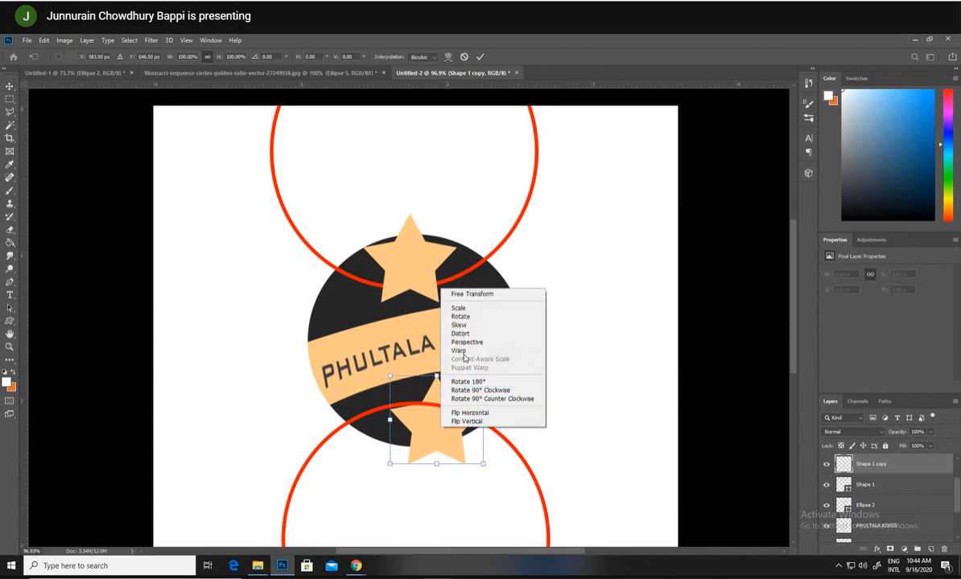
{"action": "left_click", "coordinate": [460, 351]}
{"action": "mouse_move", "coordinate": [391, 464]}
{"action": "left_mouse_down"}
{"action": "mouse_move", "coordinate": [375, 450]}
{"action": "mouse_move", "coordinate": [388, 447]}
{"action": "left_mouse_up"}
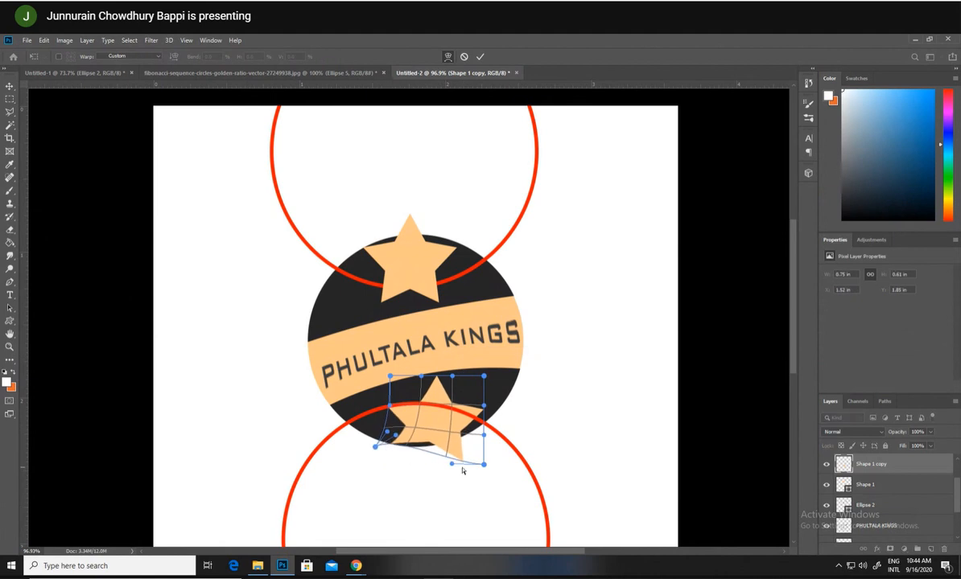
{"action": "left_click_drag", "start_coordinate": [482, 464], "coordinate": [470, 423]}
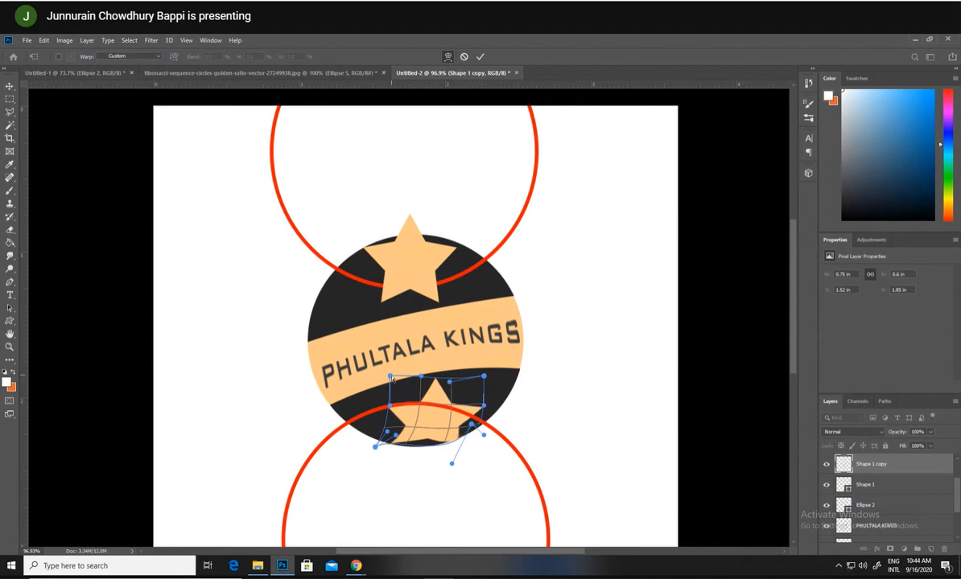
{"action": "left_click_drag", "start_coordinate": [391, 377], "coordinate": [394, 385]}
{"action": "left_click_drag", "start_coordinate": [485, 377], "coordinate": [482, 378]}
{"action": "mouse_move", "coordinate": [400, 410]}
{"action": "left_mouse_down"}
{"action": "mouse_move", "coordinate": [391, 412]}
{"action": "mouse_move", "coordinate": [398, 412]}
{"action": "left_mouse_up"}
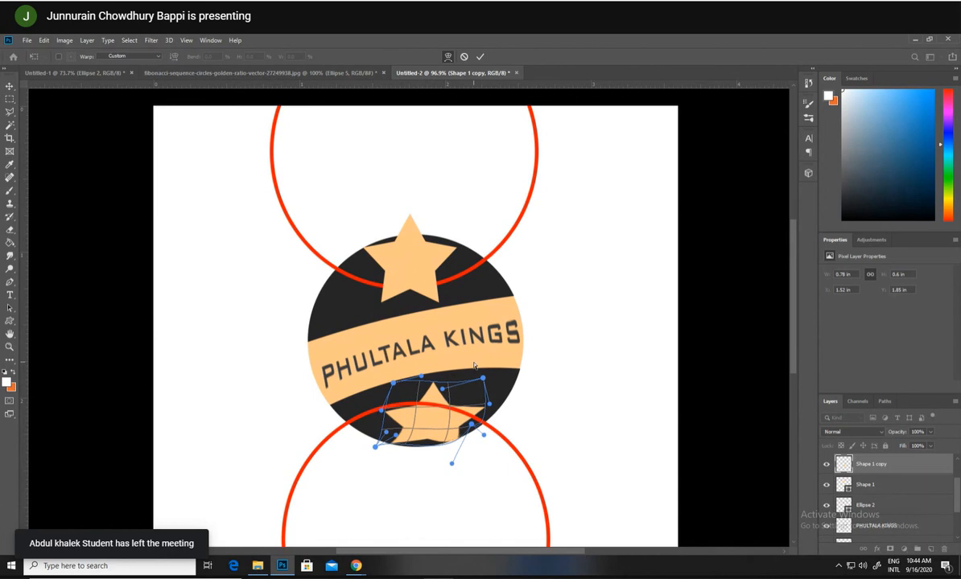
{"action": "left_click_drag", "start_coordinate": [417, 400], "coordinate": [448, 411]}
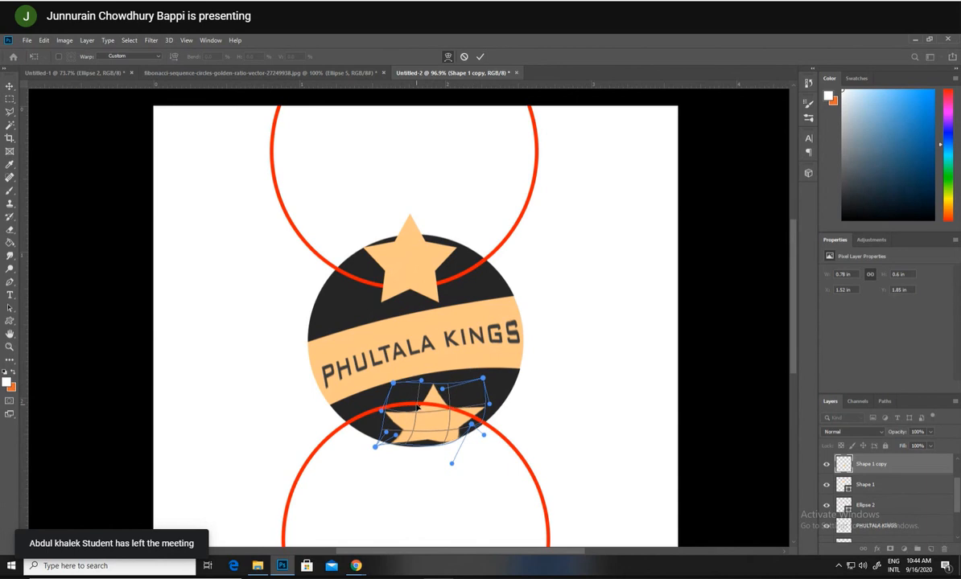
{"action": "left_click", "coordinate": [10, 86]}
- Try moving the lower red circle down away from the badge and undo the move
{"action": "left_click", "coordinate": [486, 428]}
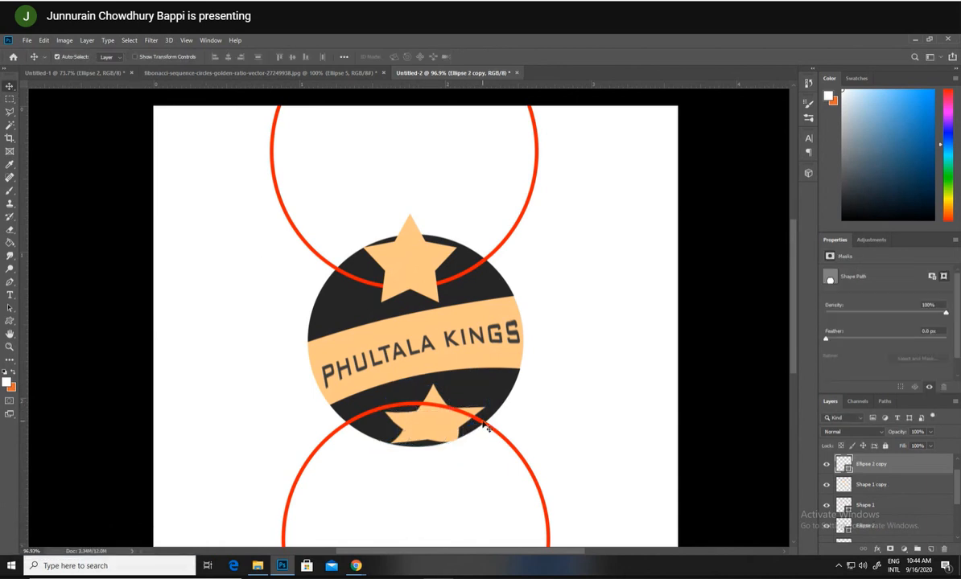
{"action": "left_click_drag", "start_coordinate": [486, 427], "coordinate": [460, 524]}
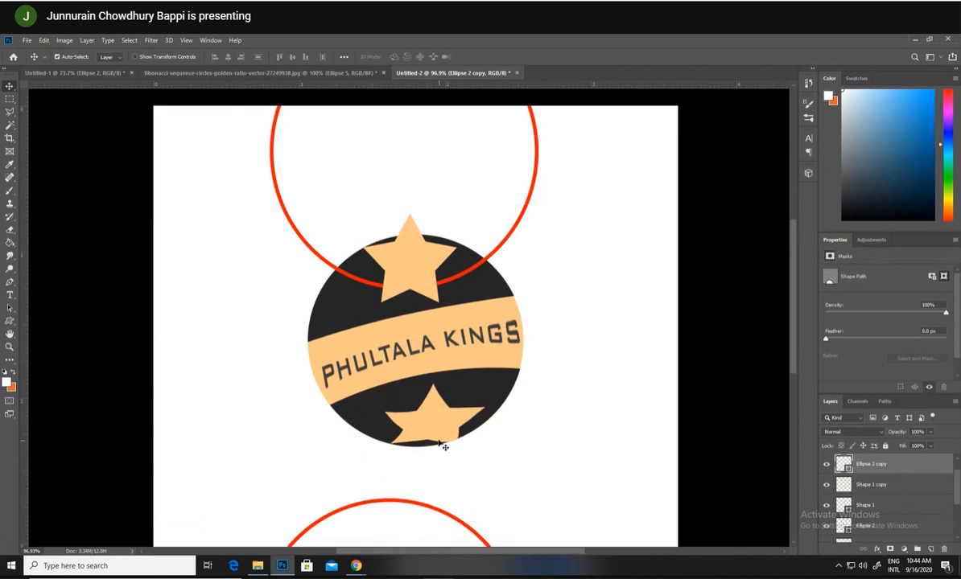
{"action": "key", "text": "ctrl+z"}
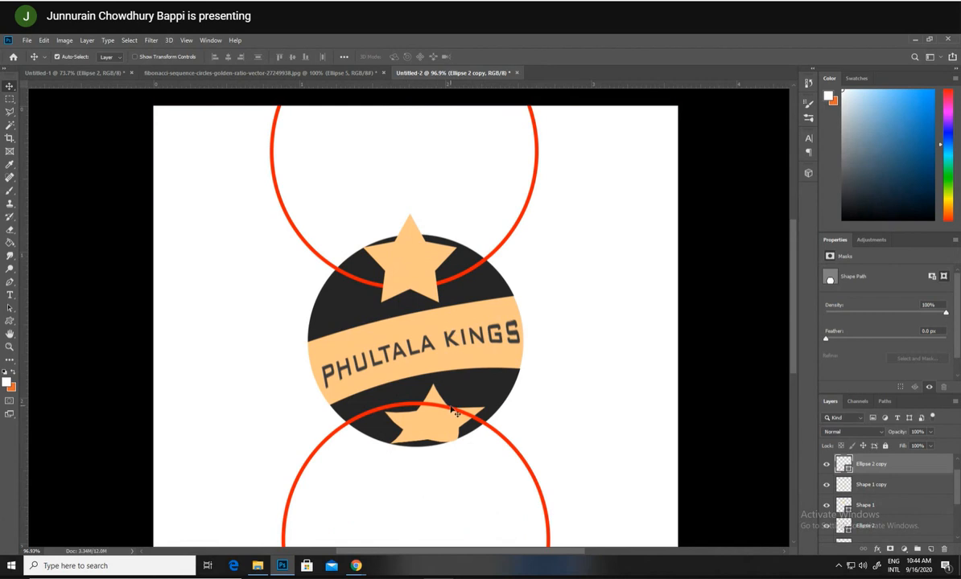
- Rasterize the upper star's Shape 1 layer
{"action": "left_click", "coordinate": [387, 246]}
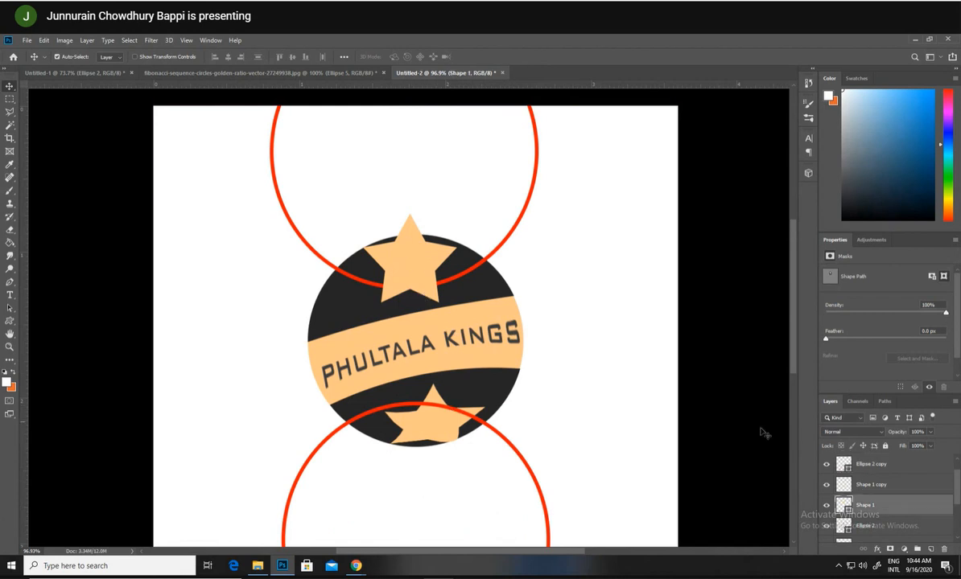
{"action": "right_click", "coordinate": [869, 505]}
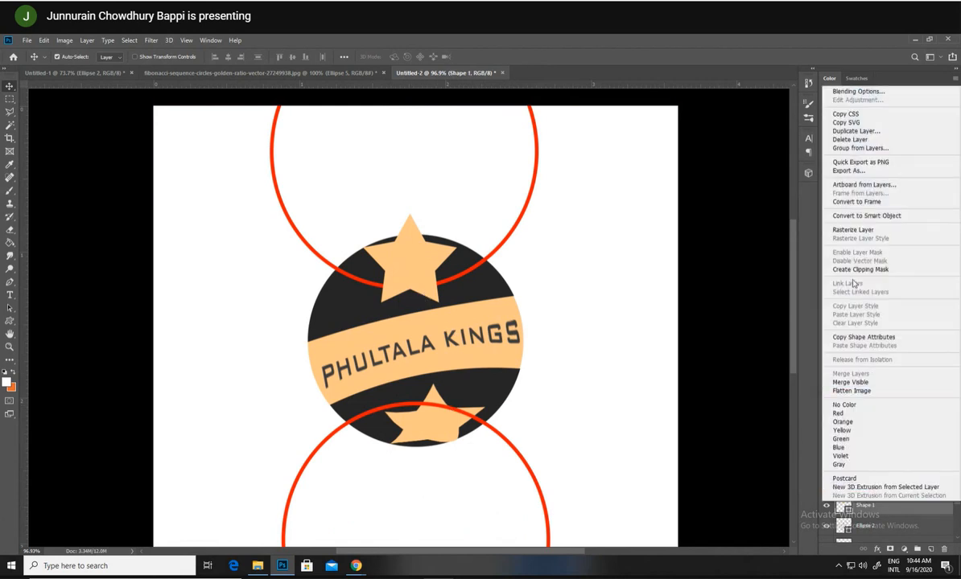
{"action": "left_click", "coordinate": [877, 230]}
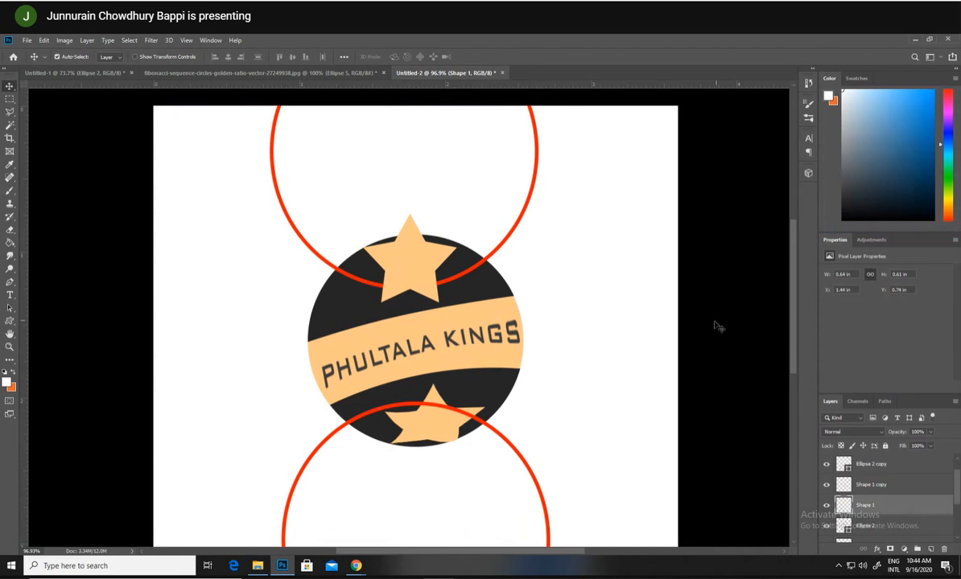
- Try warping the upper star so its points fit inside the badge's curved upper edge
{"action": "key", "text": "ctrl+t"}
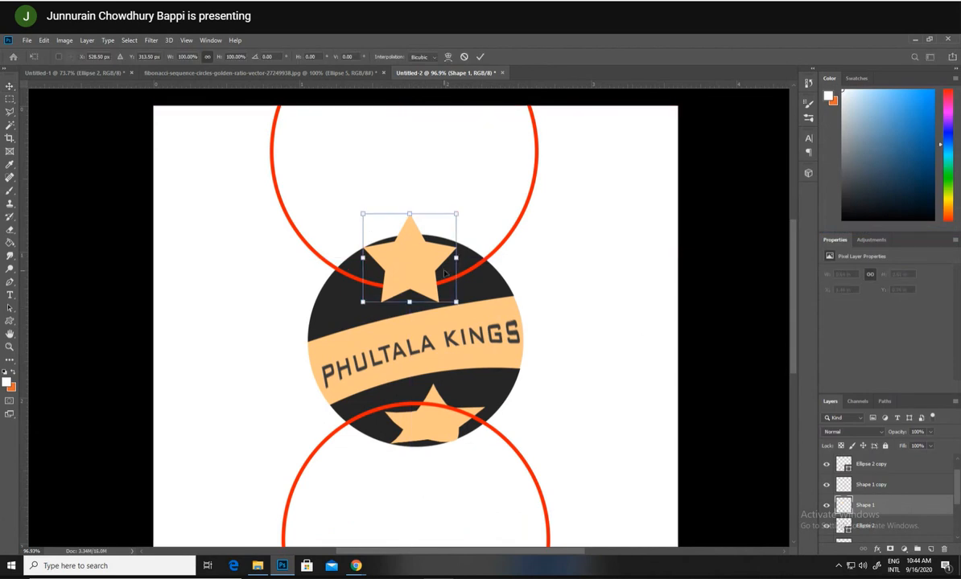
{"action": "right_click", "coordinate": [443, 275]}
{"action": "left_click", "coordinate": [452, 330]}
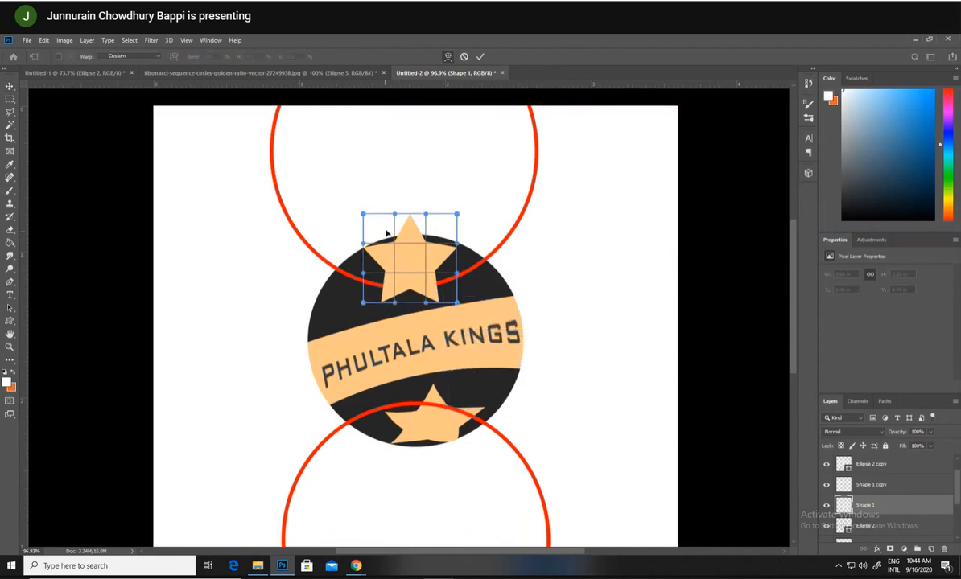
{"action": "left_click_drag", "start_coordinate": [416, 222], "coordinate": [384, 237]}
{"action": "left_click_drag", "start_coordinate": [460, 215], "coordinate": [451, 235]}
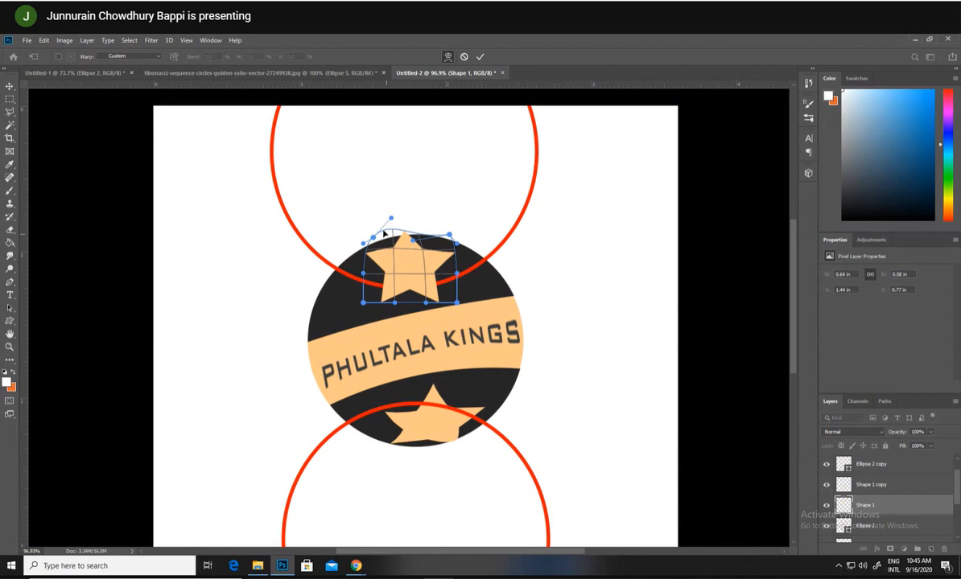
{"action": "left_click_drag", "start_coordinate": [390, 219], "coordinate": [396, 234]}
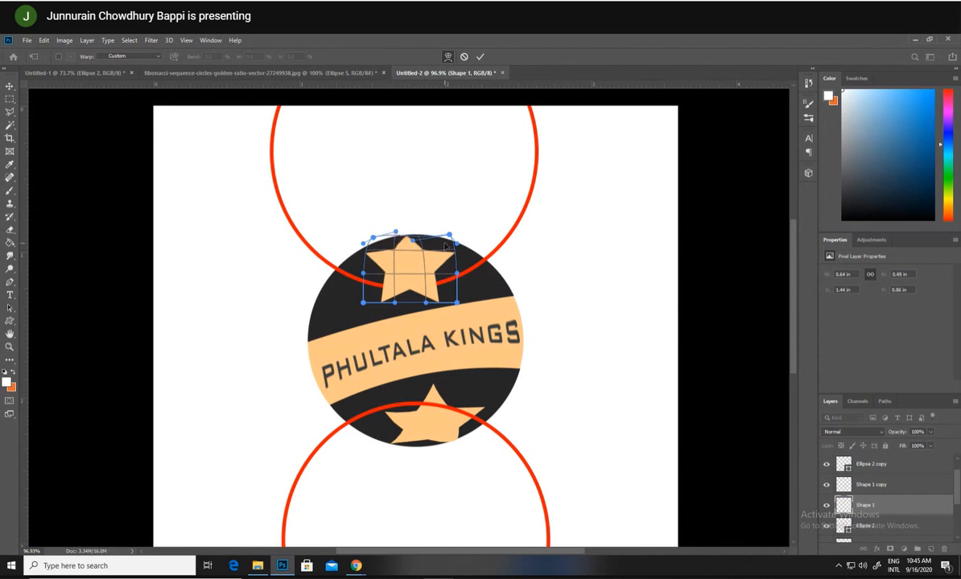
{"action": "mouse_move", "coordinate": [456, 243]}
{"action": "left_mouse_down"}
{"action": "mouse_move", "coordinate": [467, 234]}
{"action": "mouse_move", "coordinate": [454, 232]}
{"action": "left_mouse_up"}
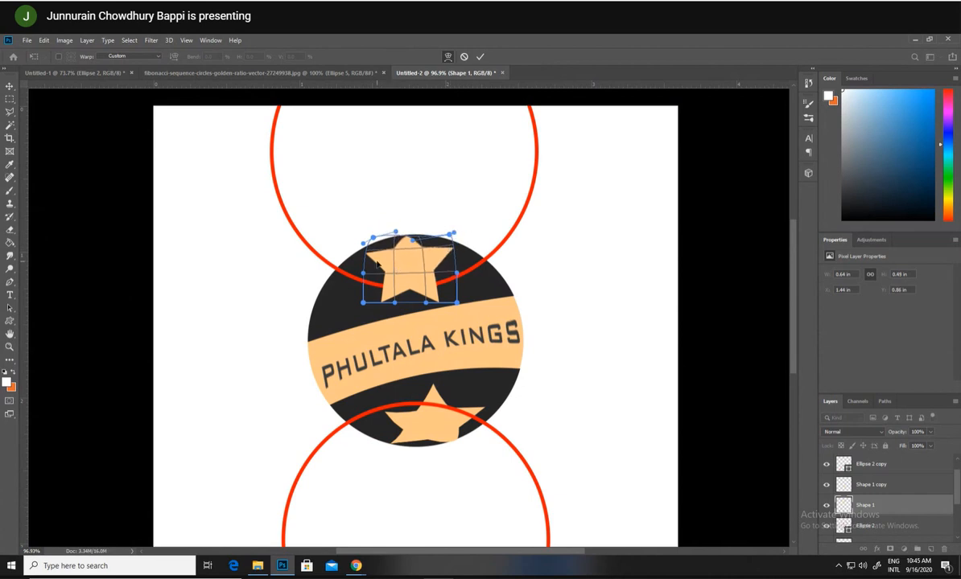
{"action": "mouse_move", "coordinate": [370, 256]}
{"action": "left_mouse_down"}
{"action": "mouse_move", "coordinate": [364, 265]}
{"action": "mouse_move", "coordinate": [359, 256]}
{"action": "left_mouse_up"}
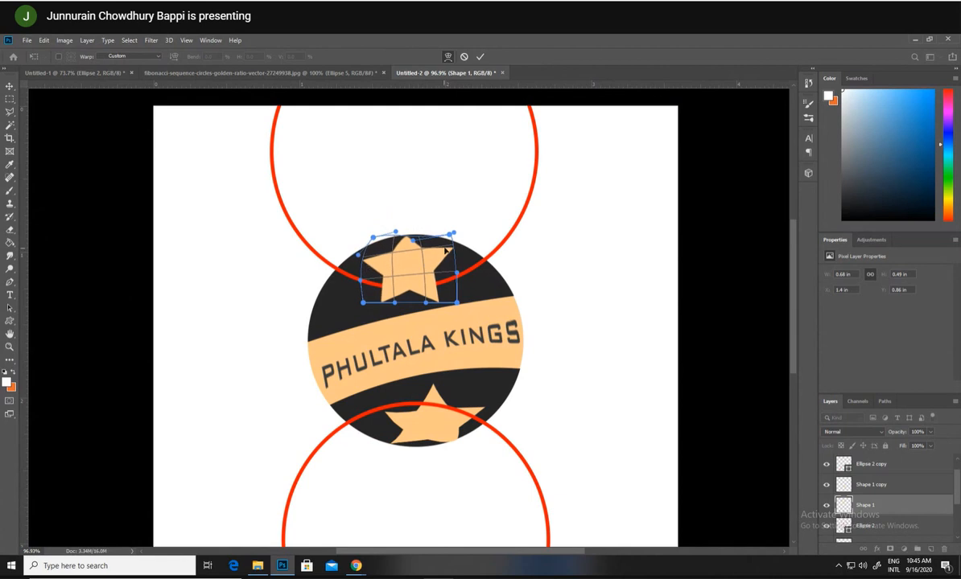
{"action": "left_click_drag", "start_coordinate": [445, 251], "coordinate": [476, 291]}
{"action": "left_click_drag", "start_coordinate": [377, 301], "coordinate": [378, 308]}
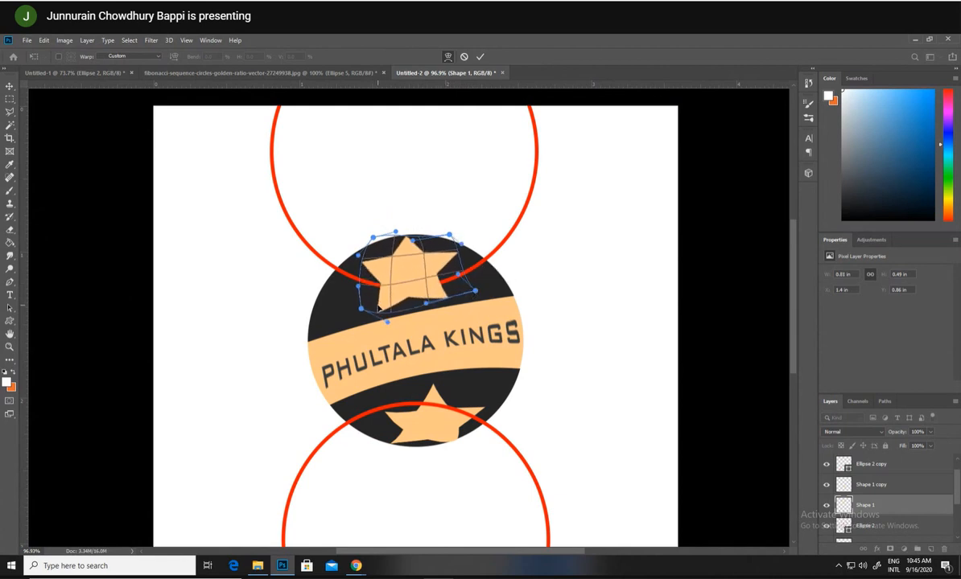
{"action": "left_click_drag", "start_coordinate": [449, 250], "coordinate": [338, 257]}
{"action": "left_click_drag", "start_coordinate": [435, 252], "coordinate": [419, 249]}
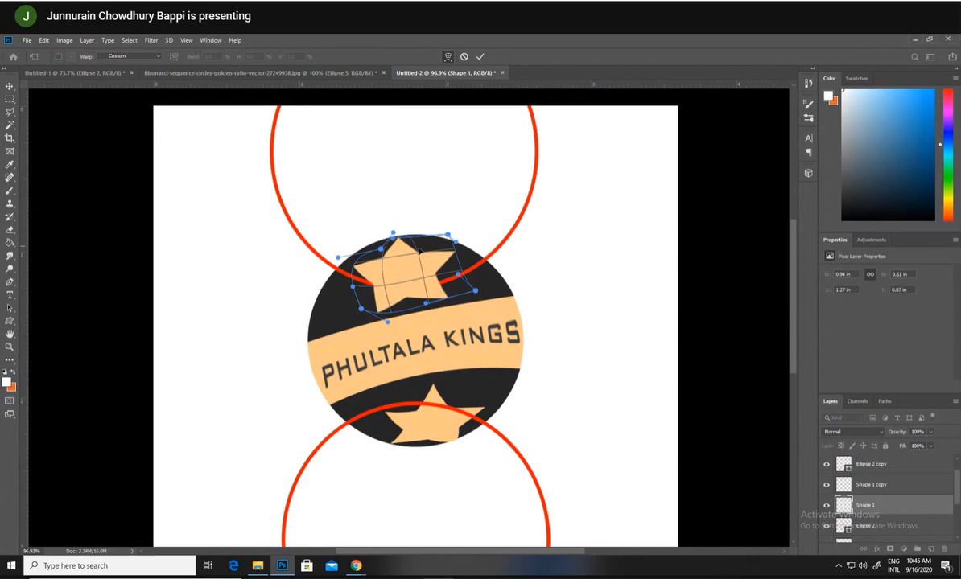
{"action": "key", "text": "Escape"}
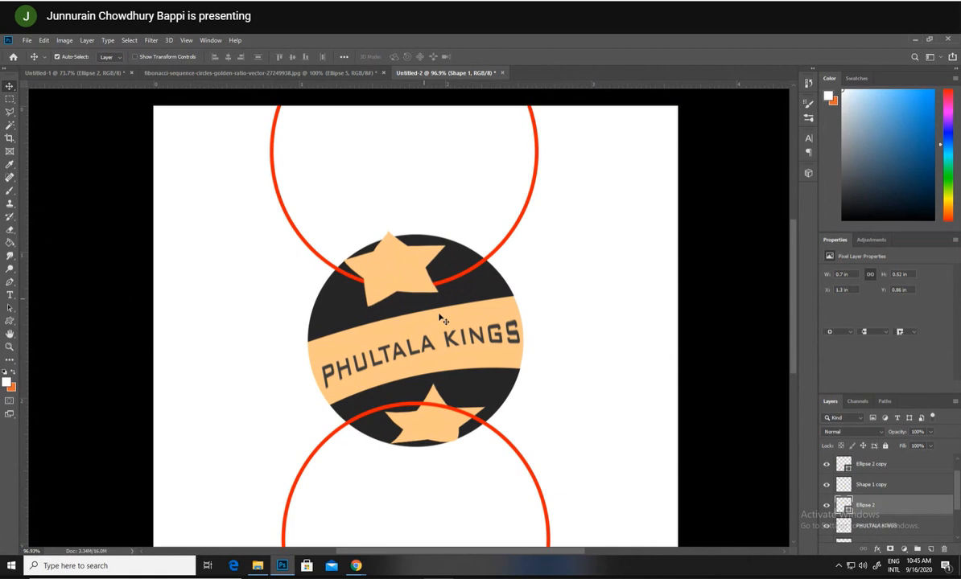
- Delete the upper star and put a copy of the warped lower star in its place
{"action": "key", "text": "Delete"}
{"action": "left_click", "coordinate": [442, 417]}
{"action": "left_click_drag", "start_coordinate": [445, 426], "coordinate": [417, 276]}
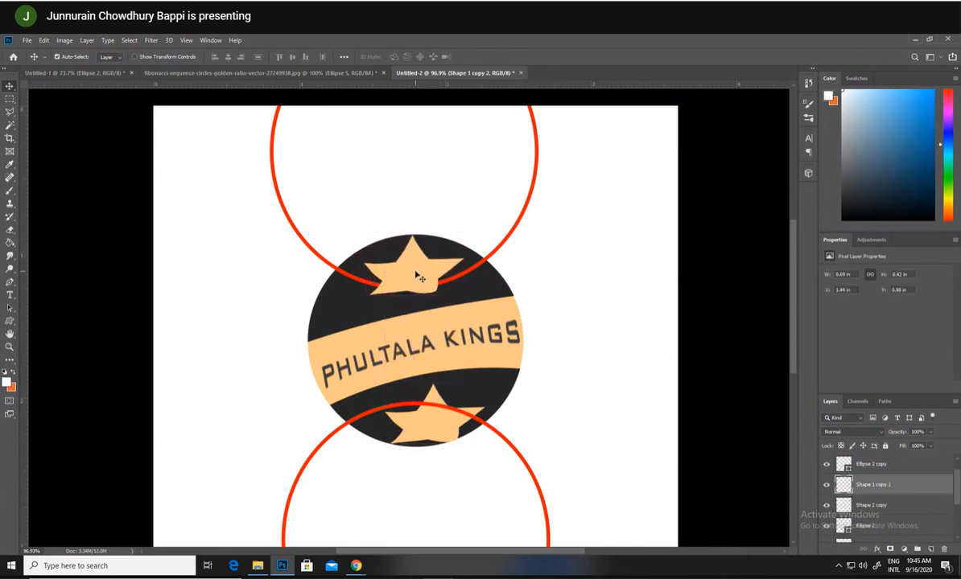
- Flip the copied star vertically, tilt it slightly counterclockwise and fit it against the badge's upper edge
{"action": "key", "text": "ctrl+t"}
{"action": "right_click", "coordinate": [416, 276]}
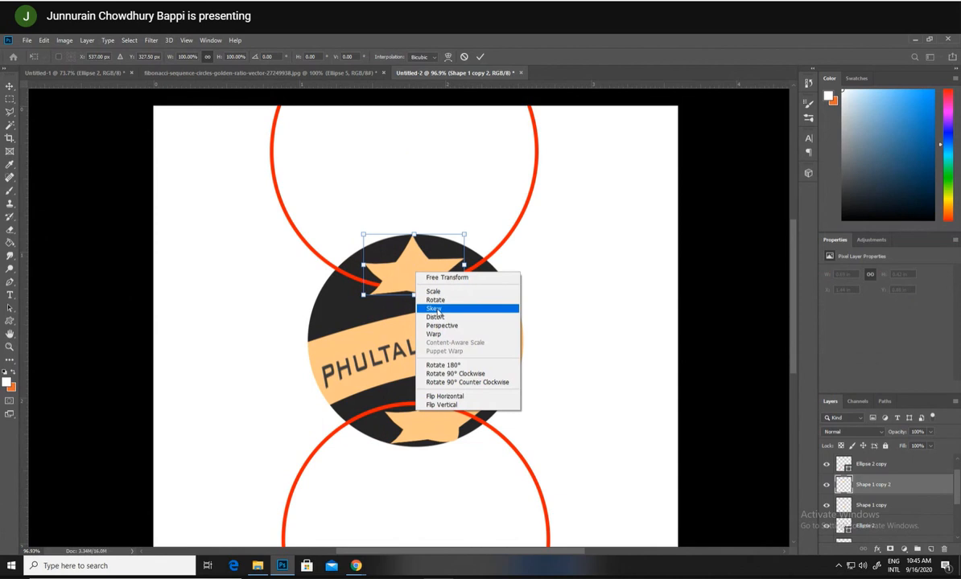
{"action": "left_click", "coordinate": [454, 404]}
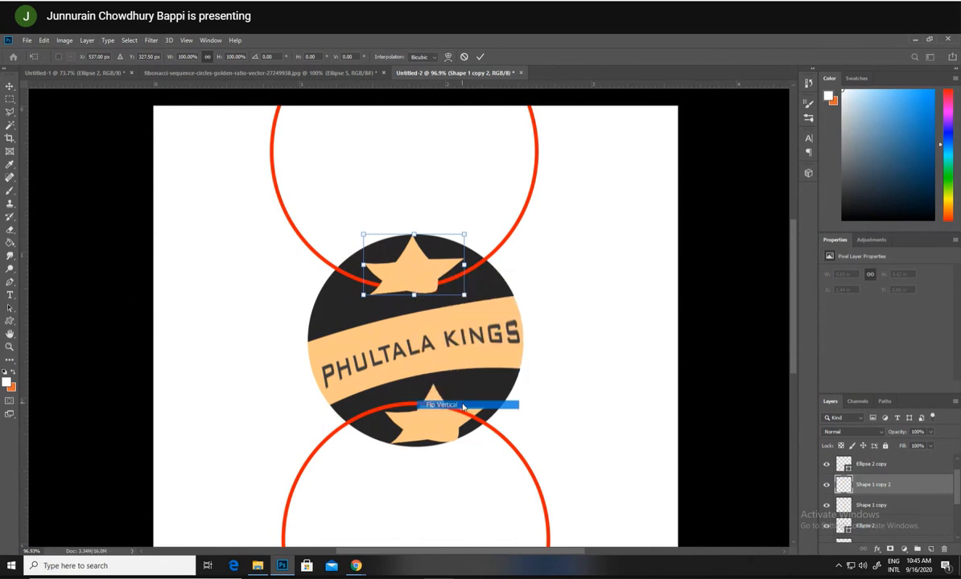
{"action": "mouse_move", "coordinate": [406, 254]}
{"action": "left_mouse_down"}
{"action": "mouse_move", "coordinate": [427, 265]}
{"action": "mouse_move", "coordinate": [414, 242]}
{"action": "mouse_move", "coordinate": [413, 259]}
{"action": "left_mouse_up"}
{"action": "left_click_drag", "start_coordinate": [483, 229], "coordinate": [478, 209]}
{"action": "left_click_drag", "start_coordinate": [417, 263], "coordinate": [405, 260]}
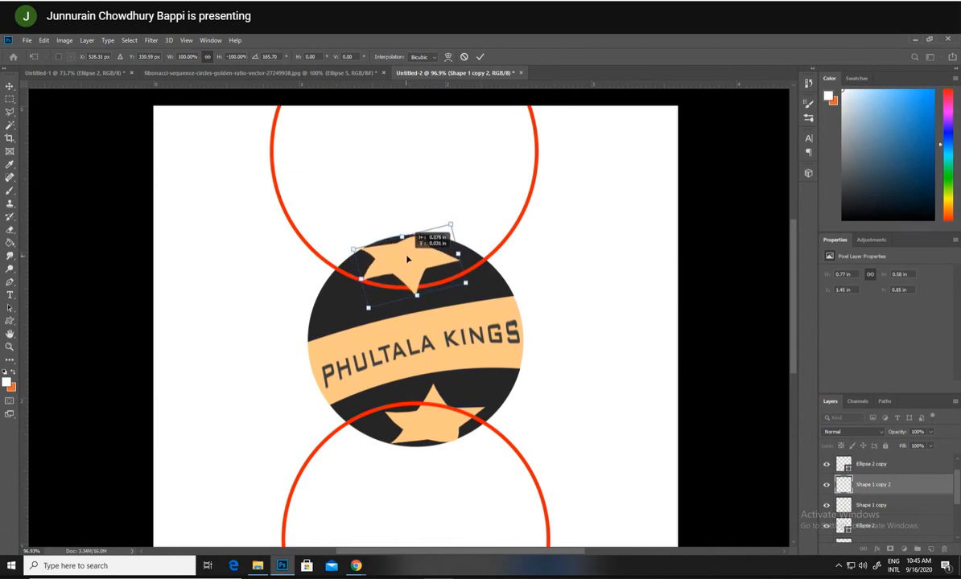
{"action": "left_click_drag", "start_coordinate": [468, 212], "coordinate": [467, 199]}
{"action": "left_click_drag", "start_coordinate": [423, 266], "coordinate": [416, 267]}
{"action": "left_click_drag", "start_coordinate": [460, 213], "coordinate": [428, 194]}
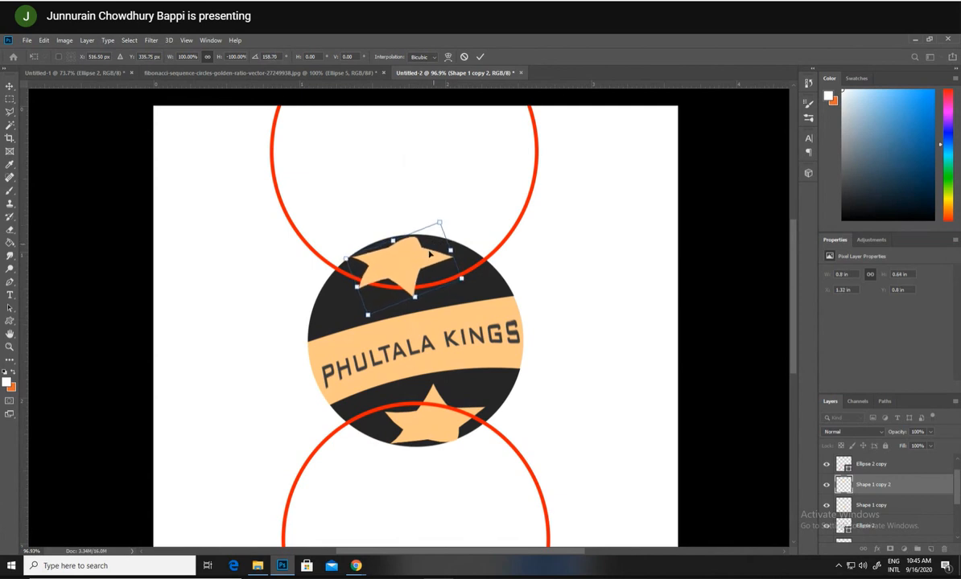
{"action": "left_click_drag", "start_coordinate": [417, 262], "coordinate": [418, 258]}
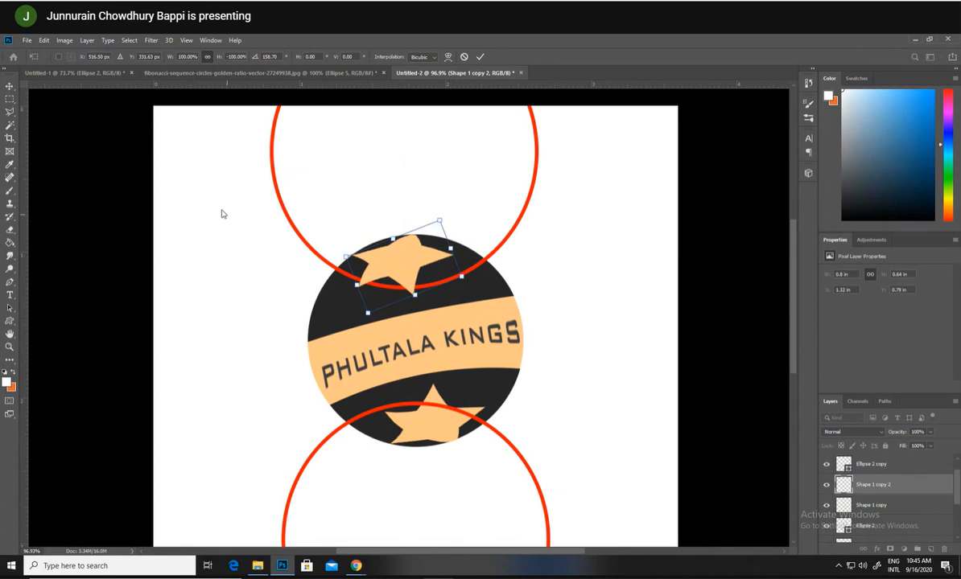
{"action": "left_click", "coordinate": [10, 87]}
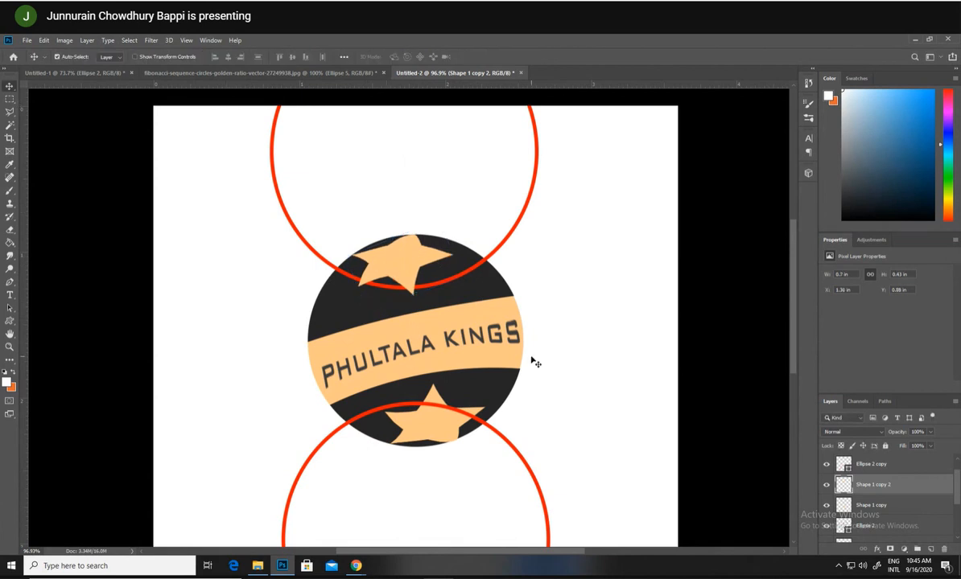
- Move both stars out of the badge onto the blank canvas beside it
{"action": "scroll", "coordinate": [531, 362], "scroll_direction": "down", "scroll_amount": 2}
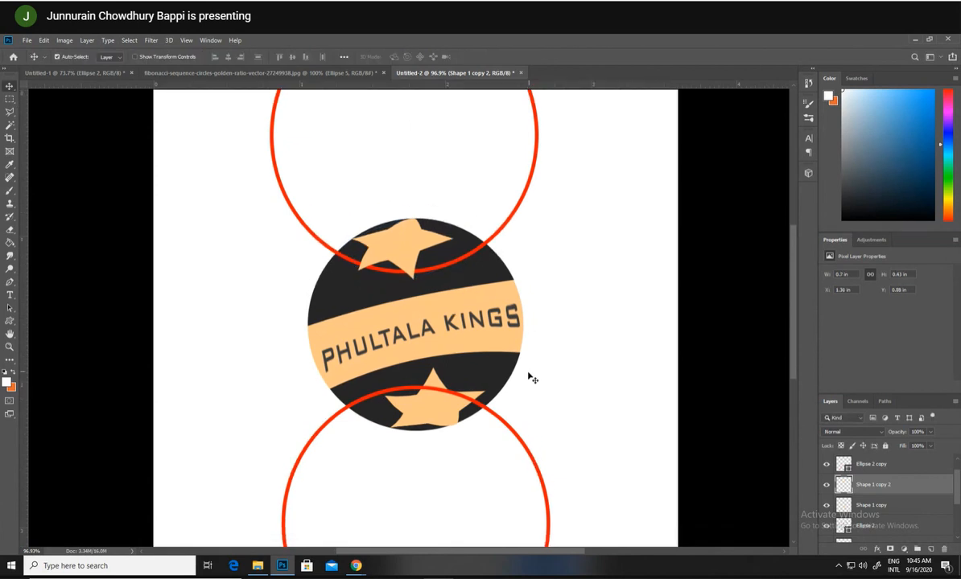
{"action": "key", "text": "z"}
{"action": "left_click_drag", "start_coordinate": [529, 376], "coordinate": [513, 356]}
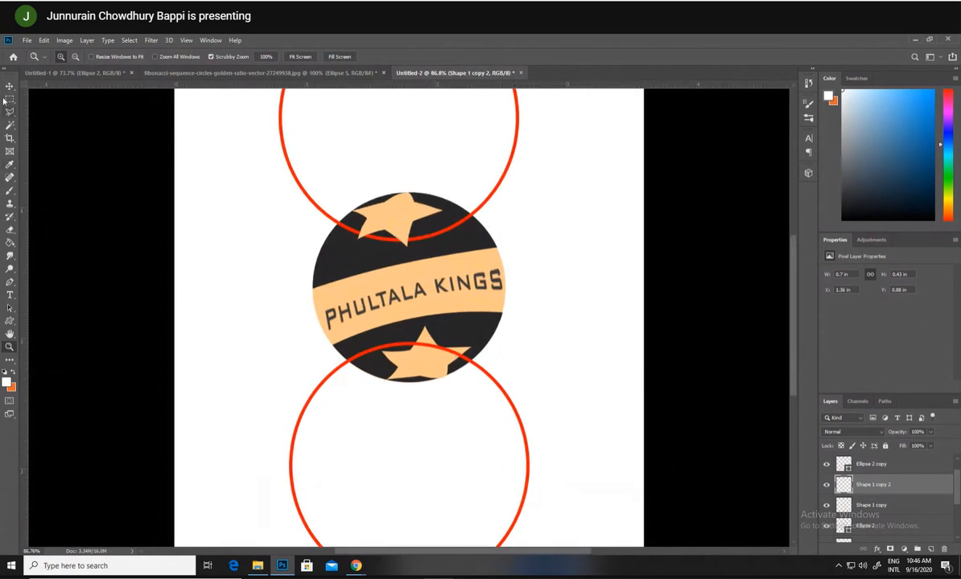
{"action": "key", "text": "v"}
{"action": "scroll", "coordinate": [513, 433], "scroll_direction": "up", "scroll_amount": 2}
{"action": "scroll", "coordinate": [513, 433], "scroll_direction": "down", "scroll_amount": 1}
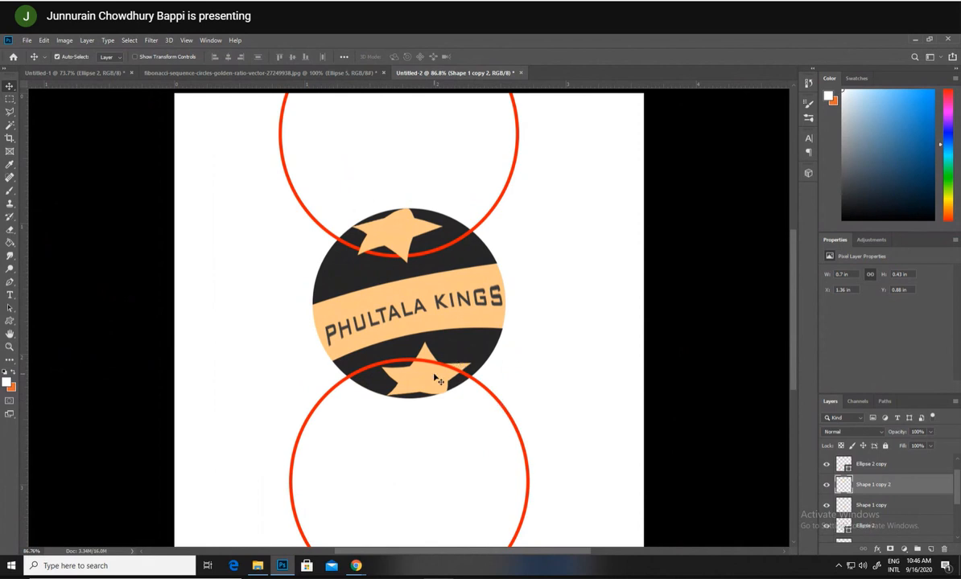
{"action": "left_click_drag", "start_coordinate": [438, 381], "coordinate": [612, 272]}
{"action": "left_click_drag", "start_coordinate": [443, 218], "coordinate": [623, 153]}
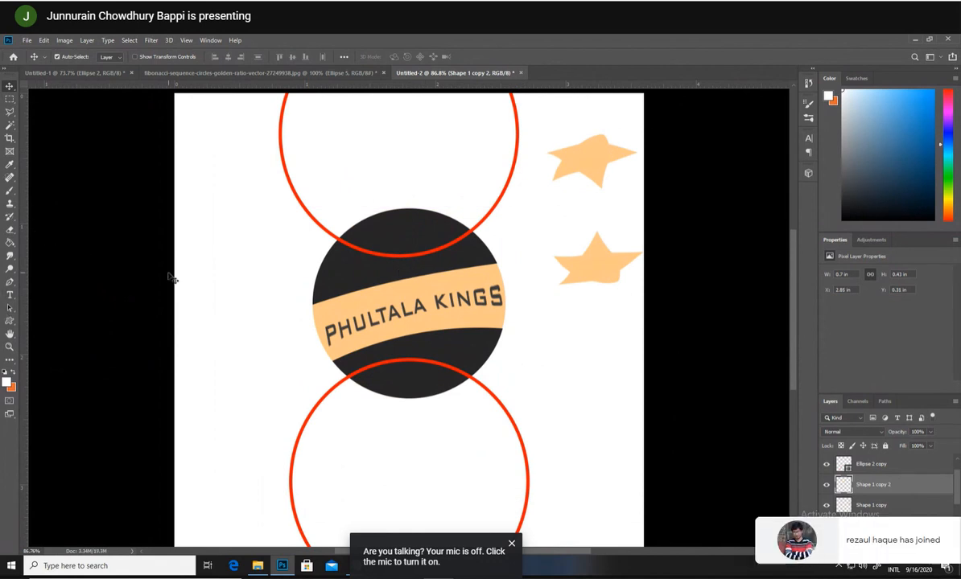
- Make an elliptical selection over the badge's top, with its lower edge following the upper red circle's curve
{"action": "left_click", "coordinate": [10, 321]}
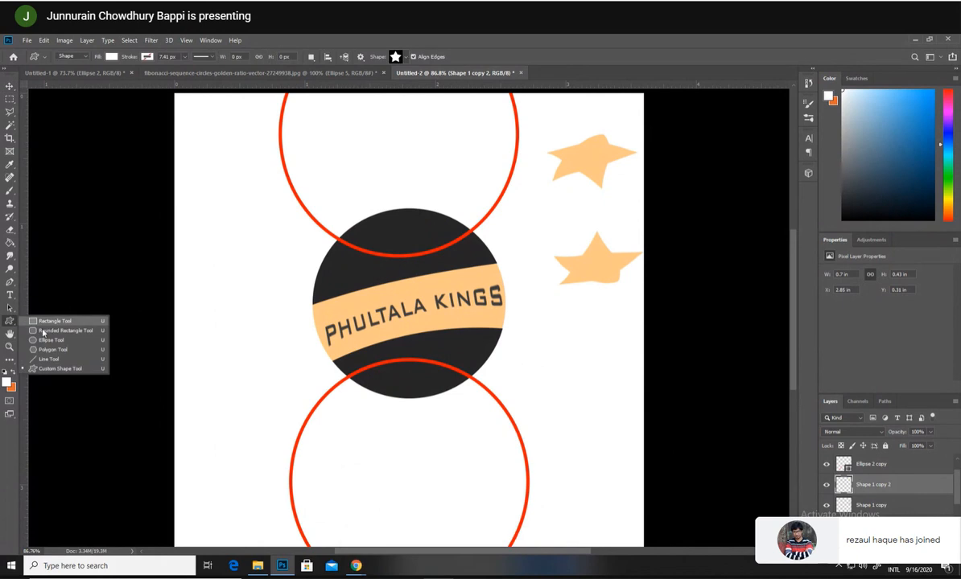
{"action": "left_click", "coordinate": [9, 97]}
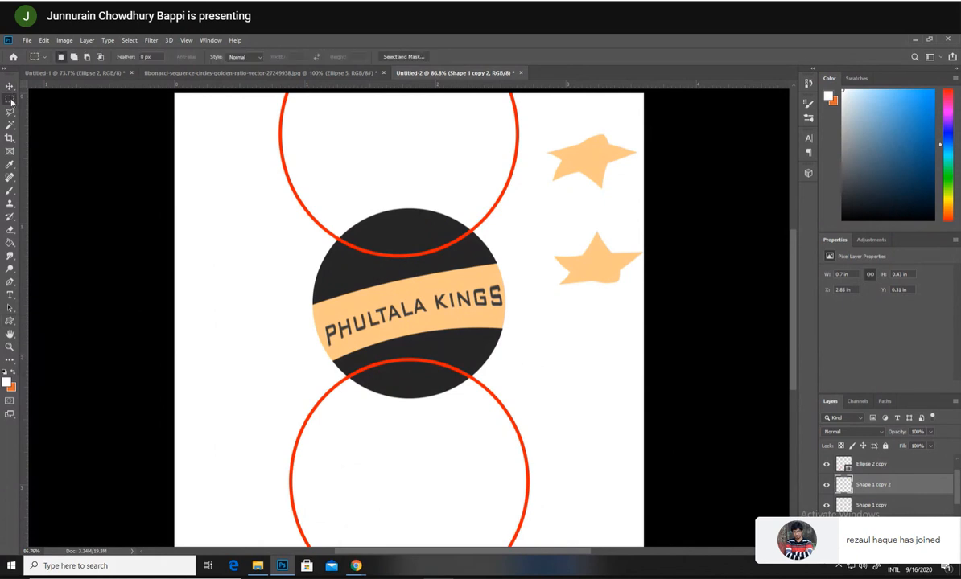
{"action": "left_click", "coordinate": [9, 98]}
{"action": "left_click", "coordinate": [64, 109]}
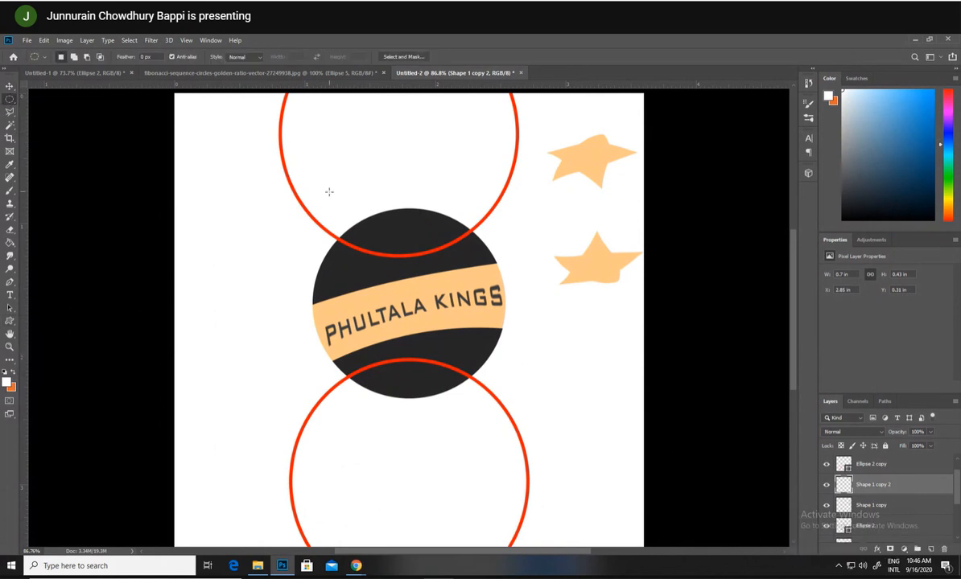
{"action": "left_click_drag", "start_coordinate": [293, 155], "coordinate": [447, 276]}
{"action": "left_click_drag", "start_coordinate": [403, 219], "coordinate": [429, 193]}
{"action": "left_click_drag", "start_coordinate": [310, 149], "coordinate": [485, 256]}
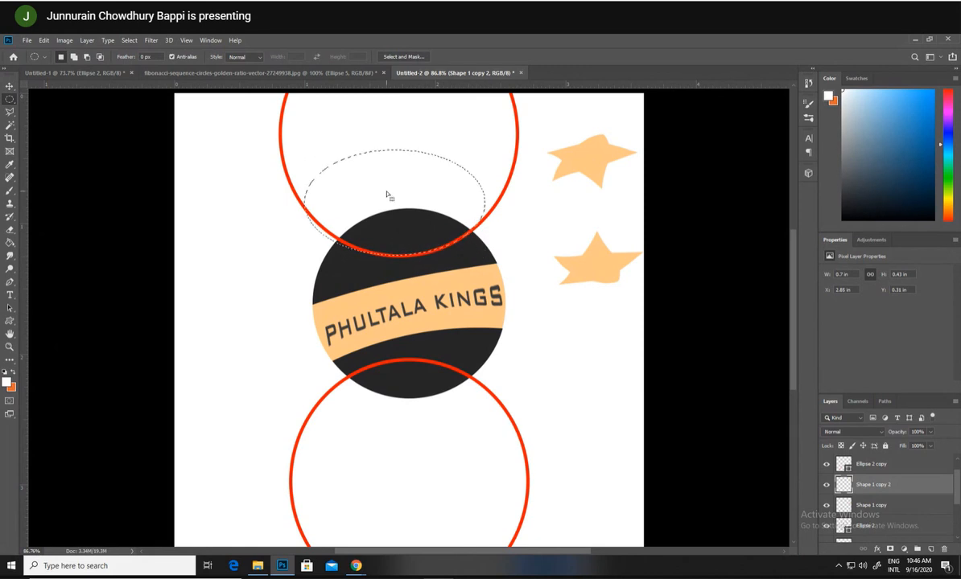
{"action": "left_click_drag", "start_coordinate": [388, 195], "coordinate": [393, 192]}
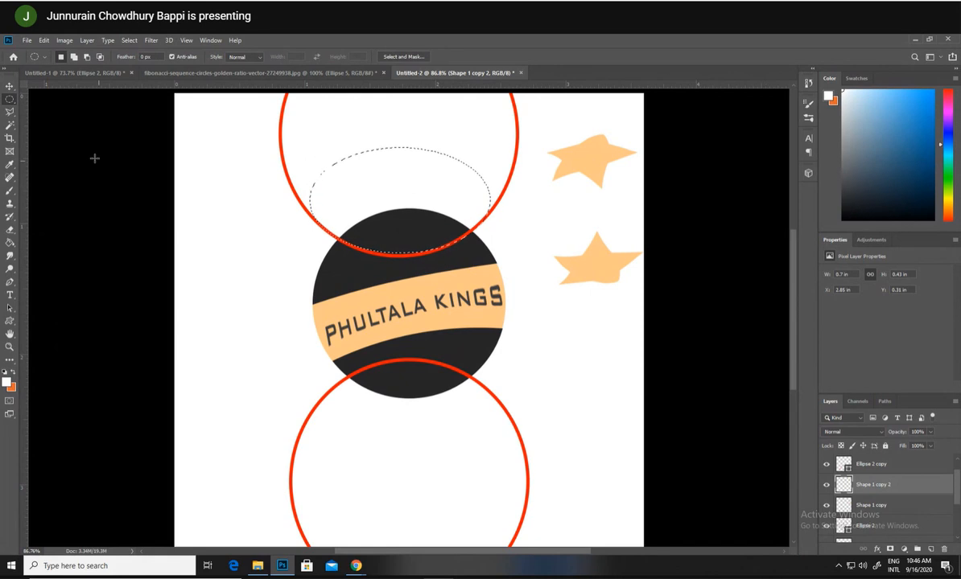
- Cut the selected area out of the badge's Ellipse 1 layer by moving the black piece up above the badge
{"action": "left_click", "coordinate": [10, 85]}
{"action": "left_click", "coordinate": [402, 233]}
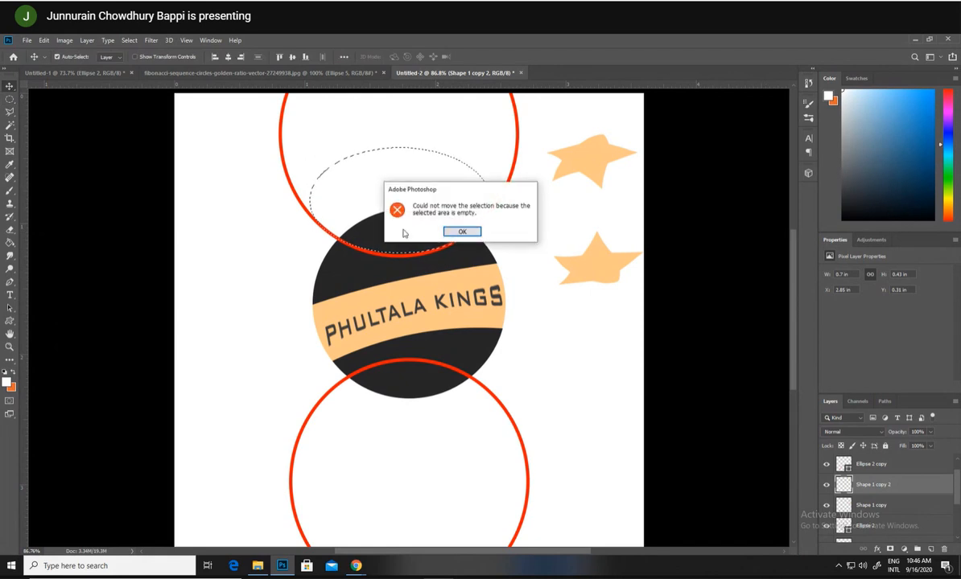
{"action": "left_click", "coordinate": [465, 234]}
{"action": "scroll", "coordinate": [845, 491], "scroll_direction": "down", "scroll_amount": 3}
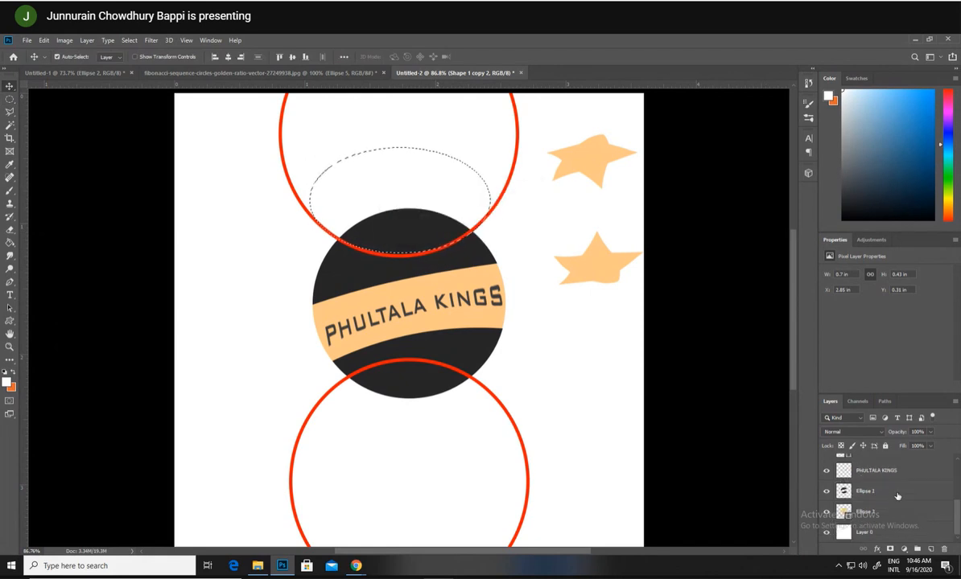
{"action": "left_click", "coordinate": [864, 499]}
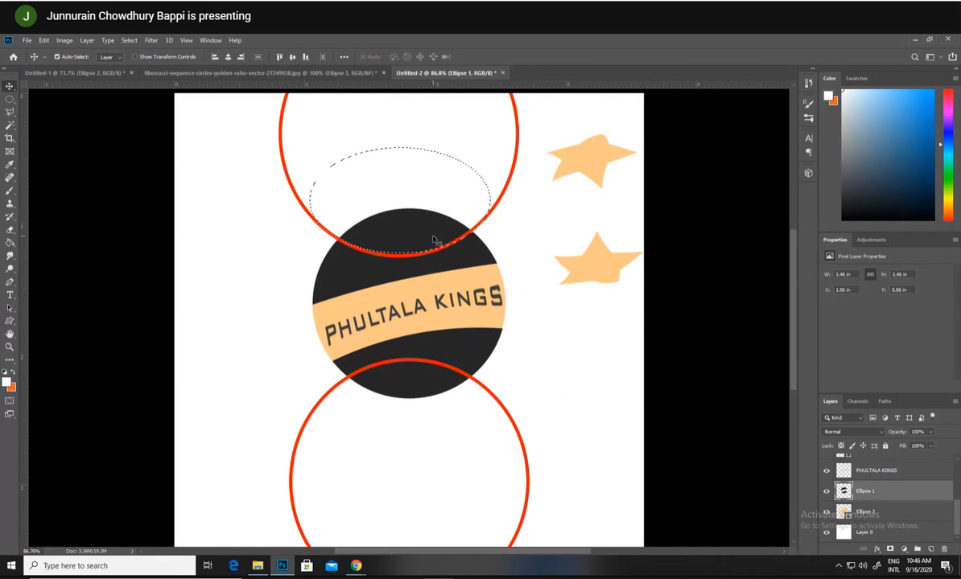
{"action": "left_click_drag", "start_coordinate": [439, 237], "coordinate": [421, 158]}
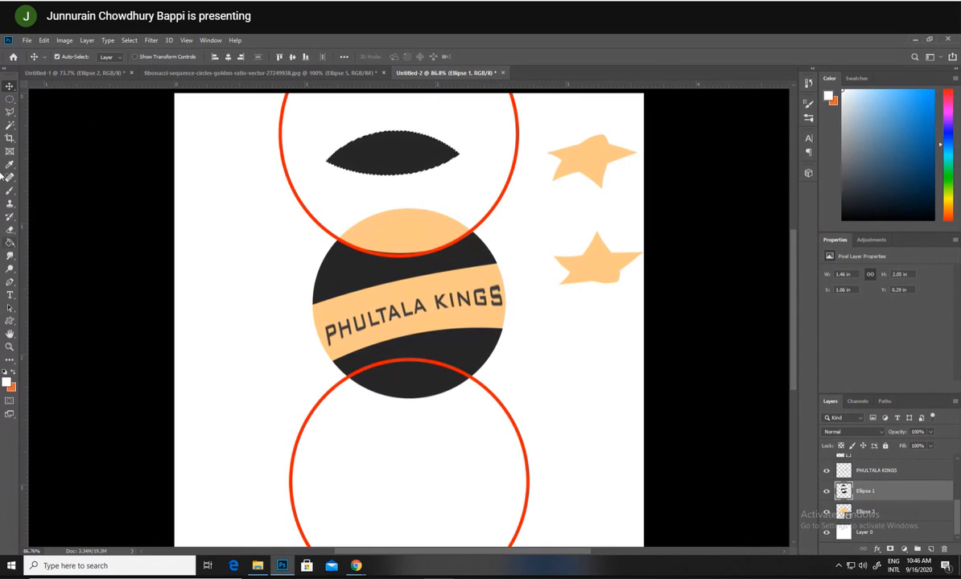
- Select the badge's bottom with an ellipse following the lower red circle, and move the black piece down and left of the badge
{"action": "left_click", "coordinate": [10, 102]}
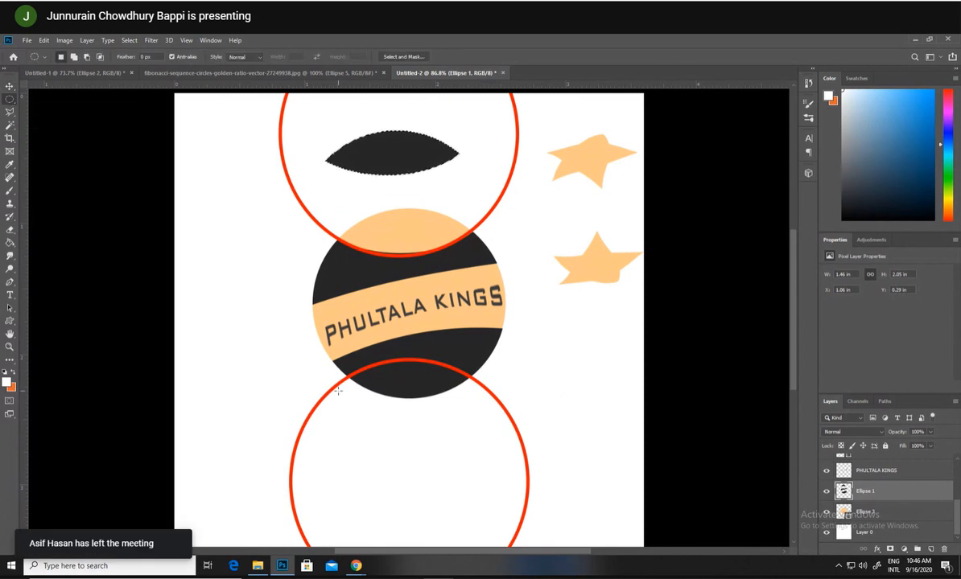
{"action": "left_click_drag", "start_coordinate": [326, 360], "coordinate": [498, 502]}
{"action": "left_click_drag", "start_coordinate": [359, 412], "coordinate": [350, 413]}
{"action": "left_click", "coordinate": [10, 84]}
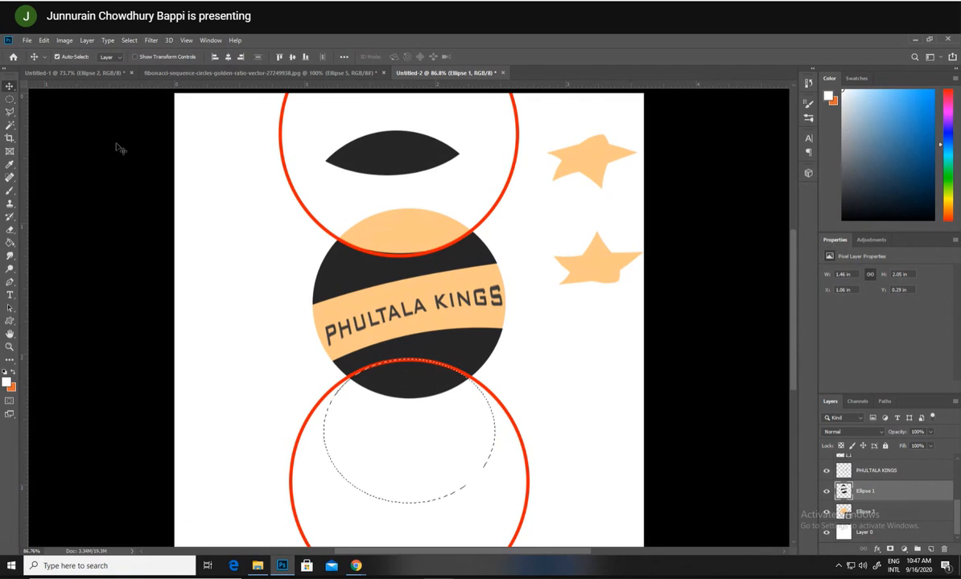
{"action": "left_click_drag", "start_coordinate": [431, 375], "coordinate": [429, 460]}
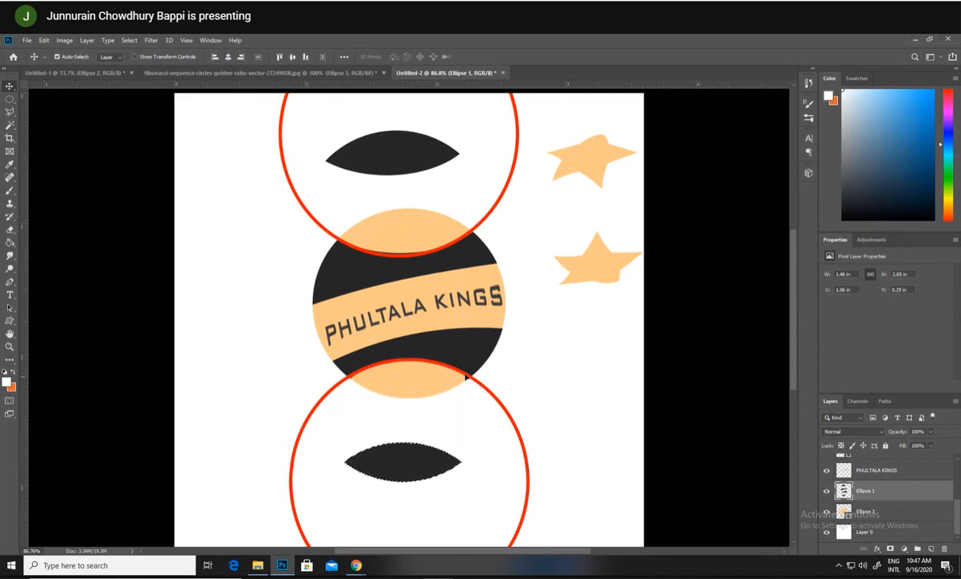
{"action": "left_click_drag", "start_coordinate": [405, 167], "coordinate": [269, 208]}
{"action": "left_click_drag", "start_coordinate": [388, 163], "coordinate": [420, 179]}
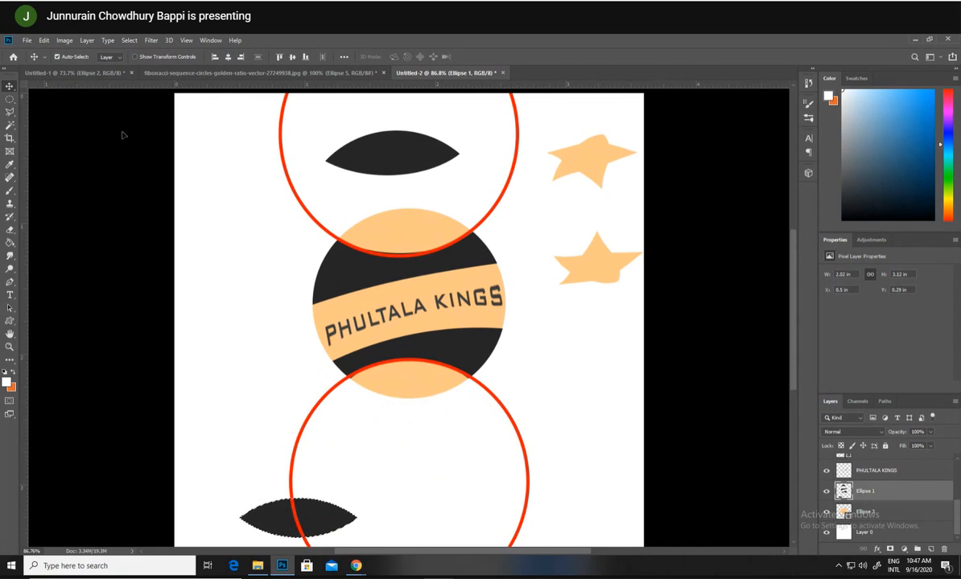
- Clear the selection and move both red guide circles away from the badge
{"action": "left_click_drag", "start_coordinate": [308, 211], "coordinate": [338, 104]}
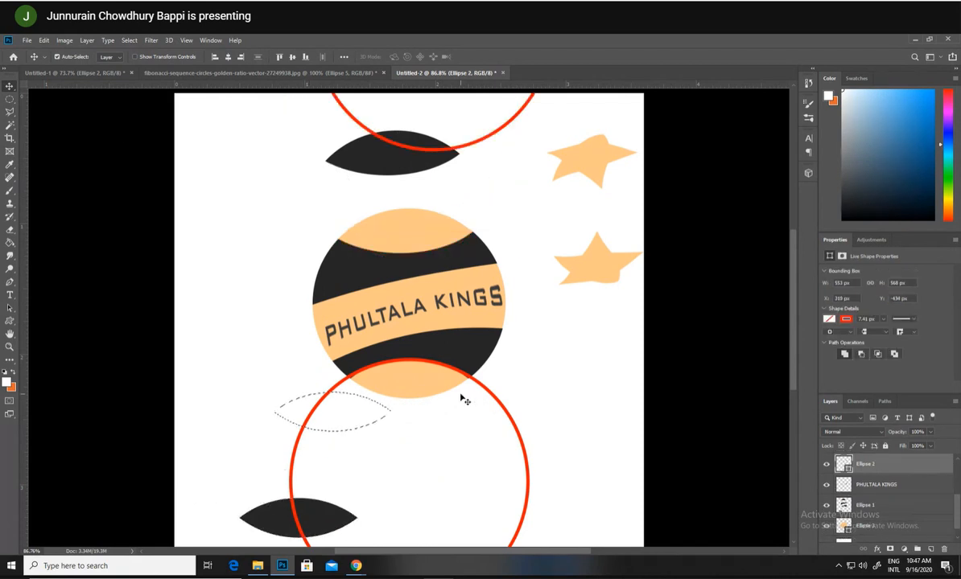
{"action": "key", "text": "ctrl+d"}
{"action": "left_click_drag", "start_coordinate": [496, 402], "coordinate": [680, 525]}
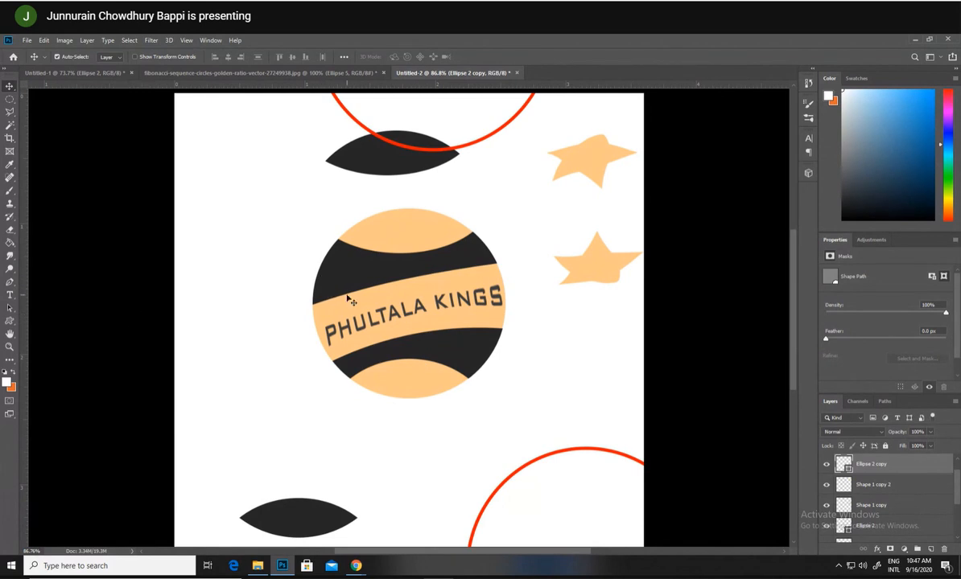
- Select the upper part of the black piece above the badge with an ellipse and move it onto the badge's top within the Ellipse 1 layer
{"action": "left_click", "coordinate": [10, 99]}
{"action": "left_click_drag", "start_coordinate": [317, 107], "coordinate": [456, 156]}
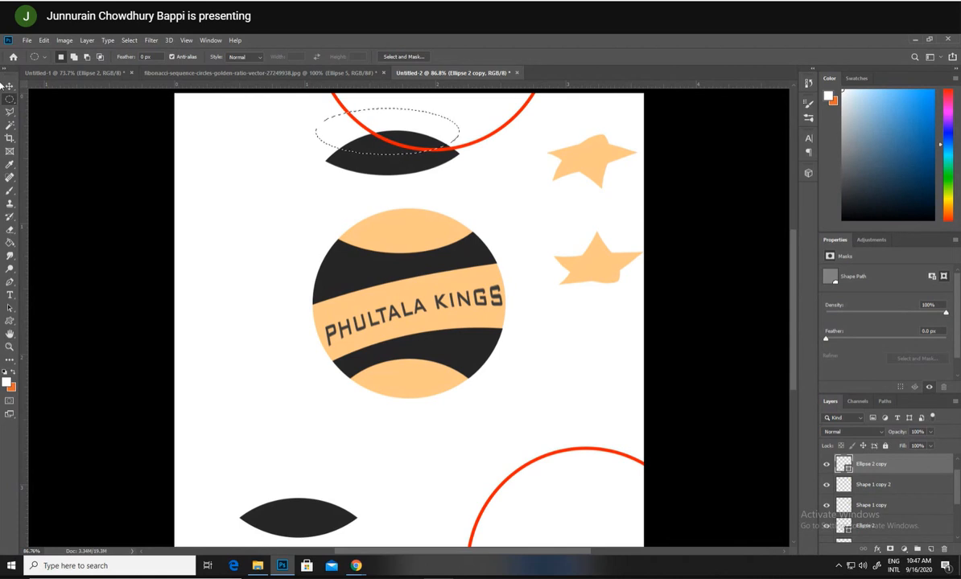
{"action": "key", "text": "v"}
{"action": "mouse_move", "coordinate": [383, 147]}
{"action": "left_mouse_down"}
{"action": "mouse_move", "coordinate": [381, 166]}
{"action": "mouse_move", "coordinate": [388, 157]}
{"action": "left_mouse_up"}
{"action": "key", "text": "ctrl+z"}
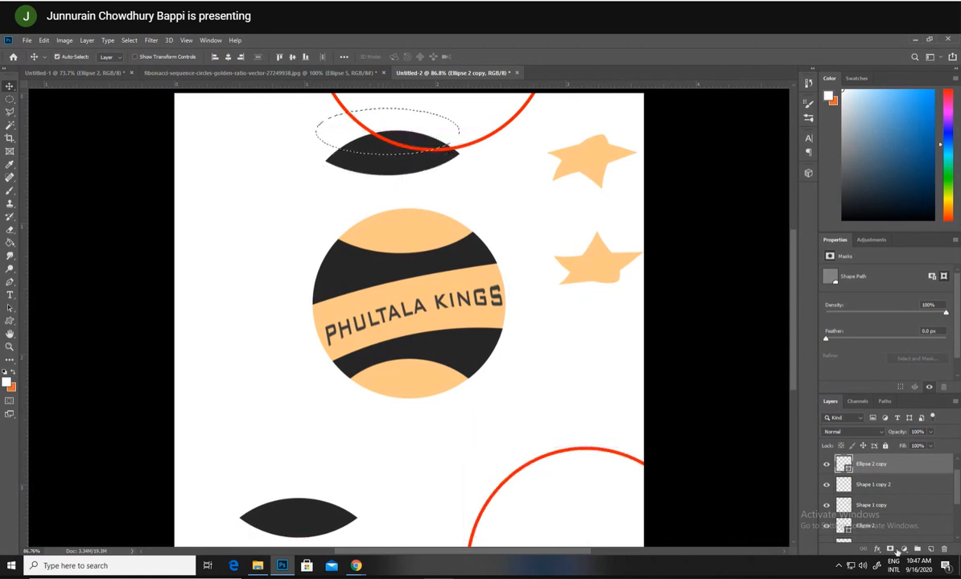
{"action": "scroll", "coordinate": [890, 535], "scroll_direction": "down", "scroll_amount": 5}
{"action": "left_click", "coordinate": [891, 493]}
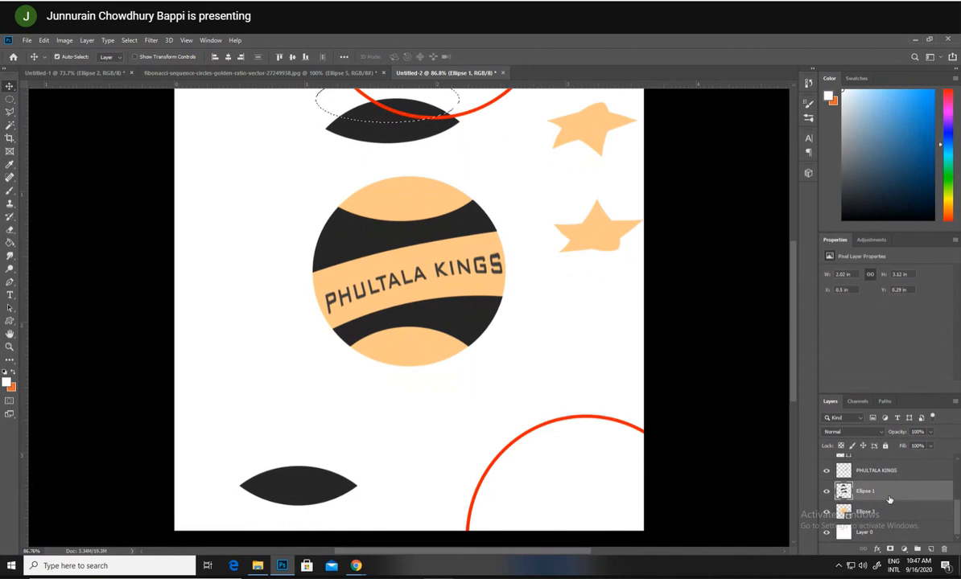
{"action": "scroll", "coordinate": [478, 210], "scroll_direction": "up", "scroll_amount": 3}
{"action": "left_click_drag", "start_coordinate": [416, 152], "coordinate": [429, 217]}
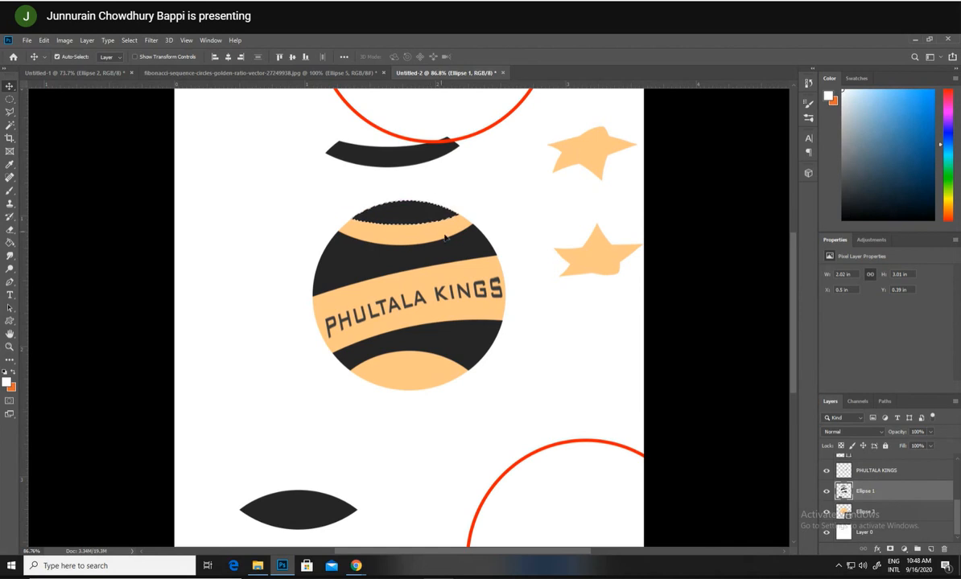
- Fine-align the moved black piece with the badge's upper edge and clear the selection
{"action": "key", "text": "z"}
{"action": "left_click", "coordinate": [428, 212]}
{"action": "left_click", "coordinate": [453, 225]}
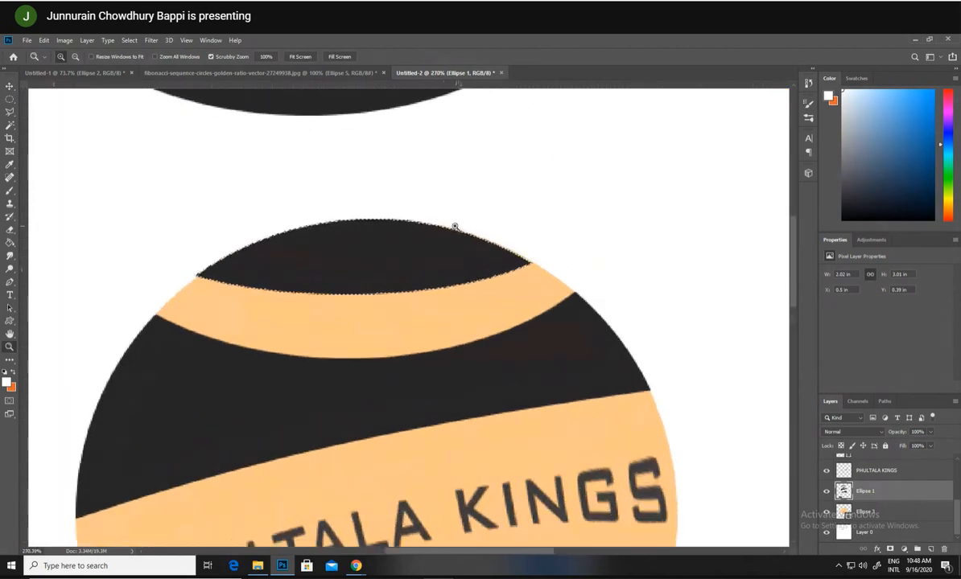
{"action": "left_click", "coordinate": [10, 86]}
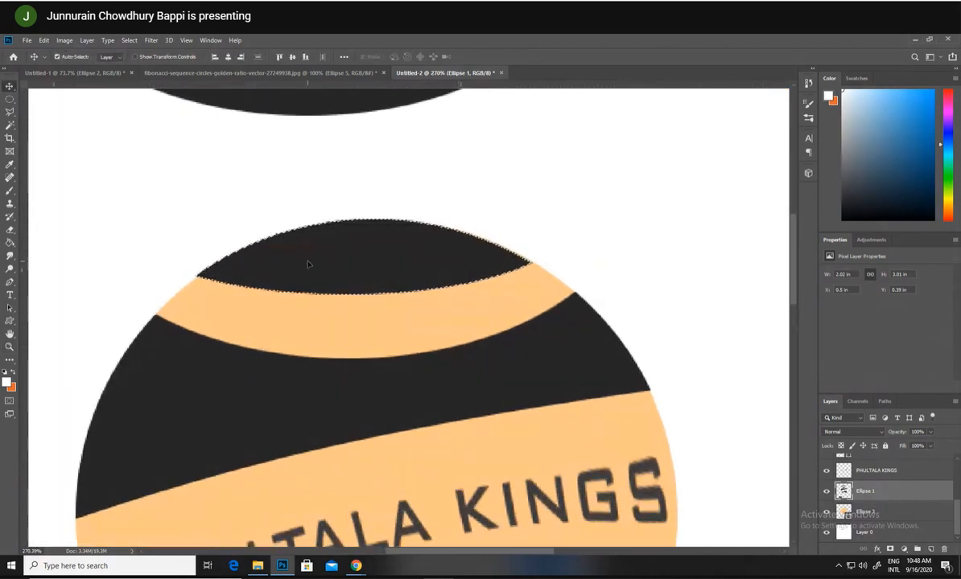
{"action": "left_click_drag", "start_coordinate": [306, 261], "coordinate": [310, 265]}
{"action": "scroll", "coordinate": [322, 274], "scroll_direction": "down", "scroll_amount": 1}
{"action": "key", "text": "z"}
{"action": "left_click_drag", "start_coordinate": [351, 303], "coordinate": [335, 298]}
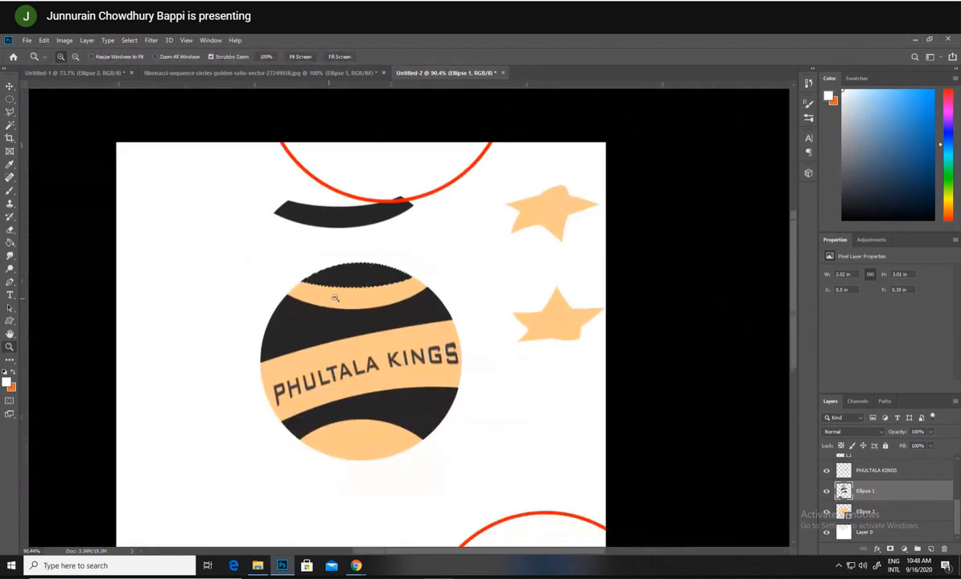
{"action": "left_click", "coordinate": [335, 297]}
{"action": "left_click", "coordinate": [10, 86]}
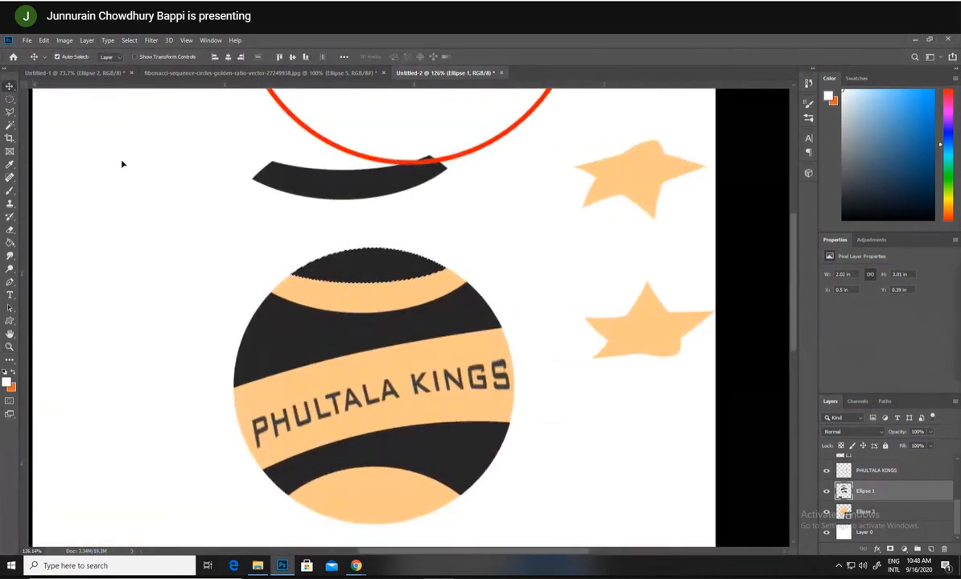
{"action": "key", "text": "ctrl+d"}
- Select the whole black piece at the lower left with an ellipse, move it just below the badge, and clear the selection
{"action": "scroll", "coordinate": [253, 288], "scroll_direction": "down", "scroll_amount": 2}
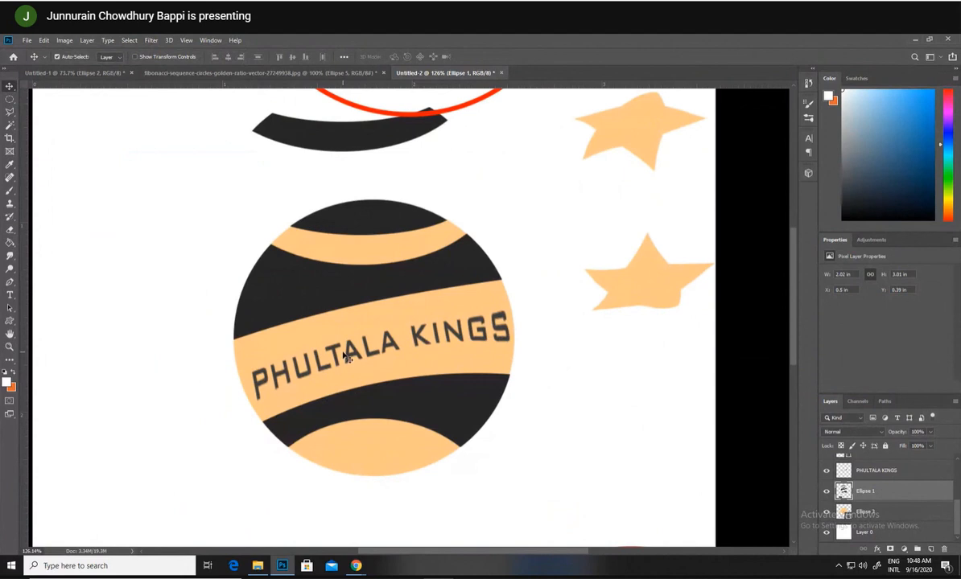
{"action": "key", "text": "z"}
{"action": "left_click_drag", "start_coordinate": [374, 382], "coordinate": [353, 385]}
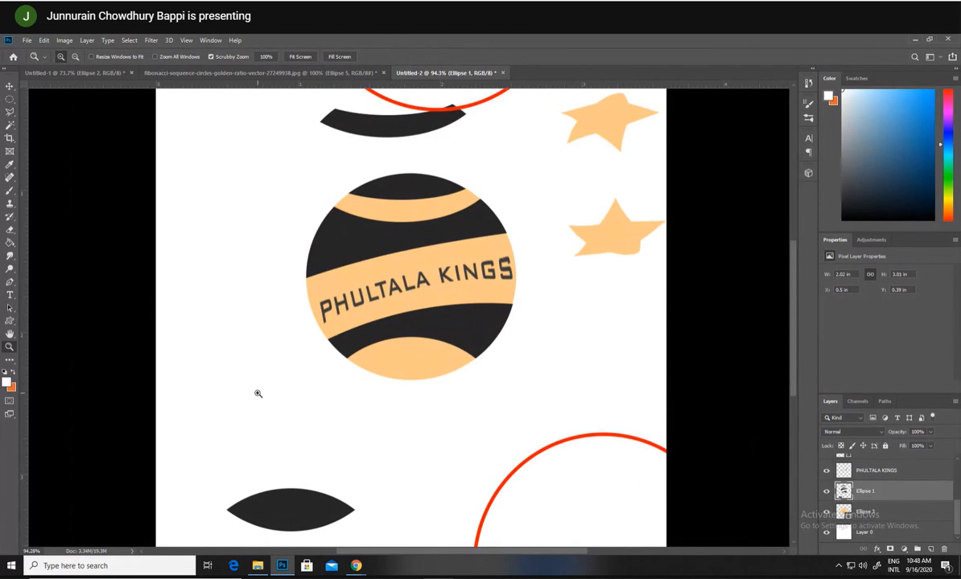
{"action": "left_click", "coordinate": [10, 99]}
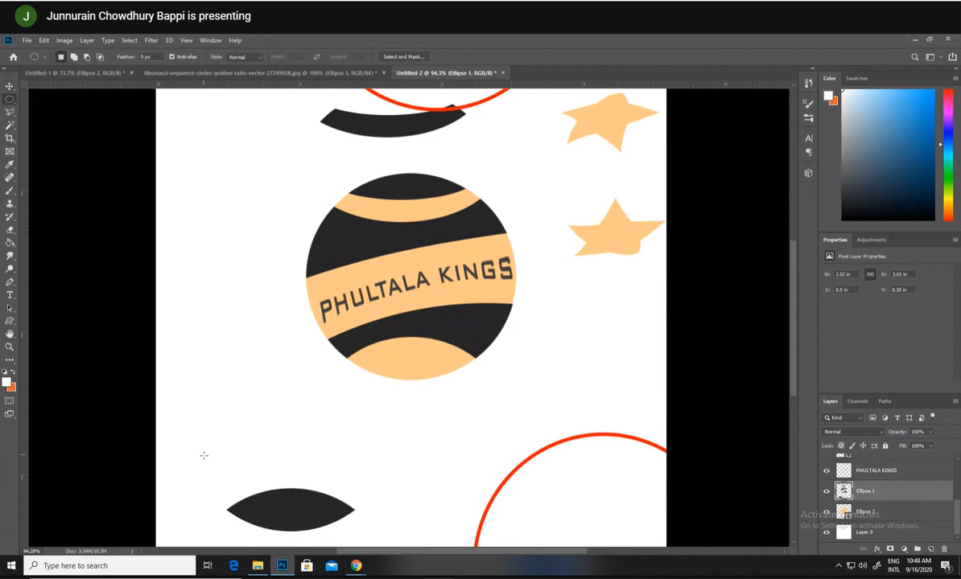
{"action": "left_click_drag", "start_coordinate": [204, 456], "coordinate": [375, 541]}
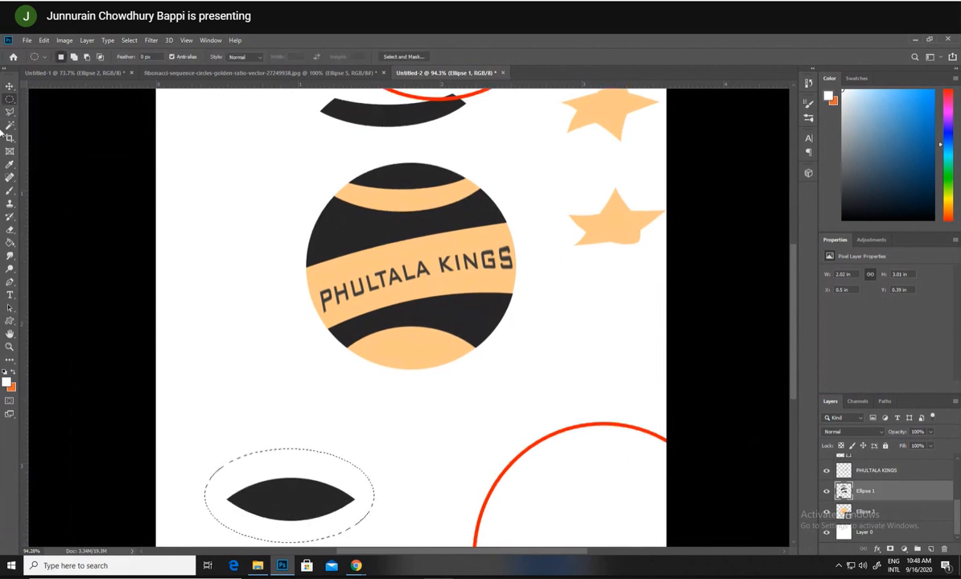
{"action": "left_click", "coordinate": [10, 86]}
{"action": "left_click_drag", "start_coordinate": [292, 499], "coordinate": [410, 407]}
{"action": "key", "text": "ctrl+d"}
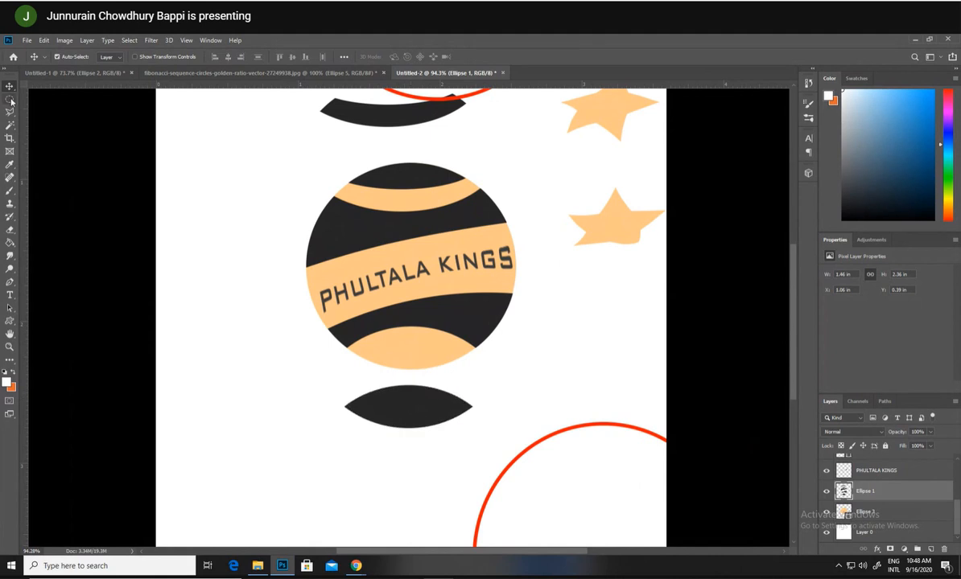
- Select the lower part of the black piece beneath the badge with an ellipse and move it up onto the badge's bottom
{"action": "left_click", "coordinate": [10, 99]}
{"action": "left_click_drag", "start_coordinate": [326, 372], "coordinate": [441, 475]}
{"action": "left_click_drag", "start_coordinate": [403, 419], "coordinate": [414, 361]}
{"action": "left_click", "coordinate": [9, 86]}
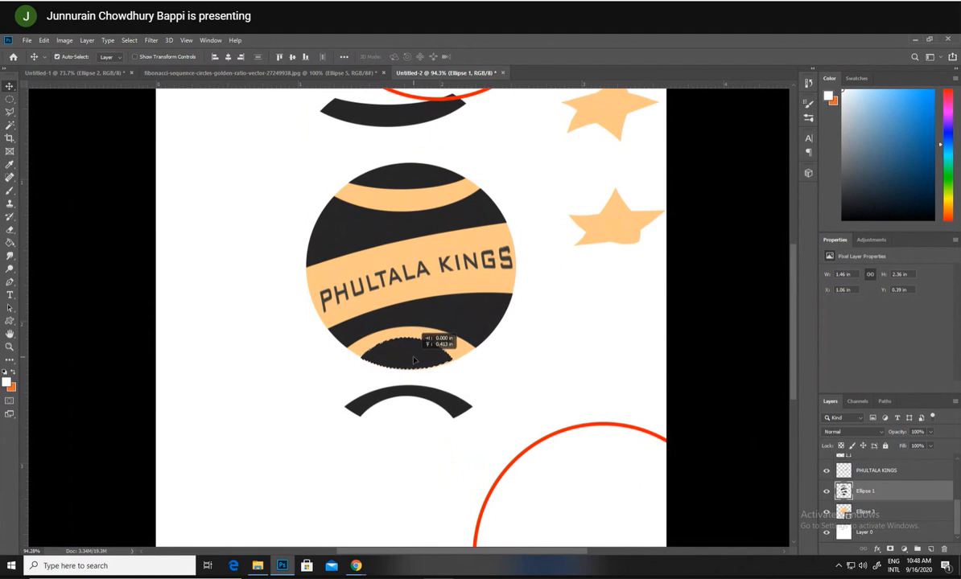
- Fine-align the moved black piece with the badge's lower edge and clear the selection
{"action": "key", "text": "z"}
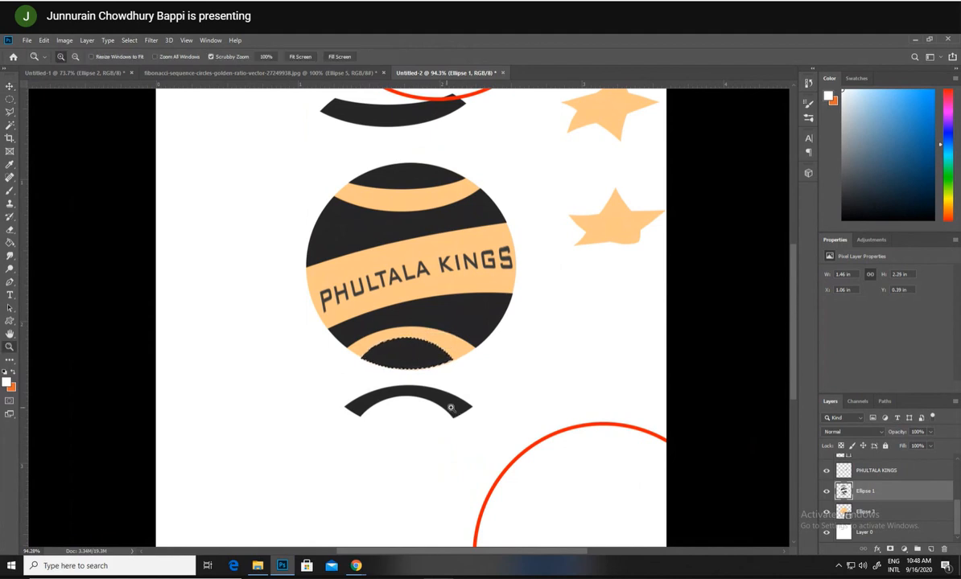
{"action": "left_click_drag", "start_coordinate": [445, 367], "coordinate": [472, 368]}
{"action": "left_click_drag", "start_coordinate": [416, 320], "coordinate": [446, 329]}
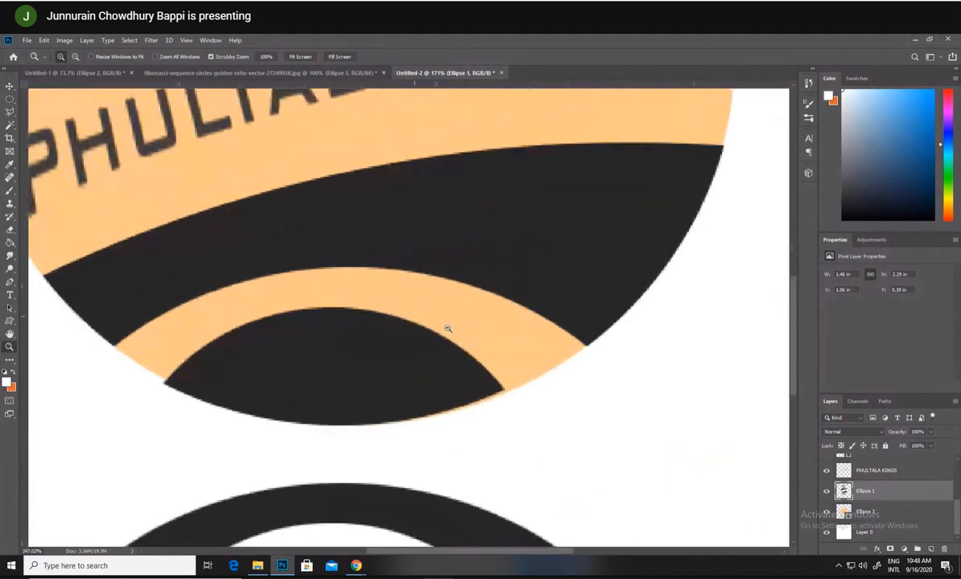
{"action": "left_click", "coordinate": [8, 88]}
{"action": "left_click_drag", "start_coordinate": [318, 344], "coordinate": [327, 346]}
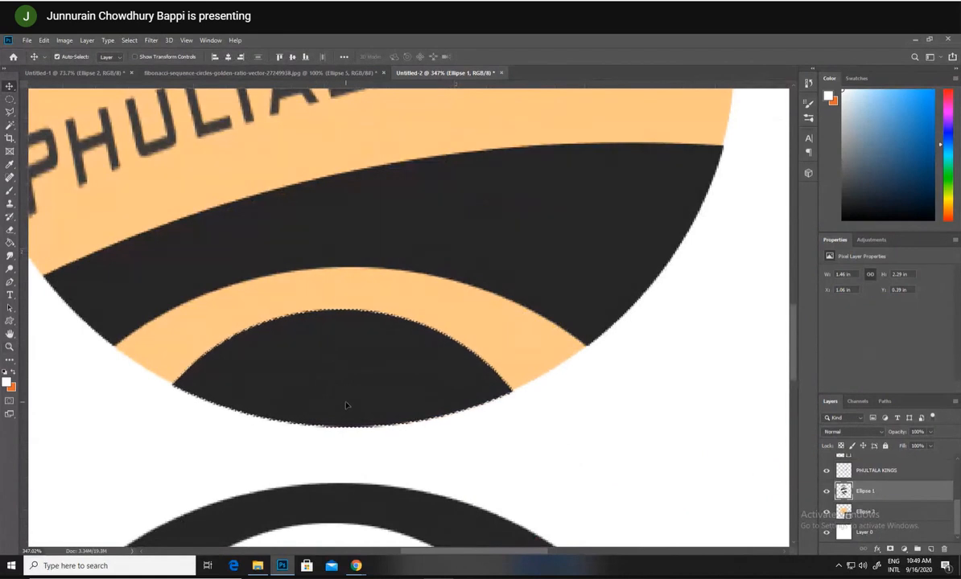
{"action": "key", "text": "ctrl+d"}
- Delete the leftover black arcs below and above the badge using rectangular selections, and clear the selection
{"action": "key", "text": "z"}
{"action": "mouse_move", "coordinate": [366, 435]}
{"action": "left_mouse_down"}
{"action": "mouse_move", "coordinate": [316, 420]}
{"action": "mouse_move", "coordinate": [362, 436]}
{"action": "left_mouse_up"}
{"action": "left_click", "coordinate": [9, 86]}
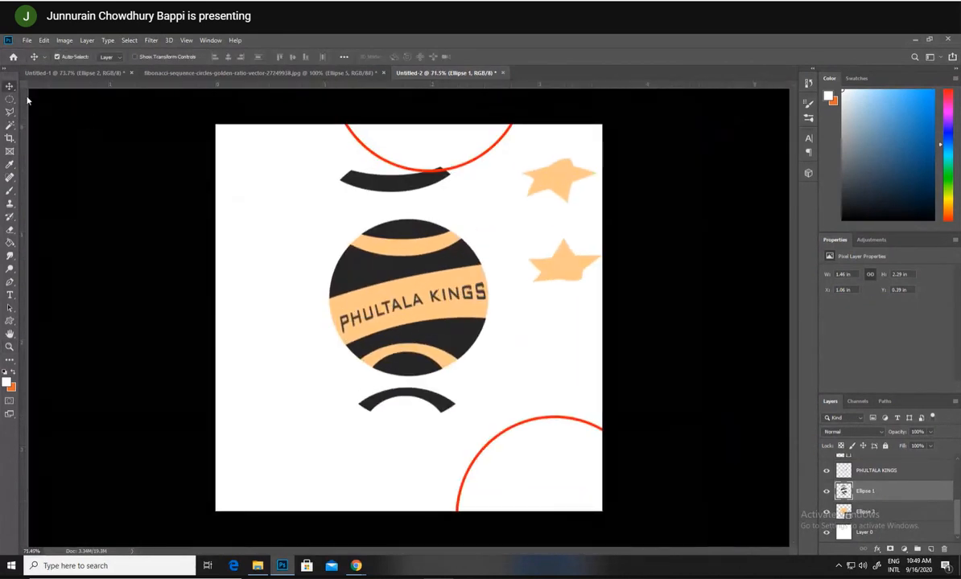
{"action": "left_click_drag", "start_coordinate": [399, 398], "coordinate": [394, 397]}
{"action": "left_click", "coordinate": [10, 99]}
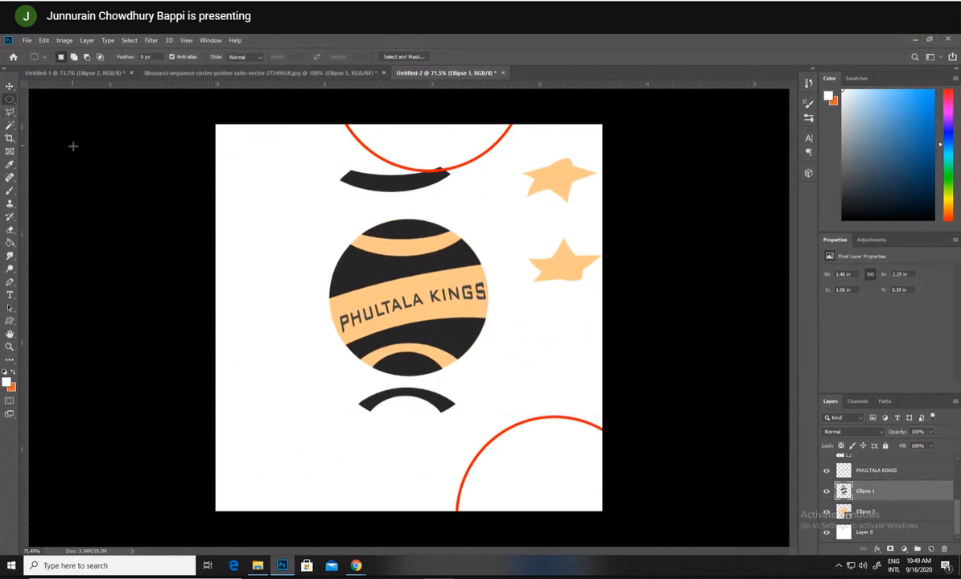
{"action": "right_click", "coordinate": [14, 103]}
{"action": "left_click", "coordinate": [39, 99]}
{"action": "left_click_drag", "start_coordinate": [348, 383], "coordinate": [464, 441]}
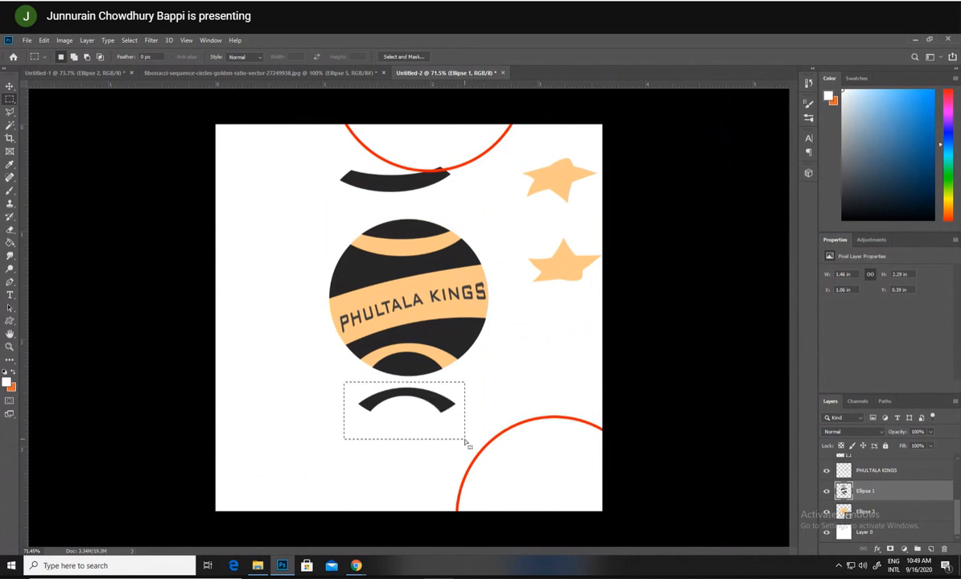
{"action": "key", "text": "Delete"}
{"action": "left_click_drag", "start_coordinate": [330, 154], "coordinate": [470, 205]}
{"action": "key", "text": "Delete"}
{"action": "key", "text": "ctrl+d"}
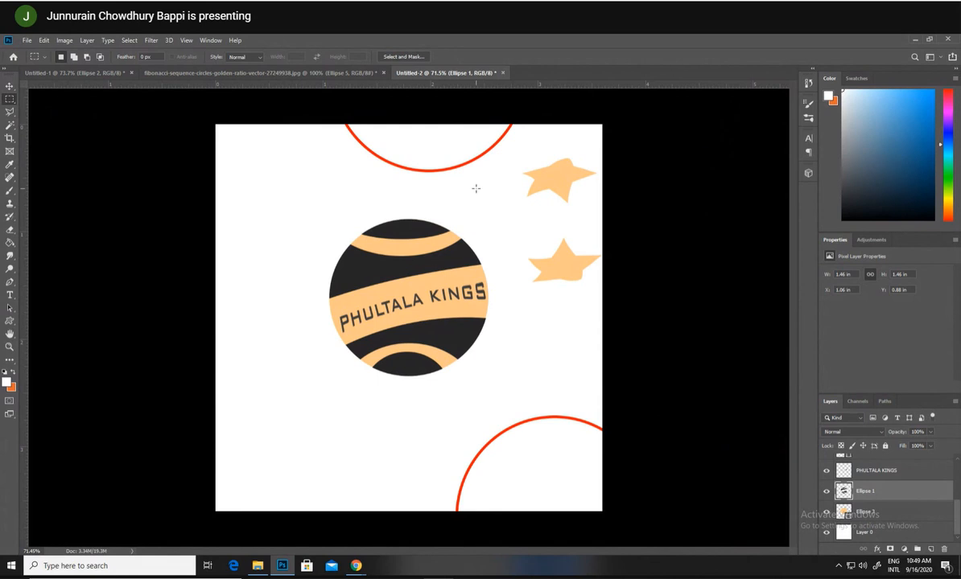
{"action": "key", "text": "z"}
{"action": "left_click_drag", "start_coordinate": [451, 187], "coordinate": [467, 238]}
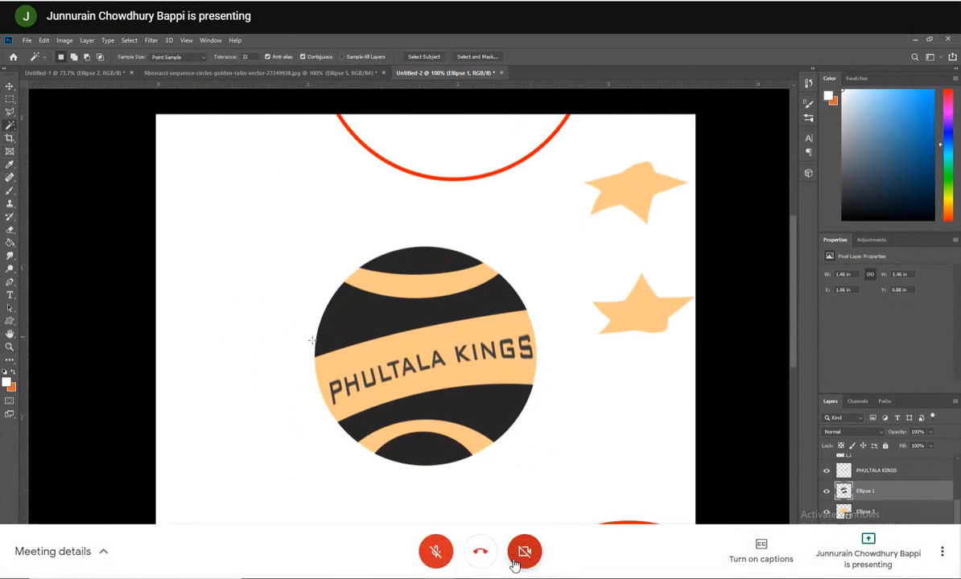
{"action": "left_click", "coordinate": [435, 553]}
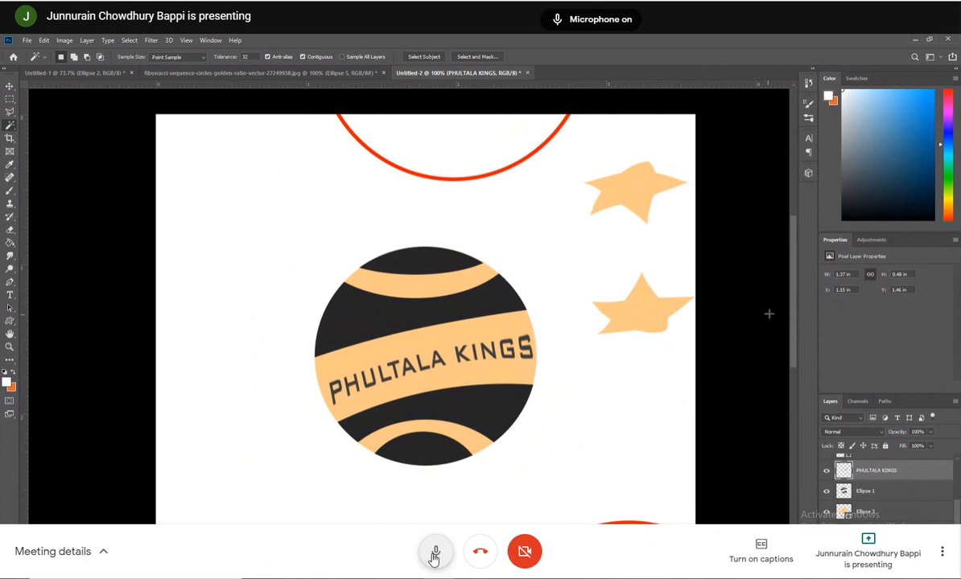
{"action": "left_click", "coordinate": [434, 552]}
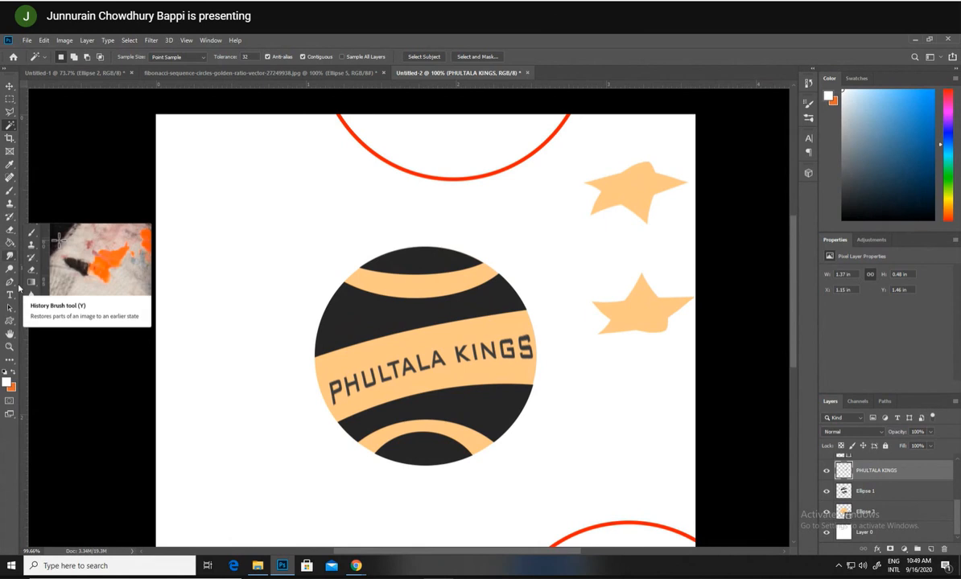
{"action": "left_click", "coordinate": [10, 296]}
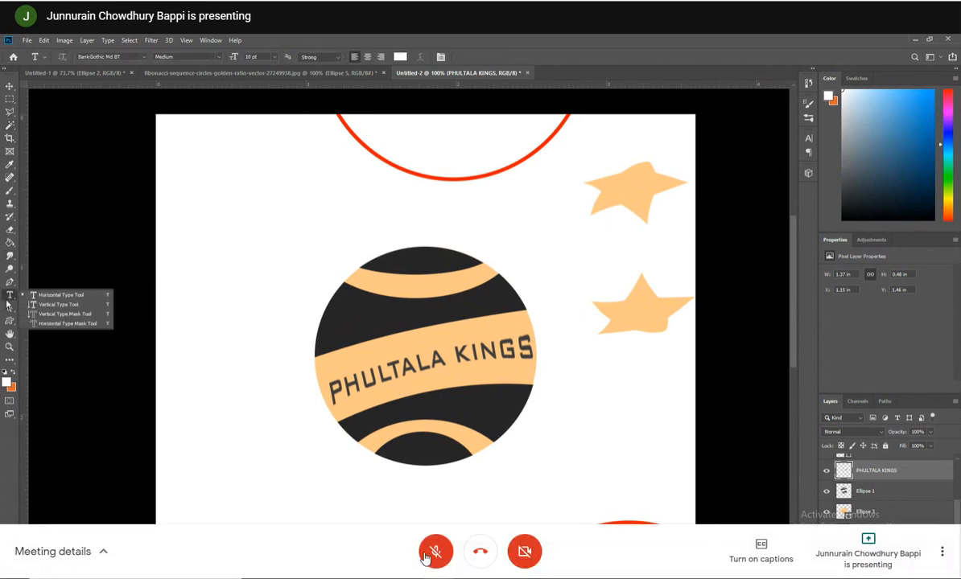
{"action": "left_click", "coordinate": [433, 553]}
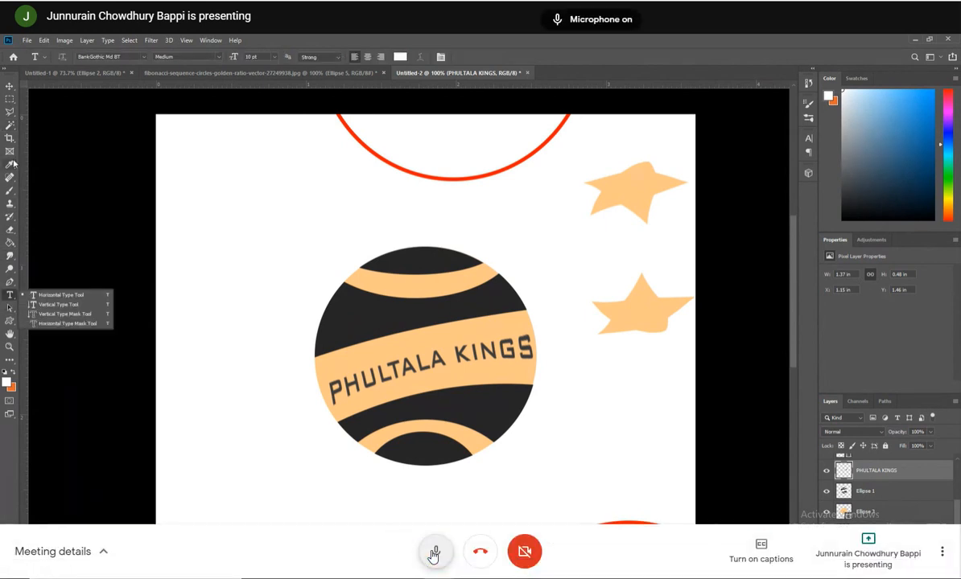
- Select the letter P of the PHULTALA KINGS layer with the Magic Wand and extend the selection to the similar lettering
{"action": "key", "text": "w"}
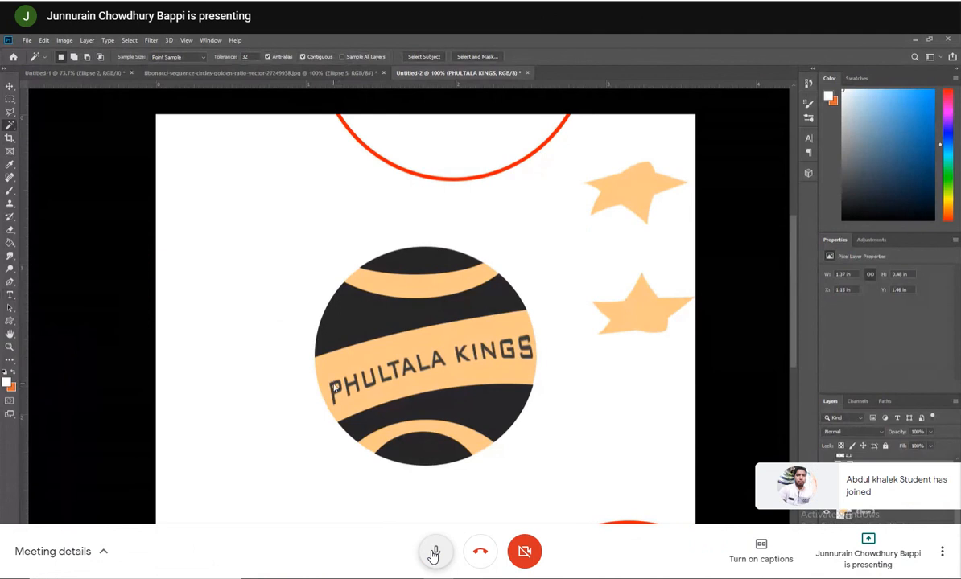
{"action": "left_click", "coordinate": [335, 388]}
{"action": "left_click", "coordinate": [434, 554]}
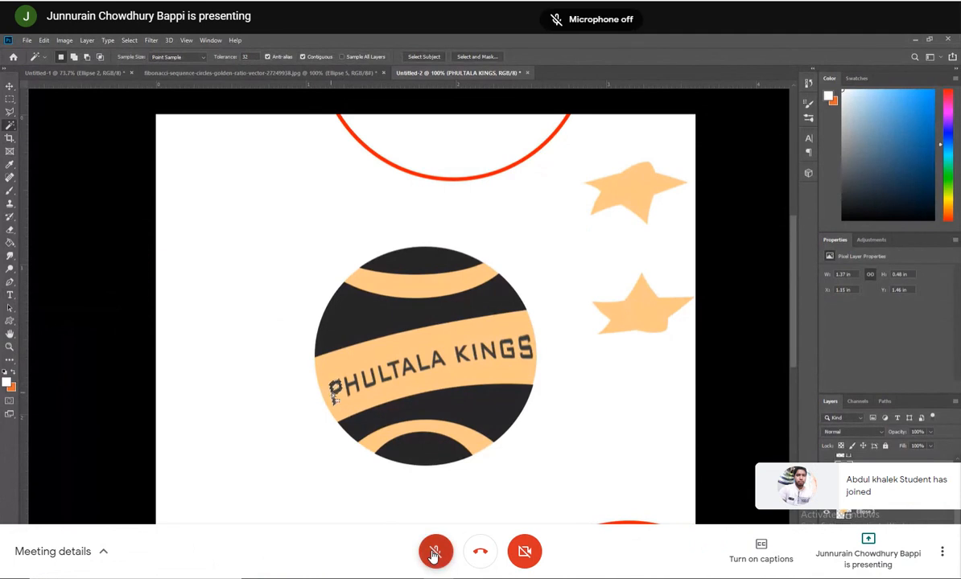
{"action": "right_click", "coordinate": [335, 390]}
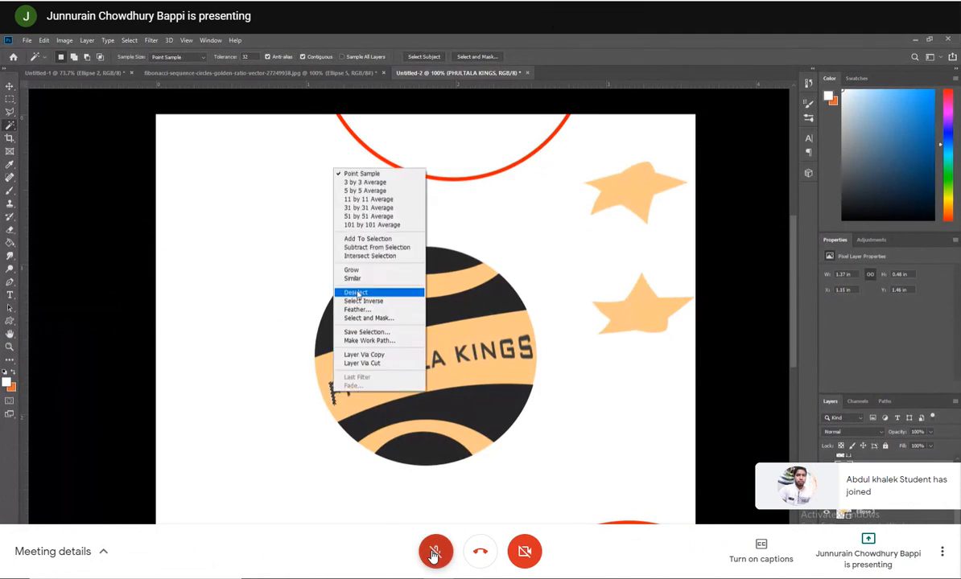
{"action": "left_click", "coordinate": [352, 279]}
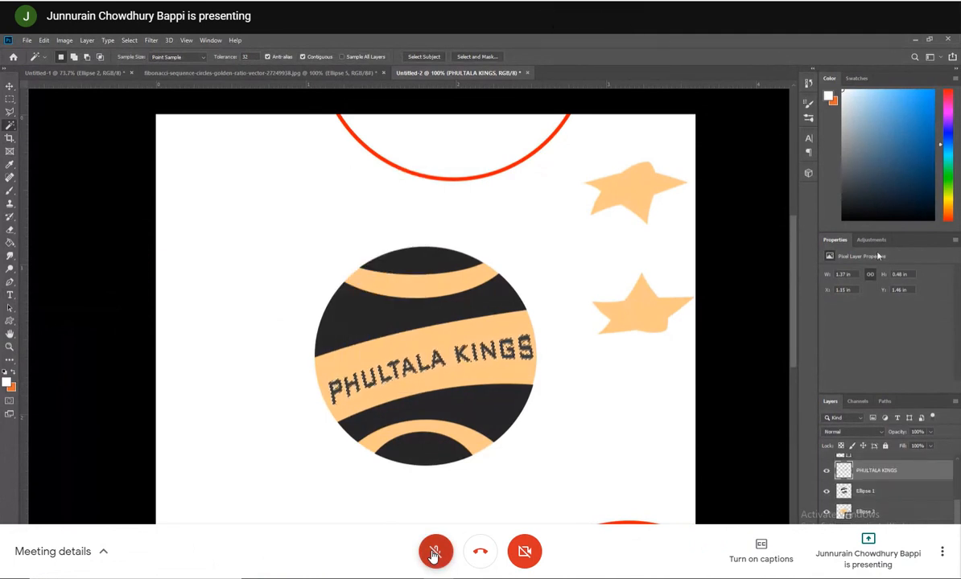
- Set the foreground colour to bright red and paint over the selected PHULTALA KINGS lettering with a much larger brush
{"action": "left_click", "coordinate": [949, 201]}
{"action": "left_click_drag", "start_coordinate": [950, 205], "coordinate": [950, 226]}
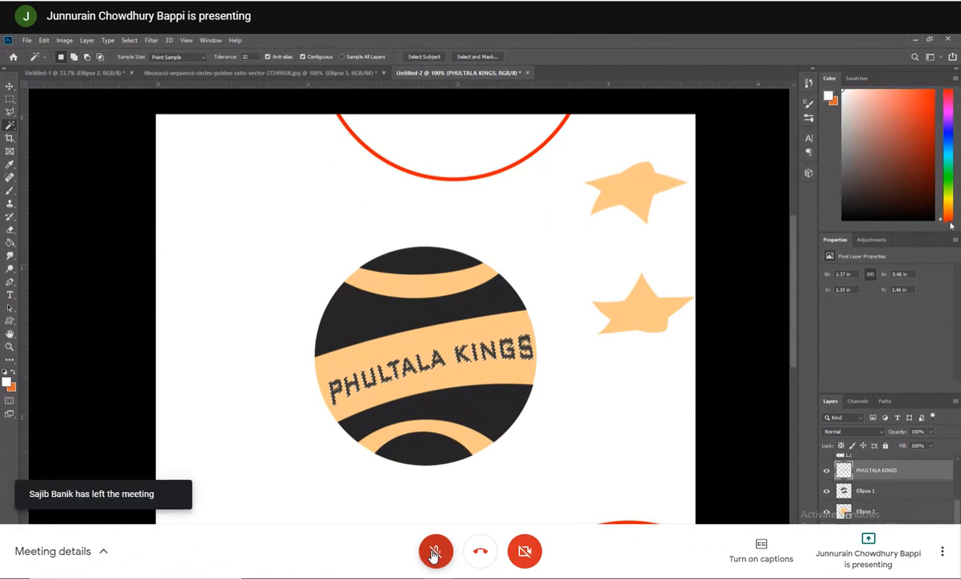
{"action": "left_click", "coordinate": [914, 123]}
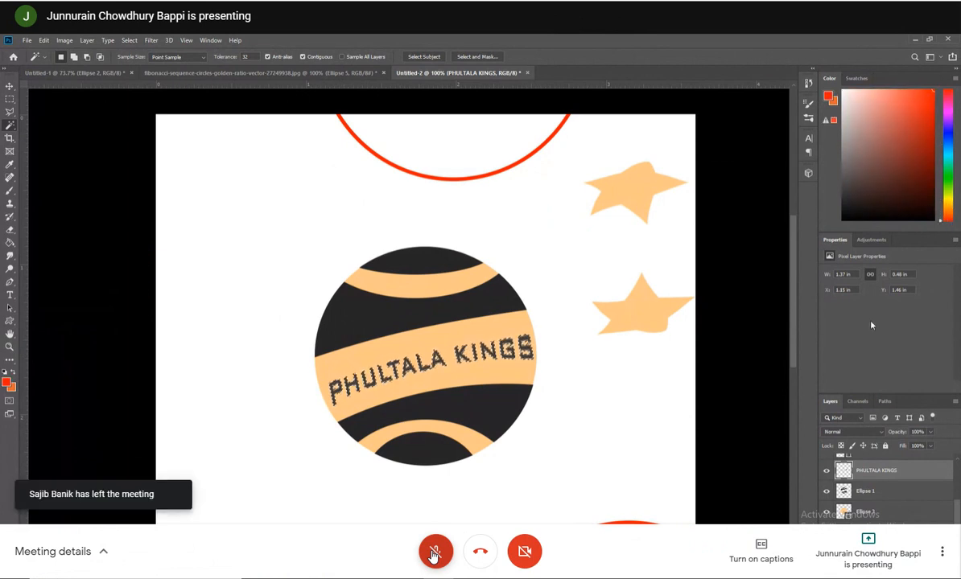
{"action": "key", "text": "b"}
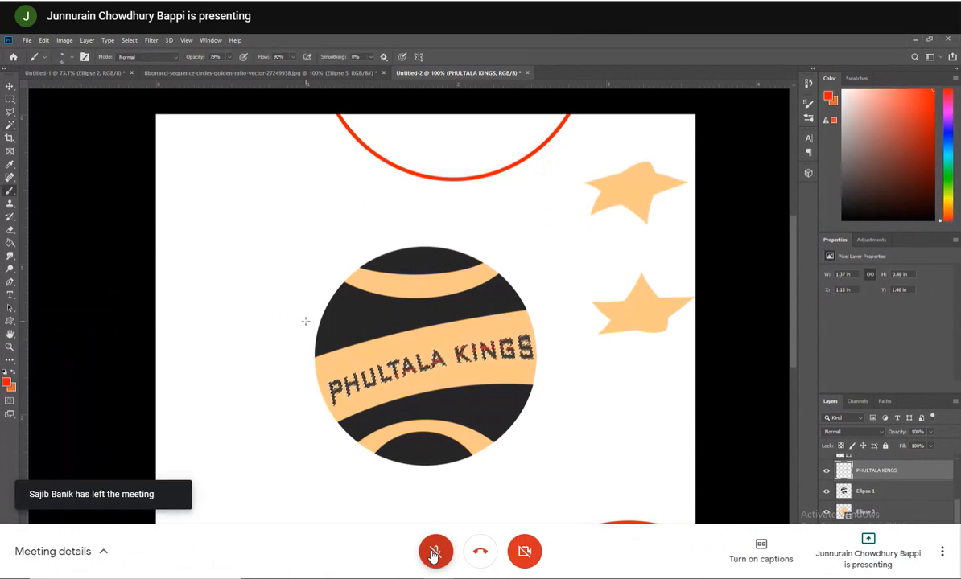
{"action": "left_click", "coordinate": [71, 58]}
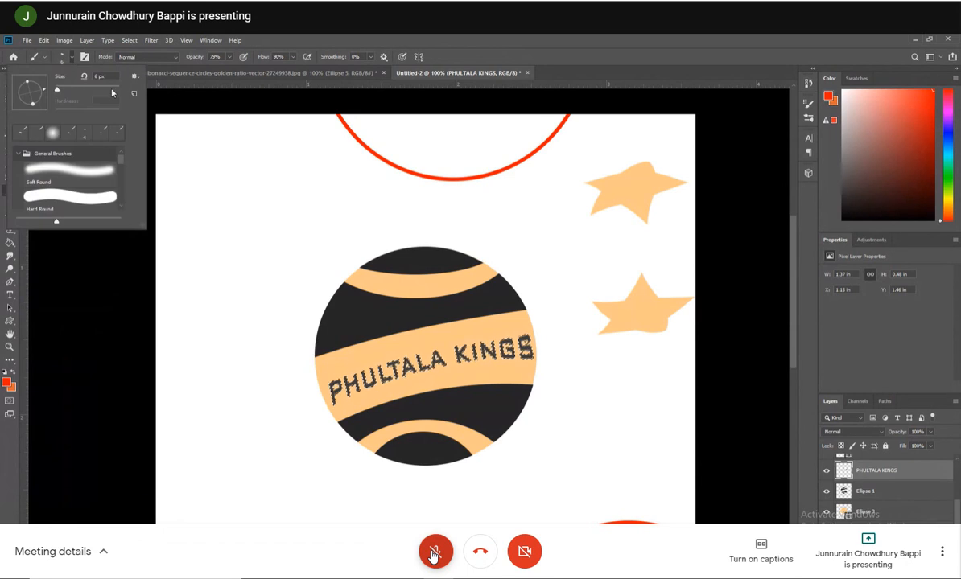
{"action": "left_click", "coordinate": [107, 88]}
{"action": "left_click_drag", "start_coordinate": [493, 349], "coordinate": [148, 369]}
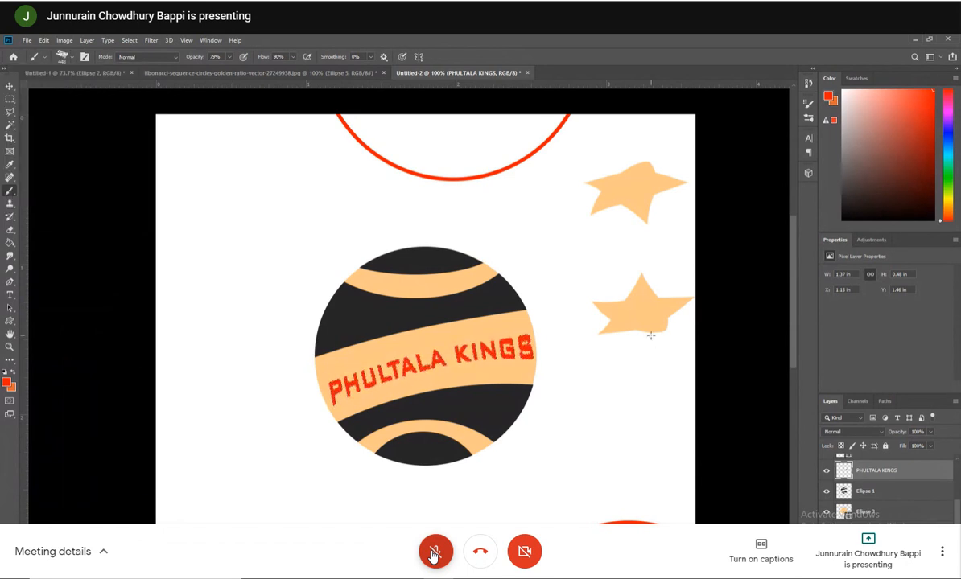
- Undo the red painting of the PHULTALA KINGS lettering
{"action": "key", "text": "ctrl+z"}
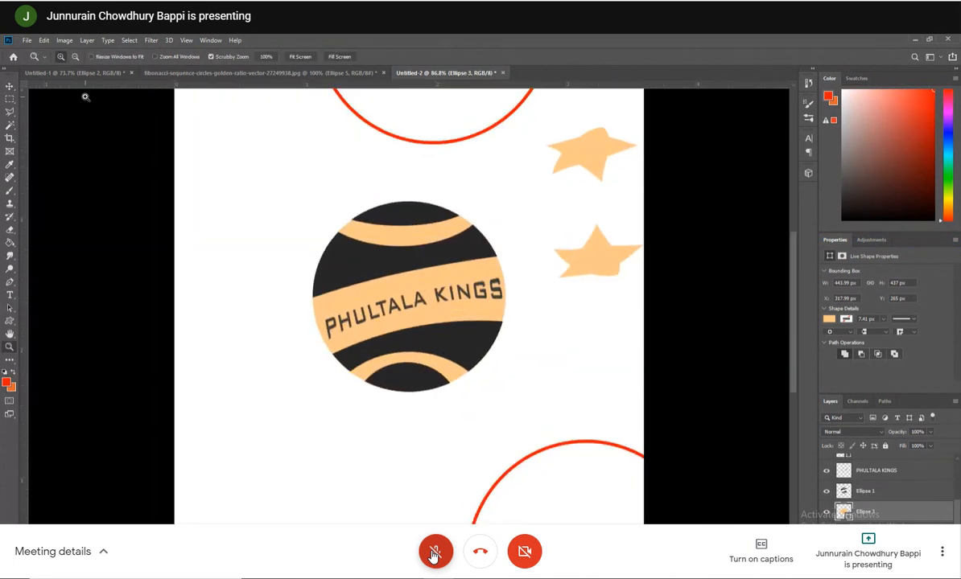
- Delete the red circle outline above the badge and the upper peach star beside it
{"action": "left_click", "coordinate": [9, 87]}
{"action": "mouse_move", "coordinate": [439, 145]}
{"action": "left_mouse_down"}
{"action": "mouse_move", "coordinate": [448, 158]}
{"action": "mouse_move", "coordinate": [444, 146]}
{"action": "left_mouse_up"}
{"action": "key", "text": "ctrl+z"}
{"action": "key", "text": "Delete"}
{"action": "left_click_drag", "start_coordinate": [578, 156], "coordinate": [590, 178]}
{"action": "key", "text": "Delete"}
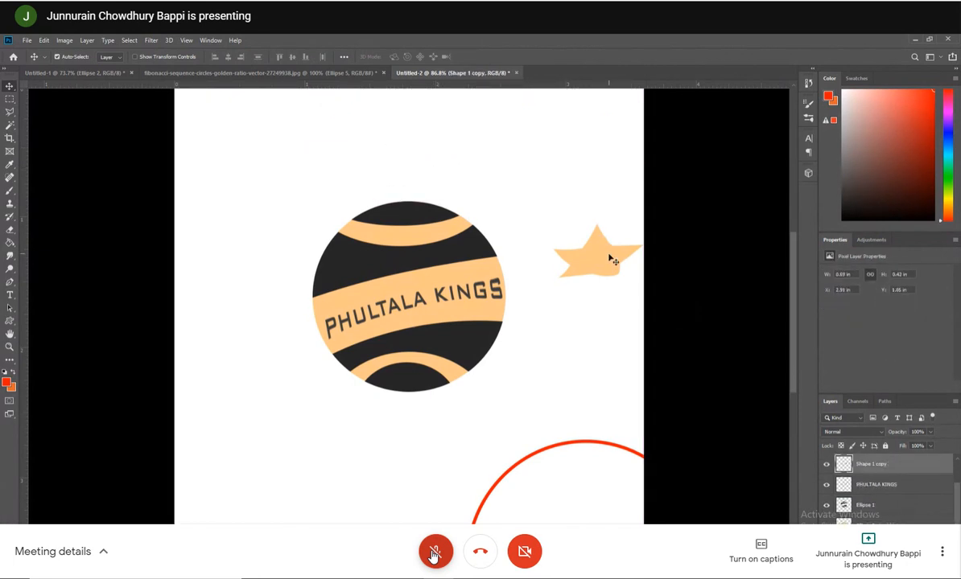
- Delete the remaining peach star and the red circle outline below the badge
{"action": "left_click", "coordinate": [610, 256]}
{"action": "key", "text": "Delete"}
{"action": "left_click_drag", "start_coordinate": [589, 443], "coordinate": [589, 383]}
{"action": "key", "text": "Delete"}
{"action": "key", "text": "z"}
{"action": "left_click_drag", "start_coordinate": [553, 433], "coordinate": [510, 385]}
{"action": "left_click_drag", "start_coordinate": [412, 315], "coordinate": [507, 313]}
{"action": "scroll", "coordinate": [588, 388], "scroll_direction": "up", "scroll_amount": 3}
{"action": "left_click_drag", "start_coordinate": [585, 390], "coordinate": [555, 391]}
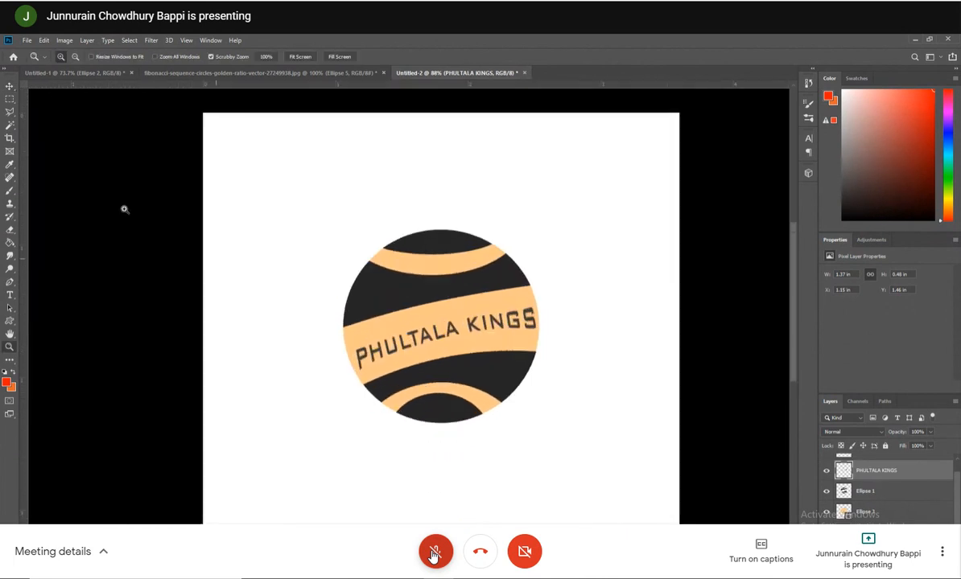
- Try a drop shadow on the badge's peach base circle, Ellipse 3, with its distance reduced to almost nothing
{"action": "left_click", "coordinate": [7, 86]}
{"action": "left_click", "coordinate": [456, 308]}
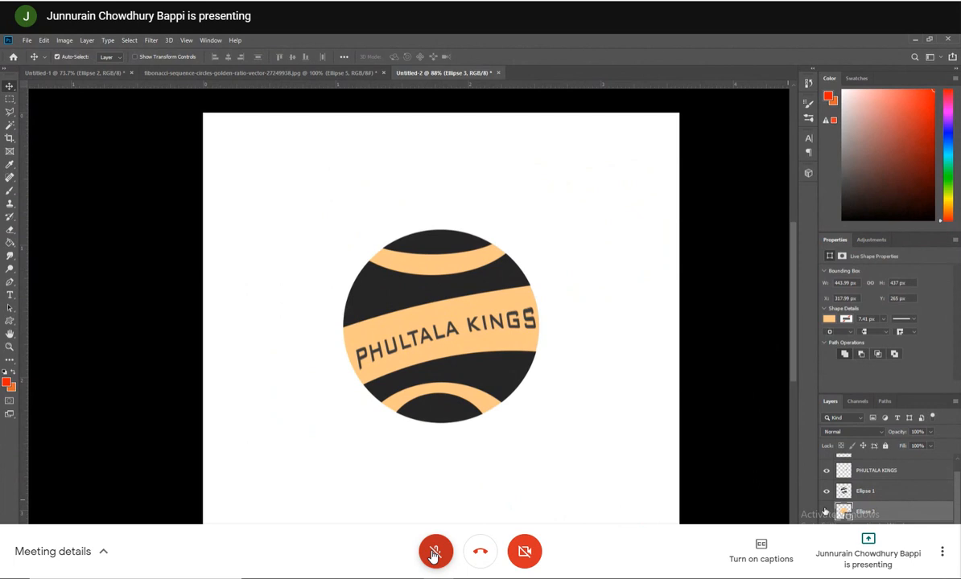
{"action": "left_click", "coordinate": [870, 548]}
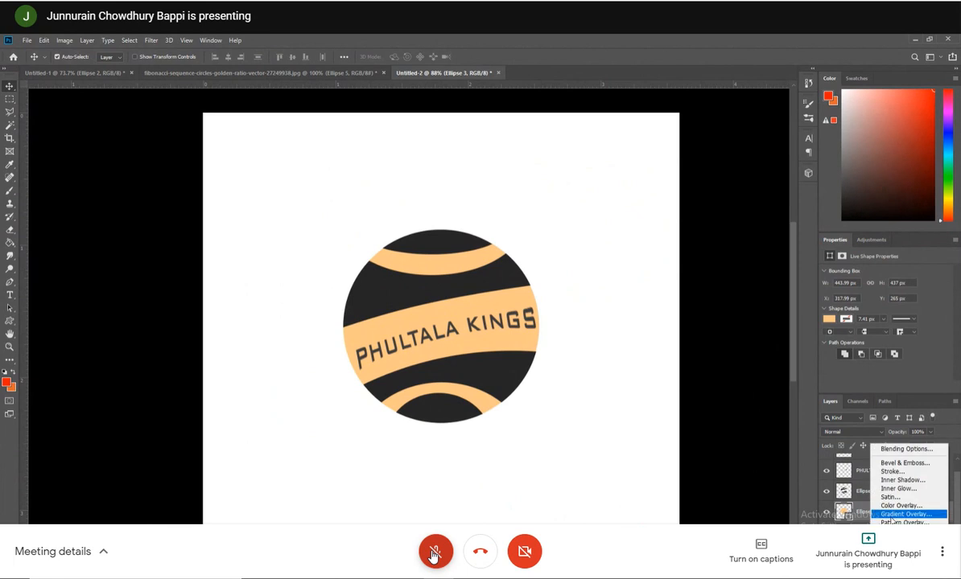
{"action": "left_click", "coordinate": [877, 538]}
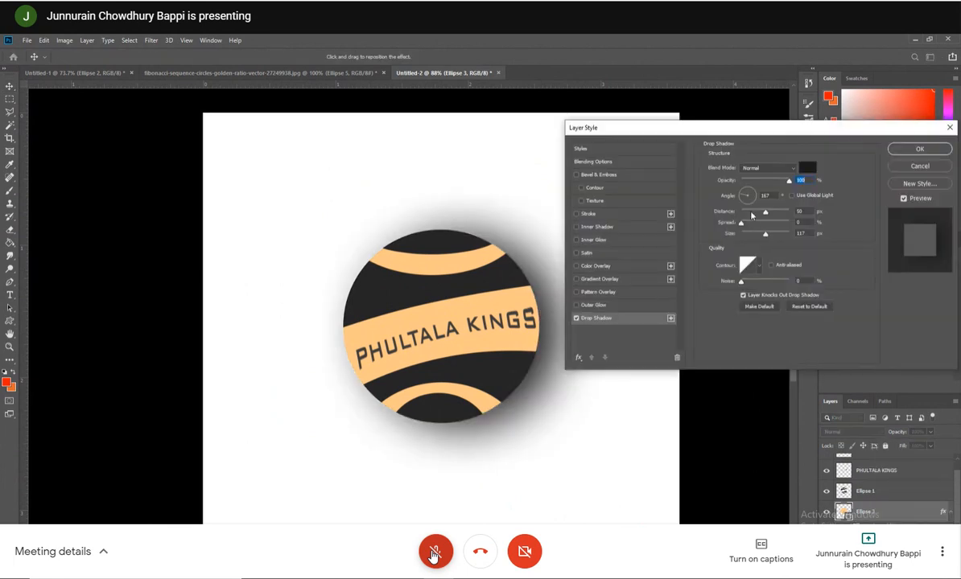
{"action": "left_click_drag", "start_coordinate": [765, 212], "coordinate": [742, 214]}
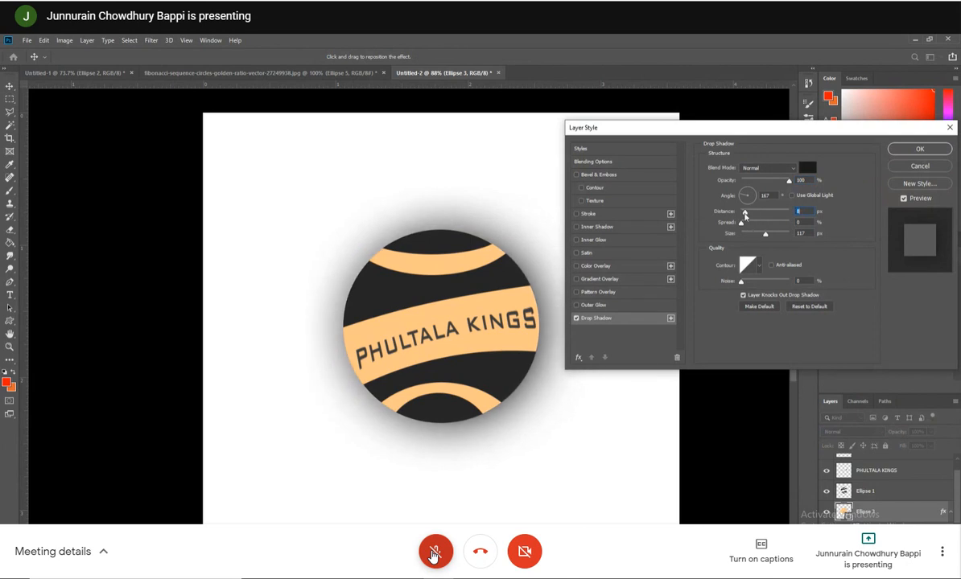
{"action": "left_click", "coordinate": [932, 168]}
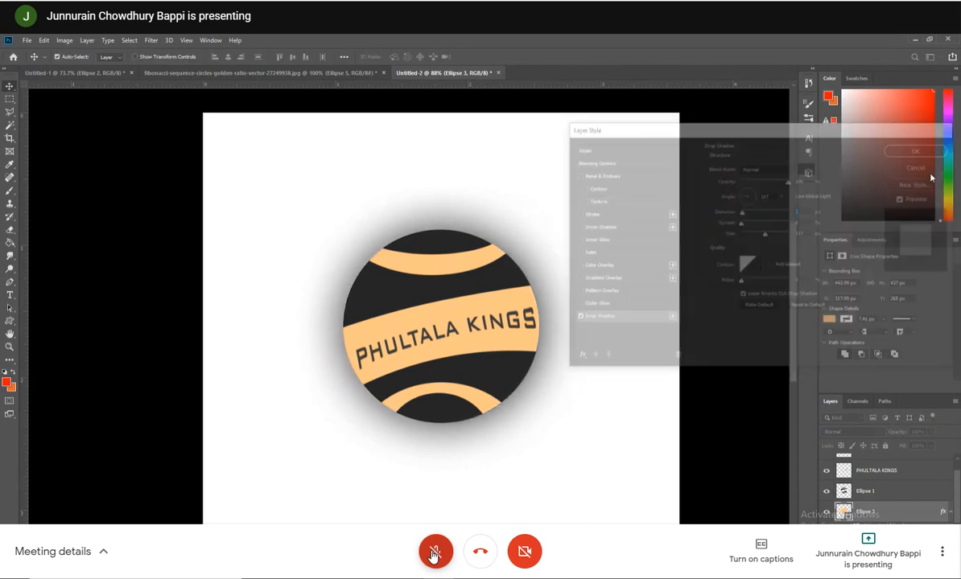
{"action": "key", "text": "z"}
{"action": "left_click_drag", "start_coordinate": [552, 382], "coordinate": [518, 298]}
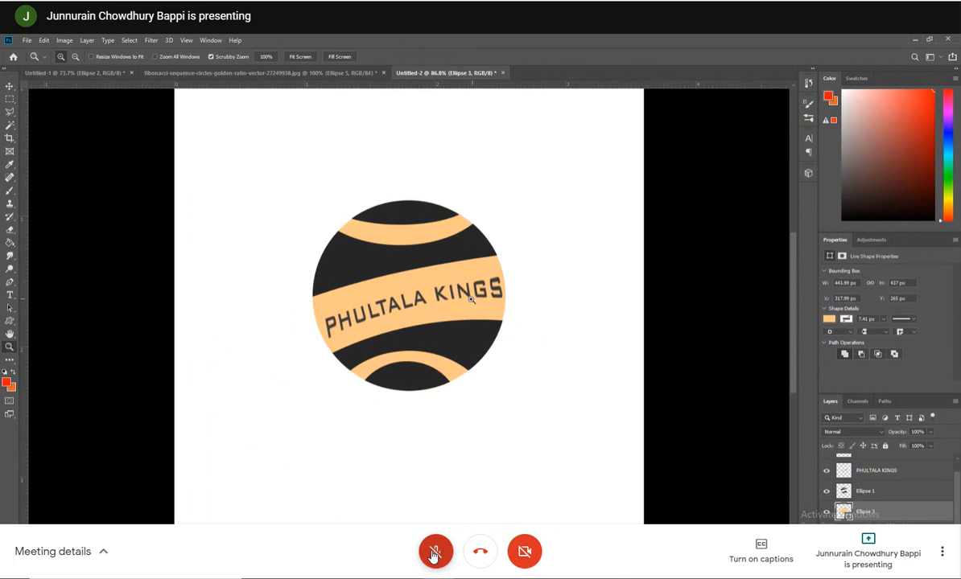
{"action": "left_click_drag", "start_coordinate": [473, 298], "coordinate": [505, 346]}
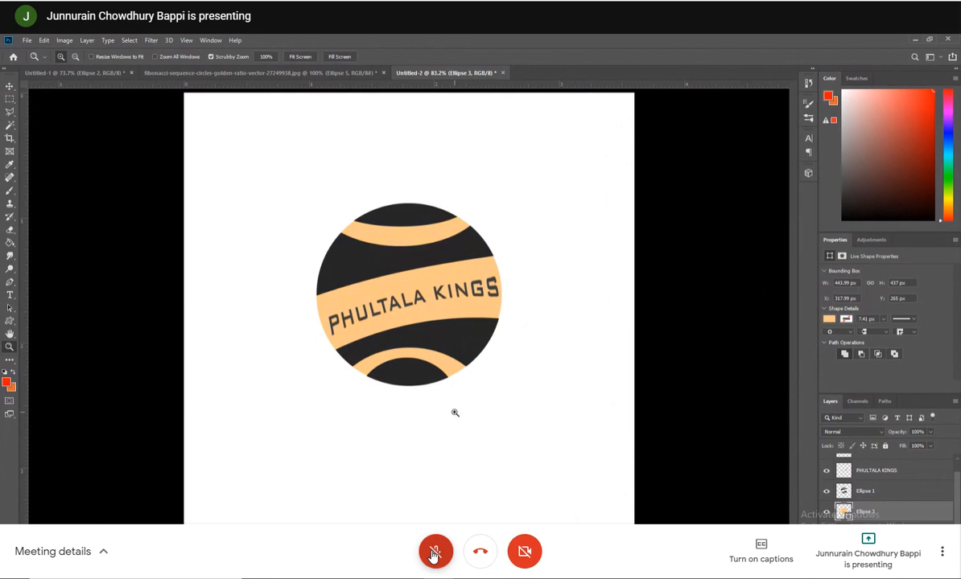
{"action": "mouse_move", "coordinate": [459, 420]}
{"action": "left_mouse_down"}
{"action": "mouse_move", "coordinate": [449, 425]}
{"action": "mouse_move", "coordinate": [460, 425]}
{"action": "left_mouse_up"}
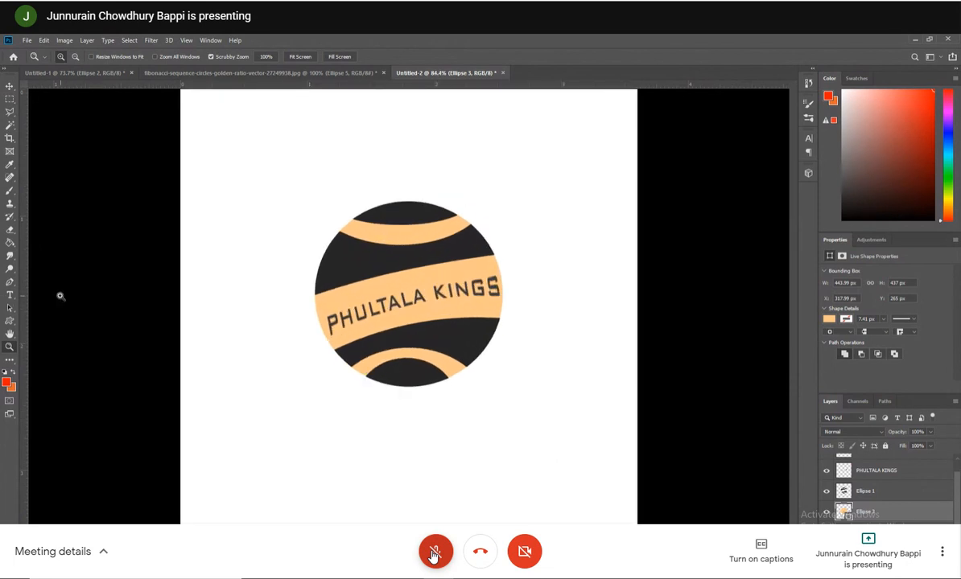
{"action": "left_click", "coordinate": [10, 295]}
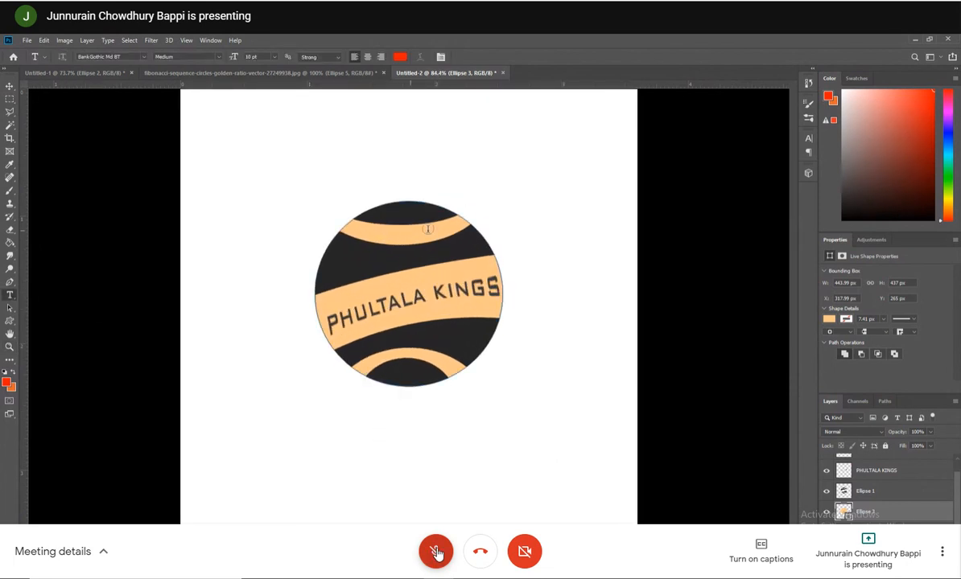
{"action": "left_click", "coordinate": [10, 85]}
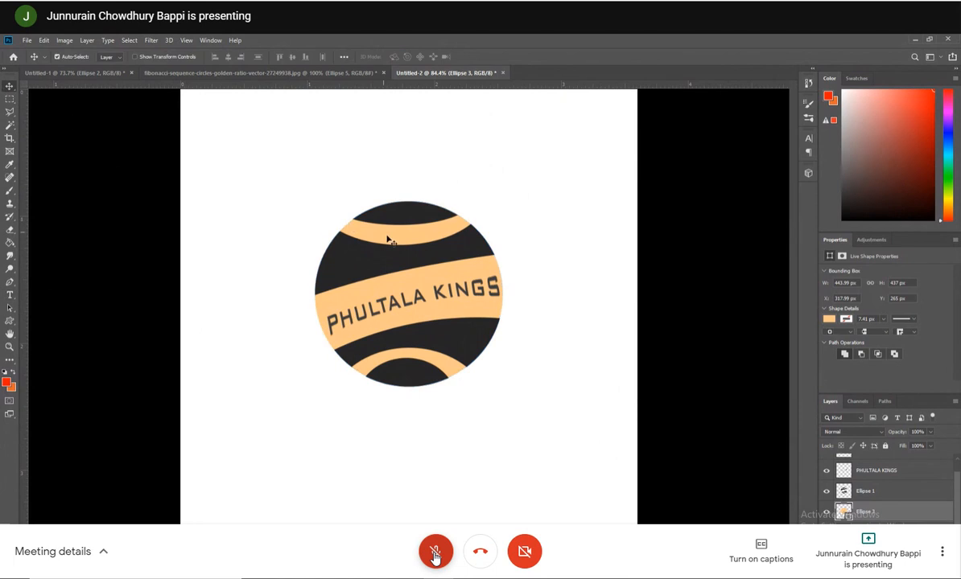
- Save the badge document as a Photoshop file named PHULTALA KINGS LOGO
{"action": "left_click", "coordinate": [388, 255]}
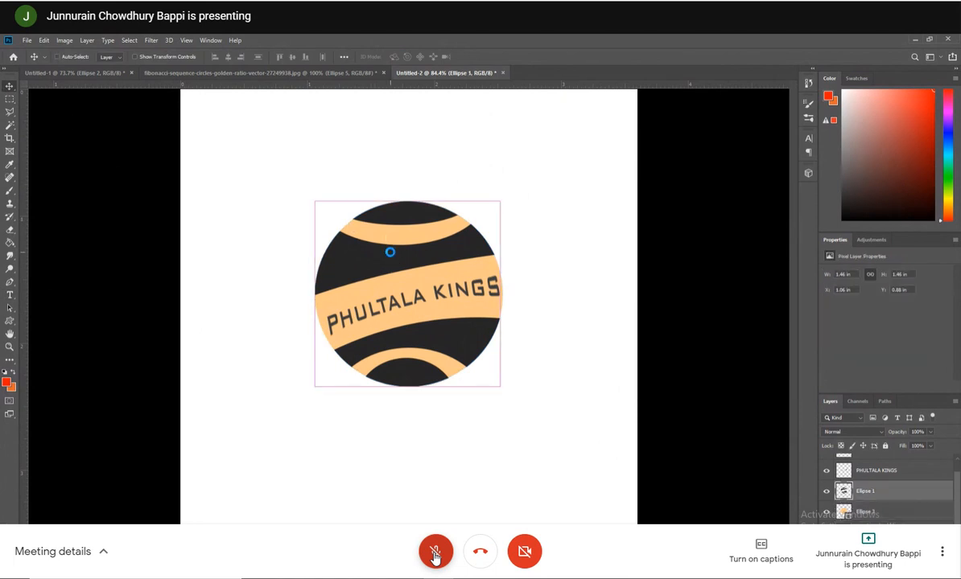
{"action": "key", "text": "ctrl+s"}
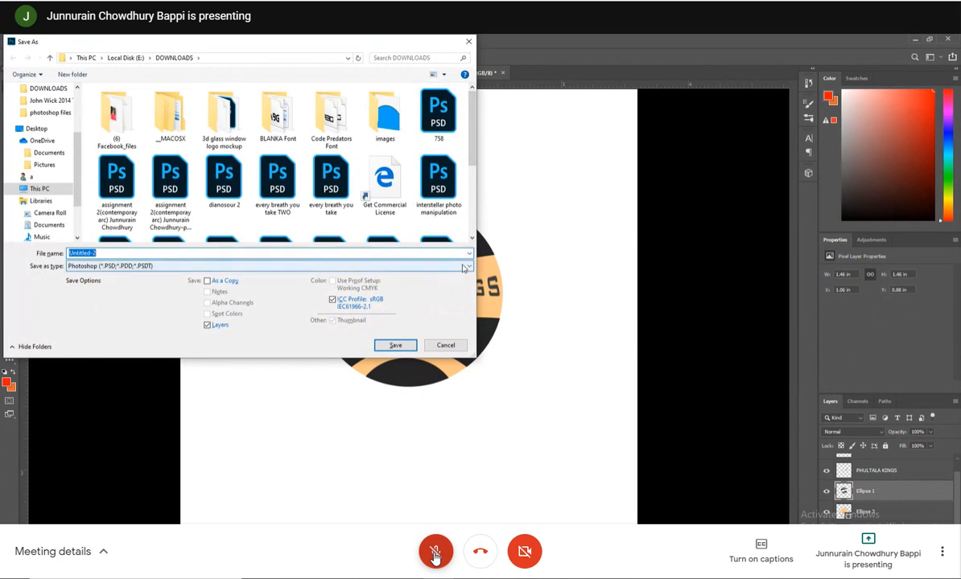
{"action": "key", "text": "Escape"}
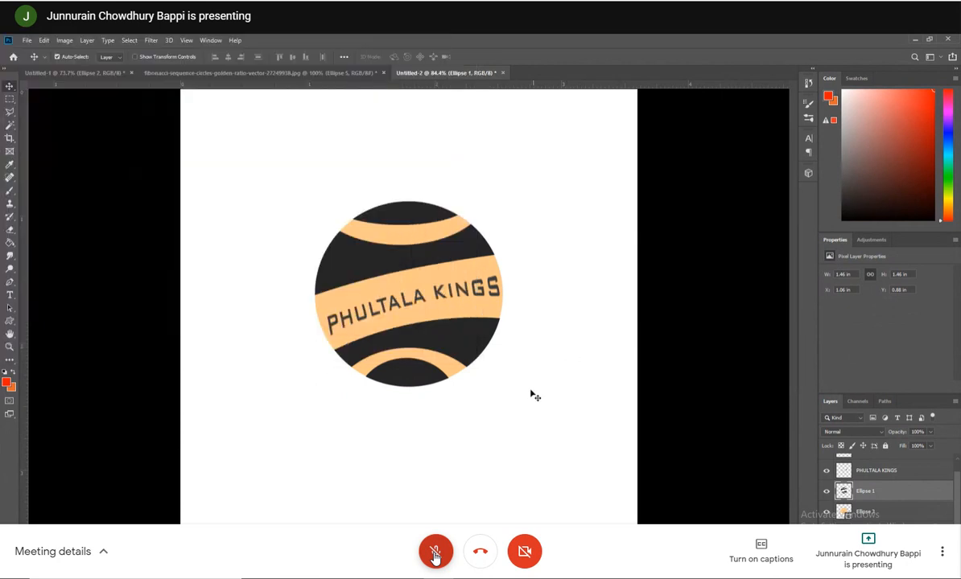
{"action": "left_click", "coordinate": [435, 553]}
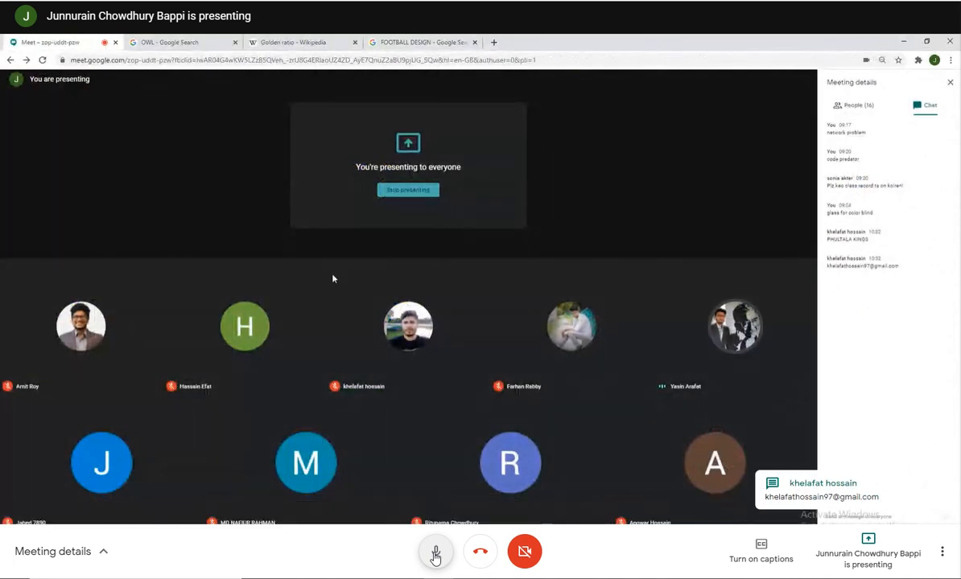
{"action": "left_click", "coordinate": [435, 554]}
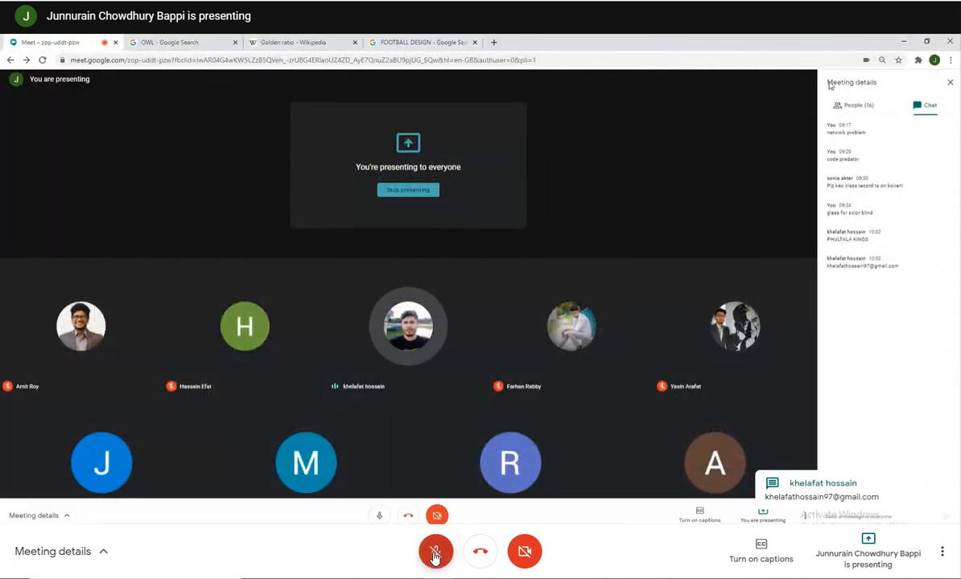
{"action": "left_click", "coordinate": [434, 554]}
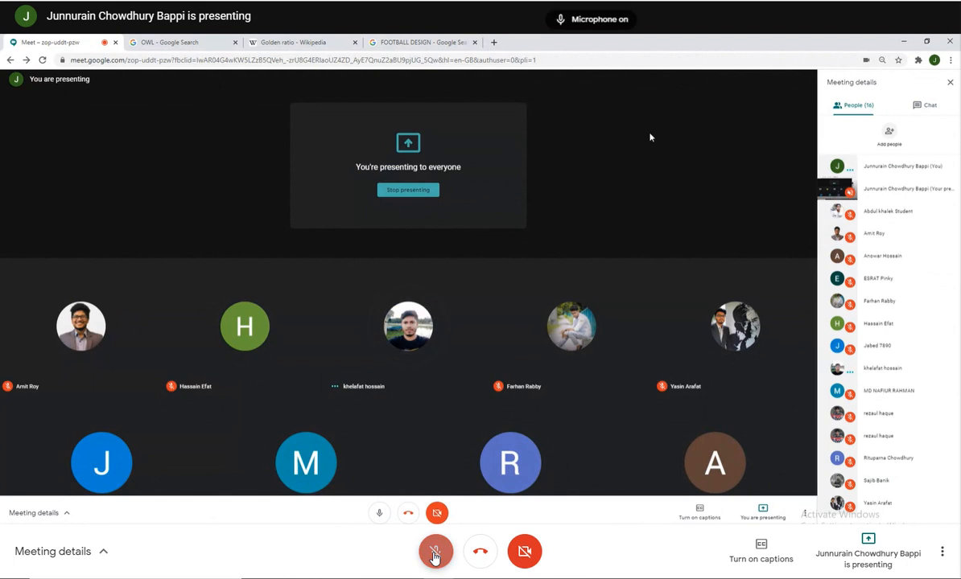
{"action": "left_click", "coordinate": [434, 554]}
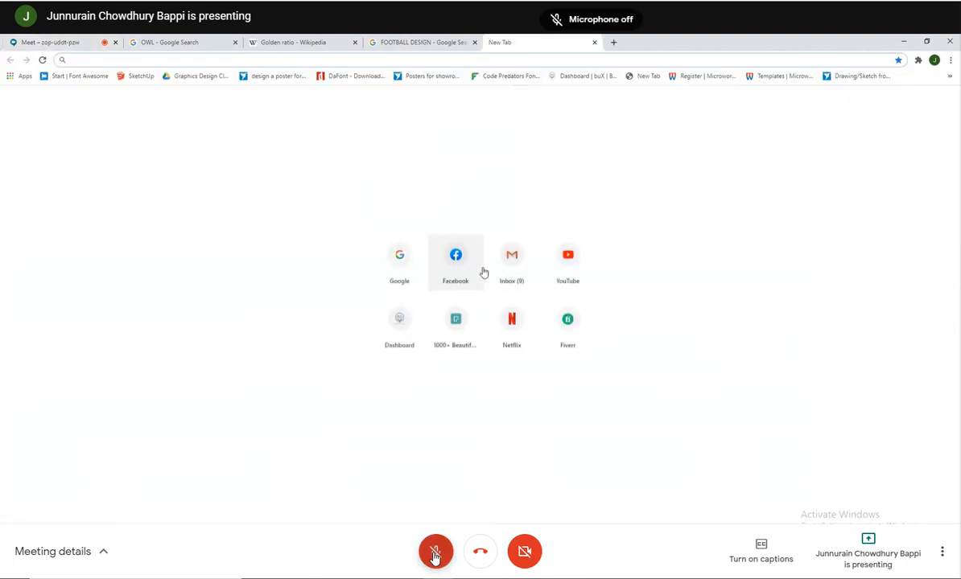
{"action": "left_click", "coordinate": [435, 554]}
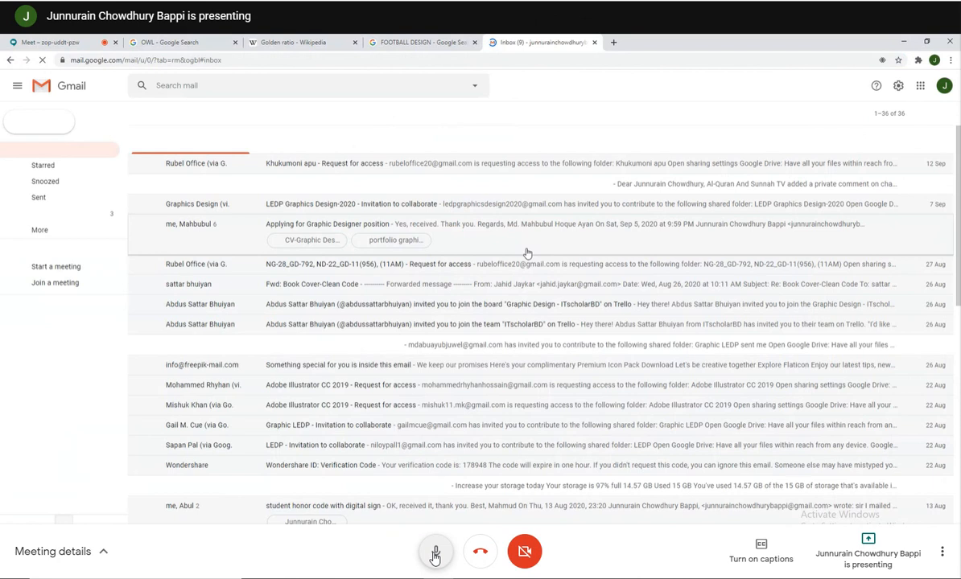
{"action": "left_click", "coordinate": [434, 554]}
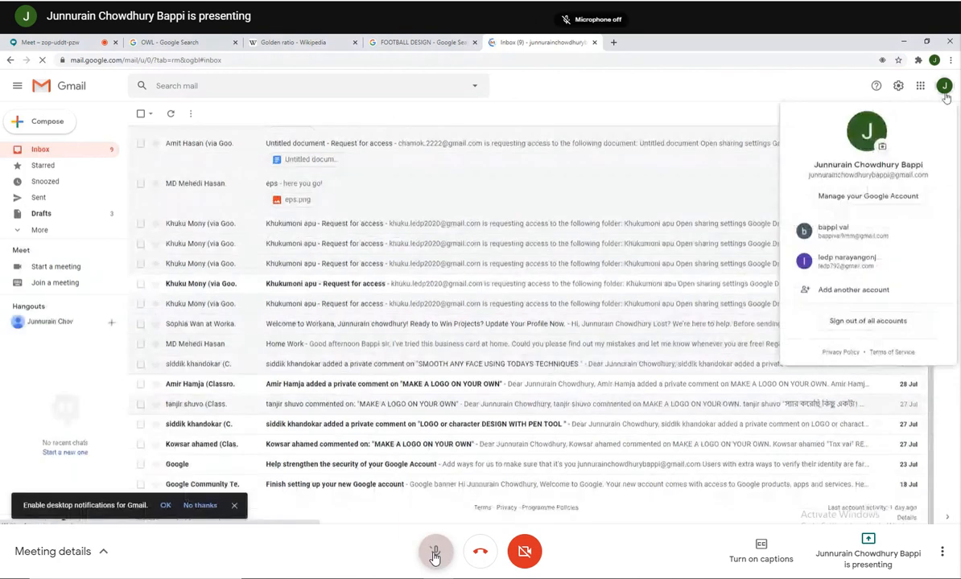
{"action": "left_click", "coordinate": [435, 554]}
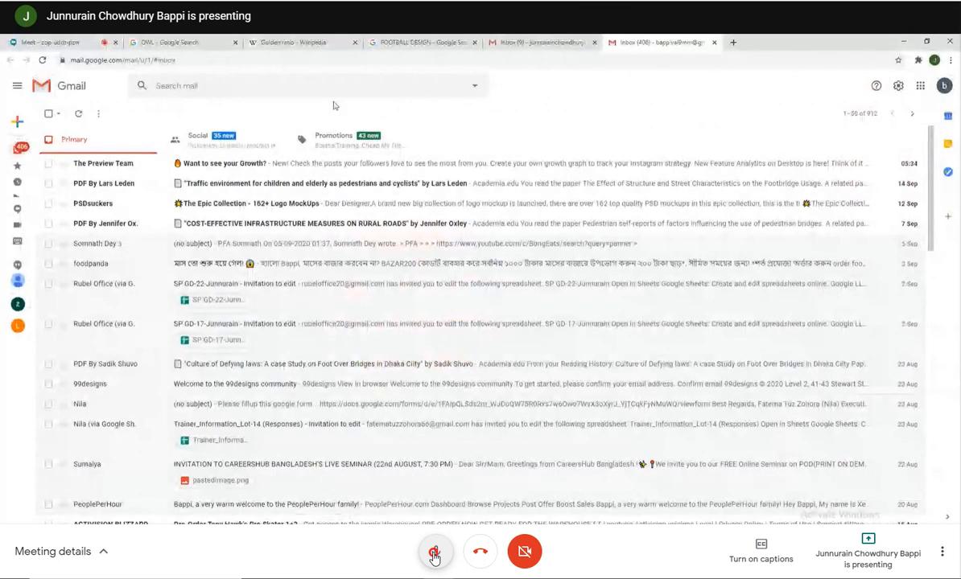
{"action": "left_click", "coordinate": [434, 554]}
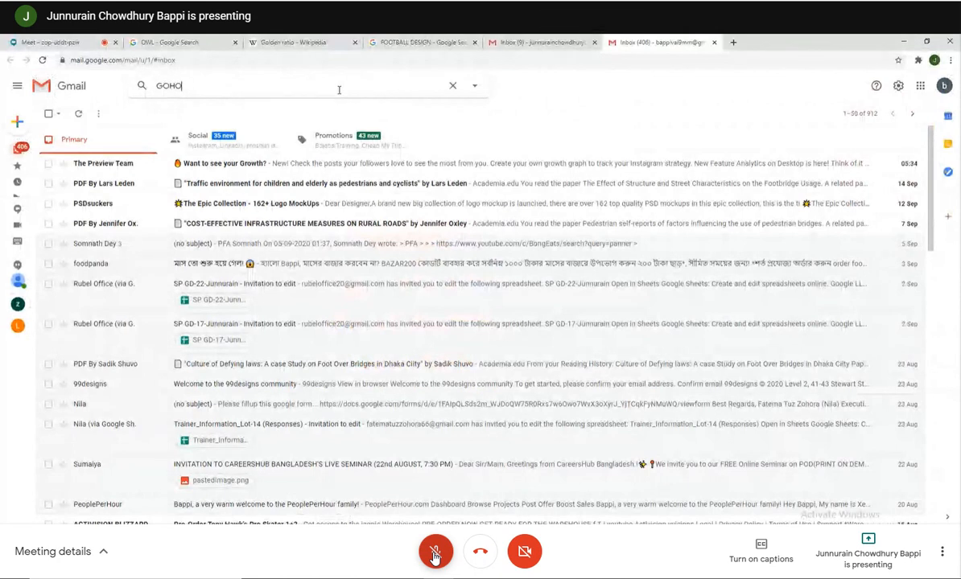
{"action": "left_click", "coordinate": [434, 553]}
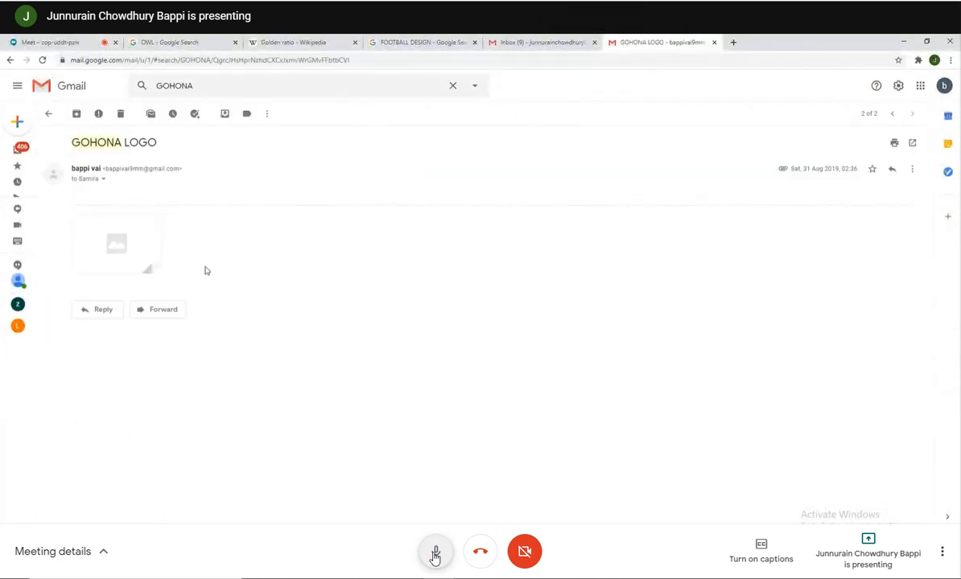
{"action": "left_click", "coordinate": [434, 553]}
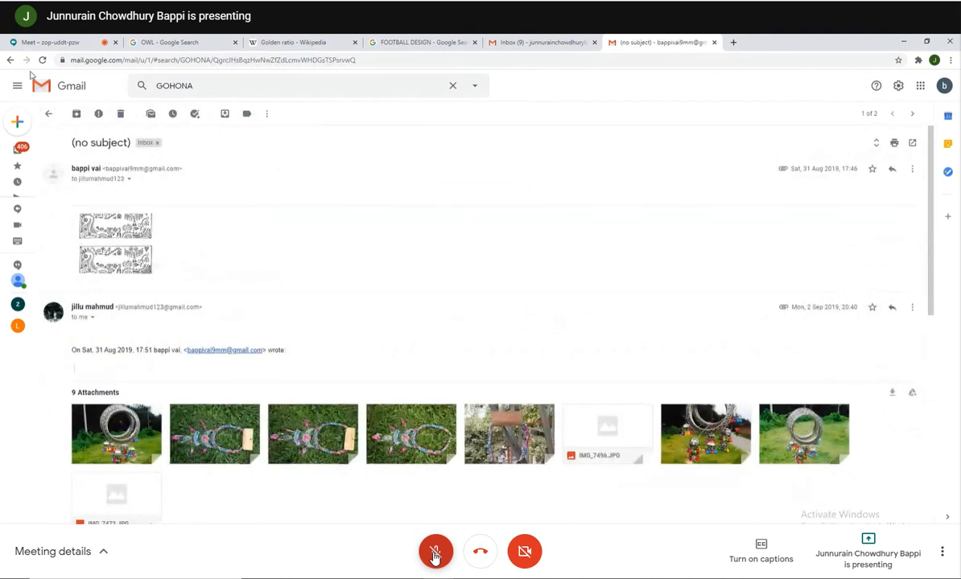
{"action": "left_click", "coordinate": [435, 553]}
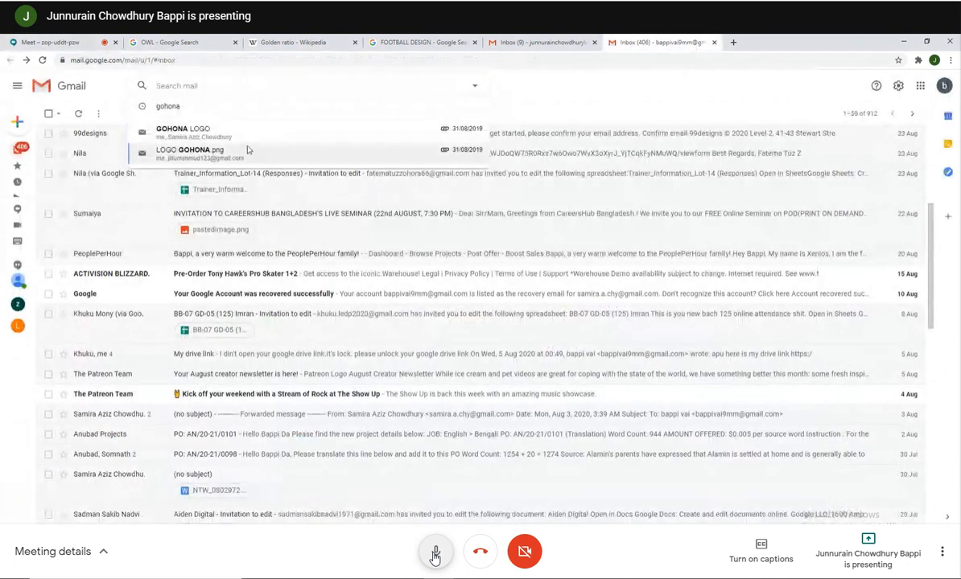
{"action": "left_click", "coordinate": [435, 554]}
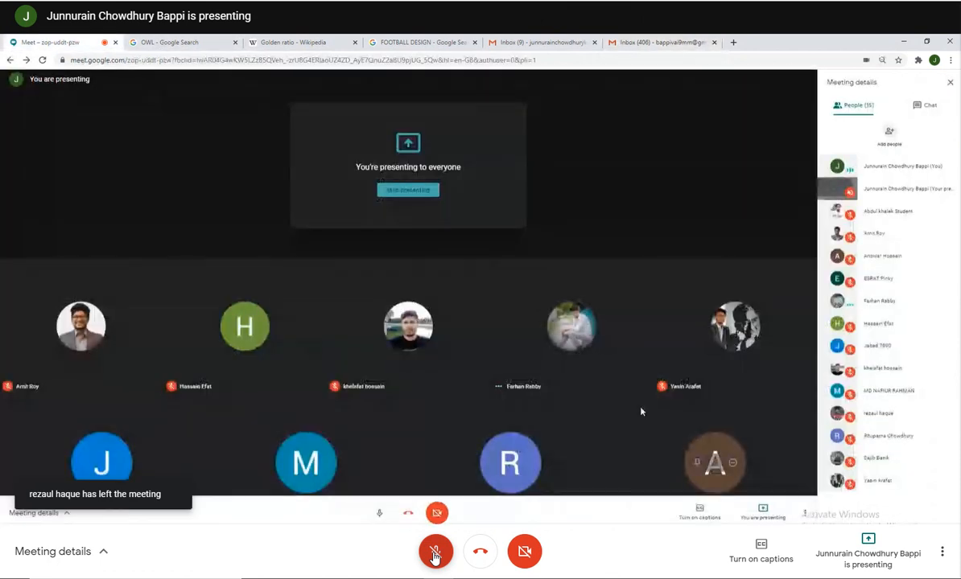
{"action": "left_click", "coordinate": [434, 552]}
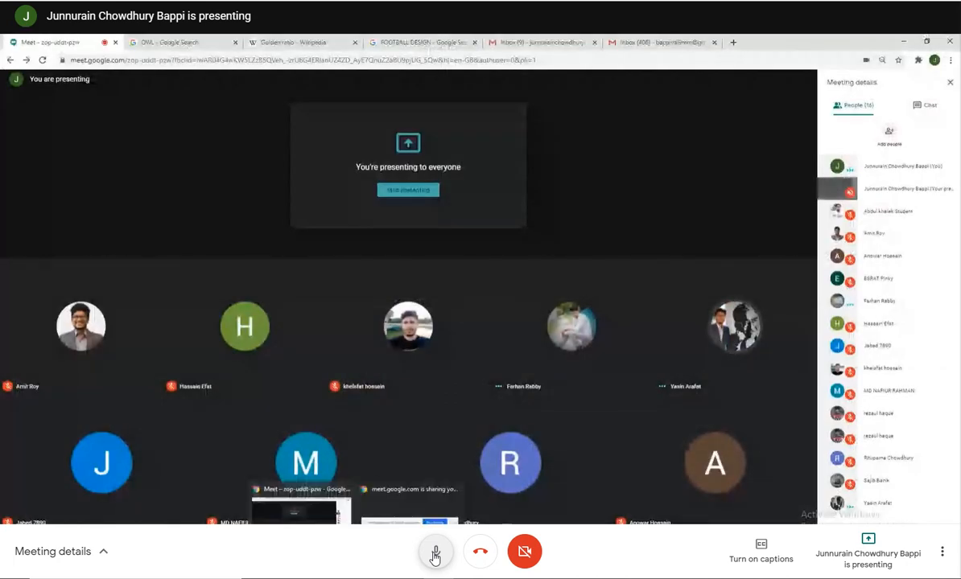
{"action": "left_click", "coordinate": [435, 553]}
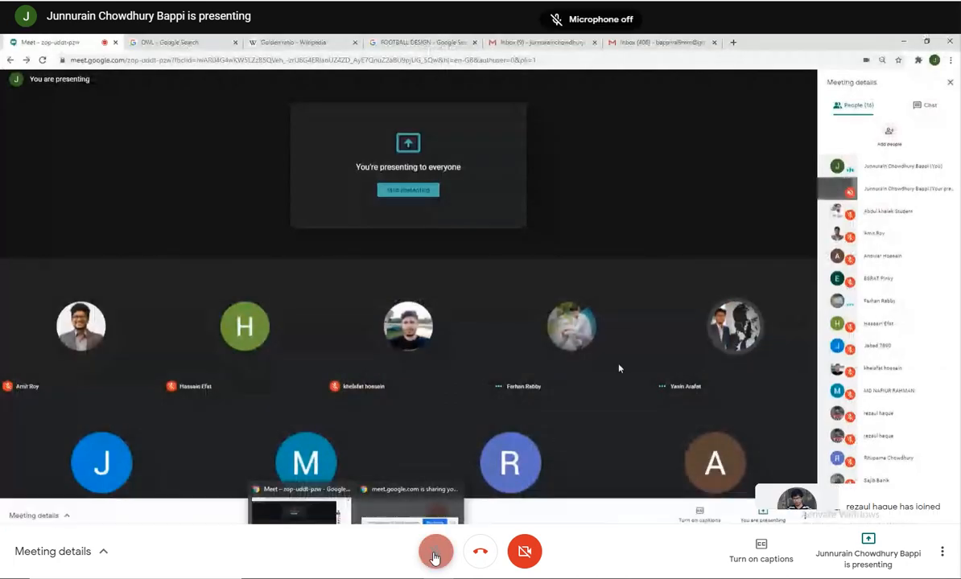
{"action": "left_click", "coordinate": [666, 42]}
{"action": "scroll", "coordinate": [731, 324], "scroll_direction": "up", "scroll_amount": 2}
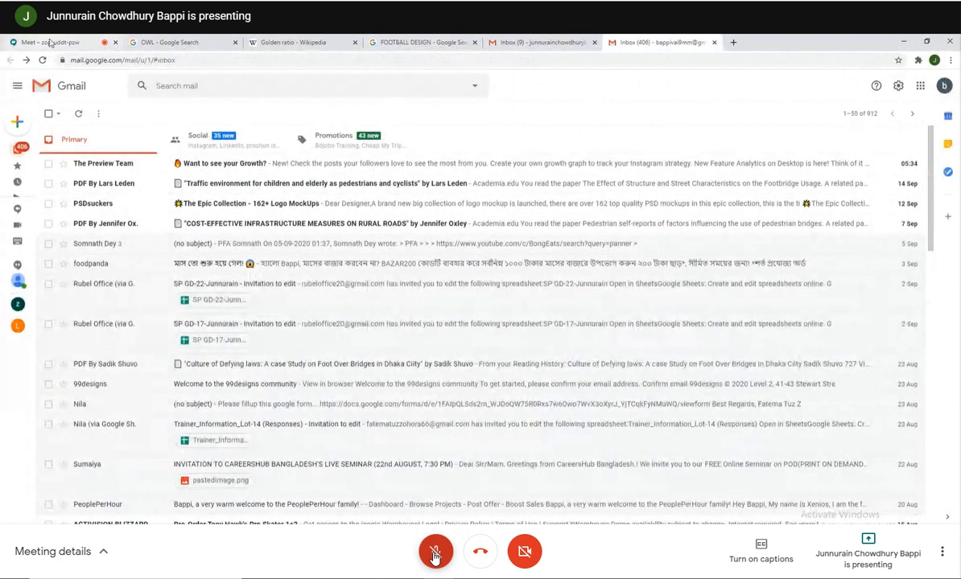
{"action": "left_click", "coordinate": [48, 42]}
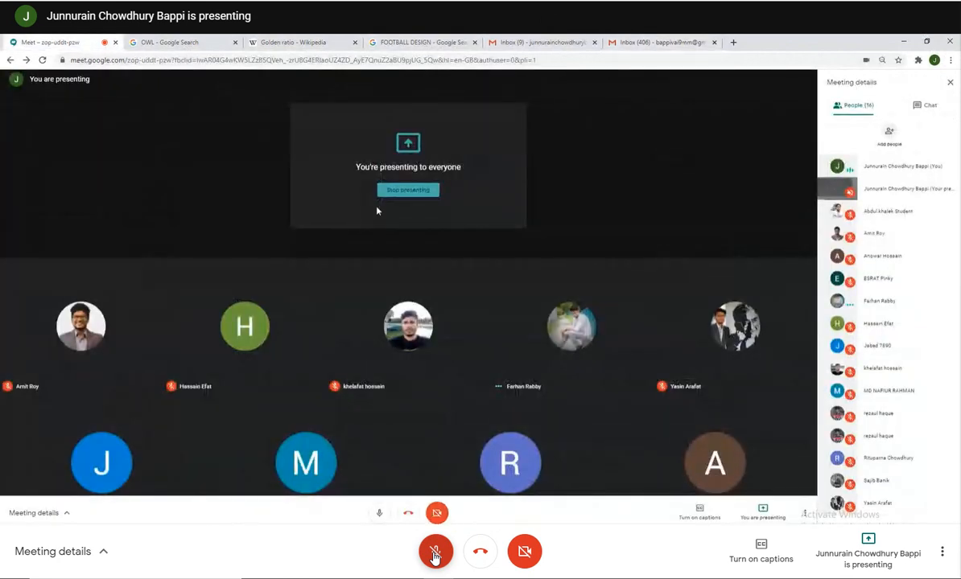
{"action": "left_click", "coordinate": [636, 42]}
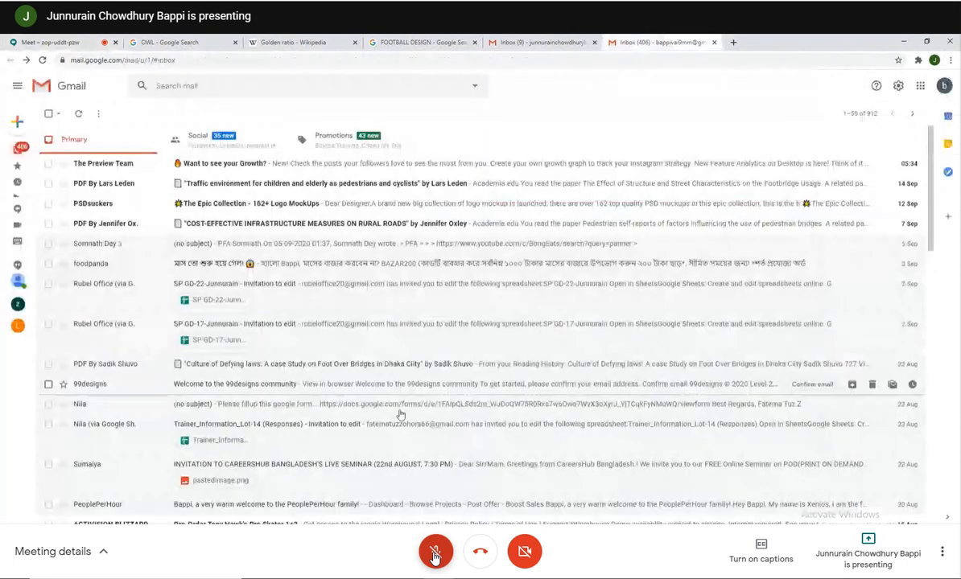
{"action": "key", "text": "alt+Tab"}
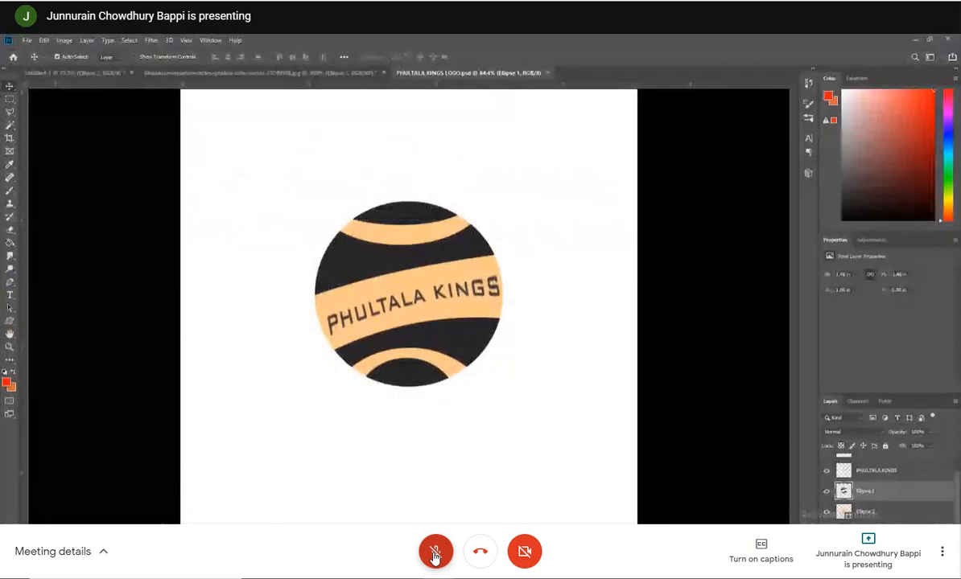
- Switch to the Gmail inbox and open the SP GD-22 attendance spreadsheet from its invitation e-mail
{"action": "left_click", "coordinate": [357, 566]}
{"action": "left_click", "coordinate": [302, 515]}
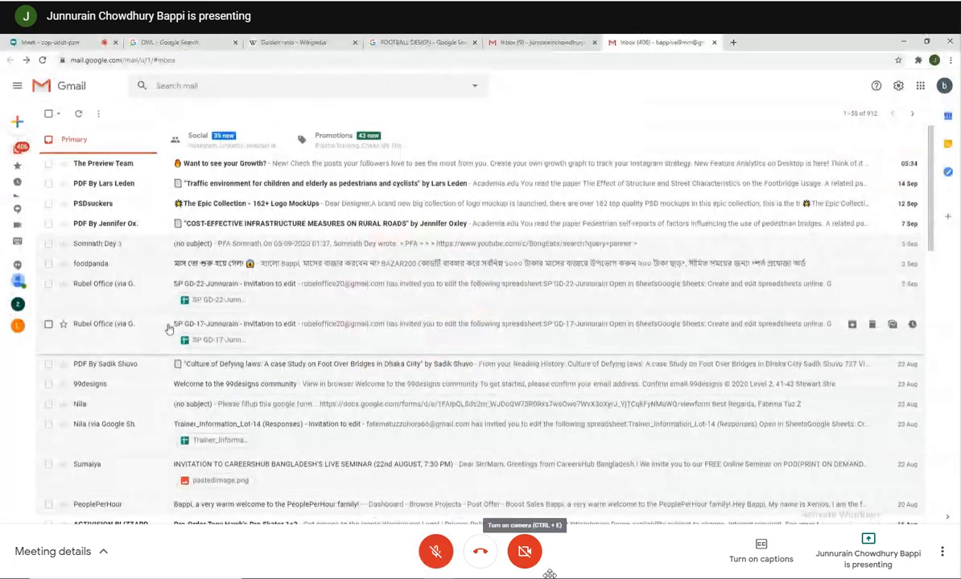
{"action": "scroll", "coordinate": [169, 338], "scroll_direction": "down", "scroll_amount": 3}
{"action": "scroll", "coordinate": [141, 306], "scroll_direction": "up", "scroll_amount": 3}
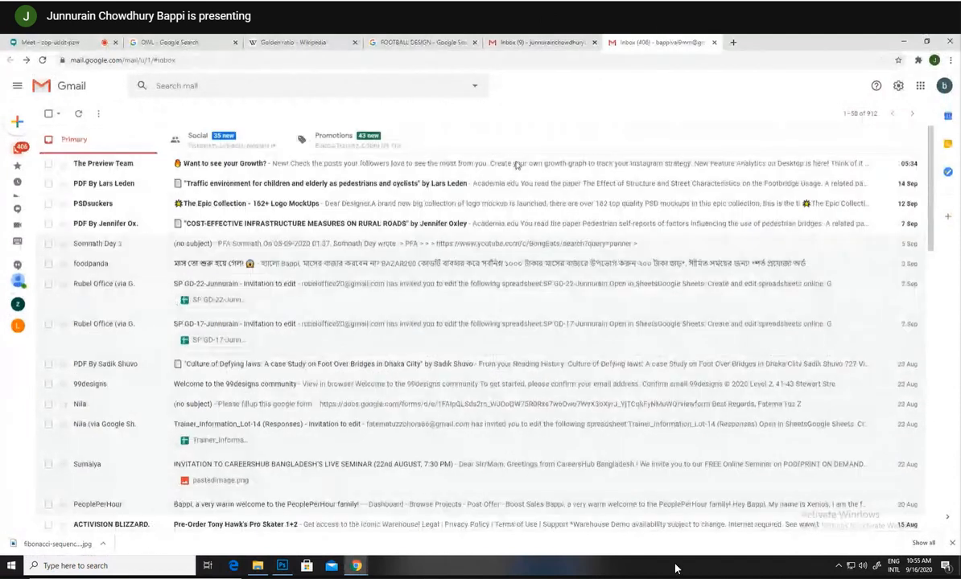
{"action": "left_click", "coordinate": [145, 304]}
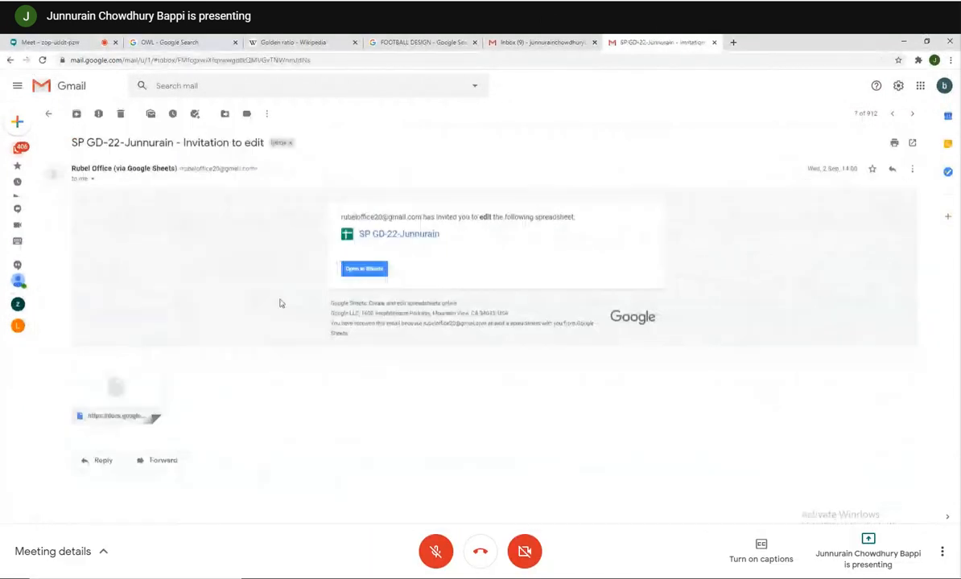
{"action": "left_click", "coordinate": [135, 390]}
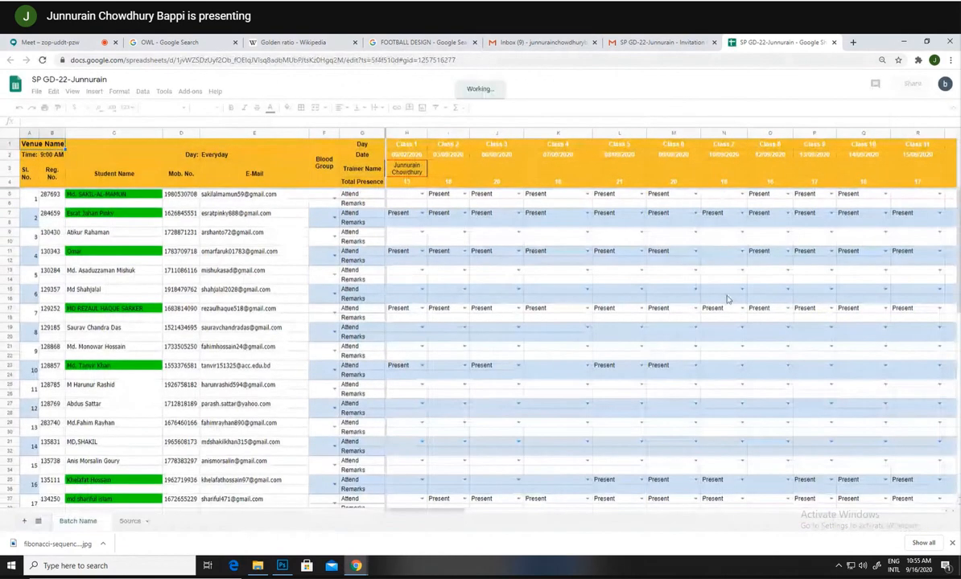
- Enter 9/16/2020 as the Class 12 date and mark the first student as Present for that class
{"action": "scroll", "coordinate": [727, 300], "scroll_direction": "right", "scroll_amount": 5}
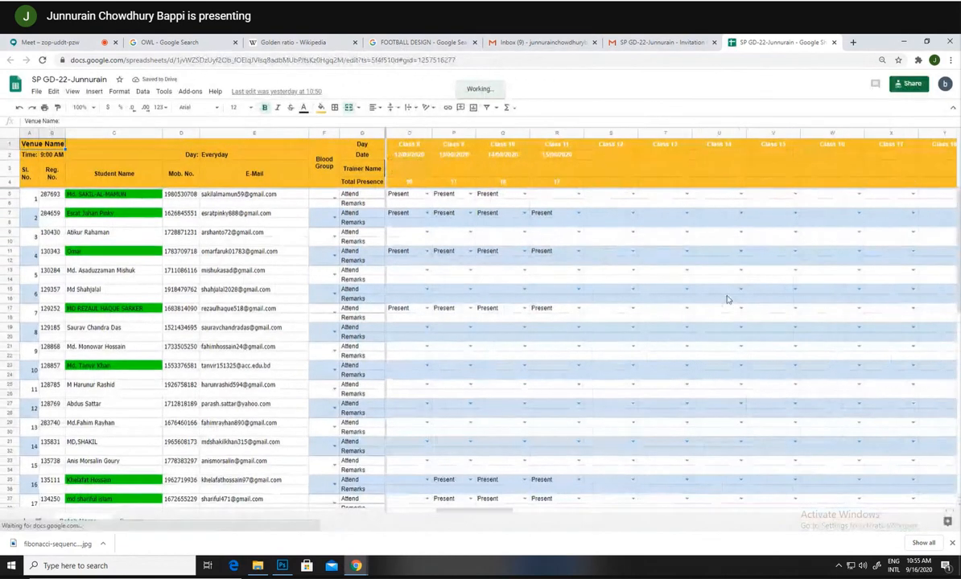
{"action": "double_click", "coordinate": [609, 154]}
{"action": "left_click", "coordinate": [601, 210]}
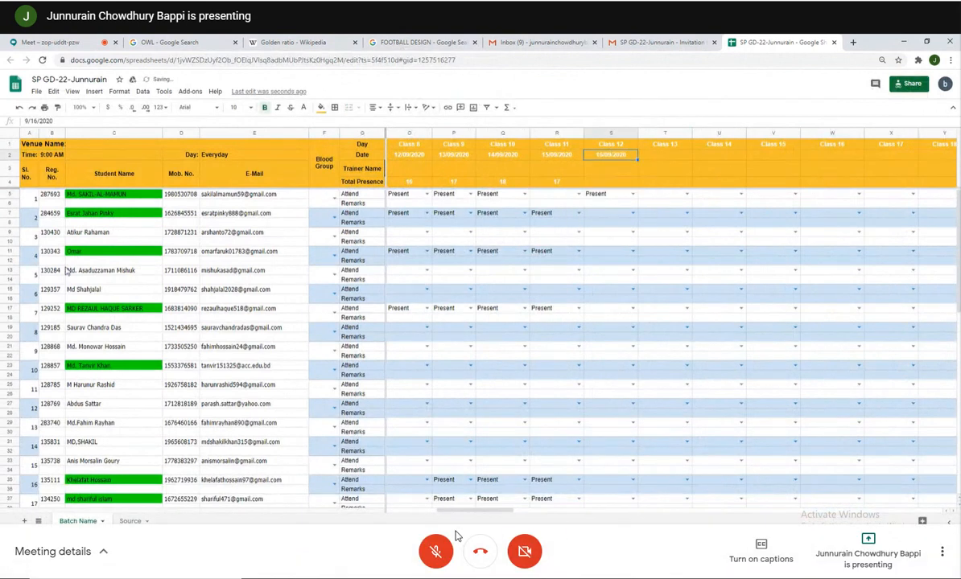